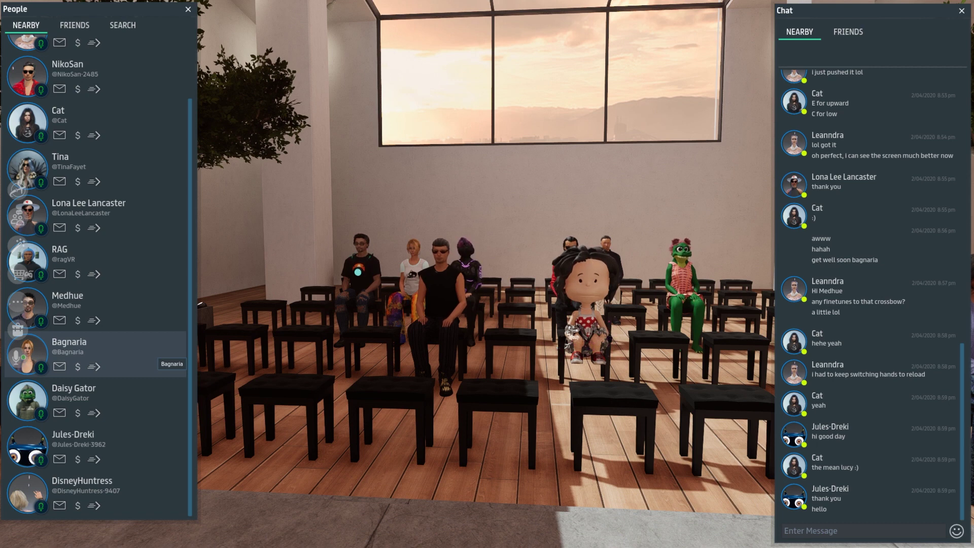
scroll(152, 355, down, 1)
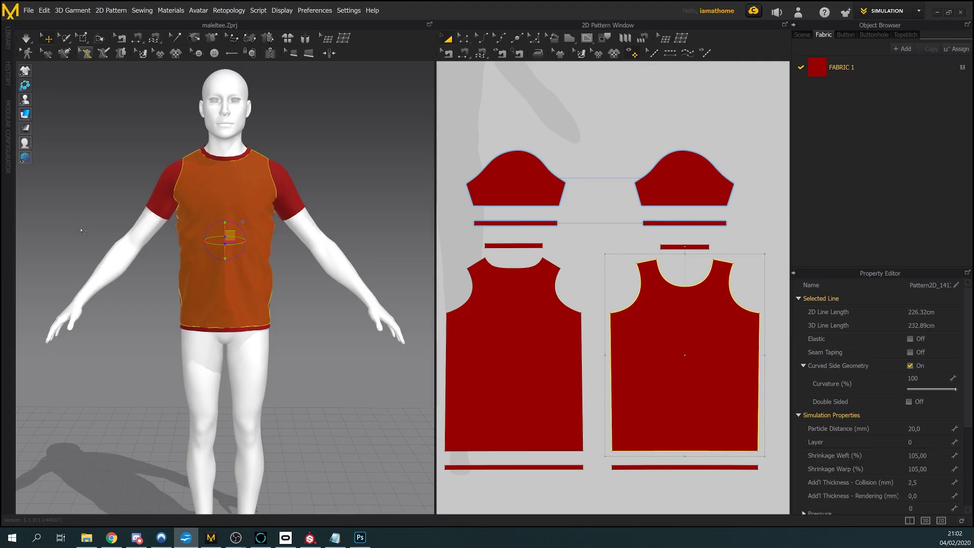
Select all of the T-shirt's pattern pieces in the 2D Pattern Window
click(28, 10)
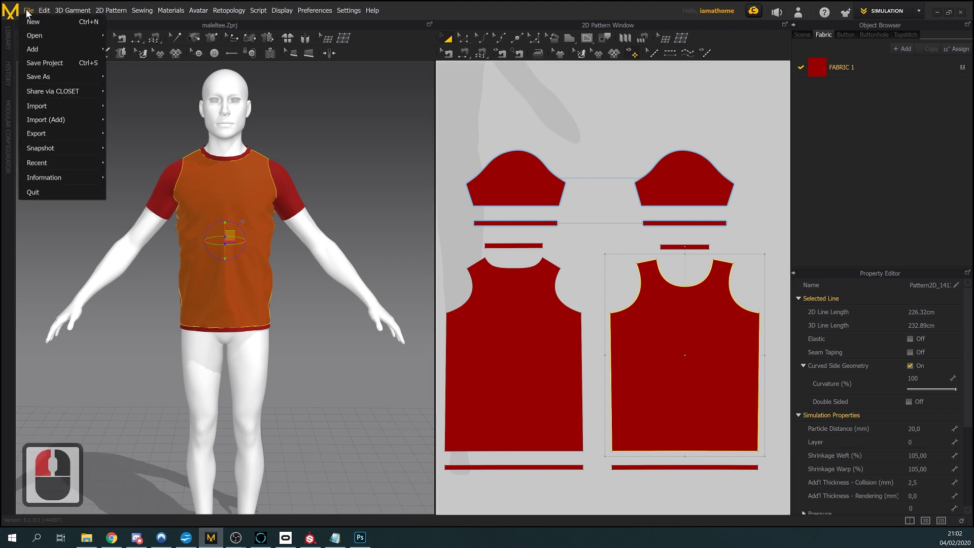
mouse_move(58, 139)
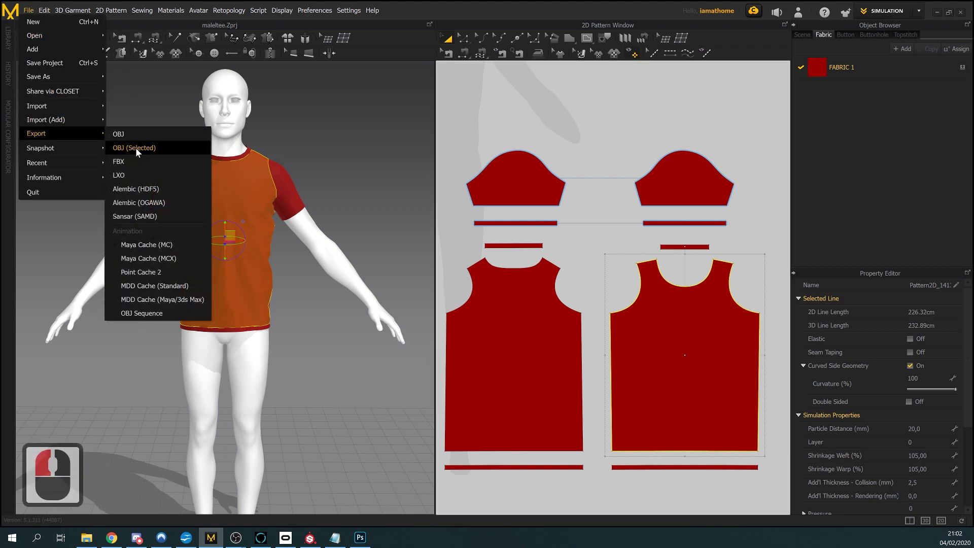
click(776, 145)
scroll(776, 146, down, 3)
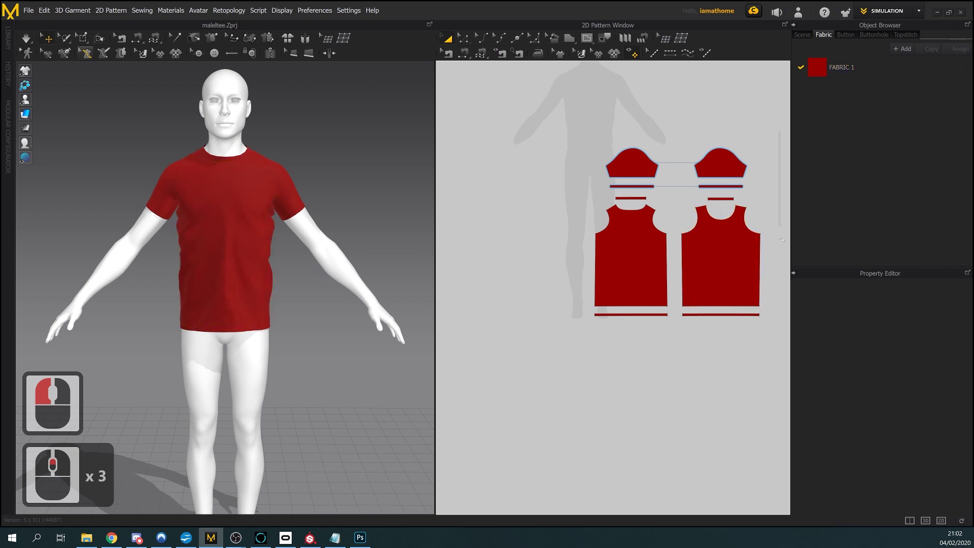
drag(599, 345, 599, 345)
scroll(579, 247, up, 2)
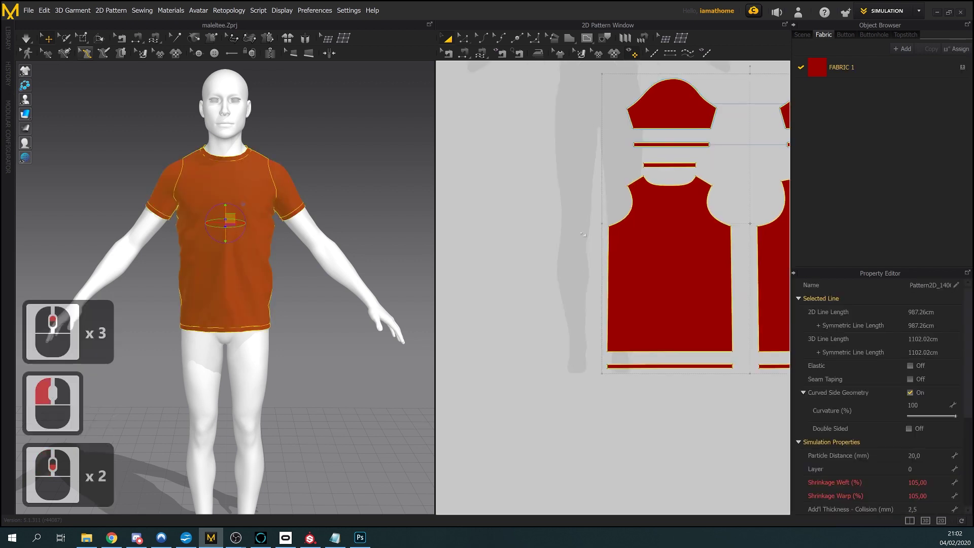
middle_drag(583, 234, 480, 264)
scroll(507, 264, down, 3)
scroll(229, 254, down, 3)
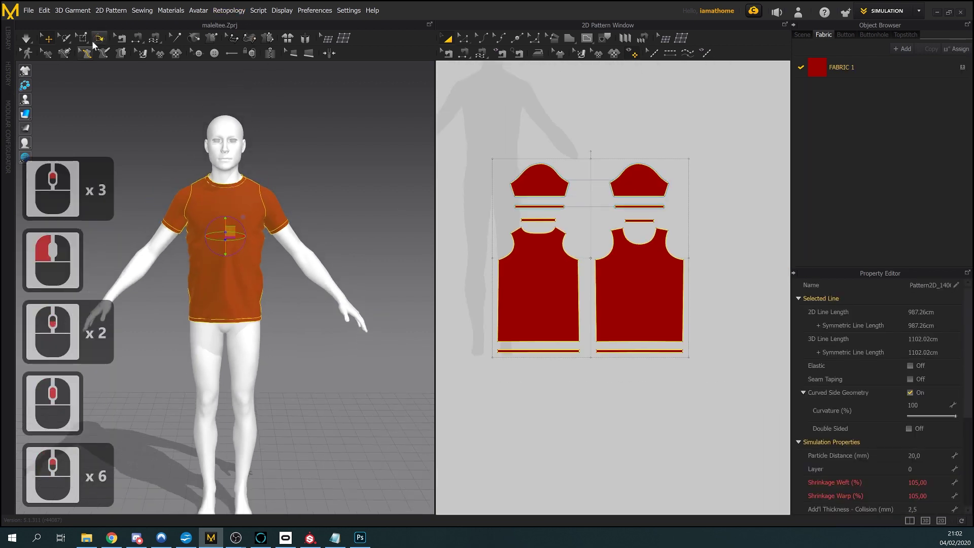
Export the selected patterns as an OBJ file named test in the obj fbx folder of lesson4
click(28, 10)
mouse_move(53, 121)
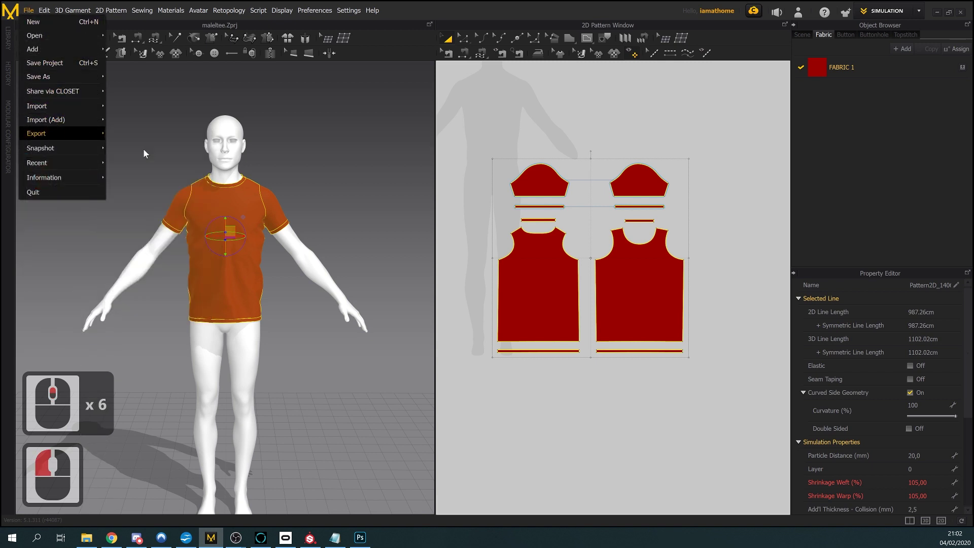
click(144, 154)
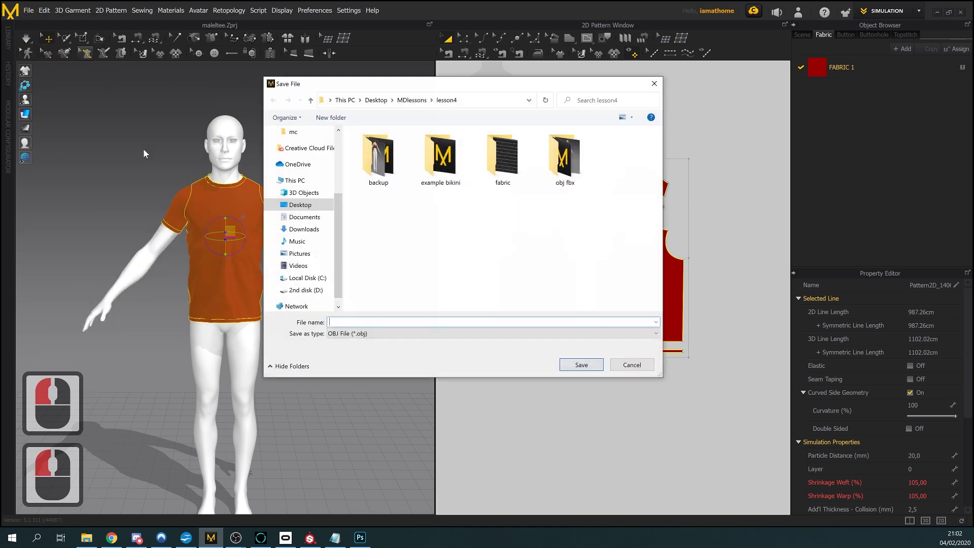
double_click(556, 163)
click(399, 323)
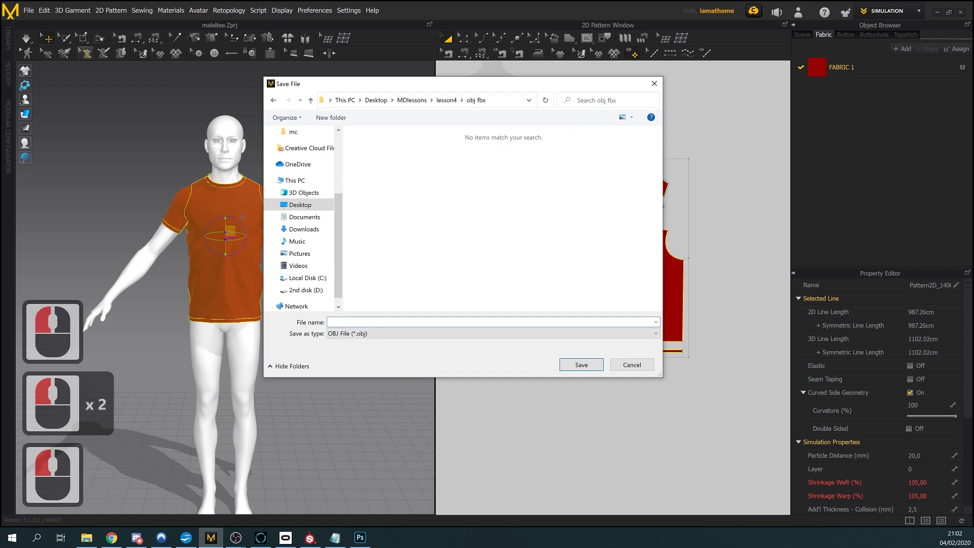
text(test)
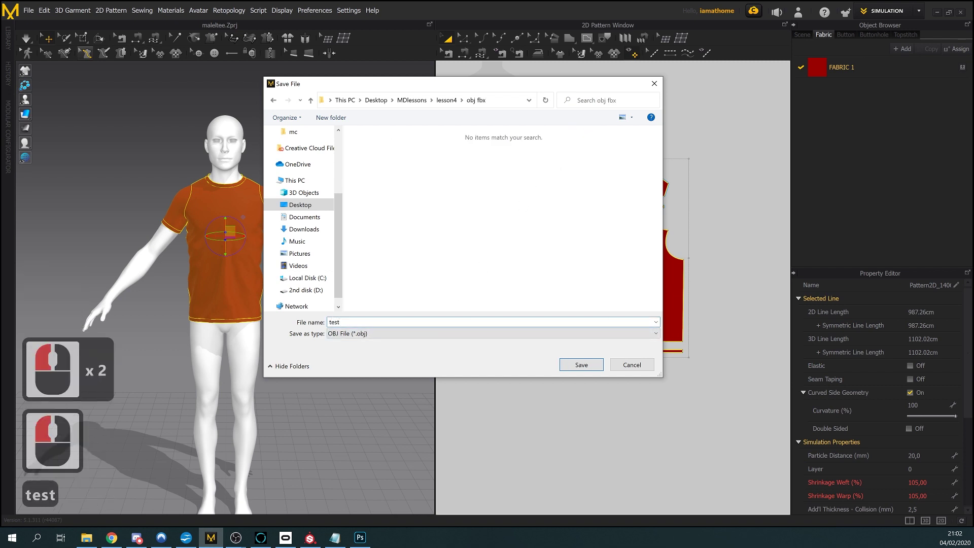
click(582, 366)
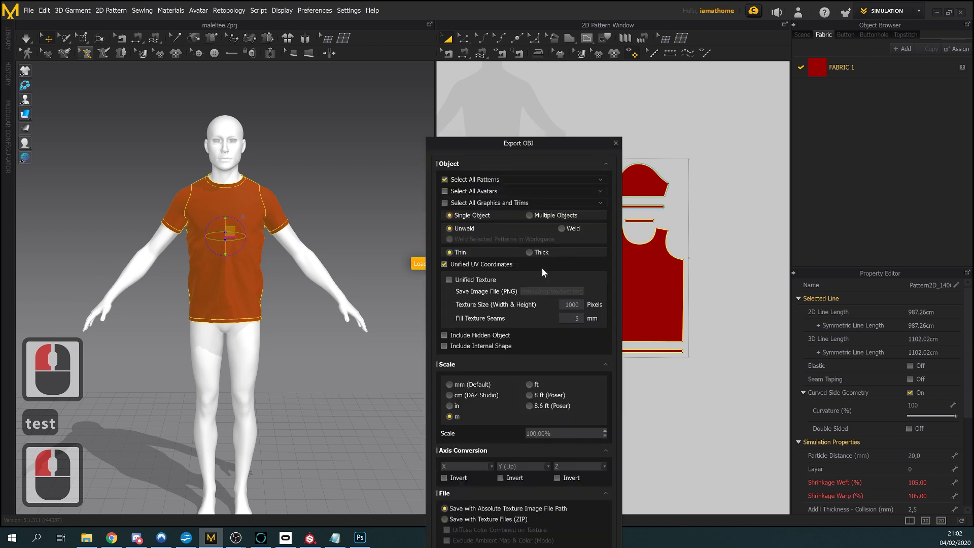
Finish the OBJ export with the patterns set to Unweld and Unified Texture turned off
drag(522, 136, 494, 31)
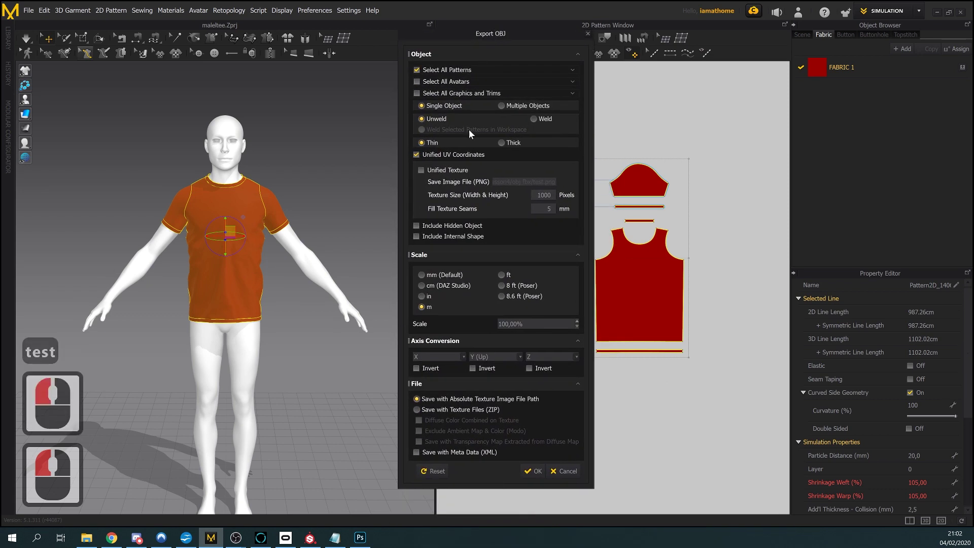
click(537, 118)
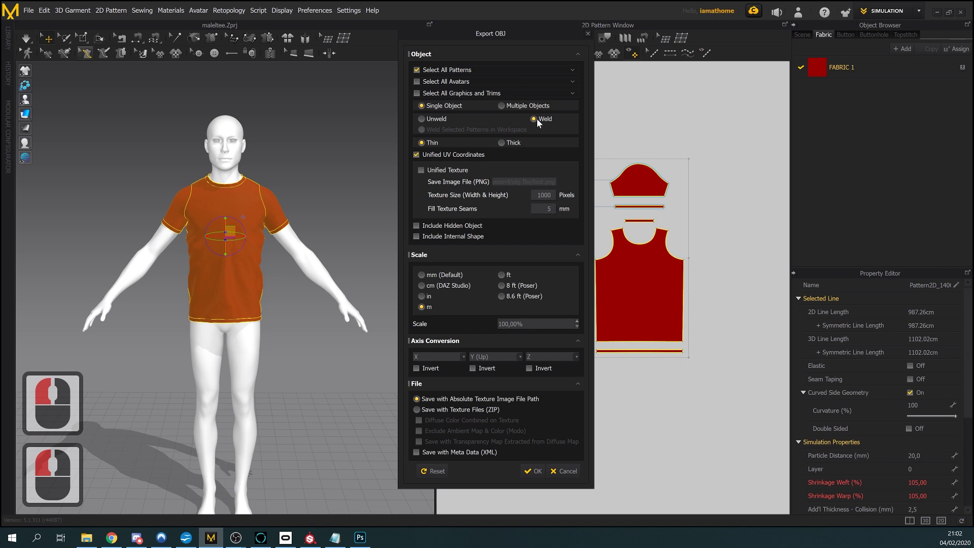
click(437, 119)
click(421, 170)
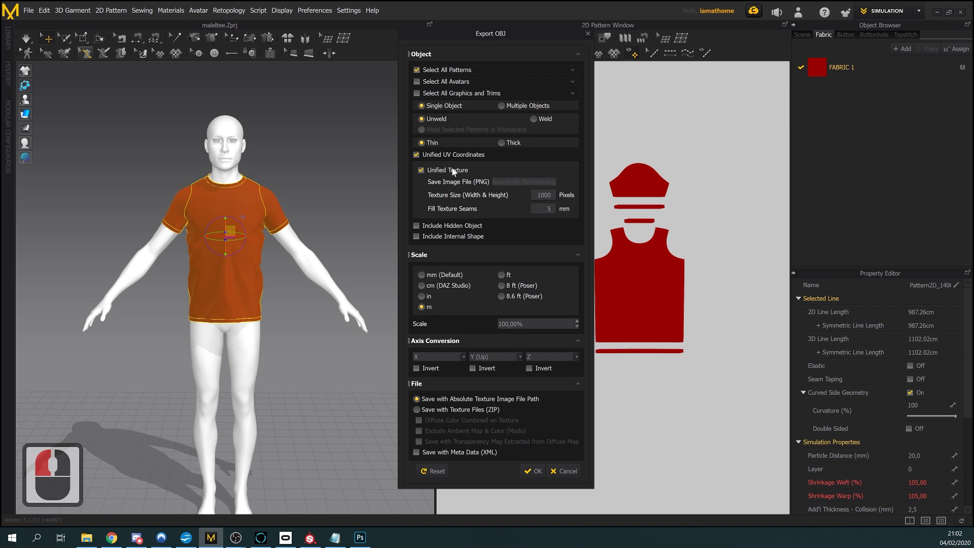
click(420, 170)
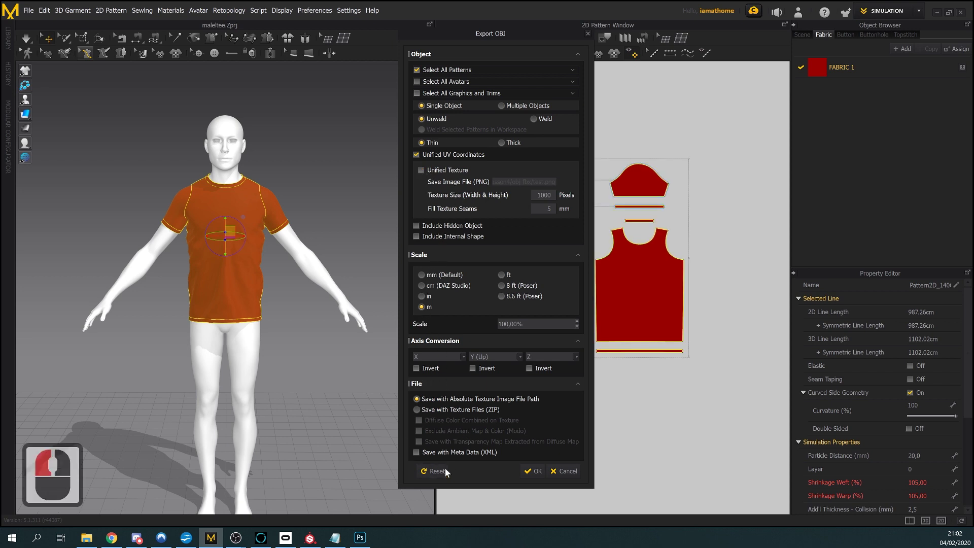
click(535, 472)
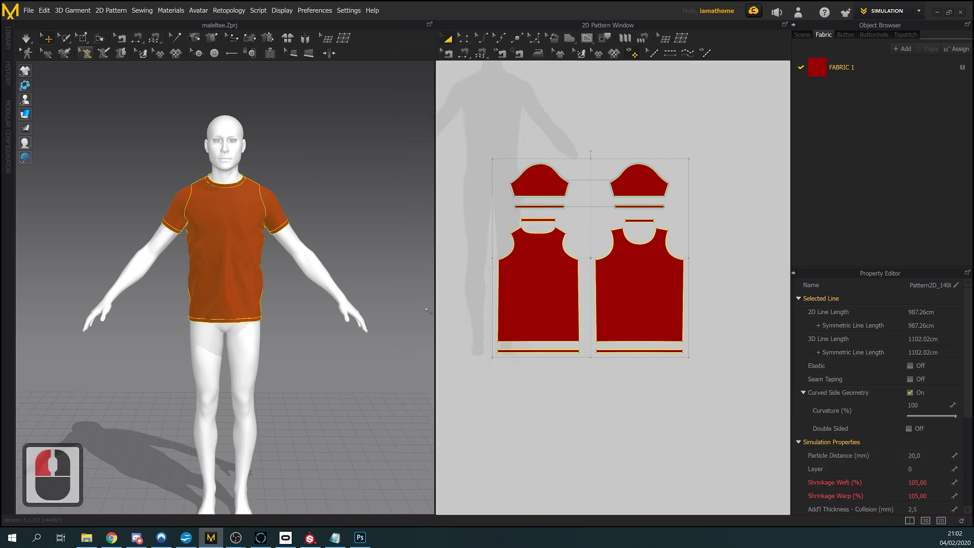
Switch to Substance Painter and start a new project
click(310, 537)
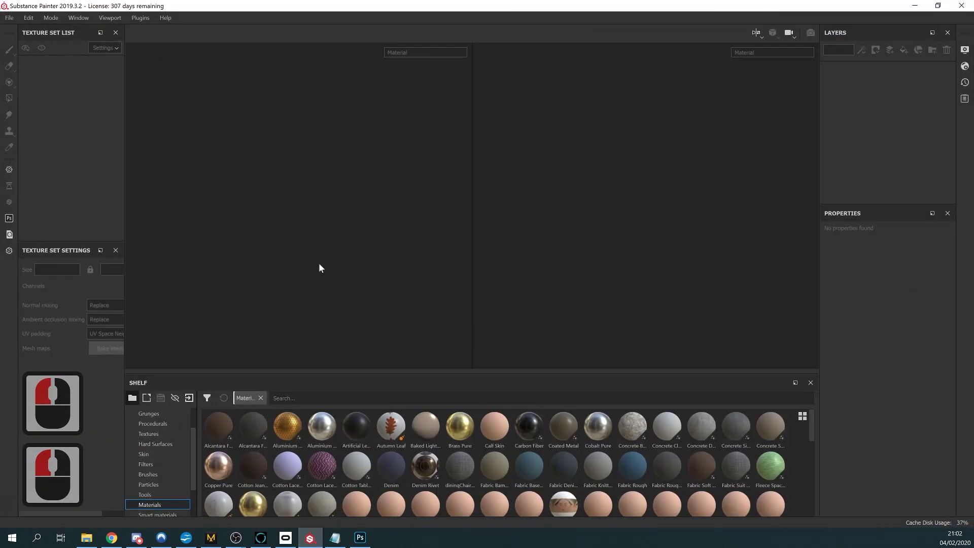
click(9, 18)
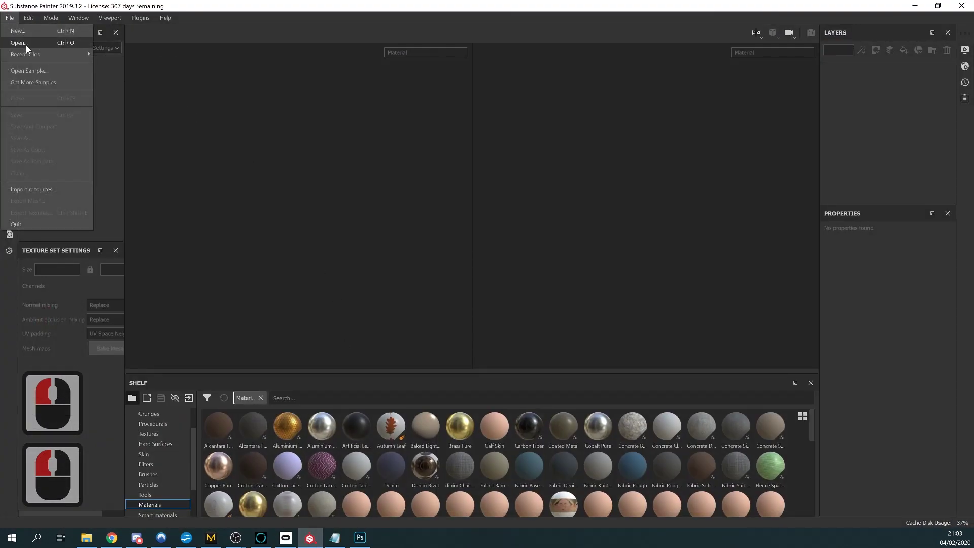
click(27, 32)
drag(459, 127, 397, 69)
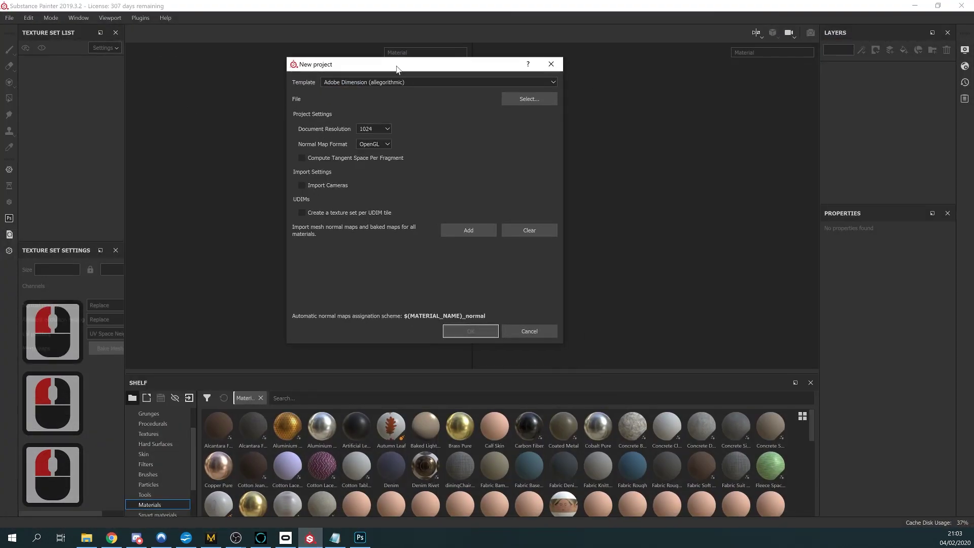
Create the project with test.obj from lesson4's obj fbx folder as its mesh, keeping the Adobe Dimension template
click(525, 99)
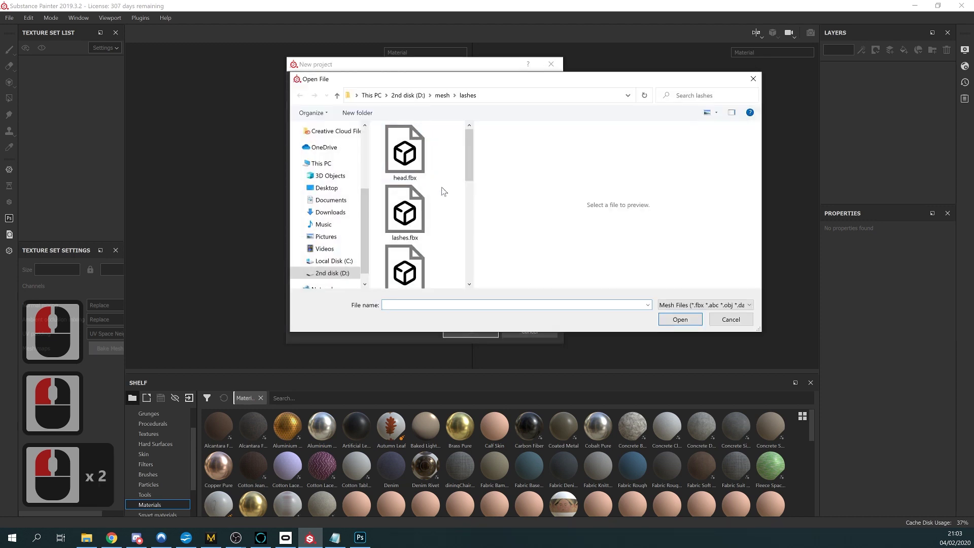
scroll(327, 162, up, 4)
click(325, 139)
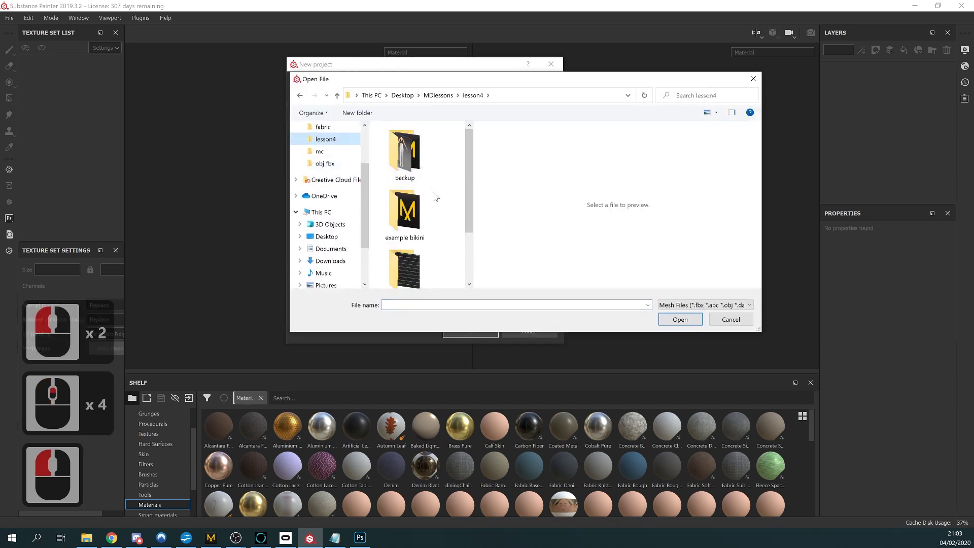
scroll(433, 213, down, 5)
click(404, 259)
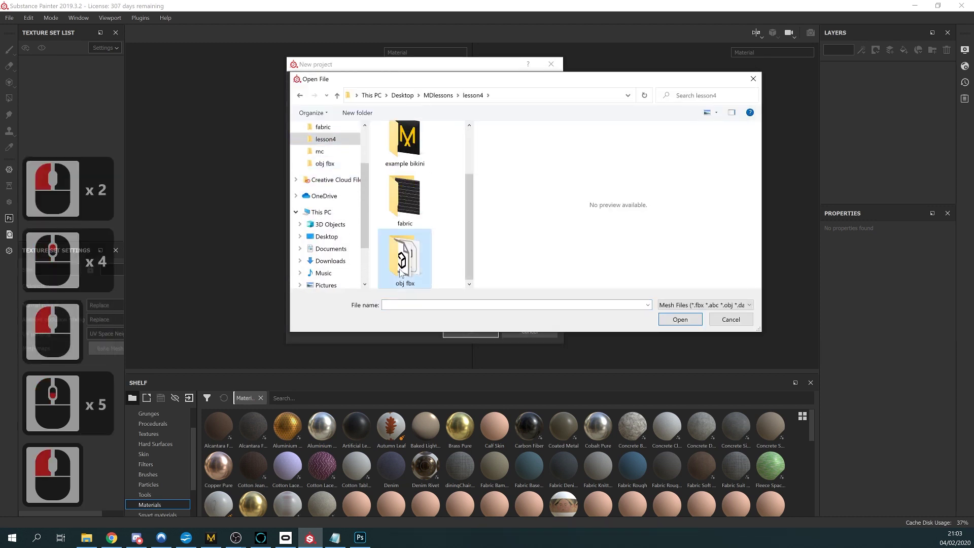
click(686, 318)
click(407, 152)
click(679, 318)
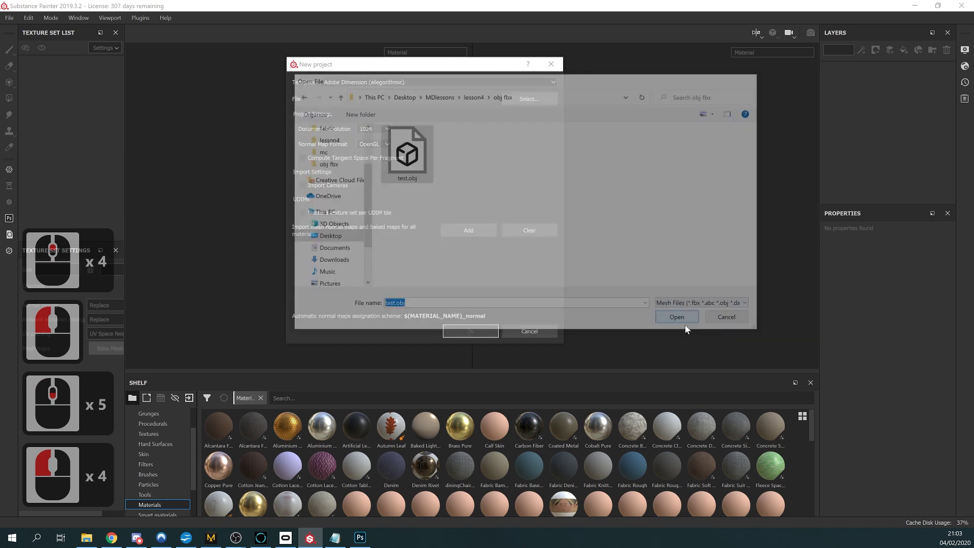
click(474, 333)
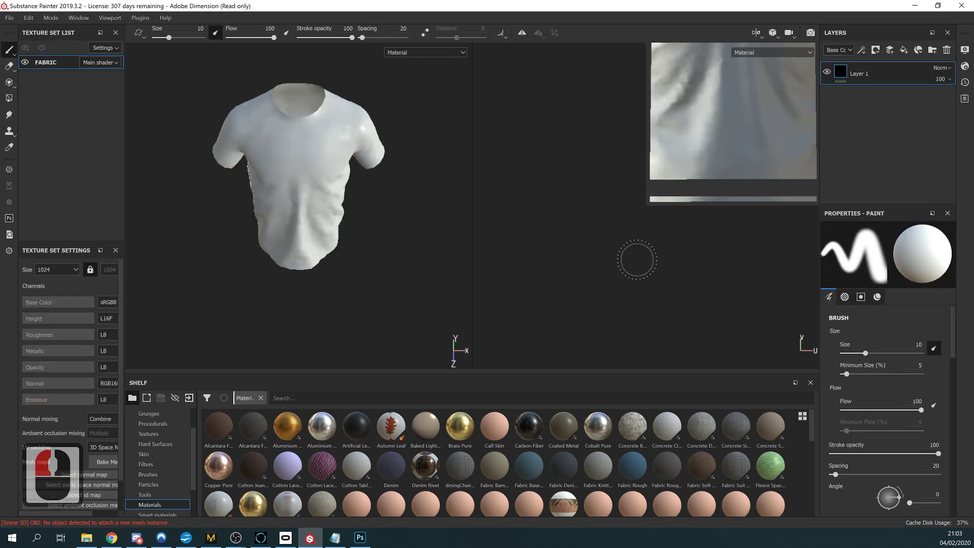
scroll(634, 254, down, 7)
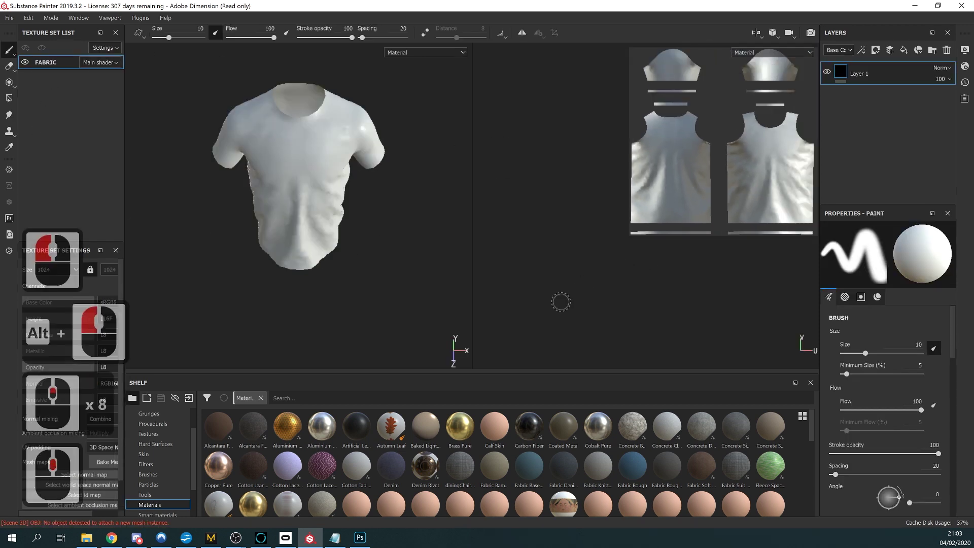
scroll(562, 294, down, 5)
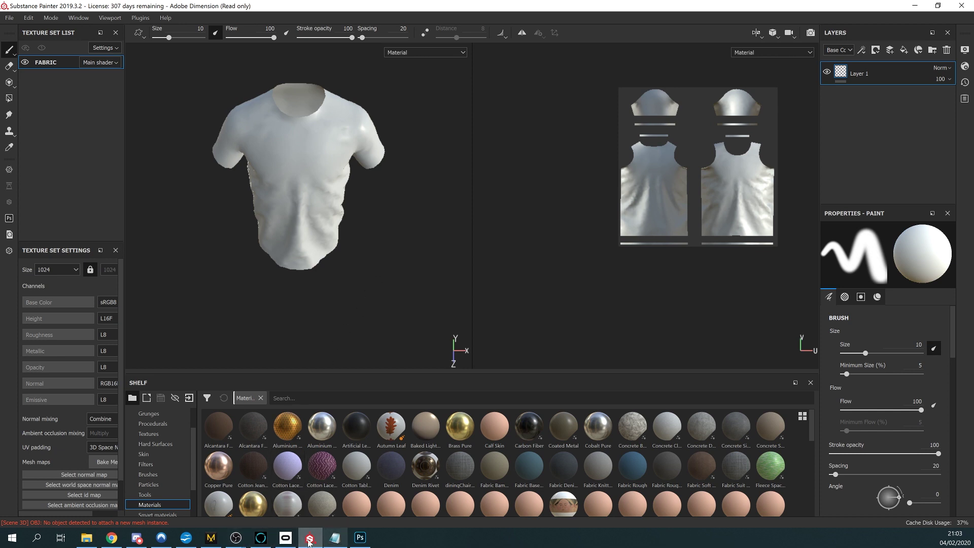
Switch back to the T-shirt project in Marvelous Designer
mouse_move(211, 538)
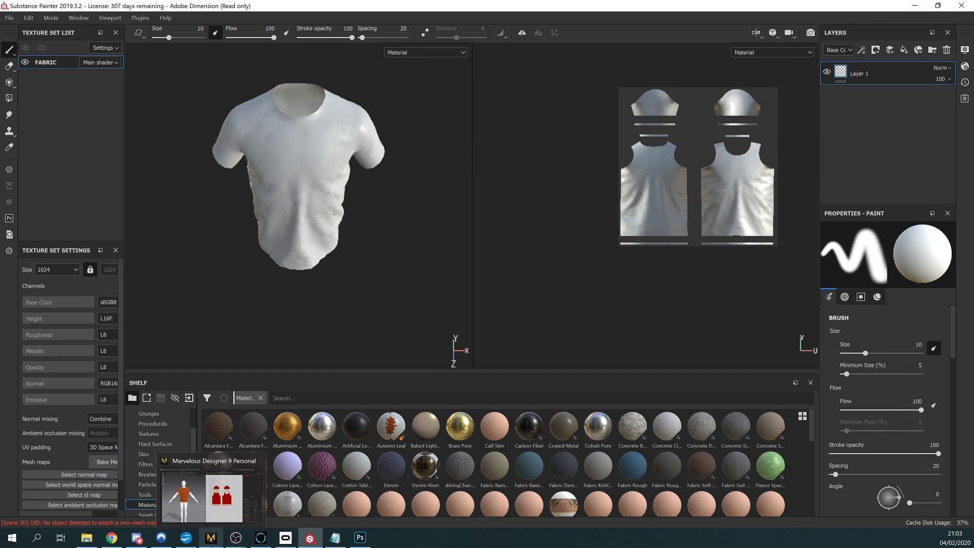
click(211, 537)
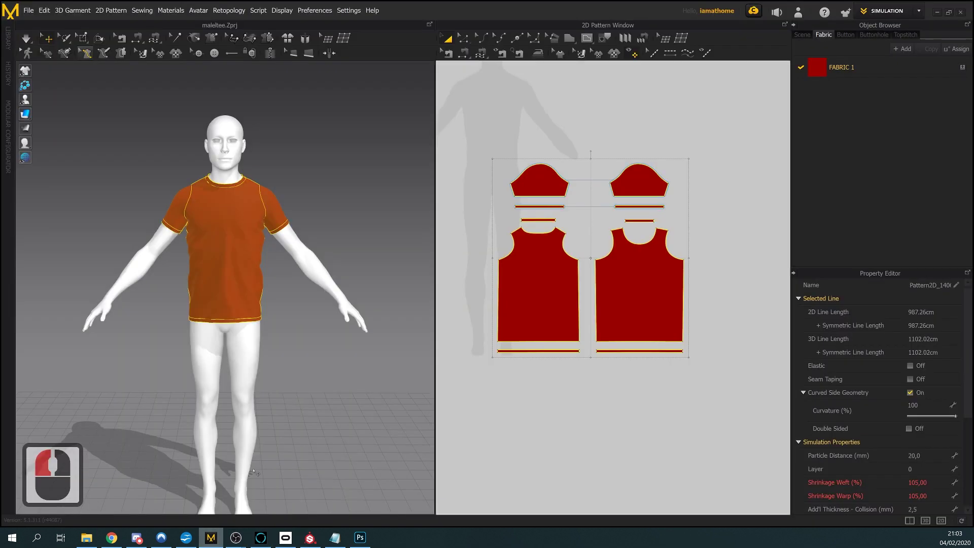
click(249, 342)
key(Delete)
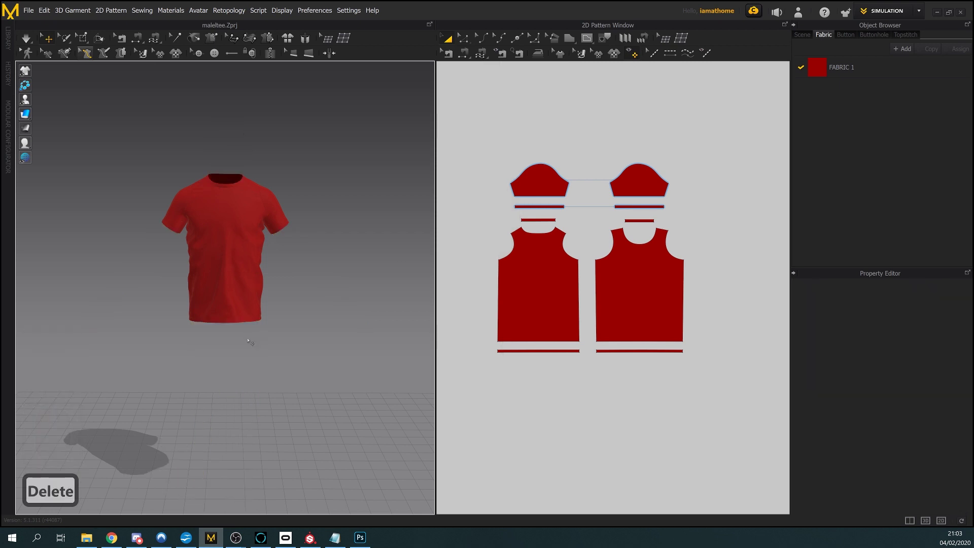
key(ctrl+z)
click(28, 10)
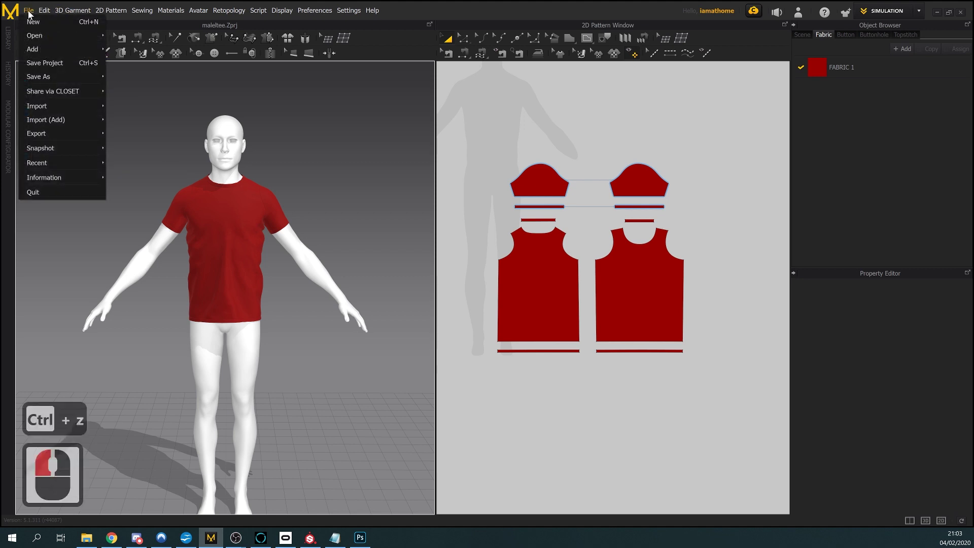
mouse_move(51, 133)
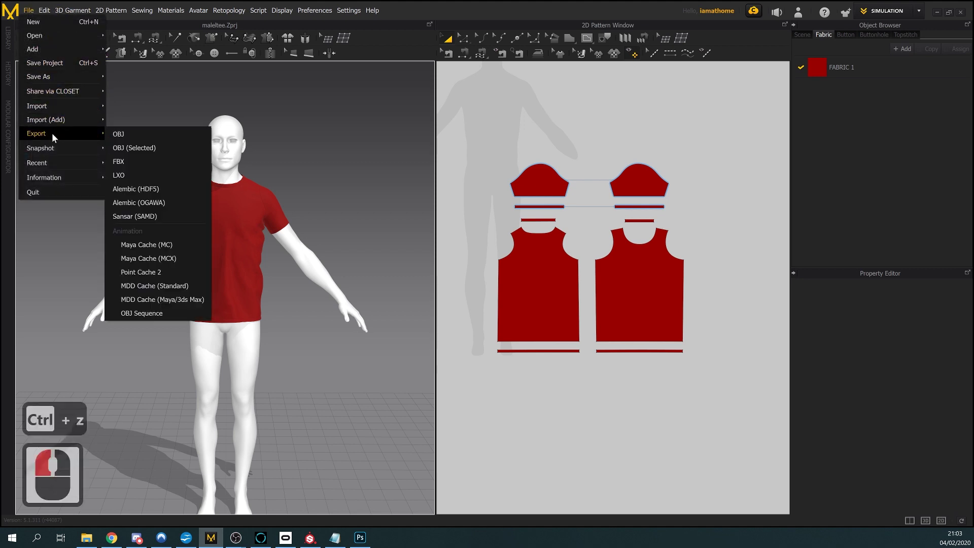
click(222, 143)
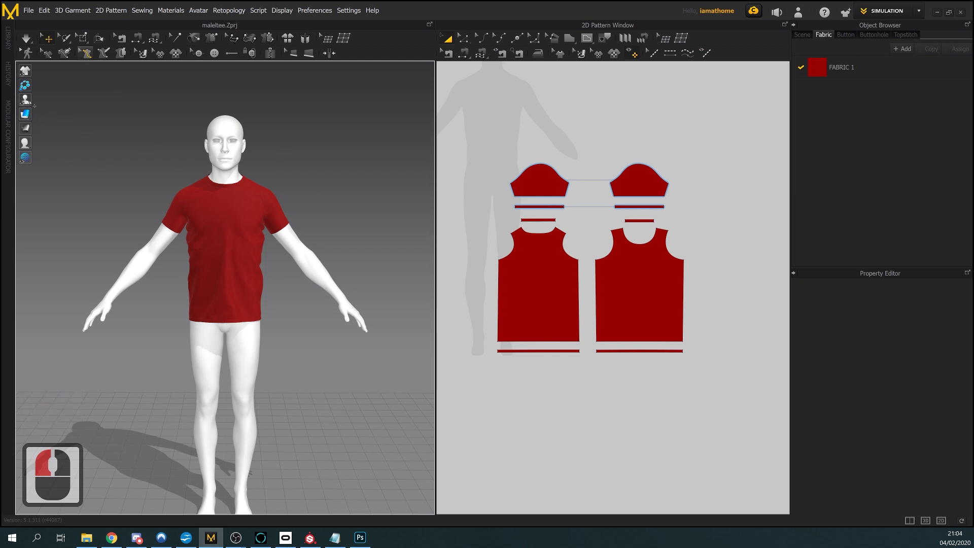
Hide the avatar in the 3D view so only the T-shirt is shown
mouse_move(26, 100)
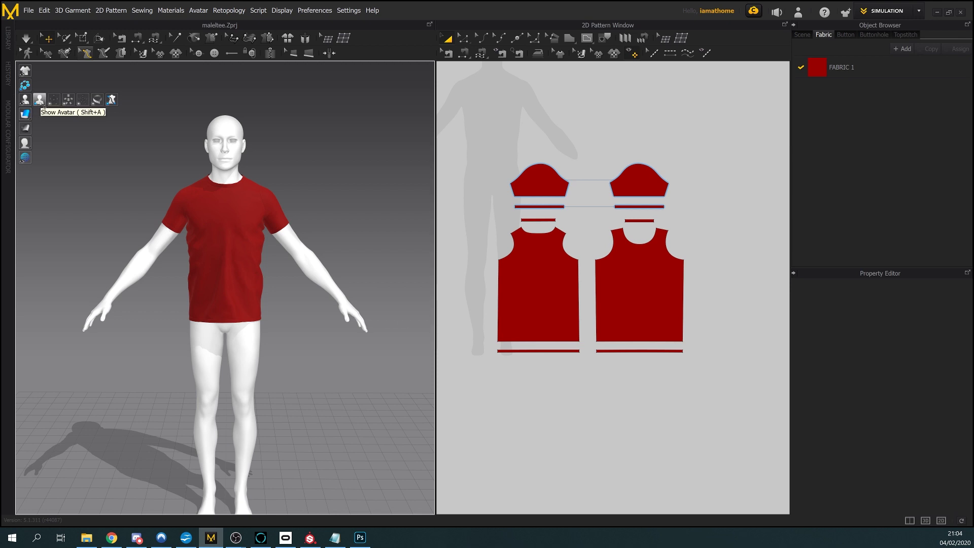
click(39, 100)
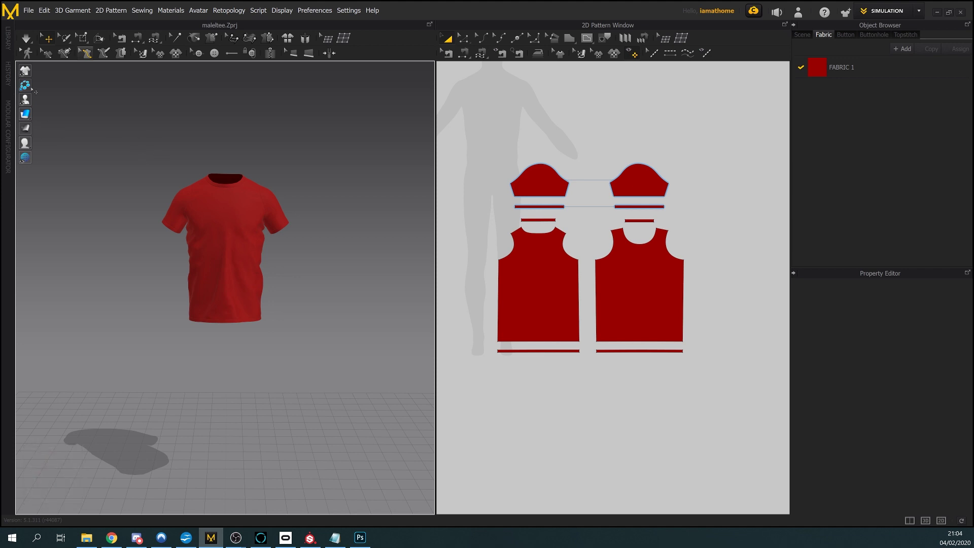
Start an FBX export of the T-shirt, saving it as test2 in lesson4's obj fbx folder
click(29, 10)
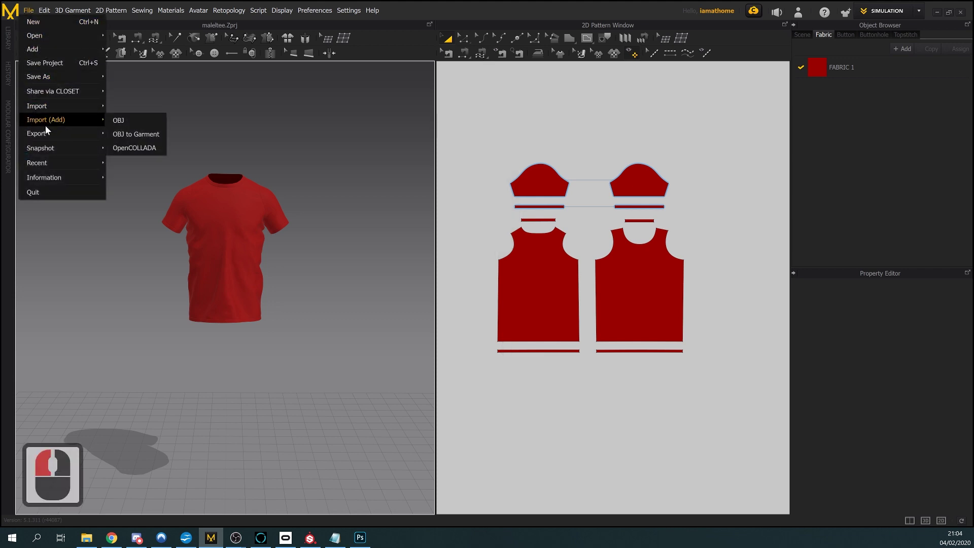
mouse_move(45, 130)
click(126, 161)
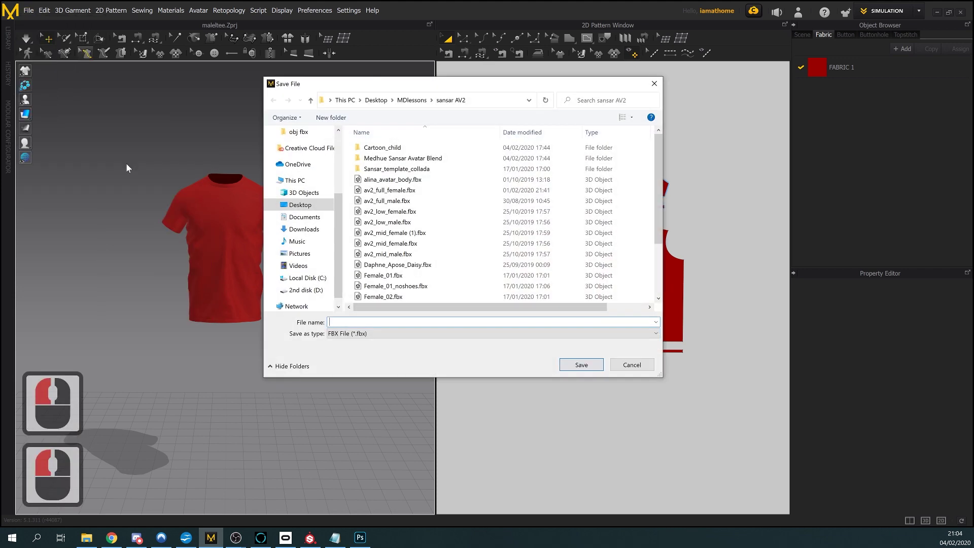
scroll(296, 167, up, 2)
click(298, 157)
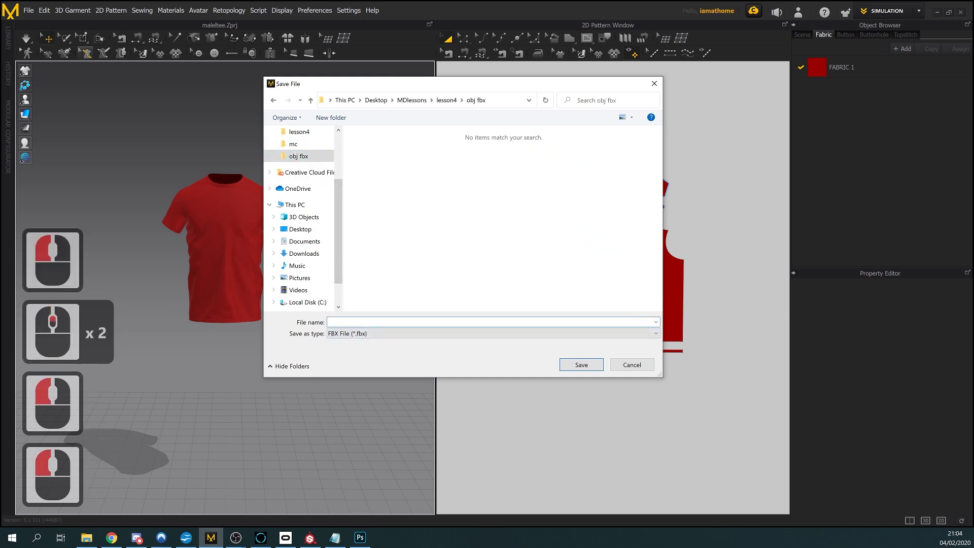
text(test)
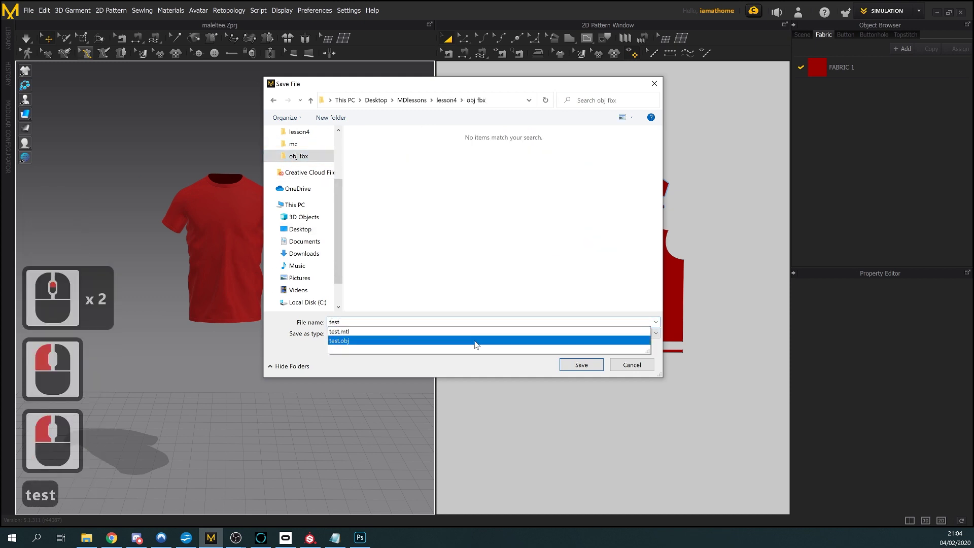
key(Return)
key(Return)
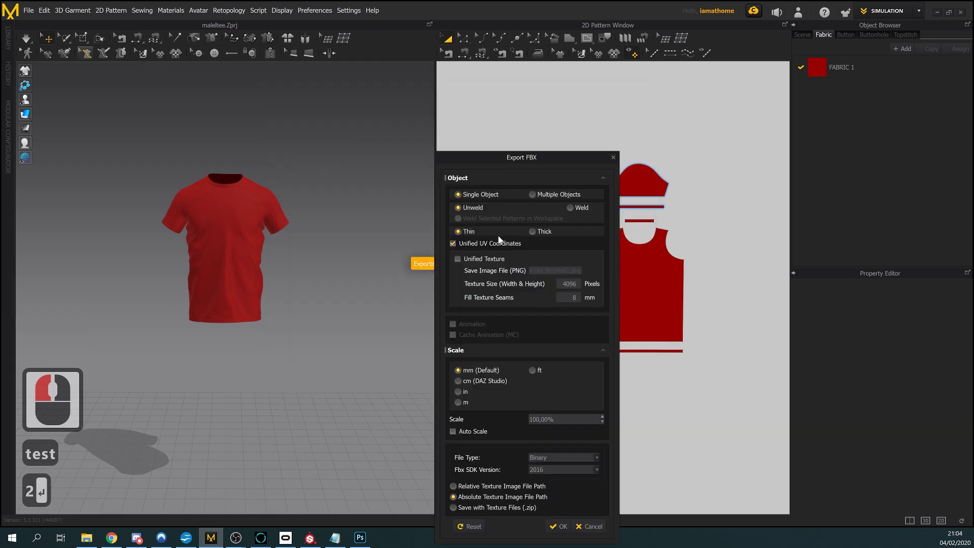
Export the FBX with Unified UV Coordinates on, Unified Texture off and Auto Scale enabled
drag(515, 159, 403, 46)
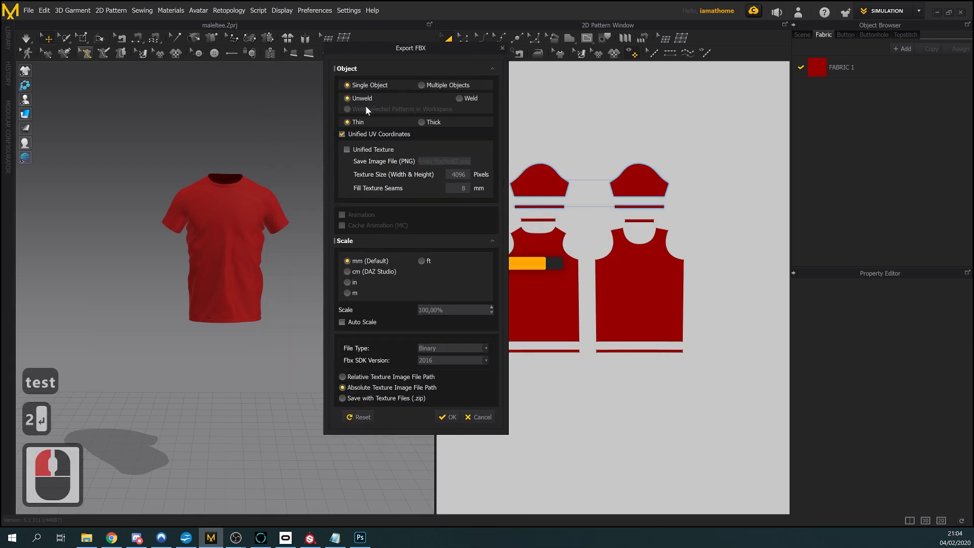
click(348, 147)
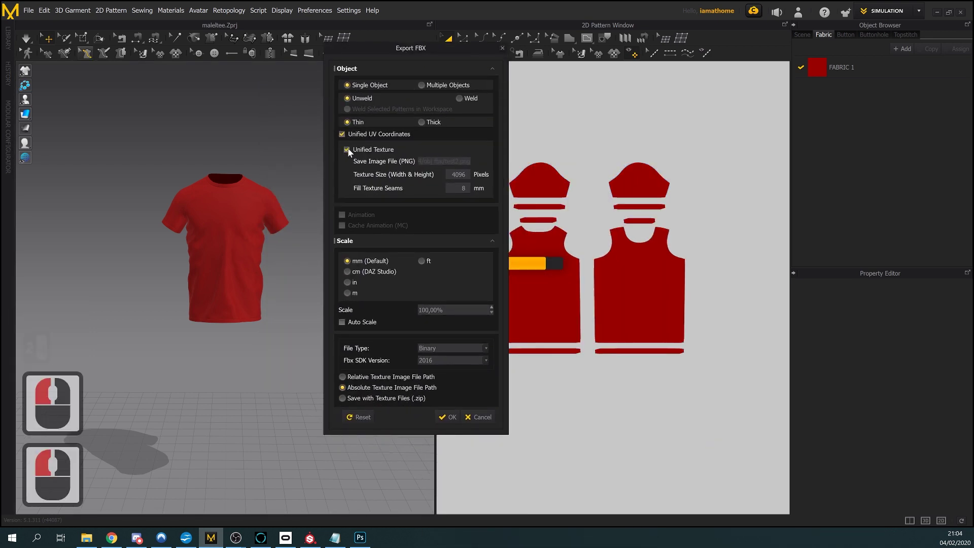
click(348, 148)
click(347, 147)
click(348, 147)
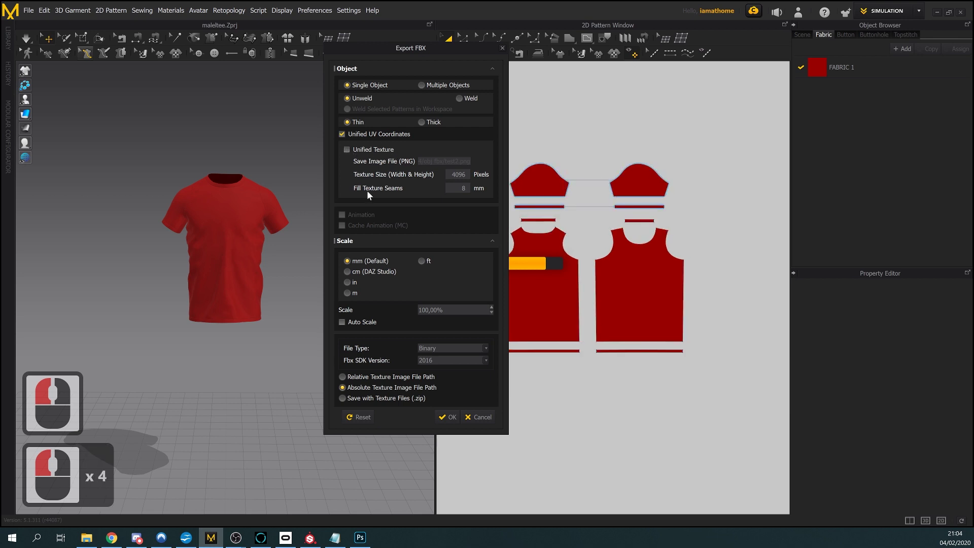
click(345, 291)
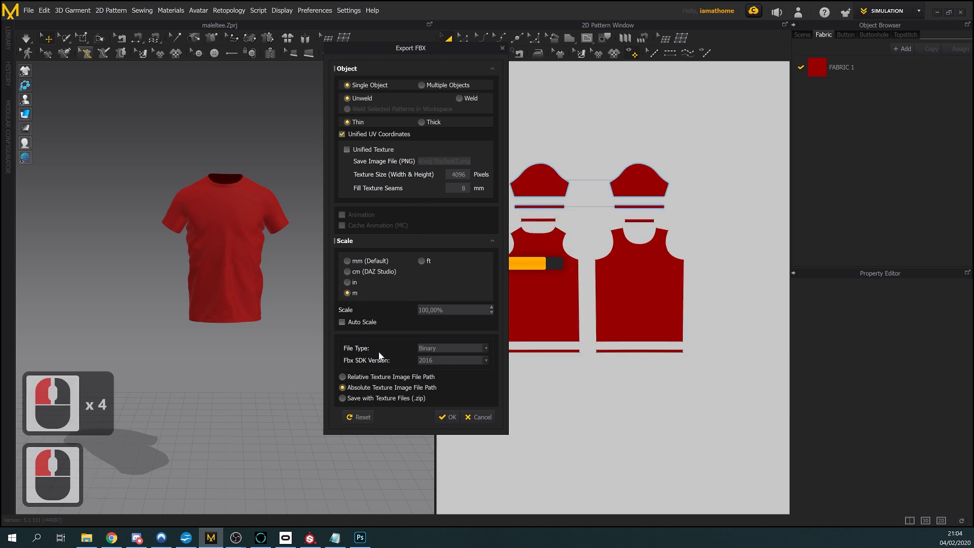
click(343, 323)
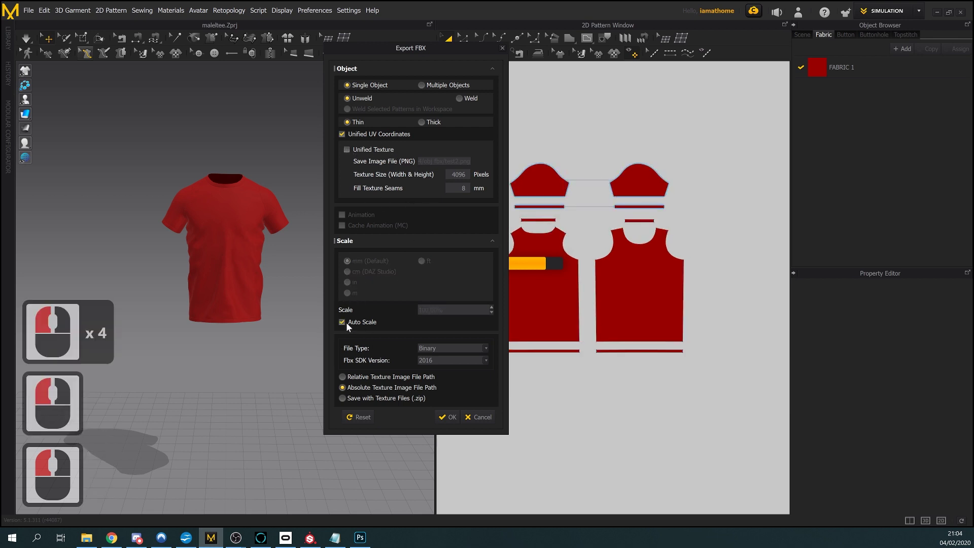
click(449, 417)
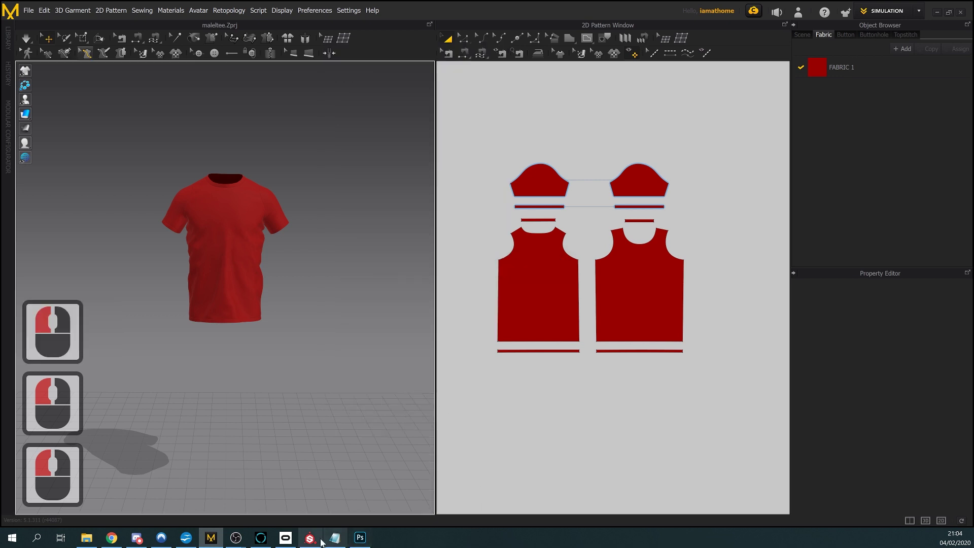
Switch to Substance Painter and create a new project from test2.fbx in the obj fbx folder, keeping the Adobe Dimension template
click(310, 538)
click(9, 18)
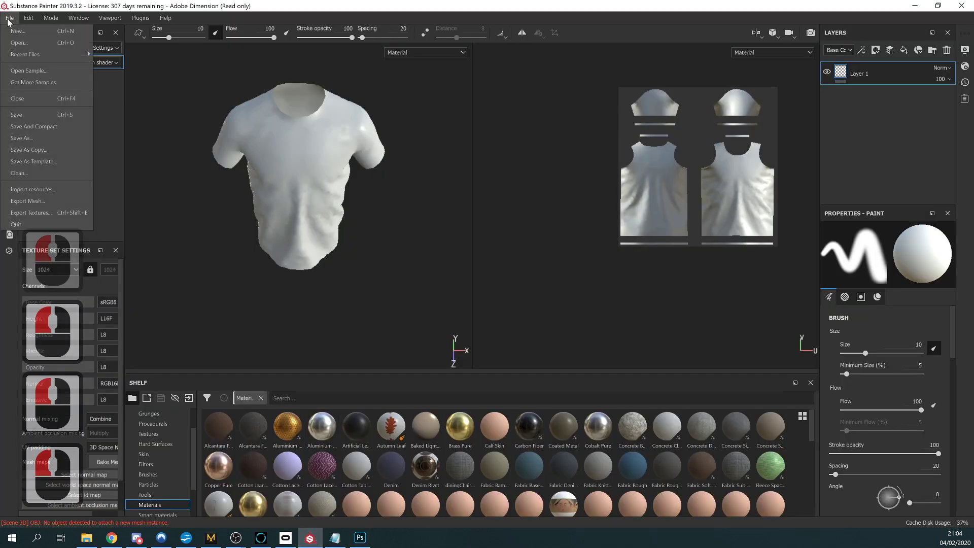
click(17, 30)
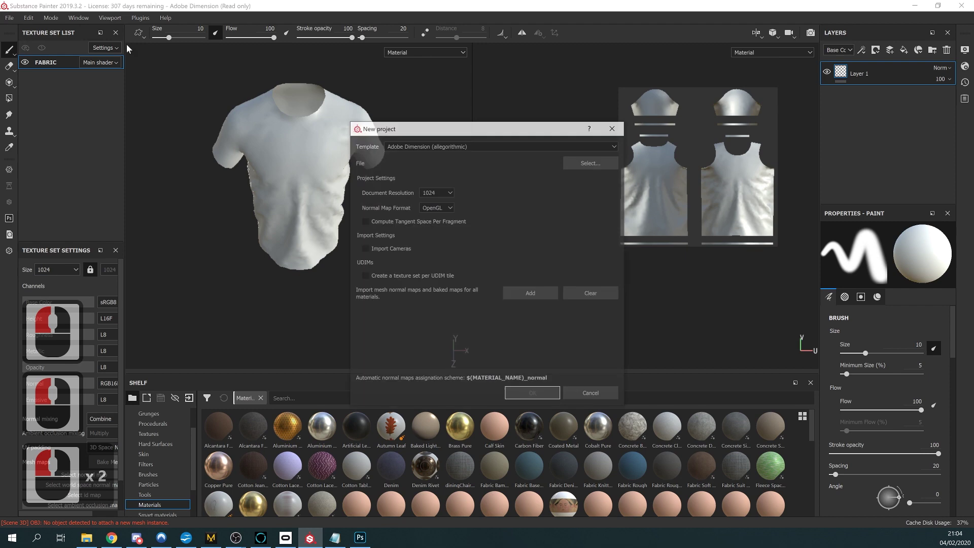
click(591, 164)
double_click(490, 300)
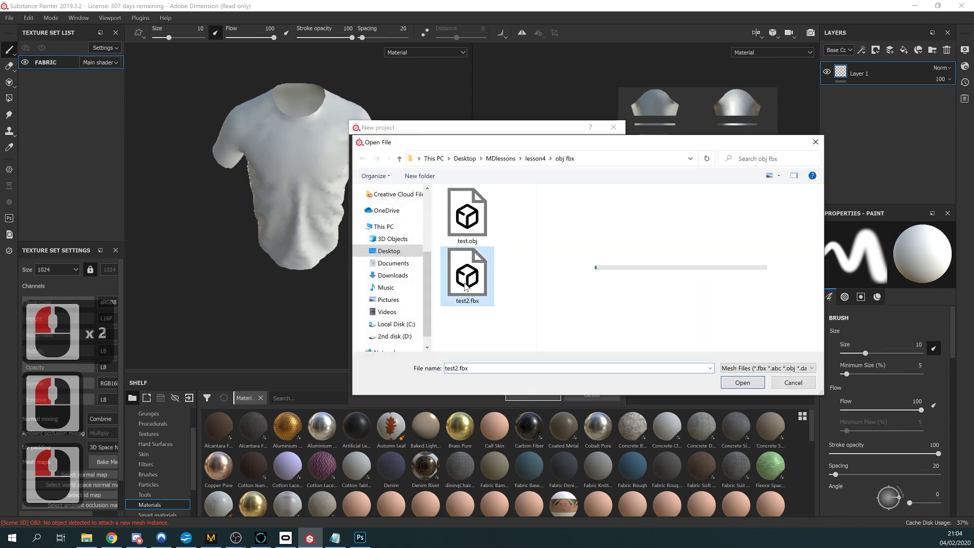
click(533, 394)
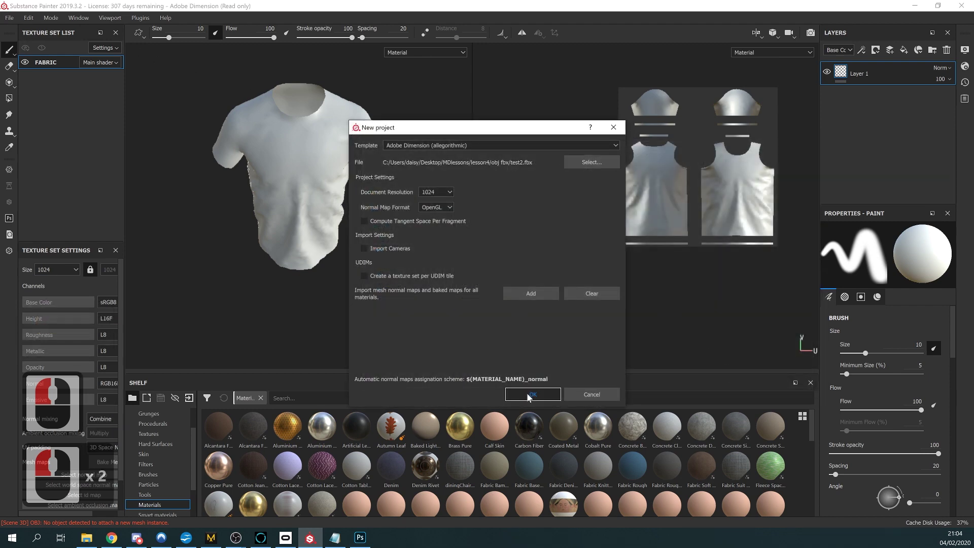
click(459, 286)
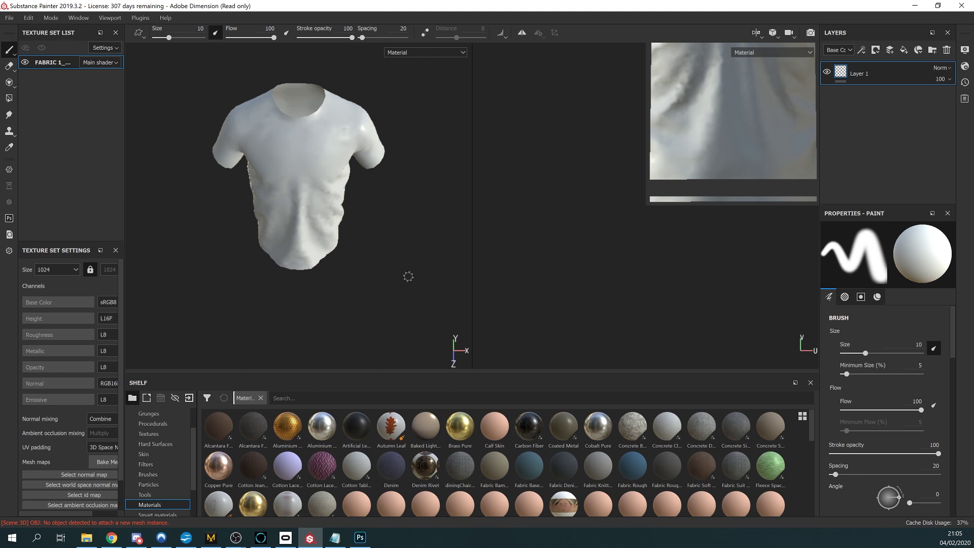
mouse_move(407, 261)
mouse_down()
mouse_move(406, 208)
mouse_move(343, 174)
mouse_move(332, 191)
mouse_move(383, 236)
mouse_up()
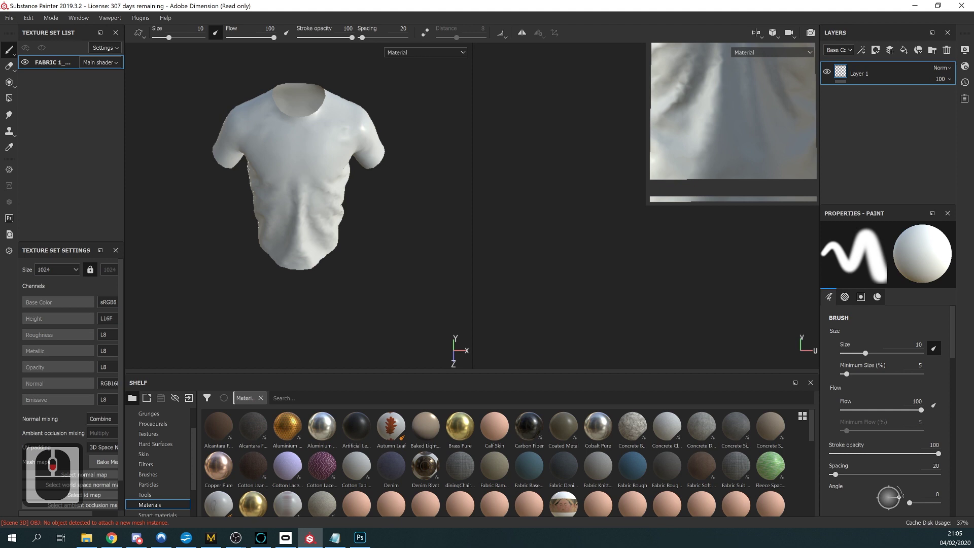
Switch back to Marvelous Designer and start a new, empty project
click(261, 538)
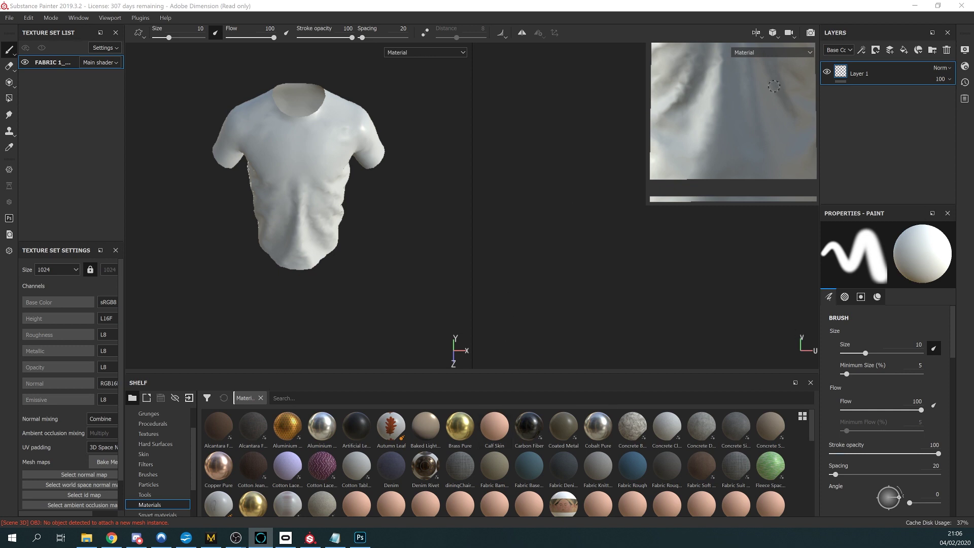
click(914, 10)
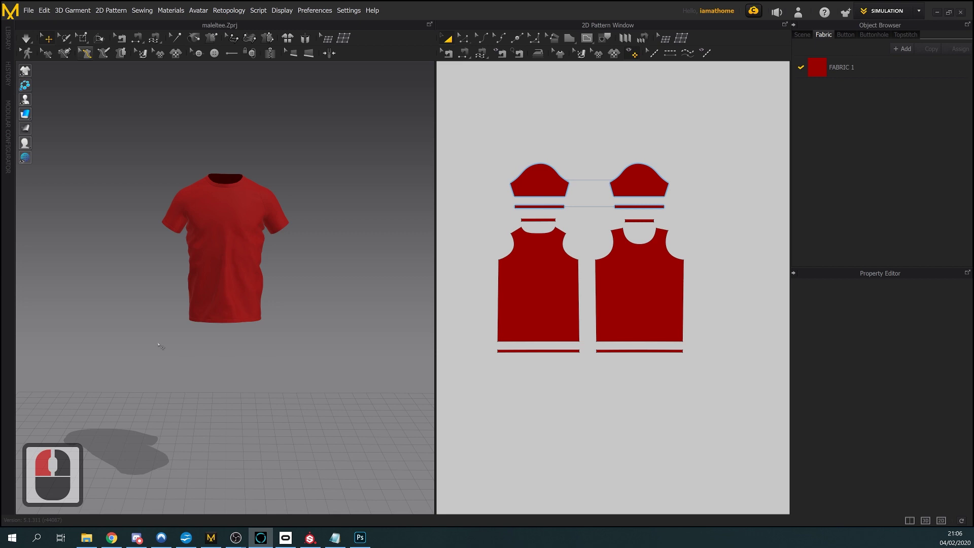
click(29, 10)
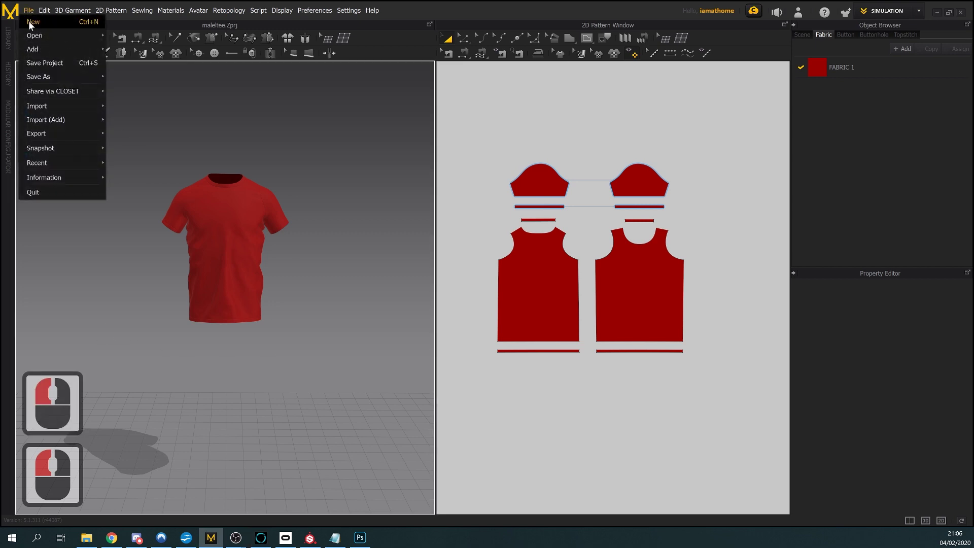
click(28, 10)
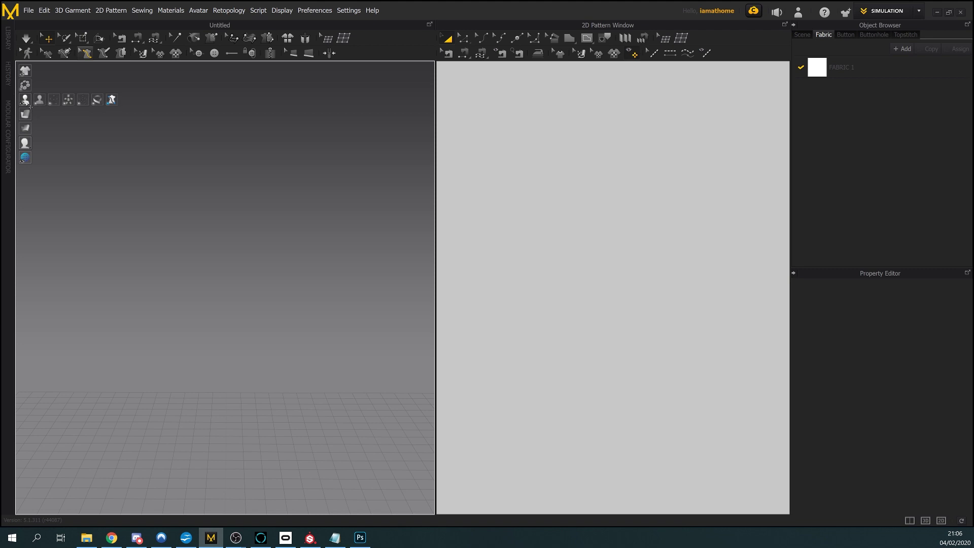
Show the avatar in the 3D view and delete it from the new project
click(40, 99)
click(220, 228)
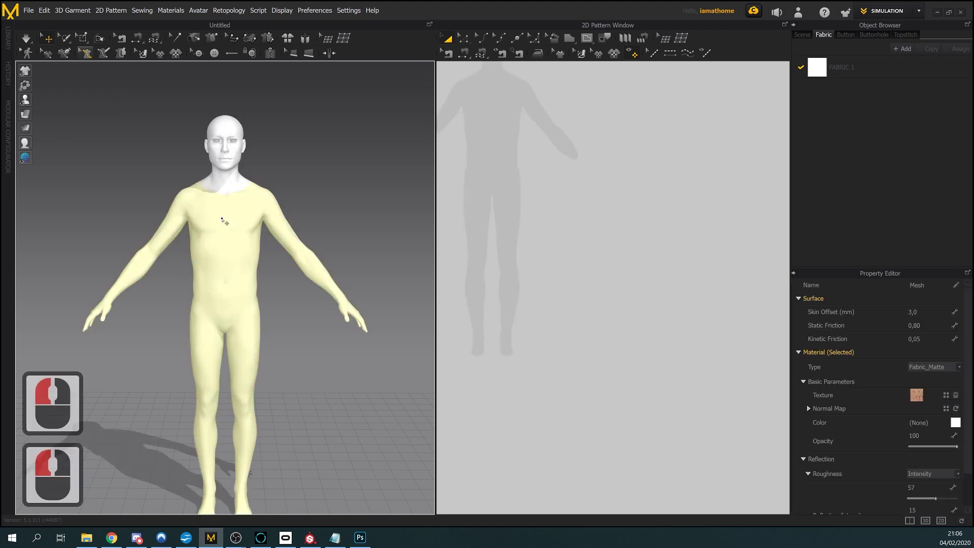
key(Delete)
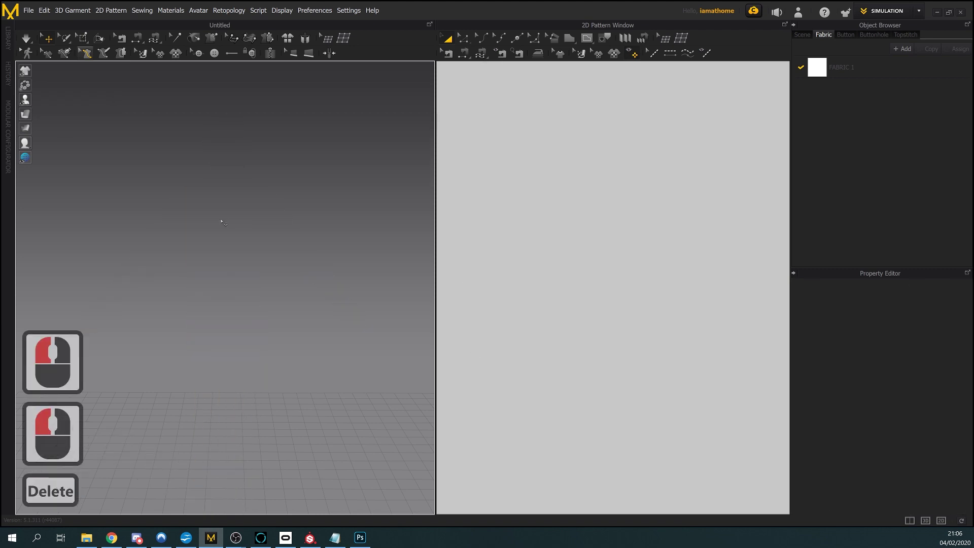
Import alina_avatar_body.fbx from the sansar AV2 folder in MDlessons, with Auto Scale and automatically added arrangement points
click(29, 10)
mouse_move(46, 120)
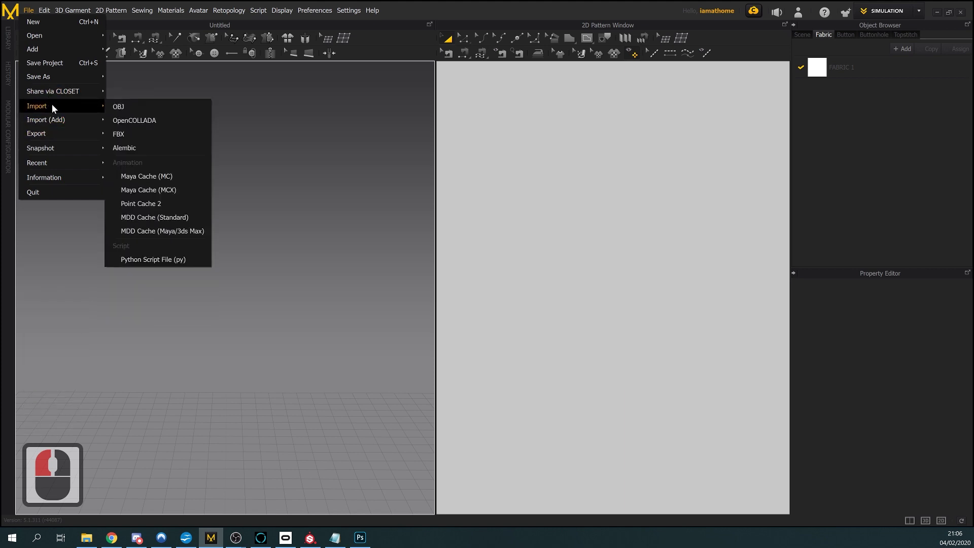
click(126, 134)
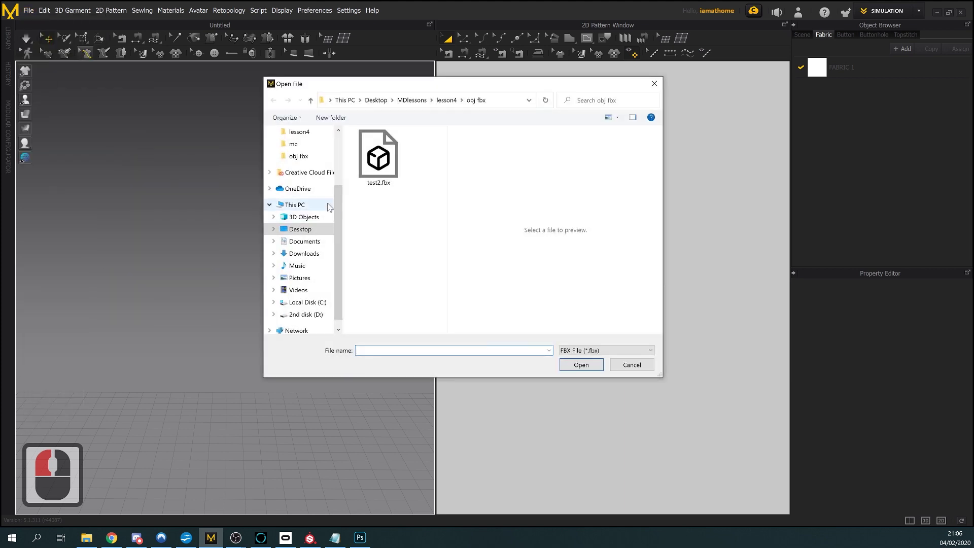
click(299, 131)
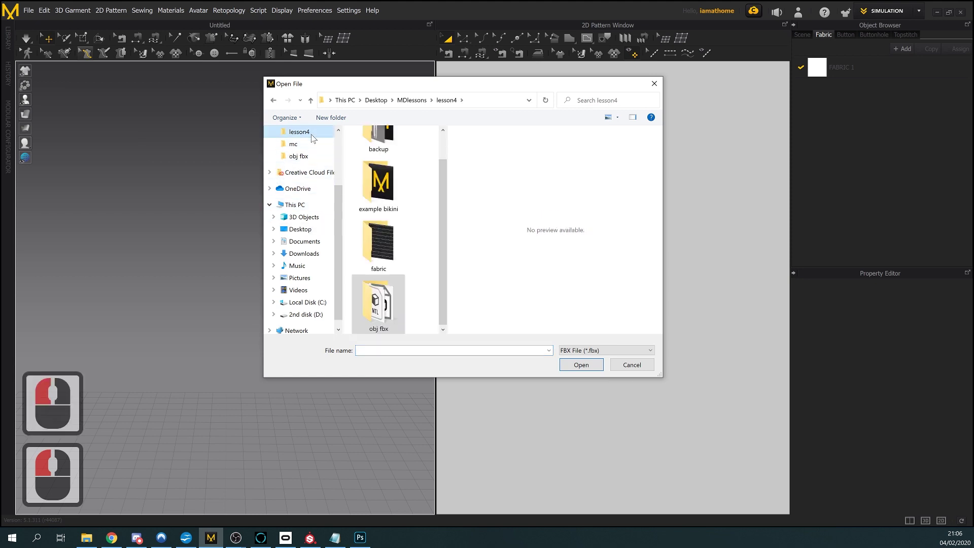
scroll(400, 264, up, 2)
scroll(398, 266, down, 3)
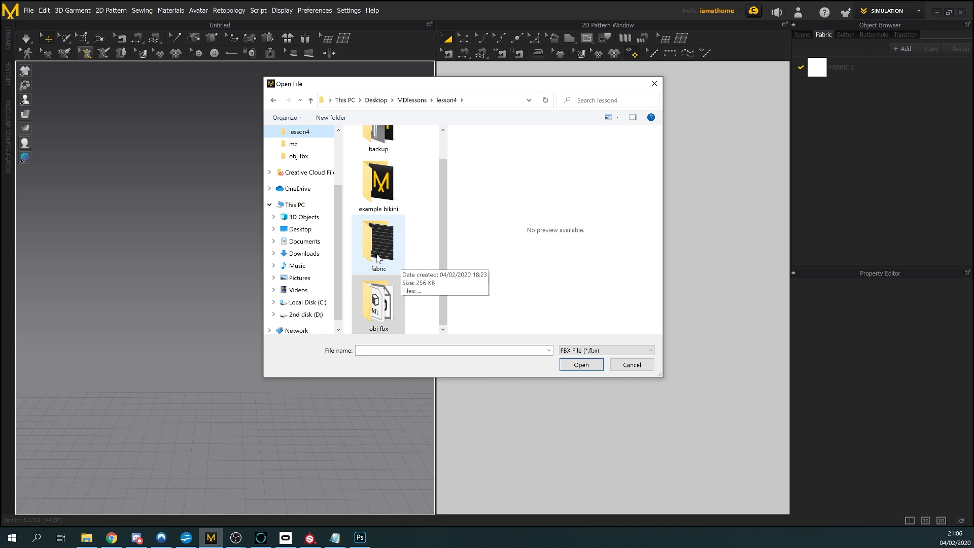
click(378, 258)
scroll(378, 258, up, 2)
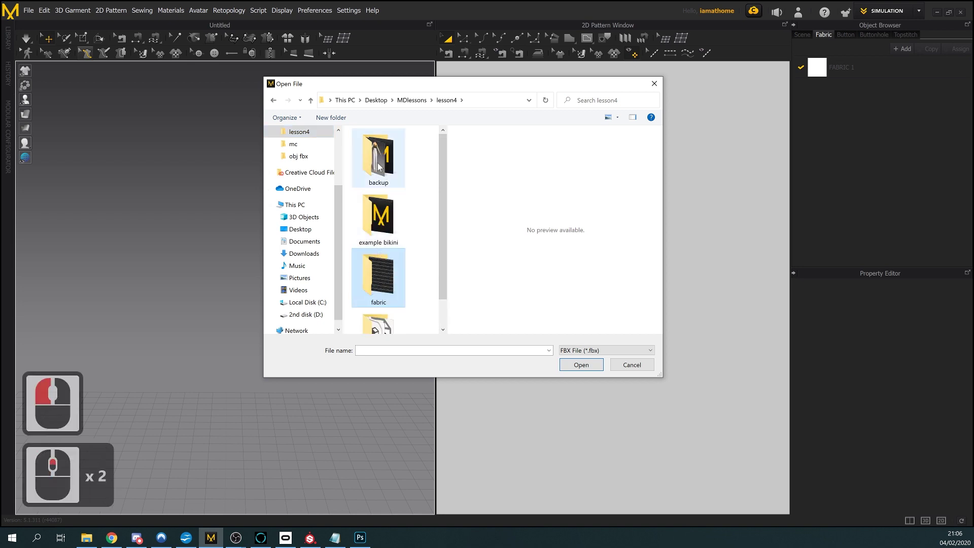
click(410, 100)
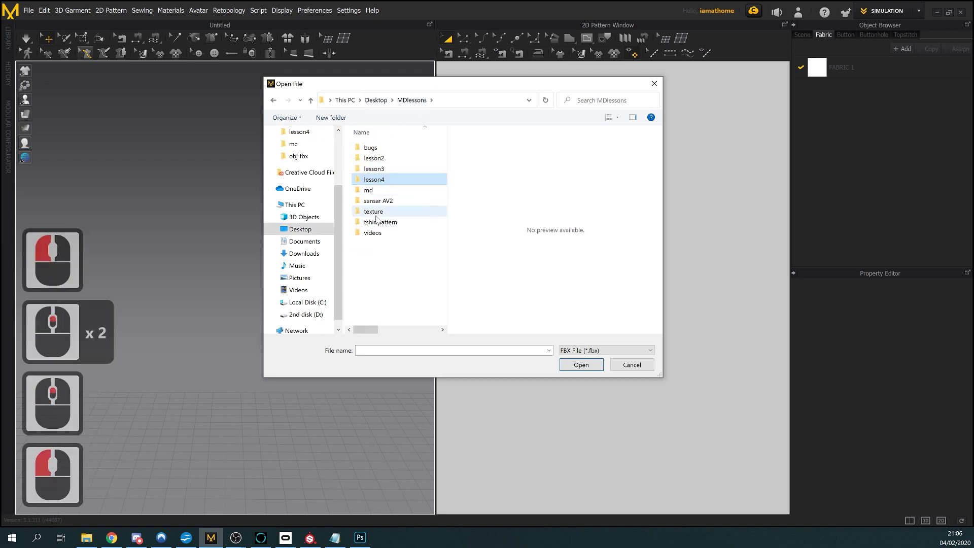
double_click(377, 201)
click(392, 180)
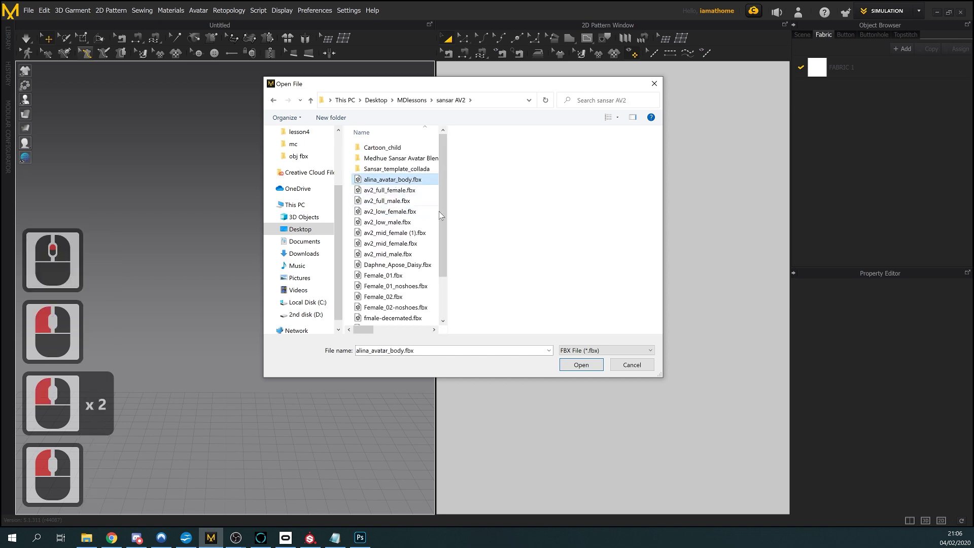
click(581, 365)
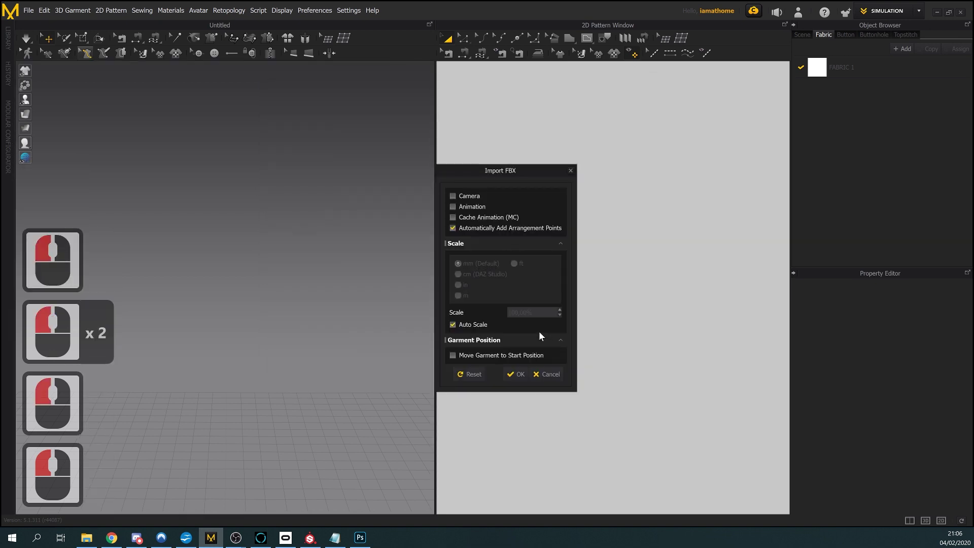
click(514, 374)
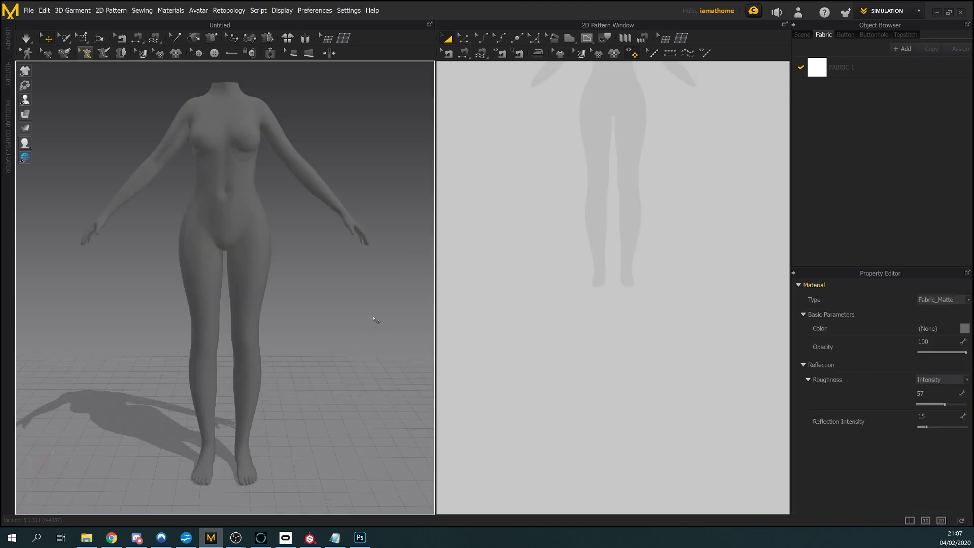
Set the imported avatar mesh's material color to Brown 1 (FFCC99) and accept the color choice
click(260, 204)
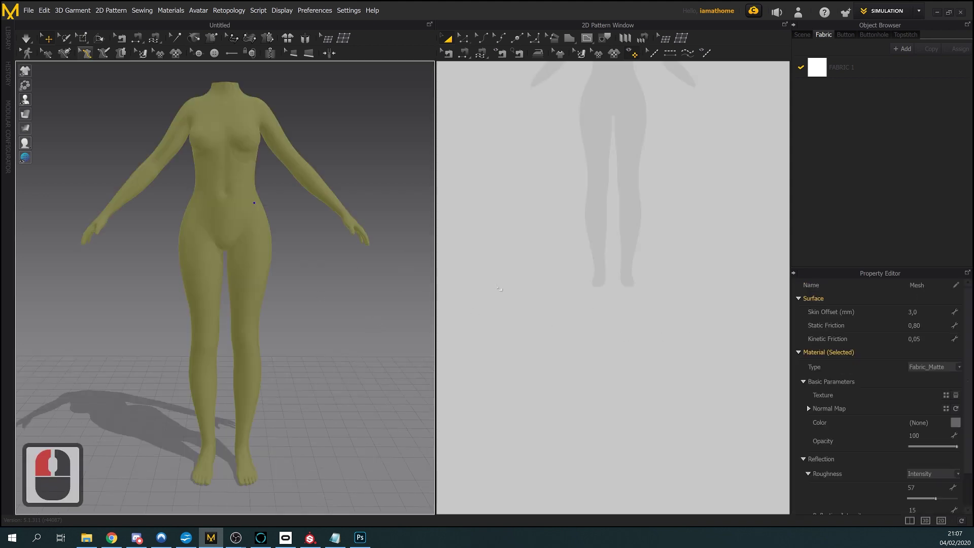
click(952, 421)
click(955, 422)
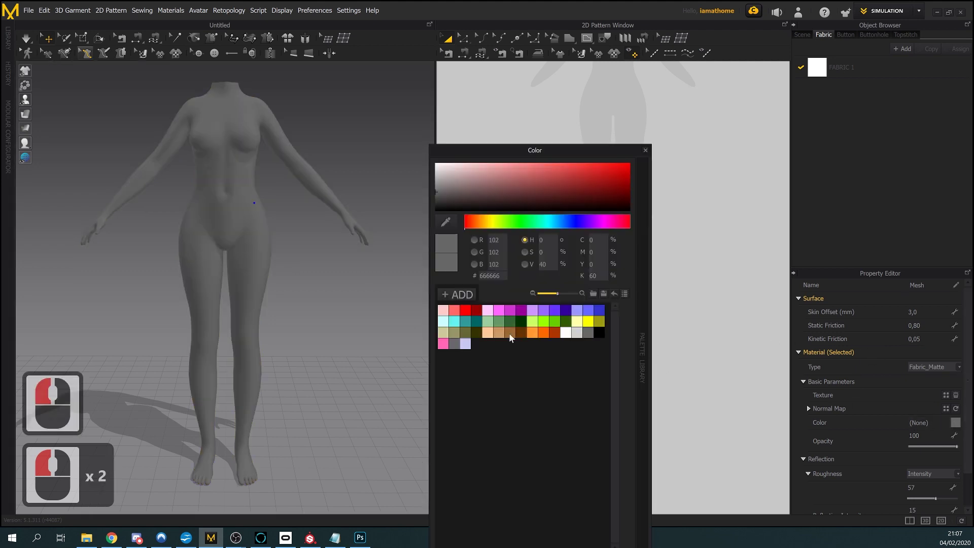
click(487, 330)
drag(549, 151, 558, 89)
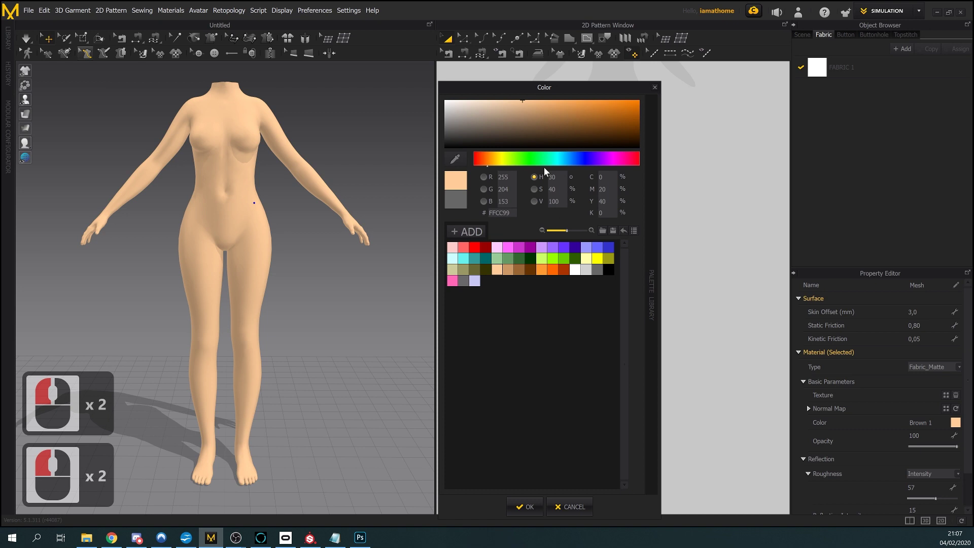
click(528, 501)
Draw a centre line on the avatar with the 3D Pen, about 74 cm from front neck to crotch and 72 cm up to back neck
scroll(320, 341, down, 1)
middle_drag(320, 341, 348, 360)
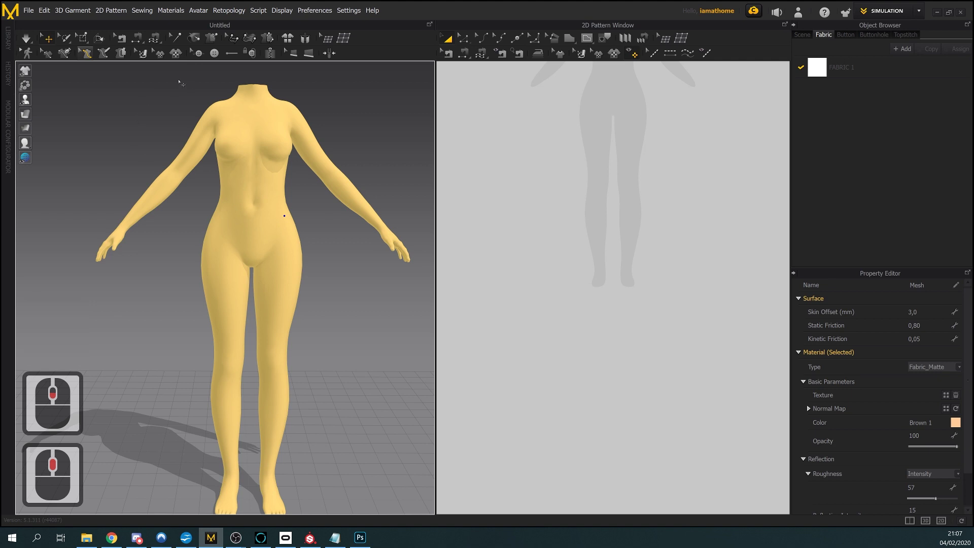
click(104, 53)
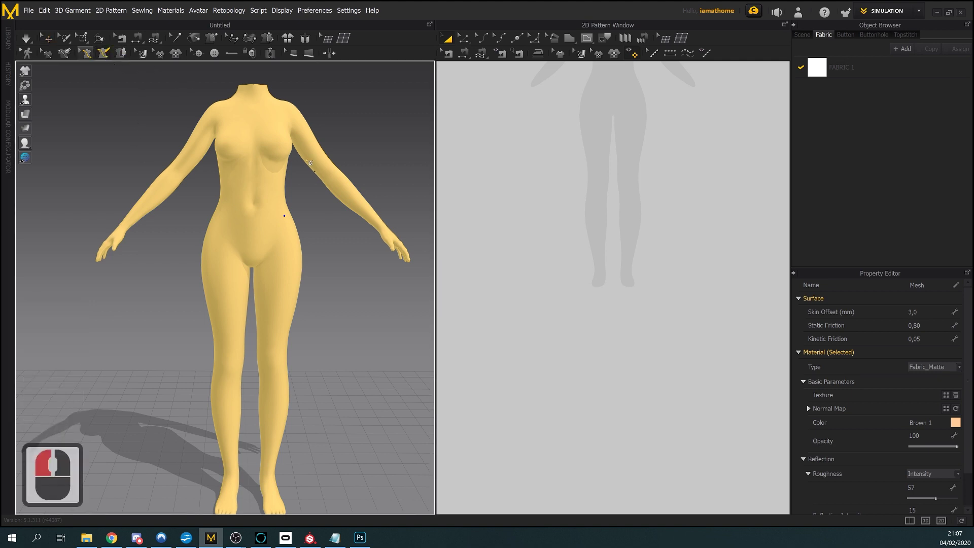
scroll(305, 168, up, 2)
middle_drag(245, 50, 230, 152)
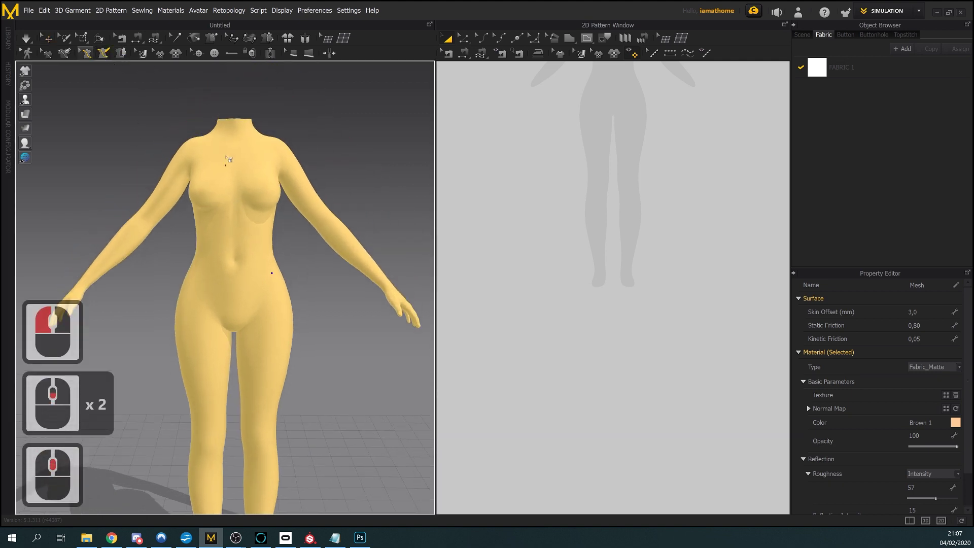
shift+click(235, 123)
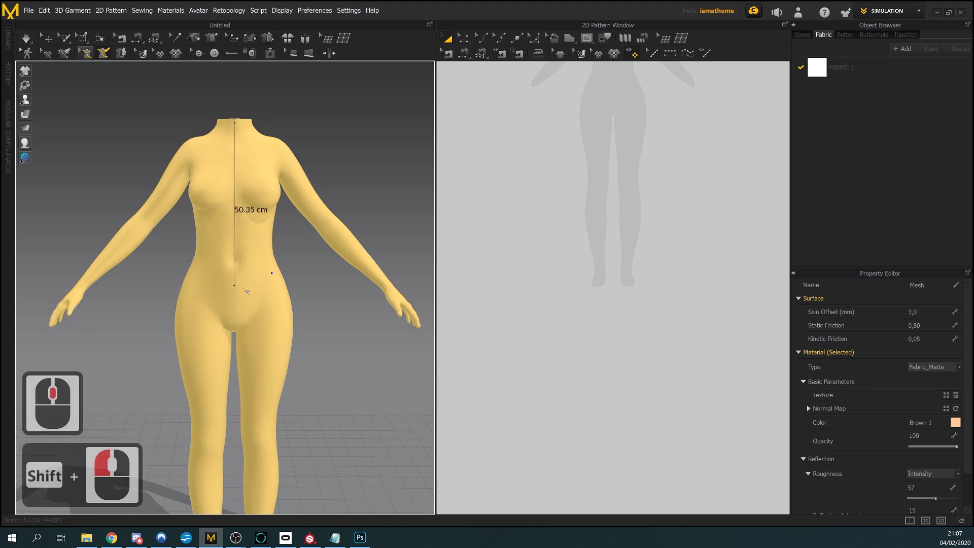
shift+click(236, 328)
right_drag(235, 335, 257, 187)
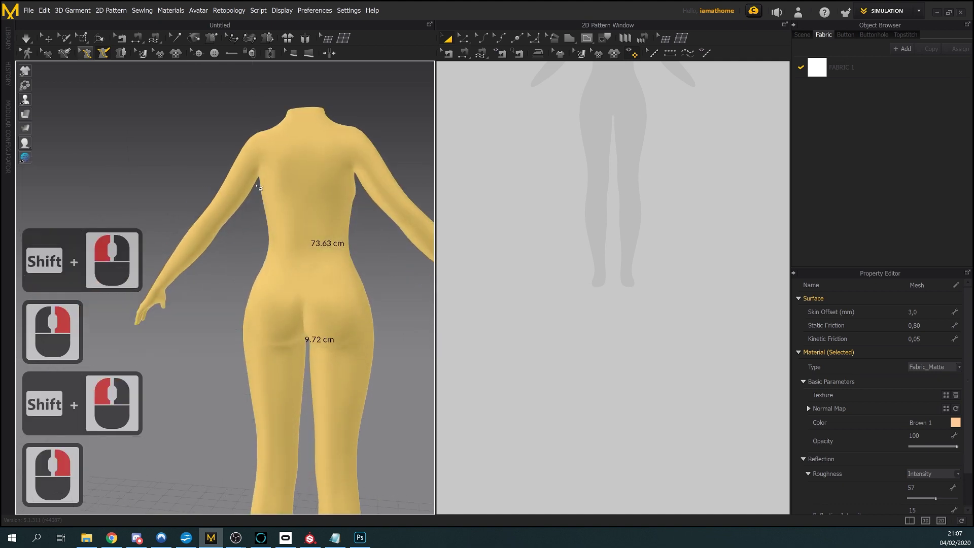
shift+click(306, 114)
shift+click(310, 118)
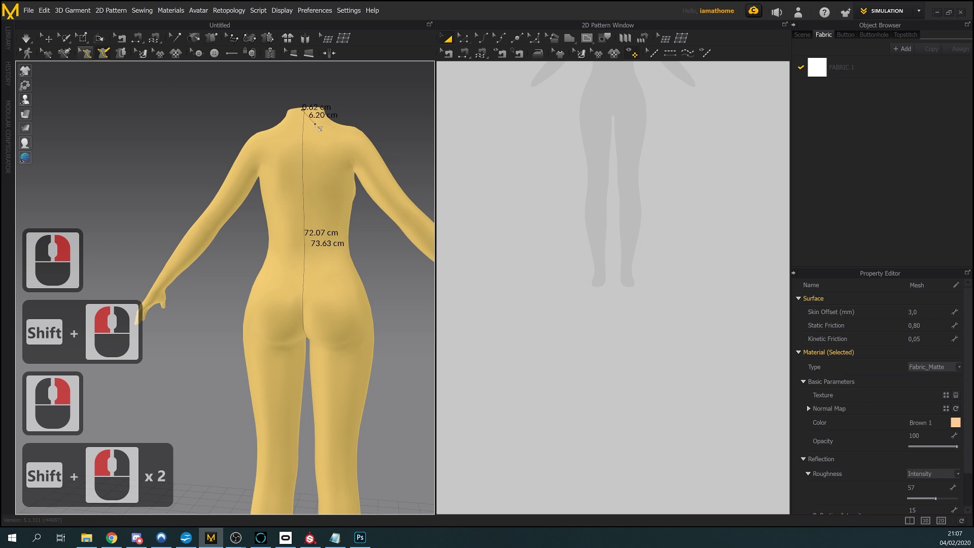
key(Delete)
click(309, 116)
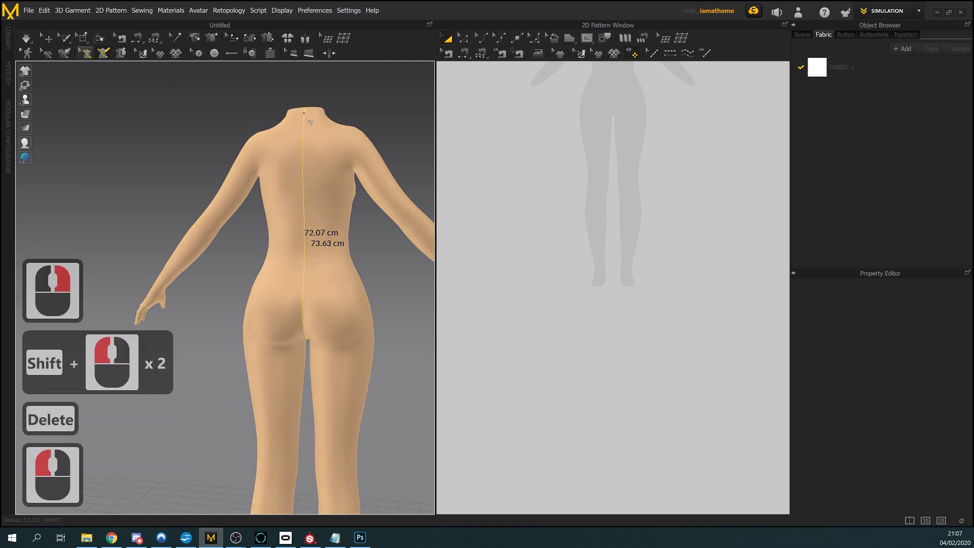
Start the avatar's left armhole line on the back with a straight segment about 6 cm down from the shoulder top
right_drag(309, 123, 316, 187)
scroll(316, 187, up, 1)
middle_drag(316, 187, 329, 188)
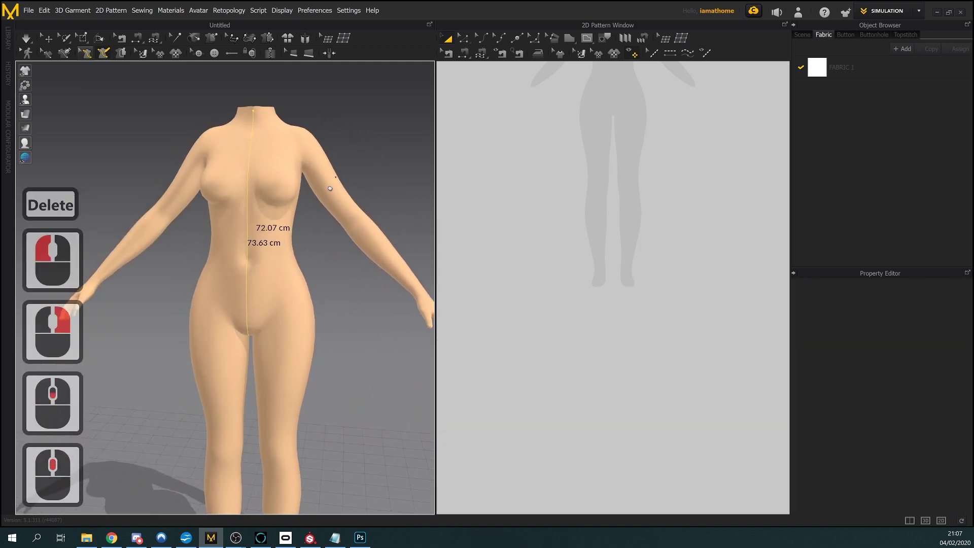
mouse_move(318, 192)
right_down()
mouse_move(335, 192)
mouse_move(309, 198)
right_up()
middle_drag(309, 198, 305, 217)
scroll(305, 217, up, 4)
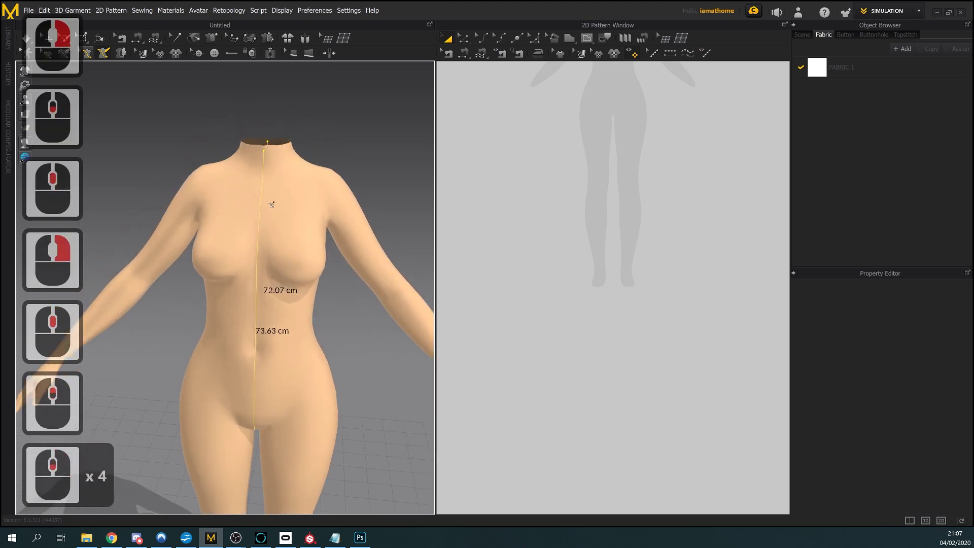
mouse_move(272, 200)
right_down()
mouse_move(298, 191)
mouse_move(199, 186)
mouse_move(259, 195)
right_up()
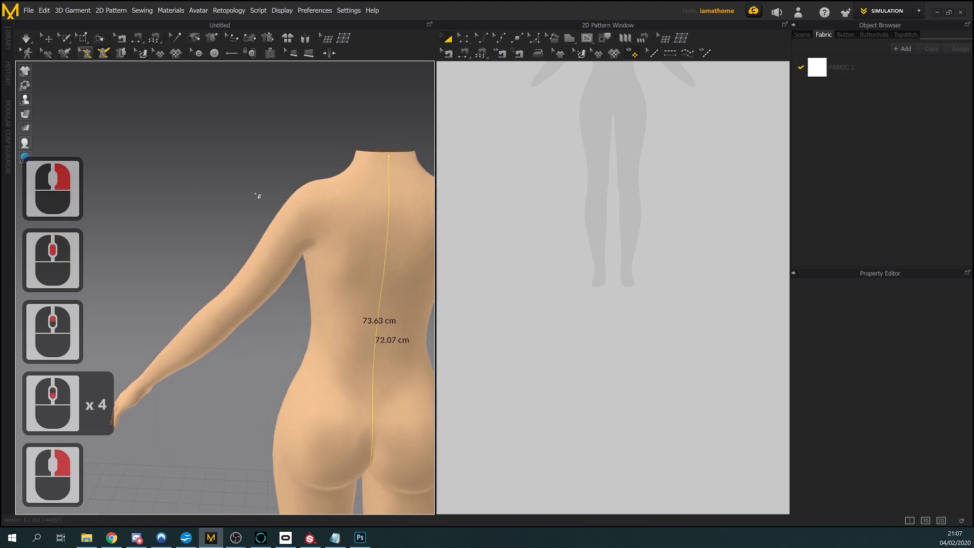
click(320, 183)
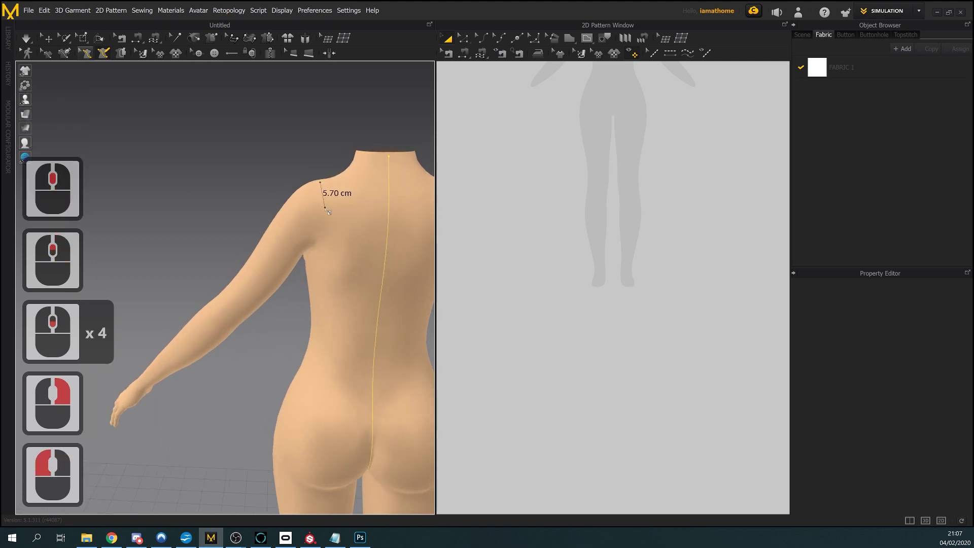
shift+click(320, 212)
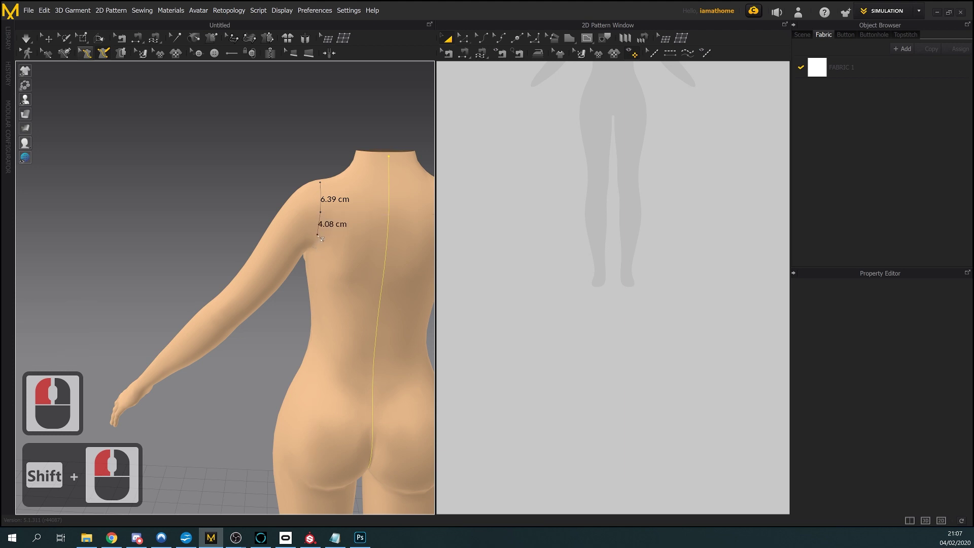
Complete the left armhole line with a curve about 37 cm long under the arm, up the front and back to the shoulder
right_drag(322, 244, 357, 250)
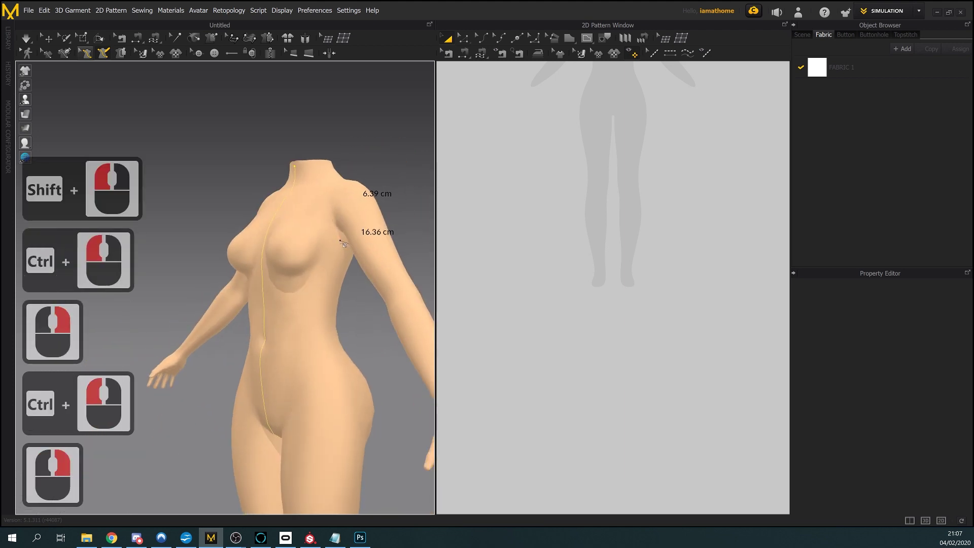
ctrl+click(334, 233)
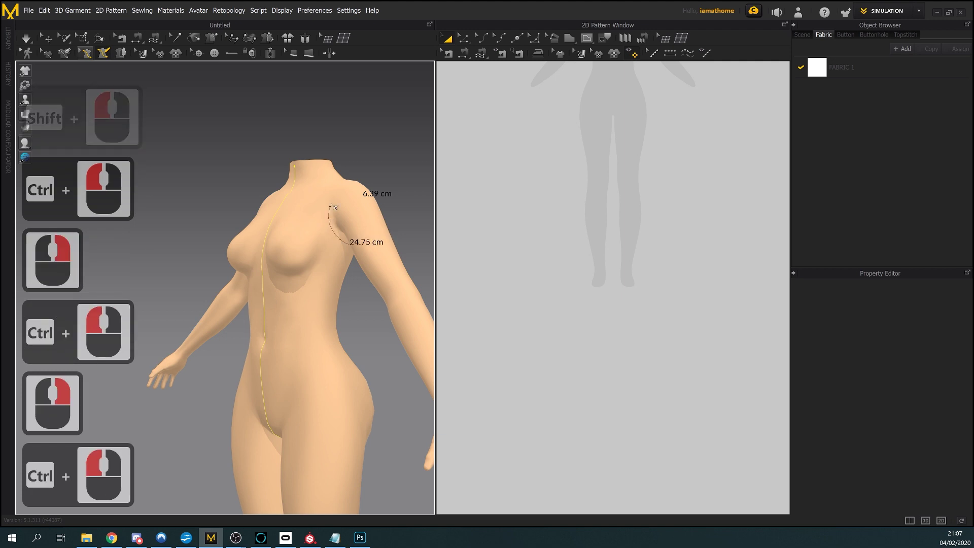
ctrl+click(330, 222)
right_drag(331, 222, 359, 242)
ctrl+click(357, 238)
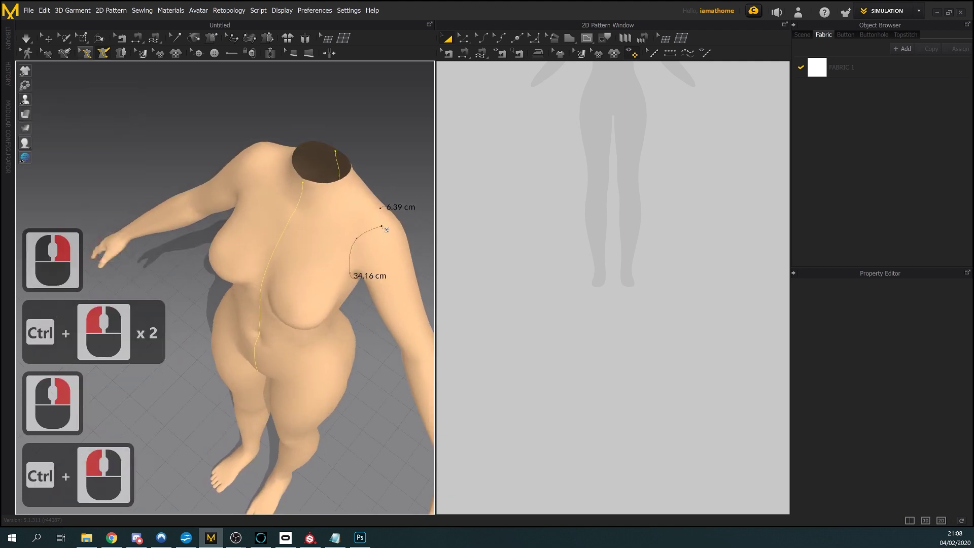
click(384, 213)
Draw a curved neckline about 18 cm long around the left side of the neck, from the back centre line to the front one
right_drag(383, 213, 335, 252)
scroll(335, 252, up, 3)
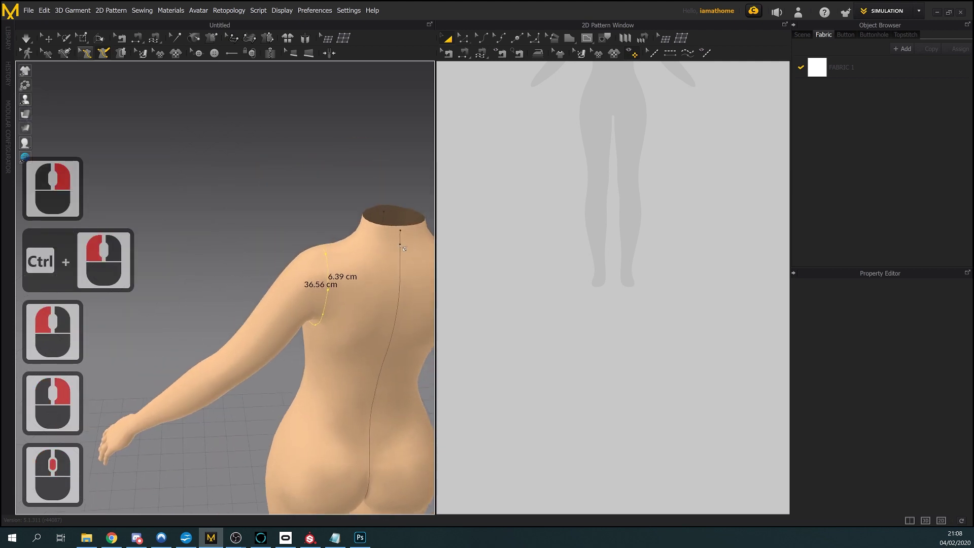
click(401, 245)
ctrl+click(398, 241)
right_drag(355, 241, 399, 239)
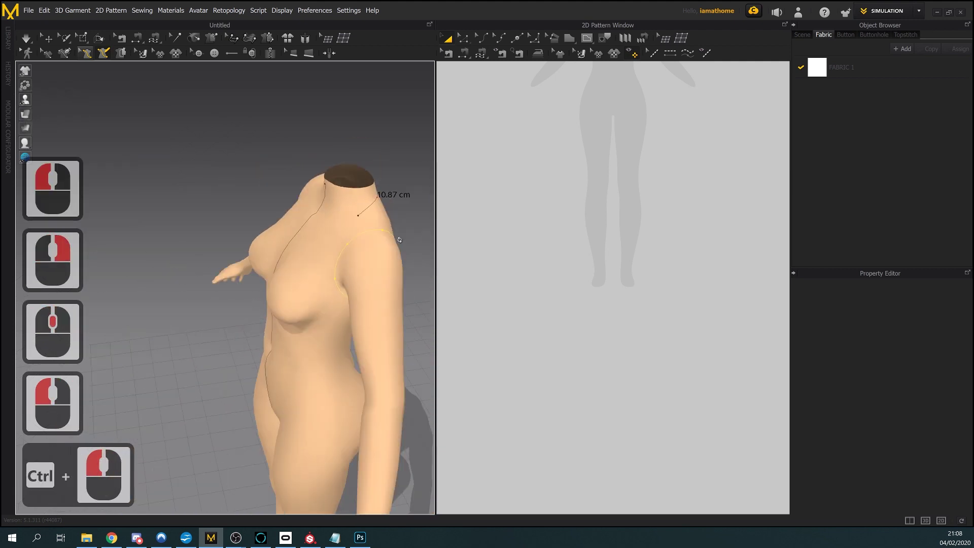
right_drag(365, 205, 315, 207)
ctrl+click(276, 196)
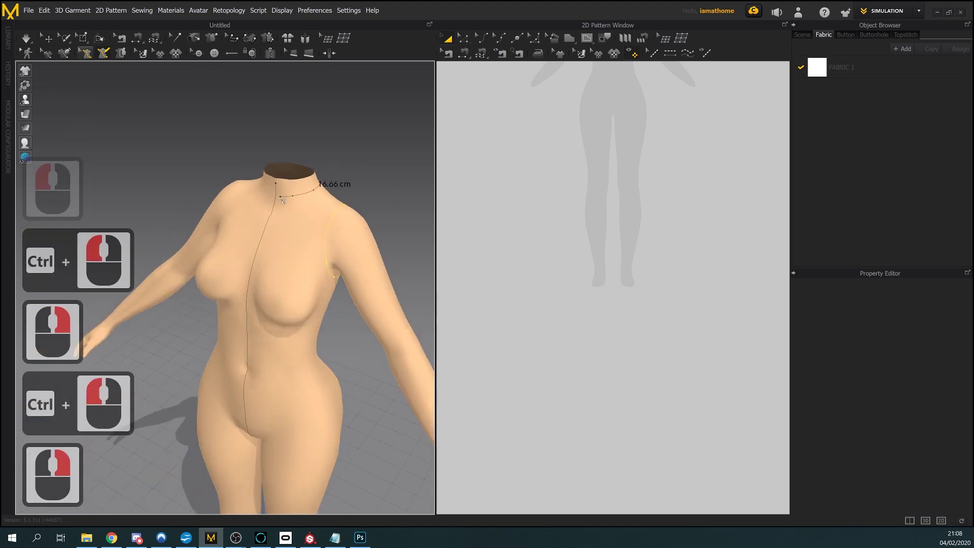
click(280, 200)
Show the avatar's X-ray joints and rotate the L_shoulder joint to raise the left arm outward
scroll(311, 296, down, 3)
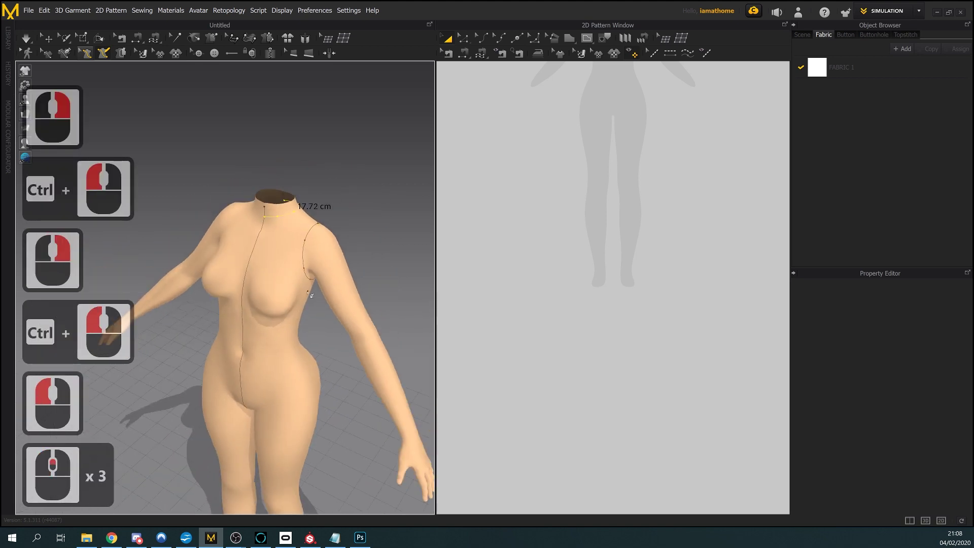
middle_drag(318, 299, 268, 240)
right_drag(268, 239, 228, 352)
scroll(284, 325, up, 2)
middle_drag(228, 352, 269, 318)
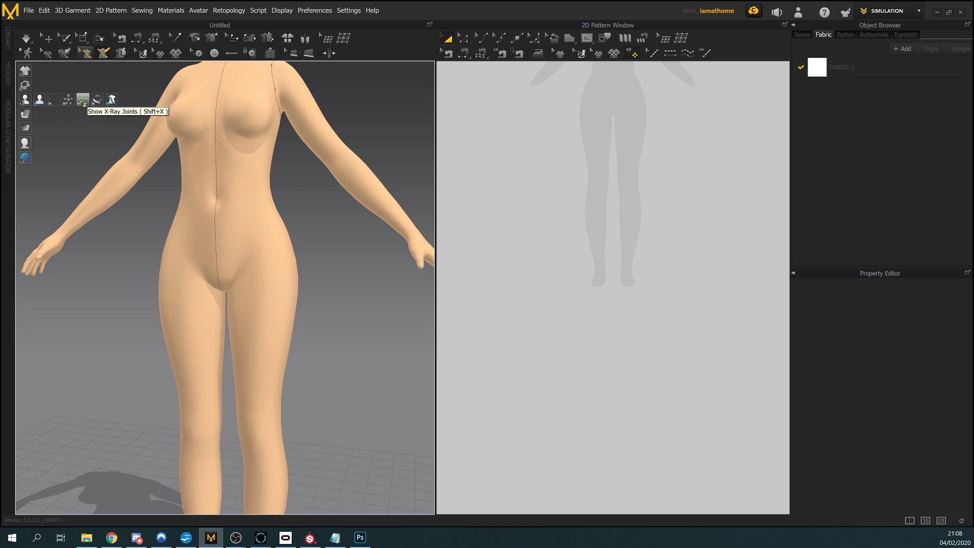
click(83, 101)
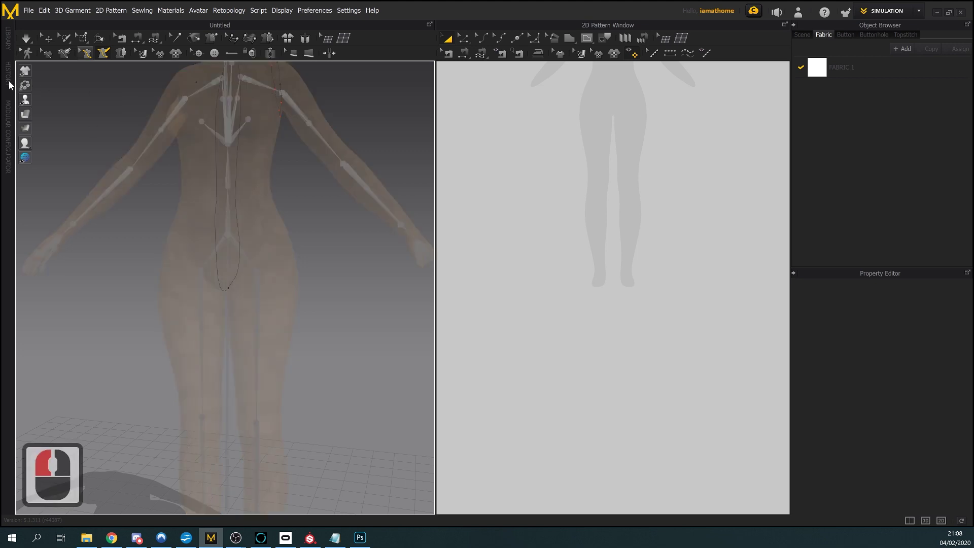
click(47, 38)
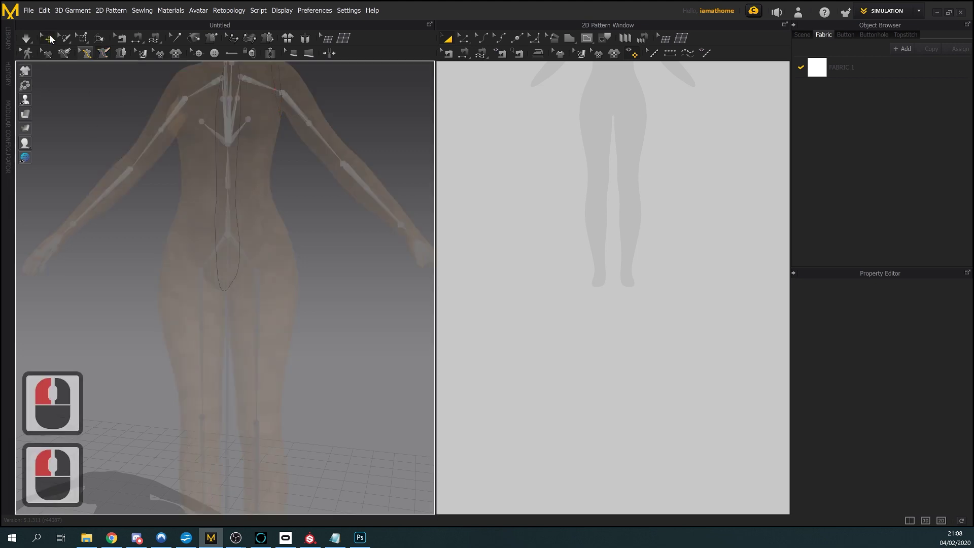
click(284, 95)
double_click(285, 94)
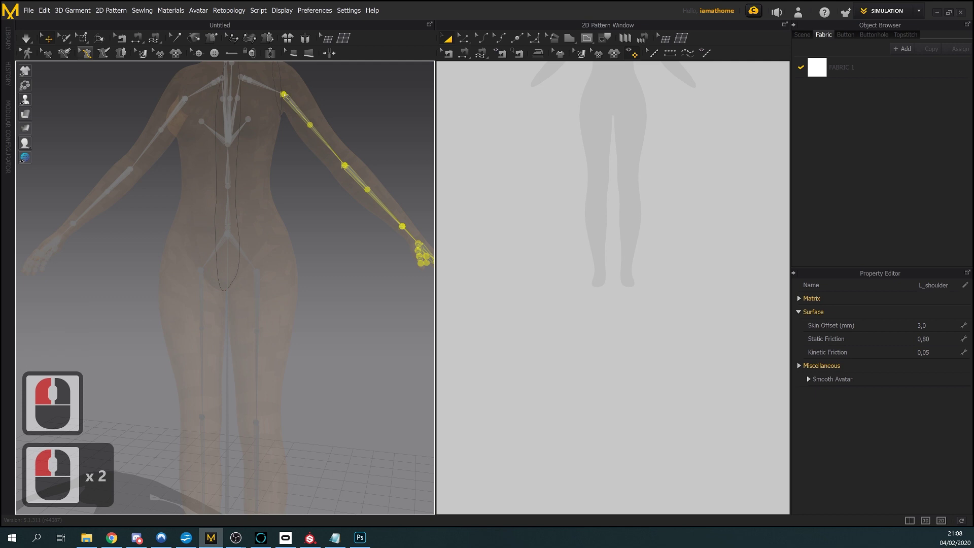
drag(296, 77, 311, 81)
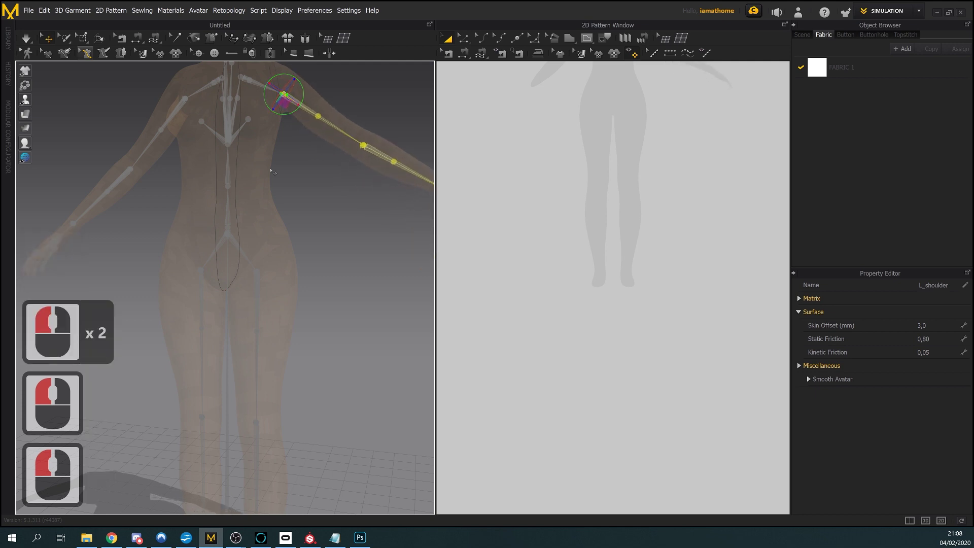
Rotate the R_hip joint to swing the avatar's right leg far out to the side
middle_drag(233, 273, 278, 208)
drag(267, 209, 286, 206)
click(310, 232)
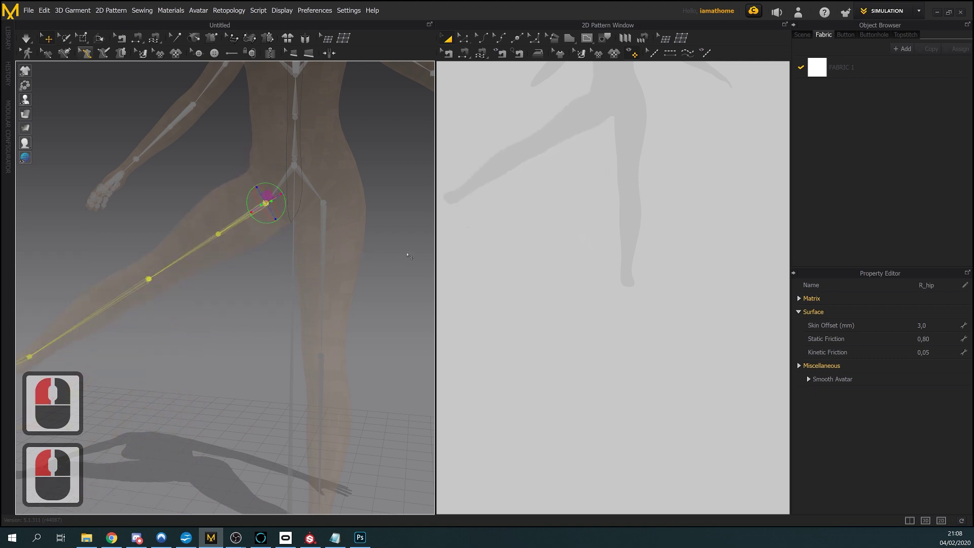
Try to draw a line with the 3D Pen down the inside of the avatar's left leg, starting at the crotch
right_drag(384, 265, 303, 281)
scroll(304, 281, up, 3)
right_drag(300, 246, 293, 248)
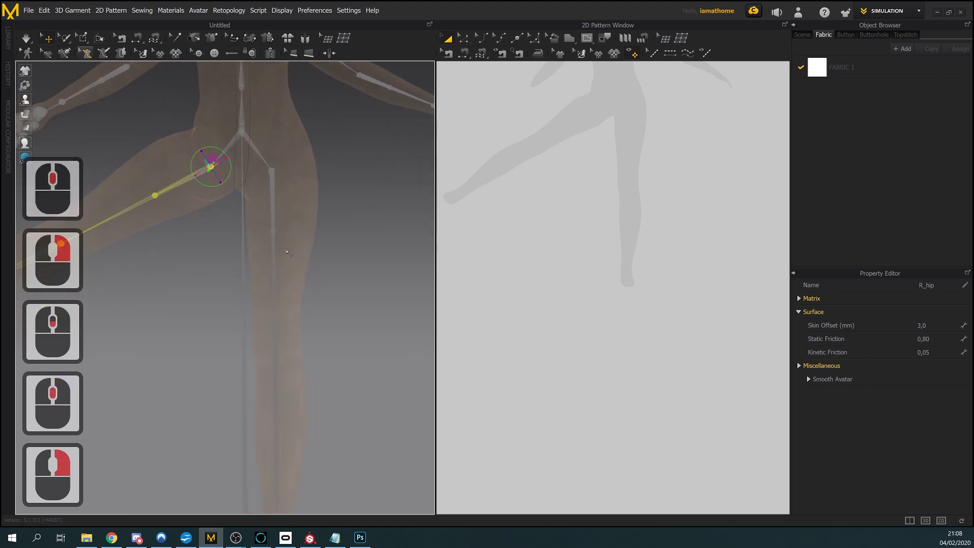
middle_drag(290, 253, 283, 219)
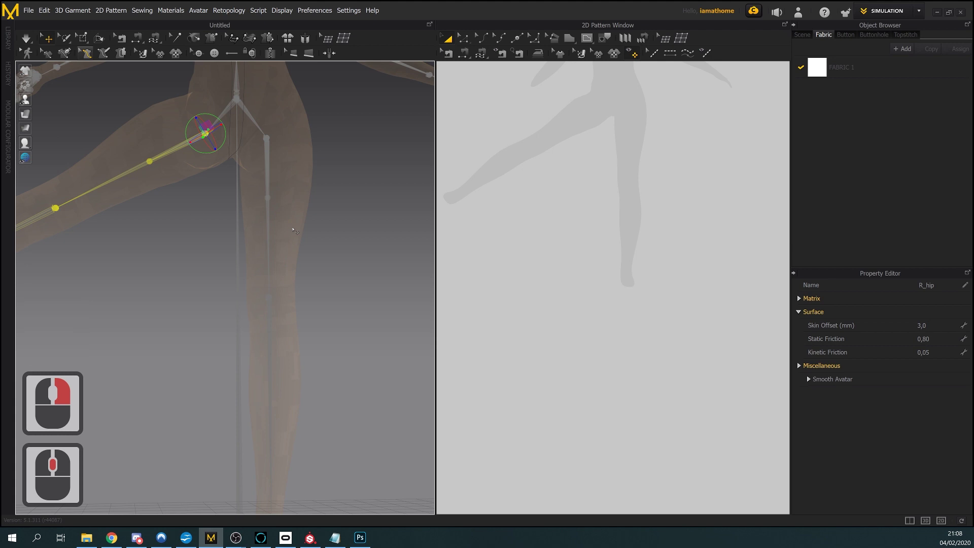
mouse_move(321, 254)
middle_down()
mouse_move(320, 228)
mouse_move(326, 252)
mouse_move(315, 270)
middle_up()
right_drag(315, 271, 275, 242)
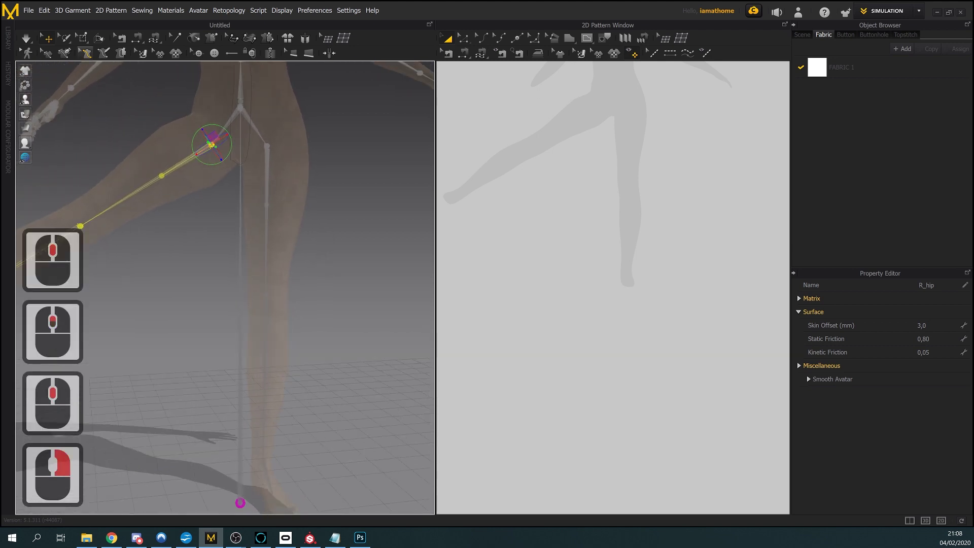
right_drag(278, 239, 89, 136)
click(104, 53)
right_drag(109, 69, 234, 185)
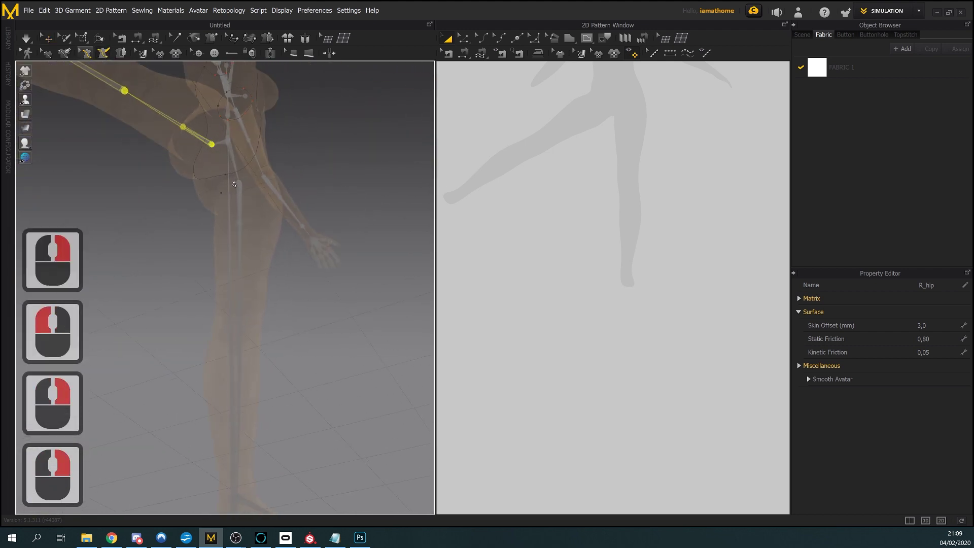
click(226, 176)
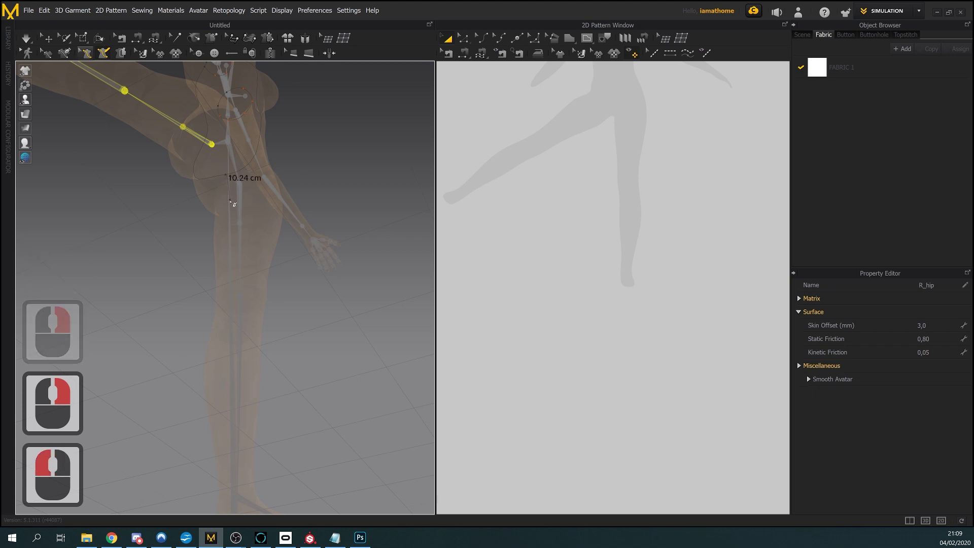
ctrl+click(232, 487)
middle_drag(242, 276, 242, 250)
scroll(243, 251, down, 2)
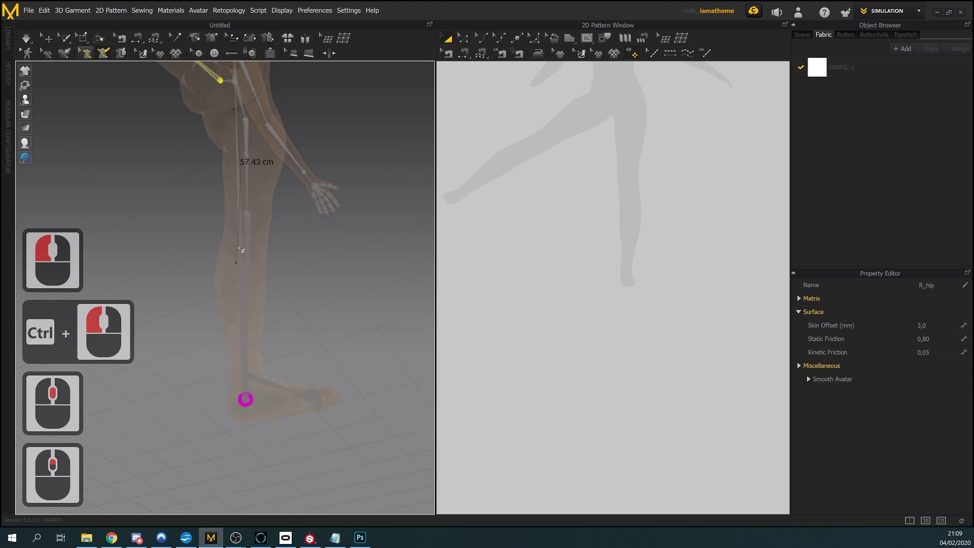
ctrl+click(242, 242)
right_drag(243, 241, 171, 195)
click(25, 99)
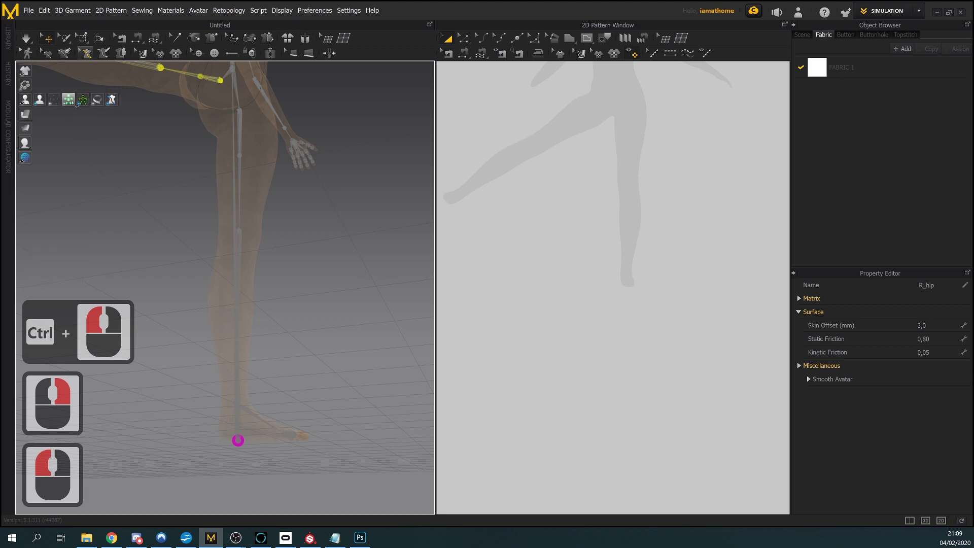
Hide the avatar's X-ray joints and begin a curved 3D Pen line from the crotch down the inside of the left thigh
click(83, 99)
right_drag(232, 138, 165, 109)
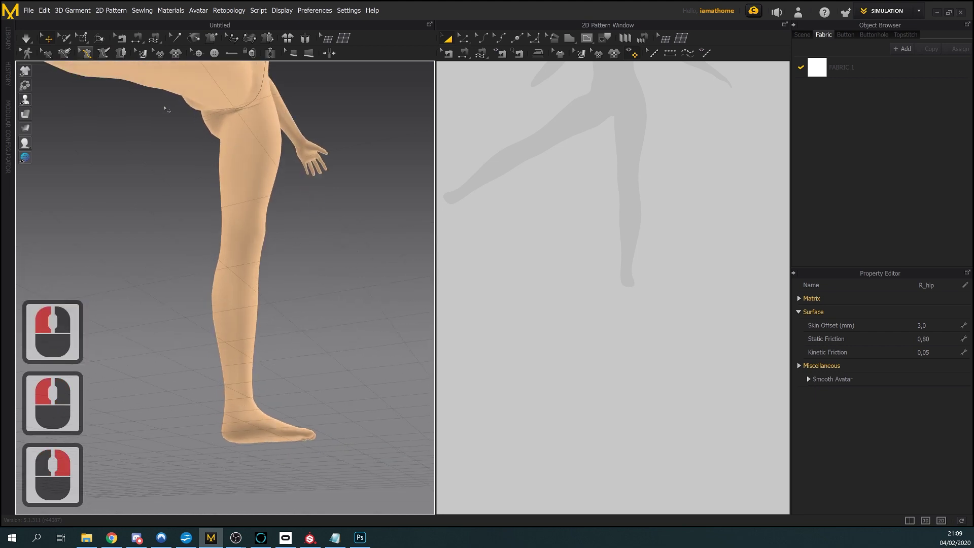
click(105, 53)
scroll(235, 224, up, 5)
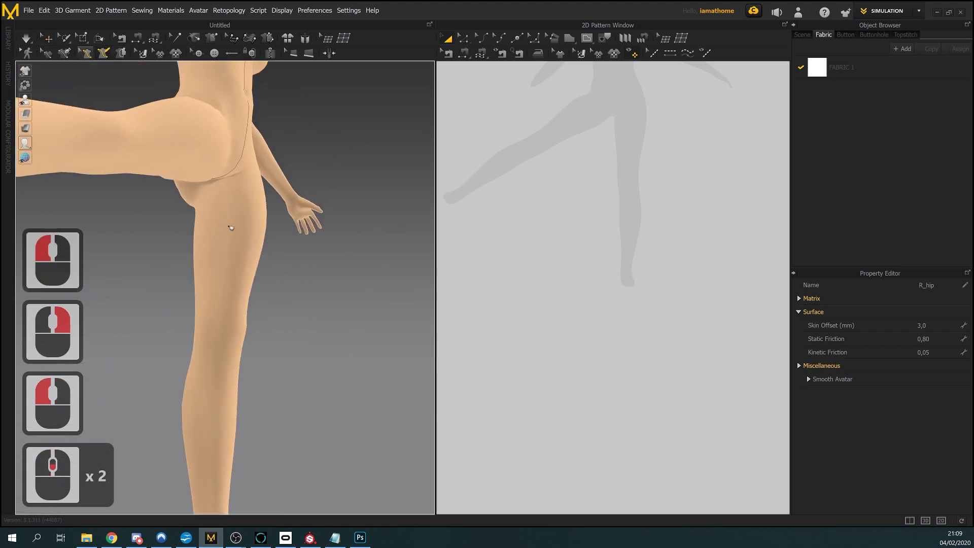
right_drag(202, 235, 203, 158)
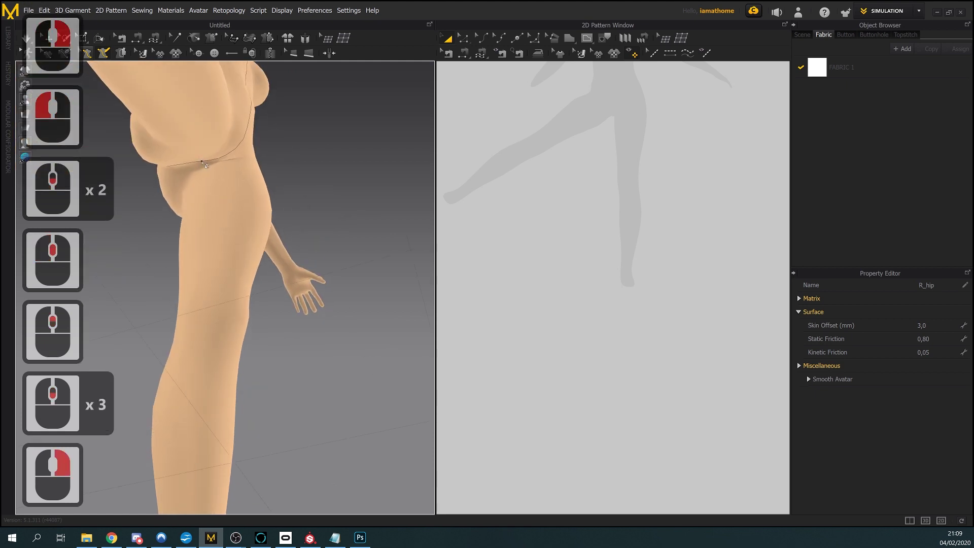
click(206, 165)
ctrl+click(209, 186)
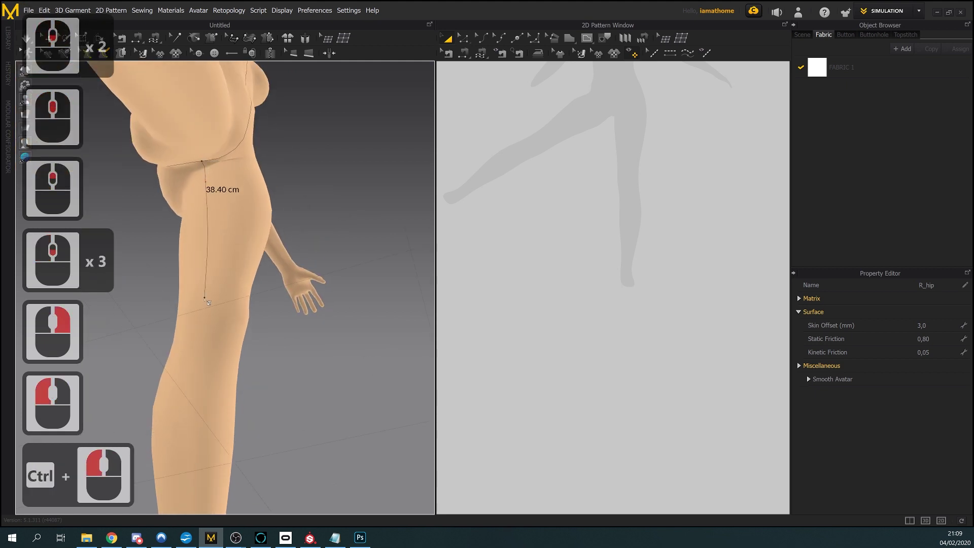
ctrl+click(207, 304)
Extend the inseam line past the left knee and end it at the inner ankle, about 92 cm long in total
right_drag(206, 304, 190, 279)
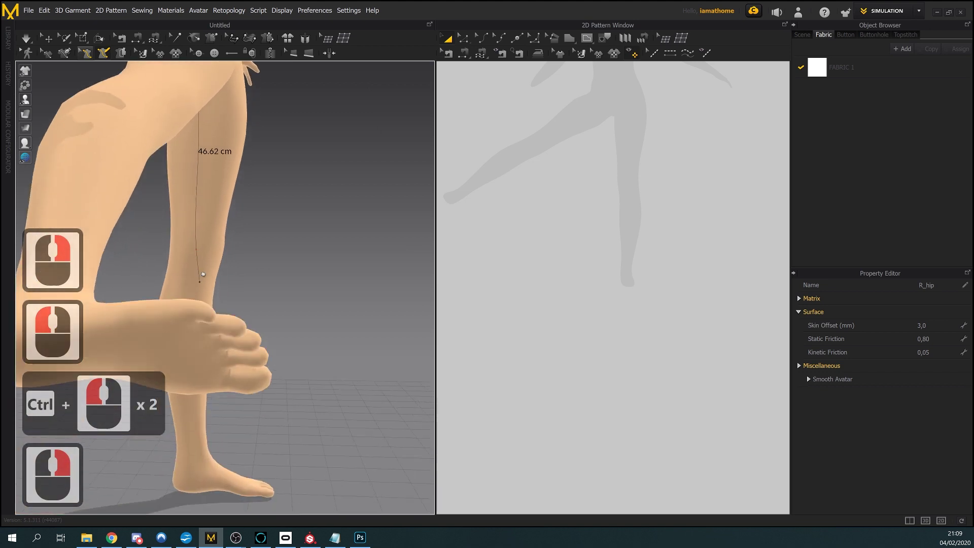
middle_drag(190, 279, 187, 261)
right_drag(188, 261, 175, 303)
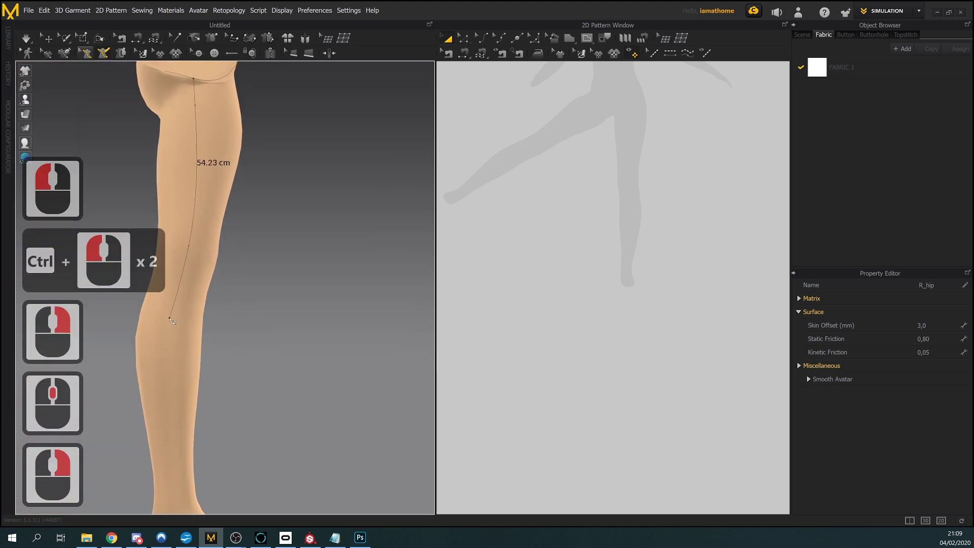
ctrl+click(174, 321)
middle_drag(170, 377, 173, 330)
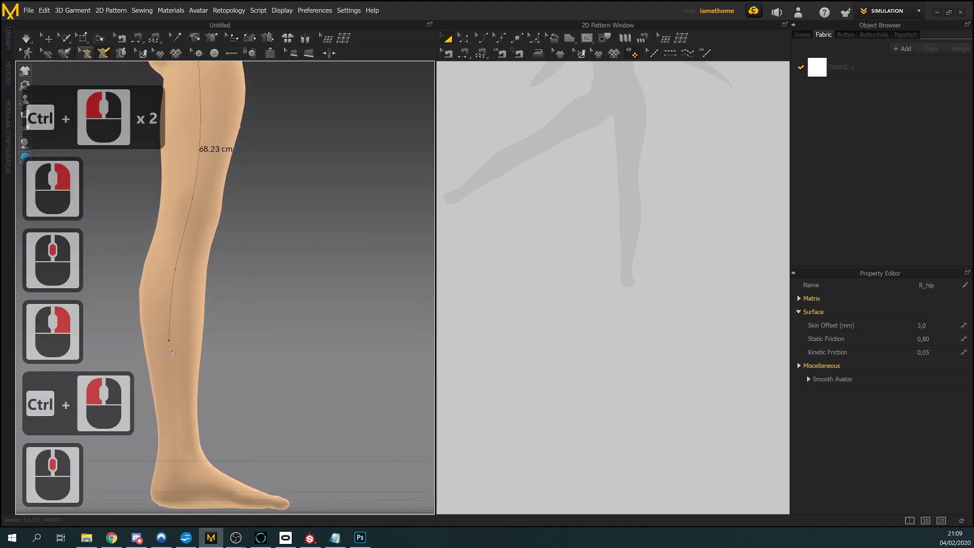
double_click(180, 479)
Begin a curved side line at the underside of the left armhole line and run it down the torso to the hip
right_drag(180, 479, 233, 150)
scroll(229, 243, down, 5)
scroll(277, 258, up, 4)
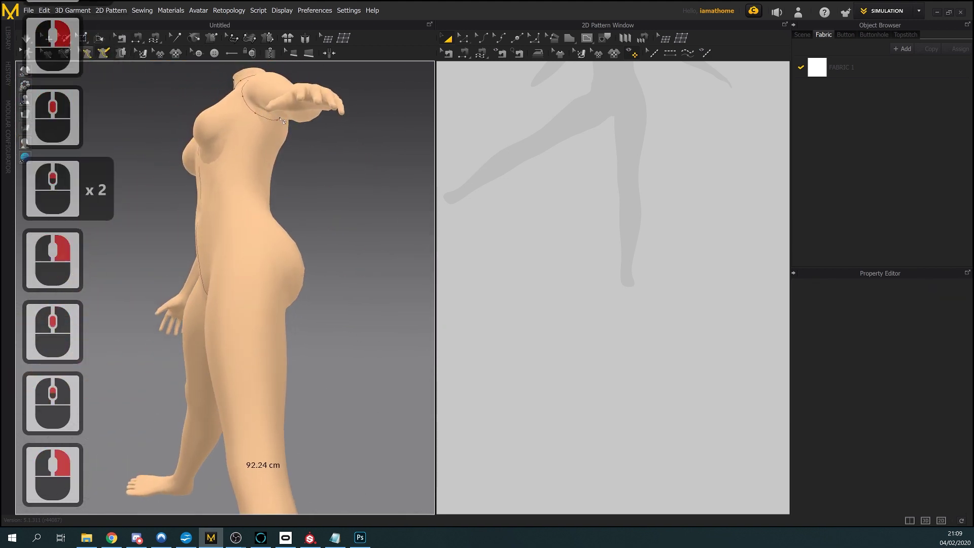
click(268, 122)
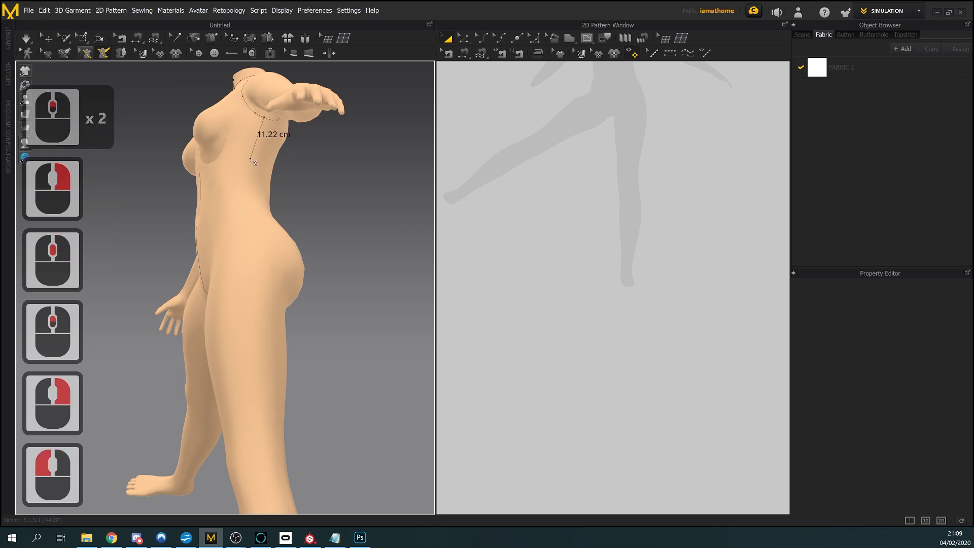
ctrl+right_drag(269, 122, 243, 256)
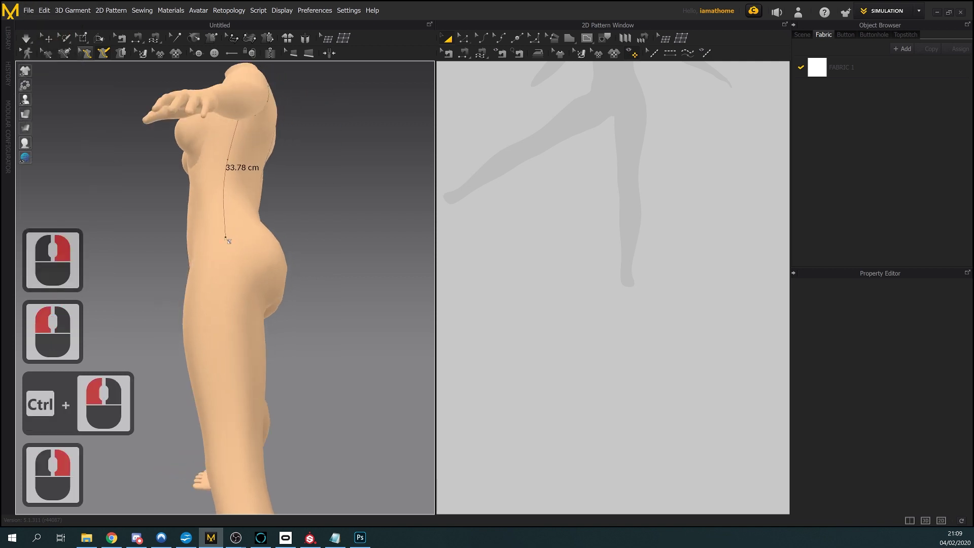
ctrl+click(226, 238)
Continue the side line down the outer left leg and end it at the outer ankle, about 139 cm long in total
middle_drag(223, 326, 201, 219)
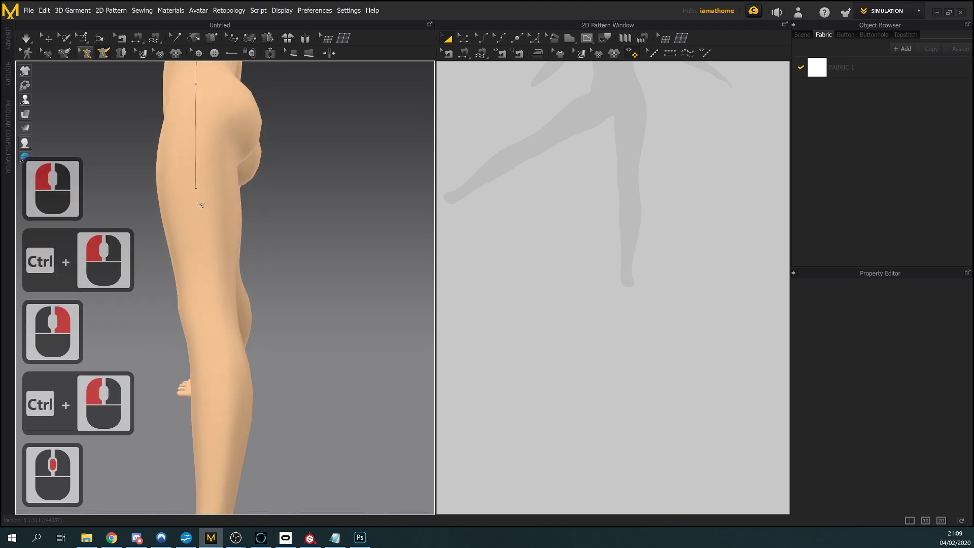
scroll(201, 219, up, 1)
ctrl+click(197, 216)
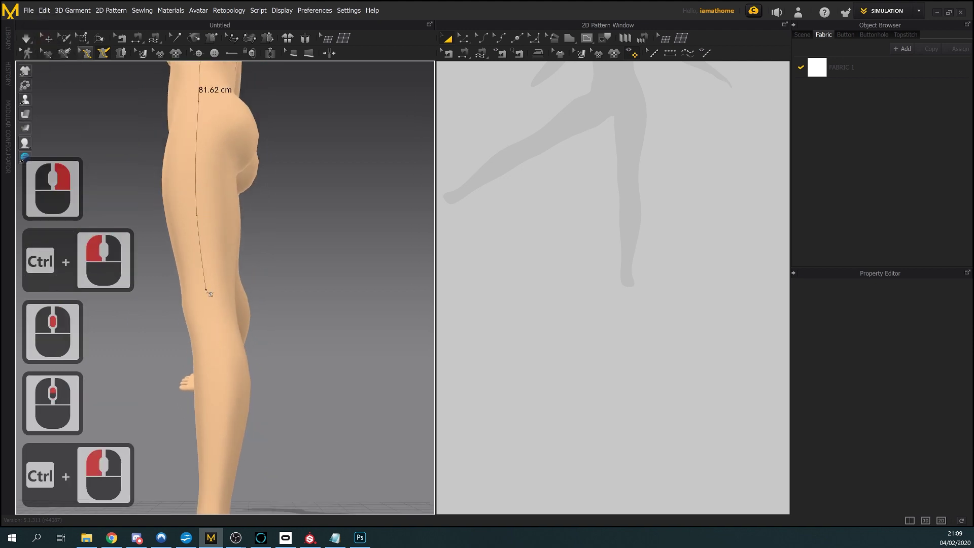
ctrl+click(210, 327)
middle_drag(222, 363, 218, 229)
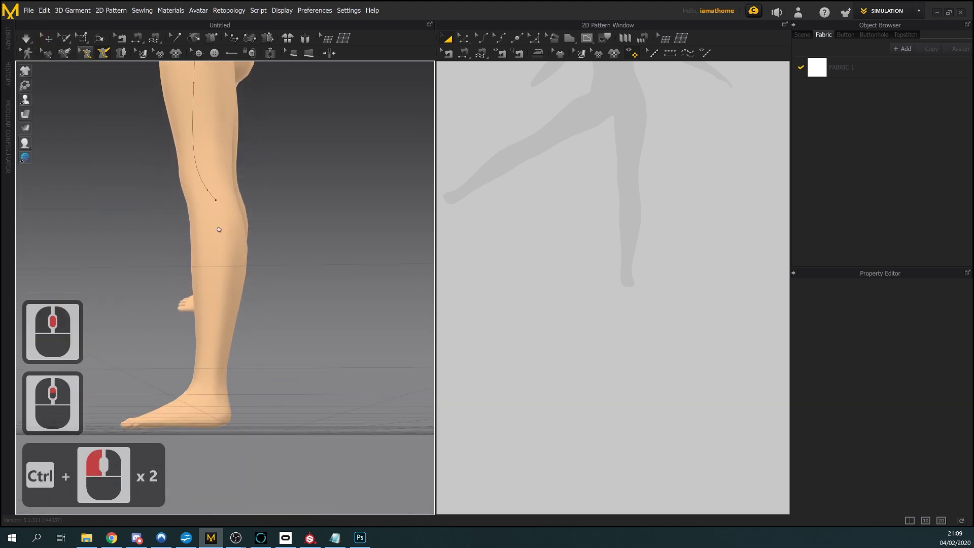
scroll(218, 231, up, 1)
ctrl+click(218, 280)
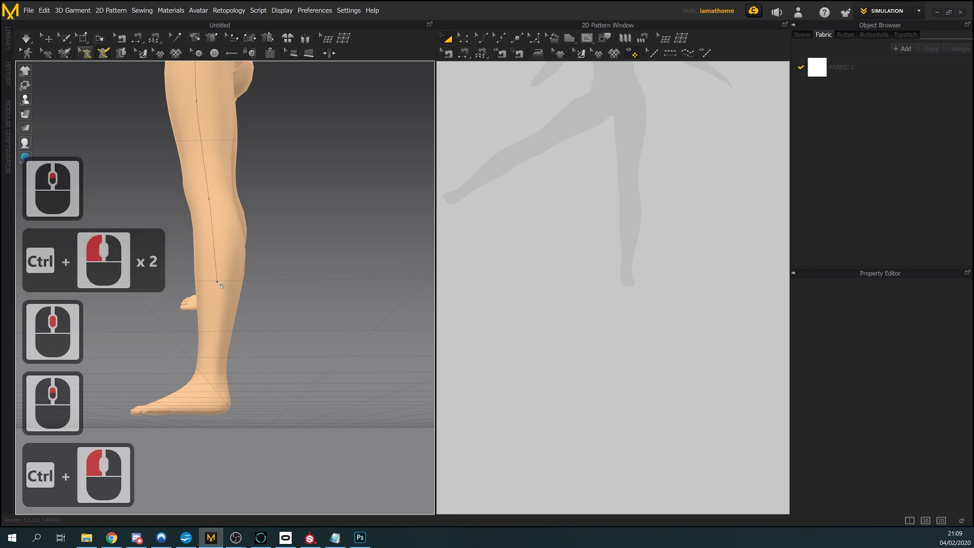
double_click(213, 394)
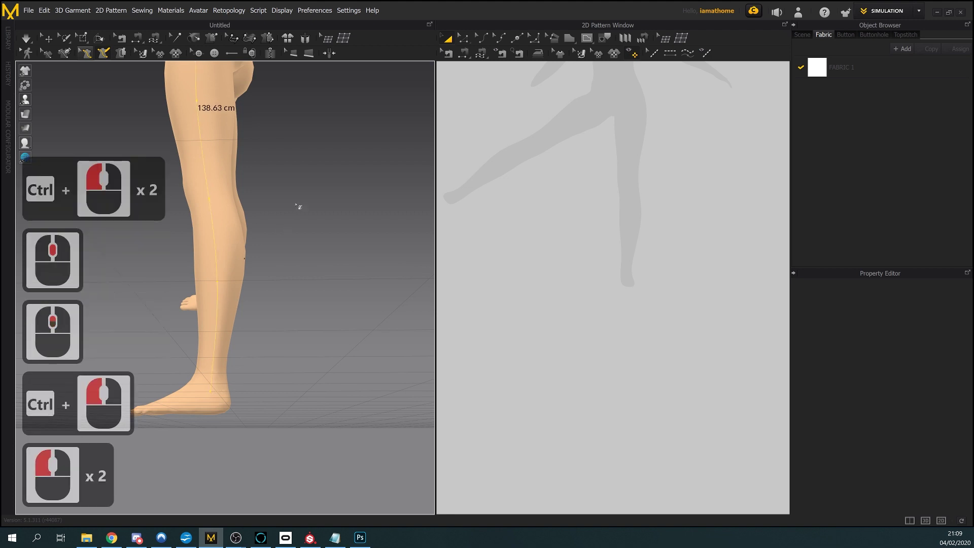
Try to draw a curved line around the left ankle from the outer side line to the inseam line
middle_drag(300, 193, 306, 314)
right_drag(306, 314, 259, 330)
middle_drag(237, 423, 257, 311)
scroll(256, 311, up, 1)
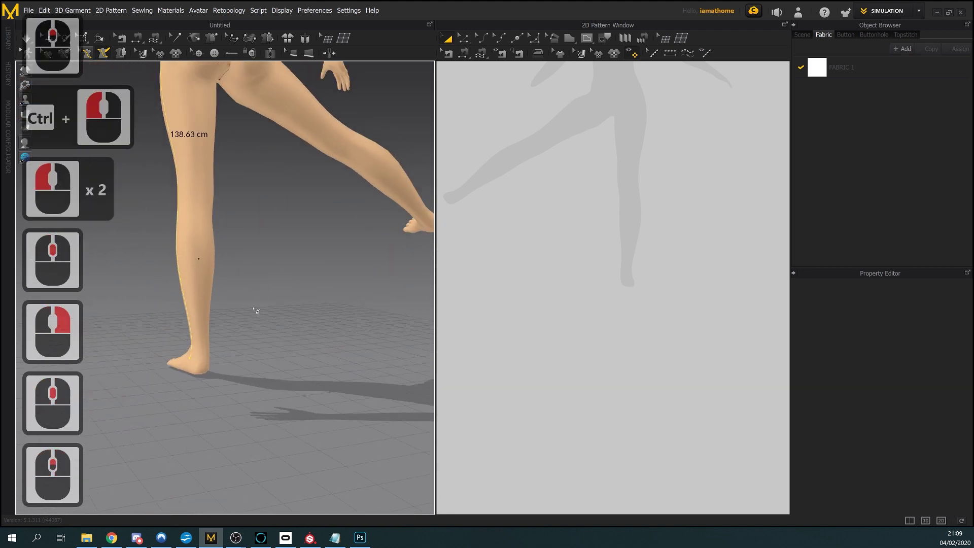
scroll(256, 310, up, 3)
right_drag(256, 311, 254, 369)
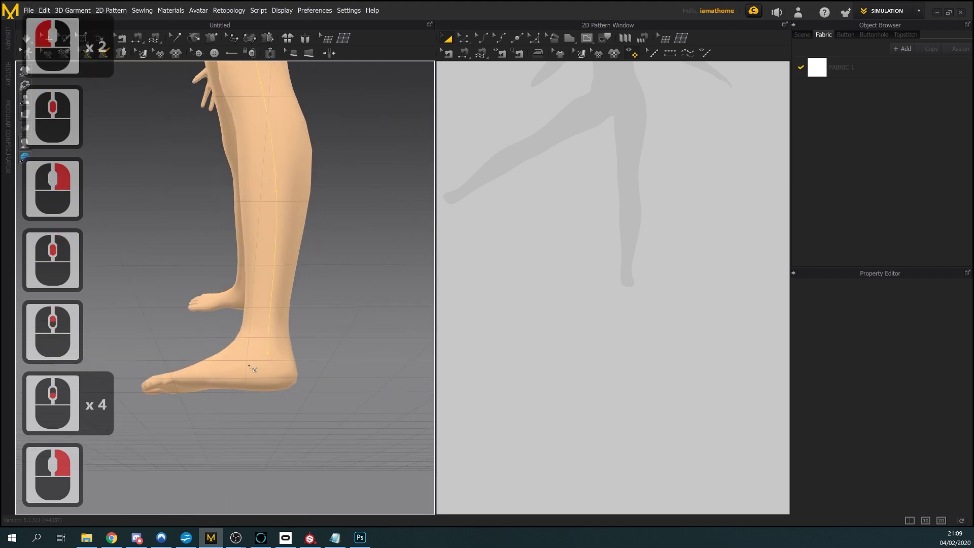
click(268, 336)
right_drag(267, 336, 291, 372)
ctrl+click(282, 374)
ctrl+click(272, 366)
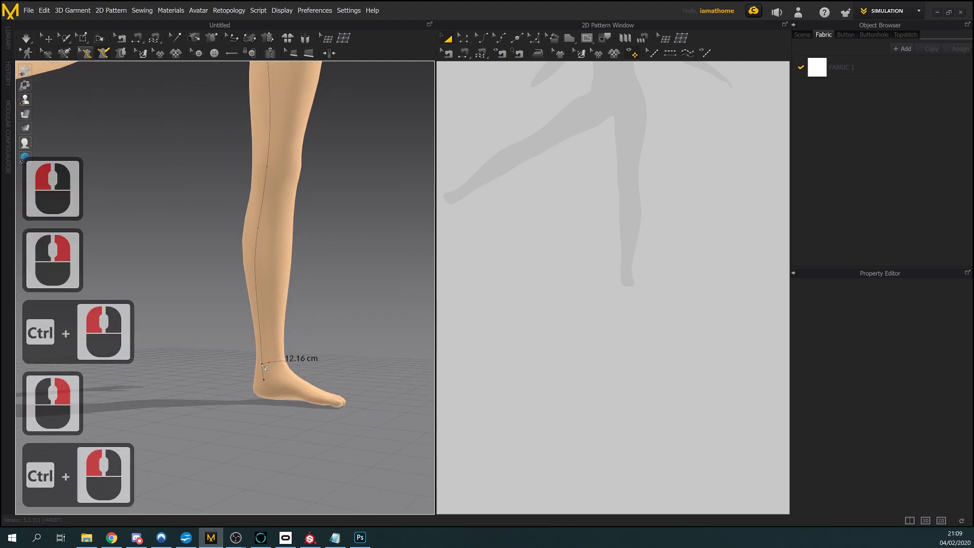
click(262, 365)
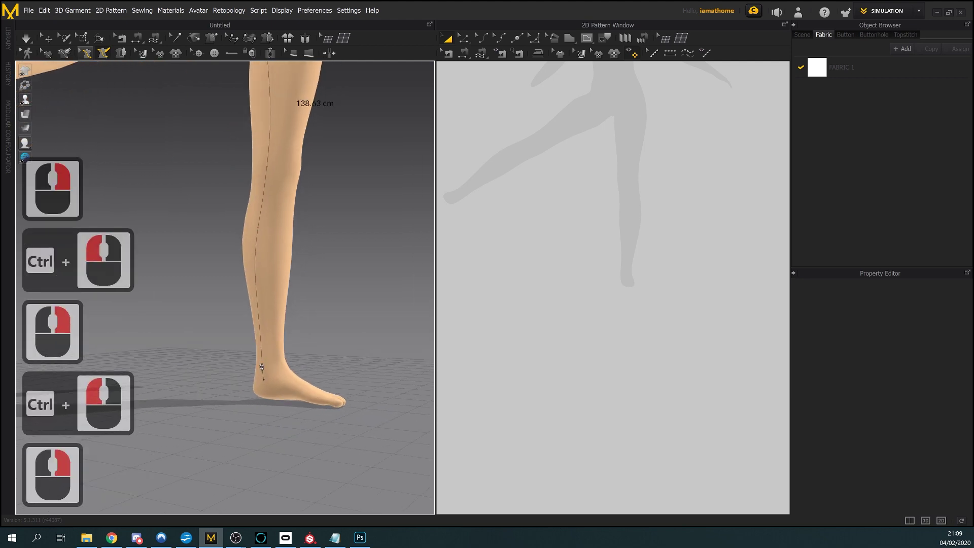
click(320, 335)
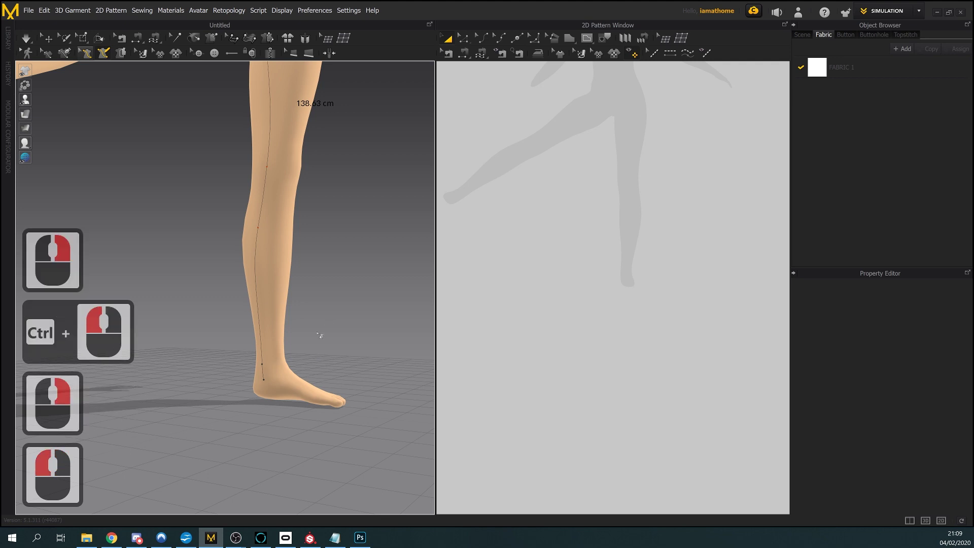
Draw a curved line about 12 cm long across the front of the left ankle, from the inseam line to the outer side line
click(267, 366)
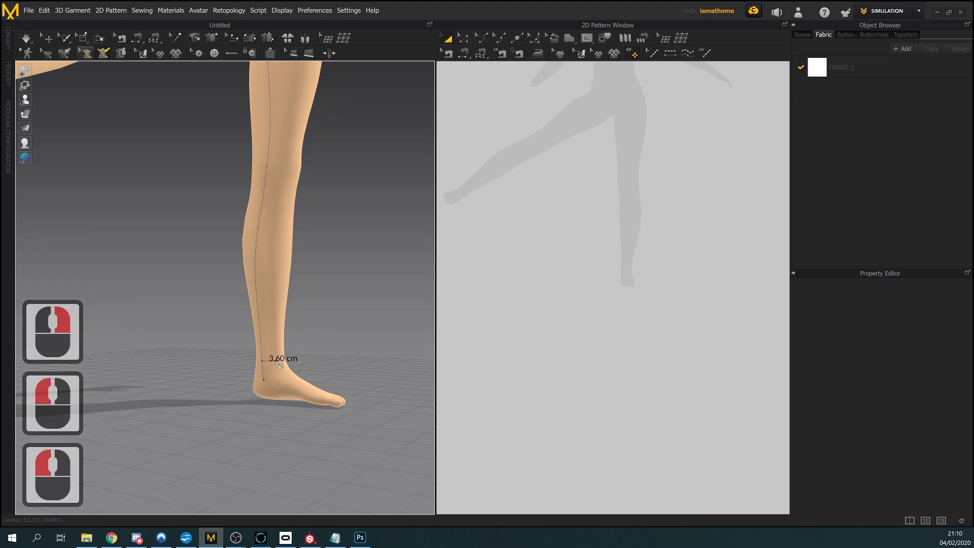
ctrl+click(280, 364)
right_drag(279, 364, 217, 368)
ctrl+click(279, 380)
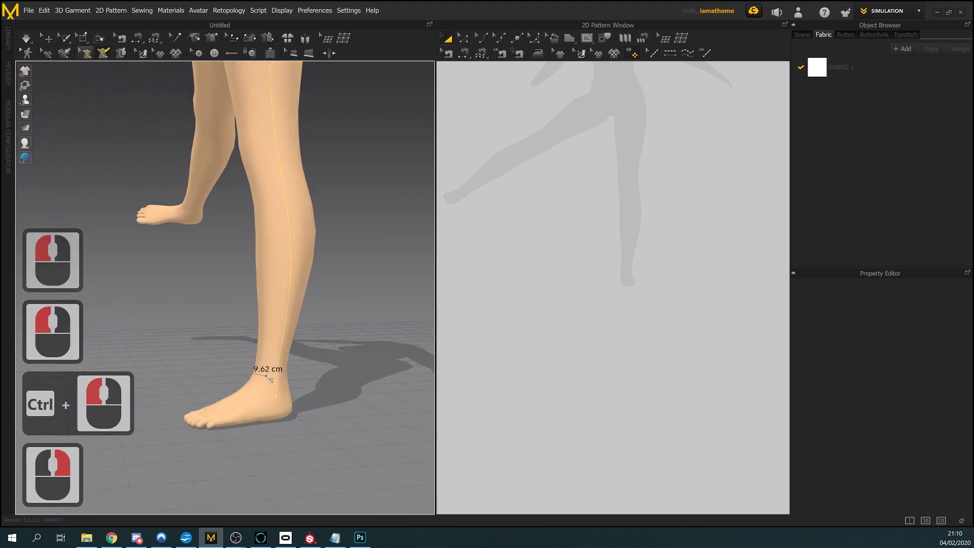
click(281, 380)
right_drag(281, 380, 194, 378)
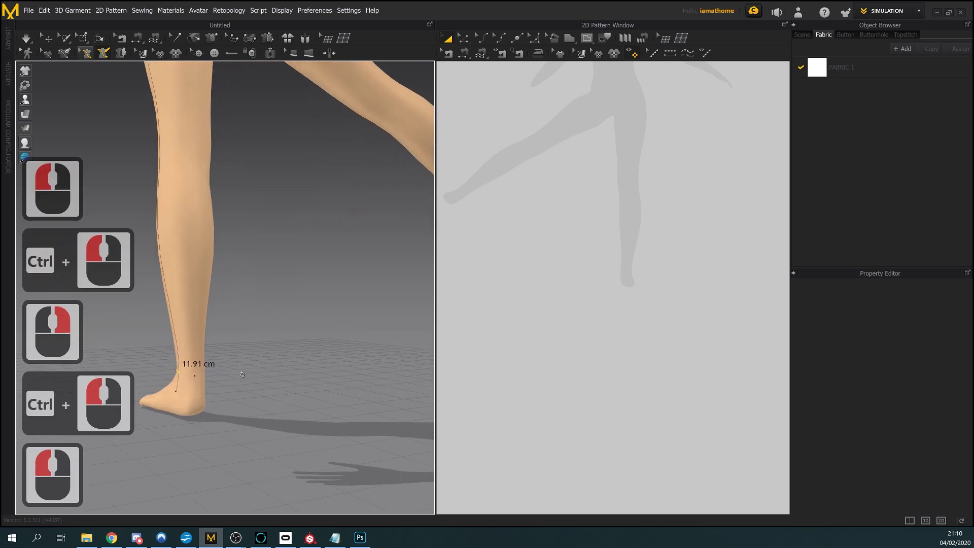
Draw a curved line about 9 cm long around the back of the left ankle, from the outer side line to the inseam line
click(186, 376)
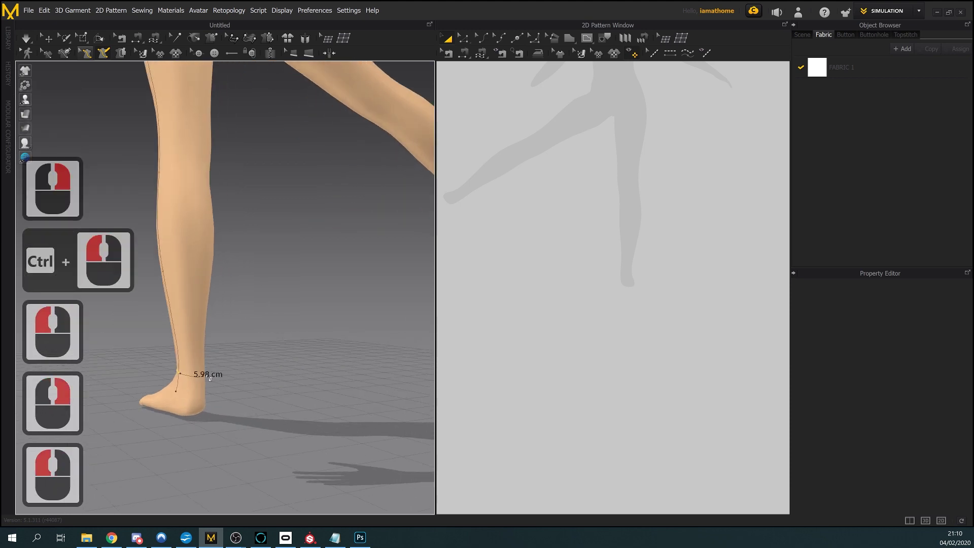
ctrl+click(201, 381)
right_drag(202, 381, 180, 375)
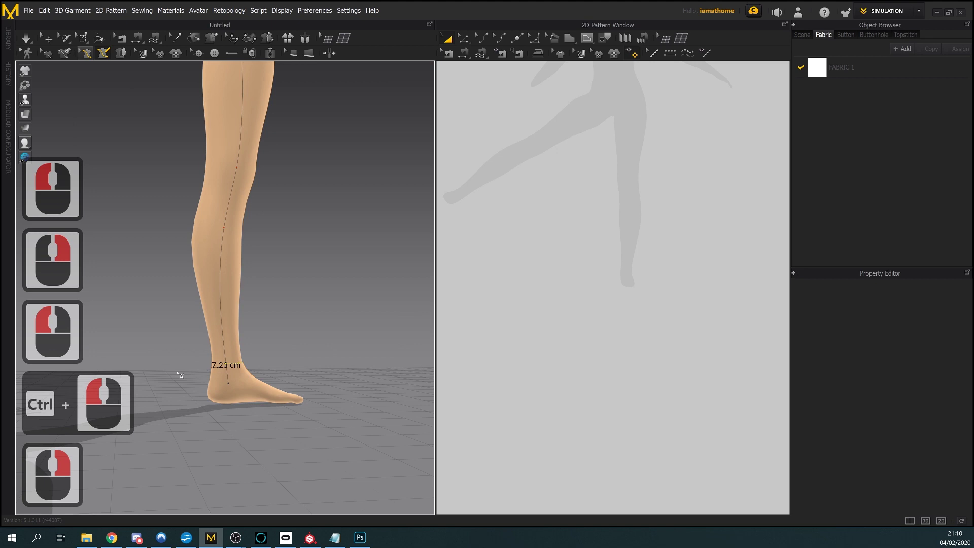
click(228, 370)
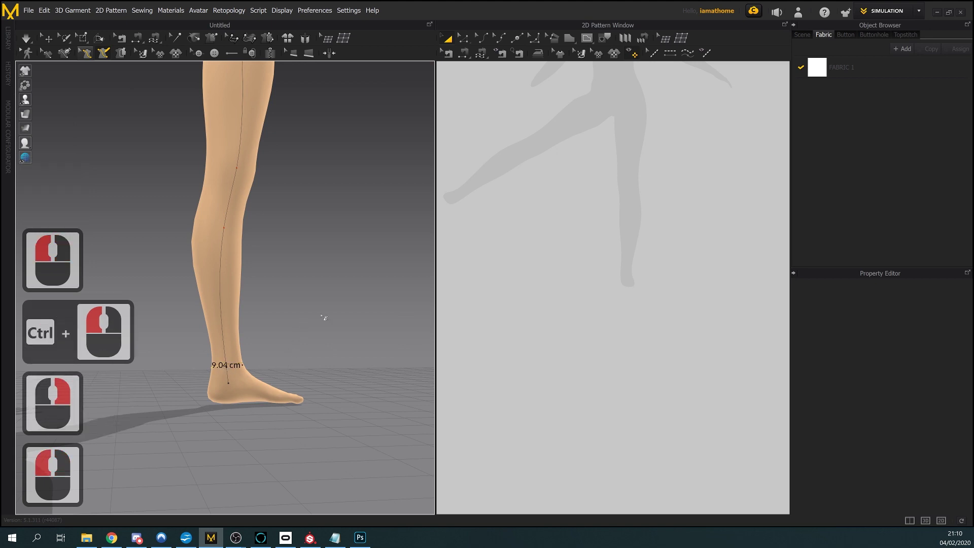
Examine the guide lines drawn on the avatar from the left ankle up to the torso, armhole and neckline
right_drag(323, 318, 263, 326)
scroll(233, 400, up, 5)
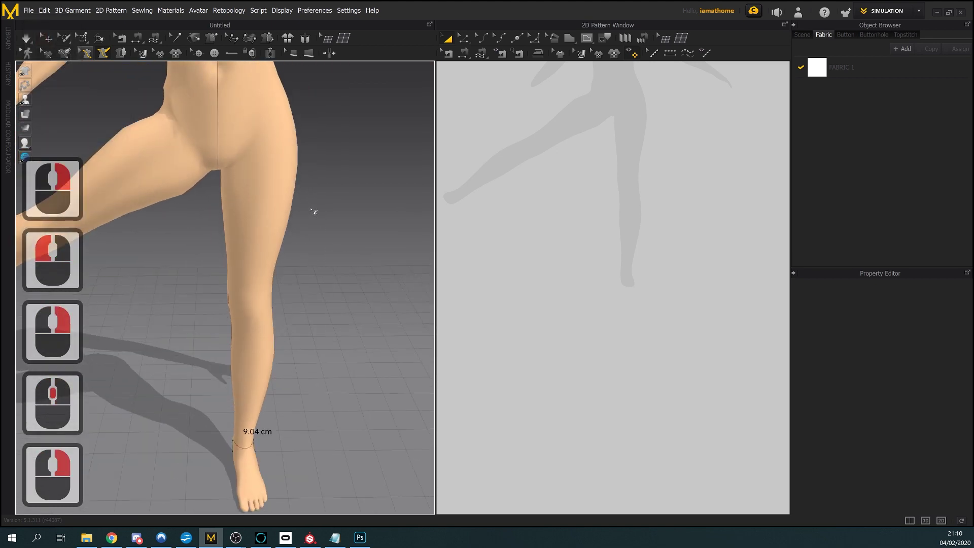
scroll(314, 212, down, 5)
right_drag(314, 212, 390, 263)
scroll(286, 269, up, 3)
scroll(286, 269, down, 2)
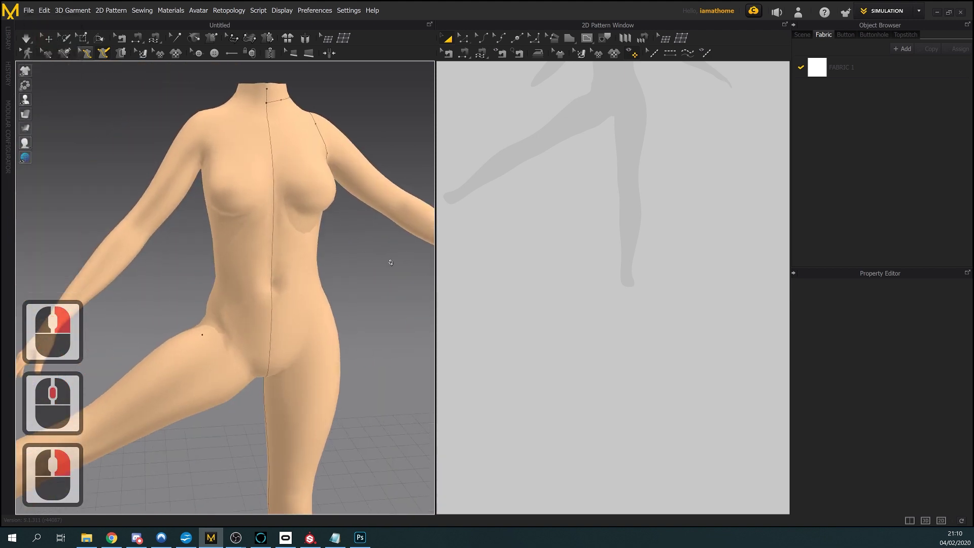
scroll(375, 224, up, 2)
scroll(363, 244, down, 2)
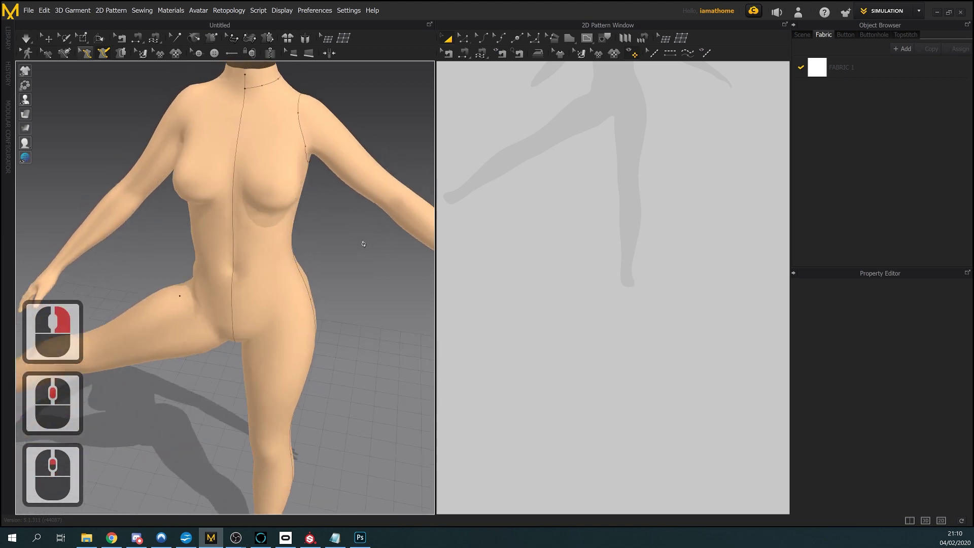
scroll(363, 244, down, 4)
right_drag(370, 244, 355, 238)
click(48, 47)
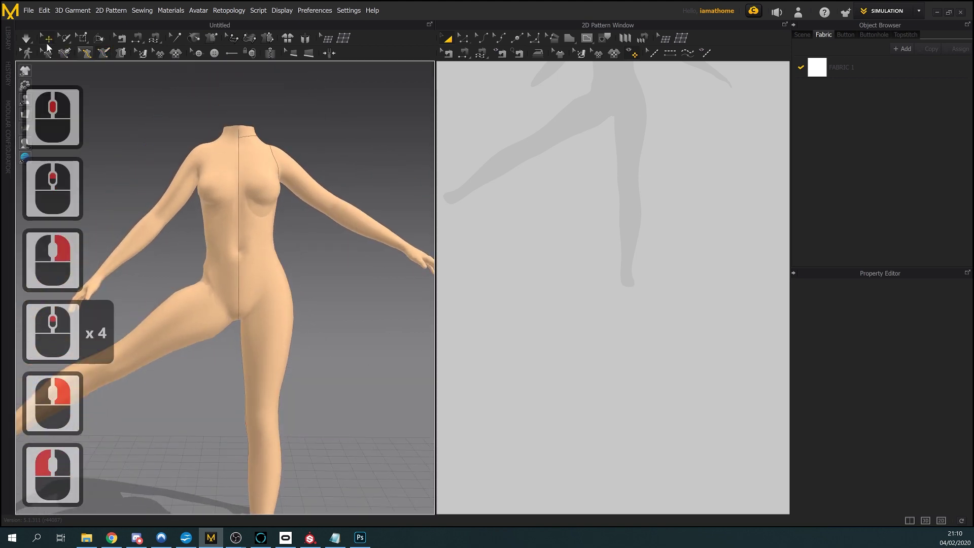
right_click(318, 253)
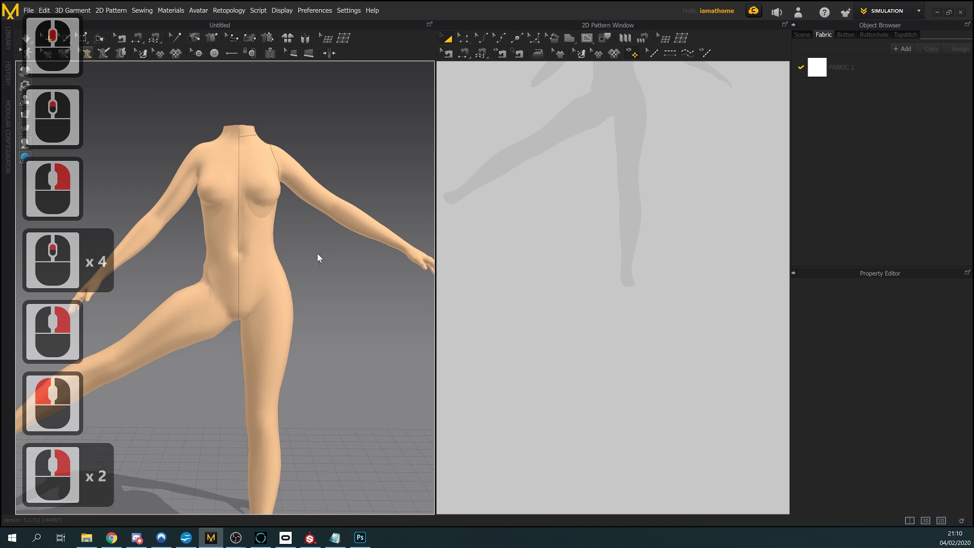
right_click(266, 223)
Draw a shoulder line about 5.7 cm long with the 3D Pen, from the neckline to the top of the left armhole line
right_drag(302, 218, 210, 265)
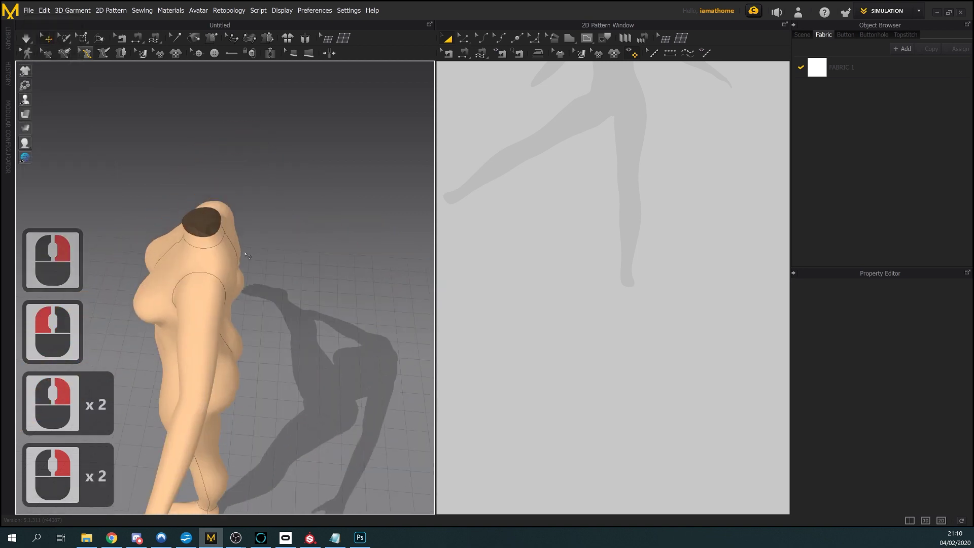
click(103, 53)
click(207, 251)
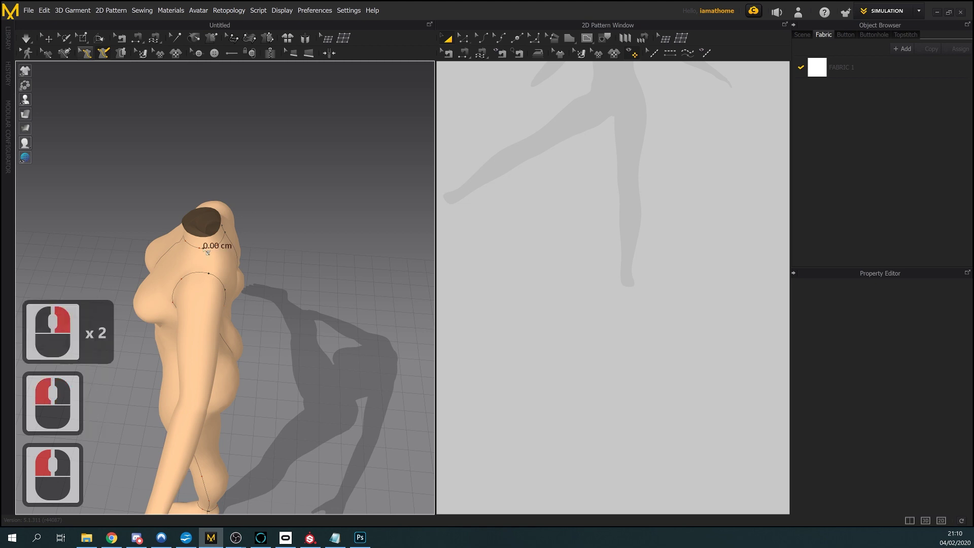
right_drag(205, 276, 270, 266)
middle_drag(269, 266, 318, 271)
click(122, 53)
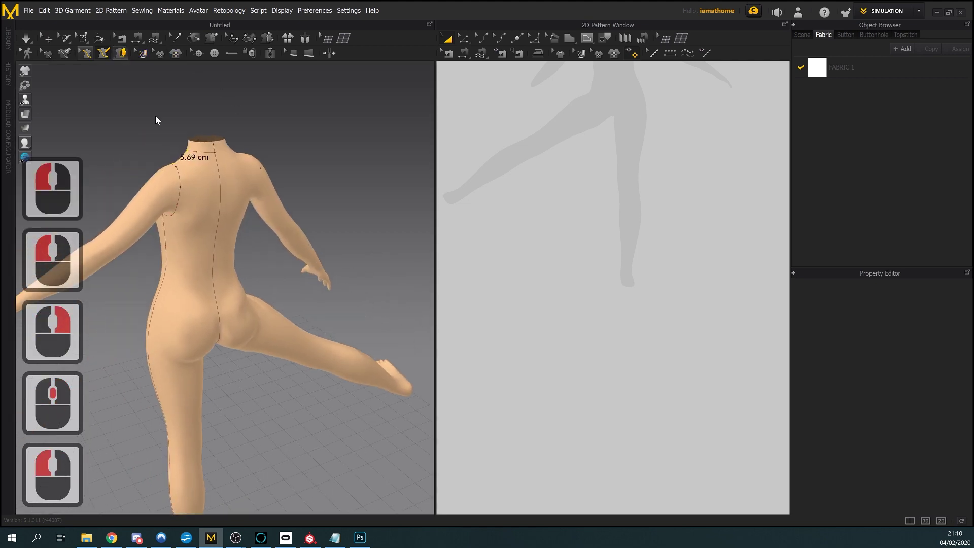
right_drag(209, 215, 314, 233)
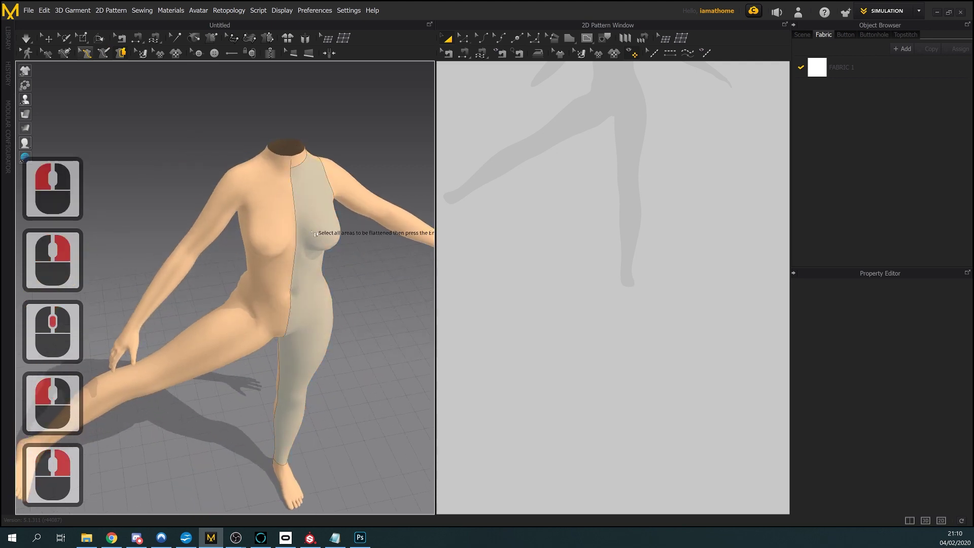
right_drag(366, 291, 351, 261)
Return the avatar from the raised-leg pose to its standing pose with both legs together
click(48, 39)
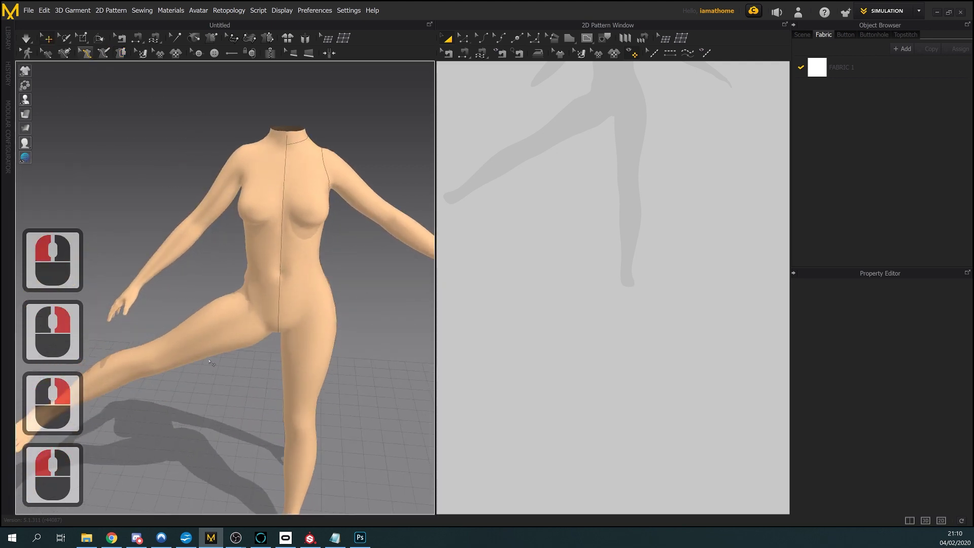
middle_drag(371, 401, 305, 371)
scroll(300, 367, down, 2)
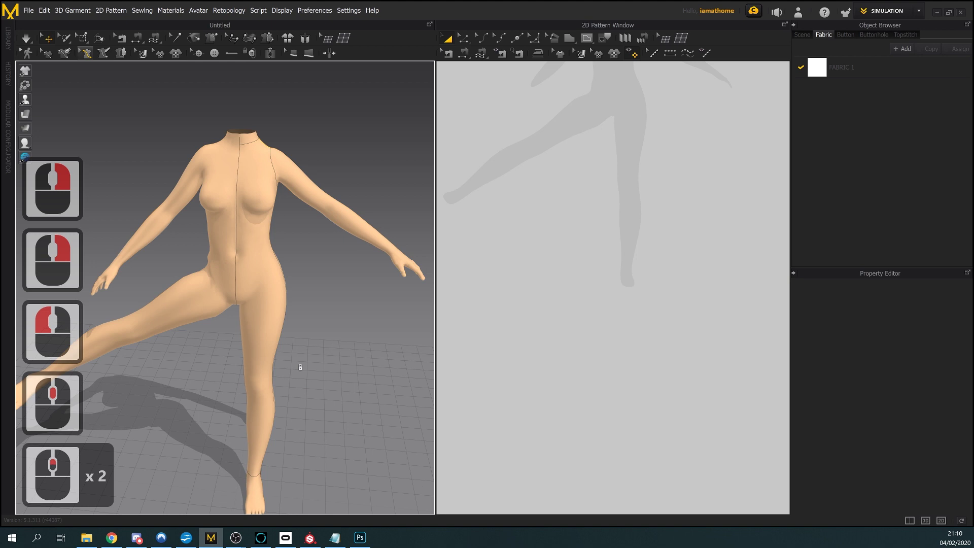
right_click(301, 363)
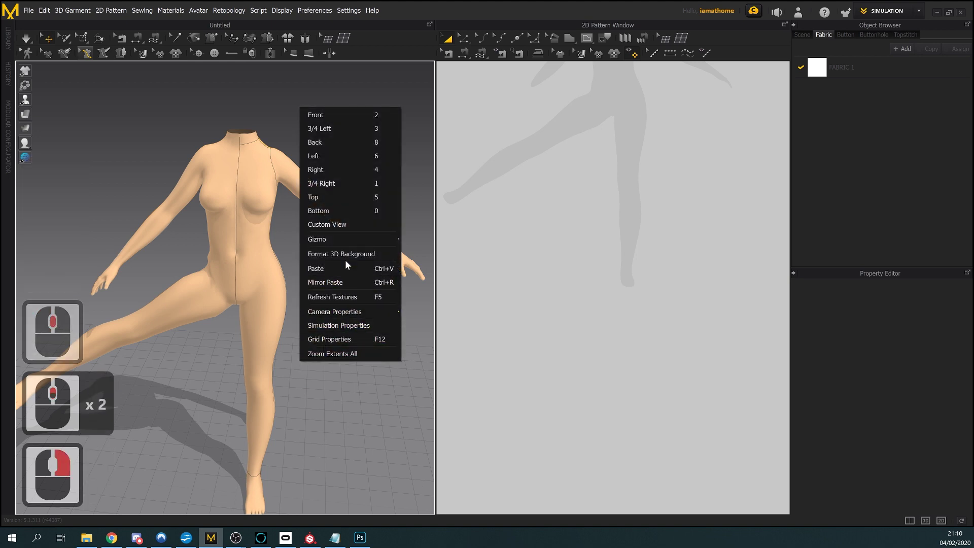
click(333, 353)
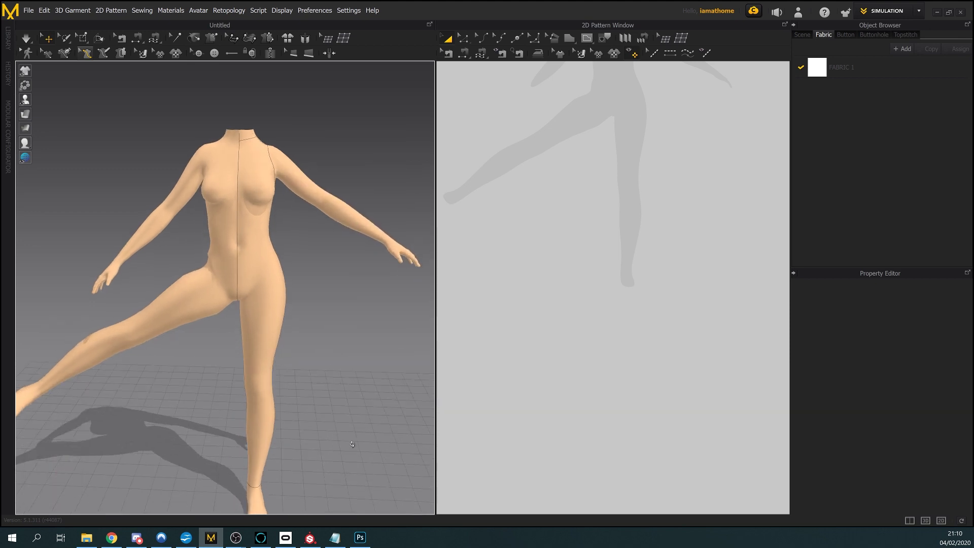
right_click(328, 328)
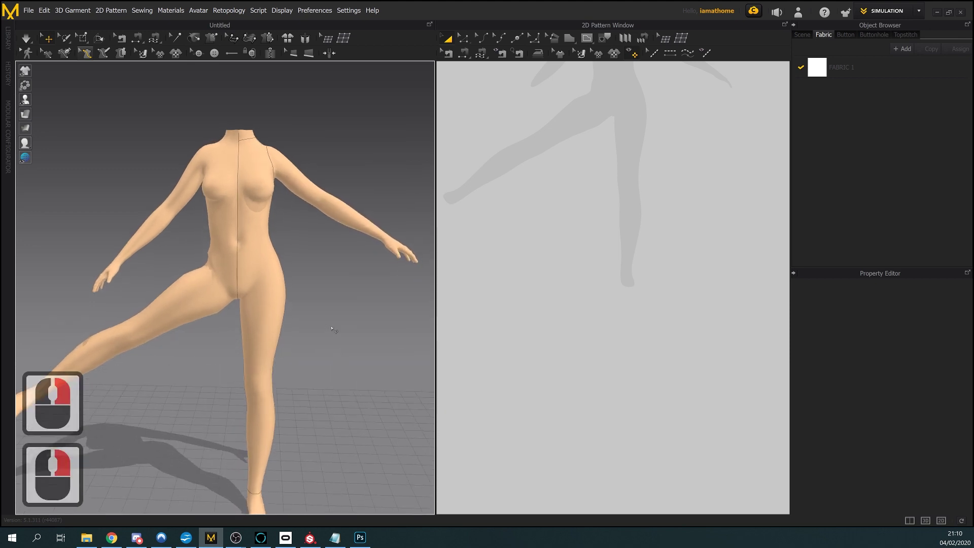
right_click(334, 327)
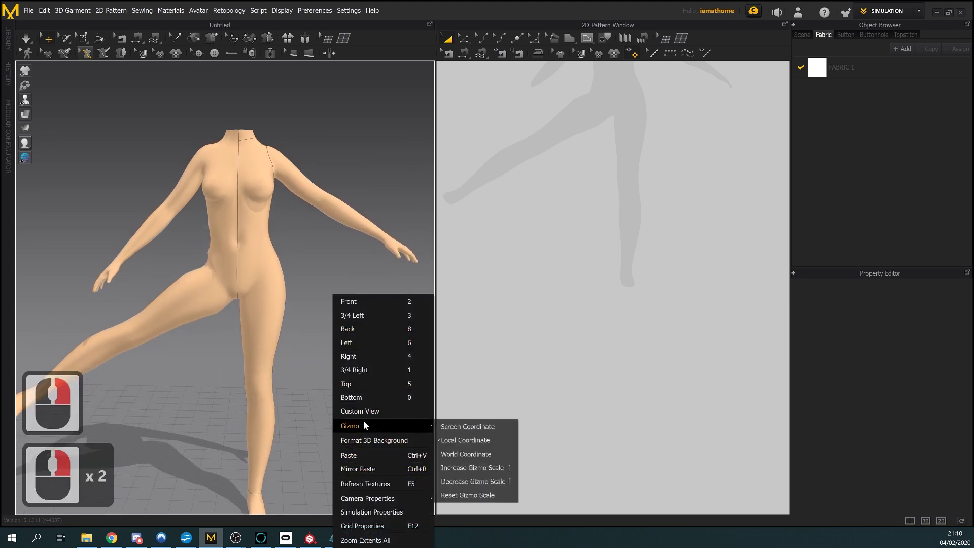
right_click(259, 352)
right_drag(265, 285, 264, 291)
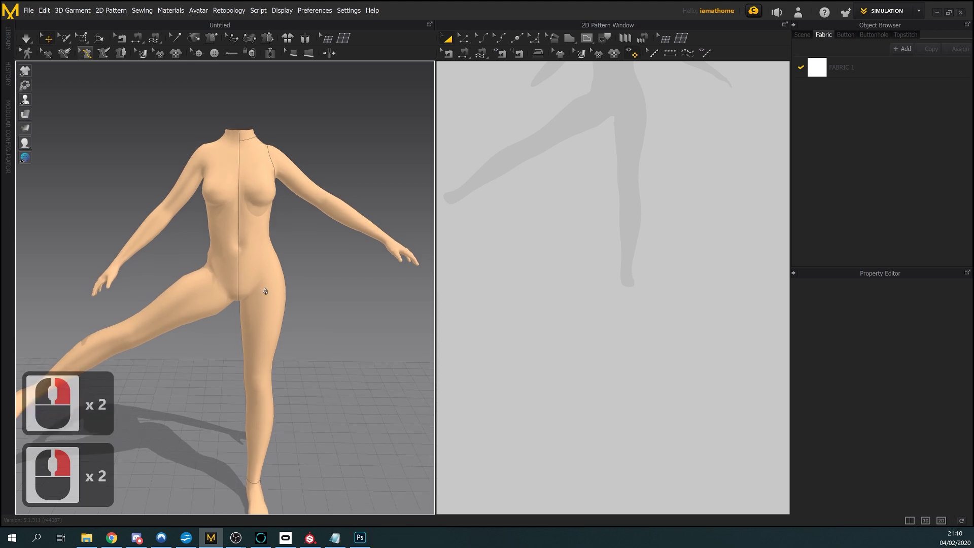
right_click(269, 307)
click(273, 313)
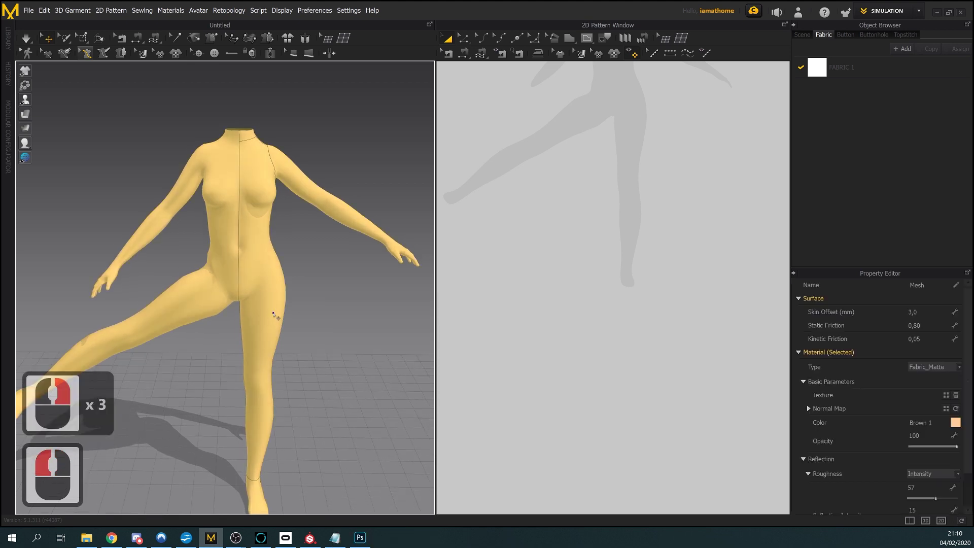
right_click(272, 313)
click(332, 399)
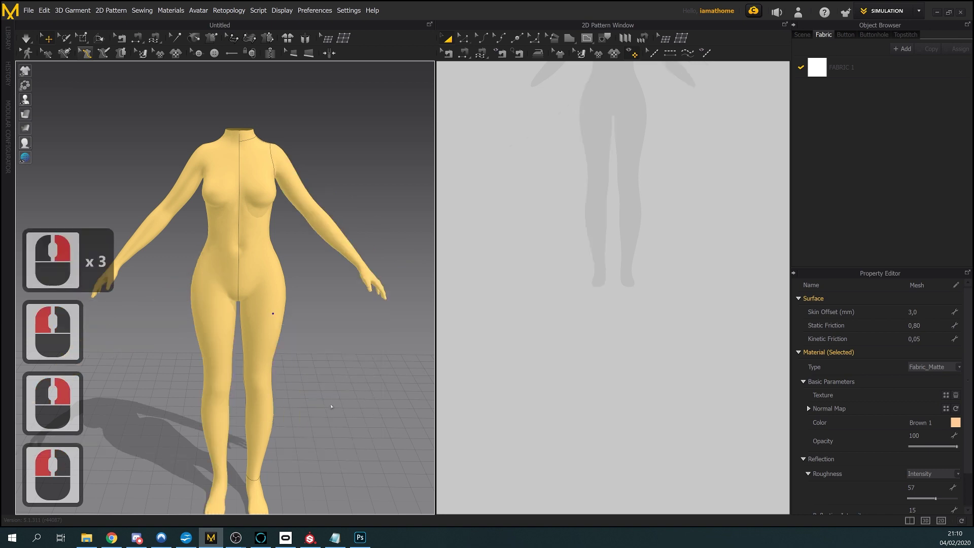
click(354, 398)
right_drag(354, 398, 309, 395)
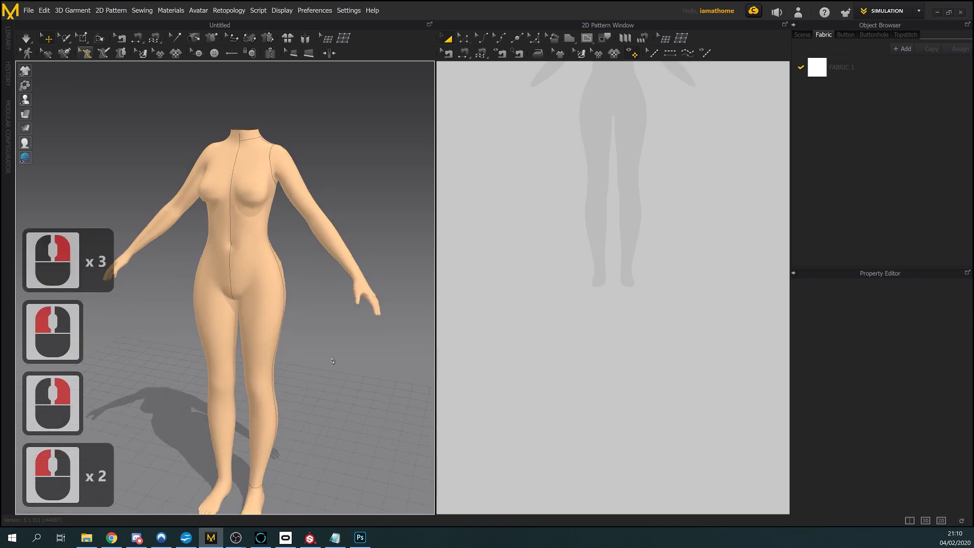
Flatten the outlined front and back areas of the avatar's left side into garment patterns
click(122, 53)
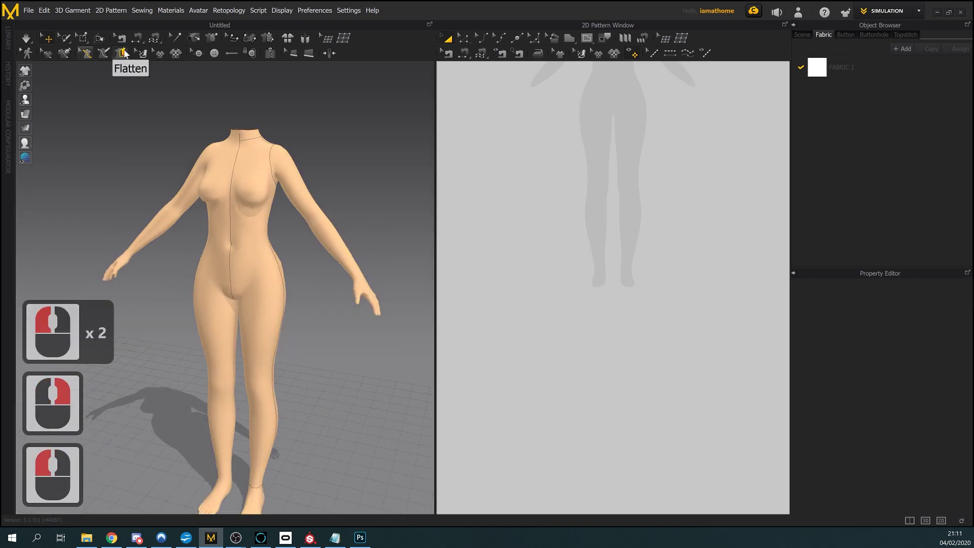
click(232, 185)
right_drag(259, 199, 191, 198)
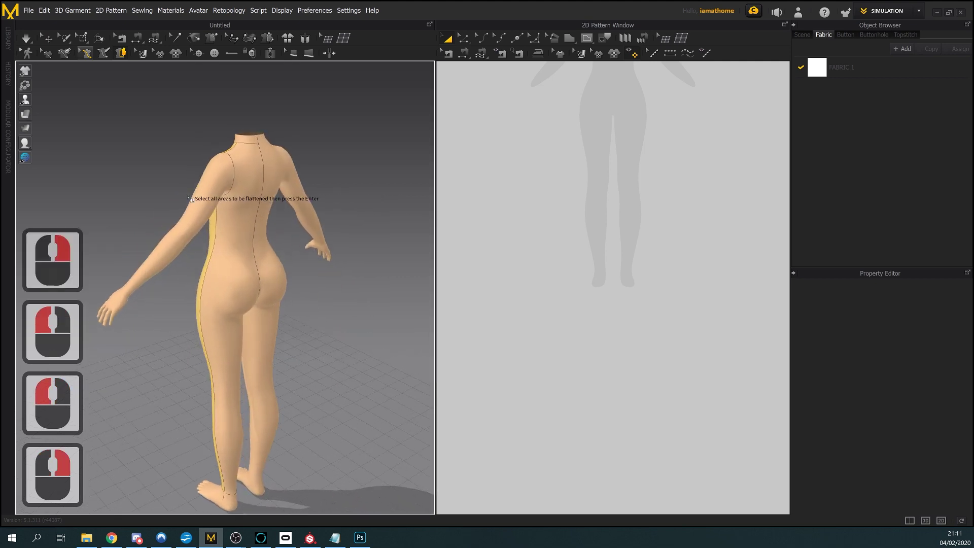
click(237, 219)
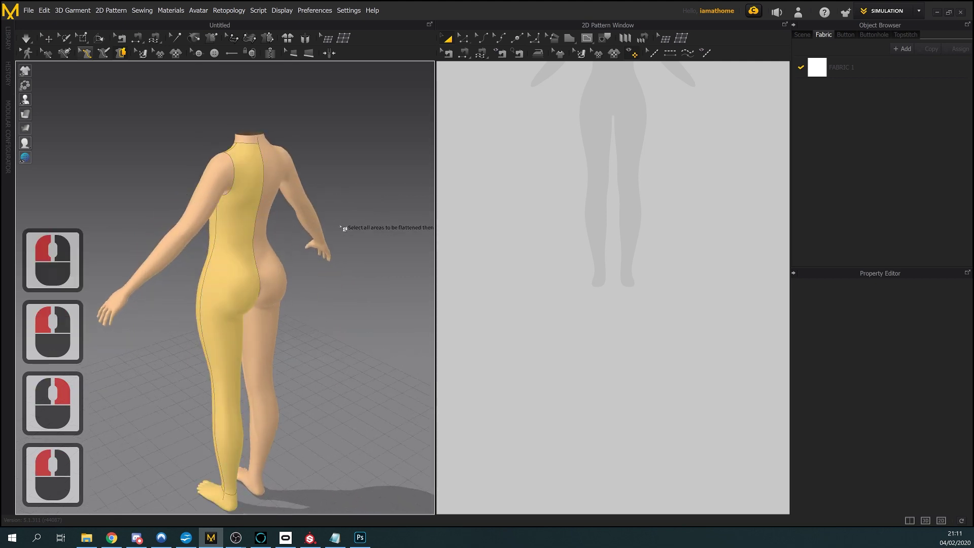
key(Return)
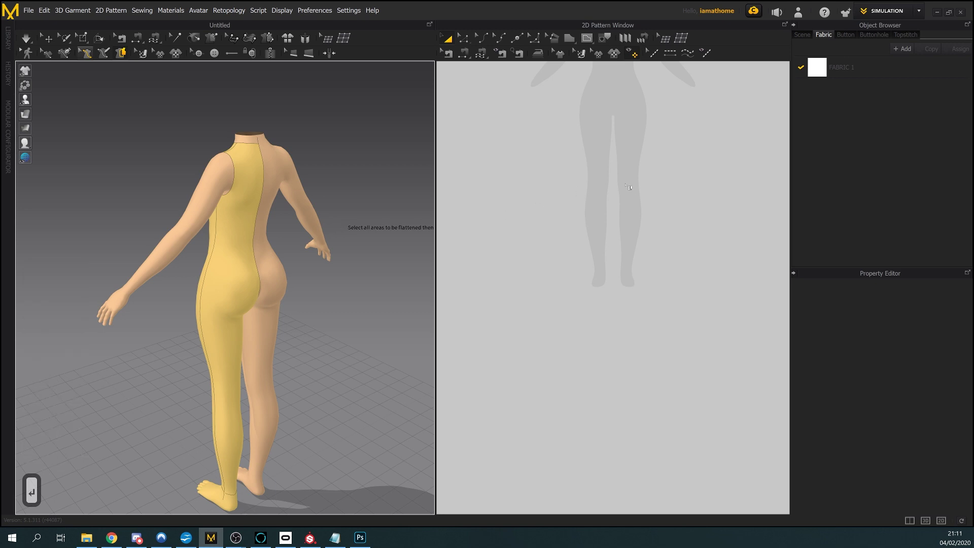
right_click(363, 317)
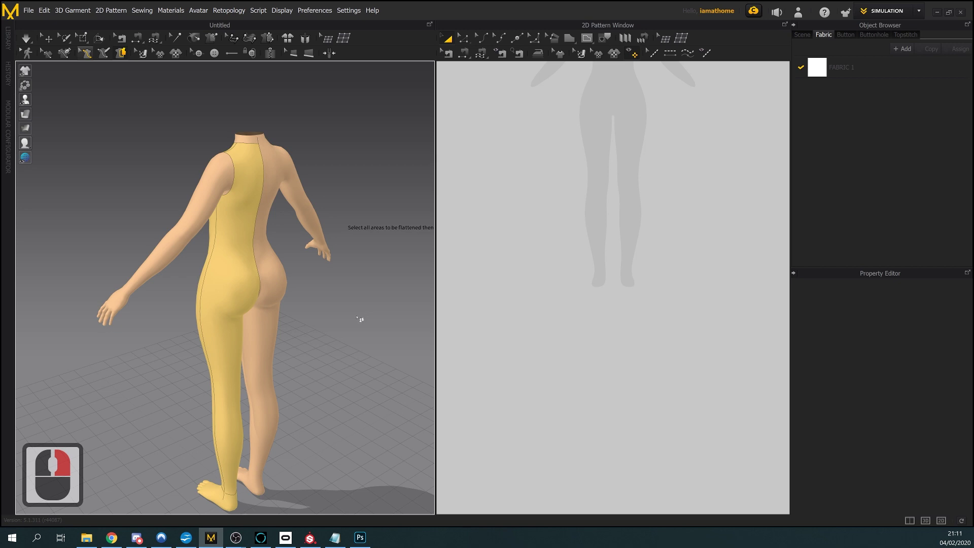
click(477, 302)
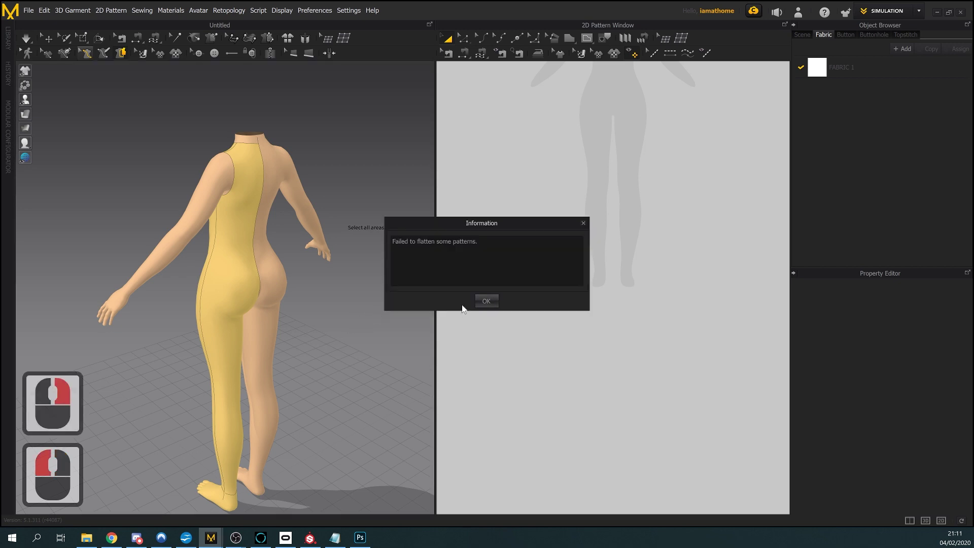
Examine where the back ankle line meets the outer side line on the left leg
middle_click(354, 324)
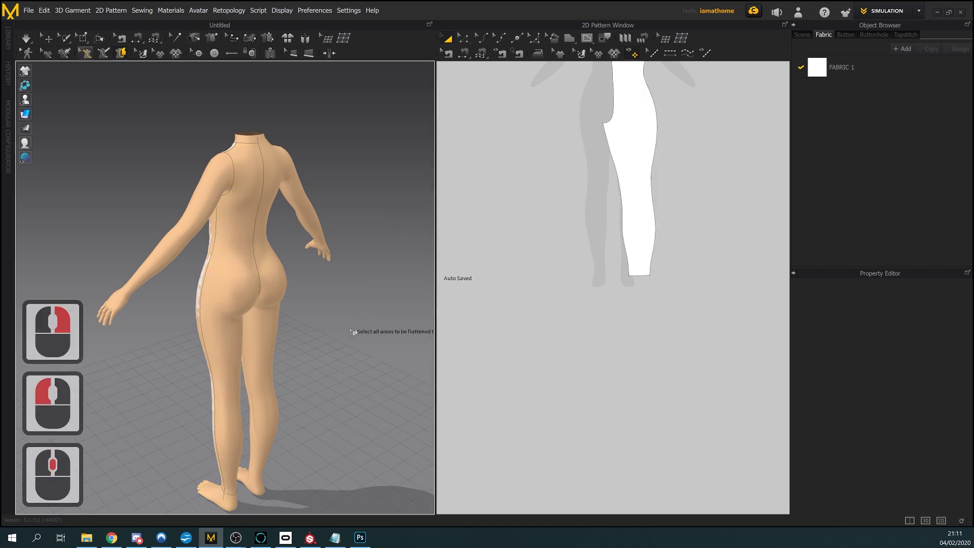
mouse_move(337, 361)
middle_down()
mouse_move(352, 262)
mouse_move(323, 349)
middle_up()
right_drag(323, 349, 241, 387)
scroll(284, 368, up, 4)
middle_drag(241, 387, 280, 364)
click(293, 397)
scroll(292, 400, up, 6)
scroll(285, 367, up, 7)
scroll(287, 375, up, 4)
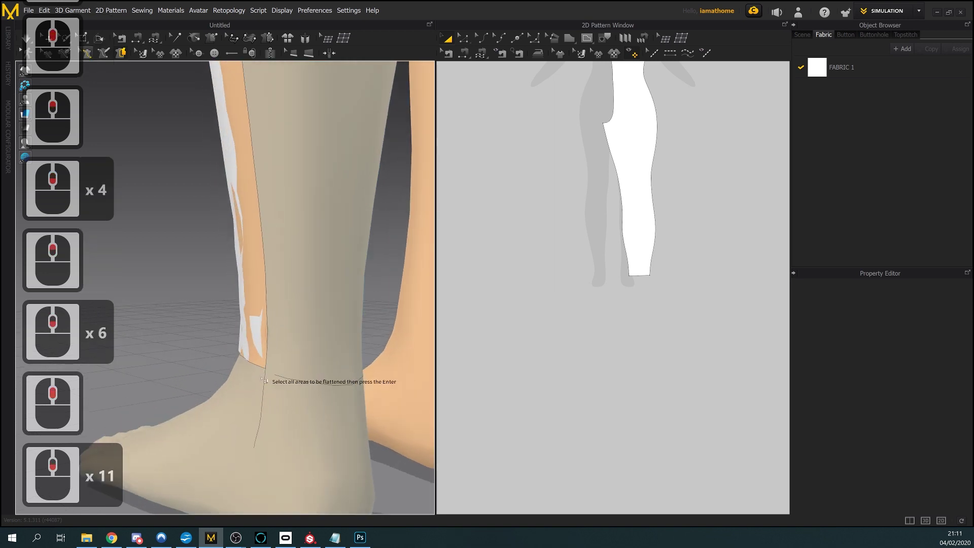
click(284, 387)
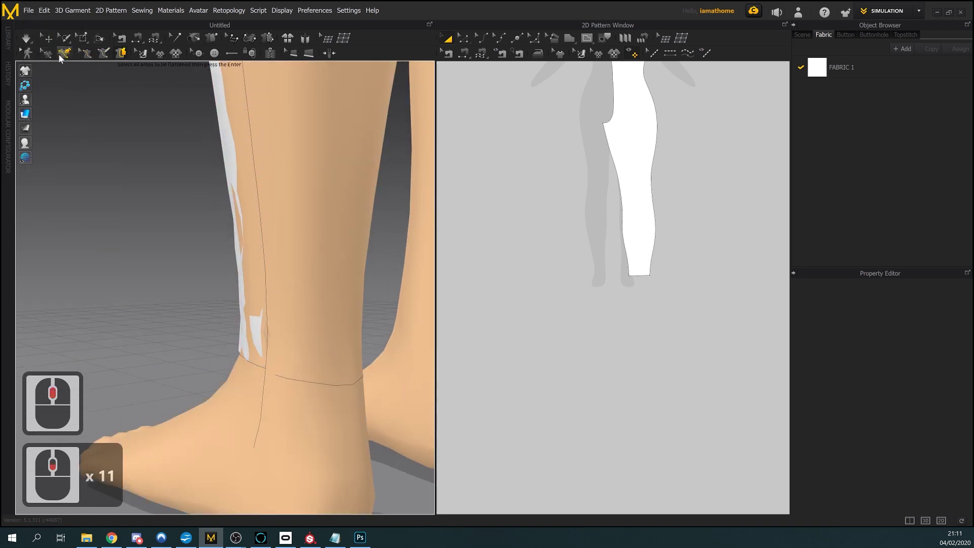
Try to move the loose end of the back ankle line onto the left leg's outer side line
click(86, 53)
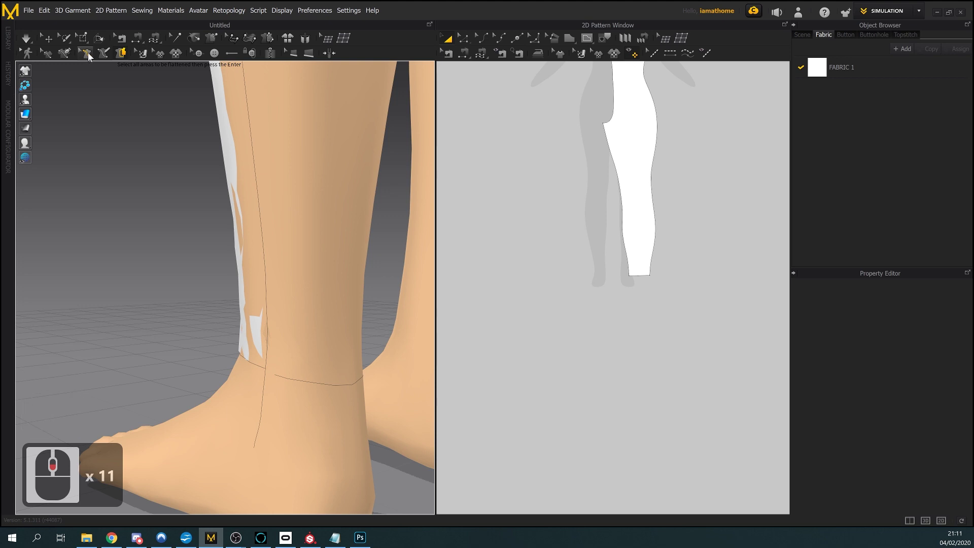
click(378, 389)
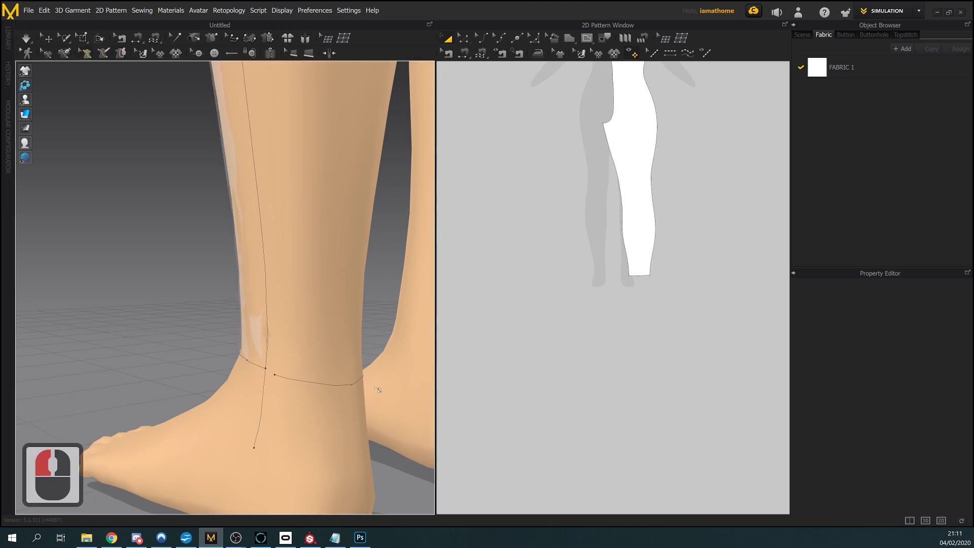
click(270, 373)
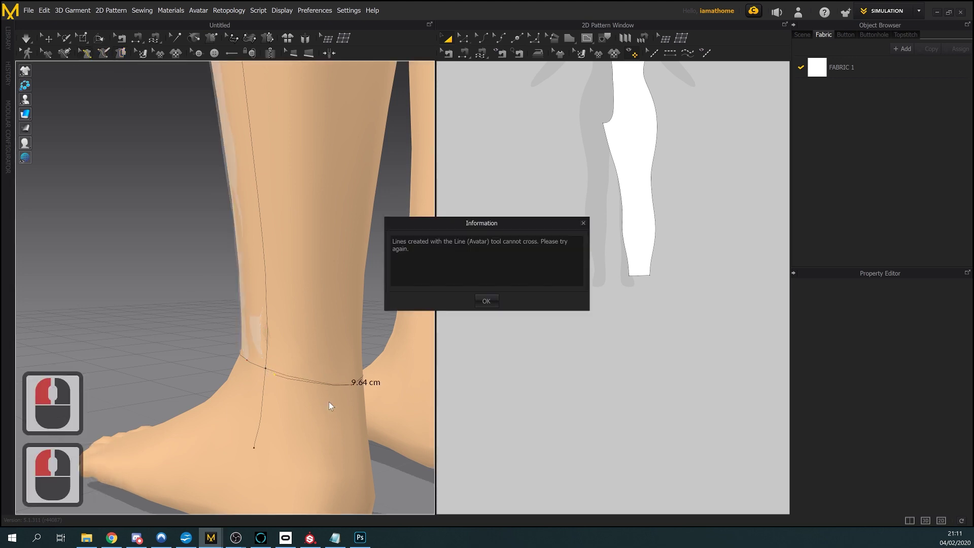
click(486, 301)
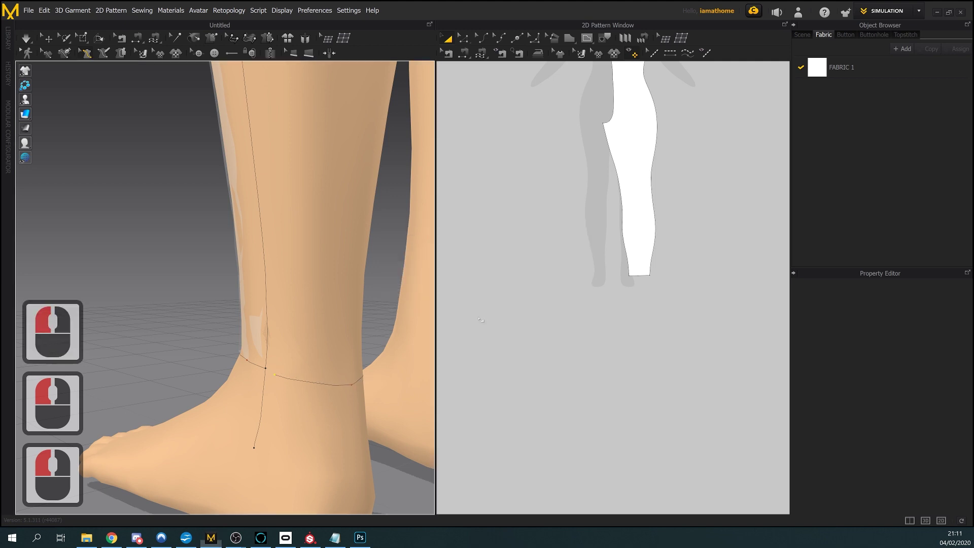
Delete the guide line running around the front and back of the left ankle
double_click(329, 387)
key(Delete)
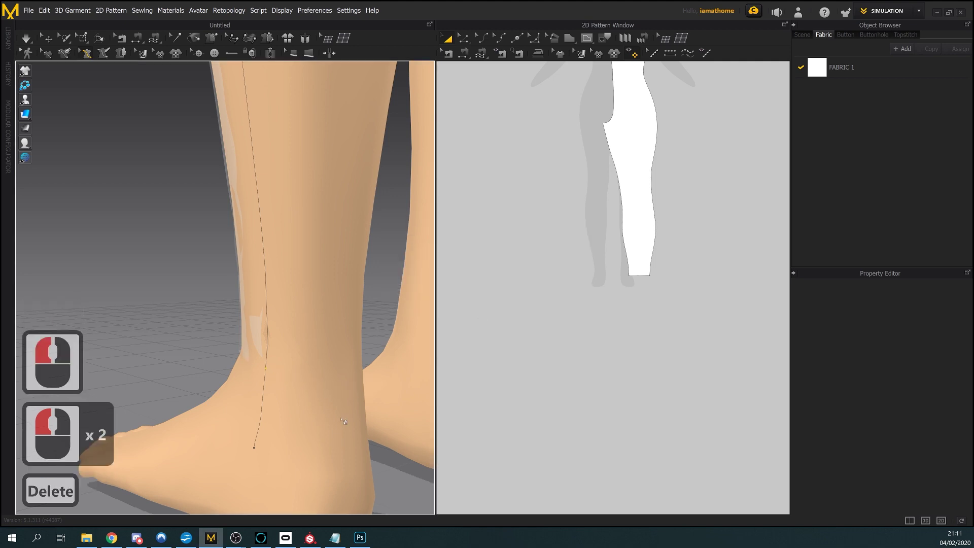
mouse_move(344, 421)
right_down()
mouse_move(360, 417)
mouse_move(315, 418)
mouse_move(342, 419)
right_up()
Redraw the back ankle line with the 3D Pen from the outer side line to the inseam line, in segments of about 7.2 and 2.3 cm
click(105, 54)
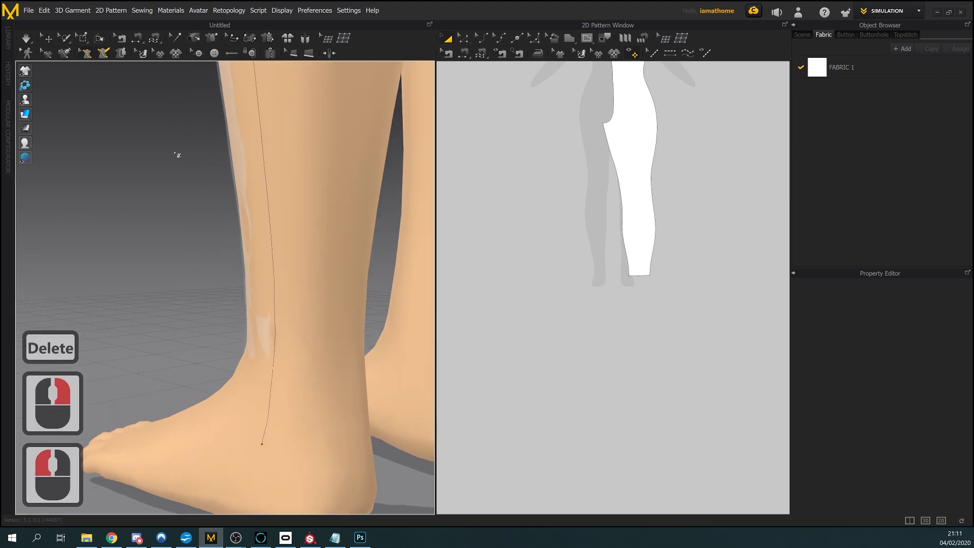
click(278, 373)
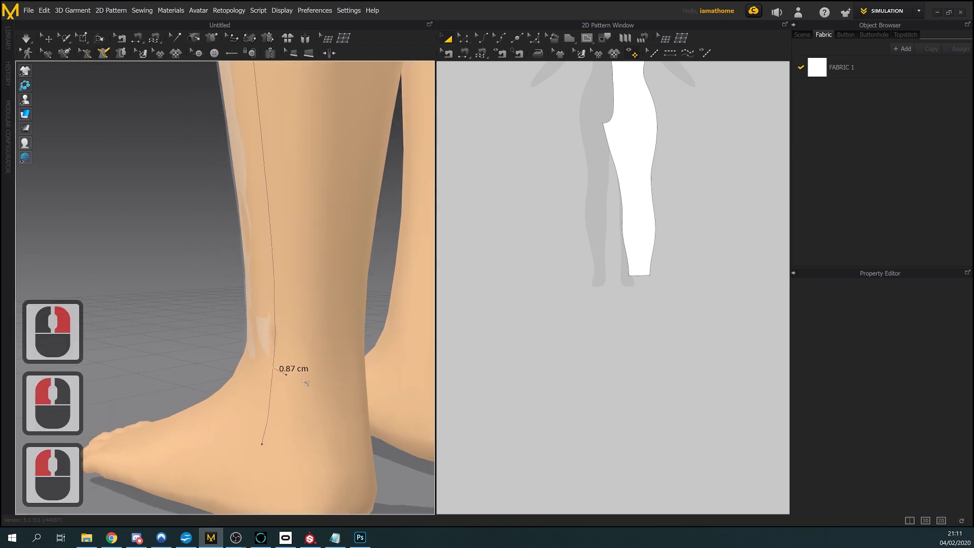
right_drag(281, 371, 224, 367)
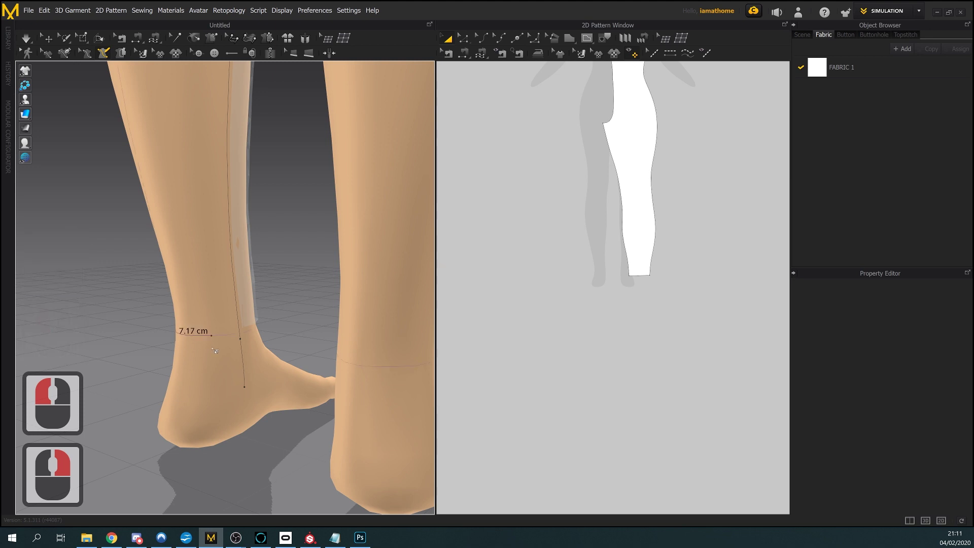
shift+click(215, 349)
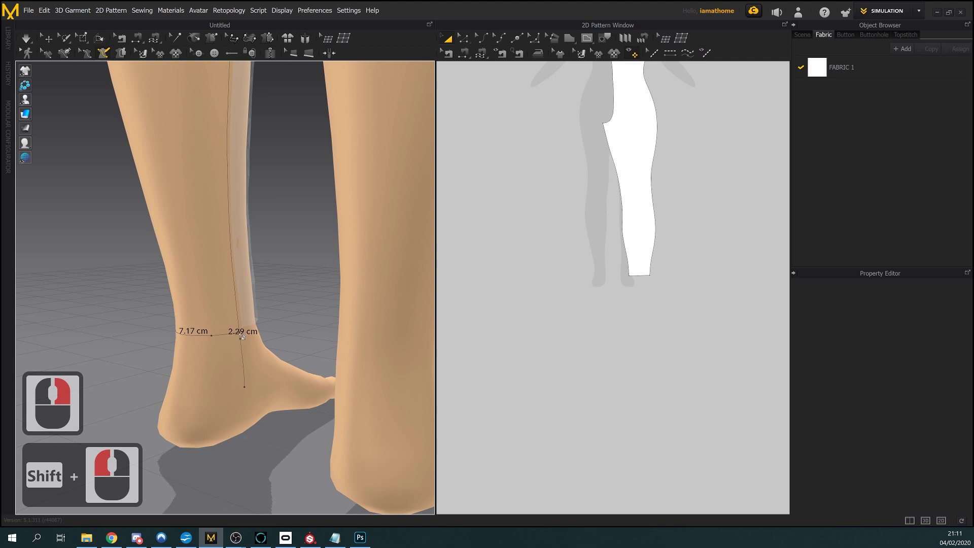
click(243, 335)
scroll(242, 335, down, 3)
middle_drag(210, 406, 243, 447)
scroll(243, 447, down, 4)
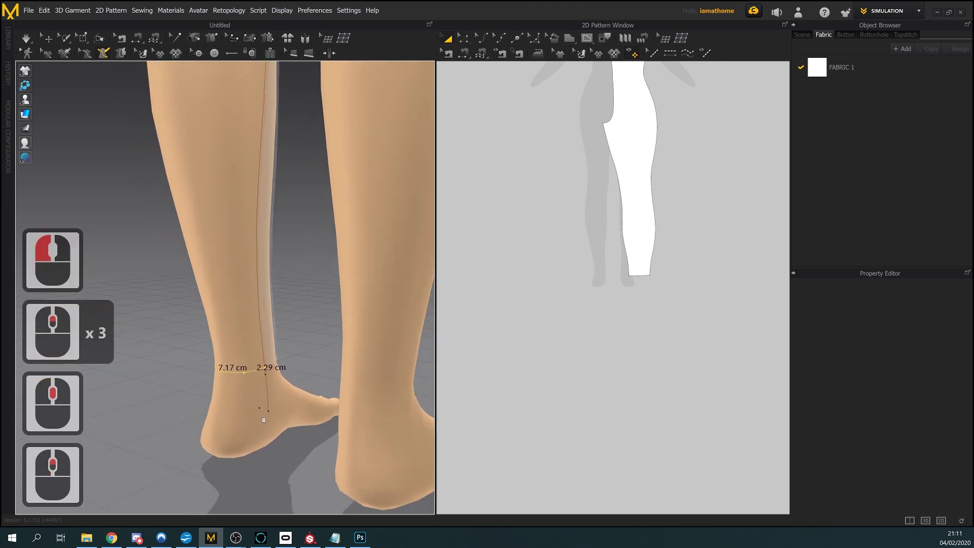
click(217, 370)
Flatten the outlined back area of the avatar's left side into a garment pattern
click(121, 53)
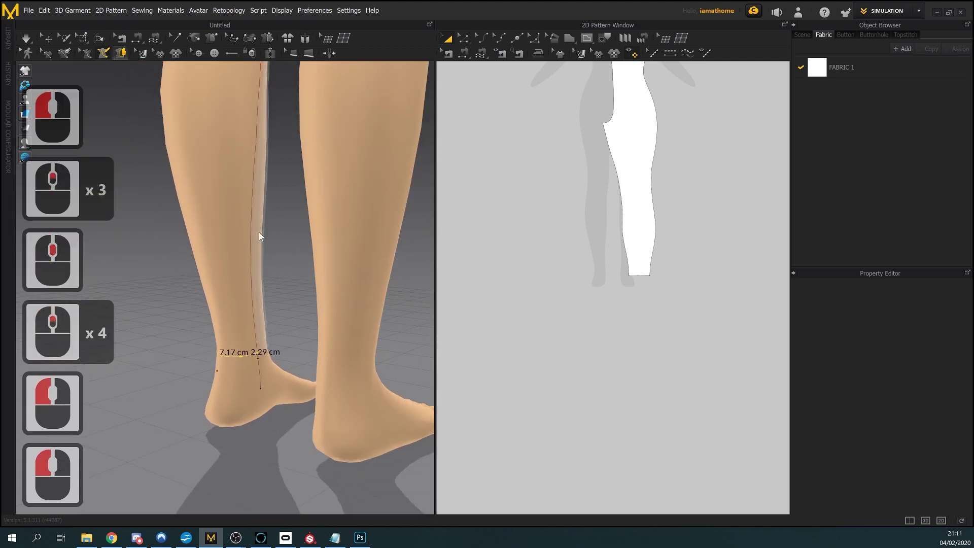
click(234, 235)
key(Return)
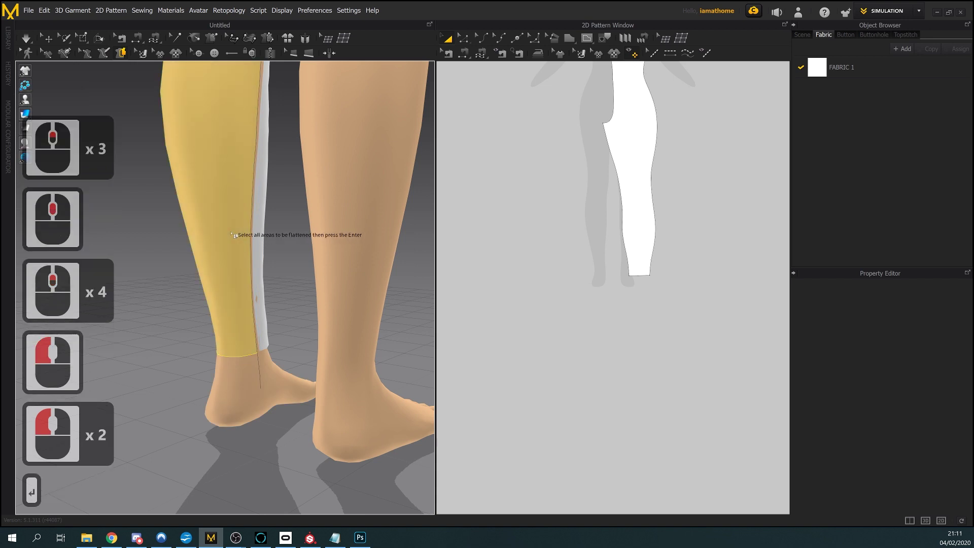
Place the flattened back pattern beside the front pattern in the 2D Pattern Window
scroll(680, 309, down, 2)
scroll(681, 276, down, 6)
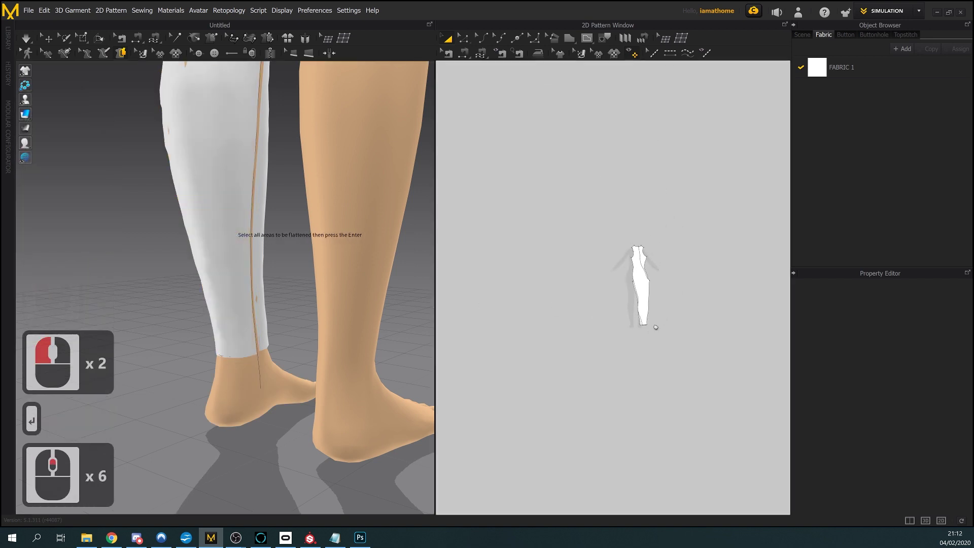
middle_drag(660, 282, 642, 282)
middle_drag(642, 282, 637, 282)
scroll(637, 282, up, 6)
click(617, 270)
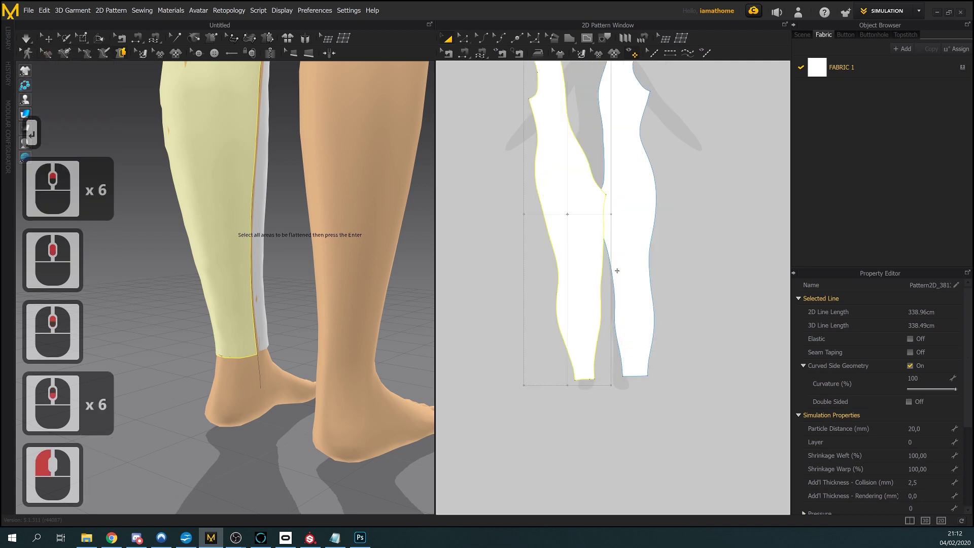
Rearrange the 2D patterns so the back pattern sits on the outer side of the front pattern, with both right of the avatar silhouette's centre
scroll(622, 274, down, 4)
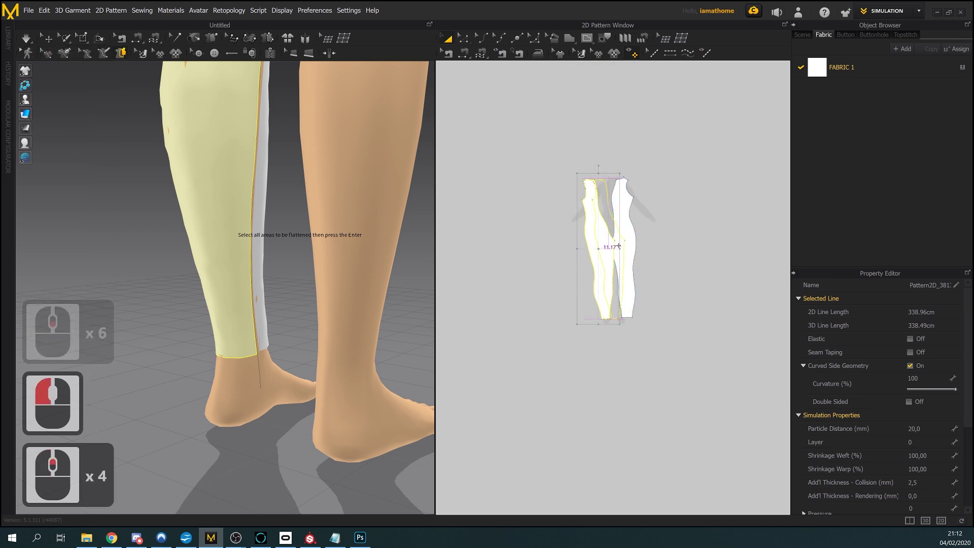
click(598, 247)
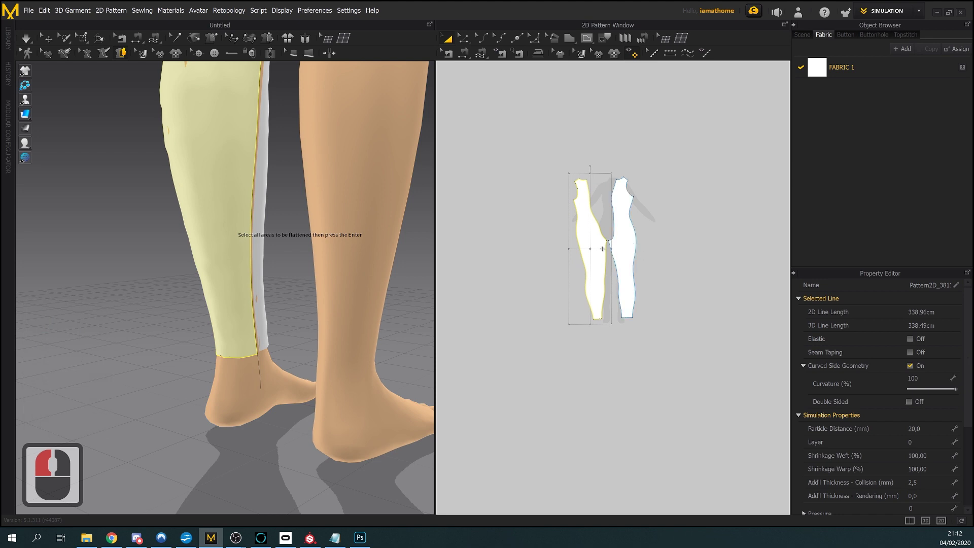
drag(590, 239, 667, 238)
scroll(677, 318, up, 5)
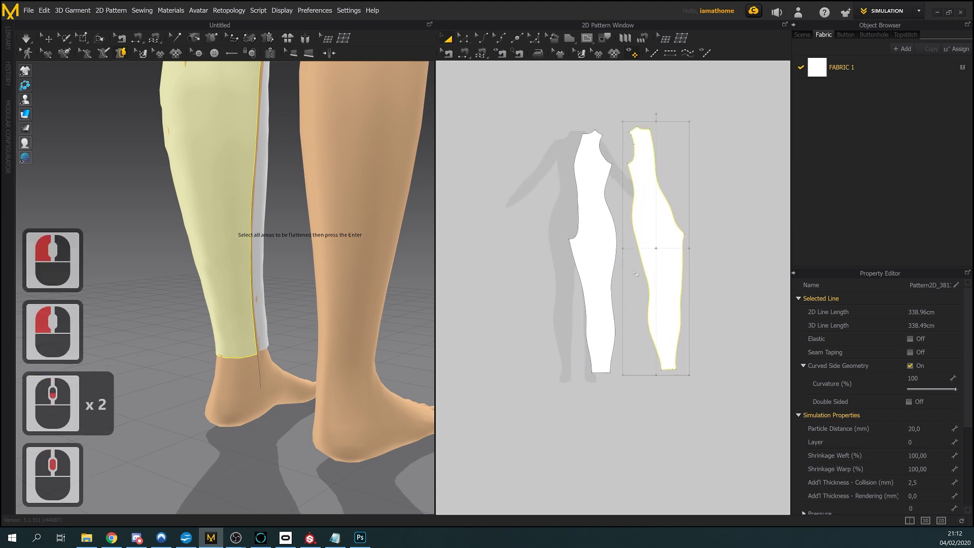
scroll(650, 321, down, 3)
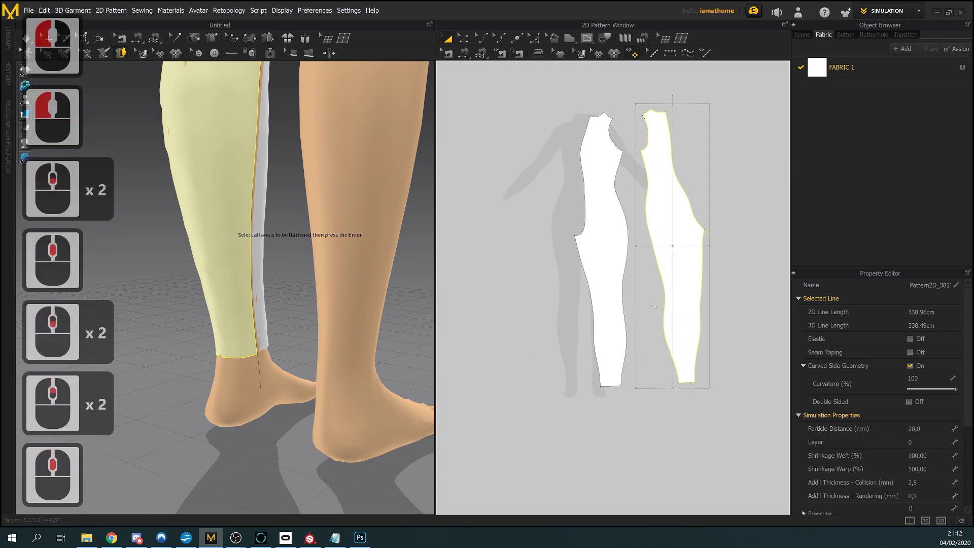
click(617, 250)
click(676, 247)
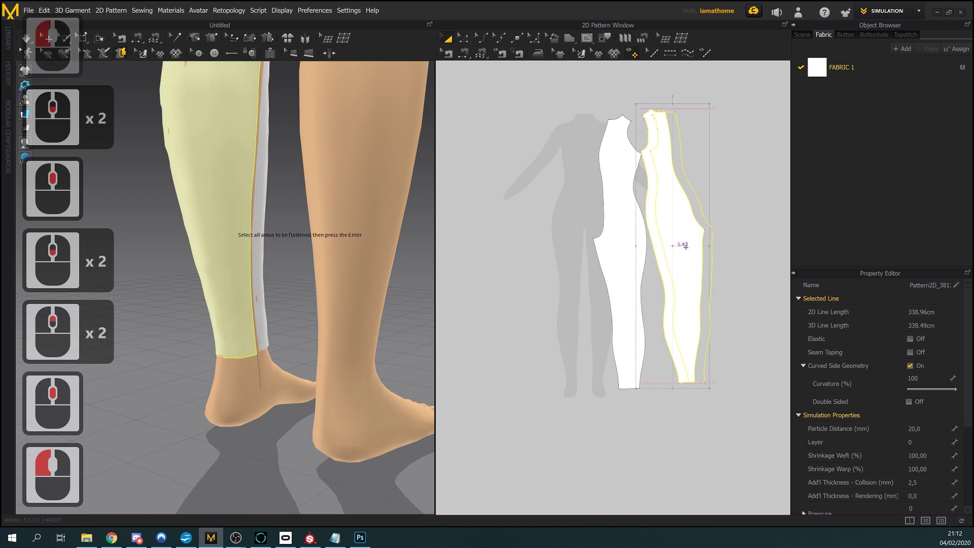
Delete all curve points from the ankle hem line of the back pattern with the Edit Pattern tool
click(463, 40)
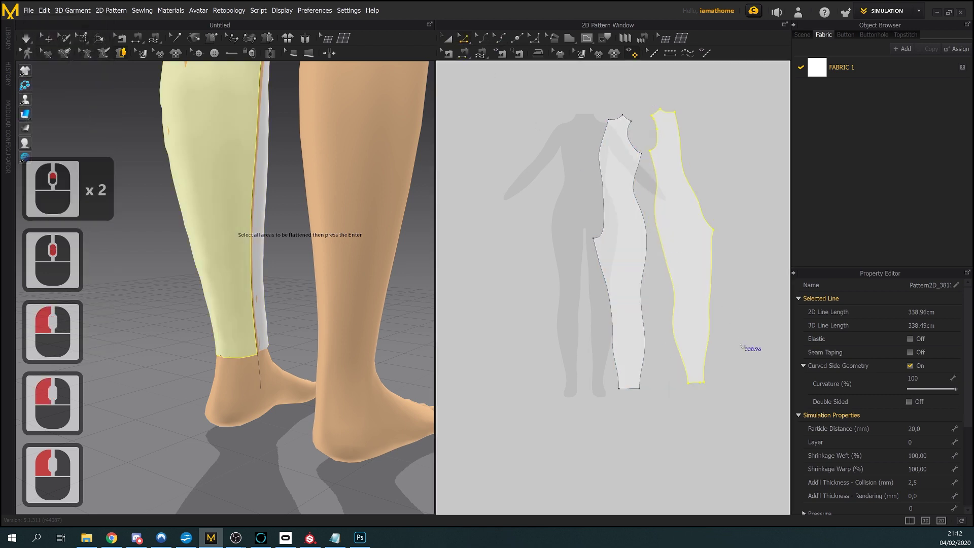
scroll(711, 402, up, 2)
click(699, 373)
click(700, 373)
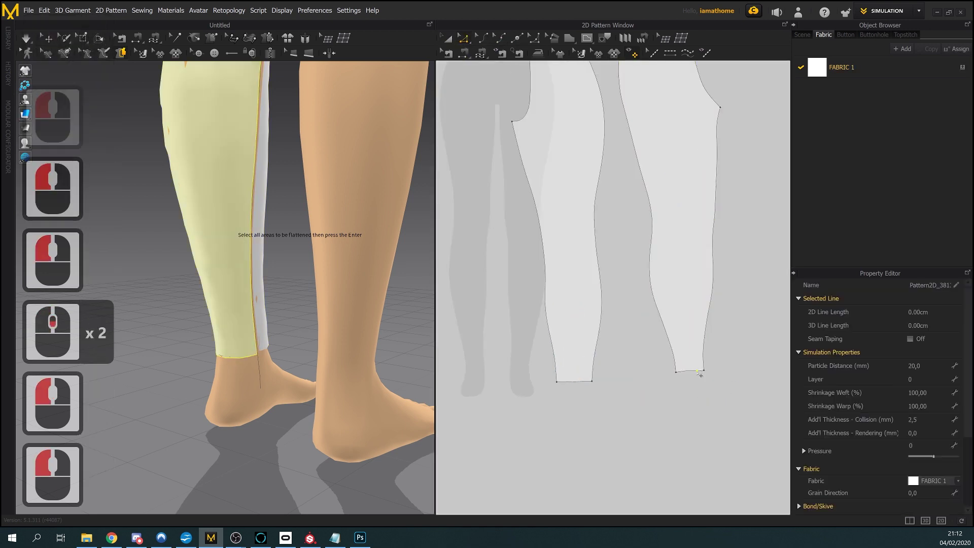
right_click(699, 372)
click(736, 421)
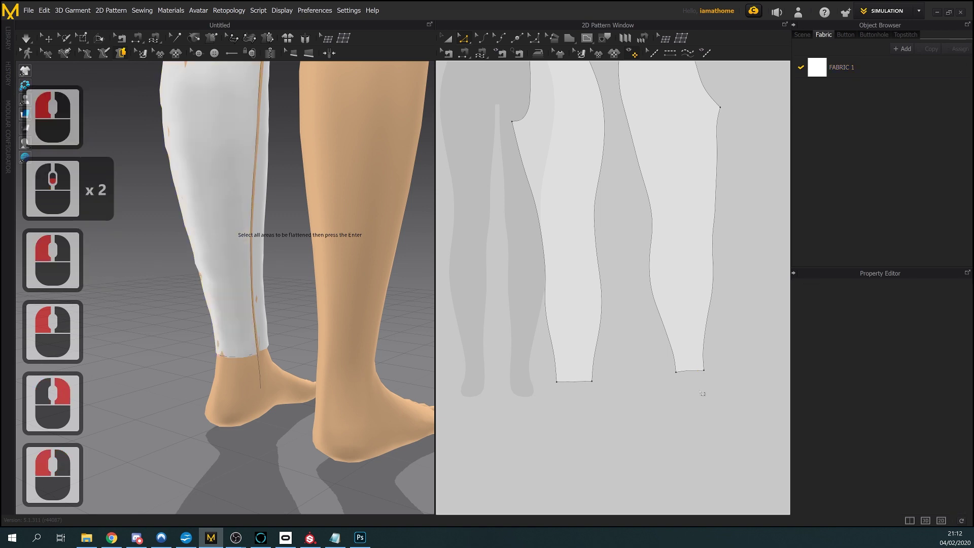
click(695, 374)
right_click(696, 374)
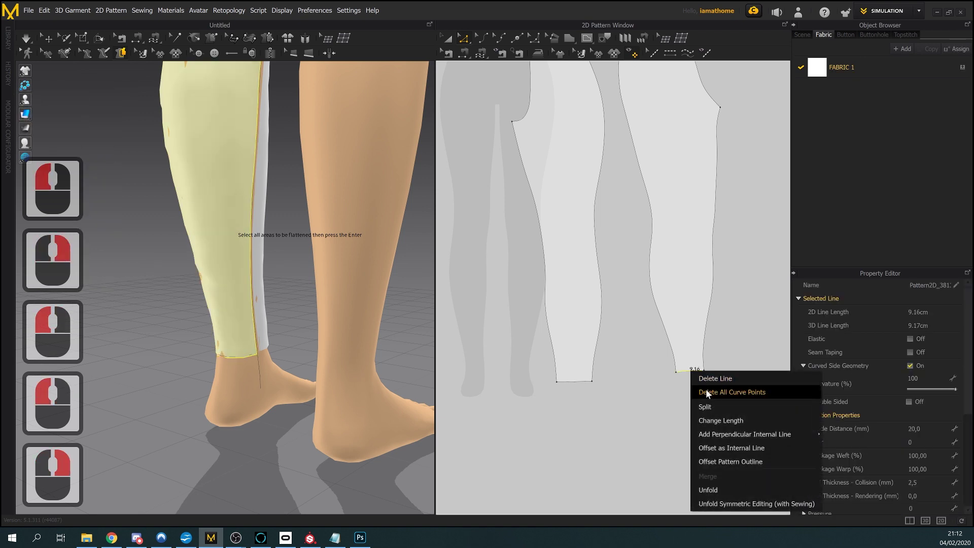
click(709, 397)
Sew the front pattern to the back pattern along the outer side edges and the inner leg edges with Segment Sewing
scroll(718, 431, up, 4)
middle_click(703, 407)
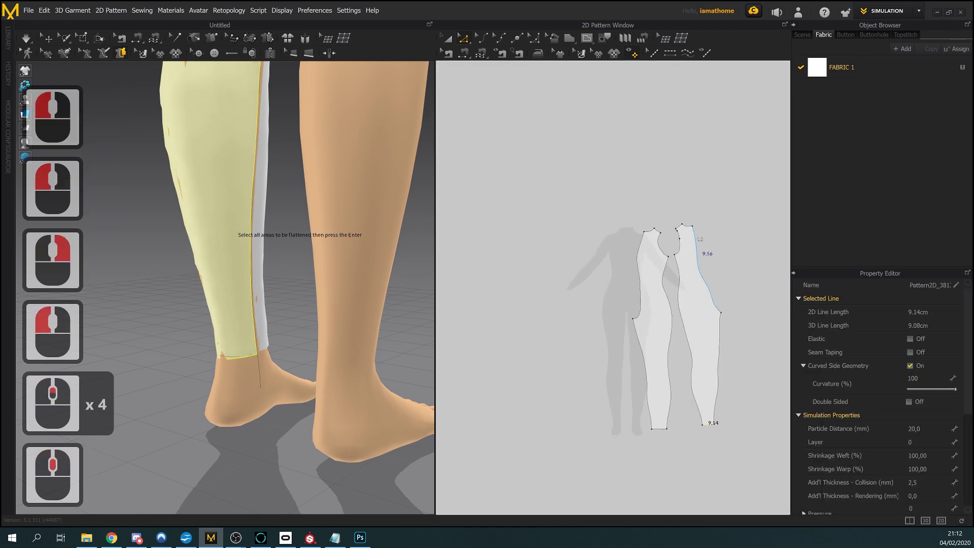
scroll(706, 252, down, 3)
scroll(665, 237, down, 1)
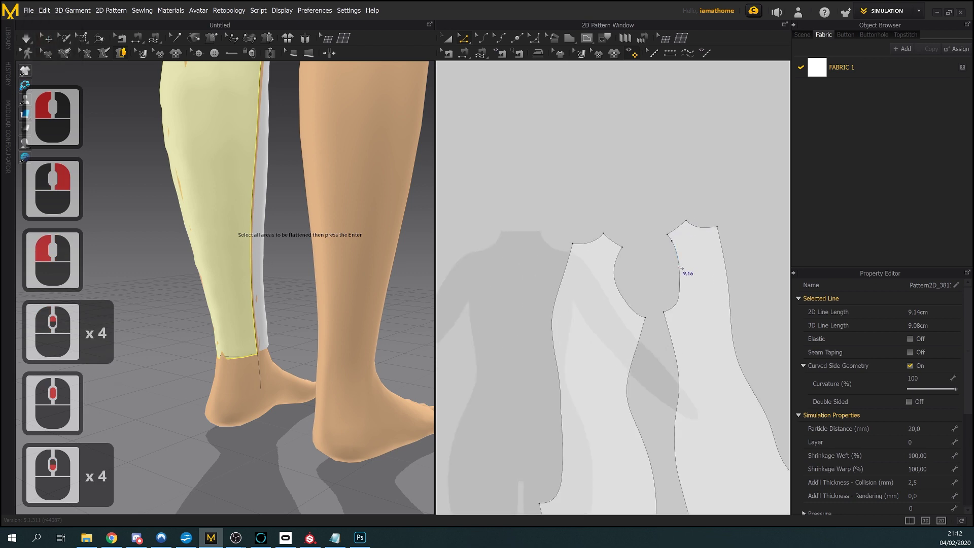
scroll(681, 268, down, 5)
middle_drag(681, 218, 690, 232)
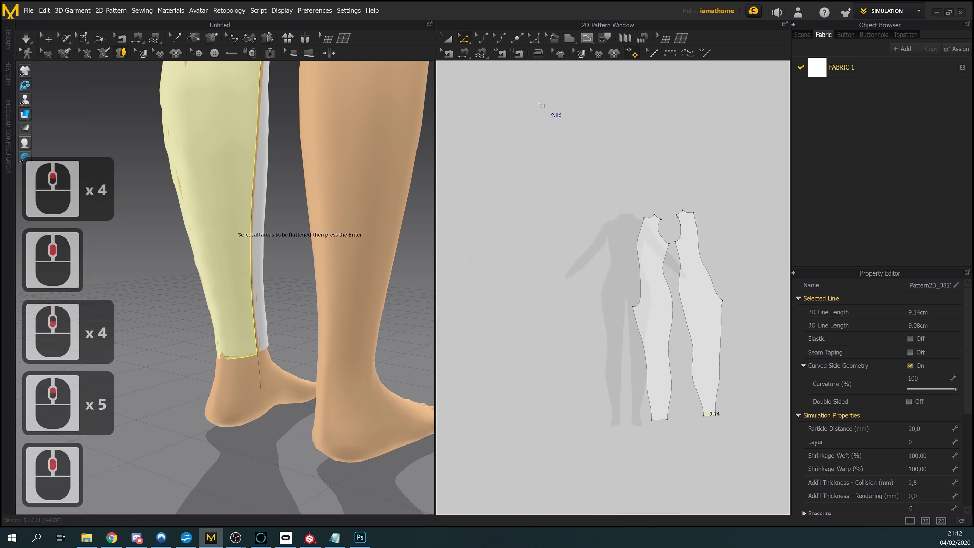
click(463, 53)
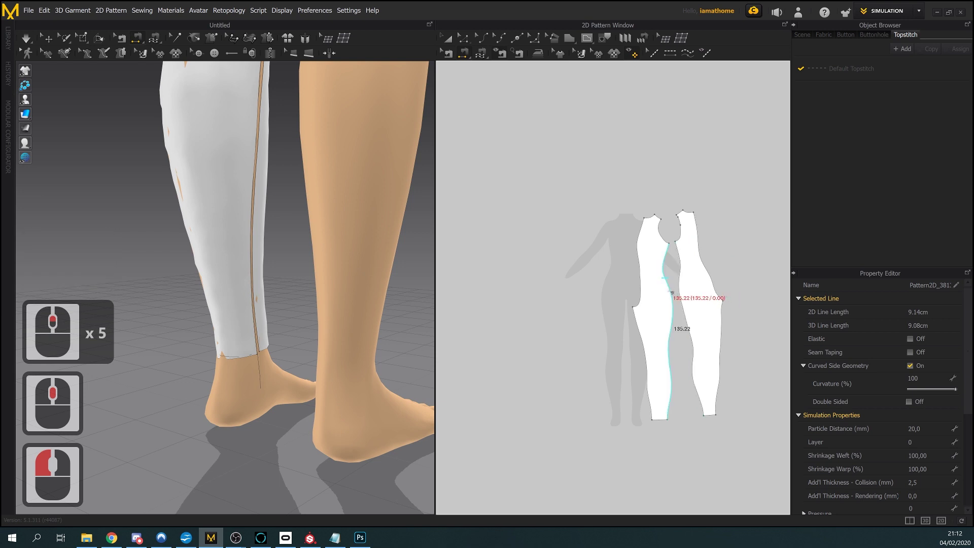
click(679, 294)
click(681, 293)
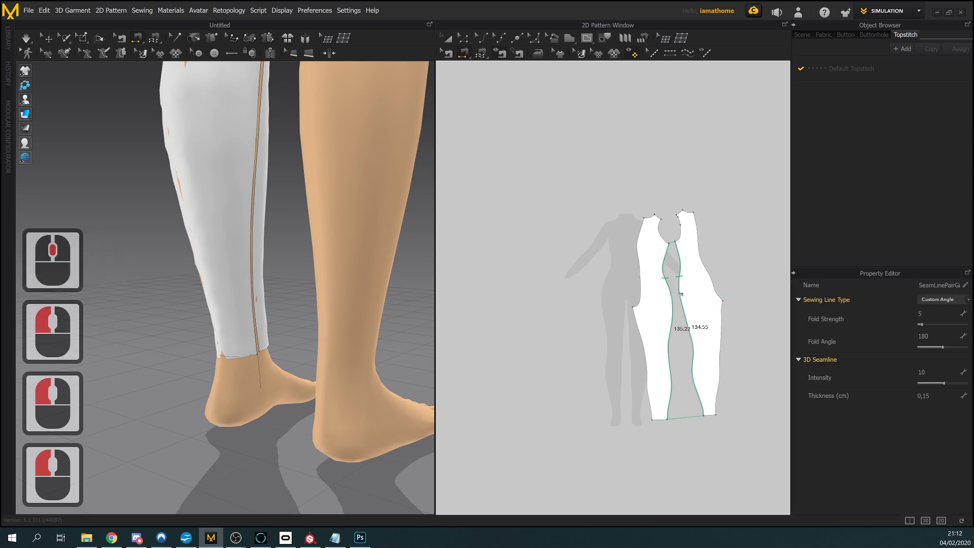
click(725, 323)
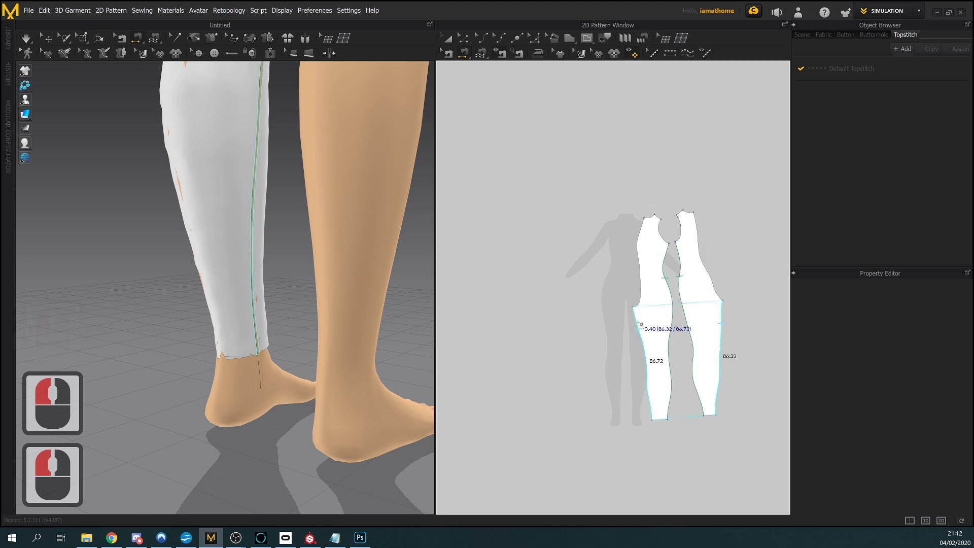
click(636, 322)
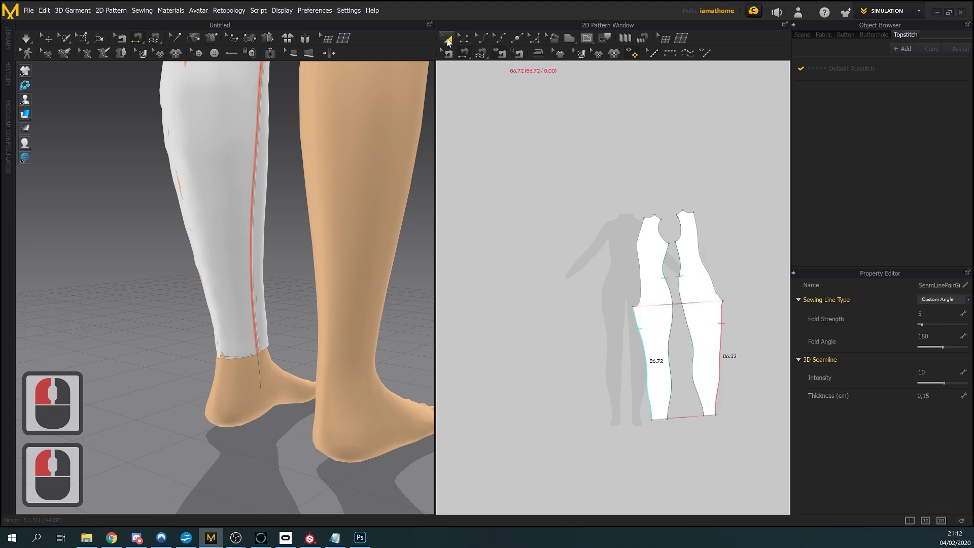
Examine the sewn half garment on the avatar, from the back of the lower leg to the full front view
scroll(385, 296, down, 4)
scroll(385, 296, up, 6)
scroll(385, 296, down, 7)
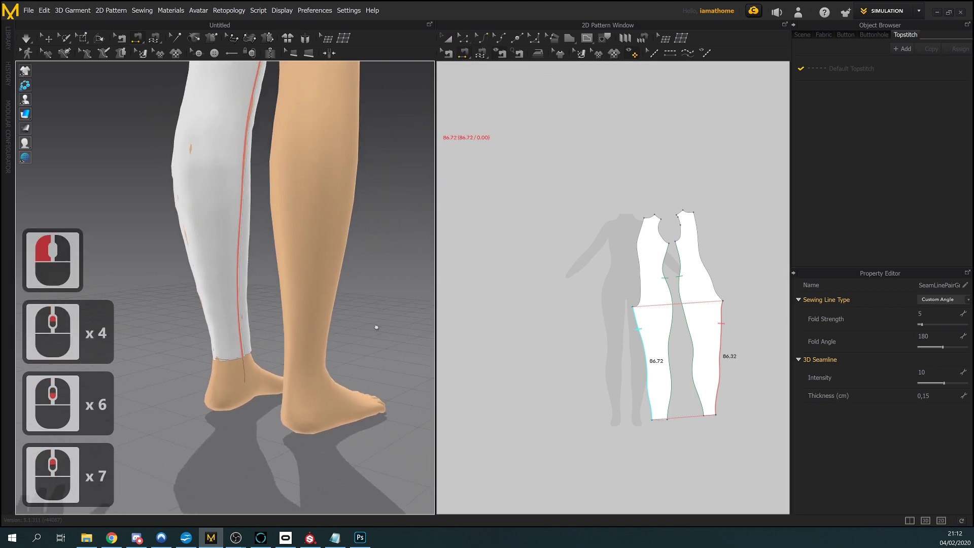
middle_drag(376, 329, 352, 386)
right_drag(352, 386, 366, 311)
middle_drag(365, 311, 375, 365)
scroll(385, 396, down, 12)
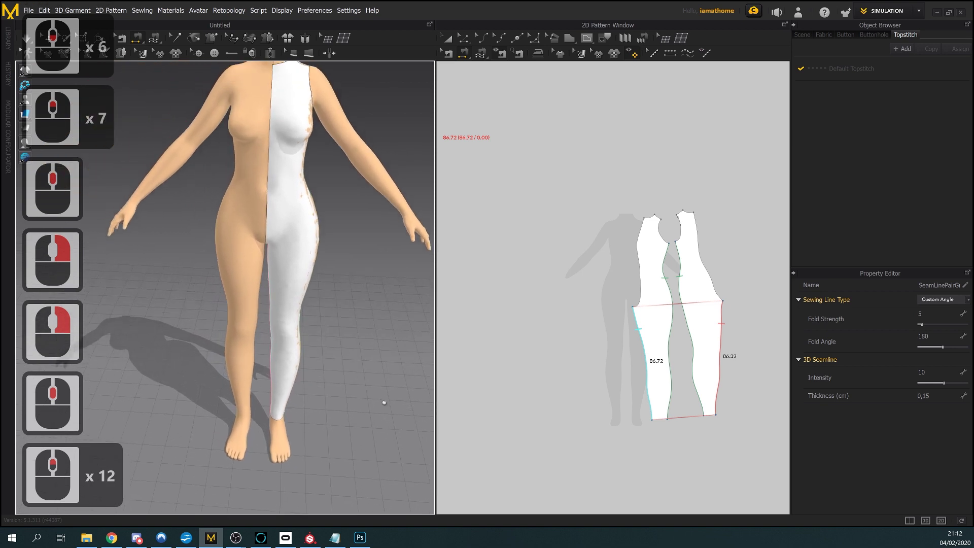
middle_drag(387, 398, 379, 404)
right_drag(379, 404, 401, 385)
Clone the front and back patterns together as Symmetric Pattern (with Sewing) and place the copies on the opposite side of the avatar silhouette
click(638, 254)
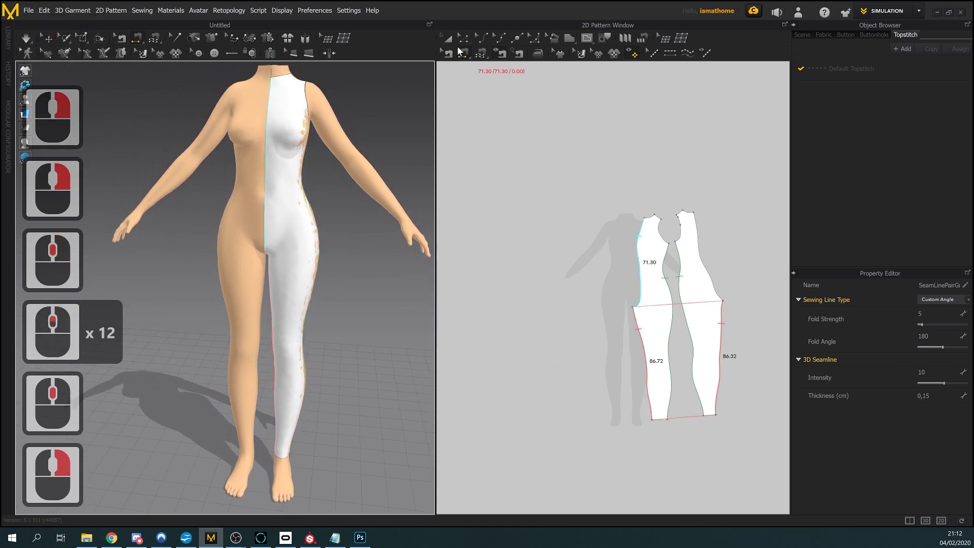
key(q)
double_click(700, 343)
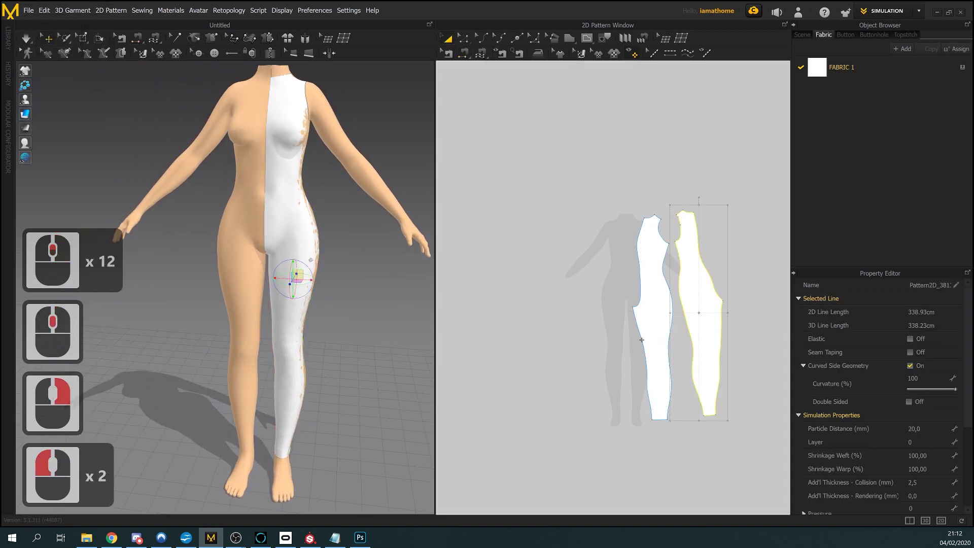
shift+double_click(653, 336)
right_click(654, 336)
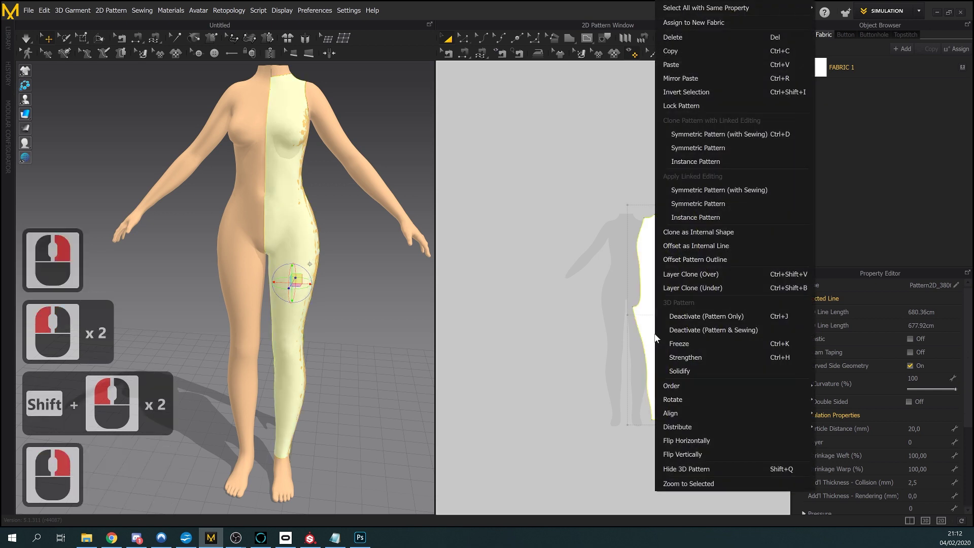
click(727, 138)
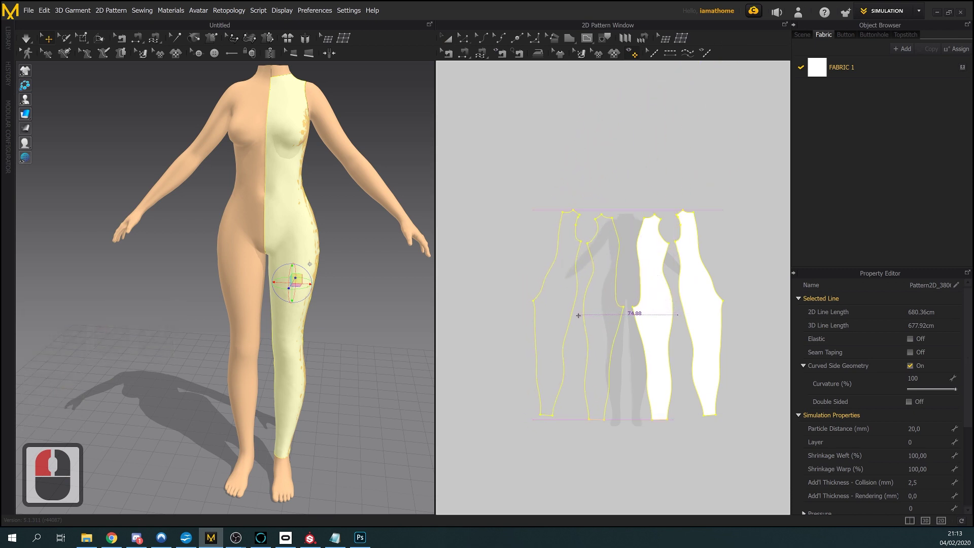
click(580, 317)
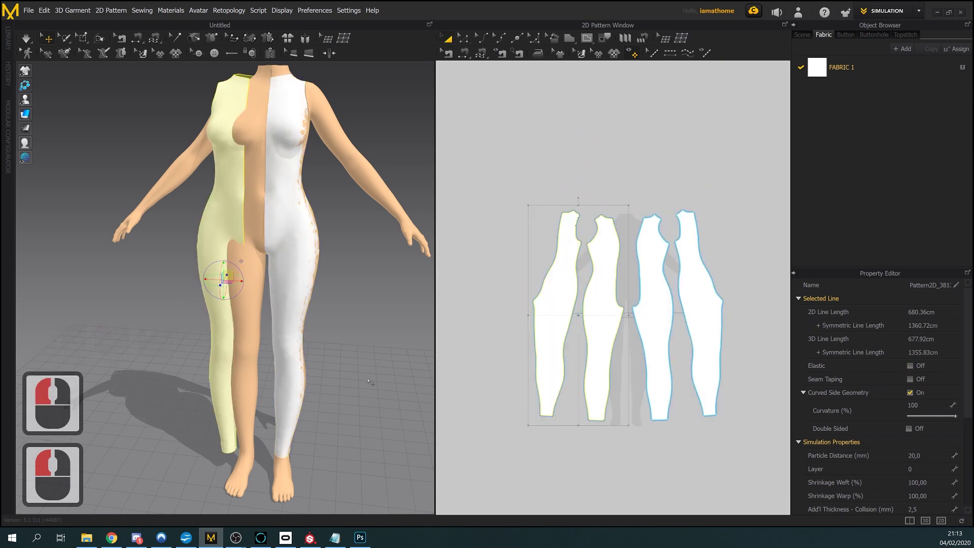
Enlarge the 3D gizmo and shift the mirrored patterns sideways onto the right half of the avatar's body
click(224, 221)
double_click(228, 222)
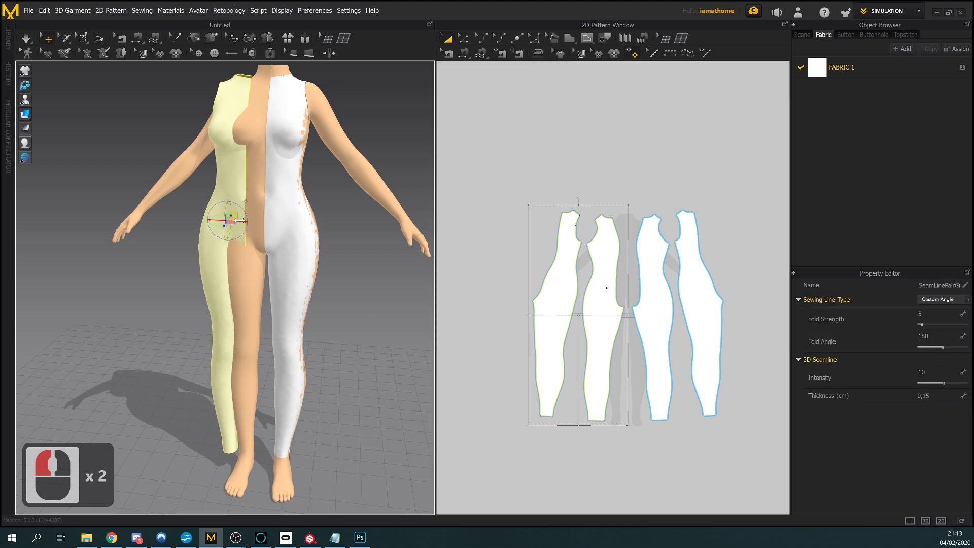
key(bracketright)
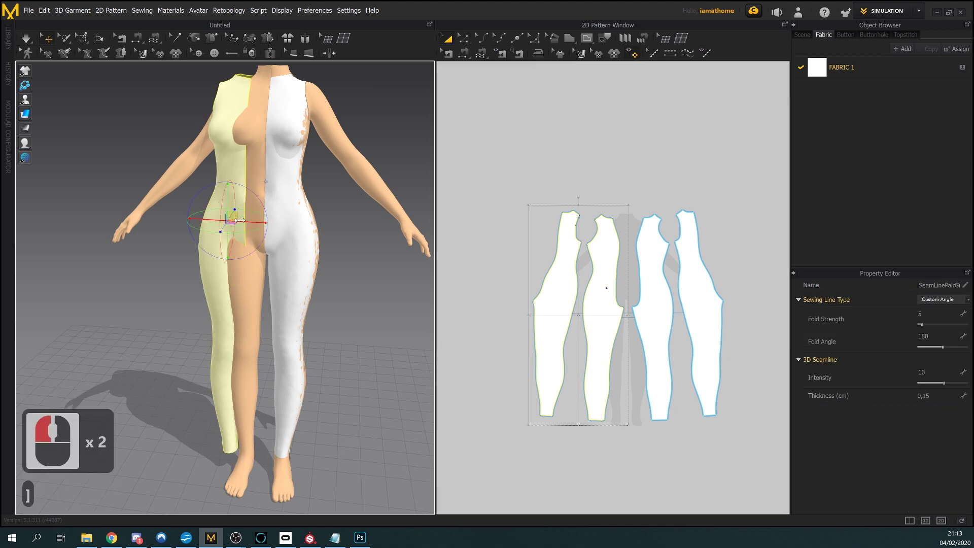
drag(241, 222, 267, 231)
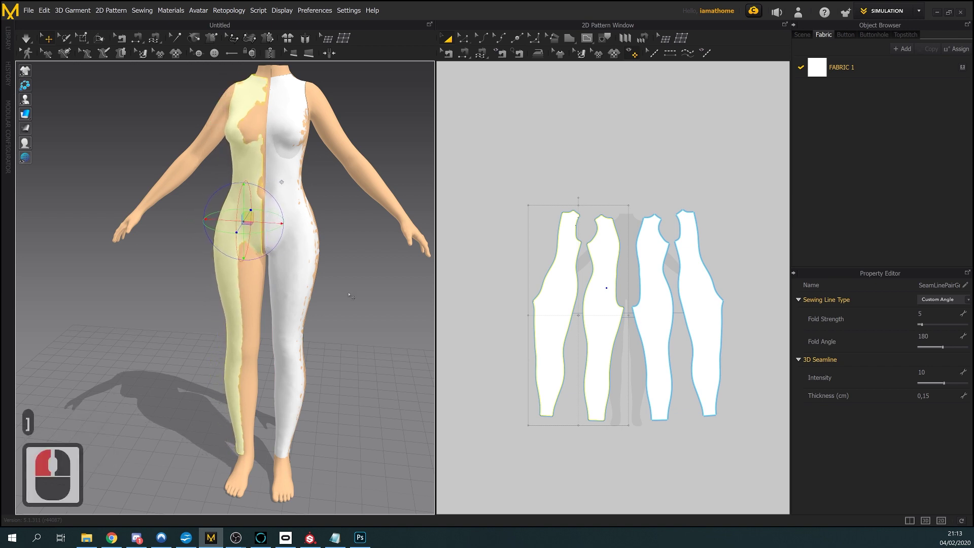
middle_drag(349, 295, 363, 329)
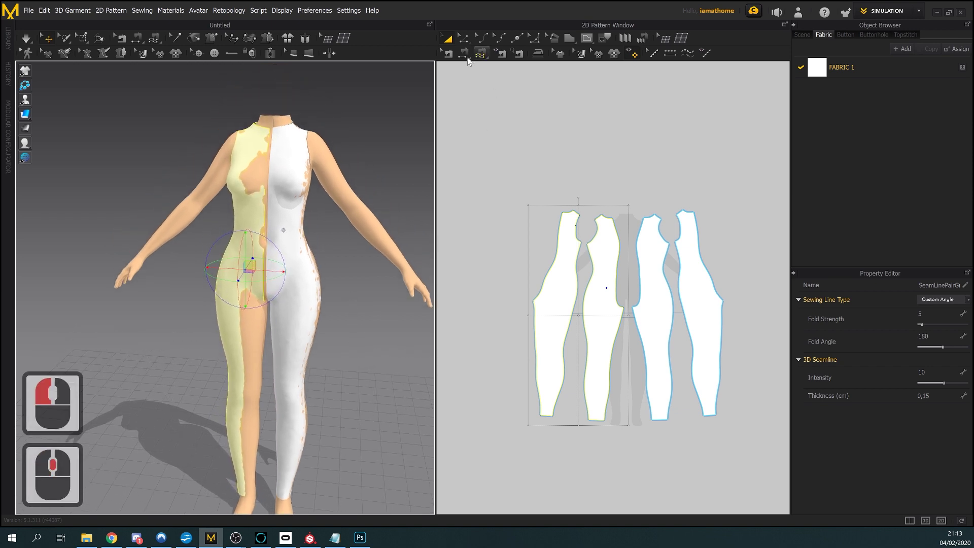
Sew the centre front edges of the two front patterns together with Segment Sewing
click(462, 52)
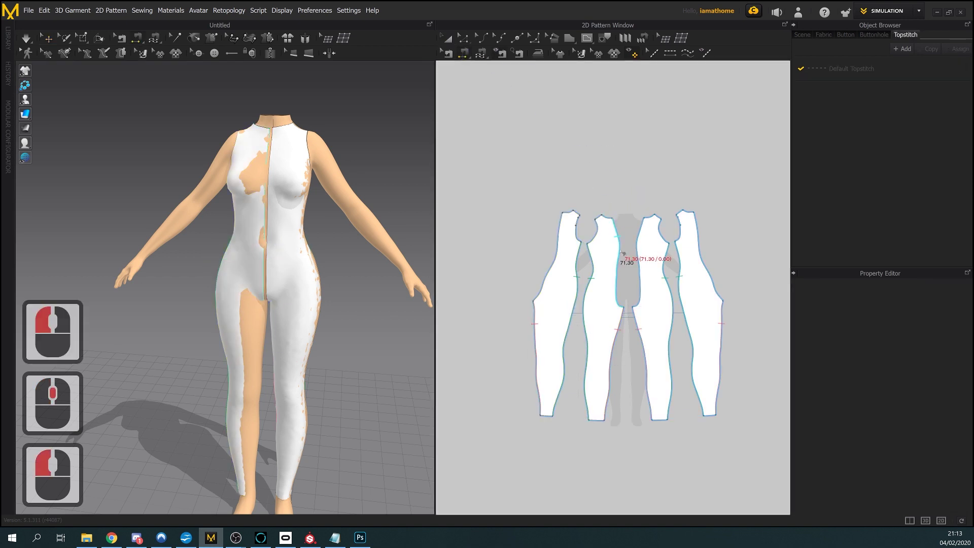
click(624, 254)
click(640, 250)
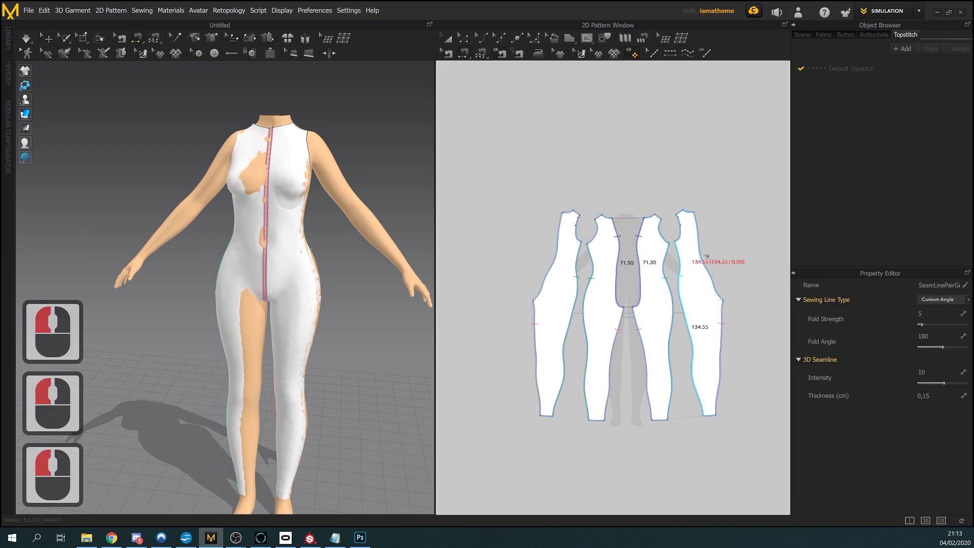
Sew the centre back edges of the two back patterns together from neckline to crotch
click(713, 249)
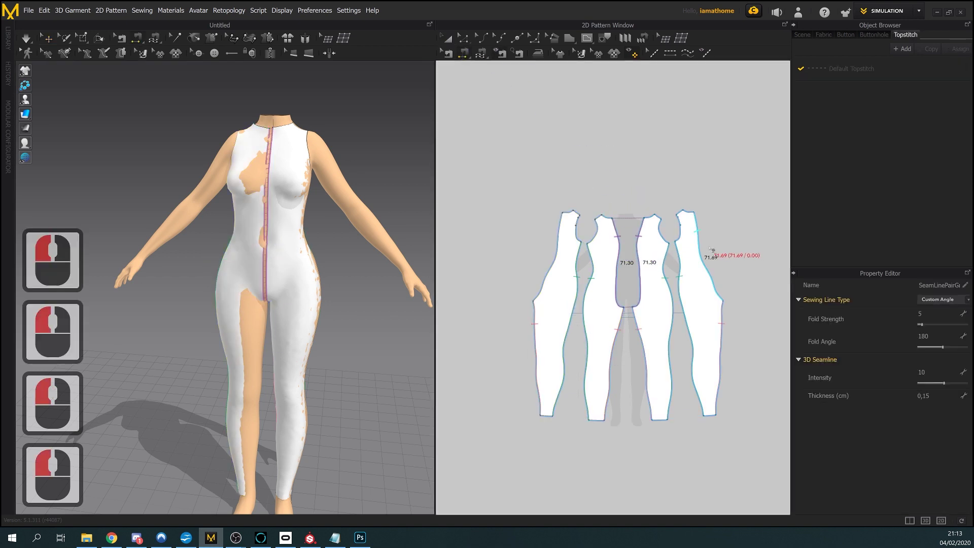
click(556, 245)
click(712, 248)
click(559, 249)
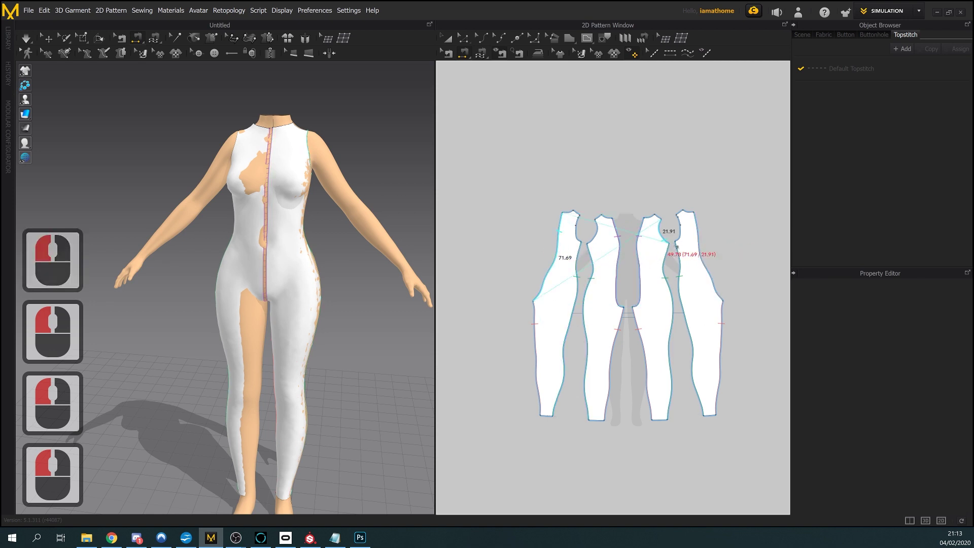
click(700, 245)
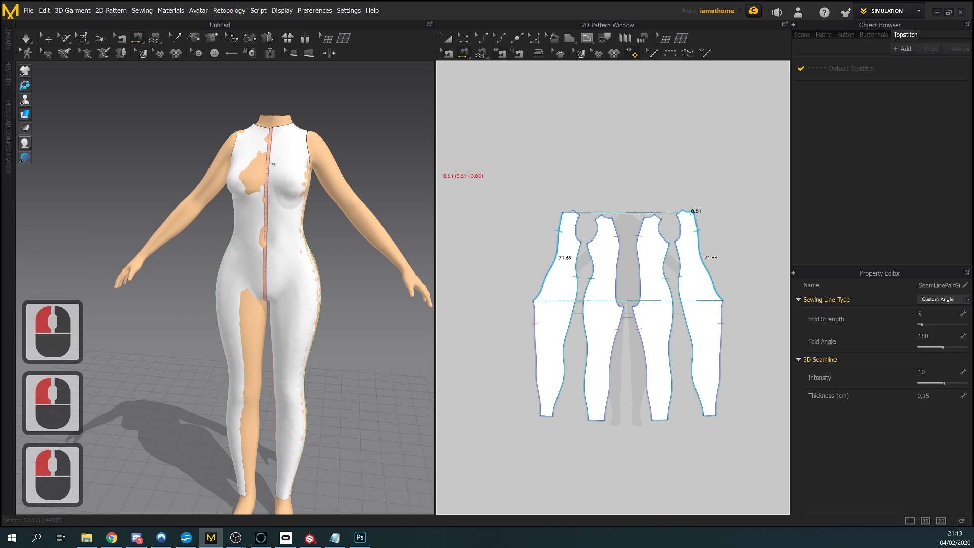
Simulate the garment and pull the fabric over the exposed skin on the avatar's lower right leg
click(26, 39)
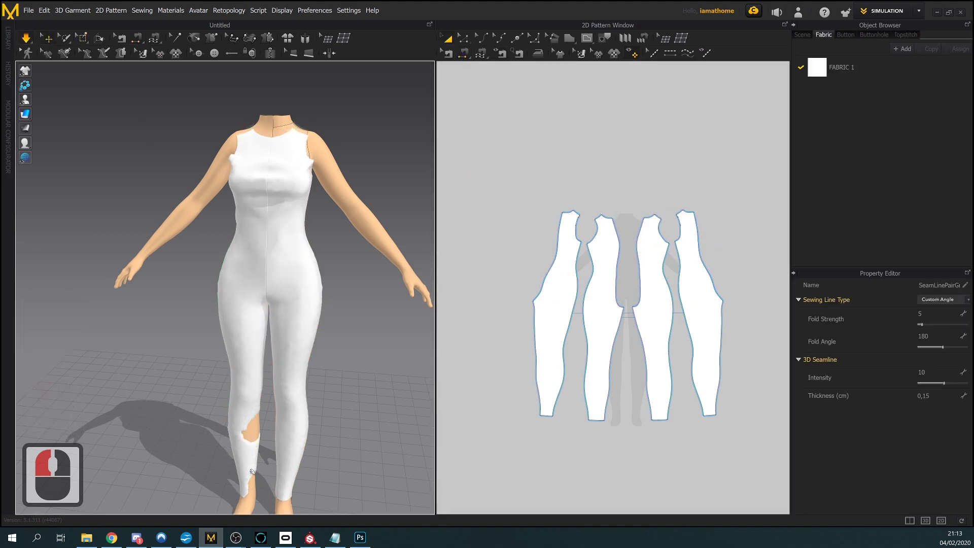
double_click(253, 471)
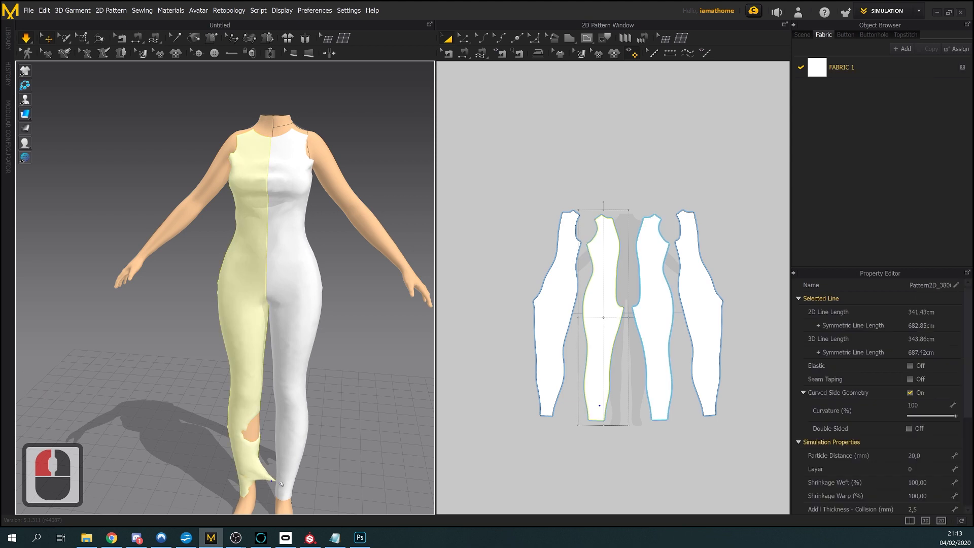
click(255, 427)
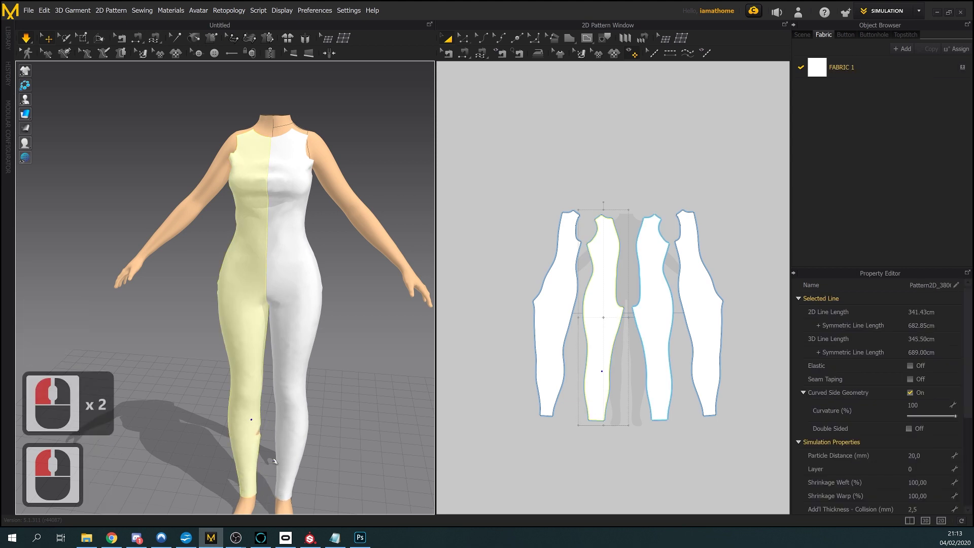
Undo the latest draping changes made to the garment on the avatar
right_drag(312, 415, 281, 429)
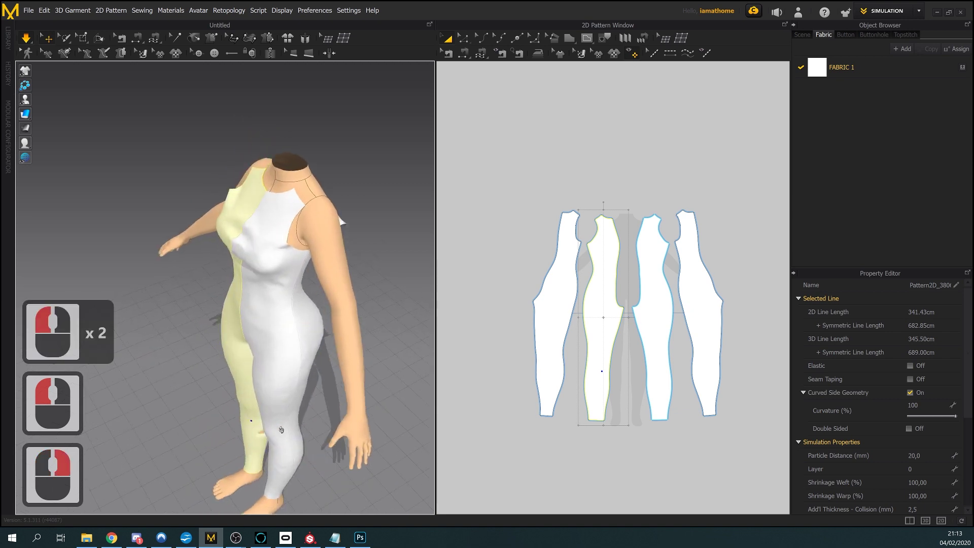
right_drag(309, 322, 290, 225)
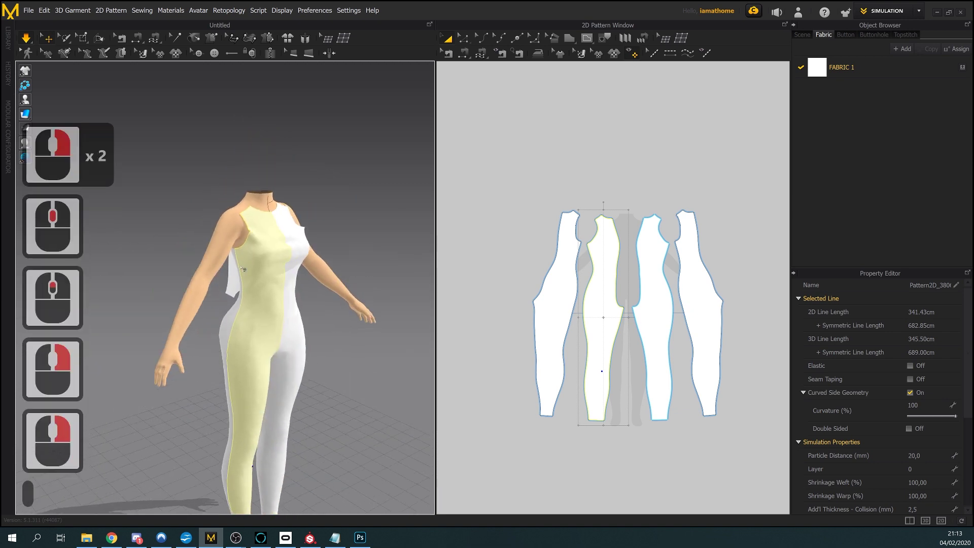
key(n)
key(ctrl+z)
key(ctrl+z)
key(ctrl+z)
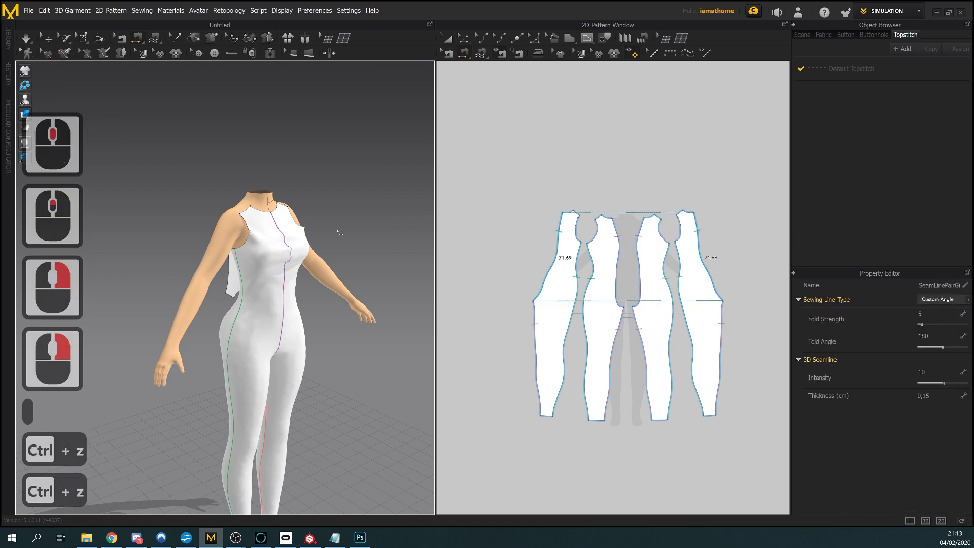
Sew the front pattern's shoulder edge to the matching back shoulder edge with Segment Sewing
right_drag(152, 102, 304, 233)
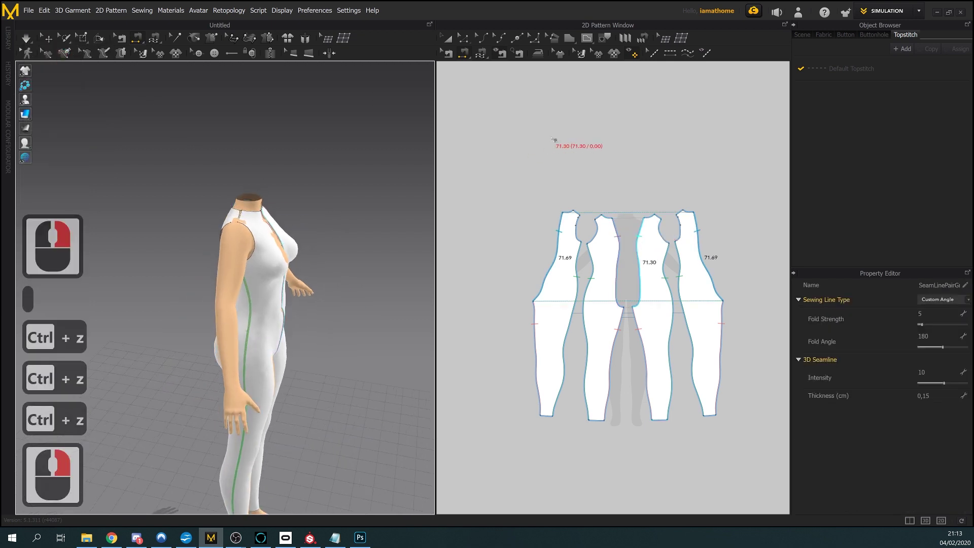
scroll(632, 198, up, 2)
middle_drag(632, 198, 530, 210)
scroll(678, 246, down, 1)
scroll(629, 274, up, 3)
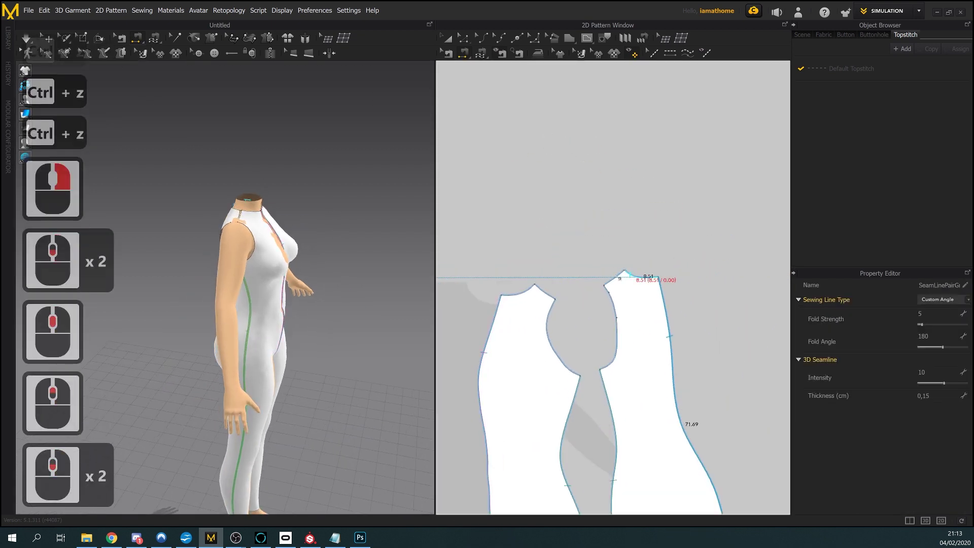
click(539, 292)
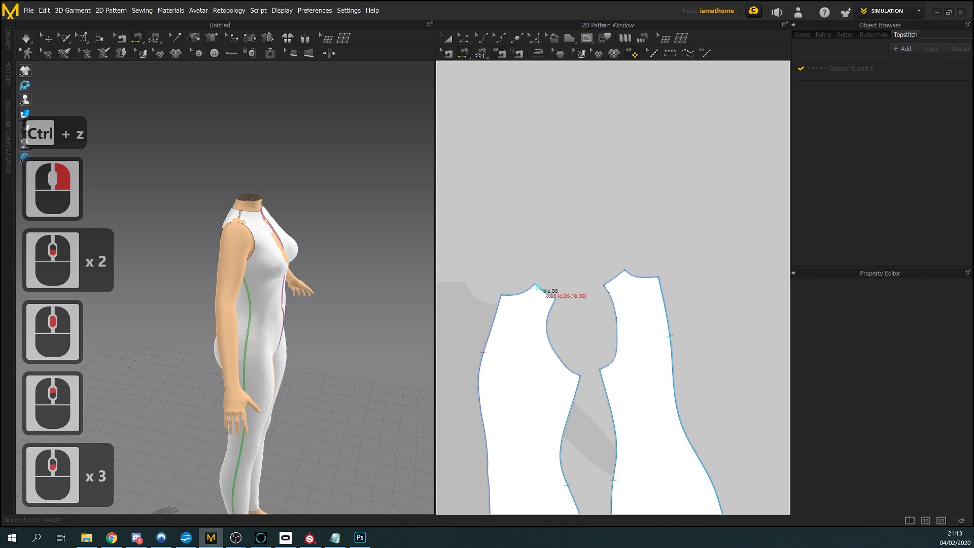
click(620, 273)
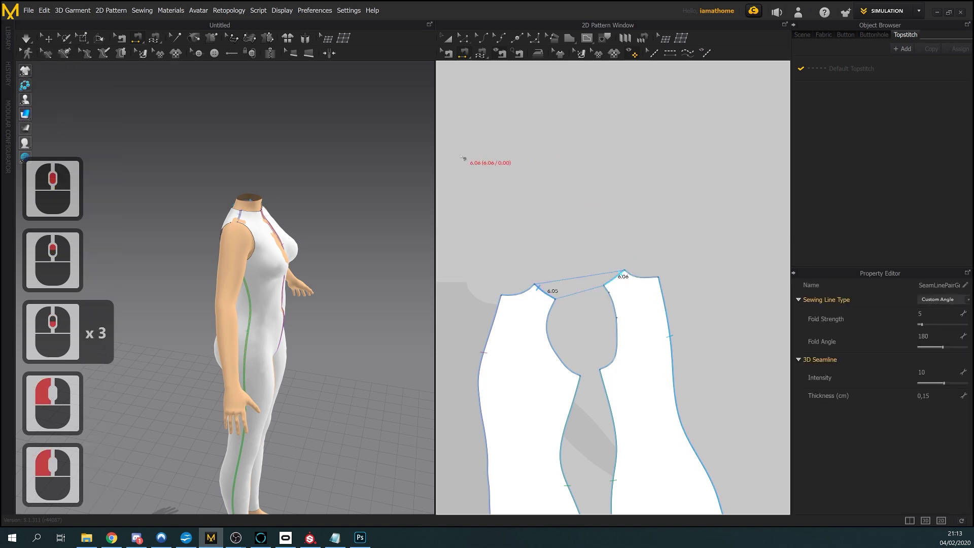
Simulate the garment and pull the fabric over the exposed skin on the avatar's lower right leg and ankle
key(space)
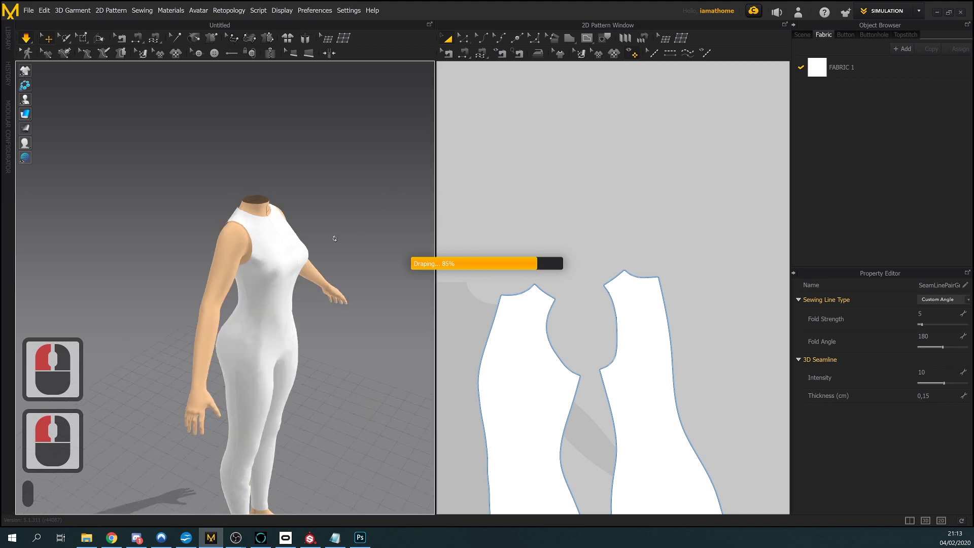
right_drag(335, 238, 279, 209)
middle_drag(308, 347, 285, 225)
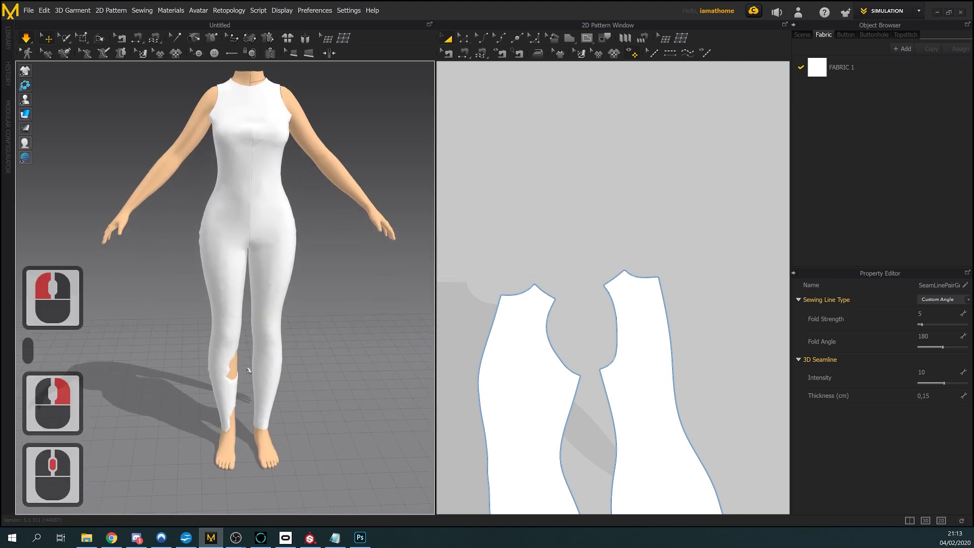
click(233, 400)
drag(232, 417, 270, 427)
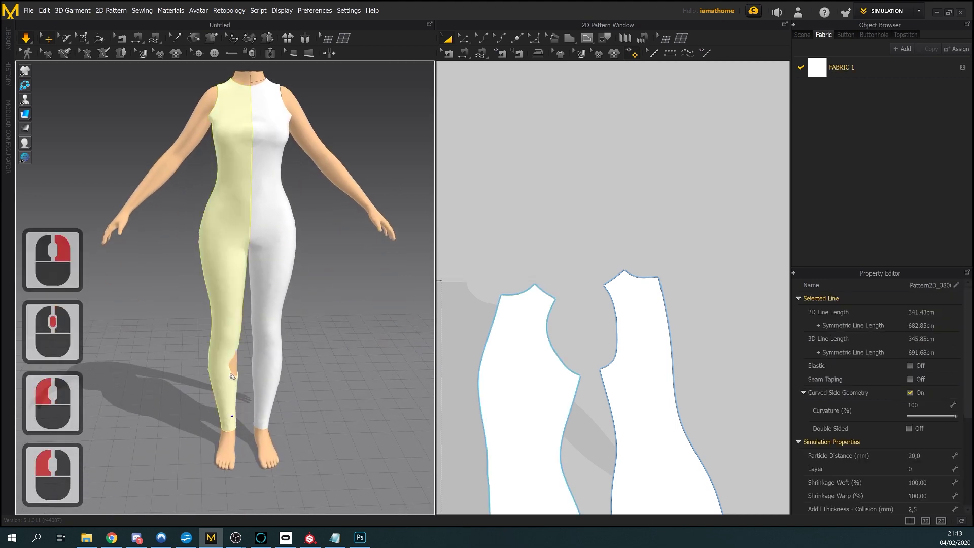
drag(232, 376, 273, 388)
mouse_move(273, 382)
right_down()
mouse_move(114, 374)
mouse_move(274, 382)
right_up()
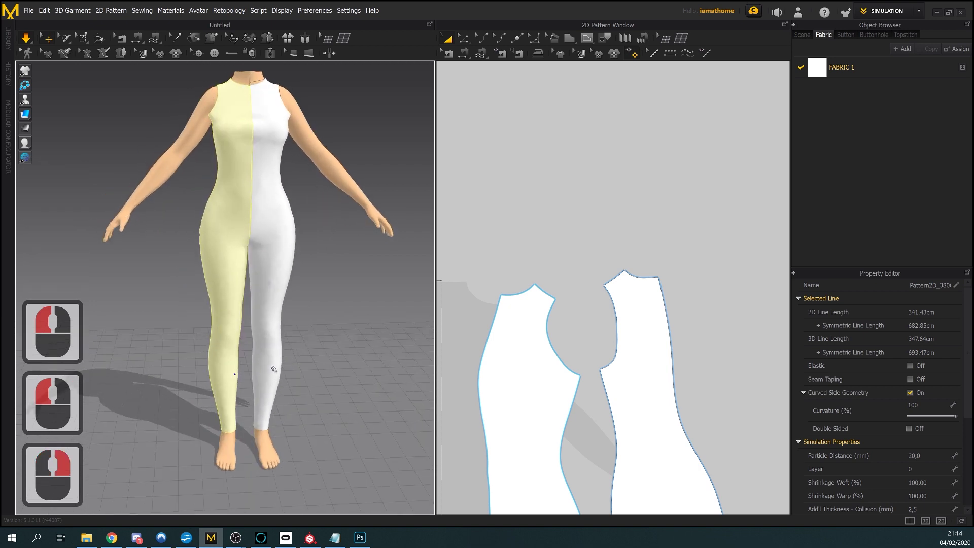
middle_drag(348, 278, 354, 325)
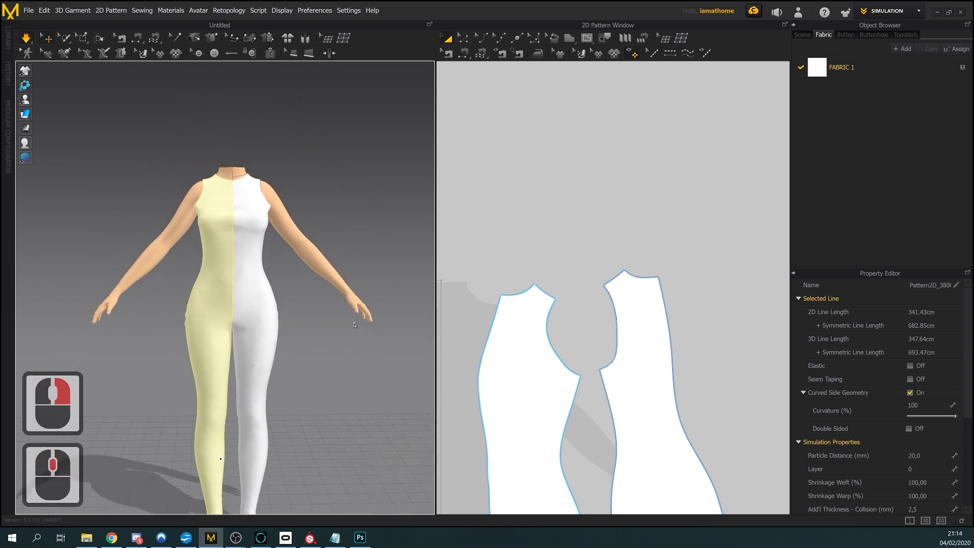
right_drag(357, 304, 335, 246)
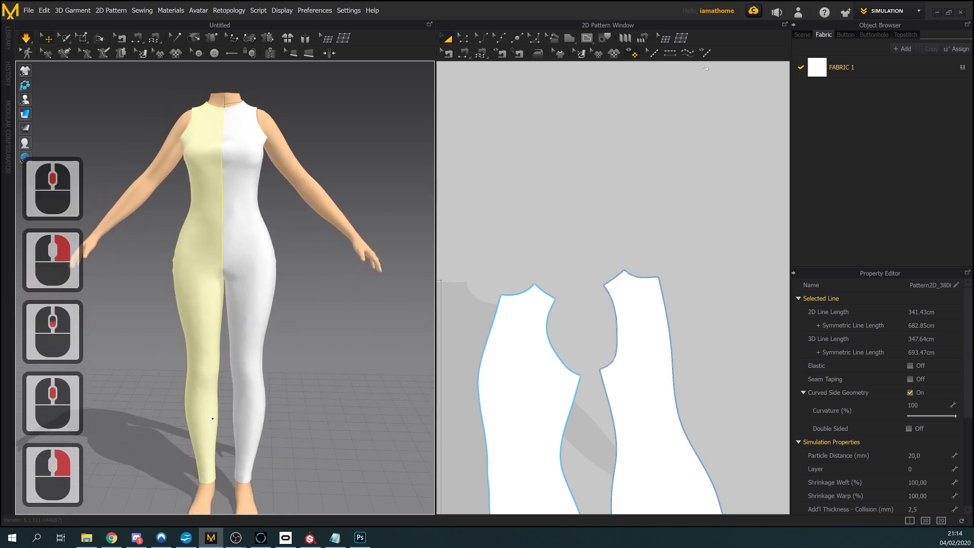
click(852, 69)
click(577, 194)
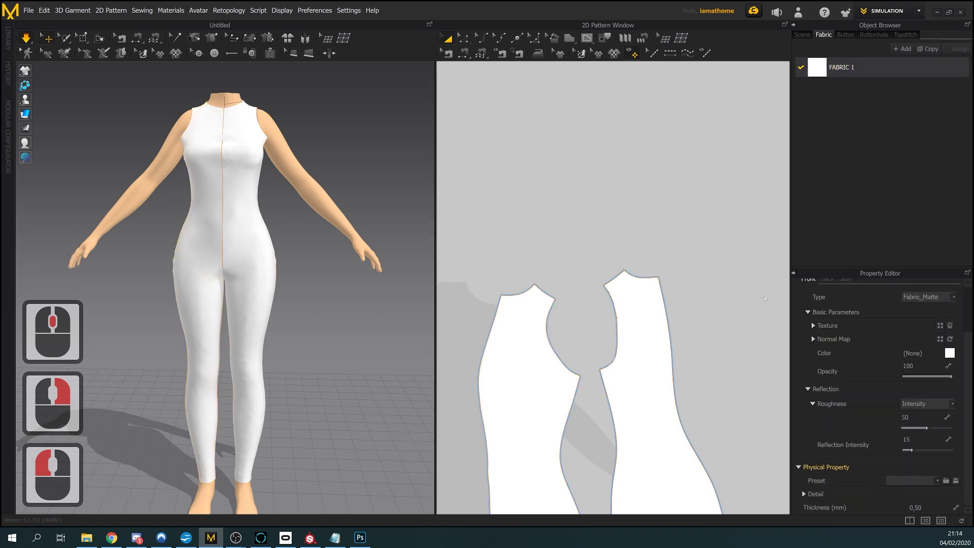
Replace the back pattern's uneven armhole edge with one smooth curve from the shoulder point to the underarm point
scroll(635, 270, up, 2)
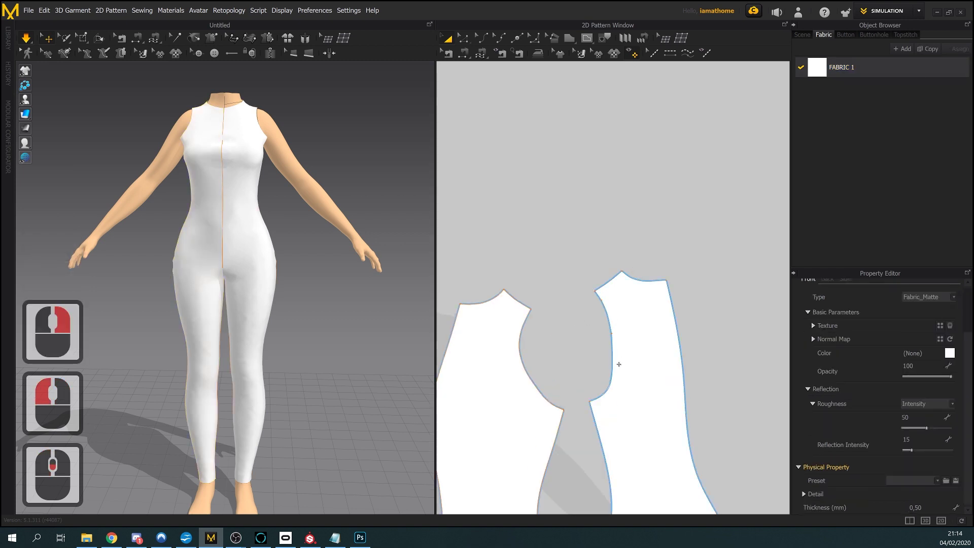
click(534, 38)
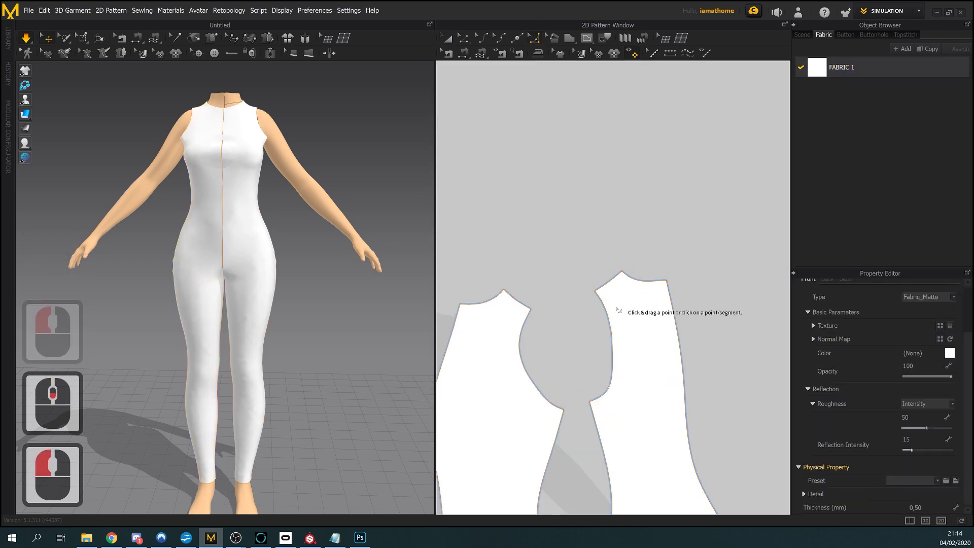
click(598, 291)
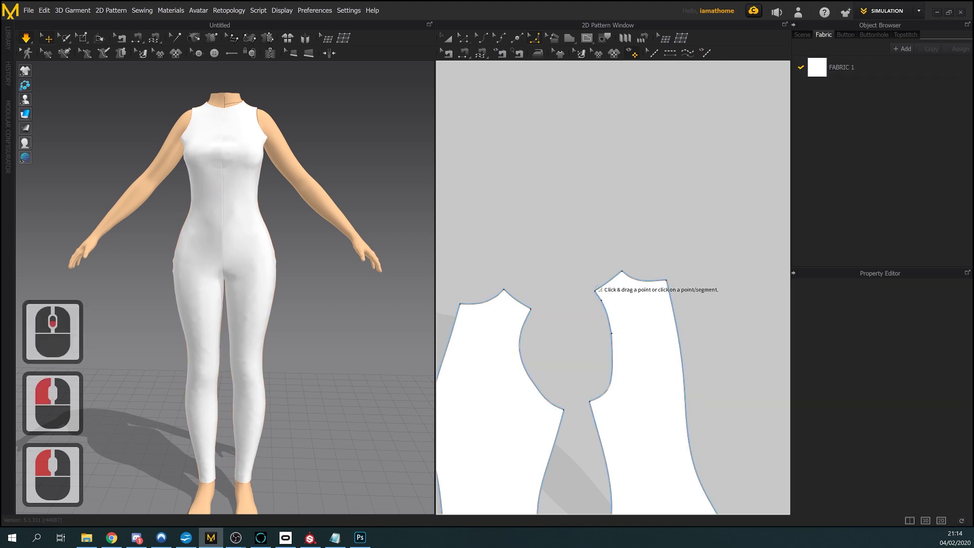
scroll(584, 304, down, 6)
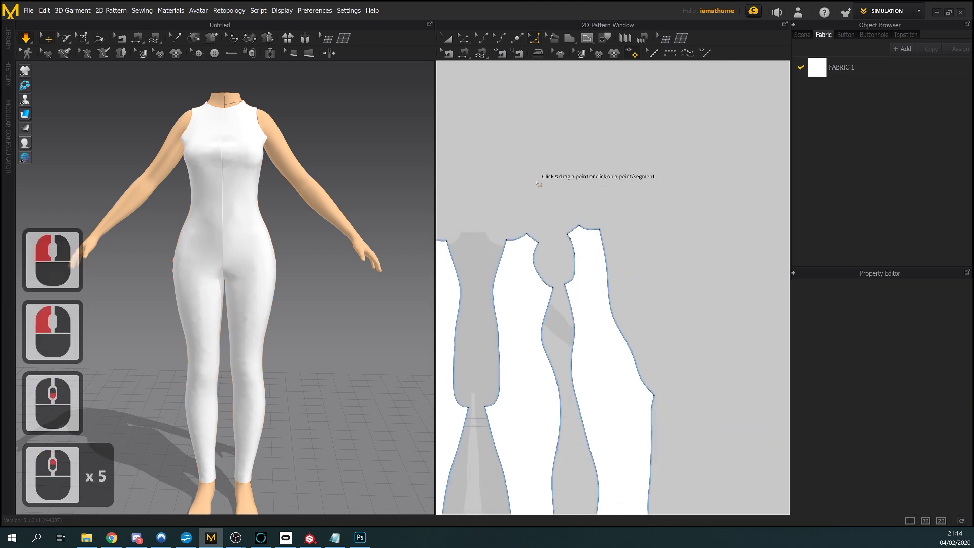
scroll(535, 218, up, 3)
middle_click(534, 223)
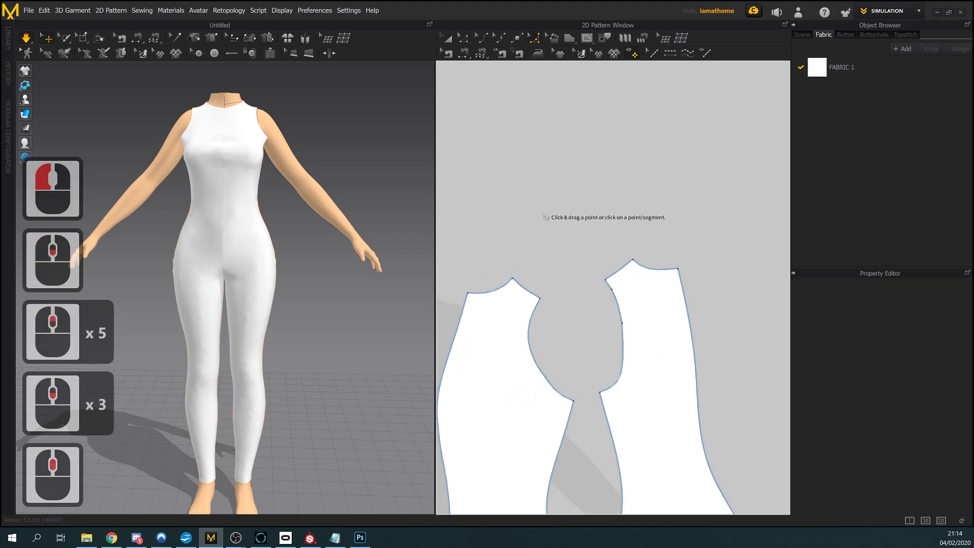
click(607, 283)
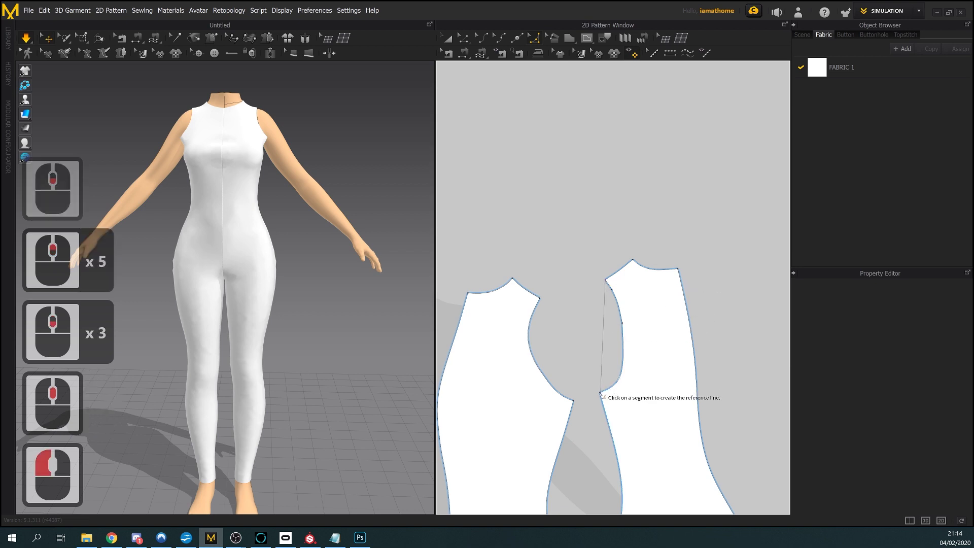
click(601, 394)
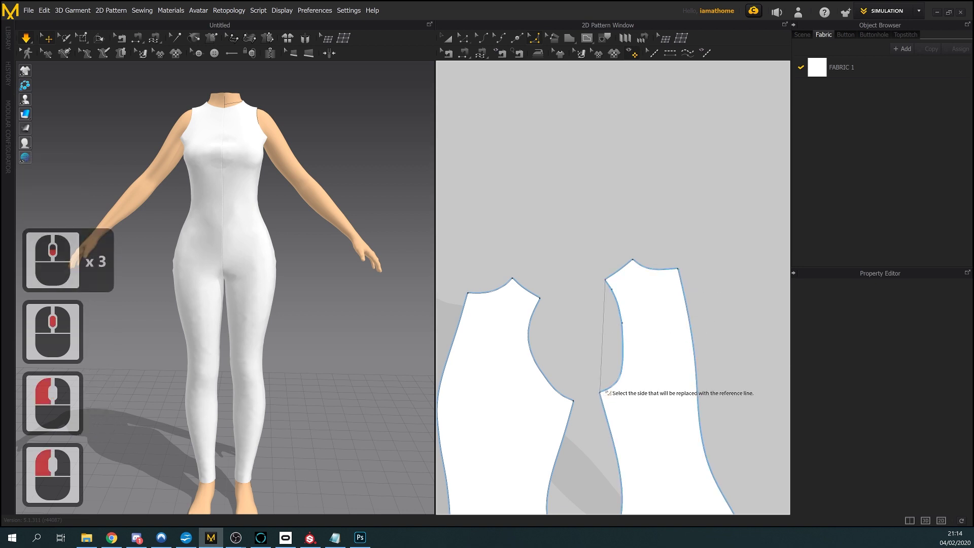
click(624, 349)
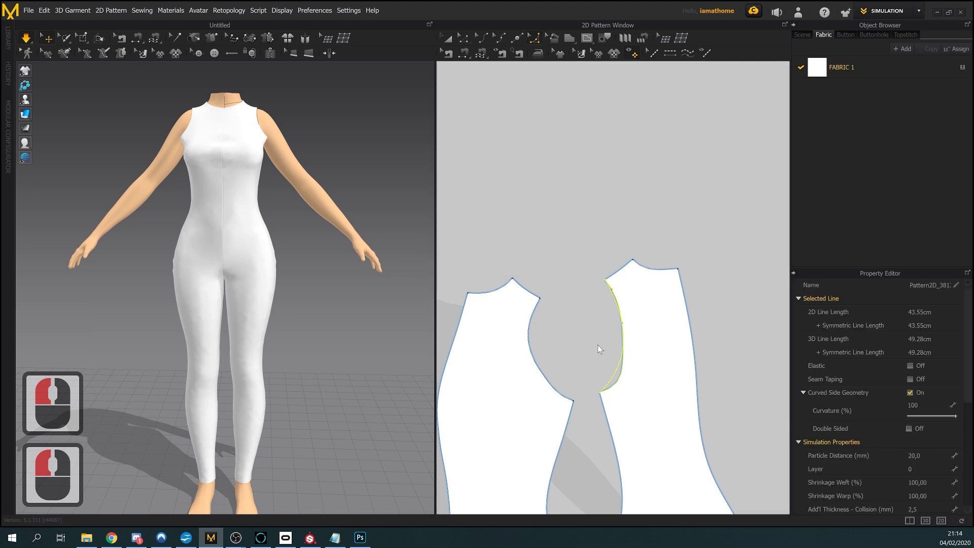
middle_drag(598, 337, 646, 233)
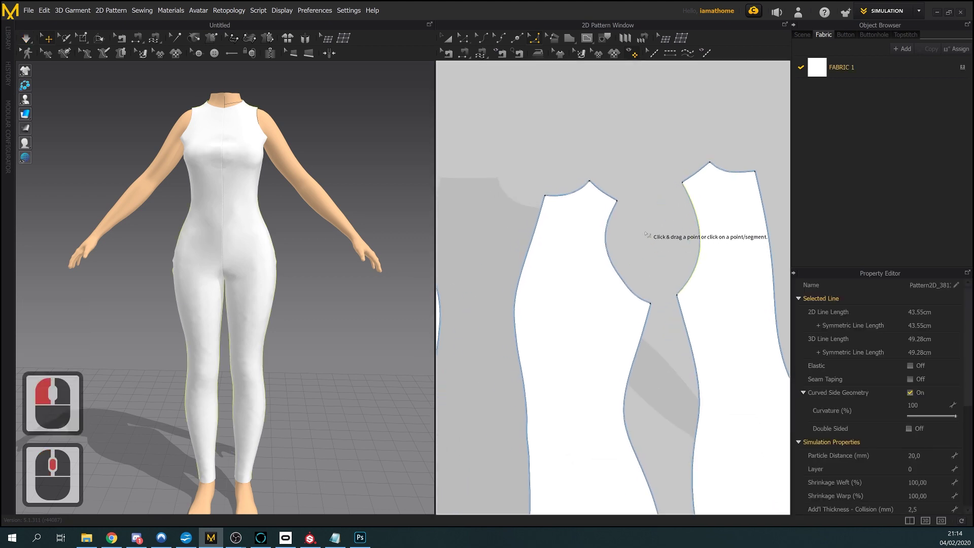
click(647, 243)
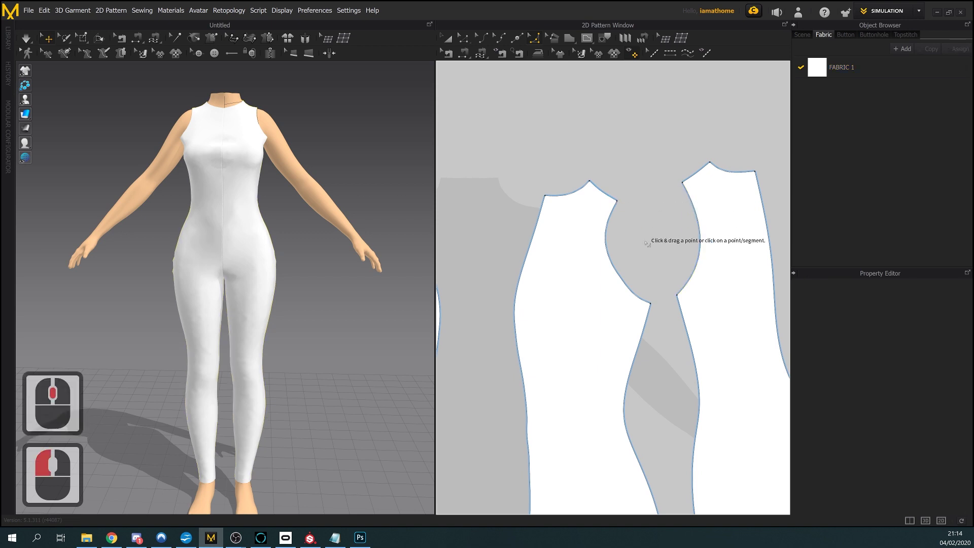
Redraw the front pattern's armhole as a smooth curve between the shoulder and underarm points
click(616, 201)
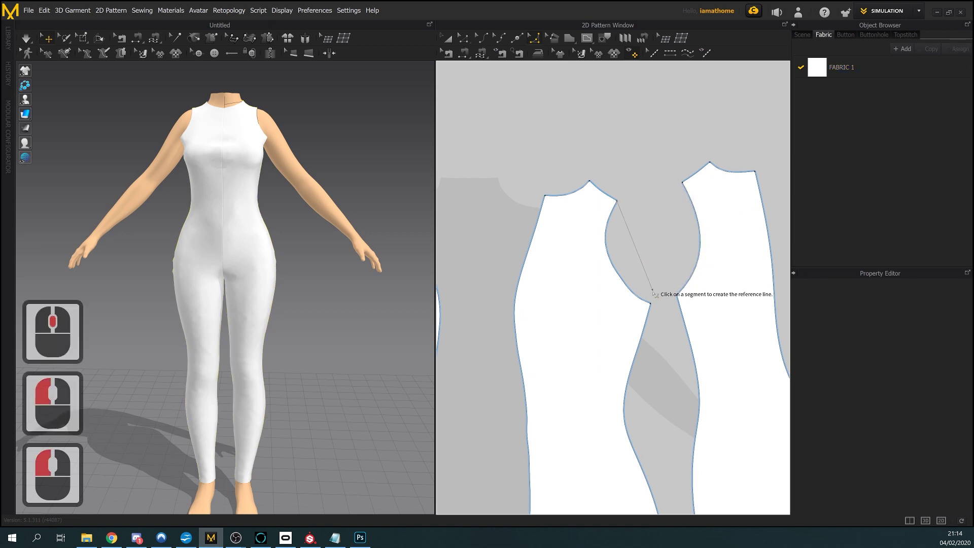
click(651, 302)
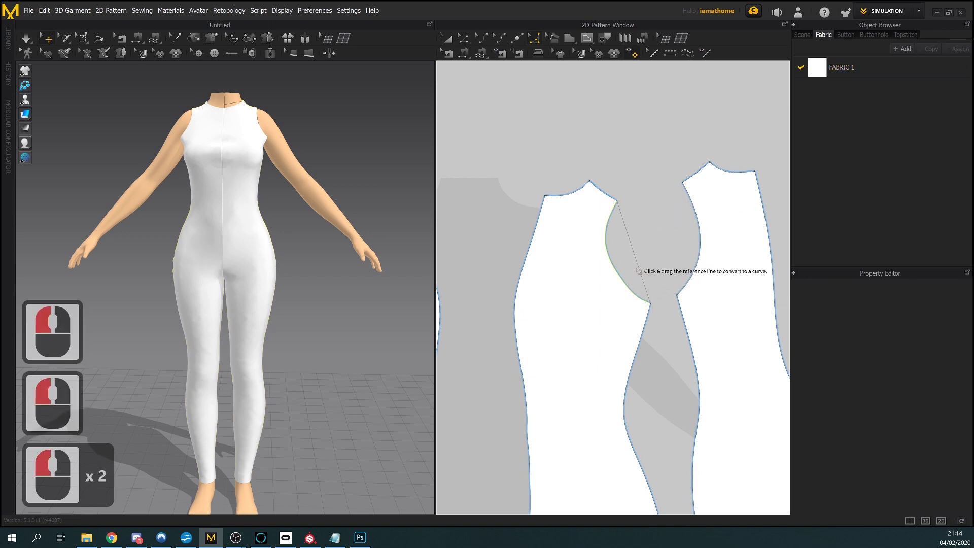
drag(638, 271, 614, 272)
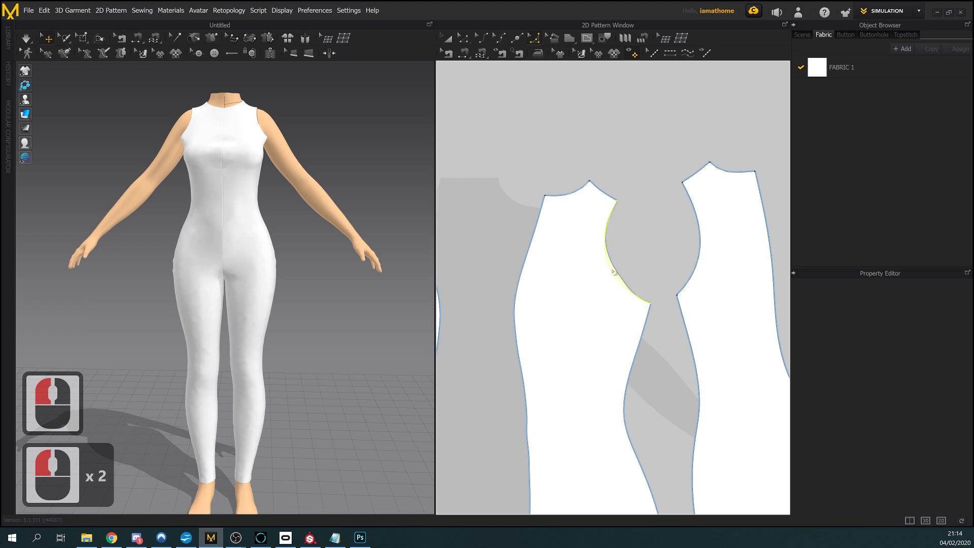
click(653, 277)
Rotate the front pattern to align its ankle hem line with the horizontal axis
scroll(653, 276, down, 3)
middle_drag(653, 276, 652, 96)
scroll(619, 109, down, 2)
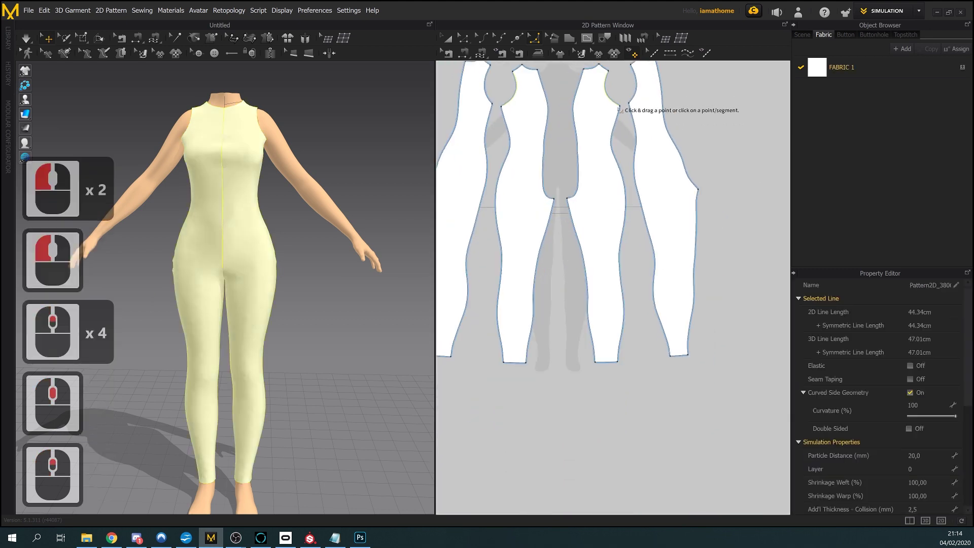
middle_drag(614, 182, 642, 228)
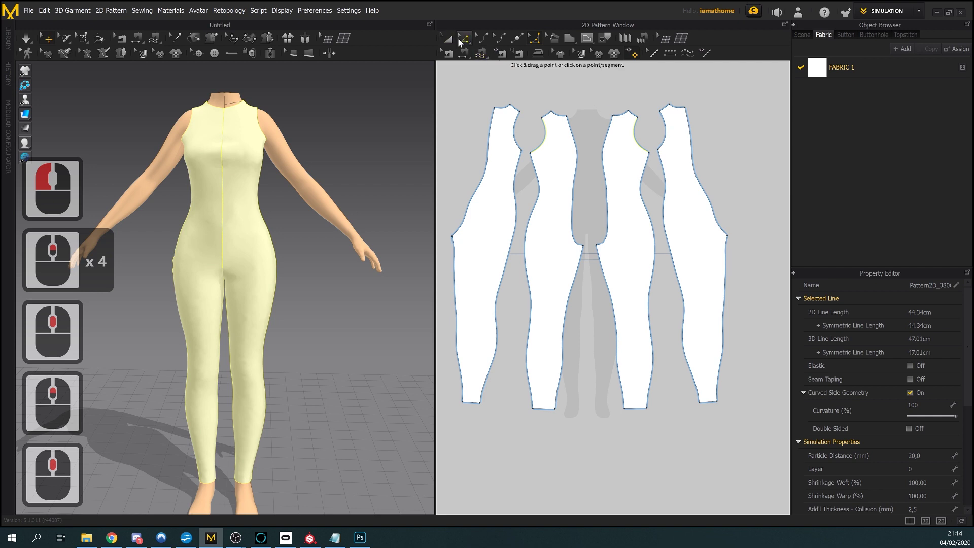
click(448, 39)
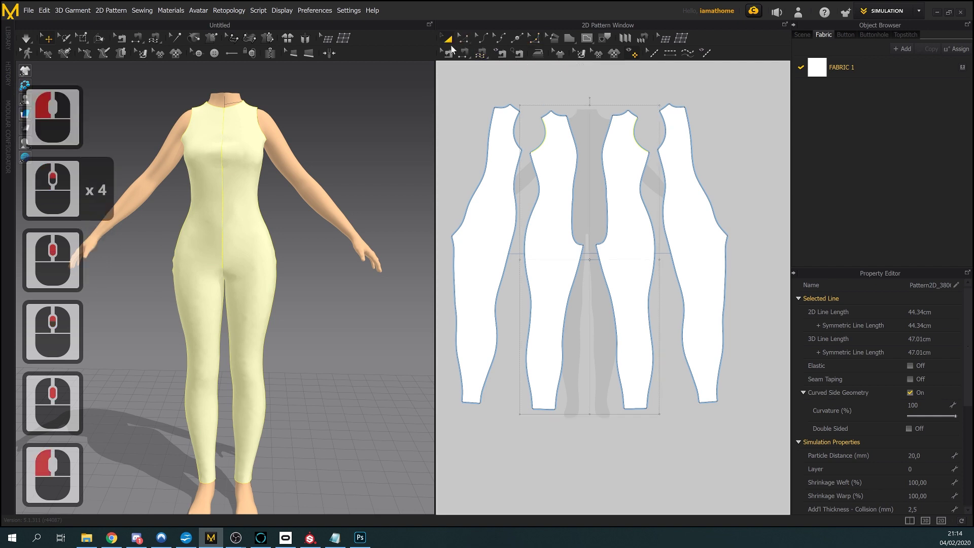
click(639, 391)
right_click(641, 405)
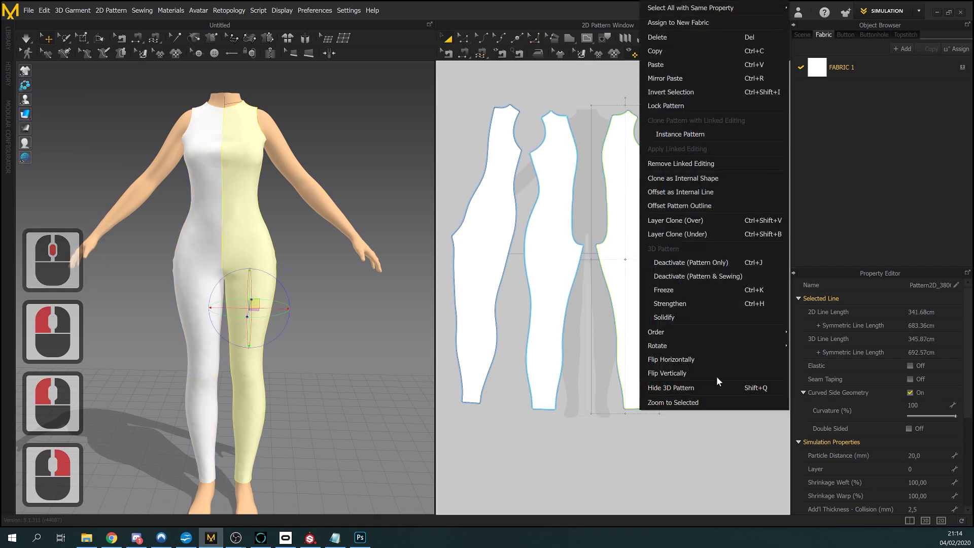
mouse_move(737, 350)
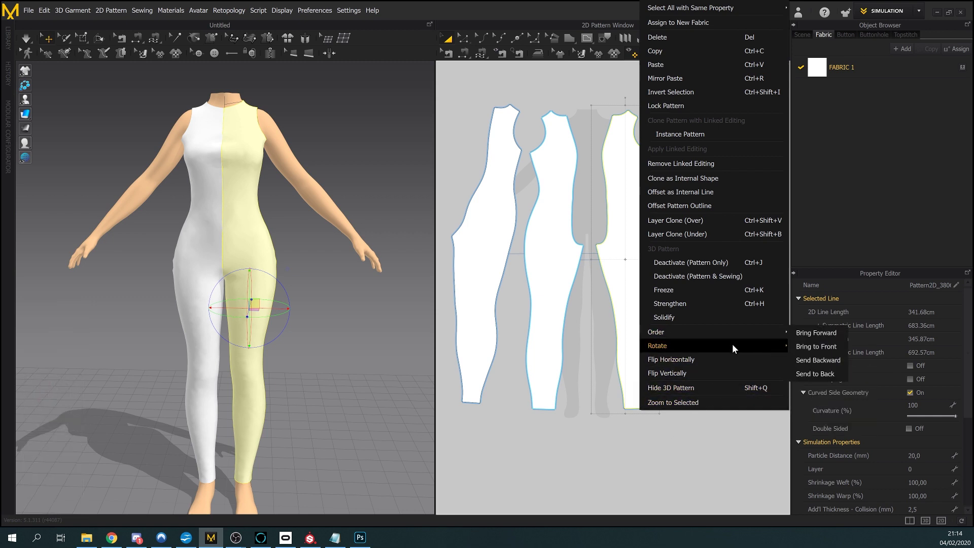
click(825, 402)
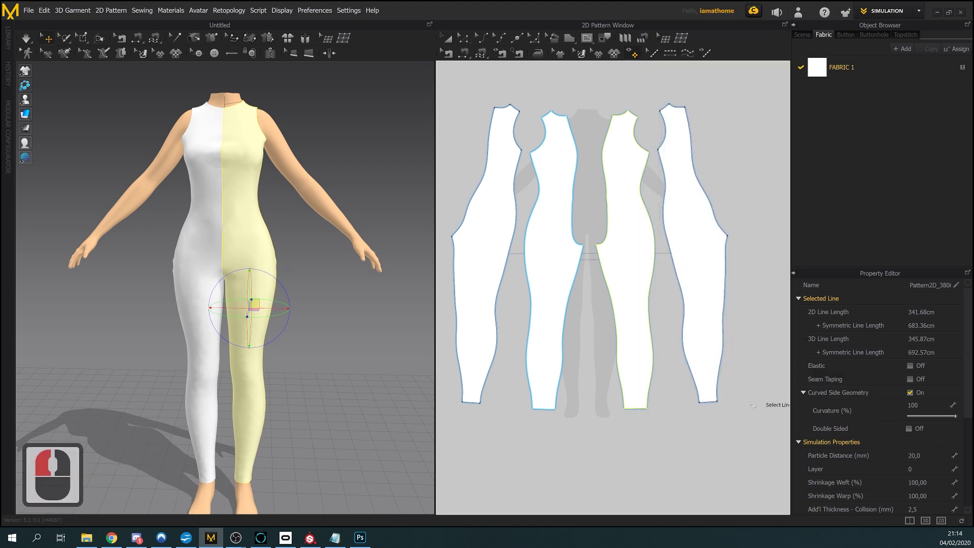
click(641, 414)
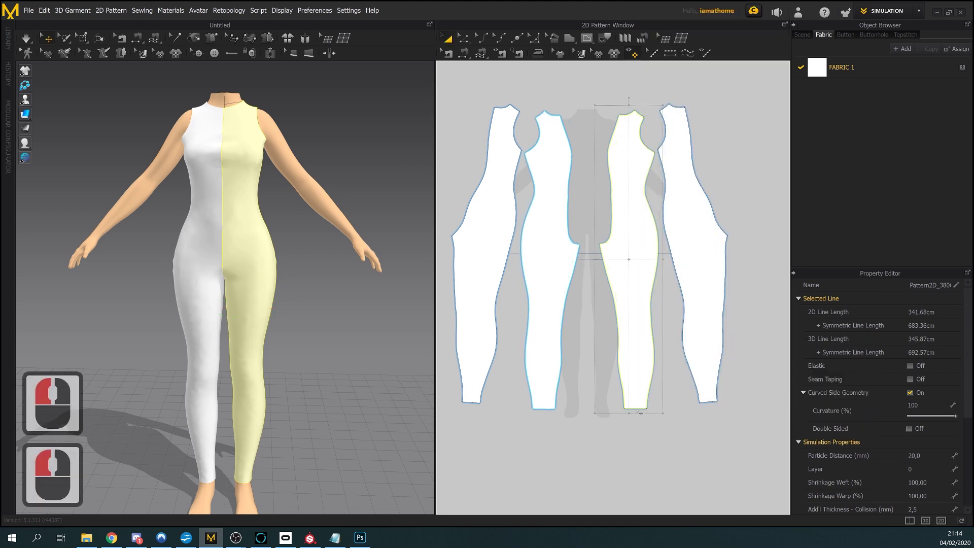
Rotate the back pattern to align its ankle hem line with the horizontal axis, and shift it away from the front pattern
click(698, 373)
right_click(710, 372)
mouse_move(787, 334)
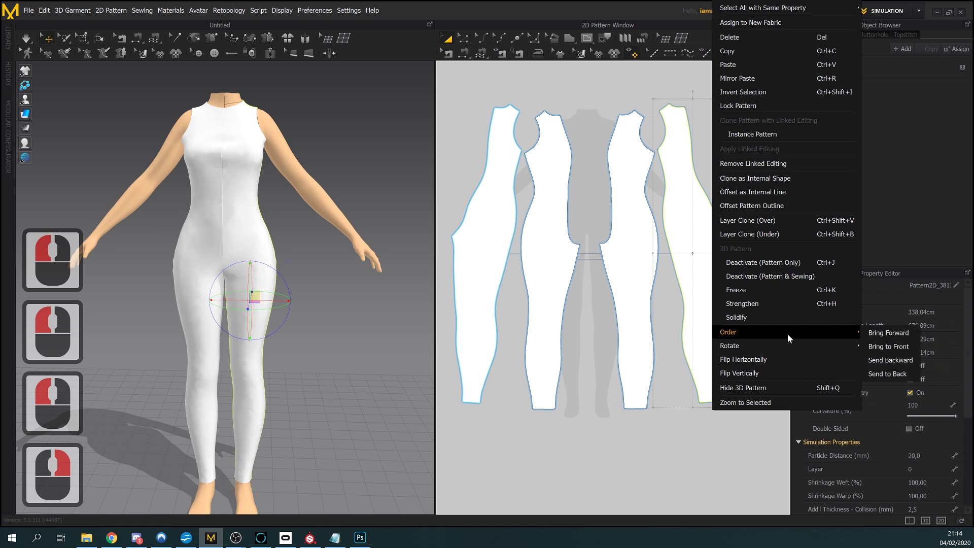
mouse_move(815, 351)
click(887, 401)
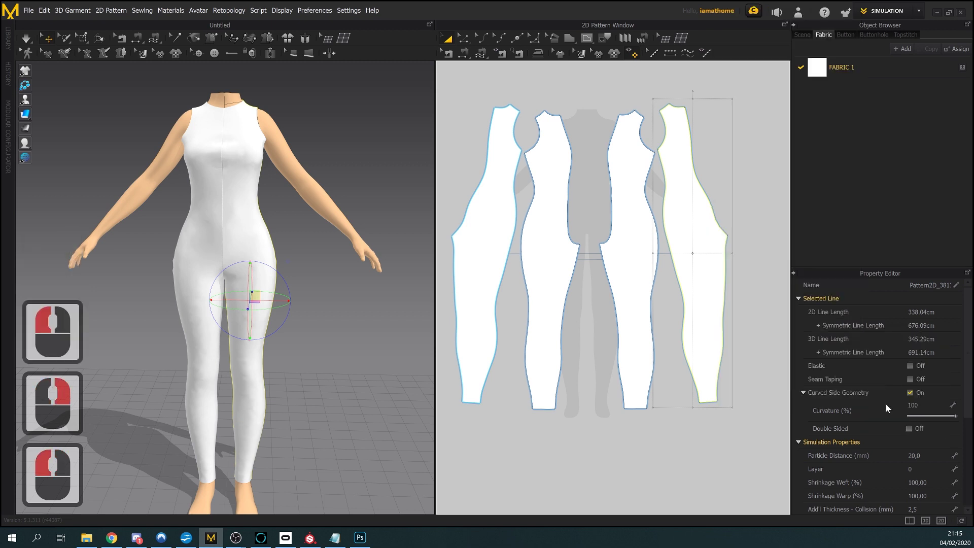
click(703, 362)
click(589, 355)
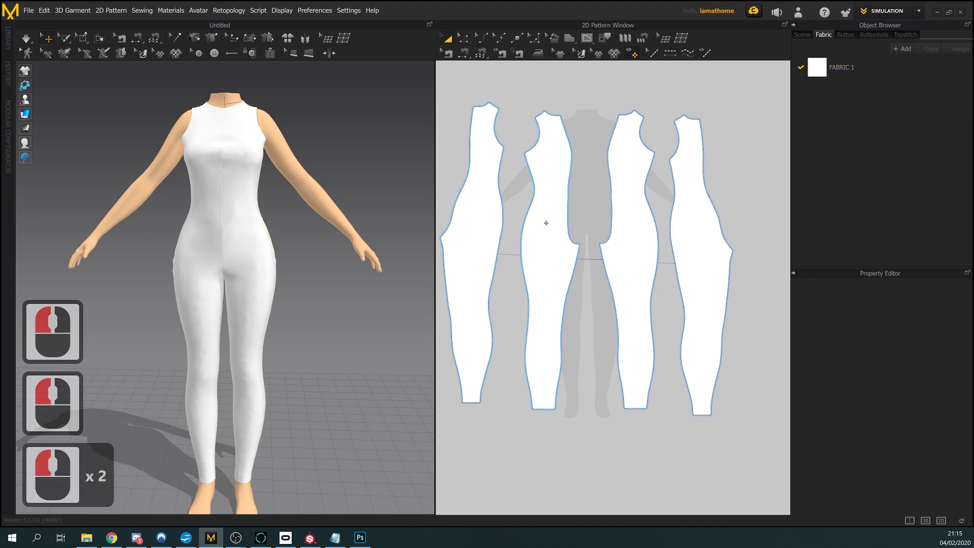
Apply the Trim_Full_Grain_Leather physical preset to FABRIC 1 and run the simulation on the bodysuit
middle_drag(347, 226, 355, 224)
right_drag(355, 224, 349, 222)
scroll(349, 221, up, 2)
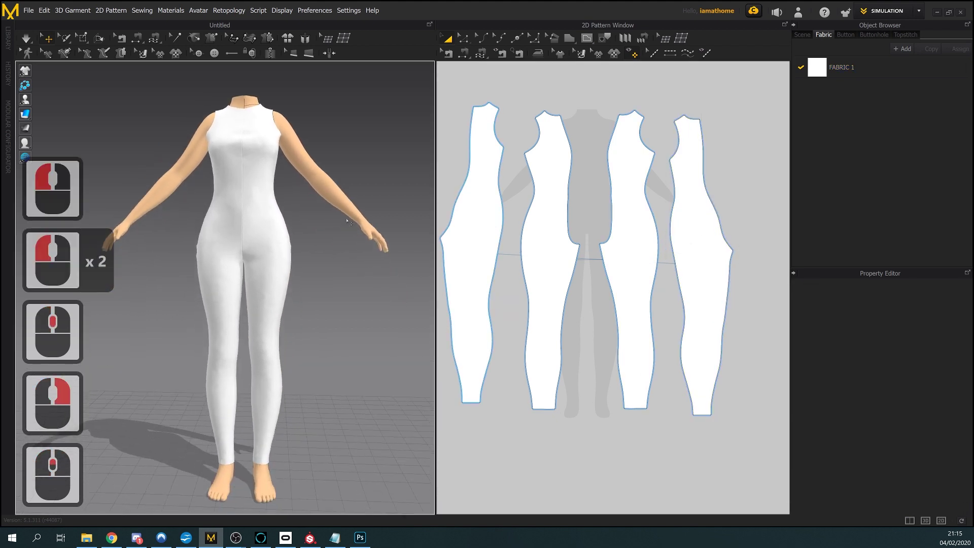
middle_click(351, 222)
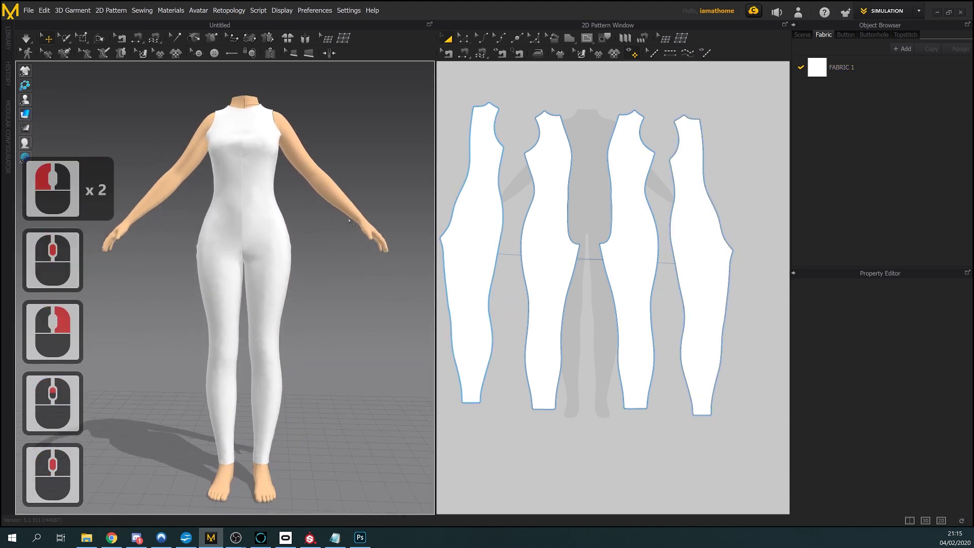
click(872, 63)
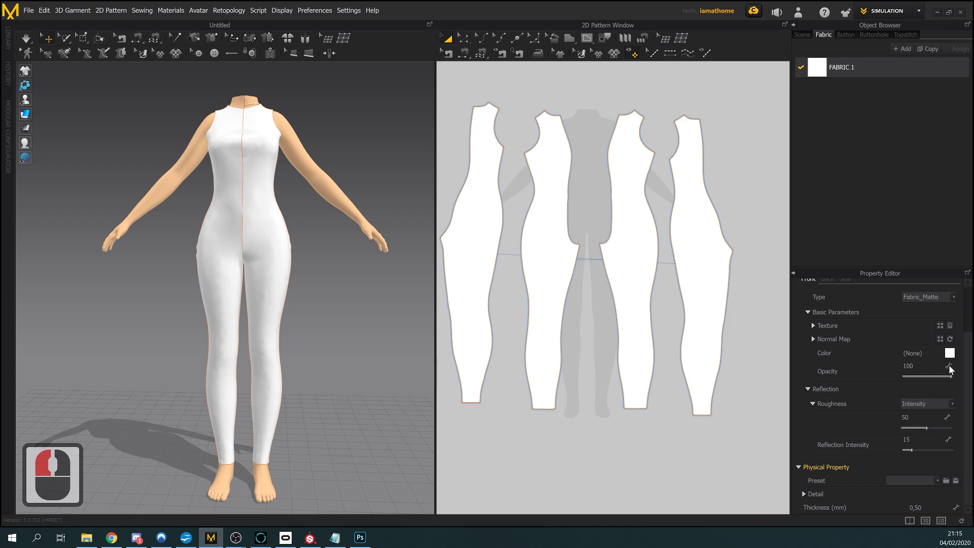
double_click(919, 479)
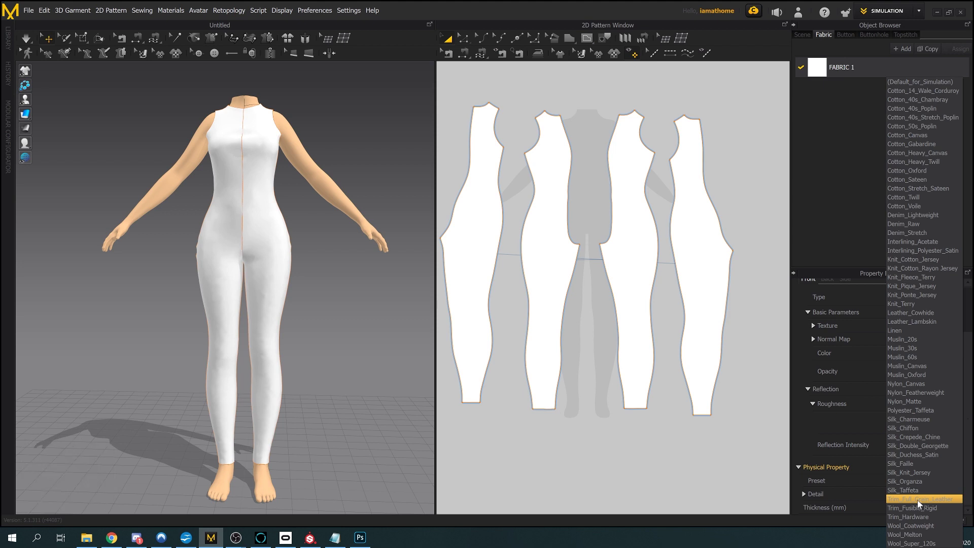
click(917, 500)
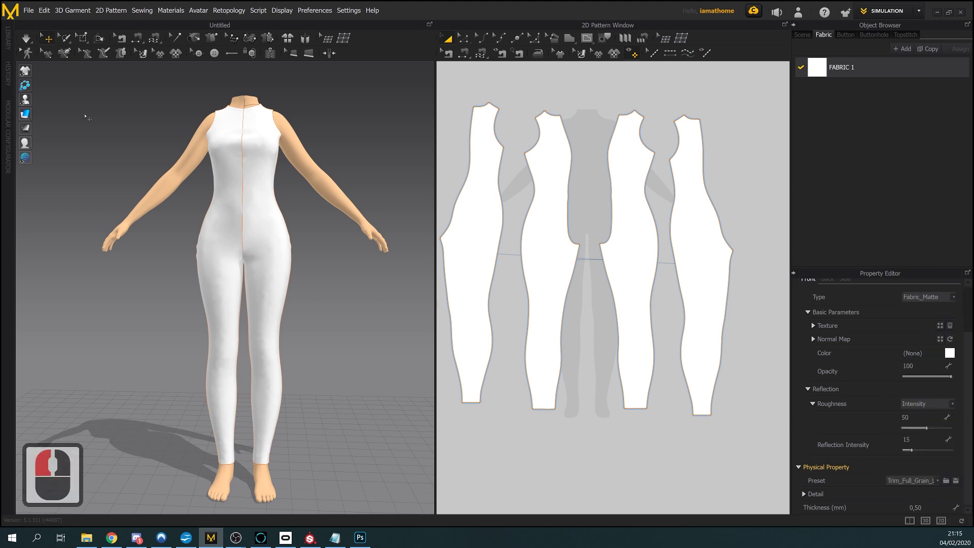
click(26, 38)
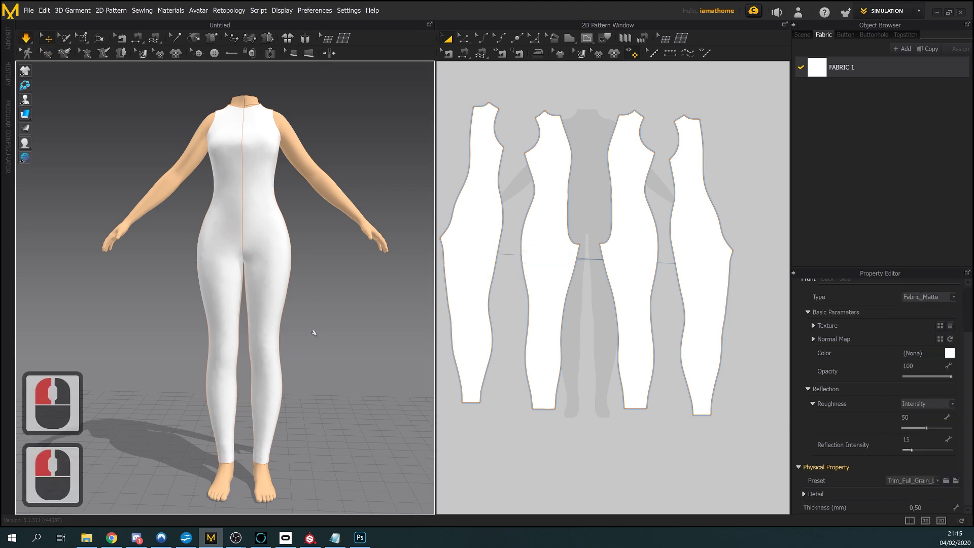
middle_drag(315, 333, 330, 348)
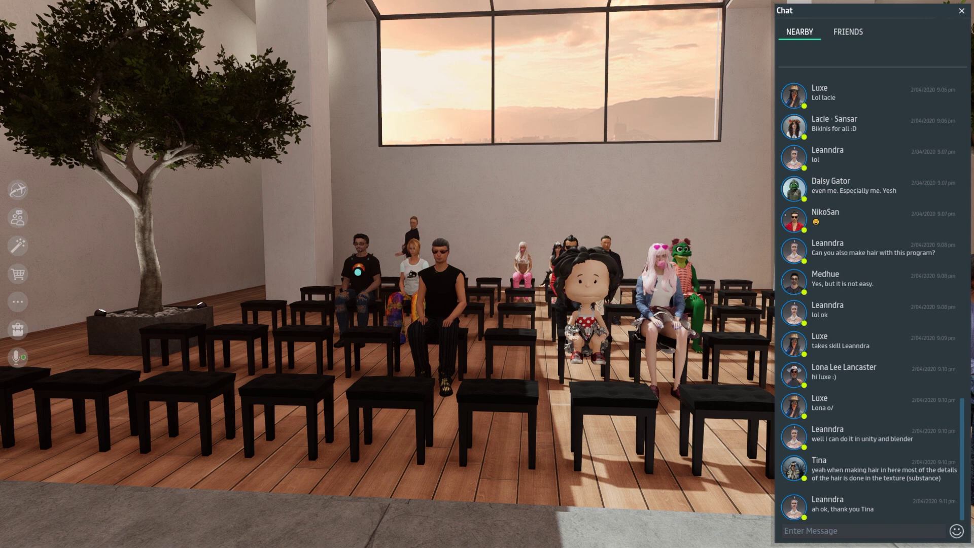
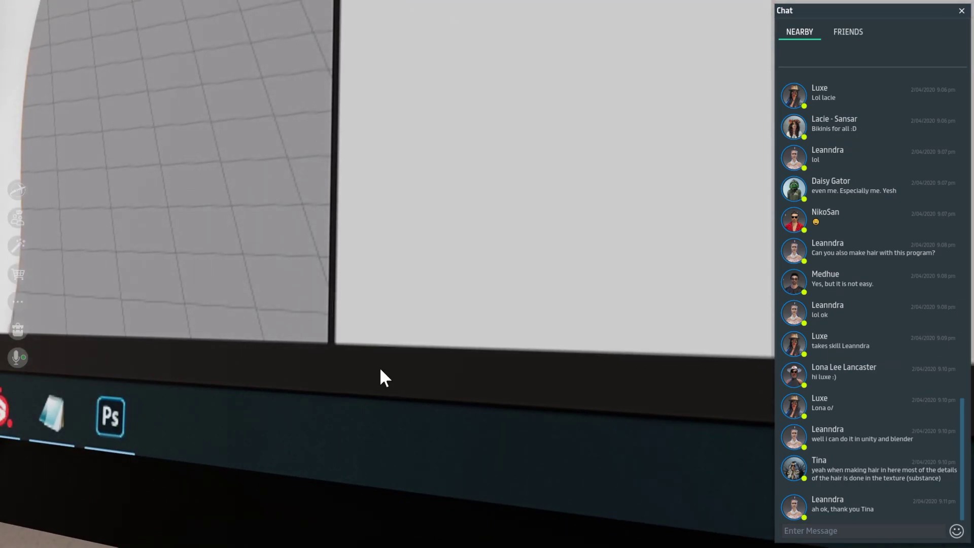
scroll(380, 378, down, 3)
scroll(409, 385, down, 5)
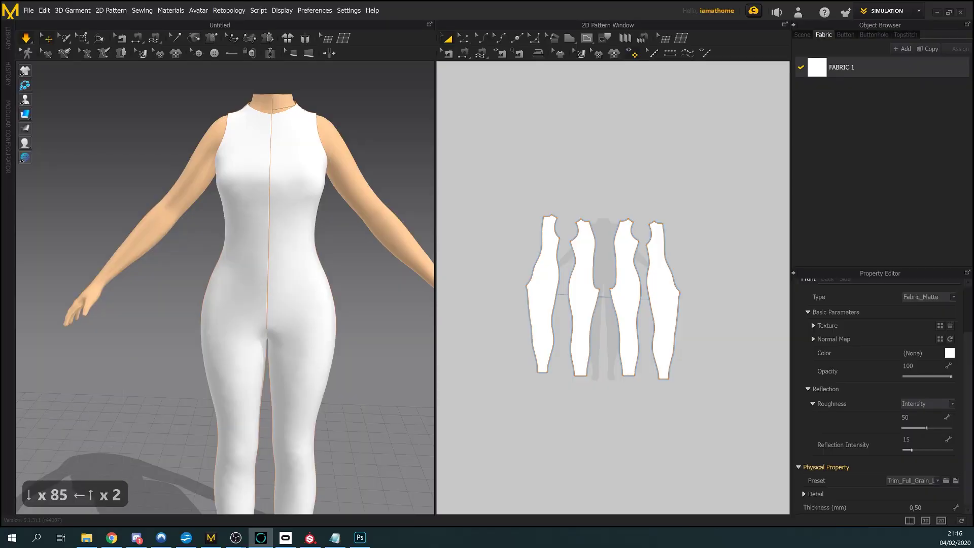
key(Up)
key(Down)
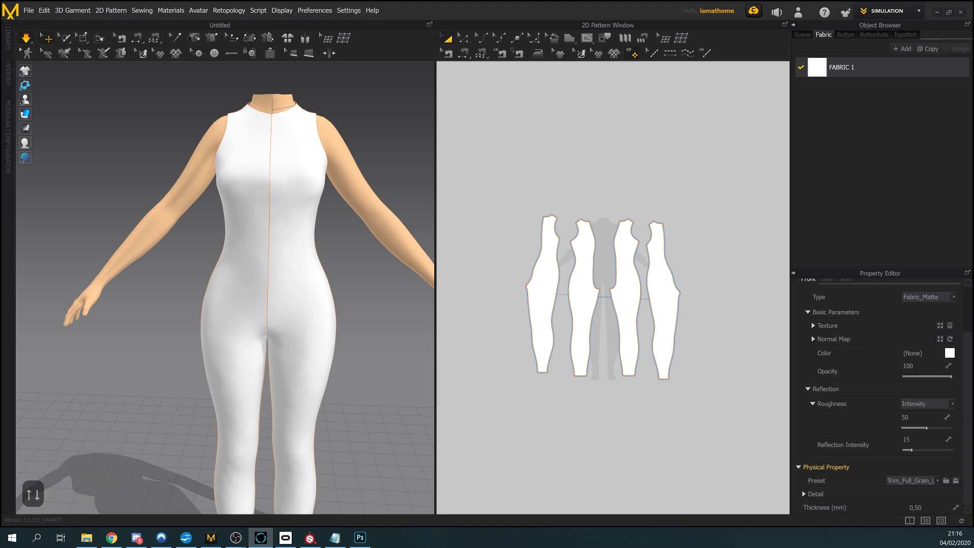
key(e)
key(e)
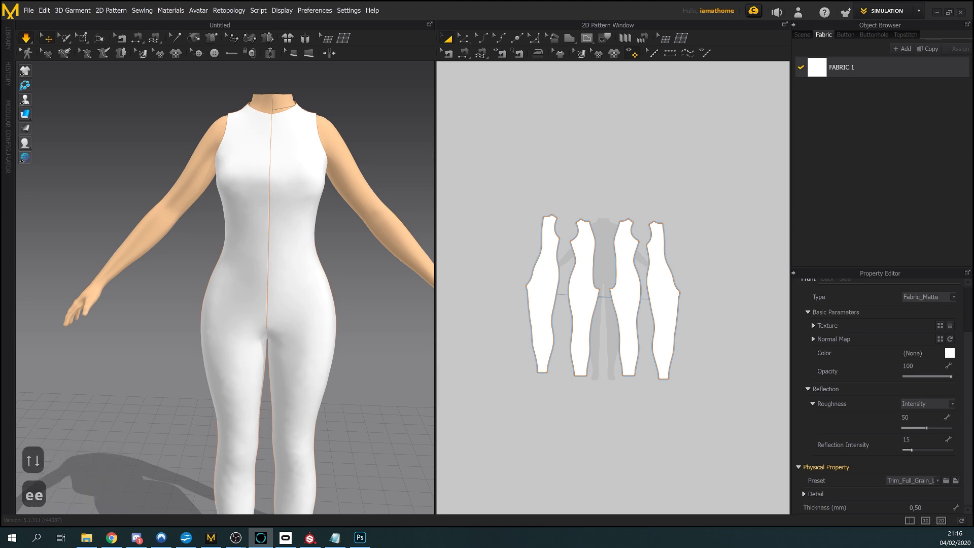
right_click(269, 284)
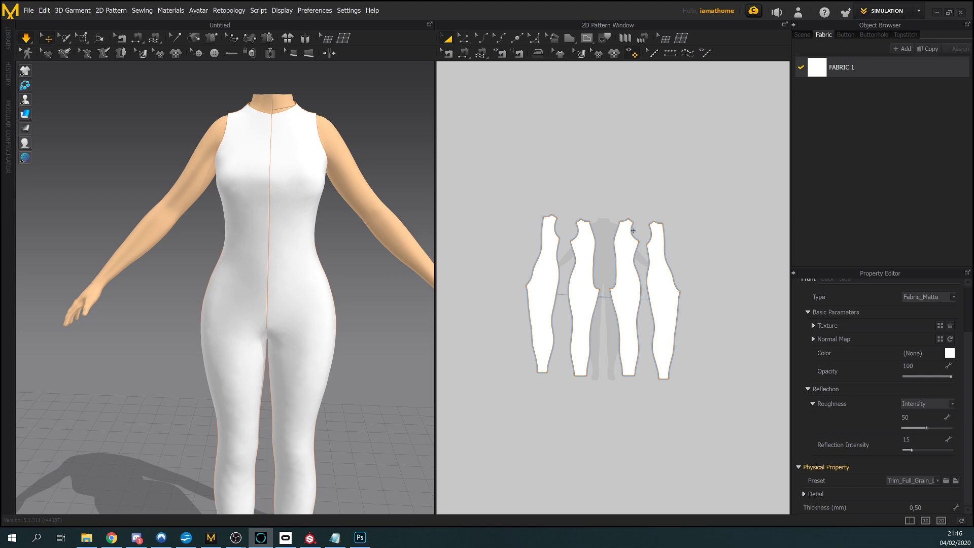
scroll(239, 213, up, 4)
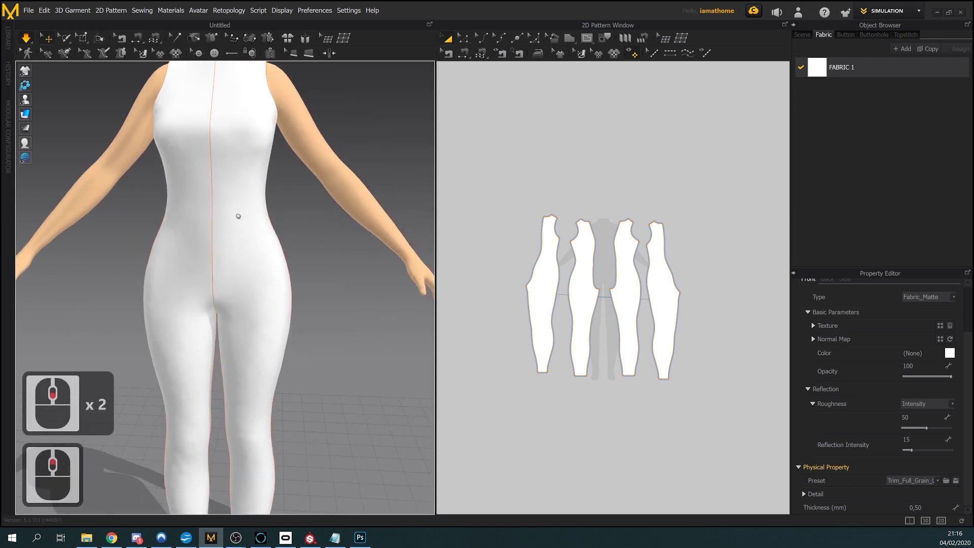
Add the outfit picture a9d195024cb062ffc991701fb1263824.jpg from the lesson4 folder as a background image in the 2D pattern area
middle_drag(447, 145, 467, 150)
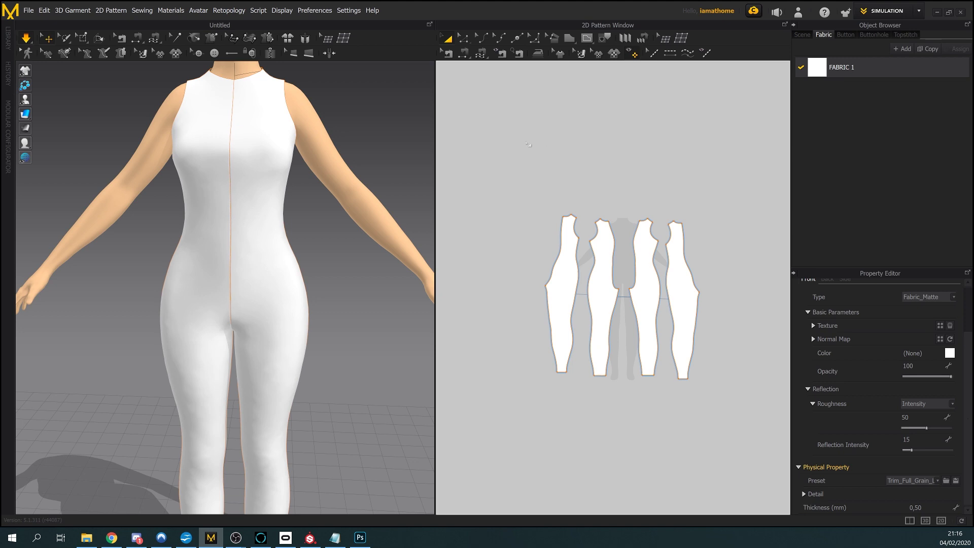
right_click(508, 121)
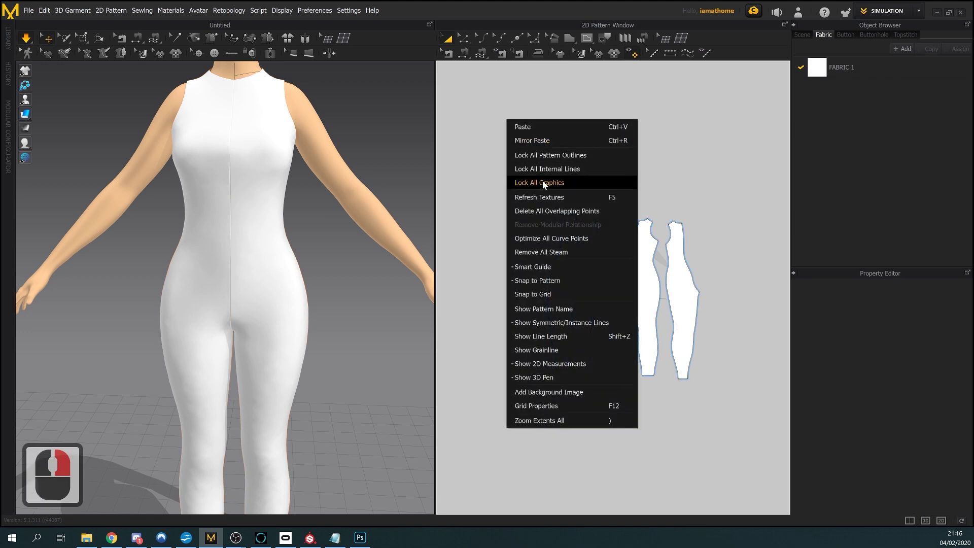
click(567, 394)
click(558, 90)
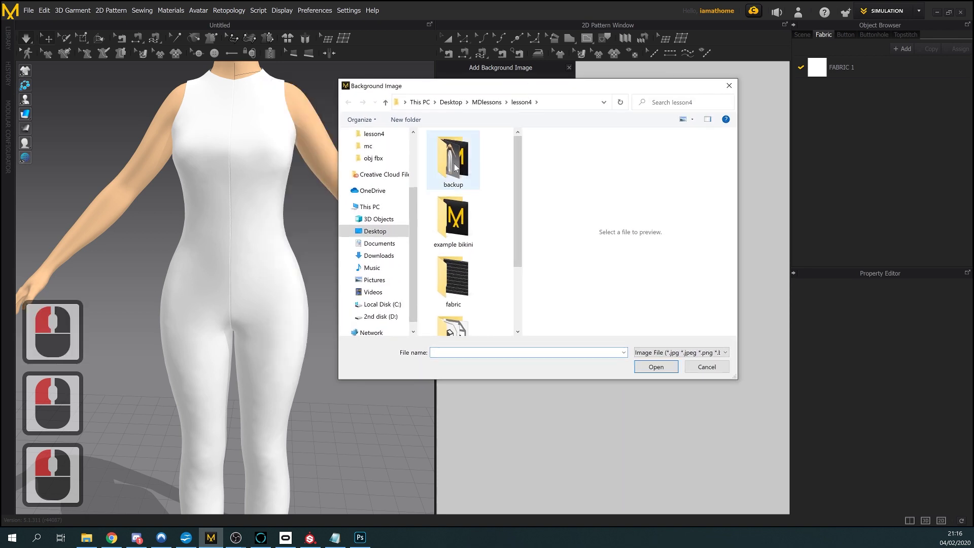
scroll(505, 300, down, 5)
click(453, 287)
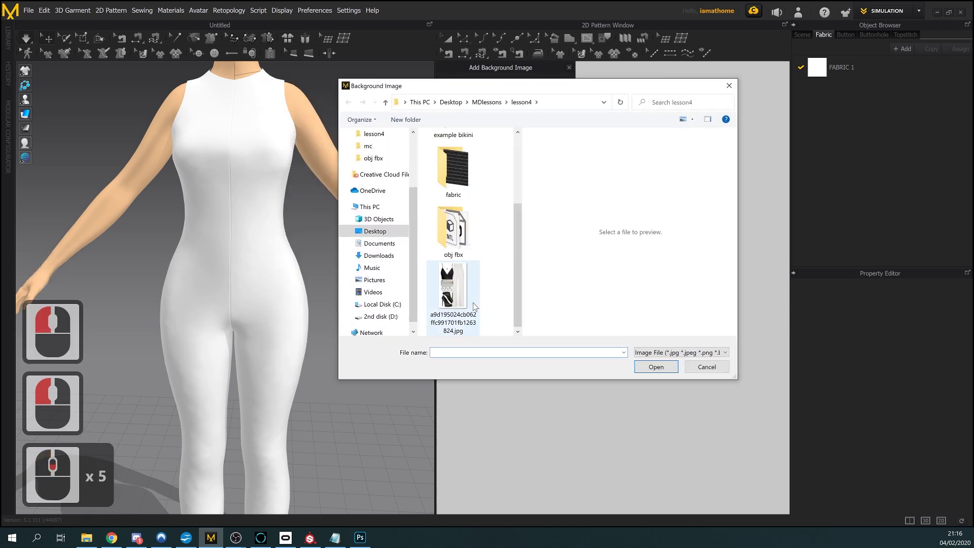
click(642, 367)
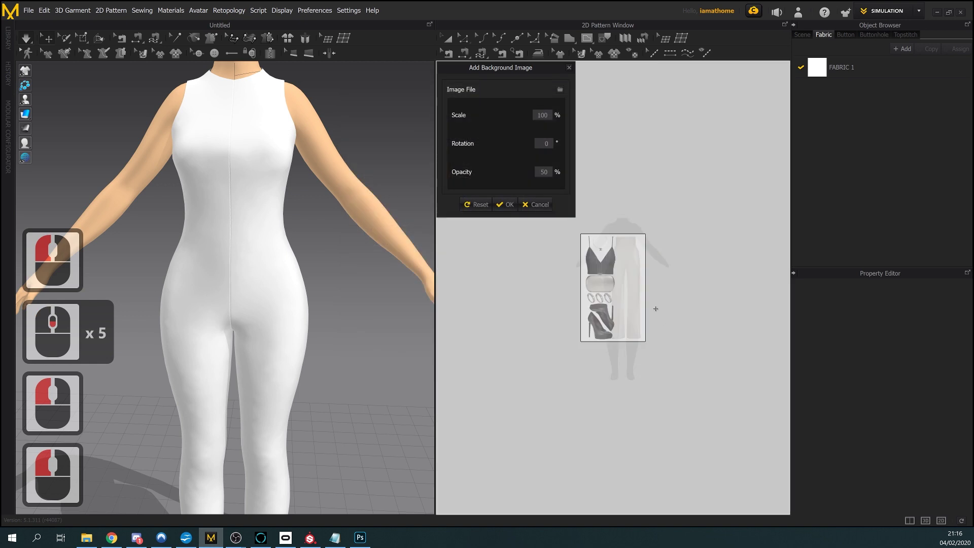
Place the background image above the avatar silhouette and set its opacity to 100%
drag(653, 306, 621, 132)
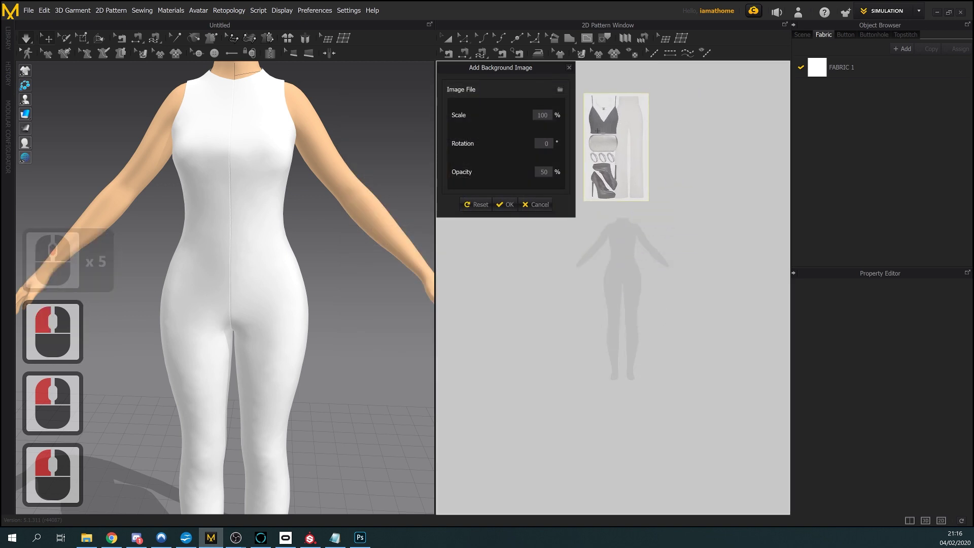
double_click(544, 172)
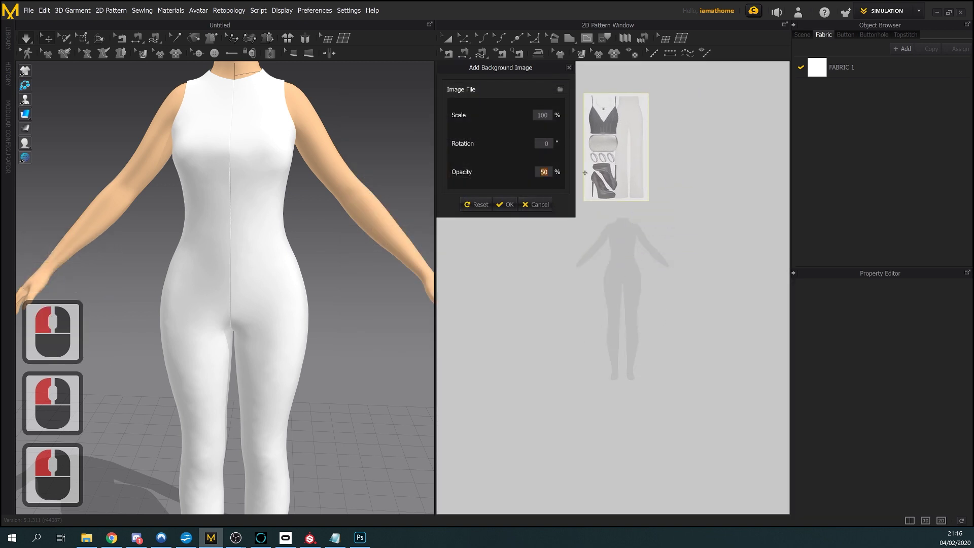
text(100)
key(Return)
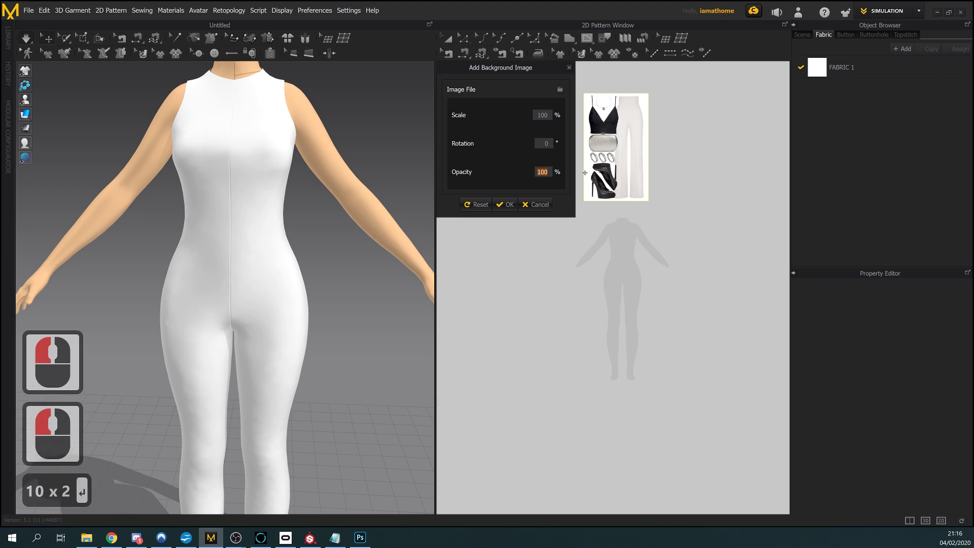
click(508, 205)
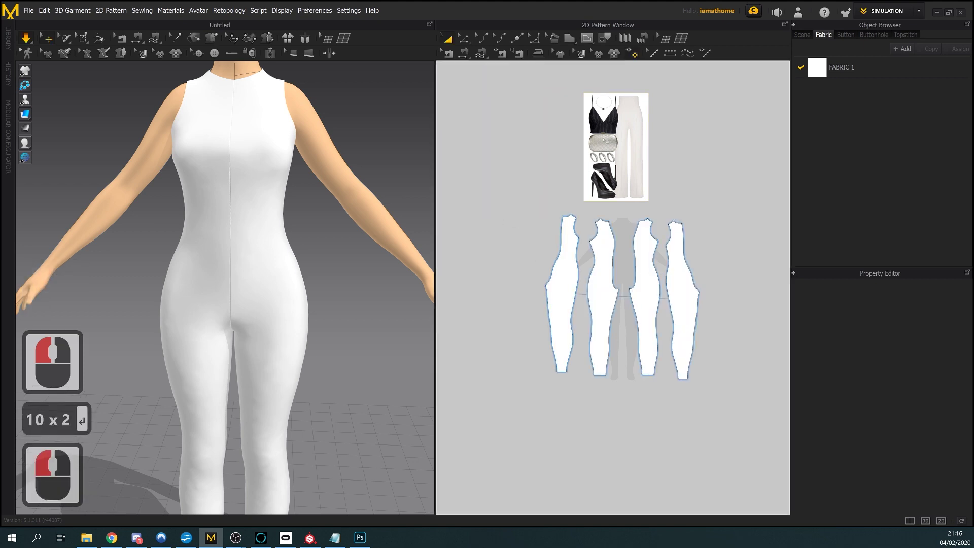
Show the 2D grid over the outfit picture and turn it off again
right_click(685, 169)
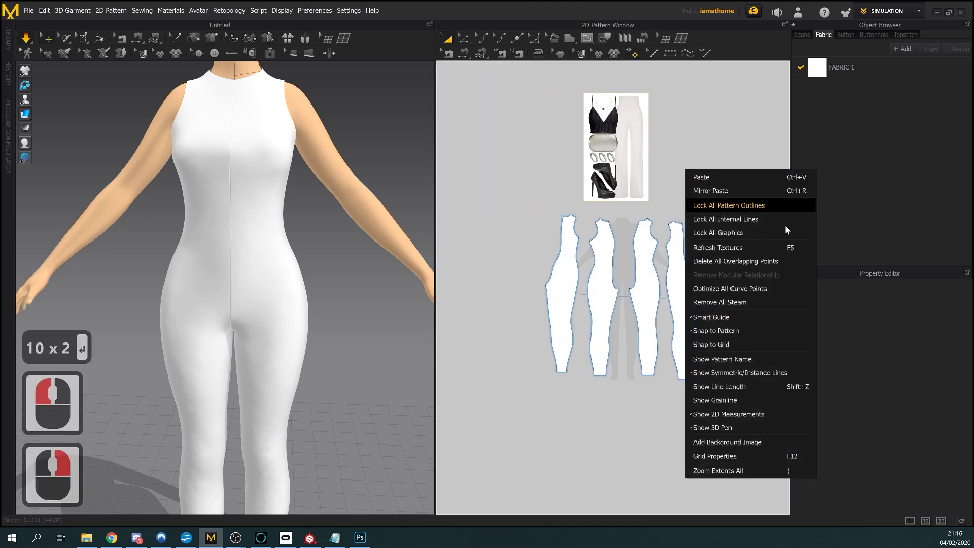
click(724, 455)
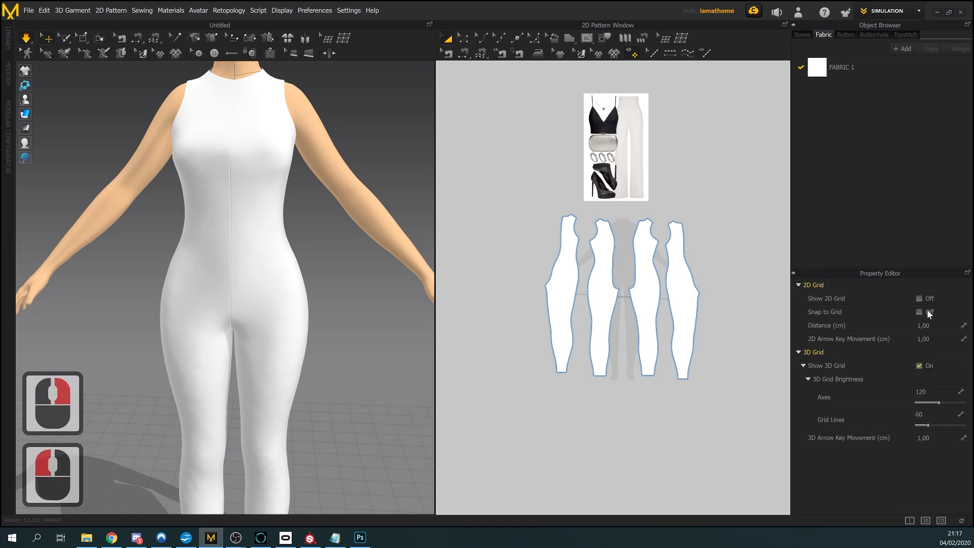
click(919, 299)
scroll(658, 117, up, 10)
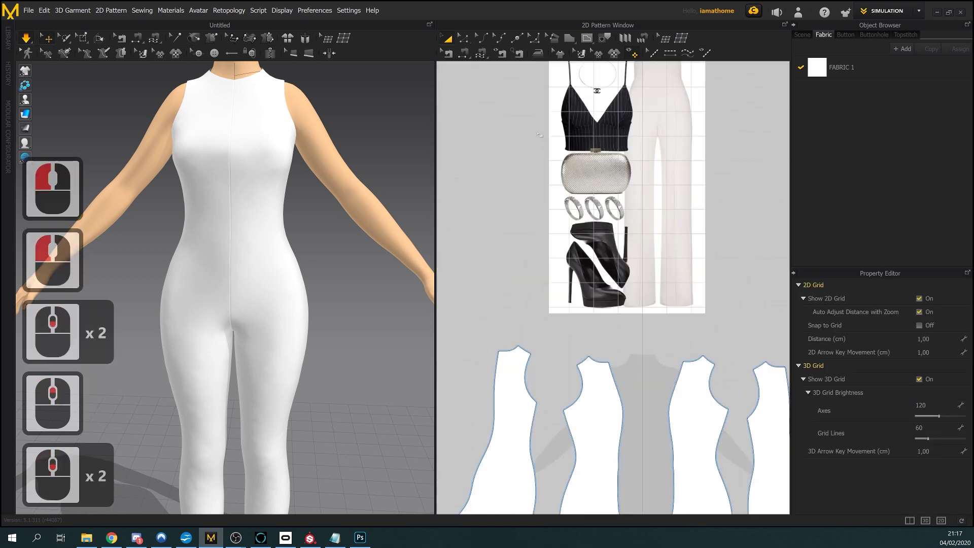
scroll(692, 242, down, 3)
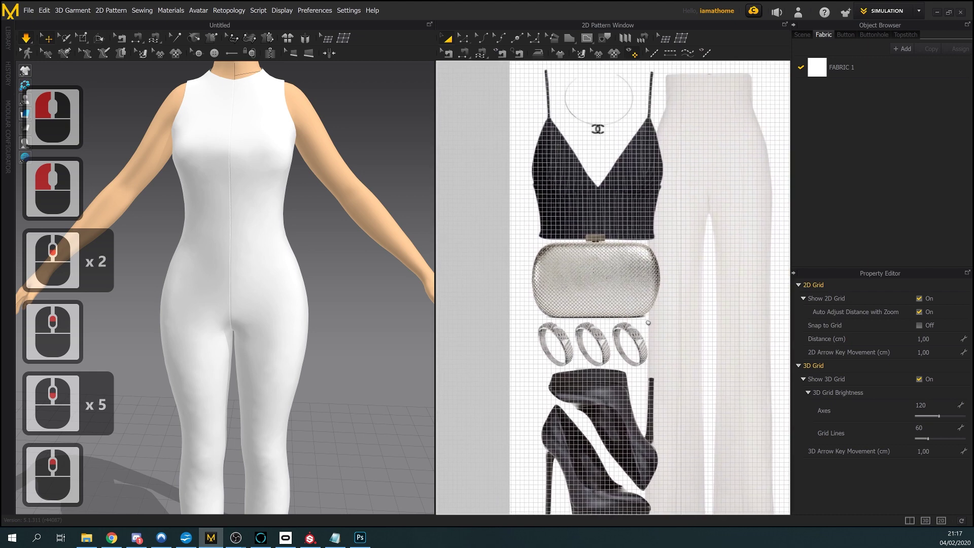
click(919, 298)
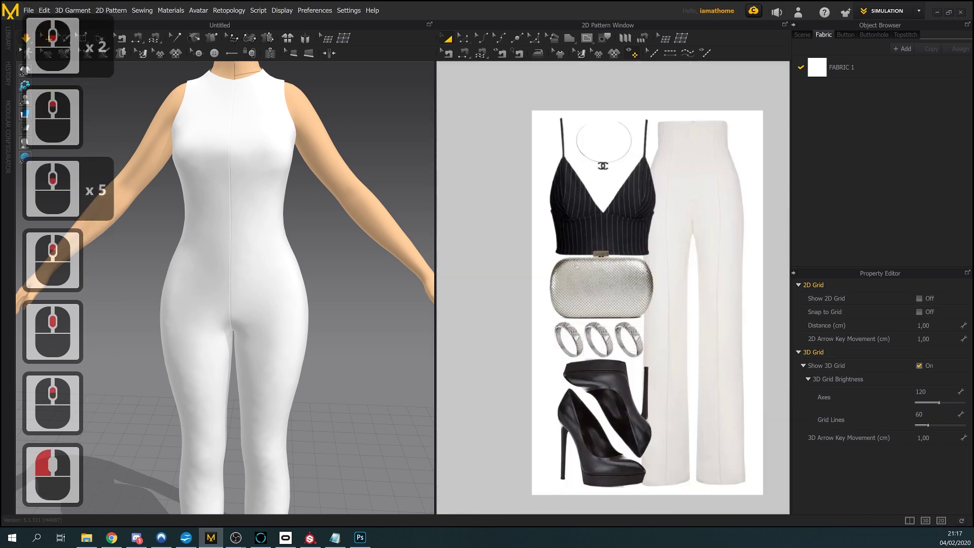
scroll(620, 183, up, 3)
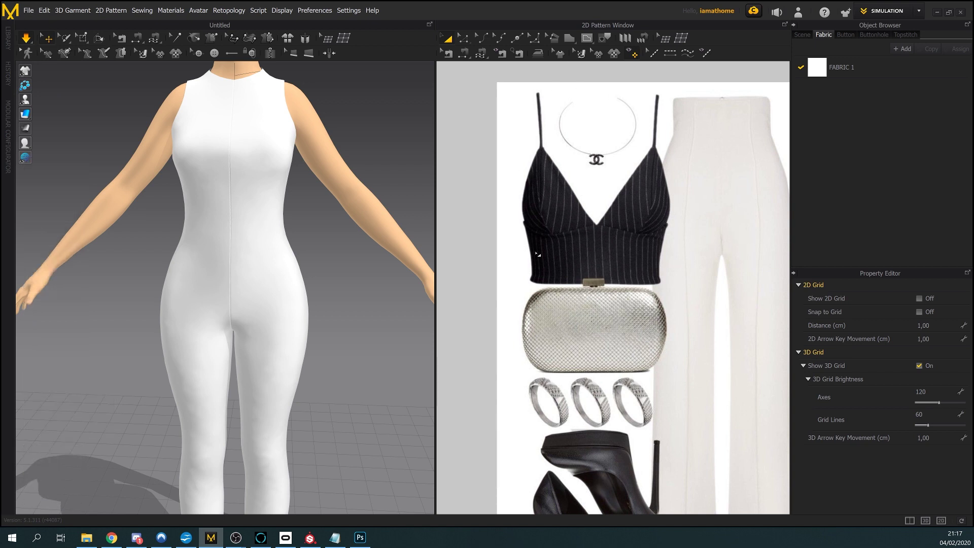
right_drag(347, 276, 342, 289)
scroll(400, 259, up, 3)
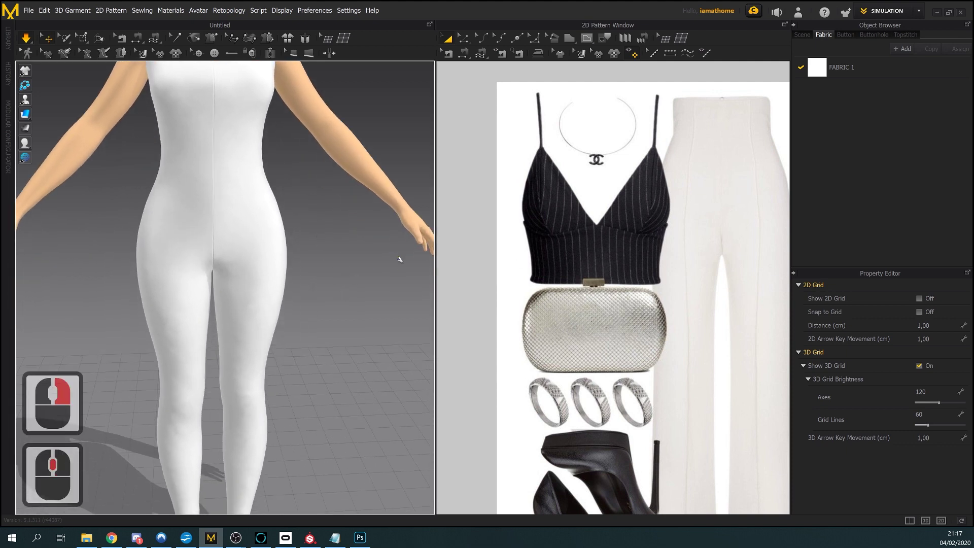
right_drag(394, 311, 387, 312)
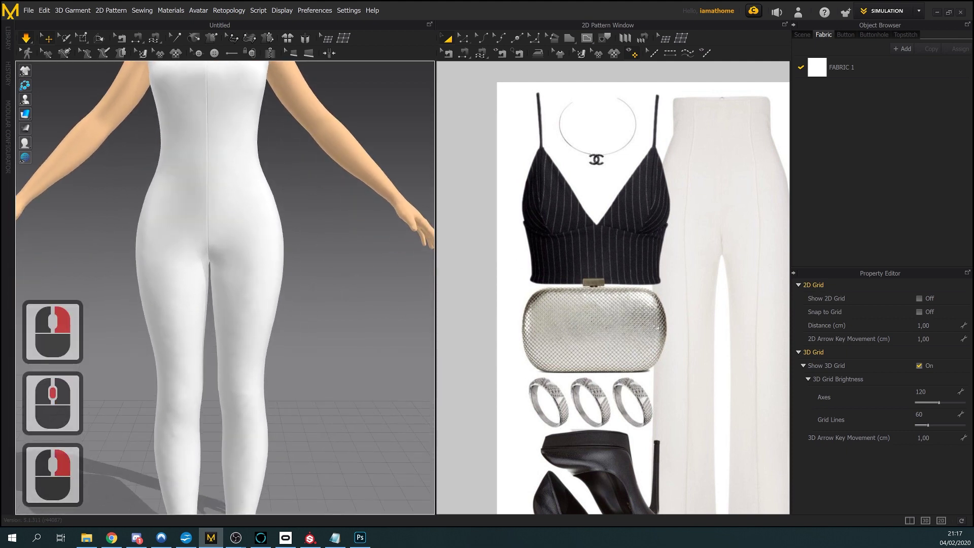
scroll(346, 285, up, 2)
middle_drag(346, 284, 366, 320)
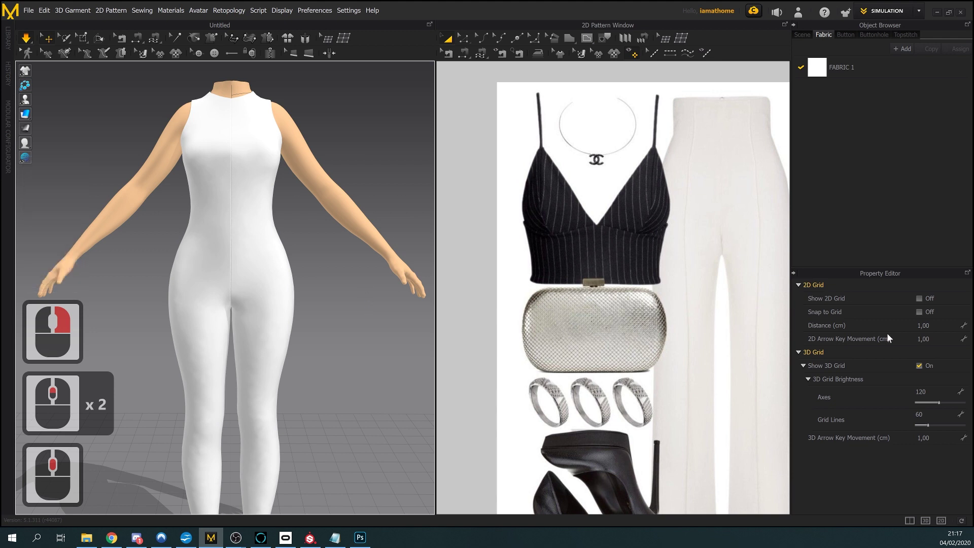
Display the garment with a transparent surface and check the body lines beneath the bodysuit
click(63, 53)
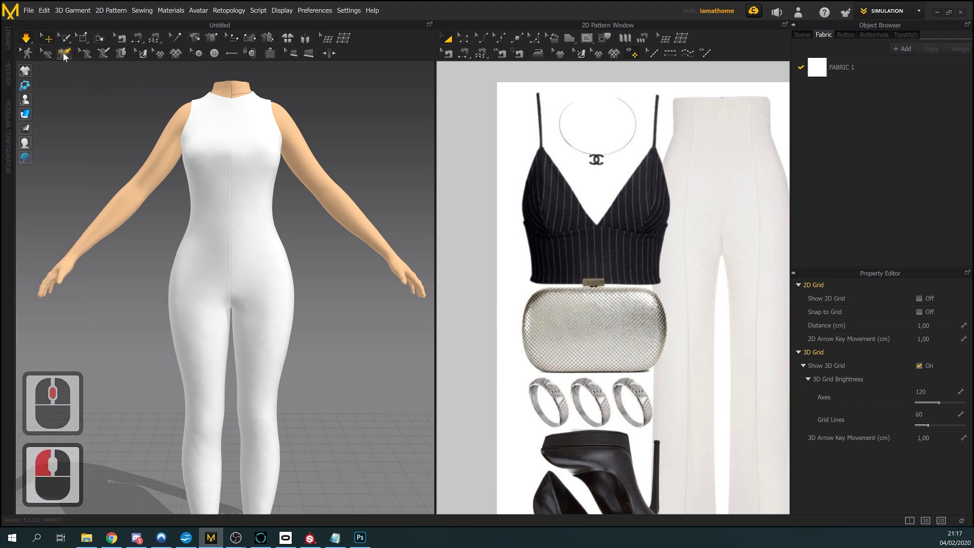
middle_drag(298, 221, 294, 267)
scroll(295, 266, down, 2)
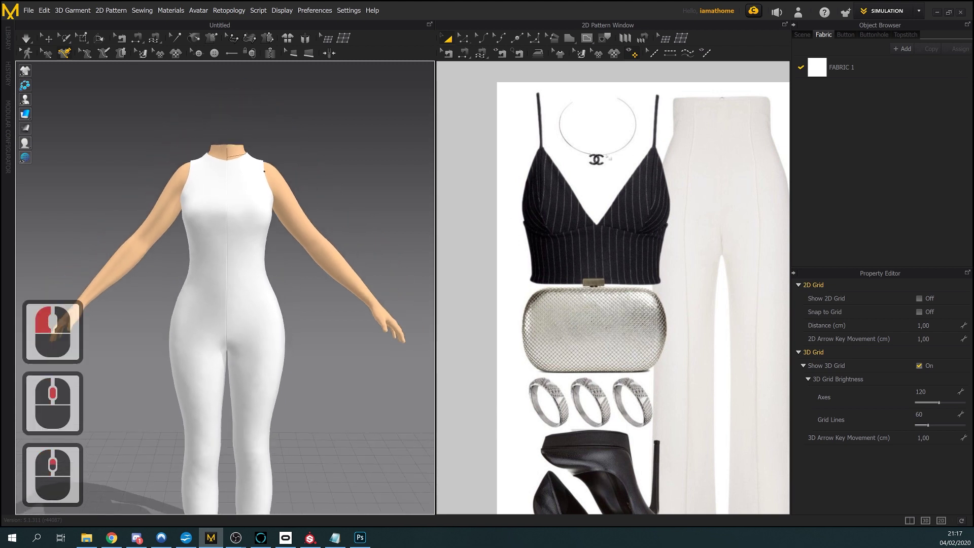
scroll(242, 252, up, 5)
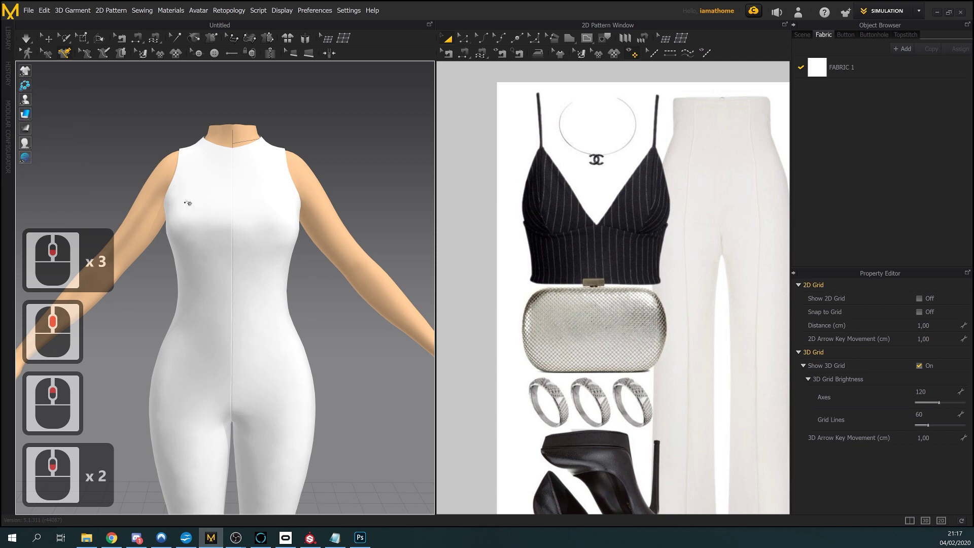
mouse_move(27, 115)
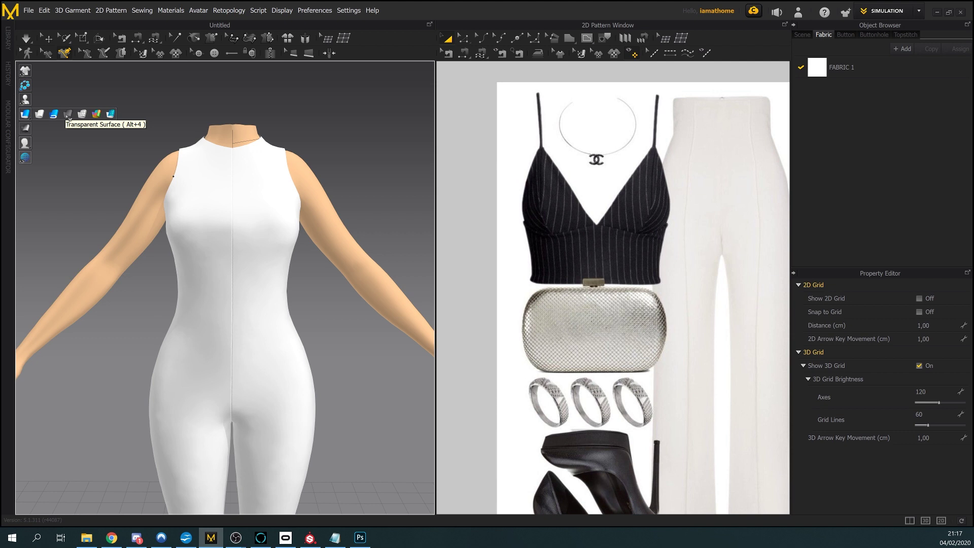
click(68, 114)
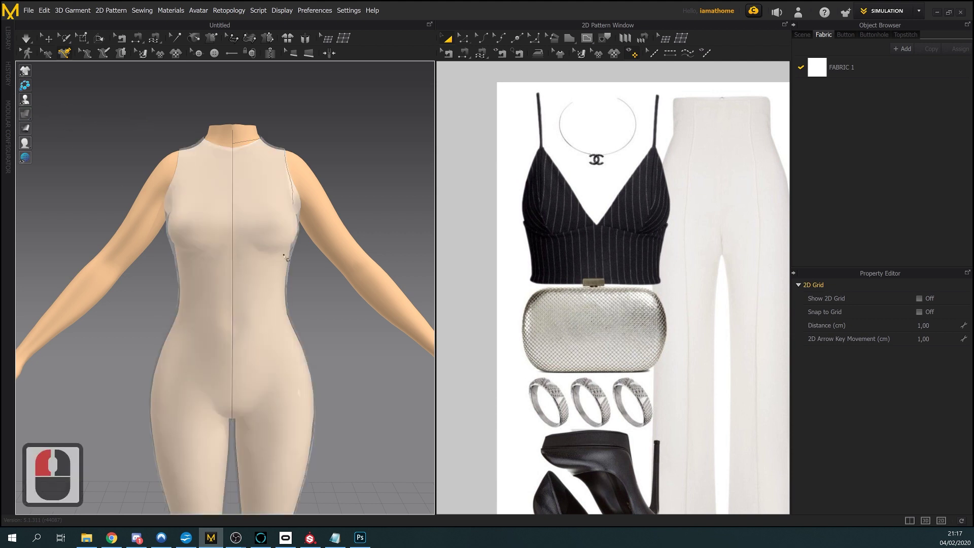
right_drag(286, 258, 227, 140)
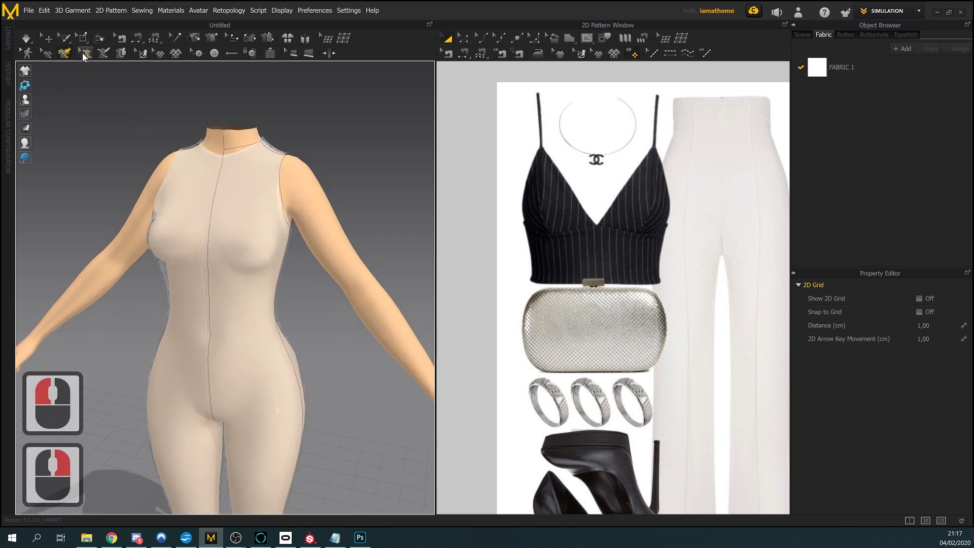
right_drag(213, 183, 236, 186)
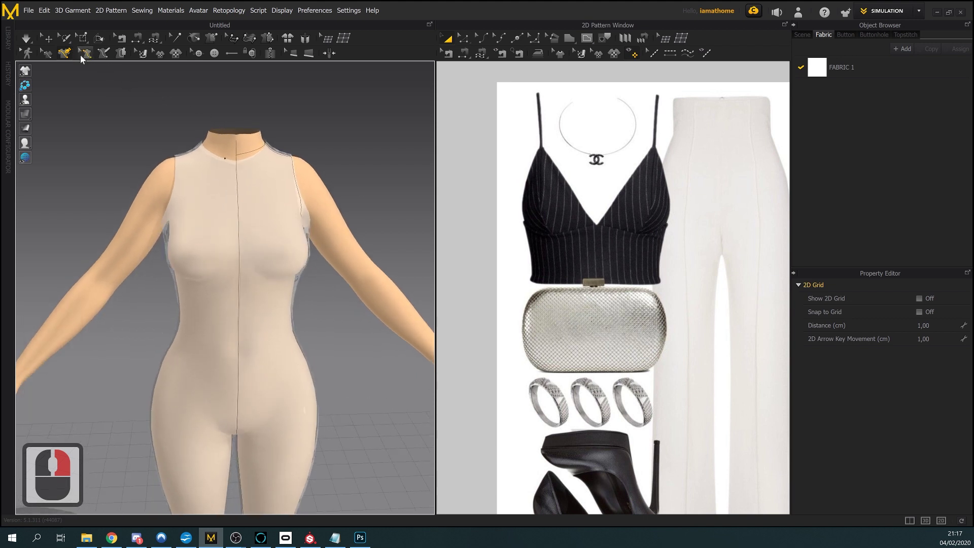
Delete all pattern lines drawn on the avatar, using the edit tool for avatar pen lines
click(84, 53)
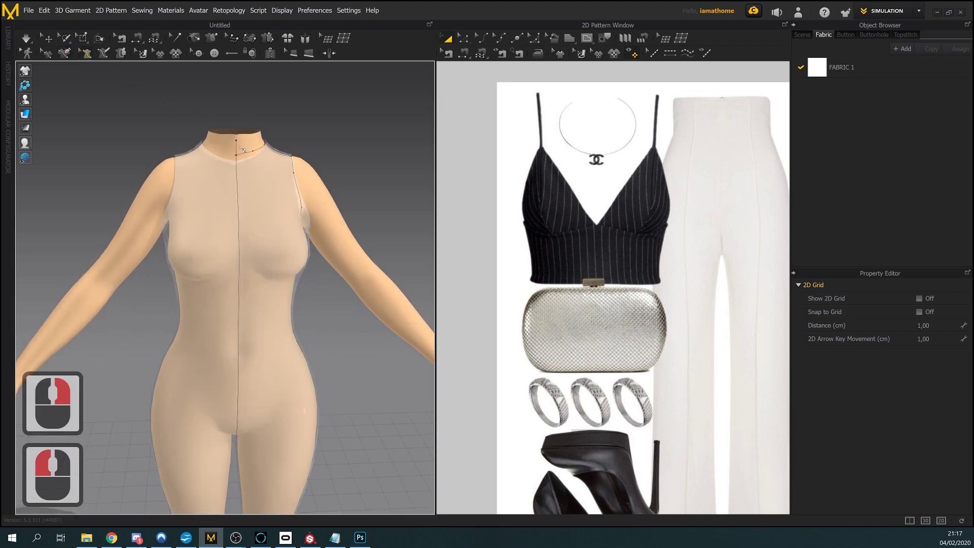
click(241, 149)
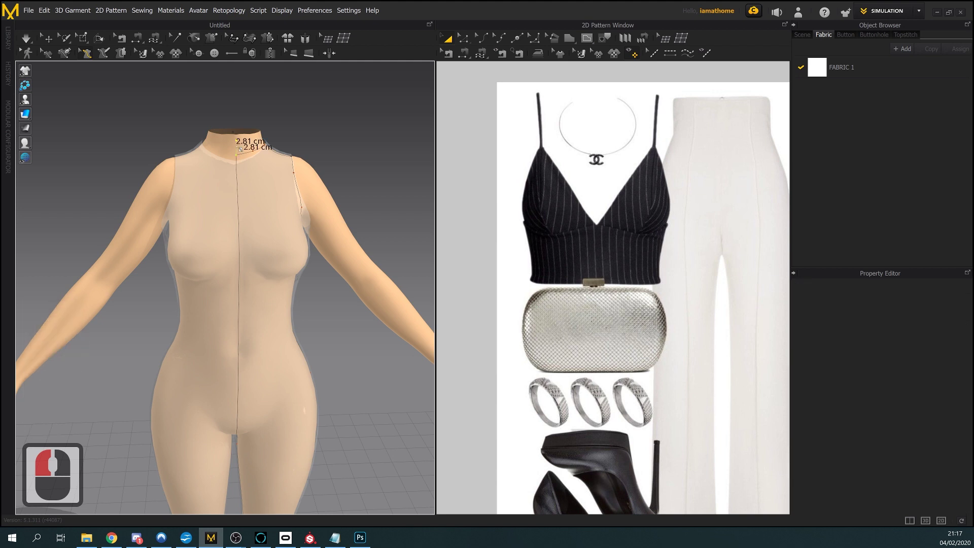
key(ctrl+a)
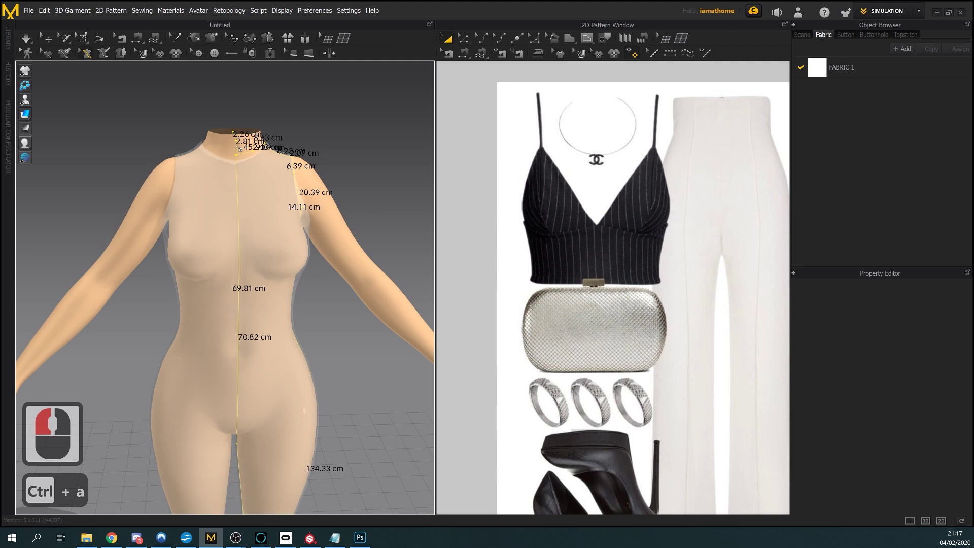
key(Delete)
right_drag(344, 264, 327, 281)
scroll(327, 281, down, 1)
Activate the 3D Pen for drawing on the garment and set the garment display to Transparent Surface
click(66, 56)
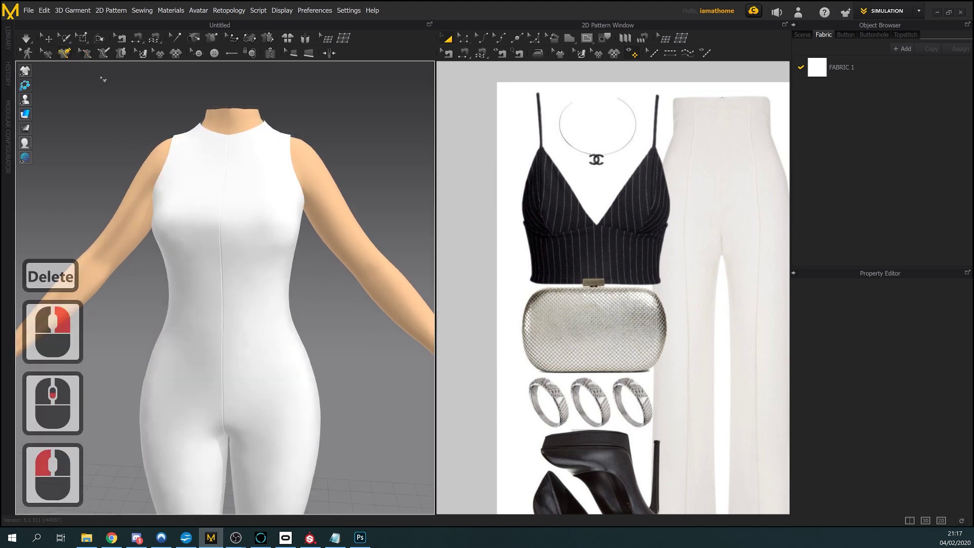
right_click(24, 114)
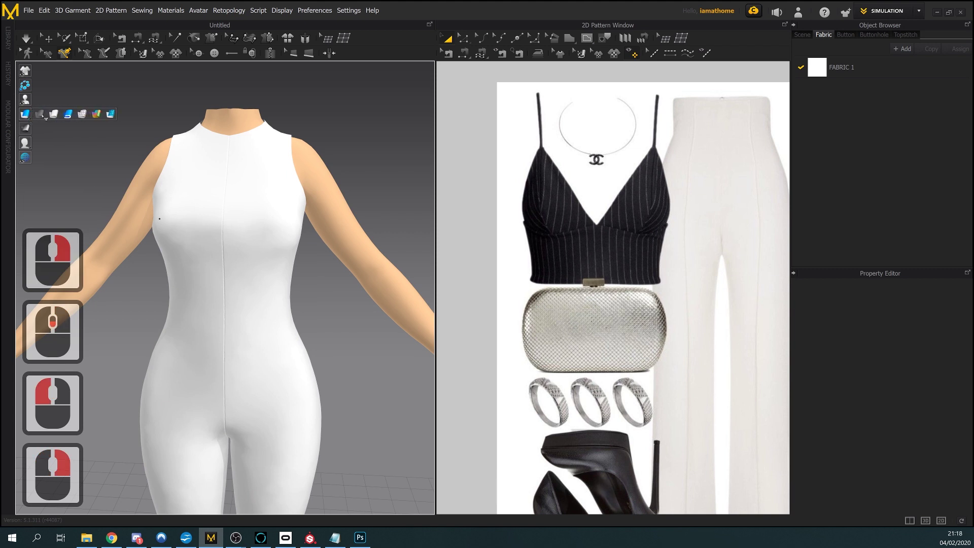
click(39, 114)
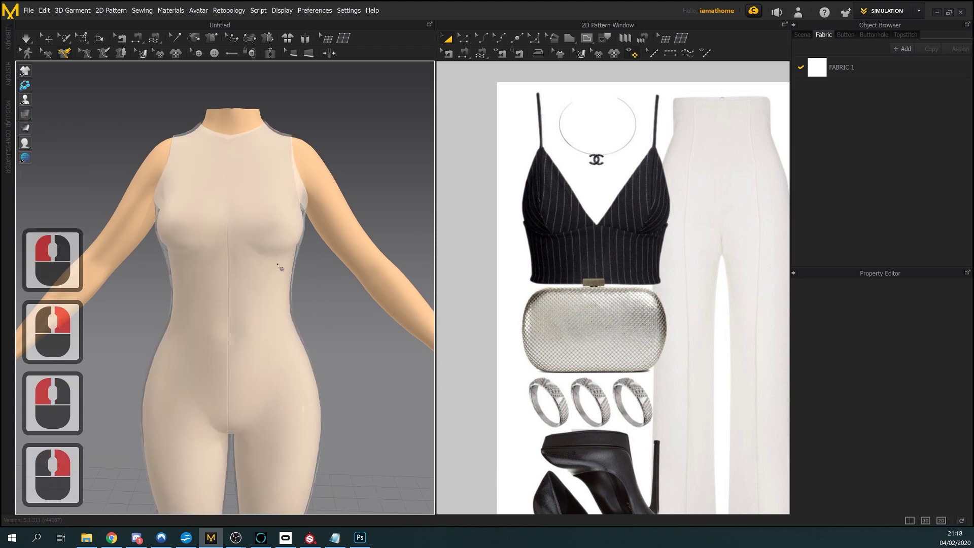
Draw a curved underbust line about 25 cm long on the bodysuit front, from the centre front seam to the side seam
scroll(255, 253, up, 2)
scroll(233, 237, down, 2)
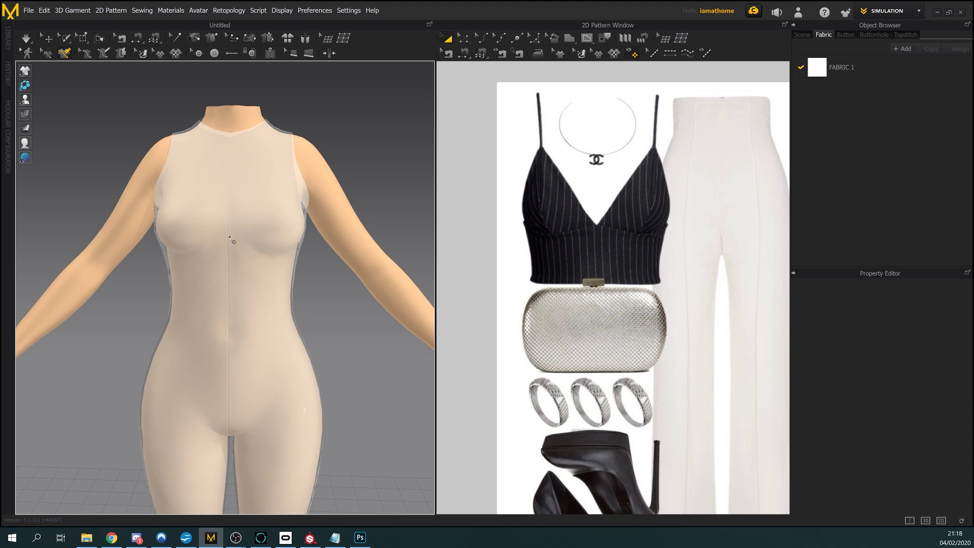
click(228, 232)
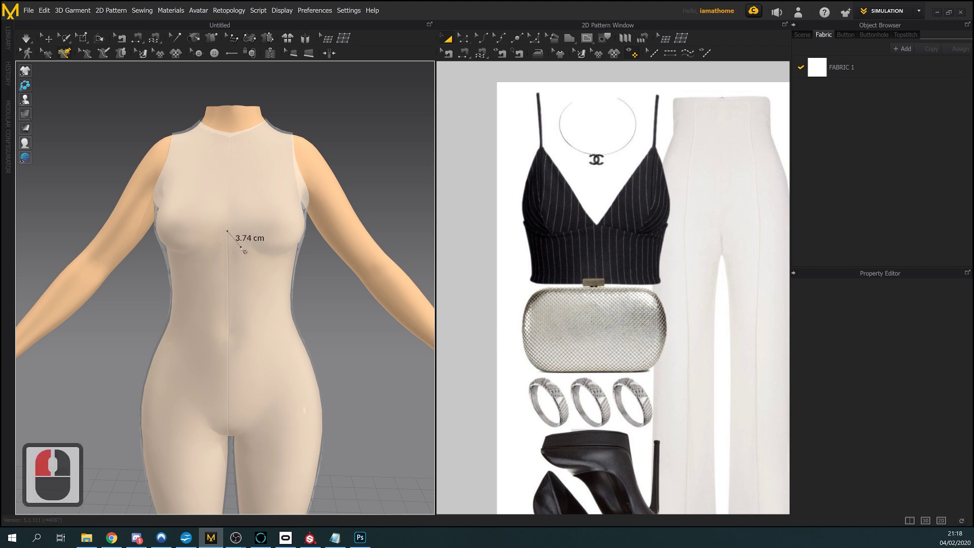
ctrl+click(248, 251)
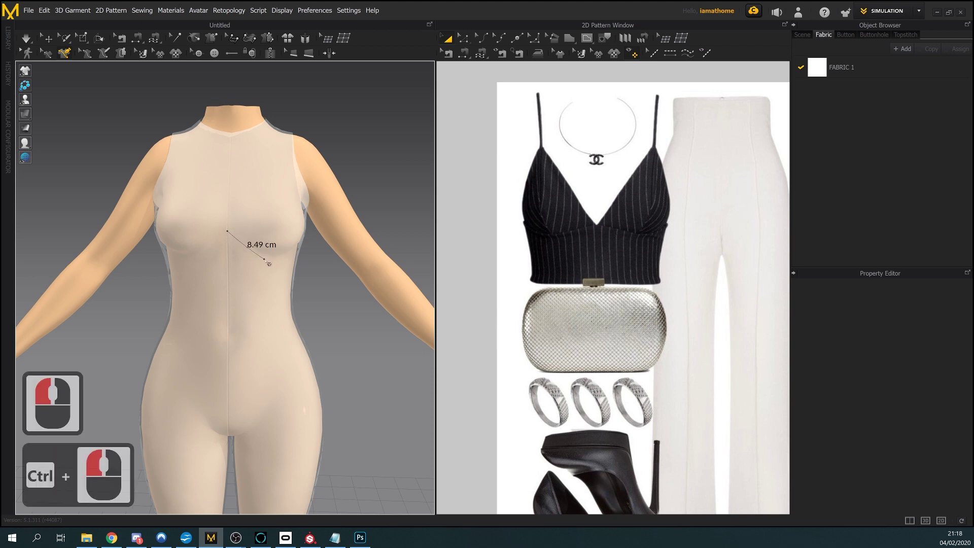
ctrl+click(272, 262)
mouse_move(272, 261)
right_down()
mouse_move(238, 251)
mouse_move(256, 261)
right_up()
ctrl+click(251, 251)
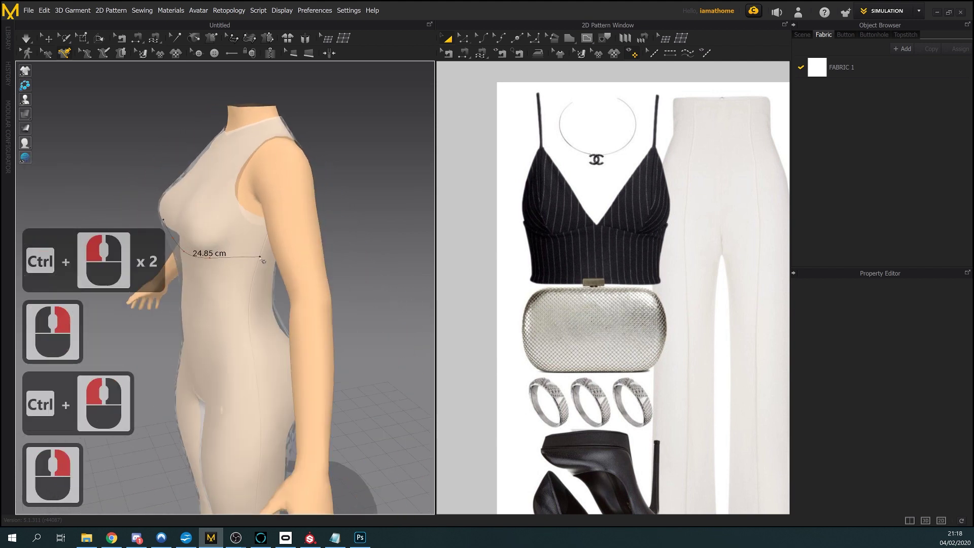
double_click(263, 261)
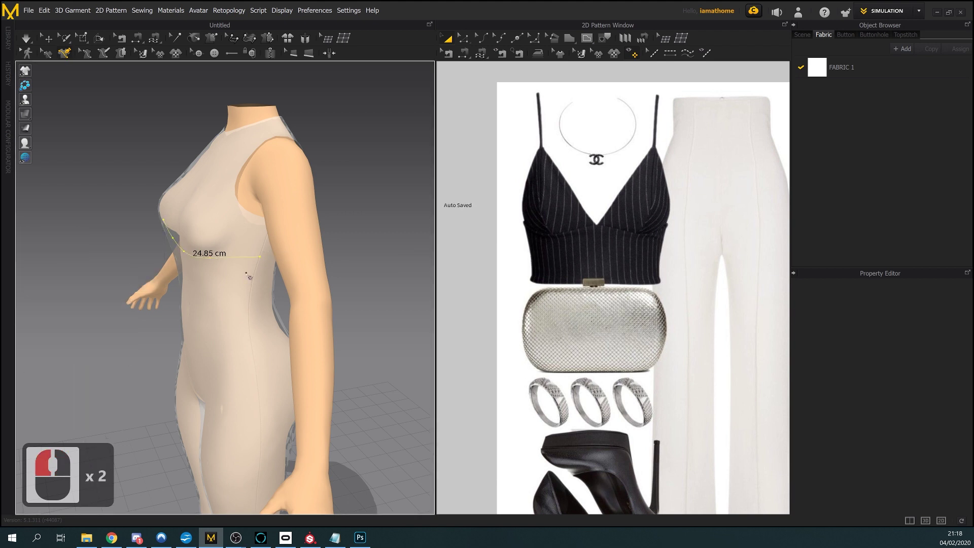
Continue the underbust line across the bodysuit back with a line about 17 cm long, from the side seam to the centre back
right_drag(246, 273, 167, 274)
scroll(257, 234, up, 4)
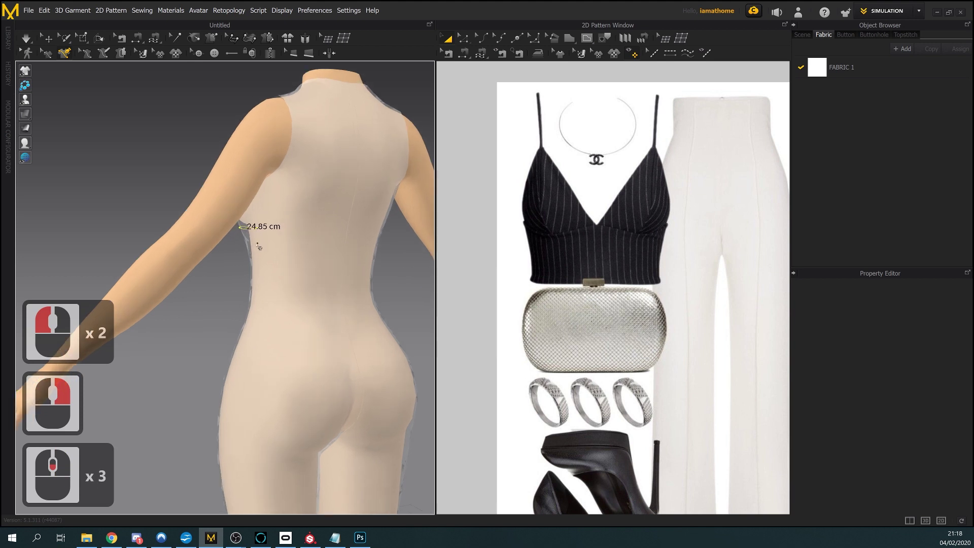
scroll(250, 274, up, 5)
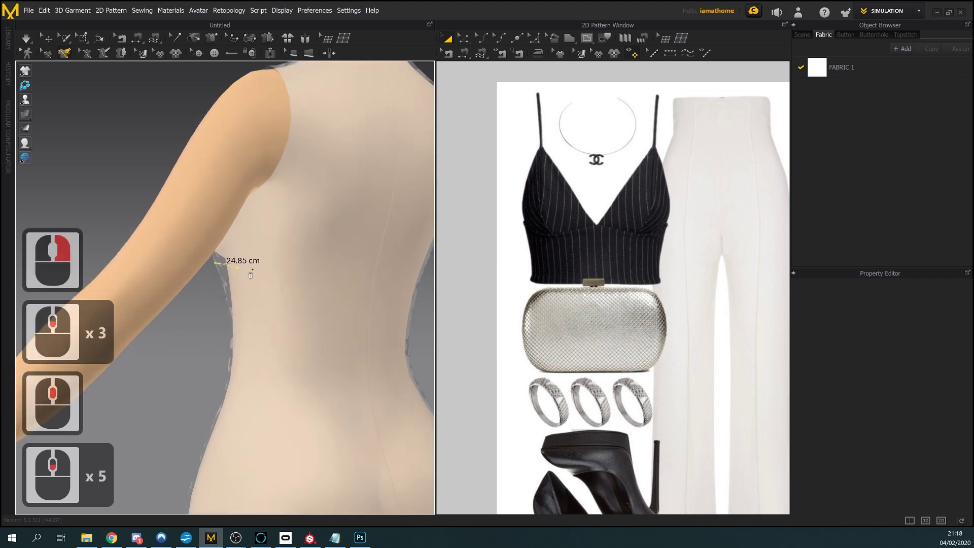
click(239, 268)
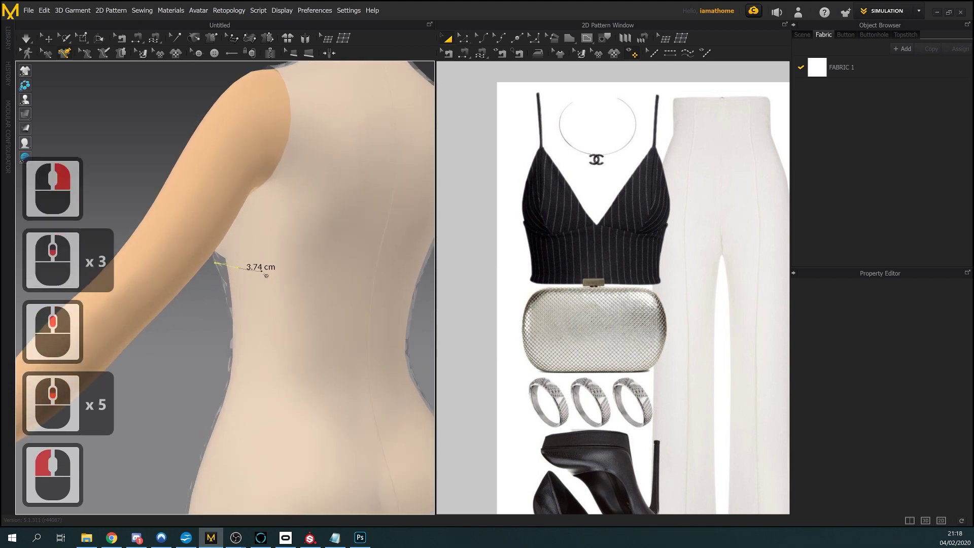
ctrl+right_drag(325, 278, 341, 280)
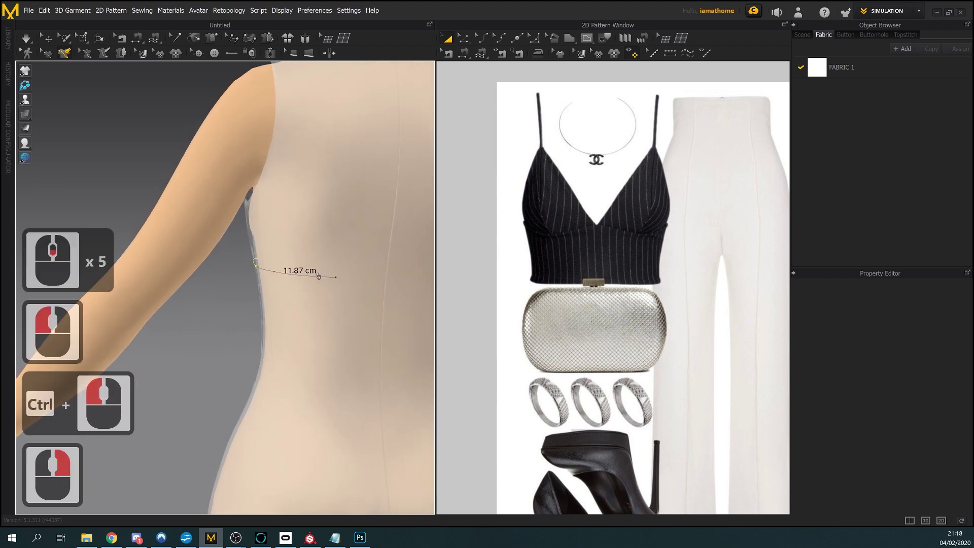
ctrl+click(350, 279)
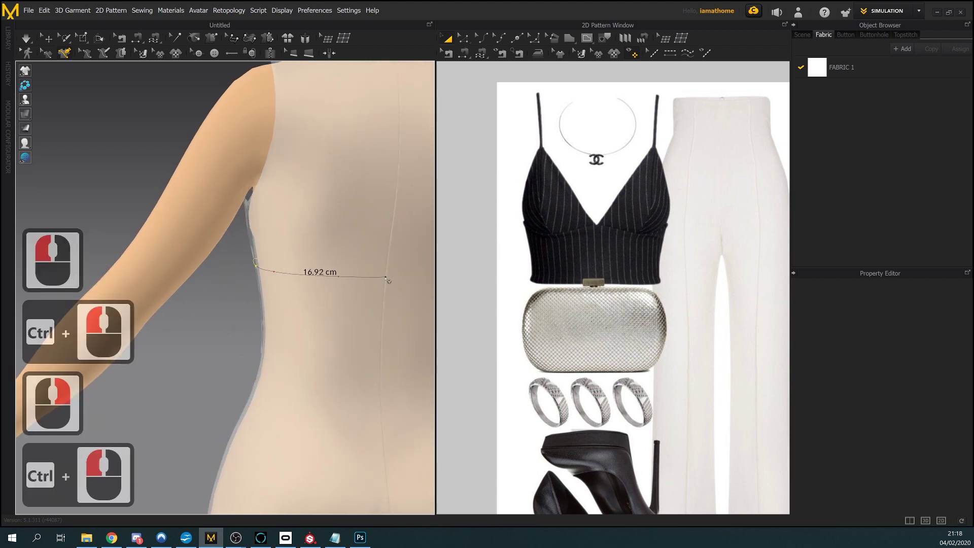
double_click(385, 277)
scroll(316, 295, down, 5)
right_drag(316, 296, 345, 296)
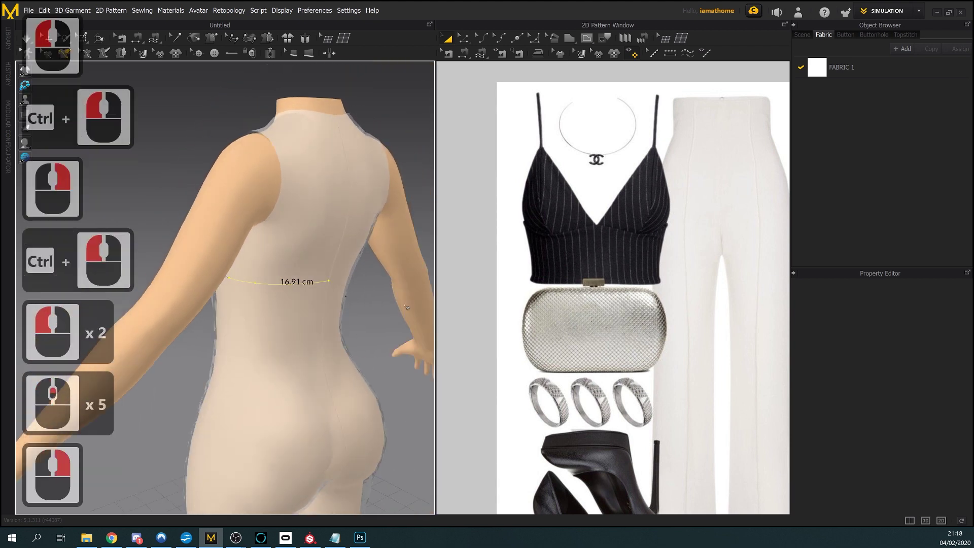
Examine the underbust line on the garment and on the front and back patterns, and review the available internal shape tools
scroll(604, 188, down, 6)
scroll(564, 297, up, 3)
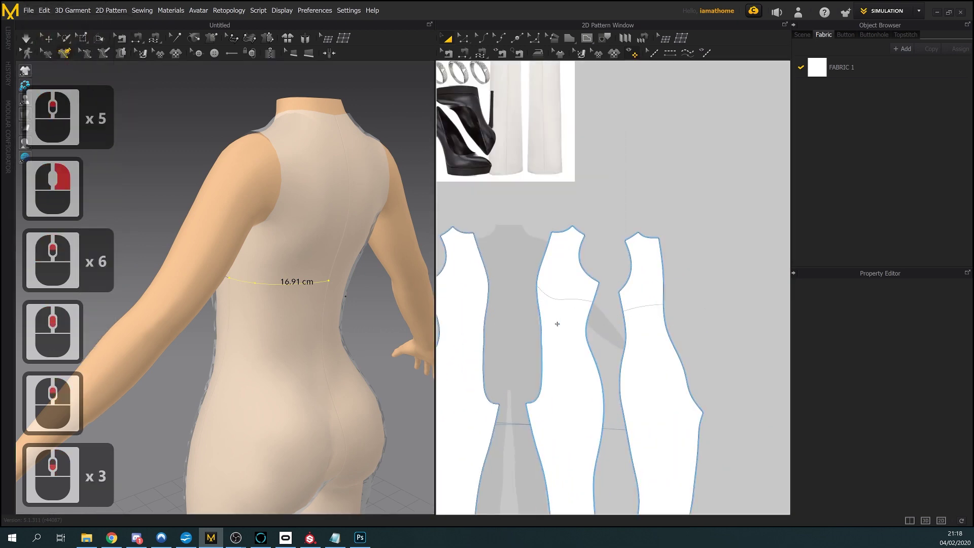
right_drag(406, 325, 379, 321)
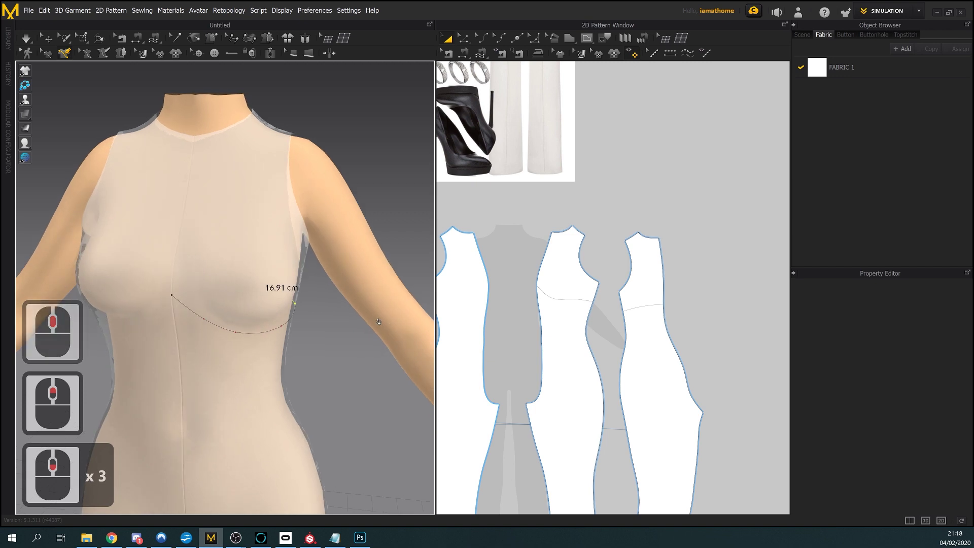
scroll(377, 318, down, 1)
middle_drag(249, 340, 320, 296)
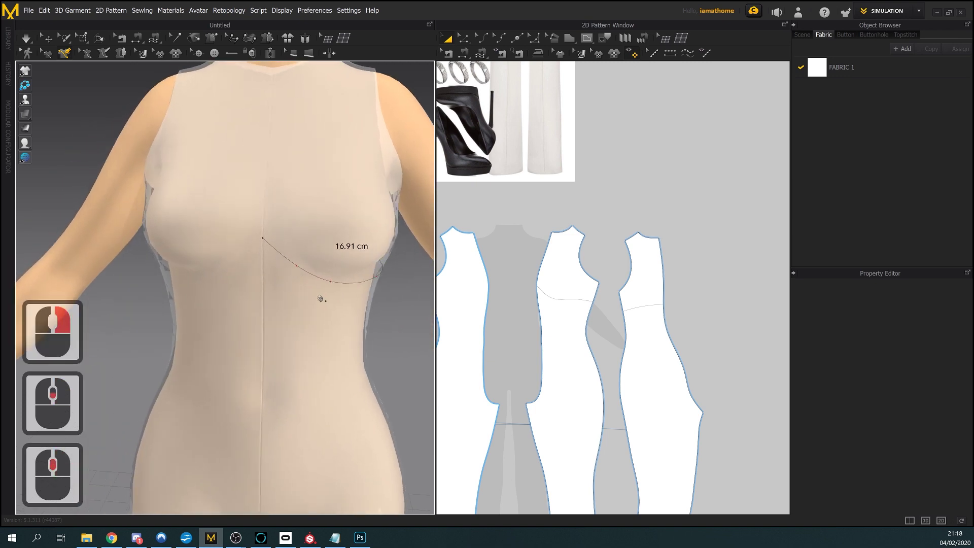
right_drag(320, 295, 321, 299)
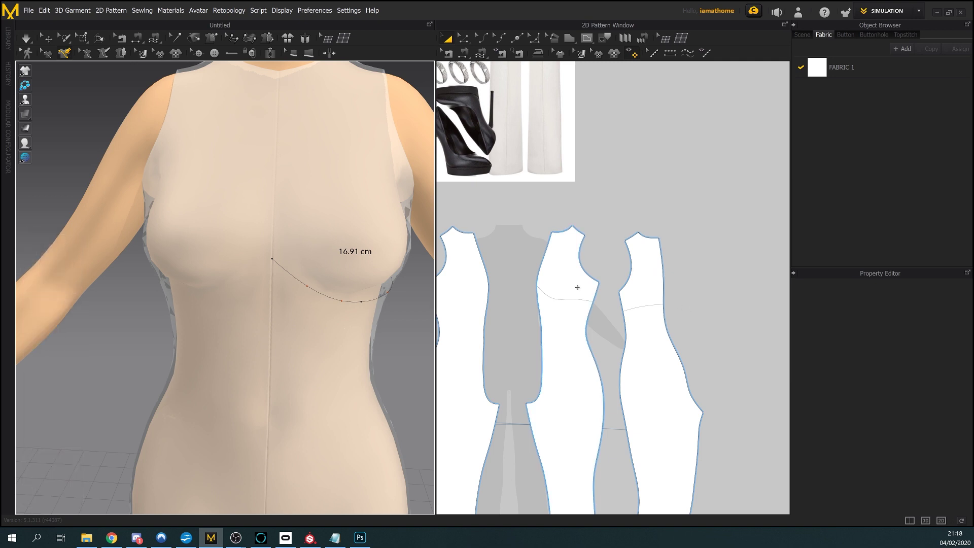
scroll(597, 295, up, 2)
scroll(599, 294, up, 1)
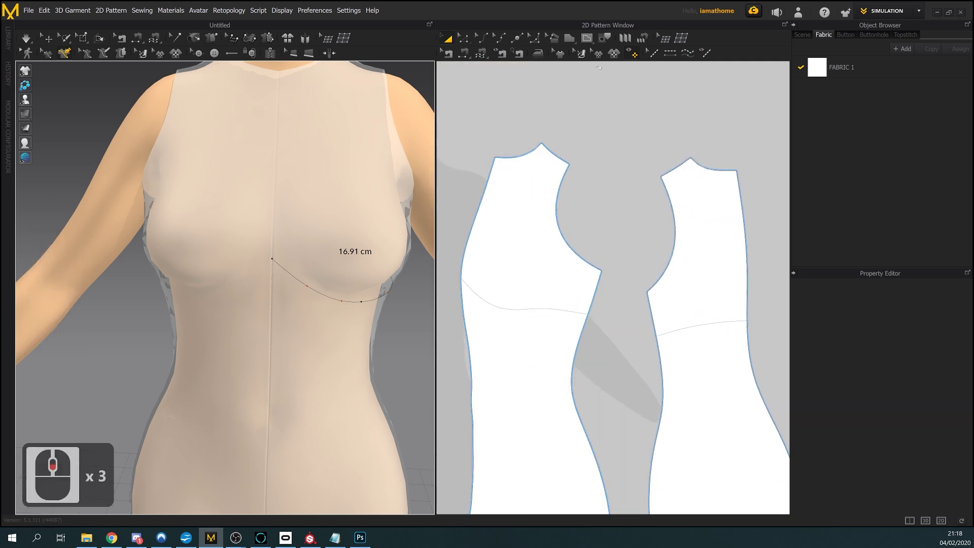
click(591, 41)
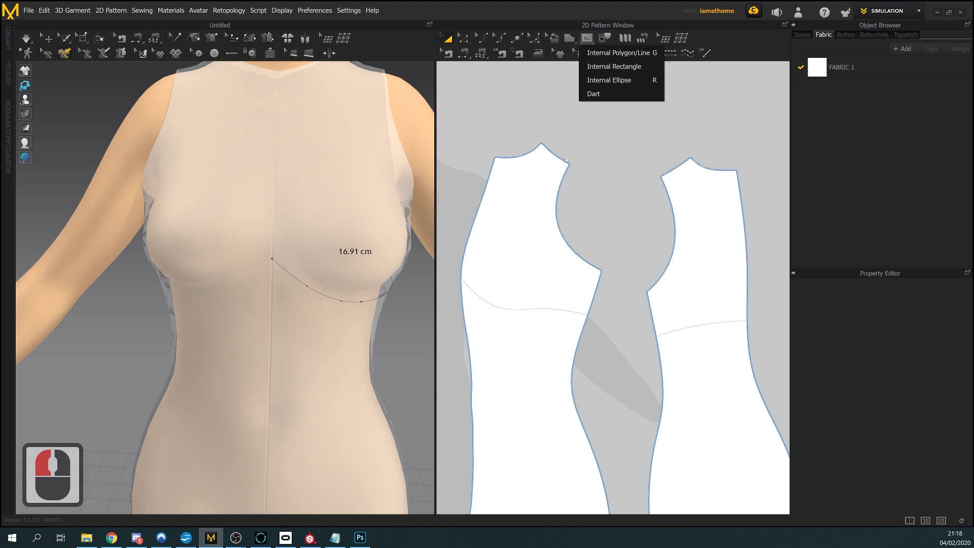
click(610, 13)
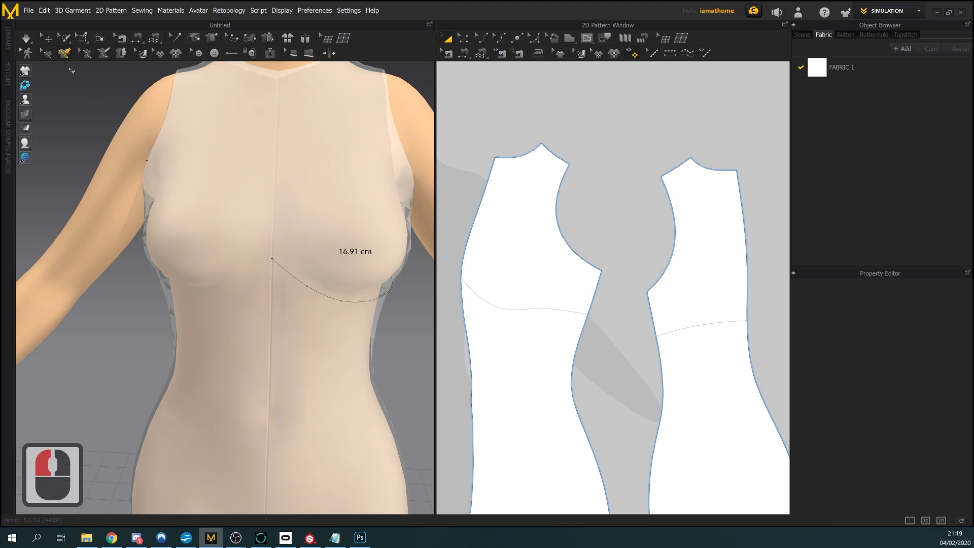
Convert the whole front and back underbust line to an internal shape, mirrored onto the symmetric patterns
click(45, 54)
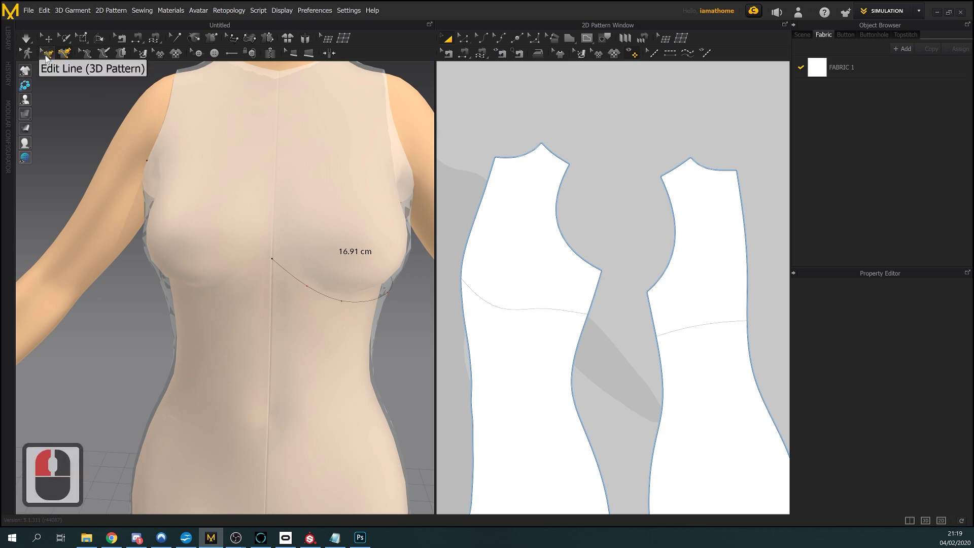
click(298, 278)
right_drag(298, 278, 341, 354)
ctrl+click(332, 270)
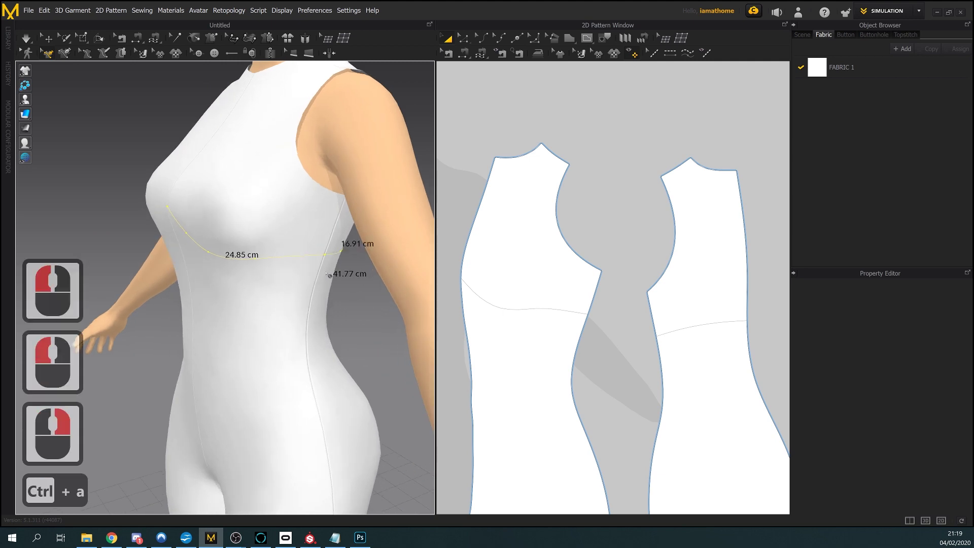
right_drag(333, 270, 302, 281)
right_click(309, 278)
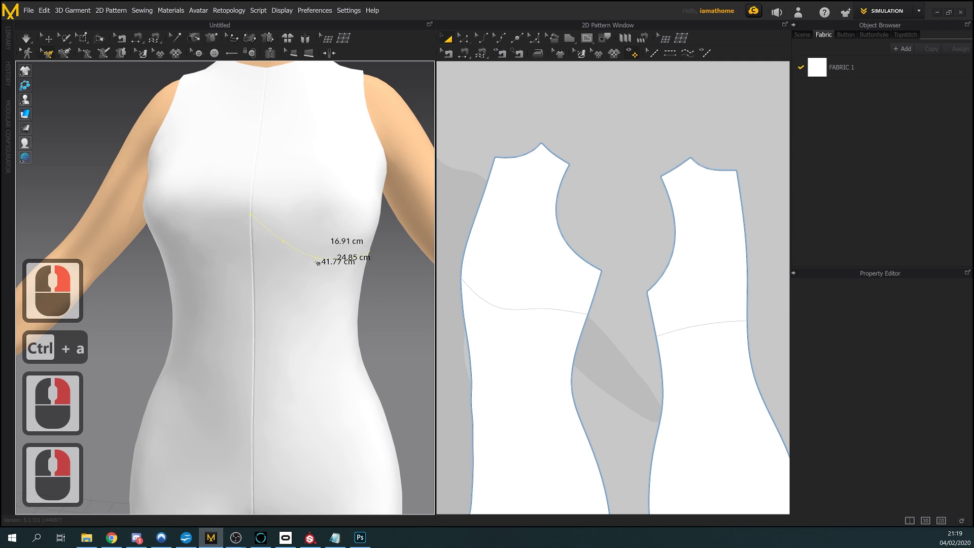
right_click(320, 261)
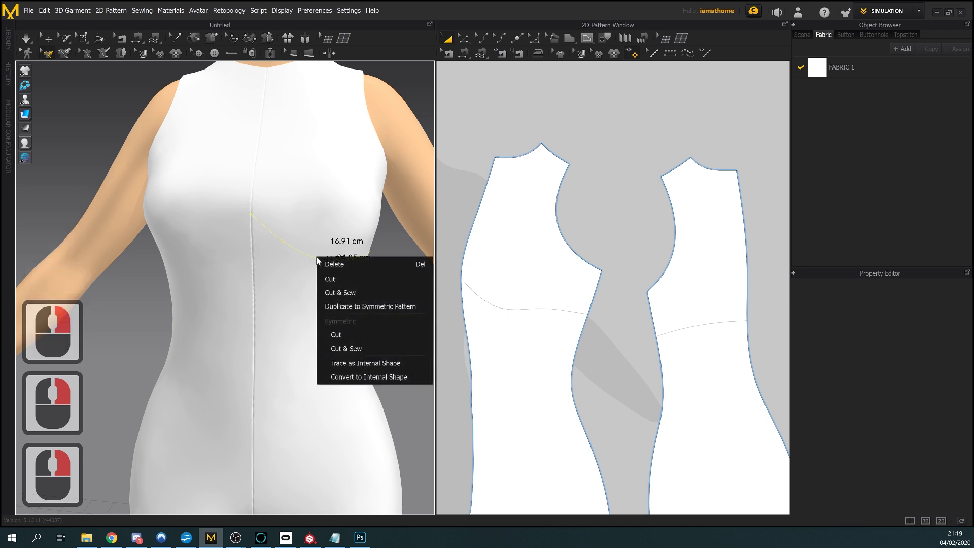
click(369, 377)
click(528, 313)
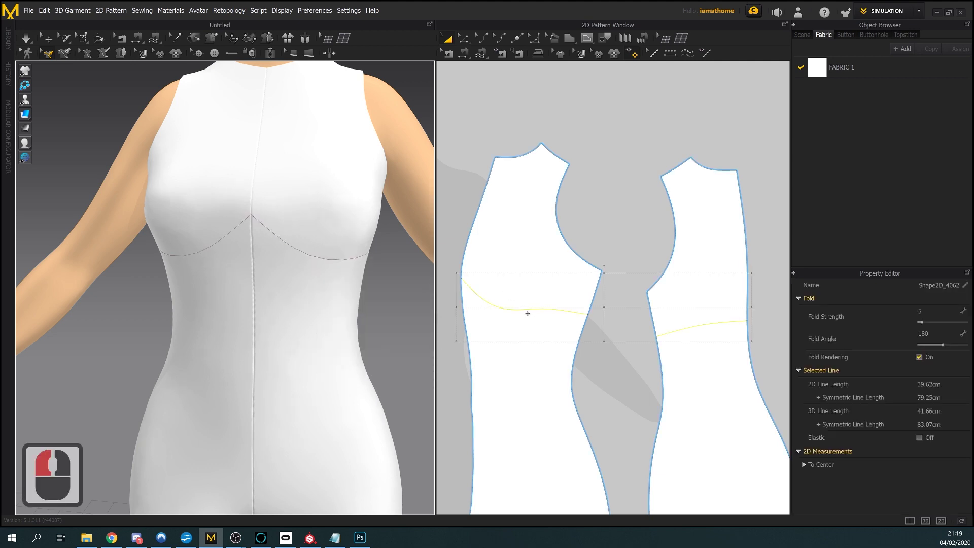
click(611, 397)
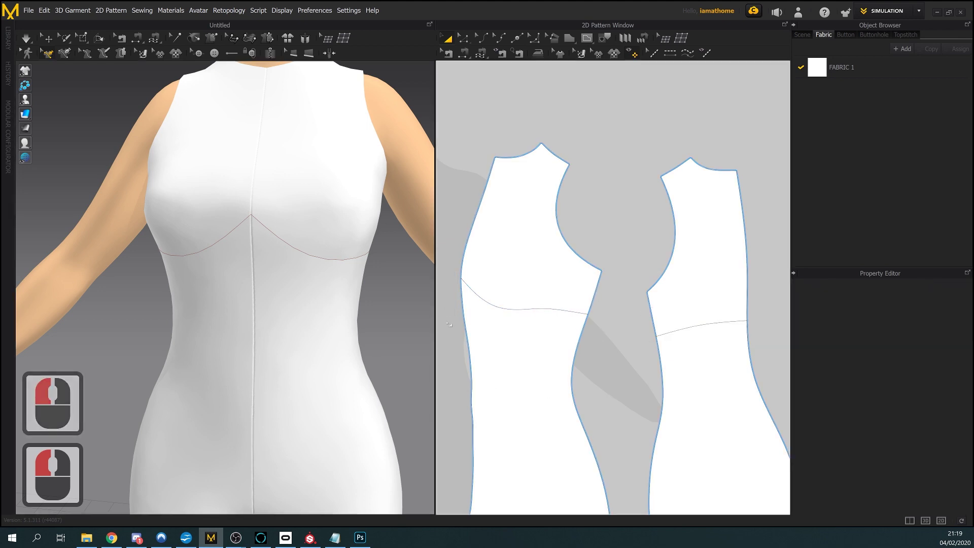
Activate the 3D Pen and compare the reference top with the underbust line on the garment and all four patterns
scroll(675, 373, down, 6)
middle_drag(677, 367, 645, 361)
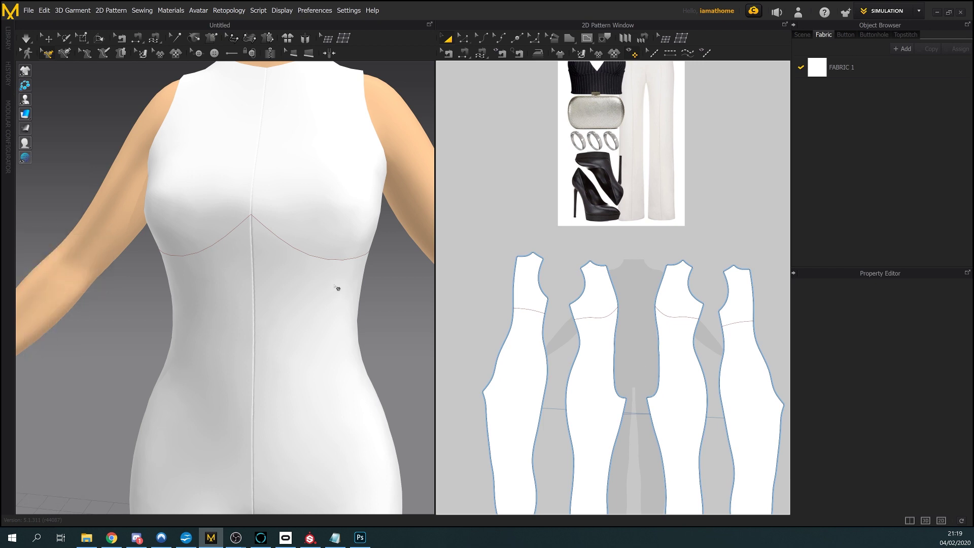
right_drag(338, 288, 359, 284)
middle_drag(360, 284, 358, 282)
scroll(305, 215, up, 1)
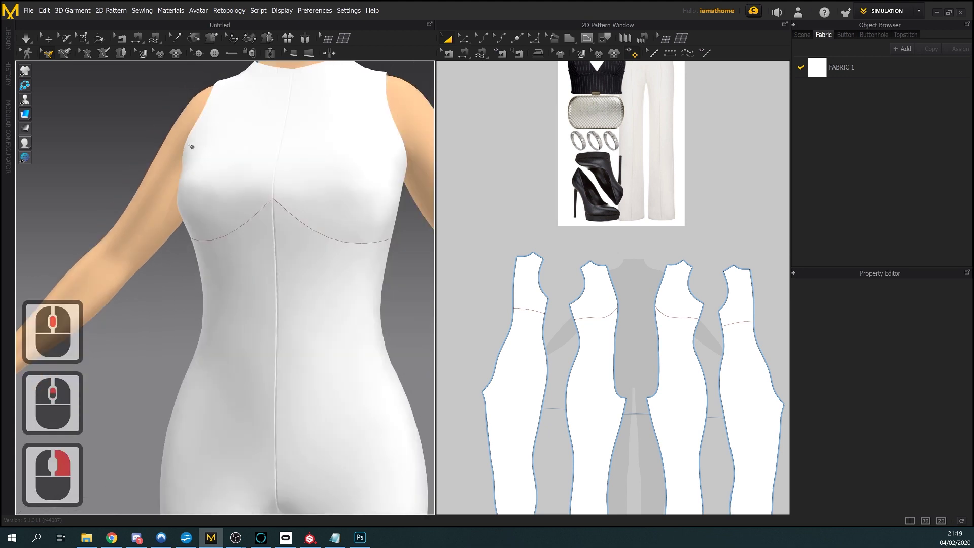
click(69, 56)
scroll(317, 322, up, 2)
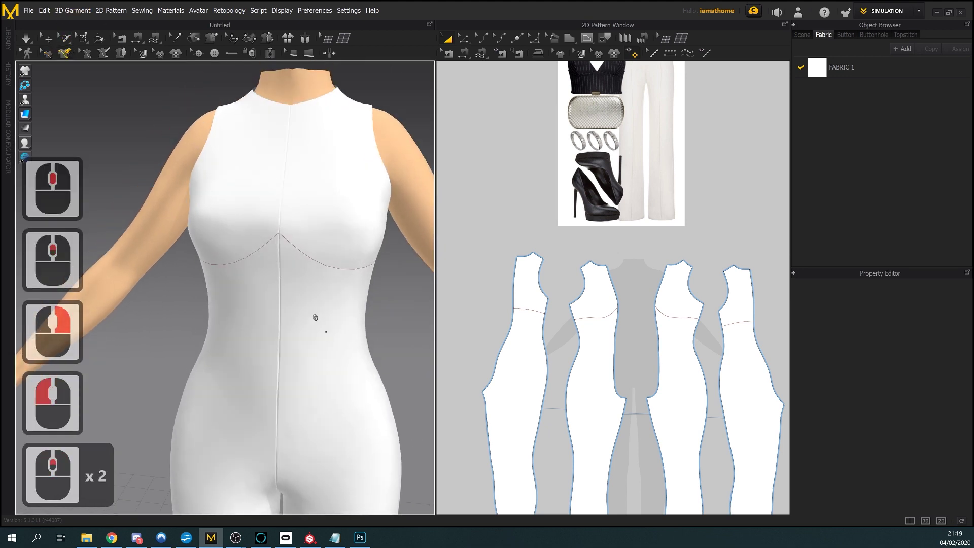
right_drag(315, 318, 306, 308)
scroll(306, 308, down, 1)
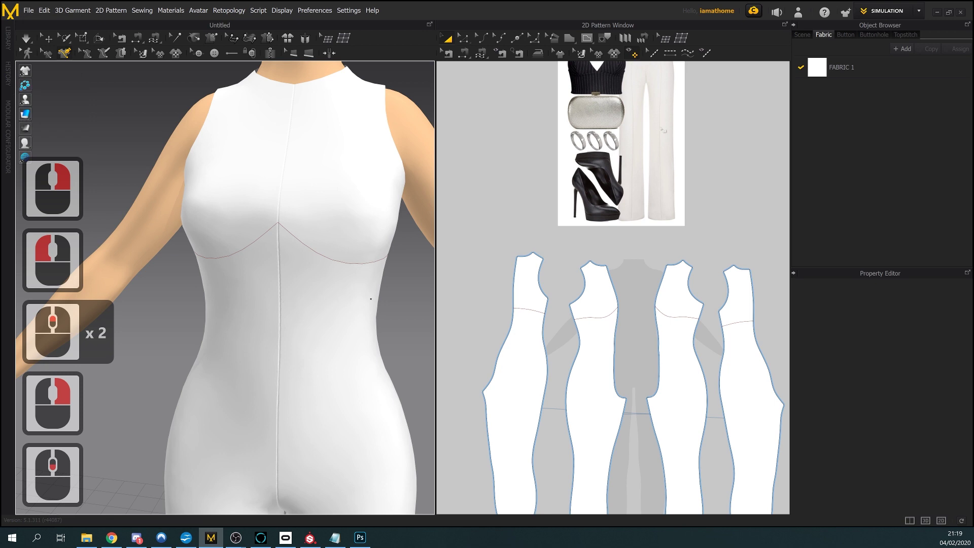
scroll(722, 218, up, 1)
middle_drag(722, 218, 687, 216)
scroll(687, 217, up, 1)
right_drag(273, 300, 283, 288)
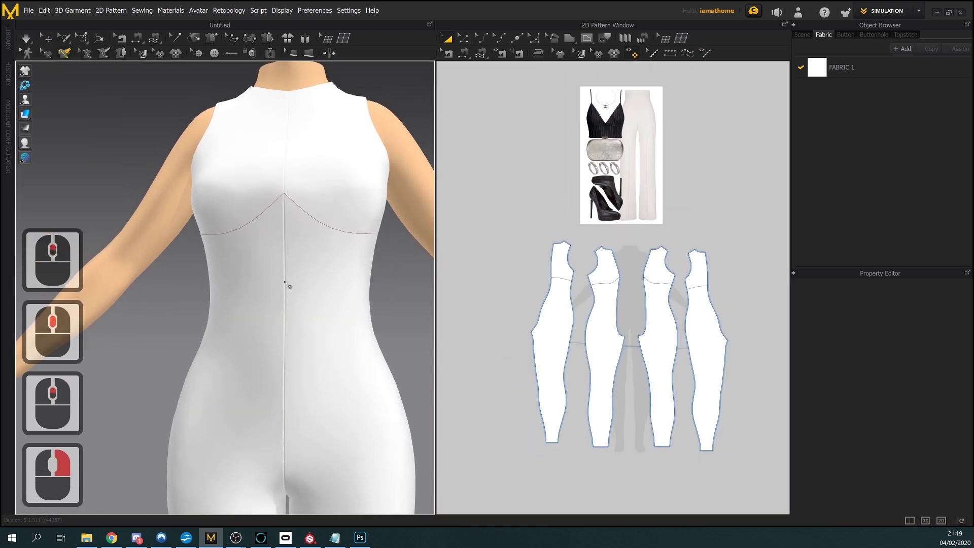
Start a straight waist line below the underbust line, drawing about 10 cm from the centre front seam toward the side seam
click(285, 277)
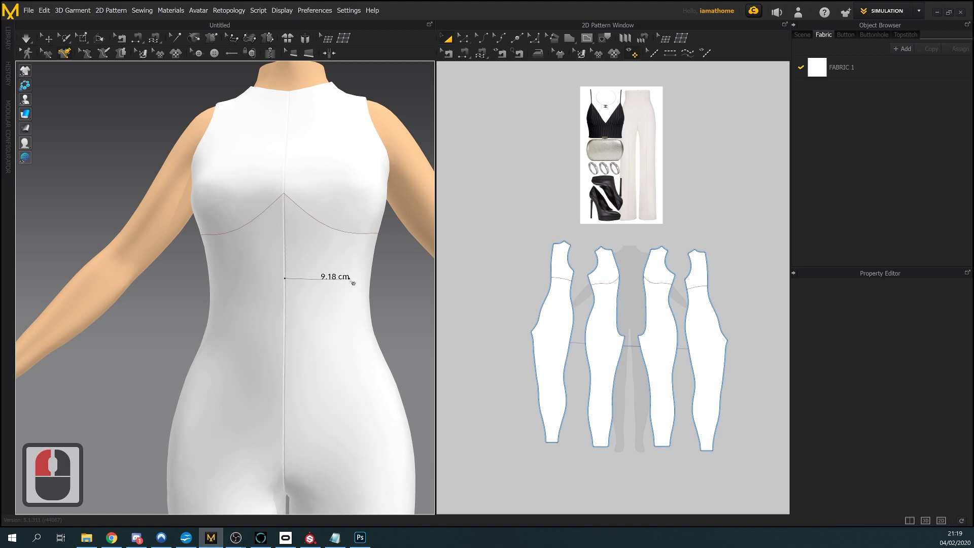
ctrl+click(383, 280)
right_drag(373, 279, 329, 278)
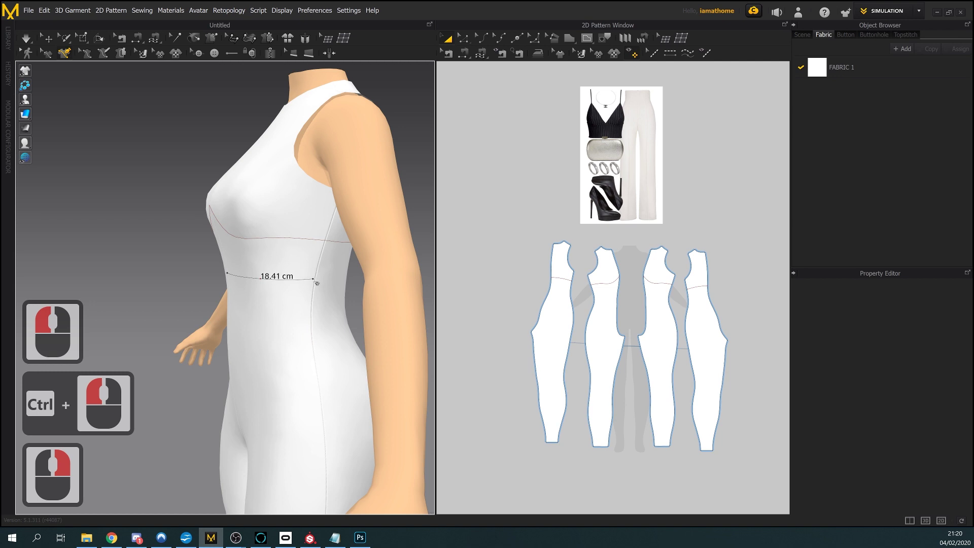
key(Delete)
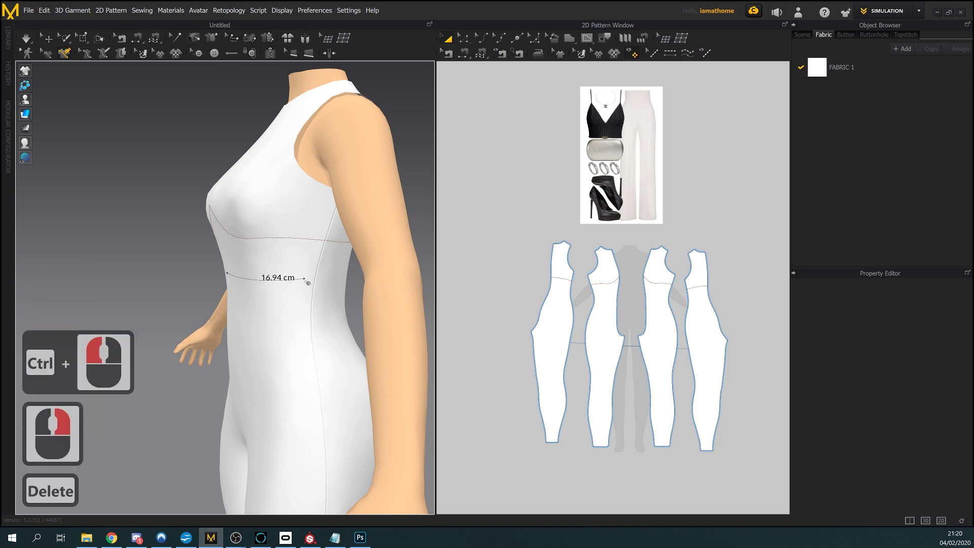
right_drag(249, 283, 266, 293)
right_click(267, 293)
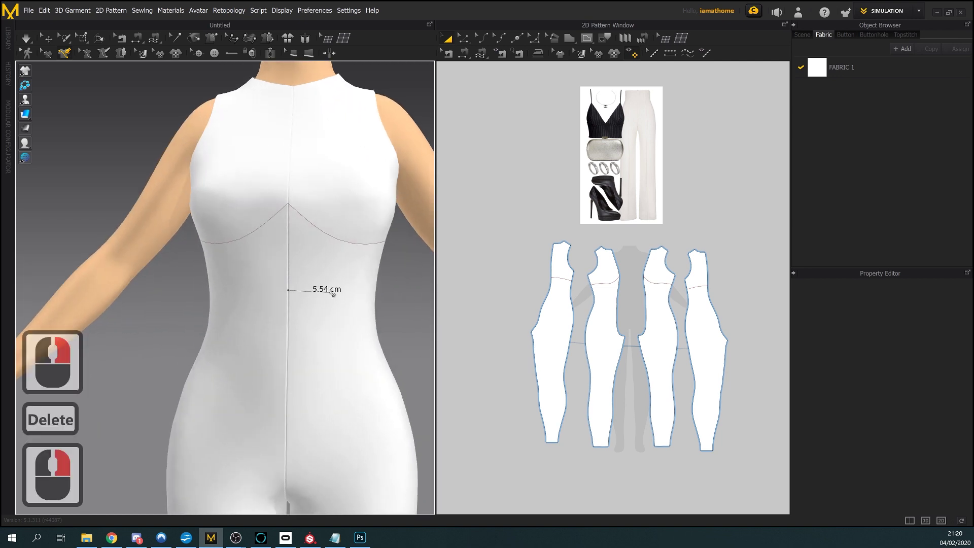
right_drag(342, 288, 326, 289)
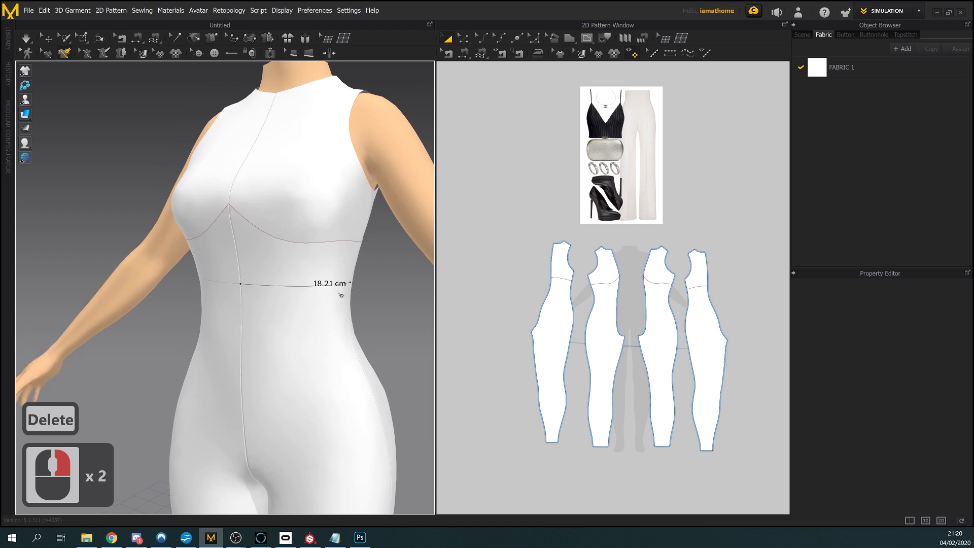
shift+click(317, 284)
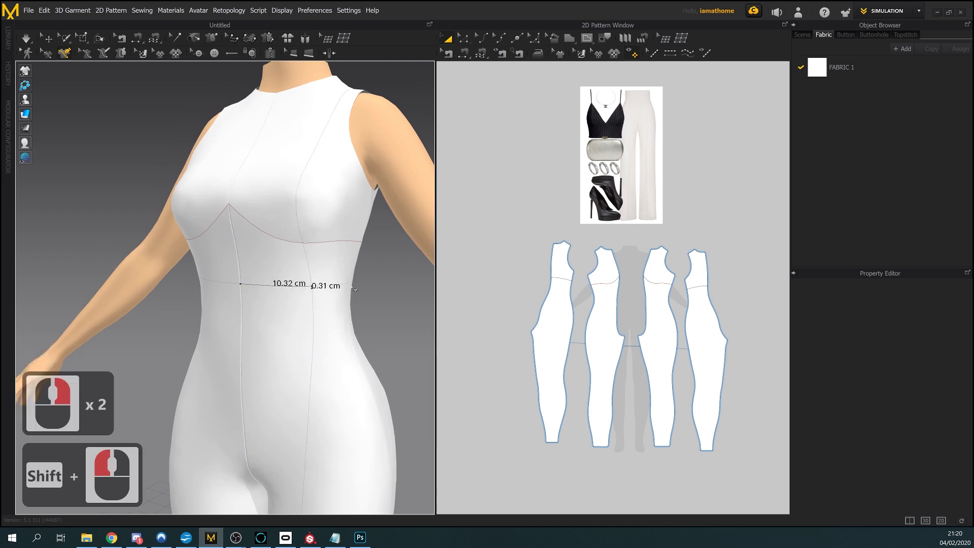
Extend the waist line about 8.6 cm to the side seam and about 7.8 cm onto the bodysuit back
mouse_move(335, 286)
right_down()
mouse_move(283, 285)
mouse_move(346, 279)
mouse_move(337, 282)
right_up()
right_click(329, 289)
shift+click(327, 287)
shift+click(350, 279)
middle_click(336, 282)
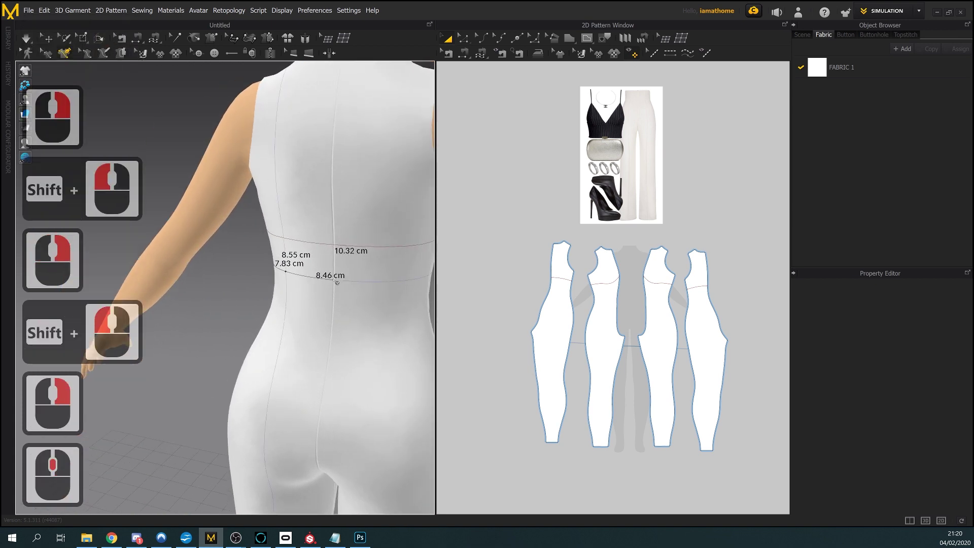
shift+click(337, 282)
click(336, 286)
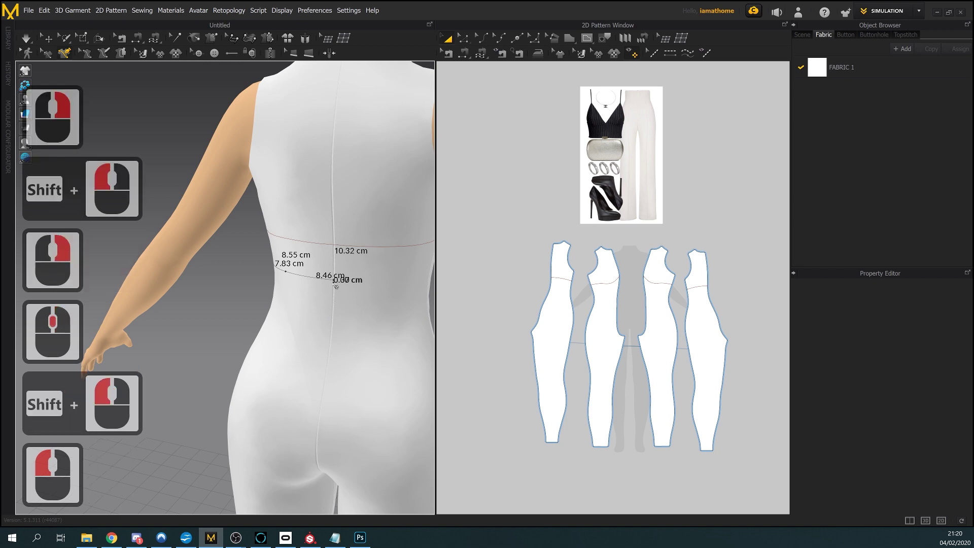
middle_drag(336, 286, 339, 282)
key(Delete)
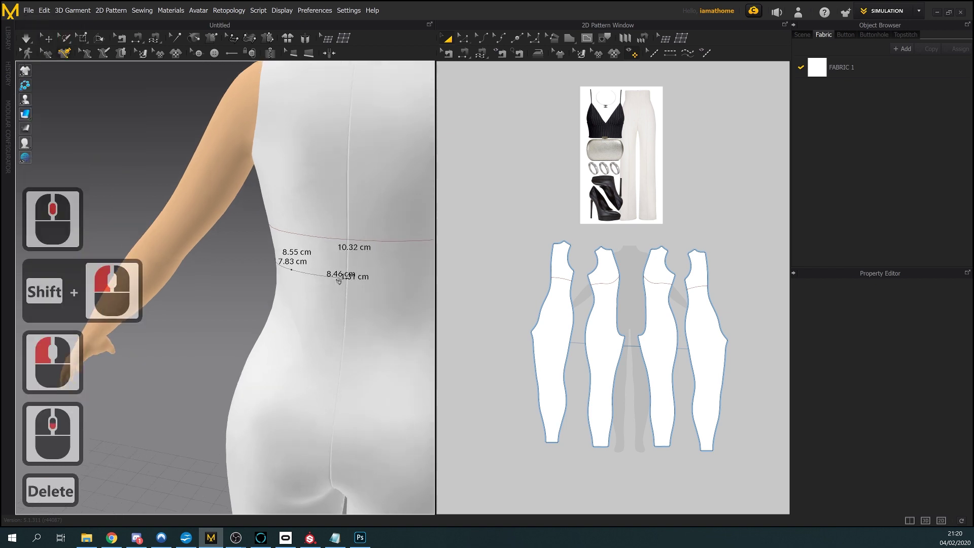
right_drag(338, 280, 342, 277)
scroll(342, 276, up, 5)
scroll(343, 275, down, 5)
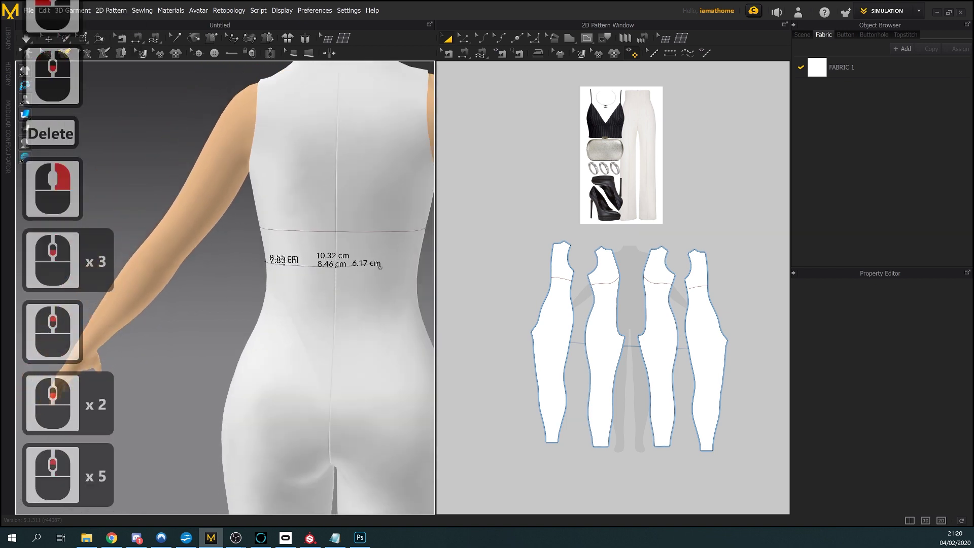
click(345, 270)
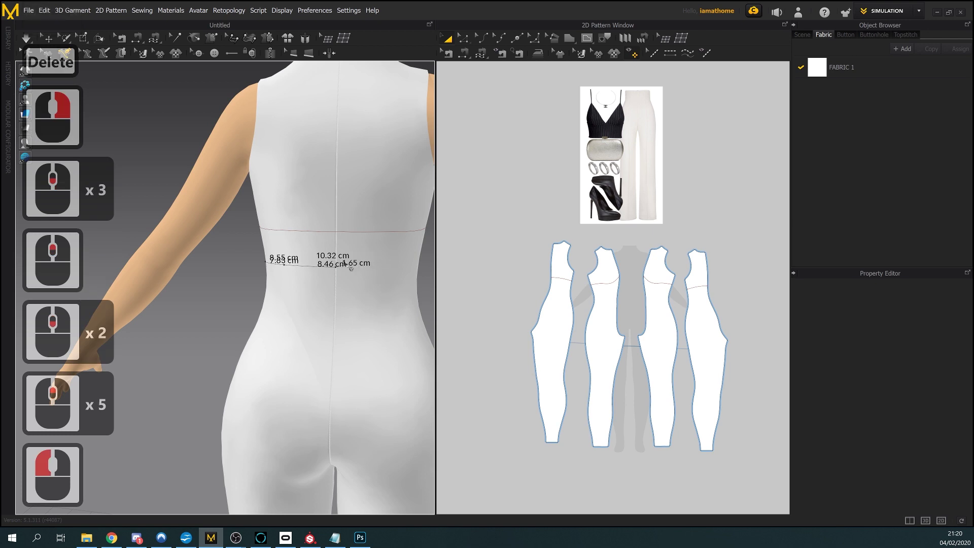
key(Delete)
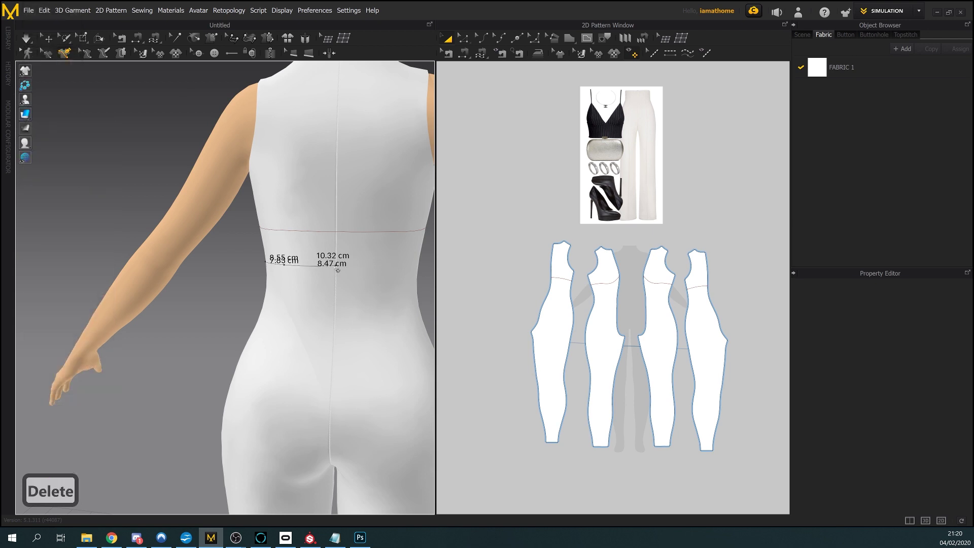
Finish the waist line at the centre back seam with a straight segment about 8.5 cm long
key(shift)
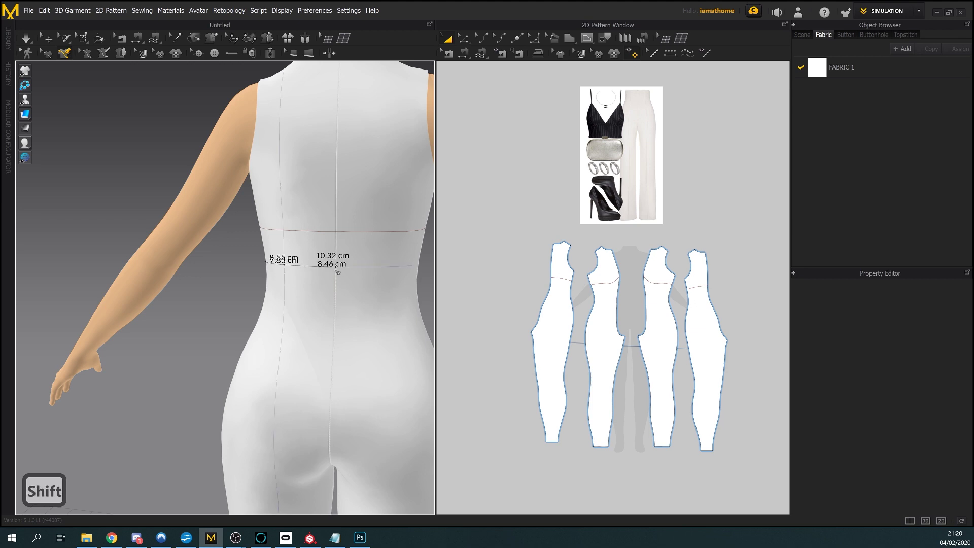
shift+double_click(336, 268)
right_drag(300, 281, 264, 294)
scroll(263, 294, up, 2)
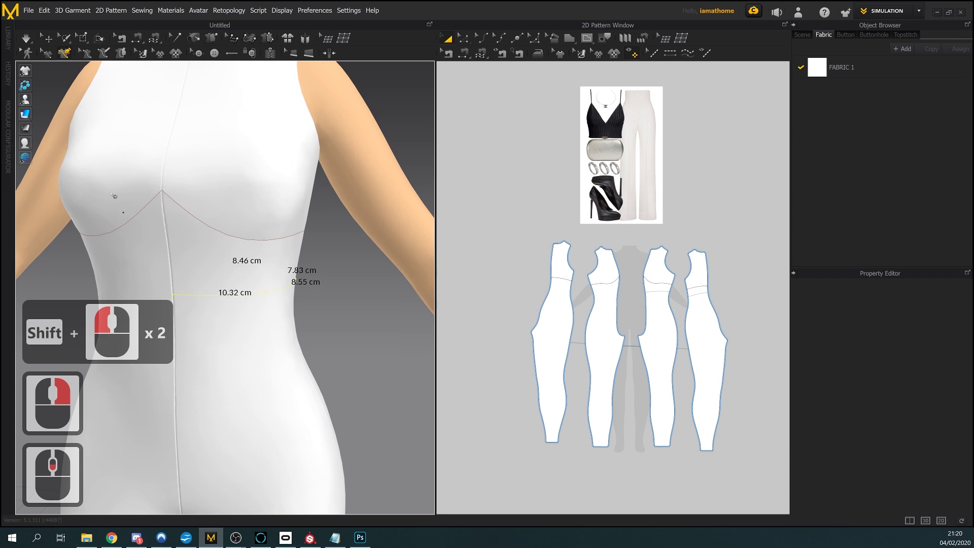
Convert all segments of the waist line to an internal shape, mirrored onto the symmetric patterns
click(48, 53)
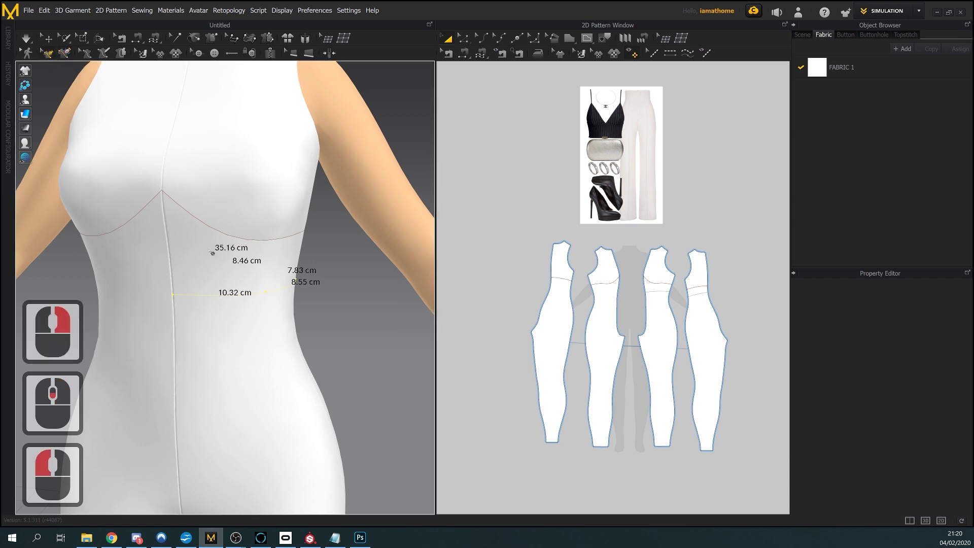
right_click(208, 298)
click(186, 297)
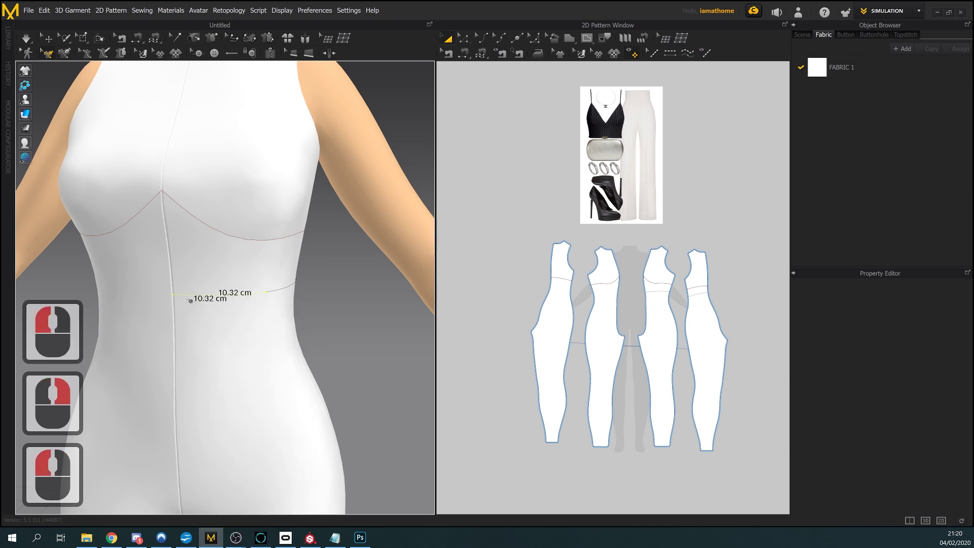
key(ctrl+a)
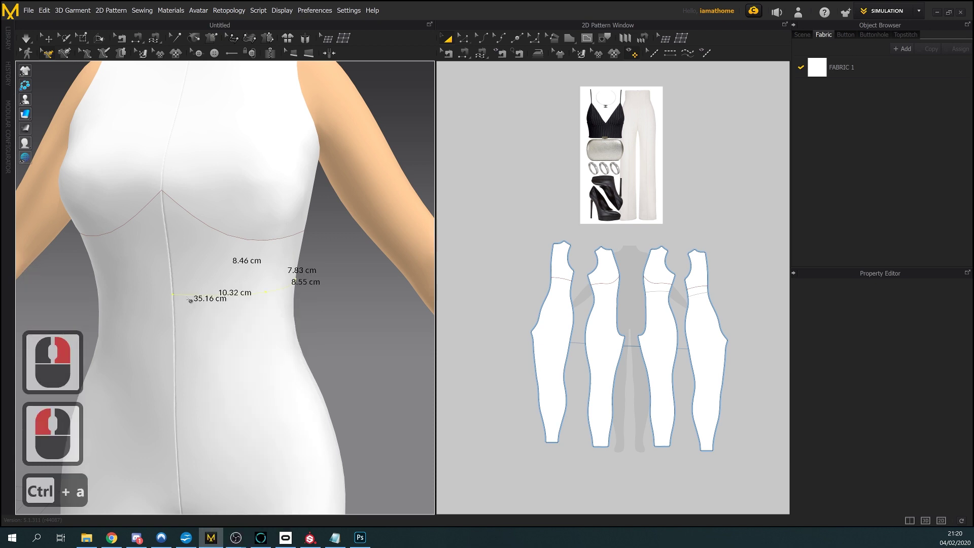
right_click(186, 299)
click(263, 445)
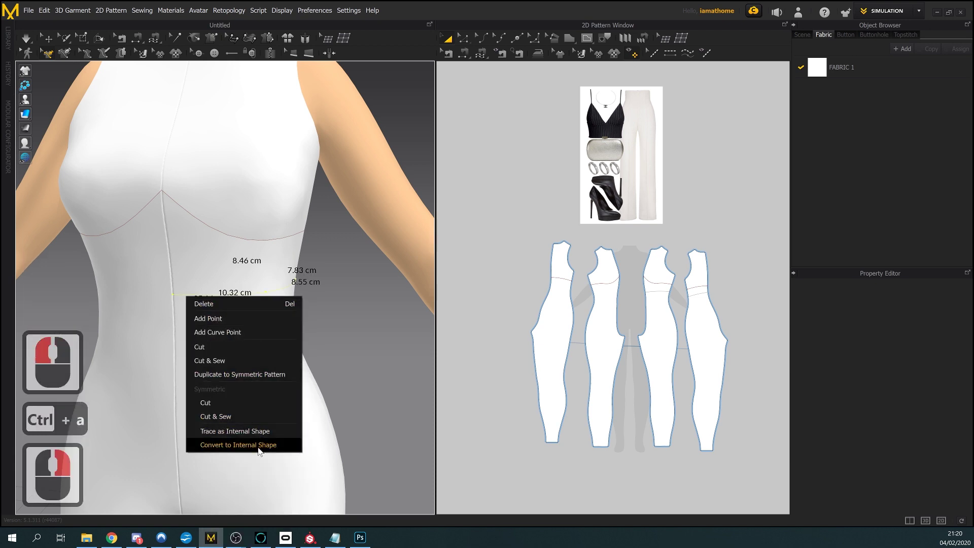
scroll(676, 294, up, 2)
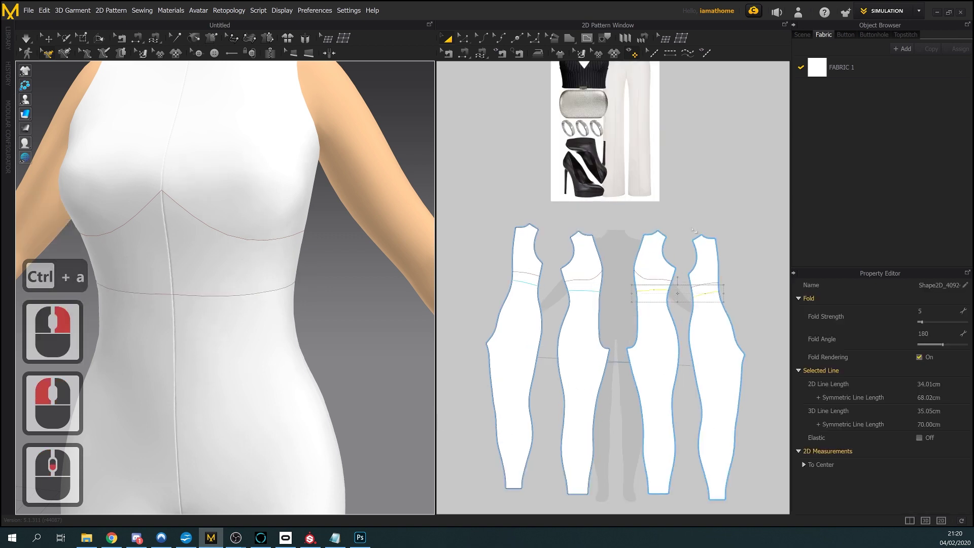
click(645, 284)
Convert the middle point of the waist line on the front pattern to a curve point
right_drag(325, 370, 284, 370)
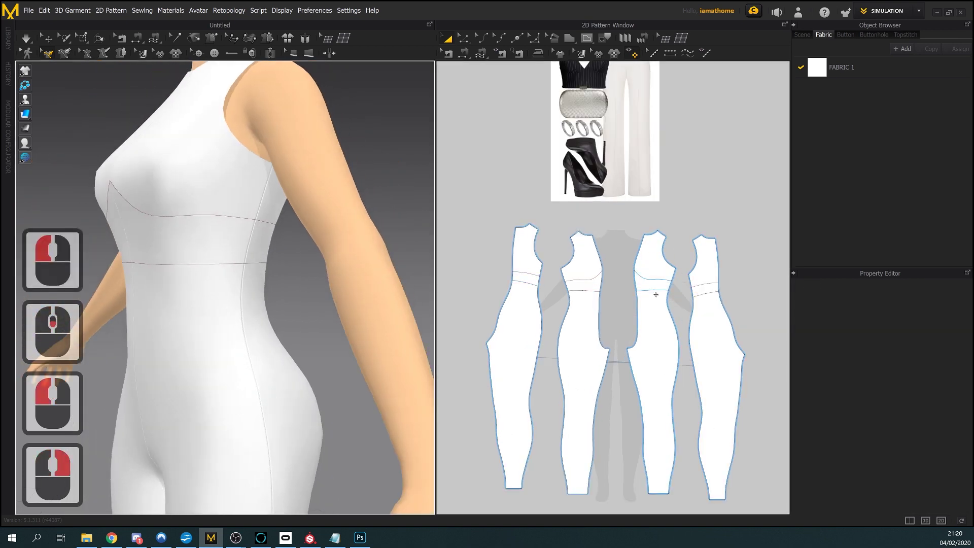
scroll(656, 283, up, 5)
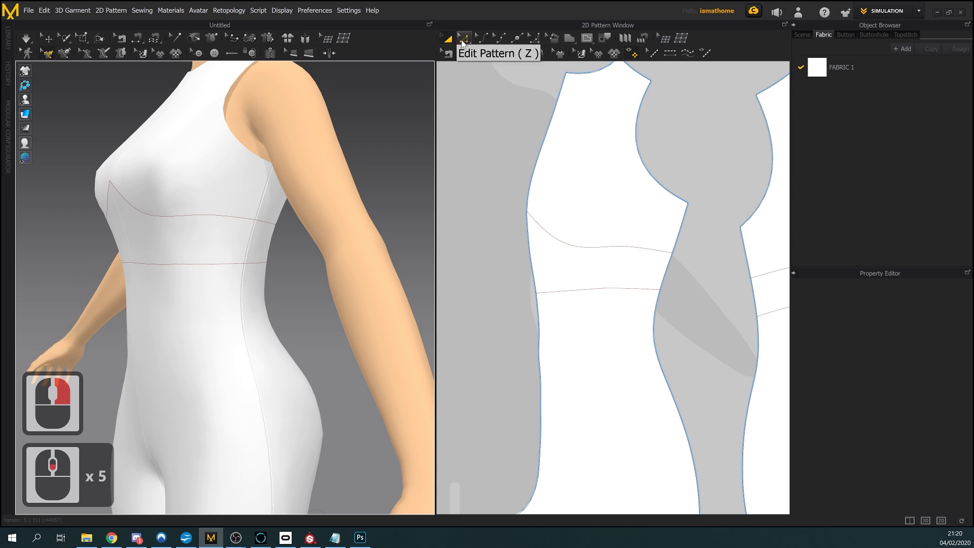
click(463, 38)
scroll(608, 297, up, 2)
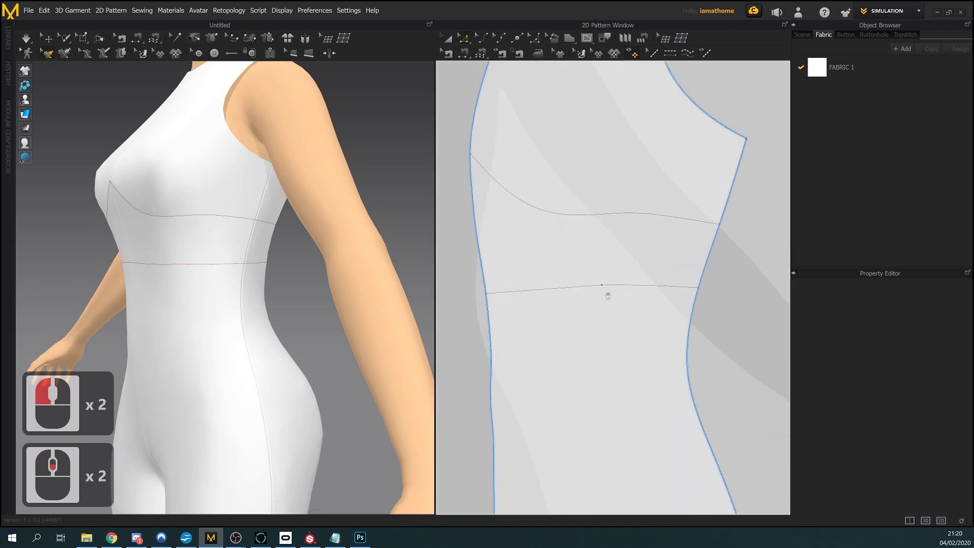
click(606, 288)
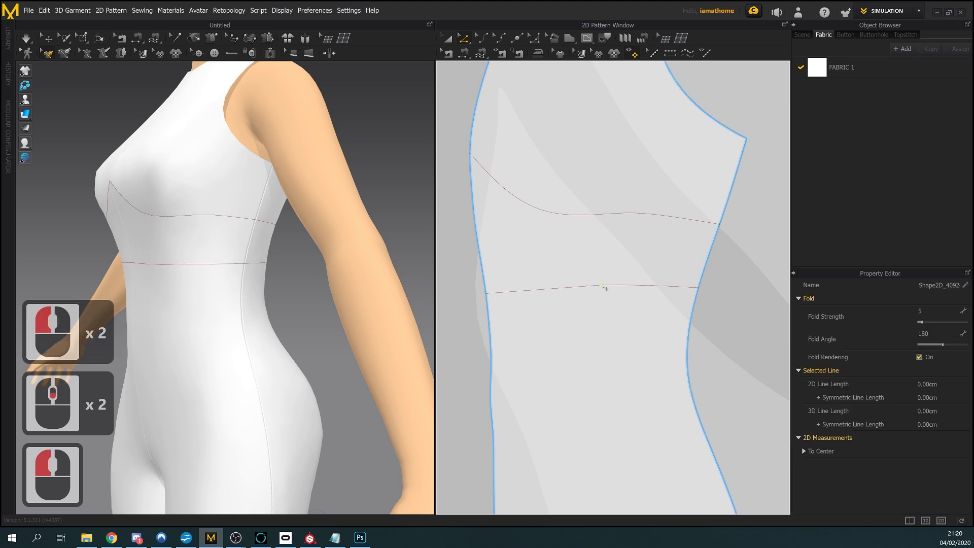
right_click(606, 287)
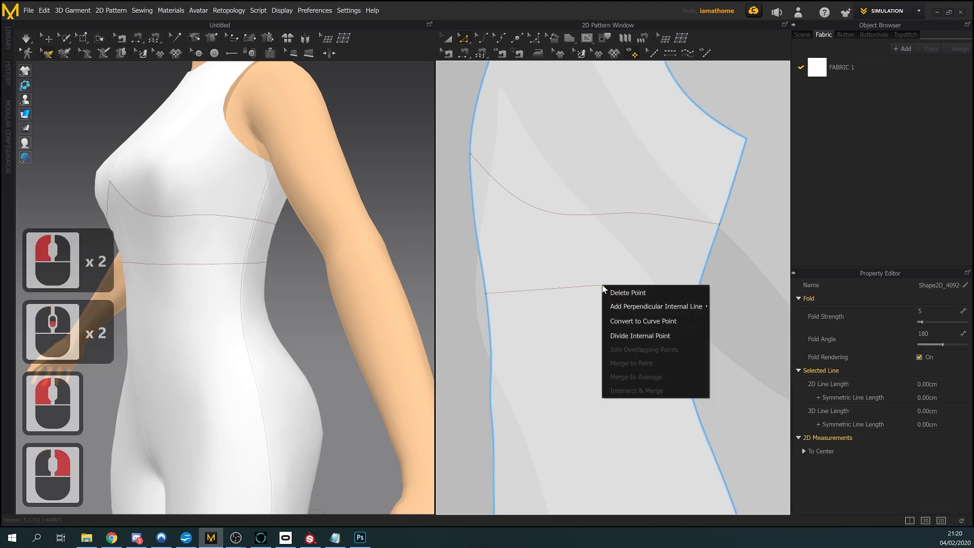
click(644, 320)
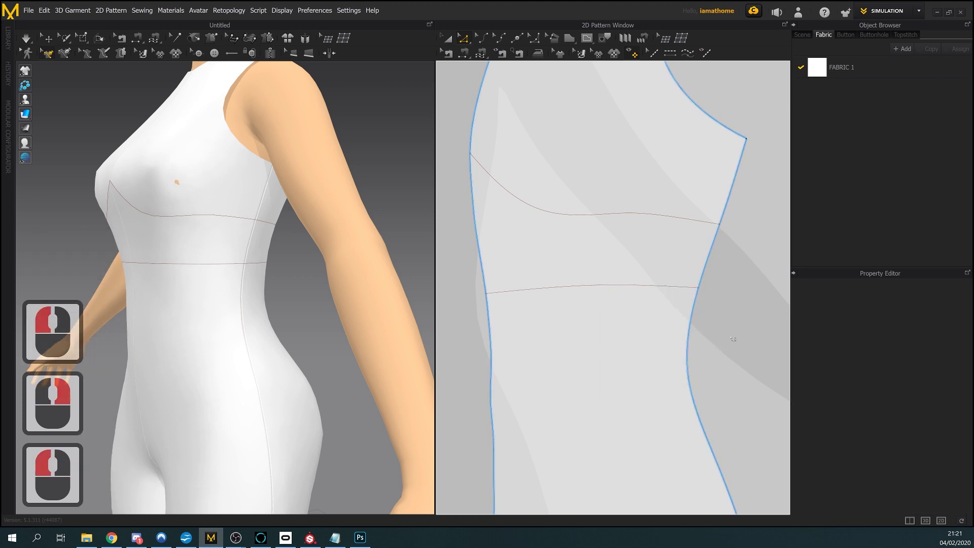
Convert the middle point of the waist line on the back pattern to a curve point
scroll(573, 338, up, 7)
scroll(683, 342, down, 2)
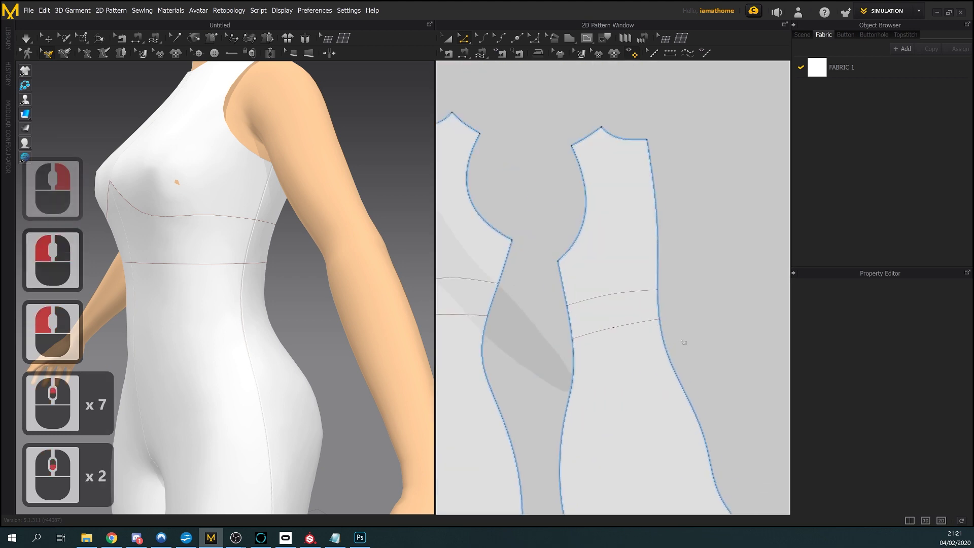
scroll(611, 331, down, 1)
right_click(617, 330)
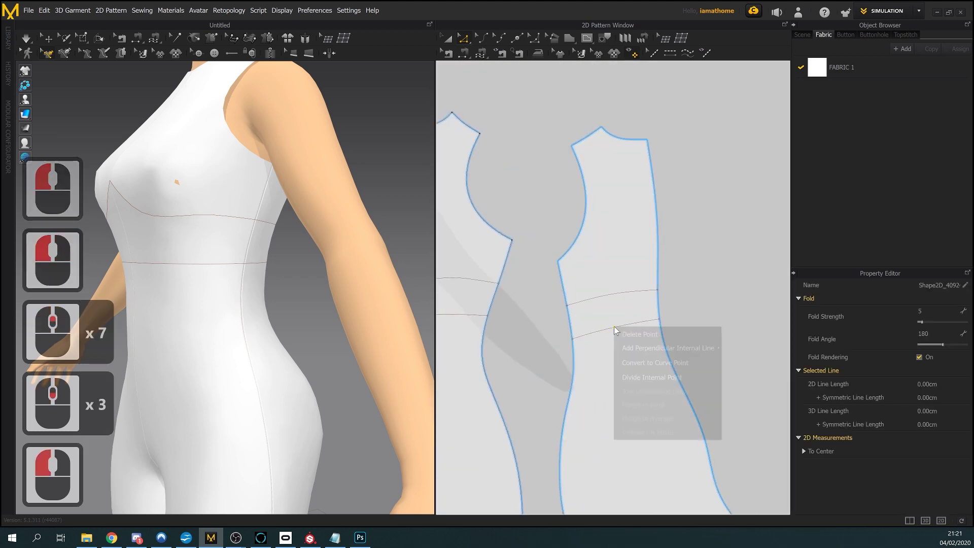
click(645, 361)
click(741, 317)
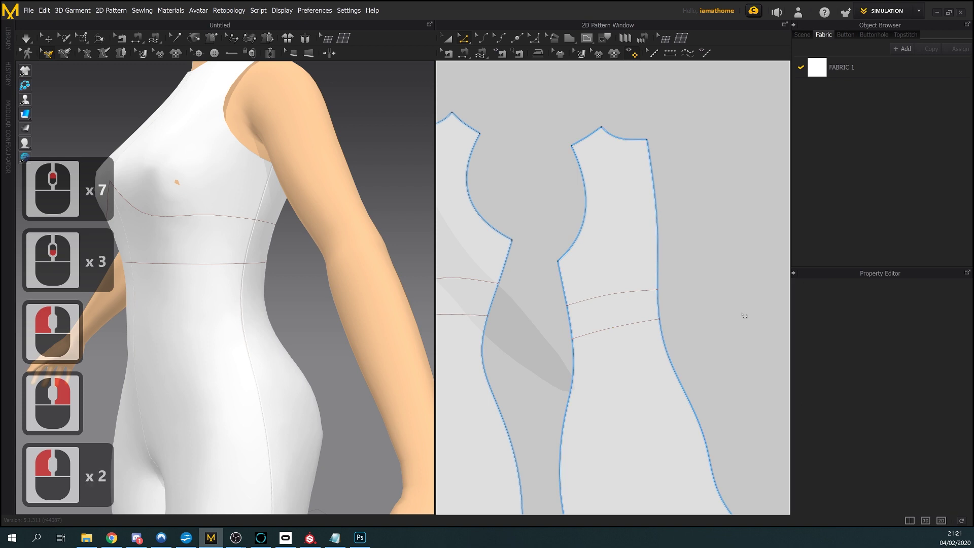
Start the bra cup outline at the underbust line's centre peak with a segment about 15.4 cm long up the wearer's left chest
scroll(351, 332, down, 3)
right_drag(329, 325, 351, 331)
scroll(351, 331, up, 4)
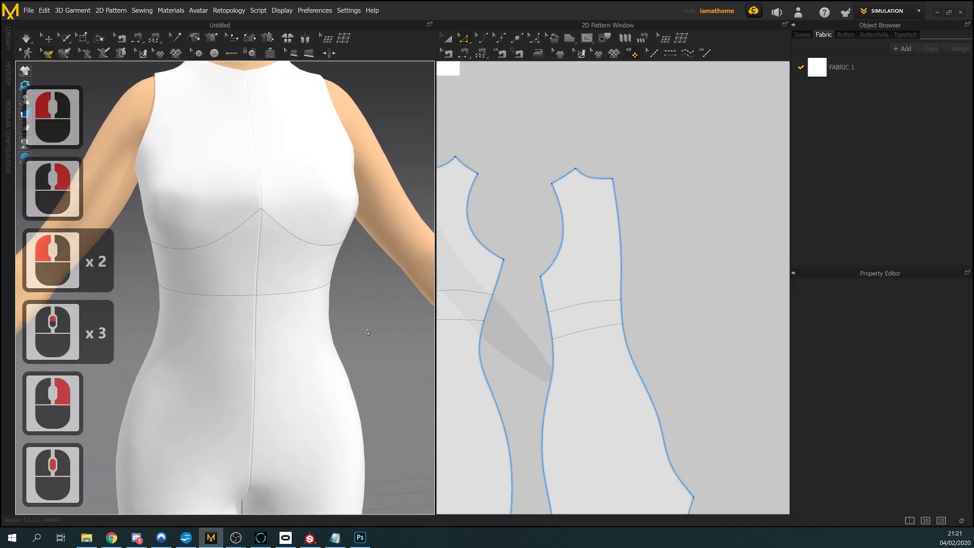
right_drag(313, 287, 260, 269)
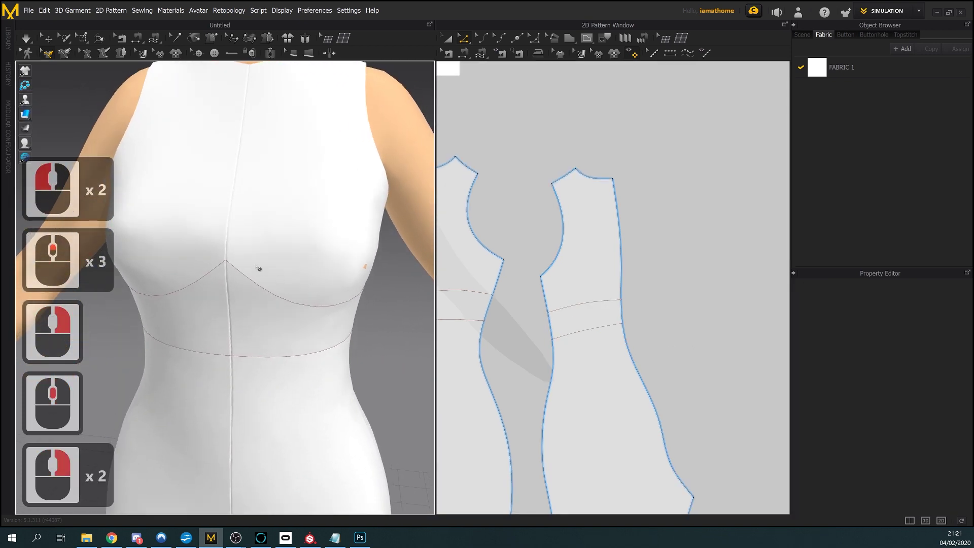
scroll(608, 304, down, 3)
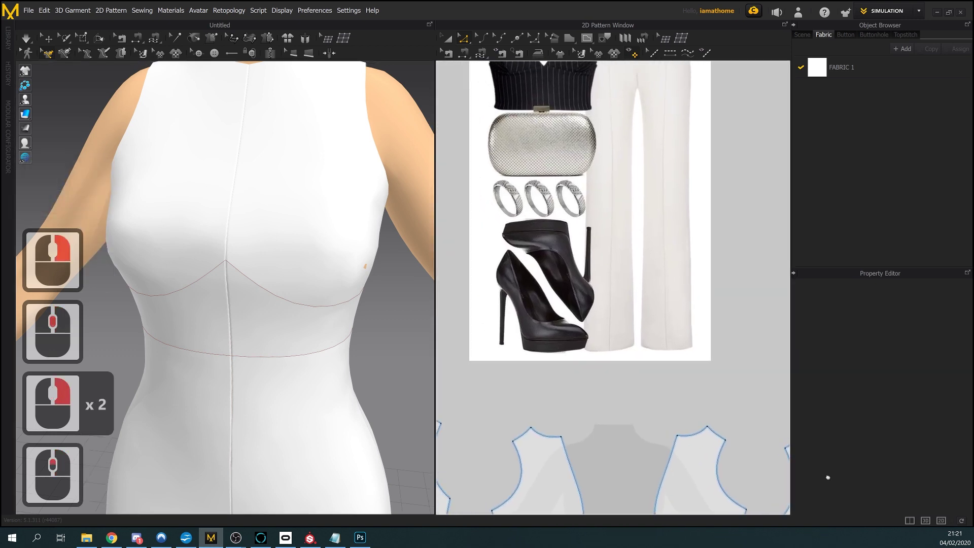
scroll(596, 274, up, 5)
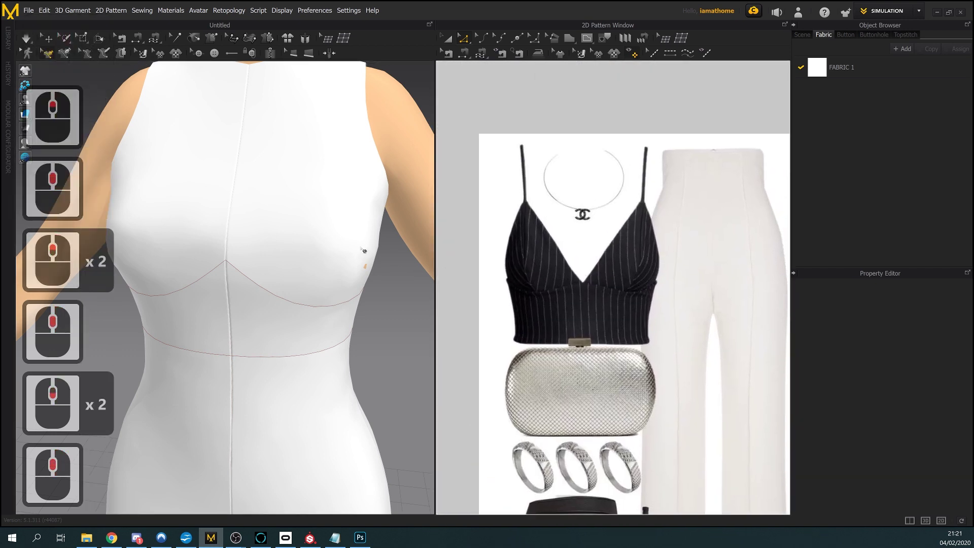
scroll(363, 251, down, 4)
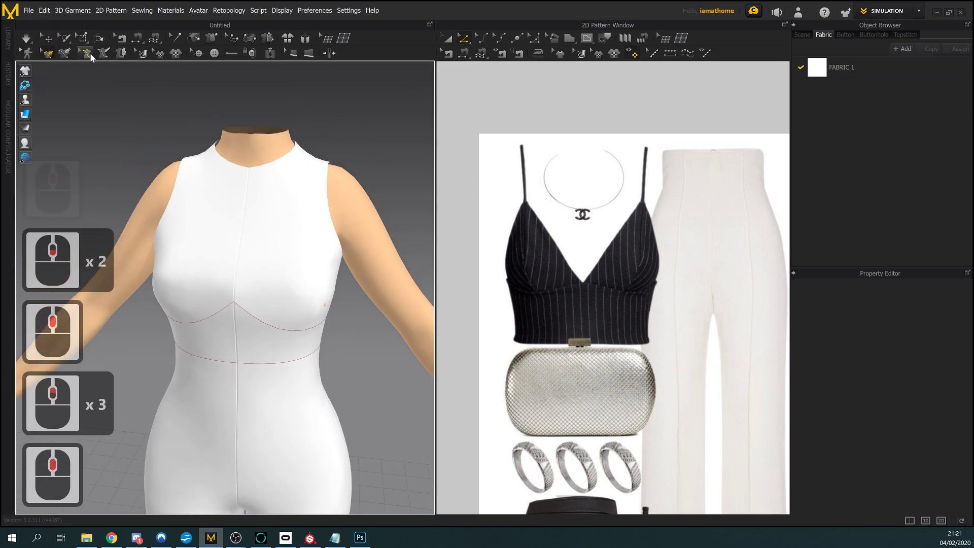
click(64, 53)
right_drag(196, 196, 201, 194)
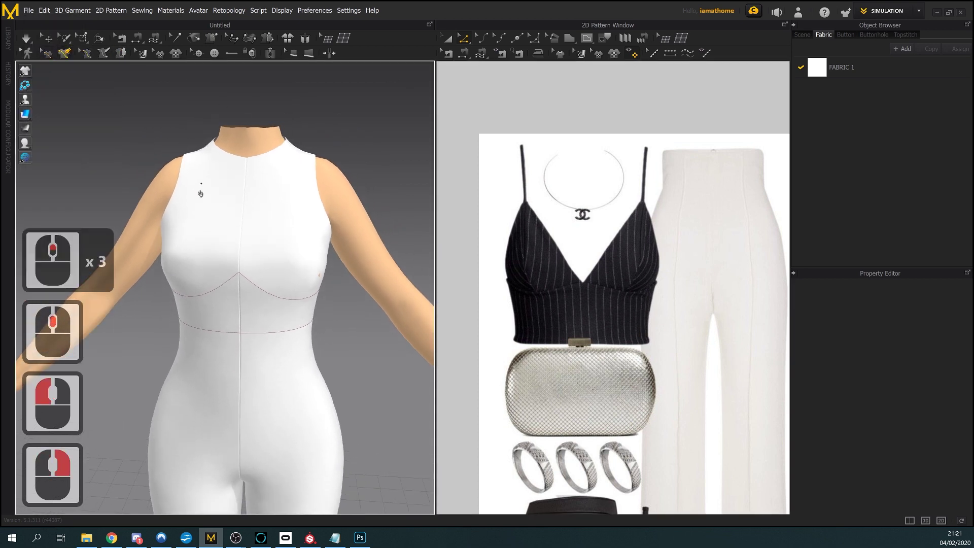
click(239, 273)
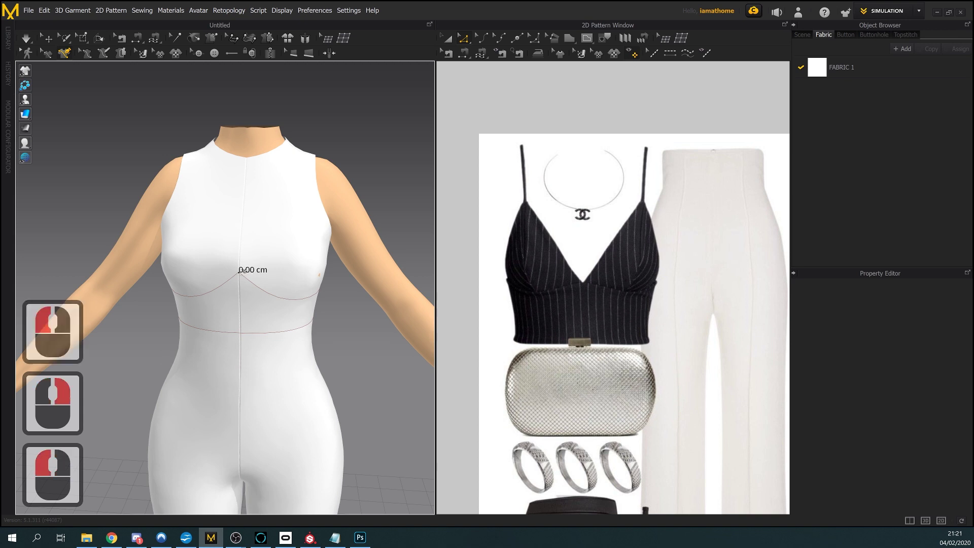
right_drag(256, 215, 278, 230)
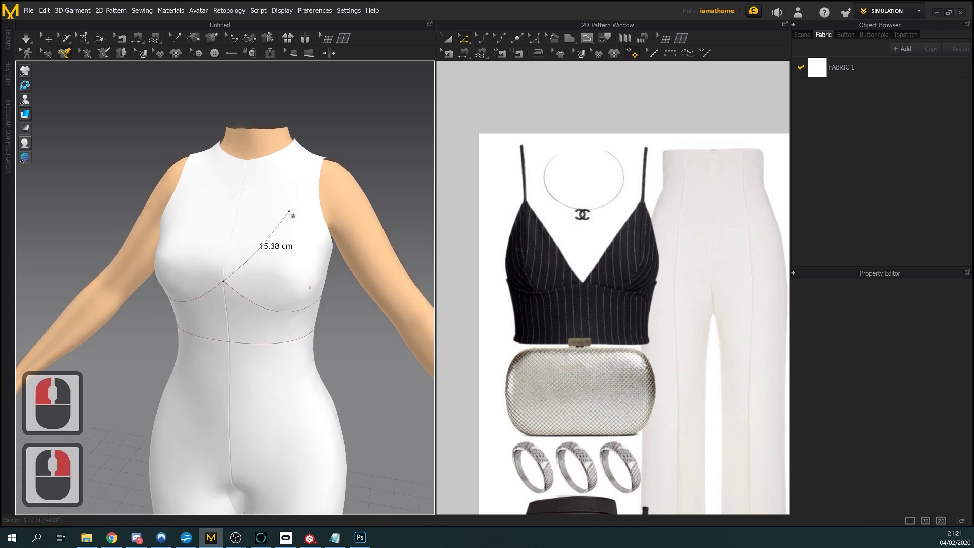
click(290, 211)
Add a cup tip about 0.5 cm wide and finish the outline with a segment about 17.6 cm long down to the underbust line
middle_drag(325, 211, 280, 241)
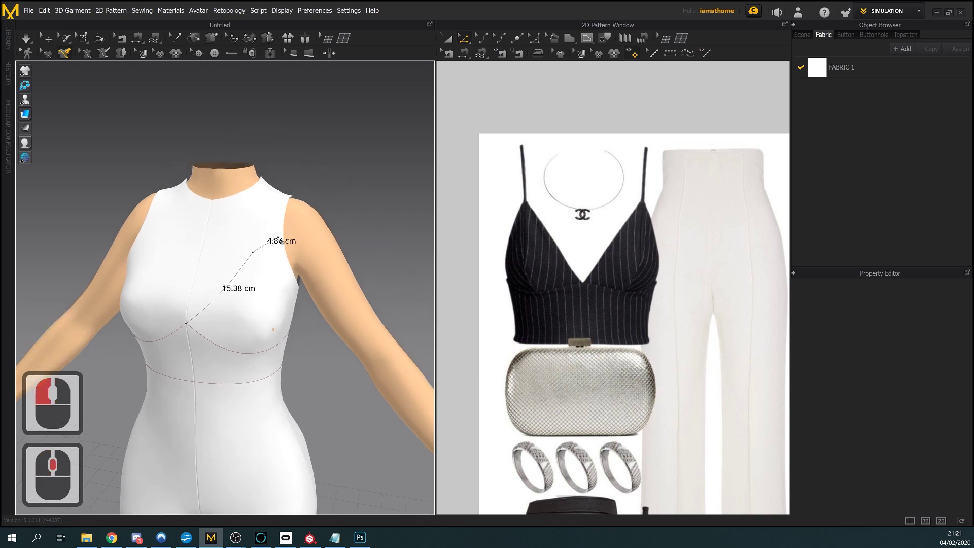
scroll(281, 241, up, 8)
middle_drag(245, 272, 243, 278)
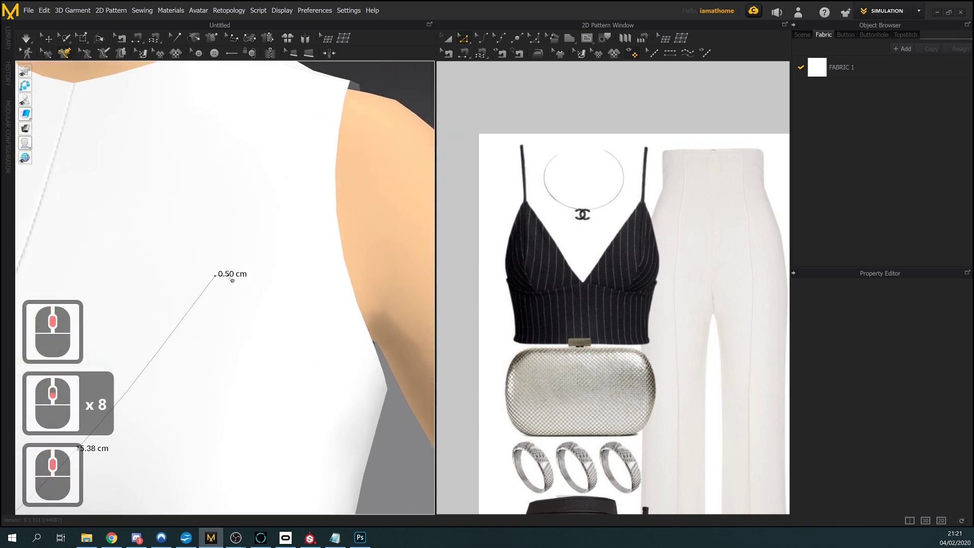
click(232, 279)
scroll(259, 316, down, 4)
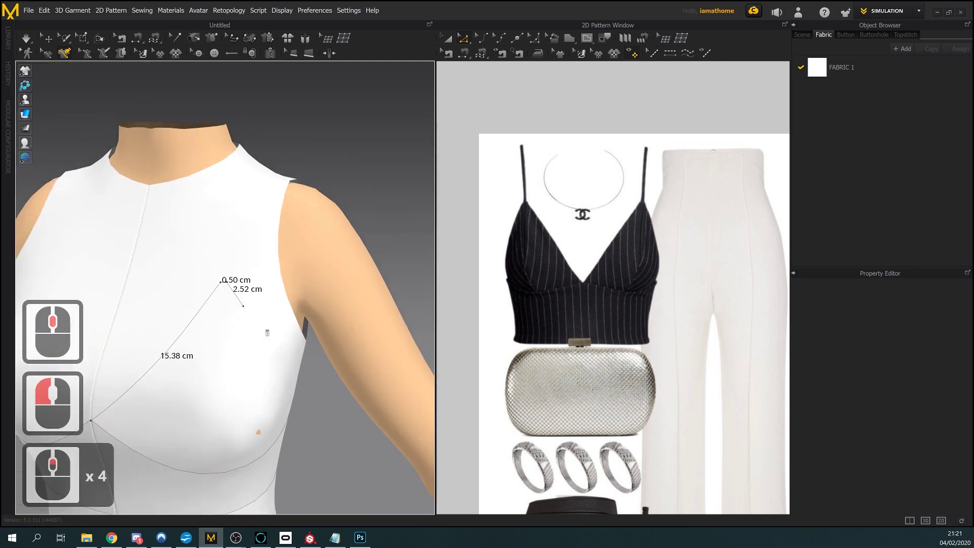
right_drag(234, 324, 199, 350)
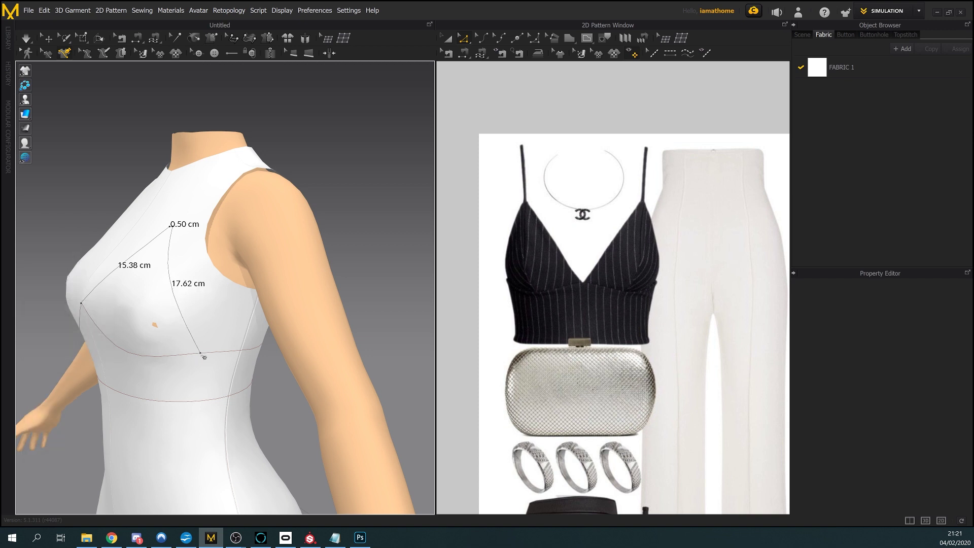
double_click(204, 357)
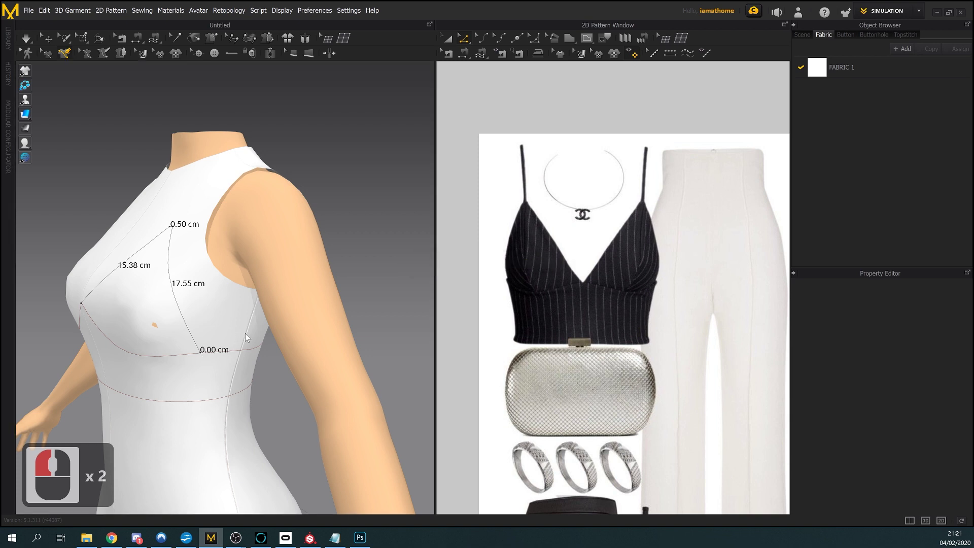
Convert the cup outline to an internal shape, mirrored onto the symmetric front pattern
right_drag(202, 332, 259, 335)
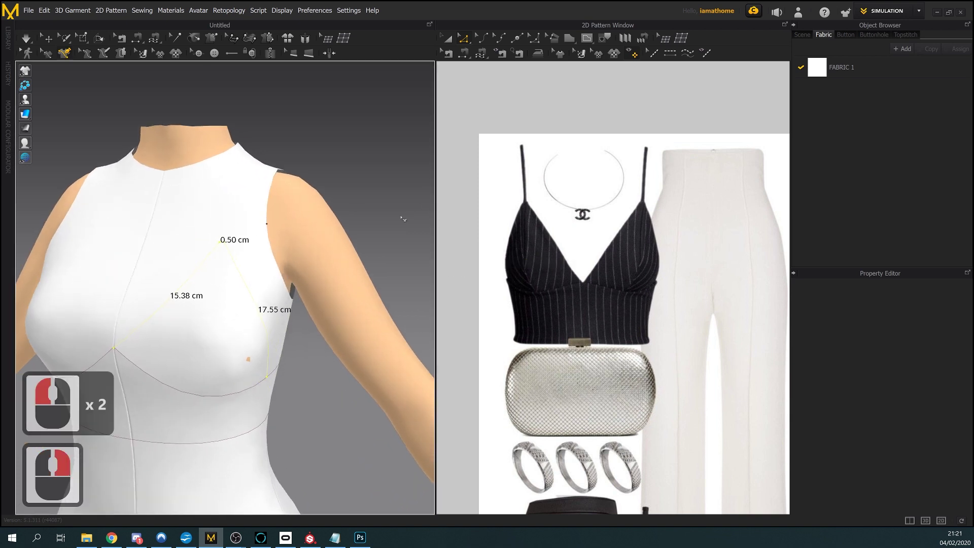
scroll(619, 324, down, 2)
scroll(619, 325, down, 1)
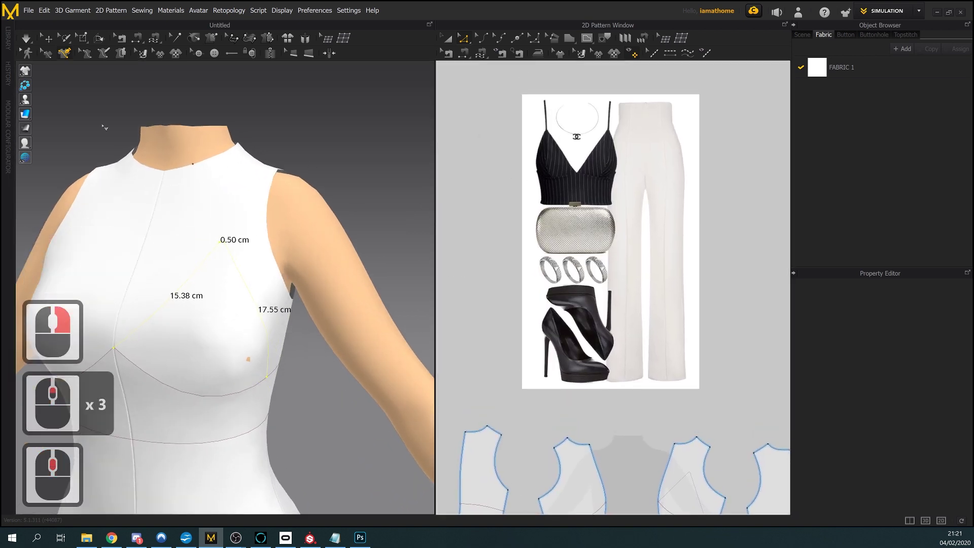
click(51, 54)
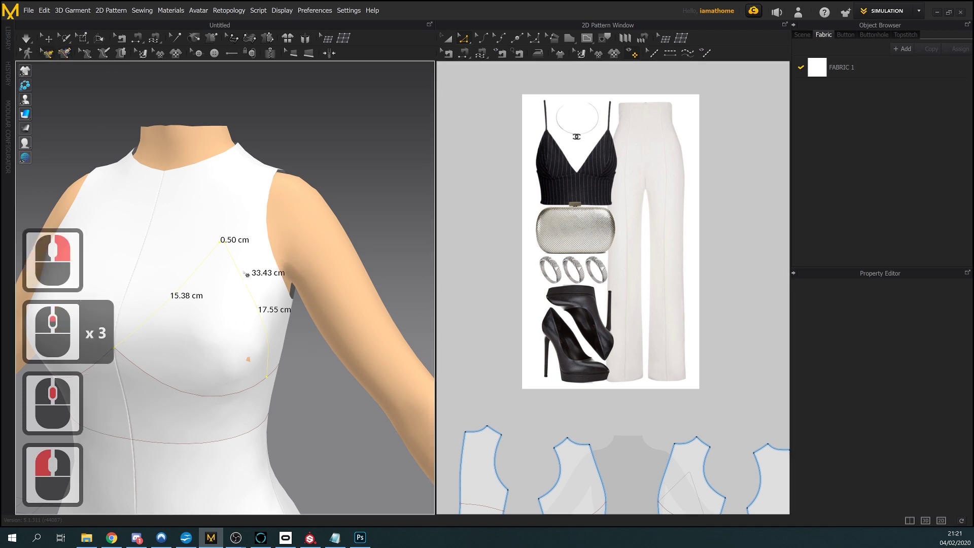
right_click(243, 274)
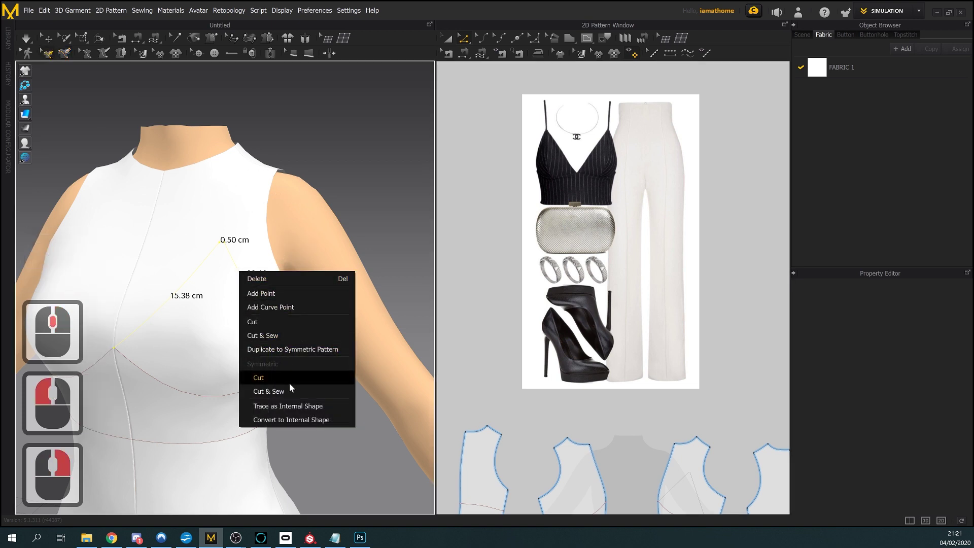
click(292, 416)
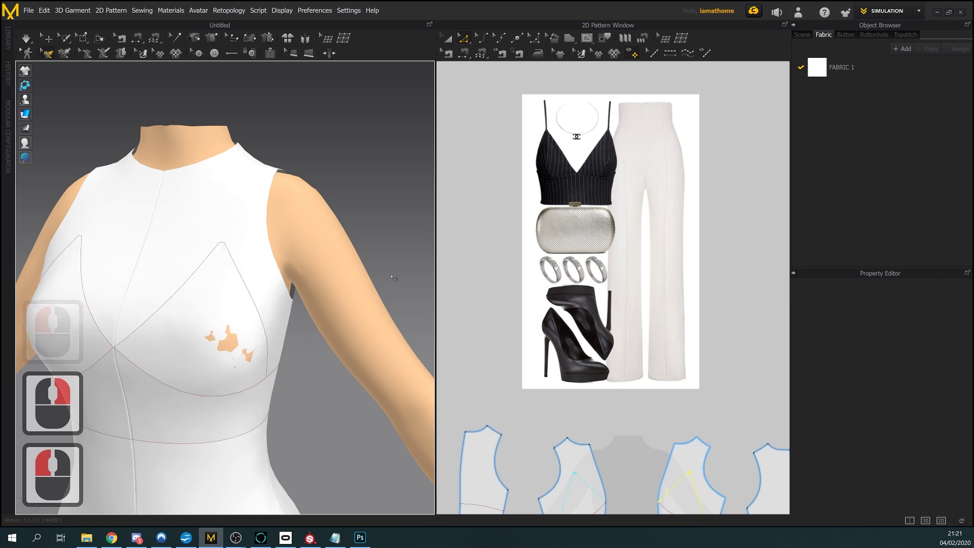
scroll(709, 408, down, 3)
click(256, 308)
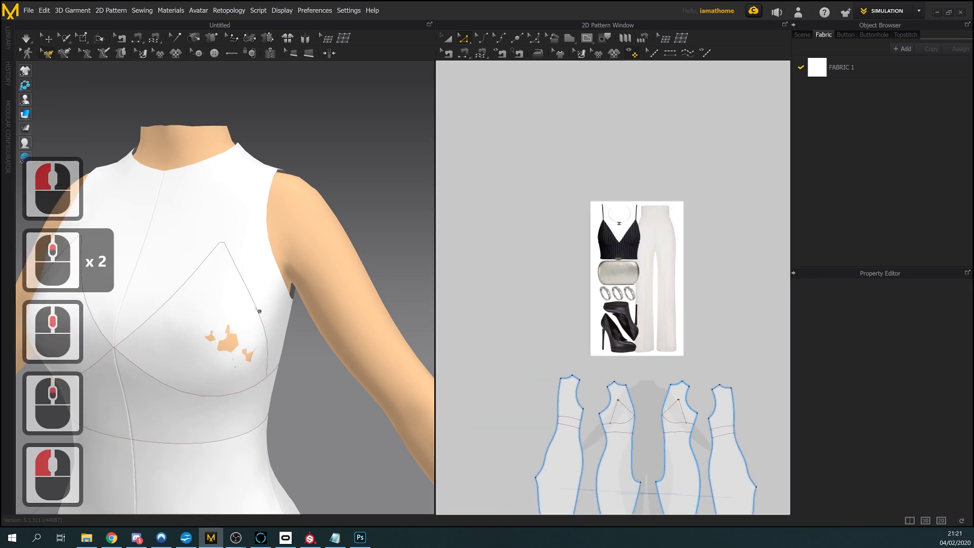
Simulate the bodysuit briefly to settle the fabric over the bust, and stop the simulation
scroll(253, 306, up, 2)
right_drag(253, 307, 326, 265)
middle_drag(327, 265, 300, 269)
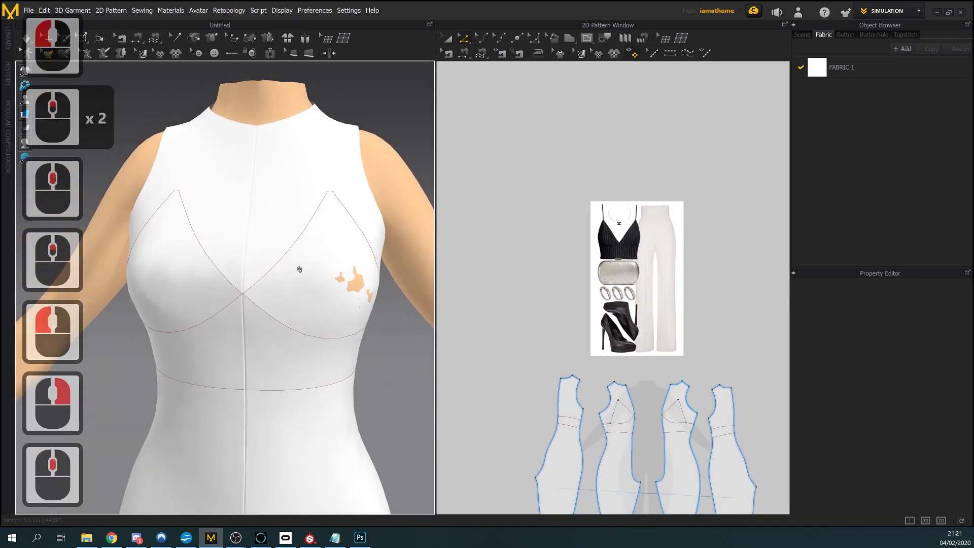
right_drag(300, 270, 303, 272)
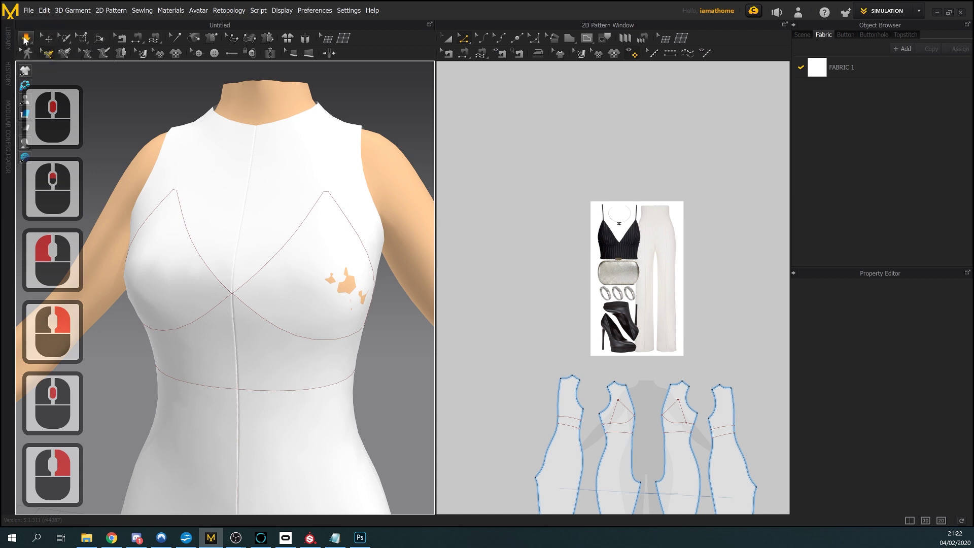
click(25, 39)
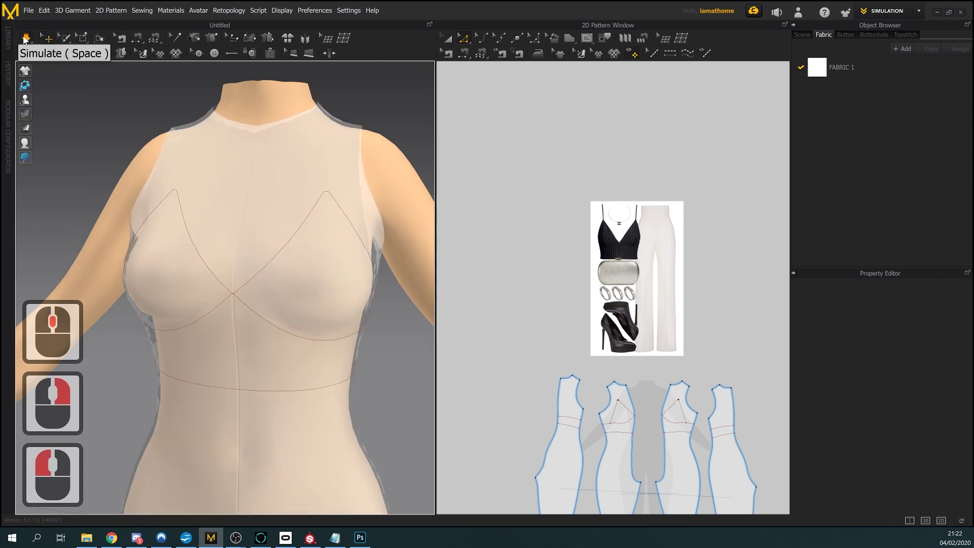
click(25, 39)
scroll(330, 239, down, 3)
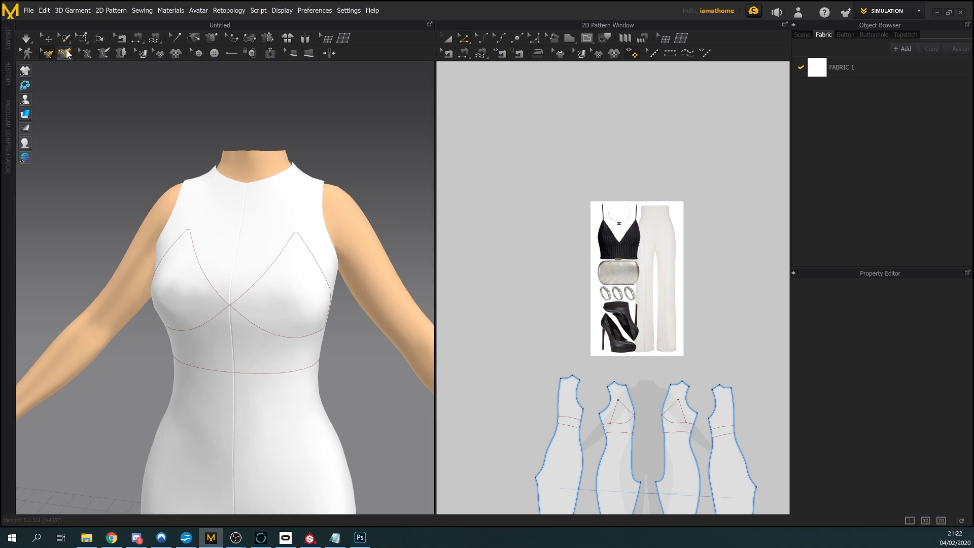
right_drag(309, 243, 320, 261)
scroll(327, 294, up, 2)
right_drag(327, 294, 346, 319)
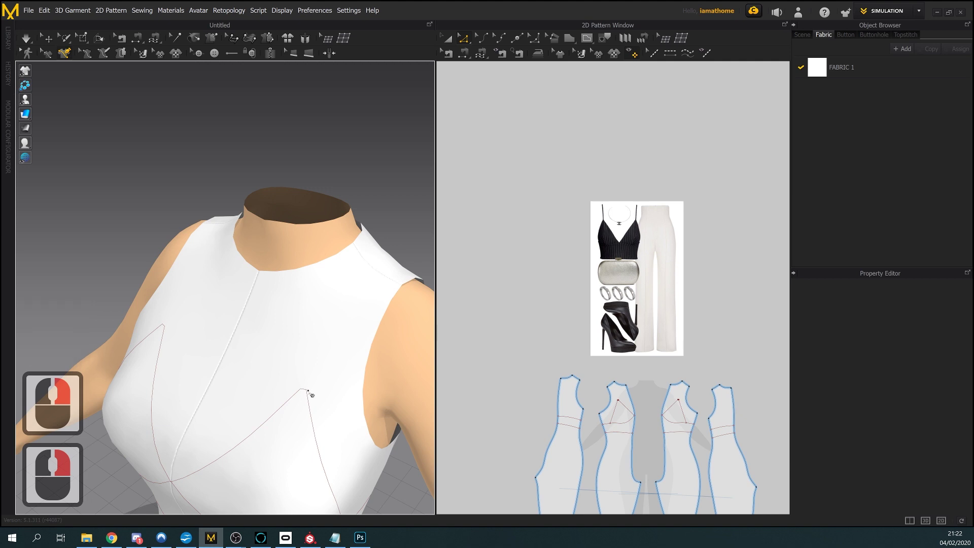
right_drag(311, 393, 322, 392)
scroll(319, 395, up, 3)
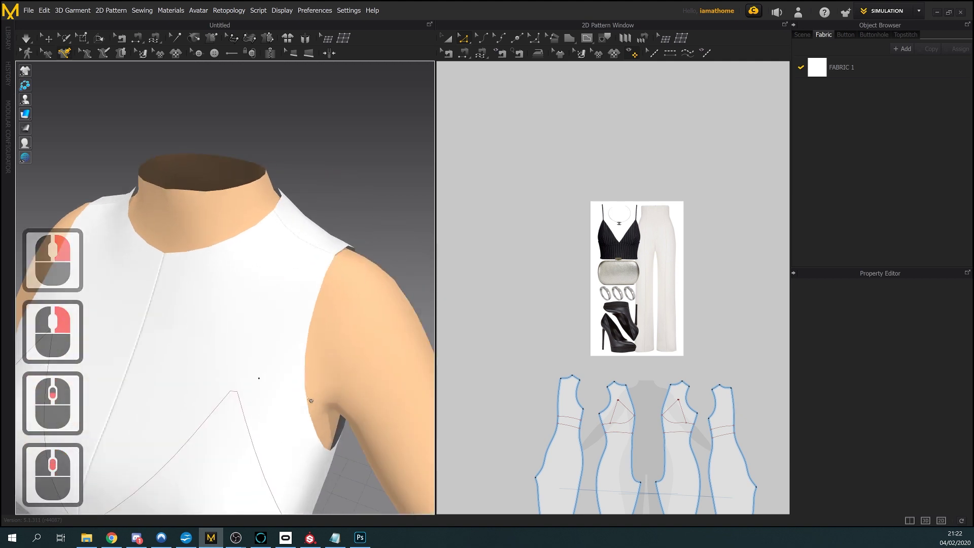
scroll(261, 405, up, 4)
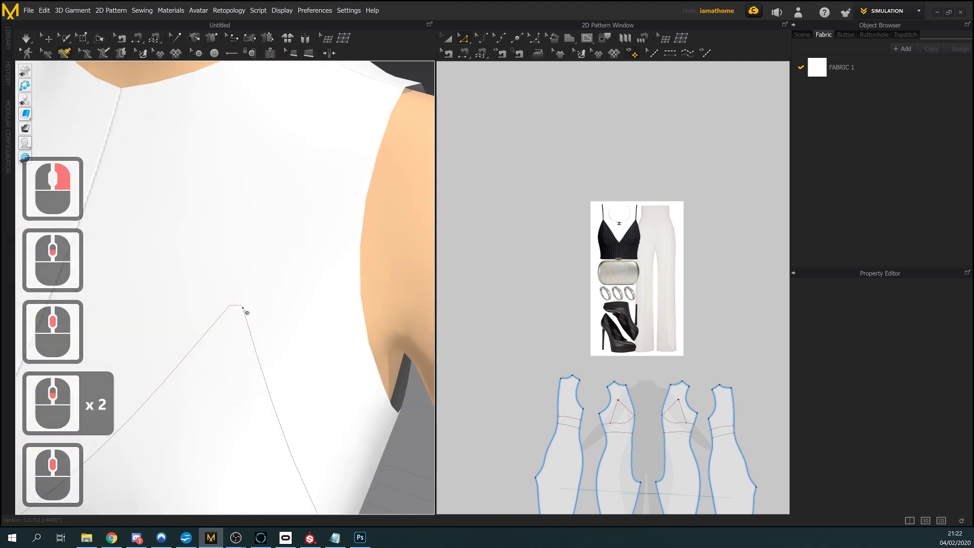
click(242, 307)
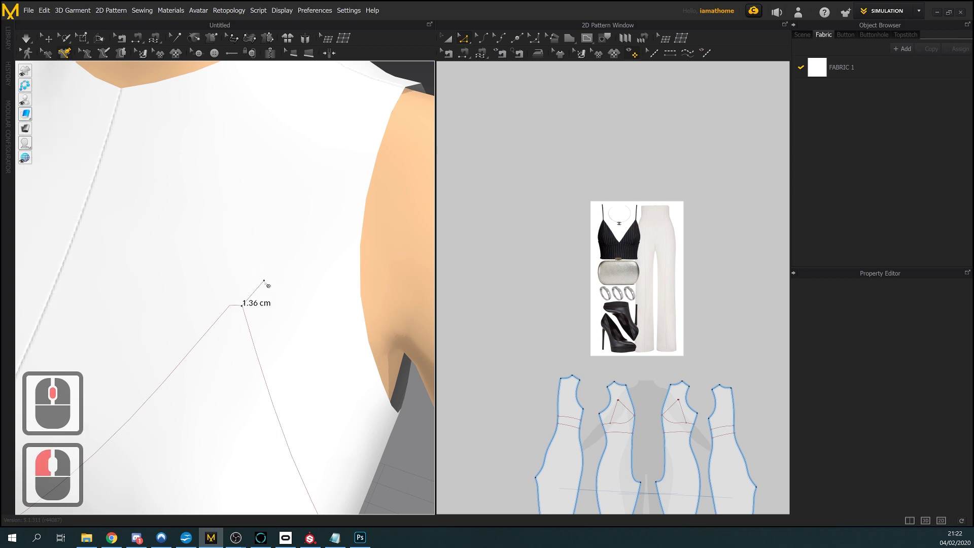
key(Delete)
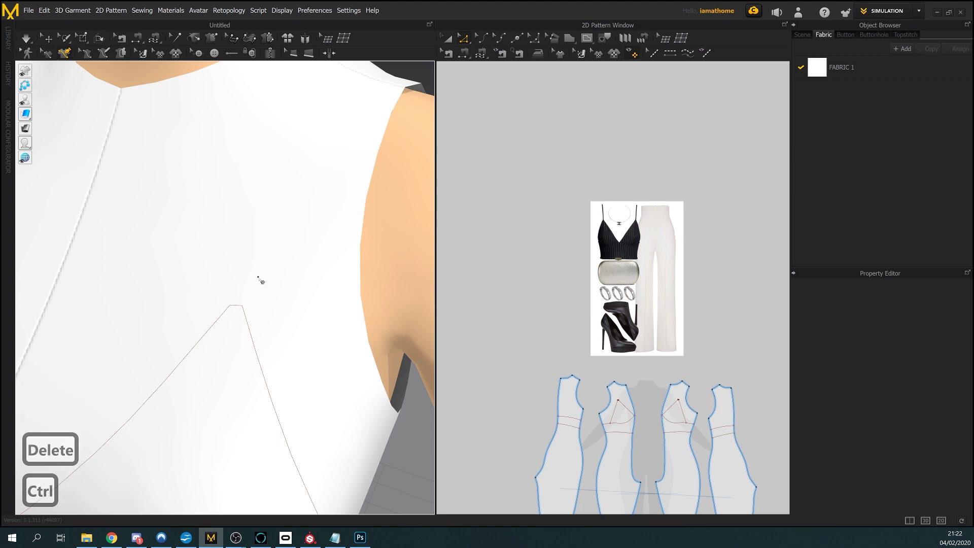
Undo the recent changes back to the cup outline before its conversion to an internal shape
key(ctrl+z)
key(ctrl+z)
key(ctrl+z)
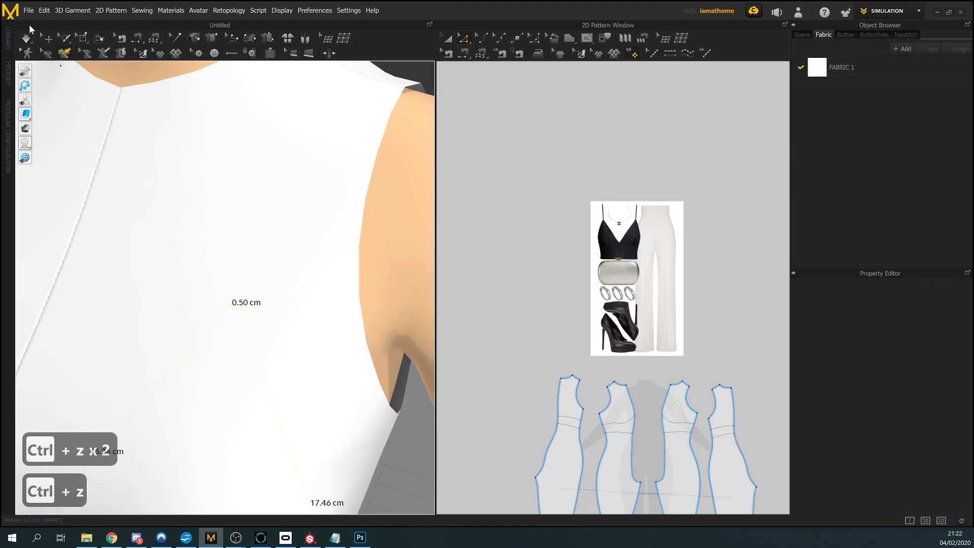
double_click(257, 288)
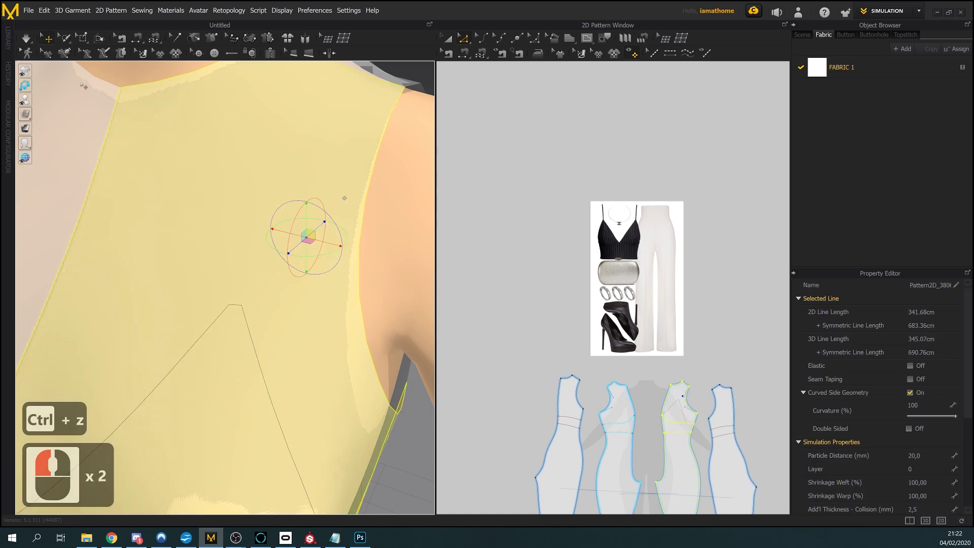
Draw a strap line about 12.7 cm long from the outer corner of the wearer's left cup tip up to the shoulder seam
click(64, 53)
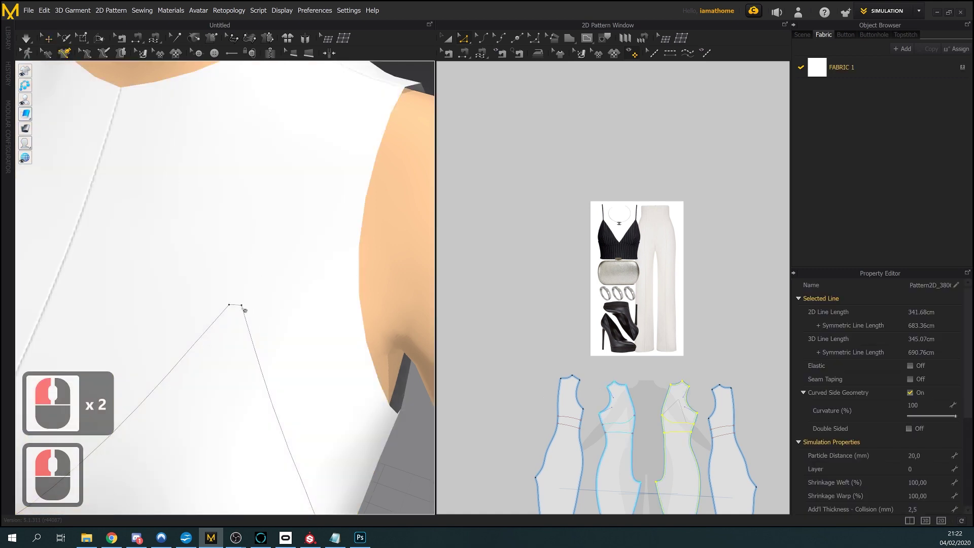
click(243, 307)
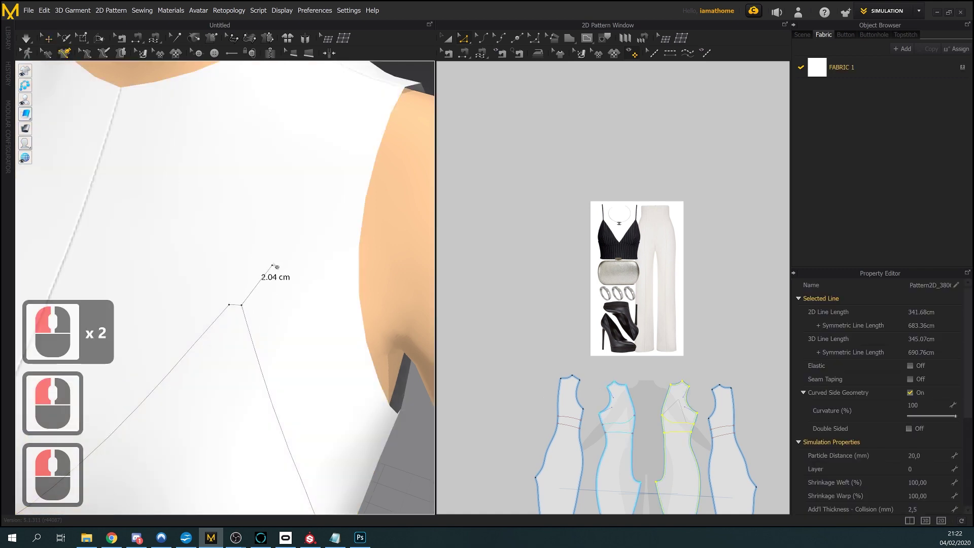
scroll(279, 238, down, 3)
scroll(285, 228, down, 1)
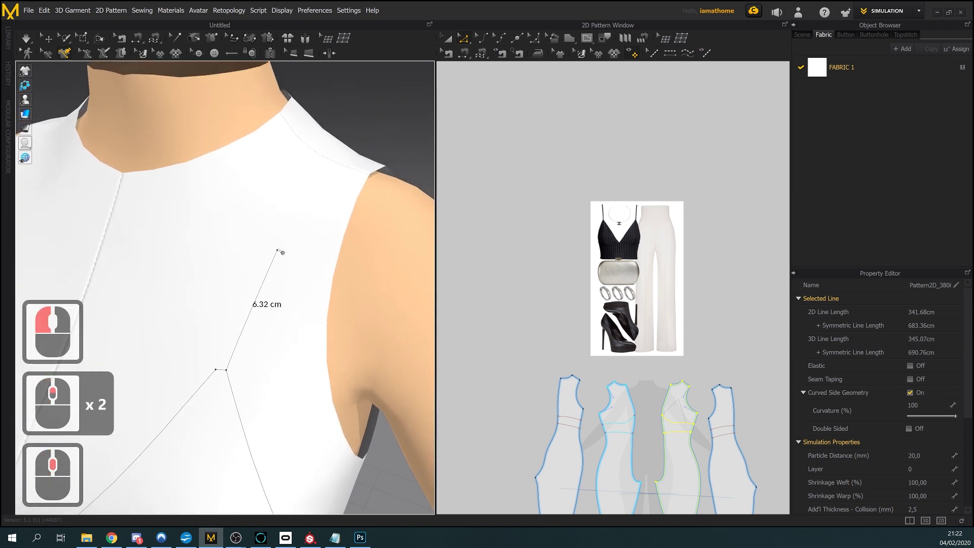
scroll(327, 175, down, 3)
scroll(329, 173, down, 1)
scroll(329, 173, up, 12)
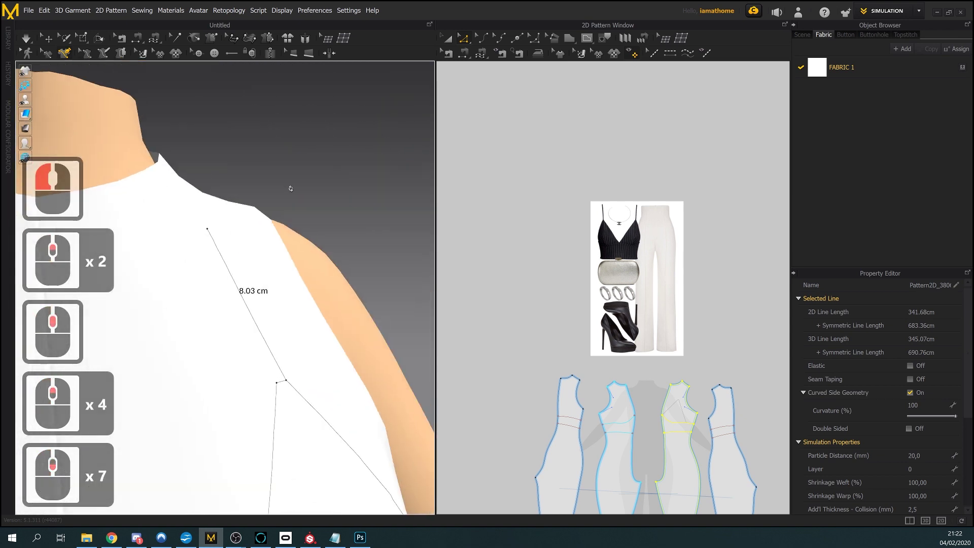
right_click(312, 157)
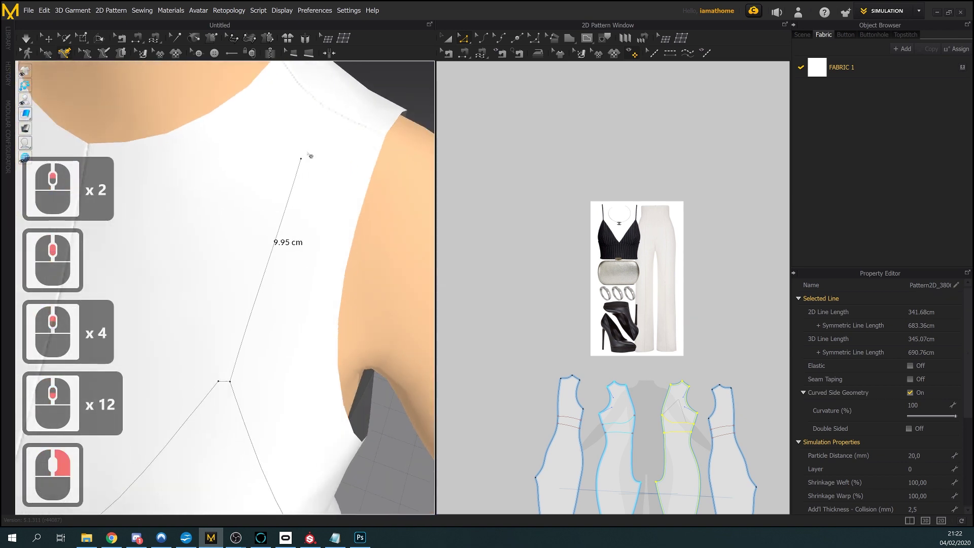
click(336, 116)
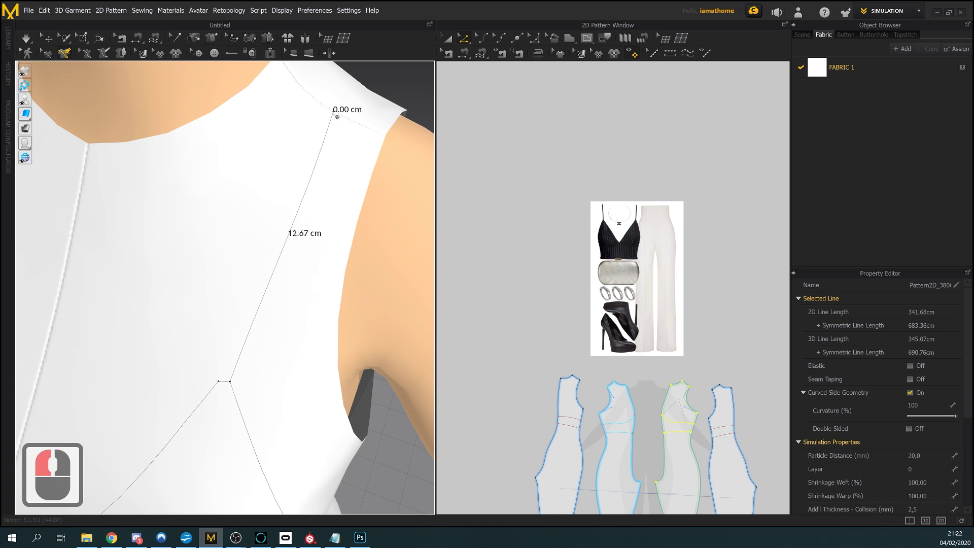
double_click(337, 116)
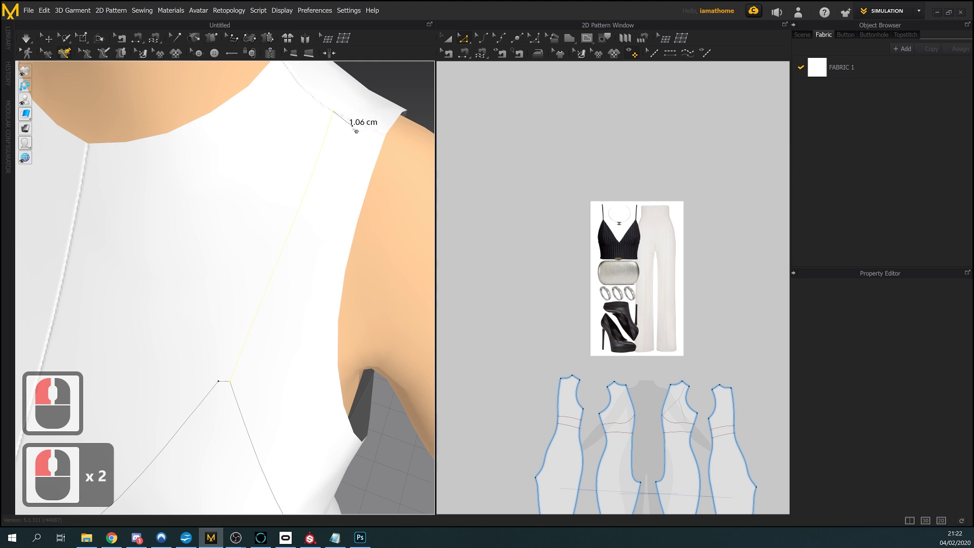
key(Delete)
Run a short simulation so the garment covers the bust without the avatar's skin poking through, and stop it
scroll(318, 198, down, 9)
right_drag(314, 205, 317, 179)
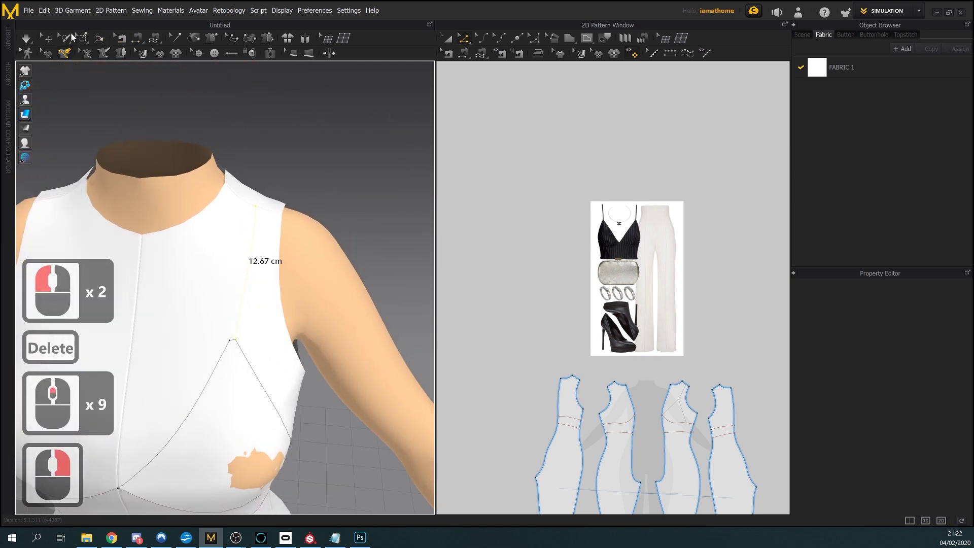
click(48, 38)
click(296, 274)
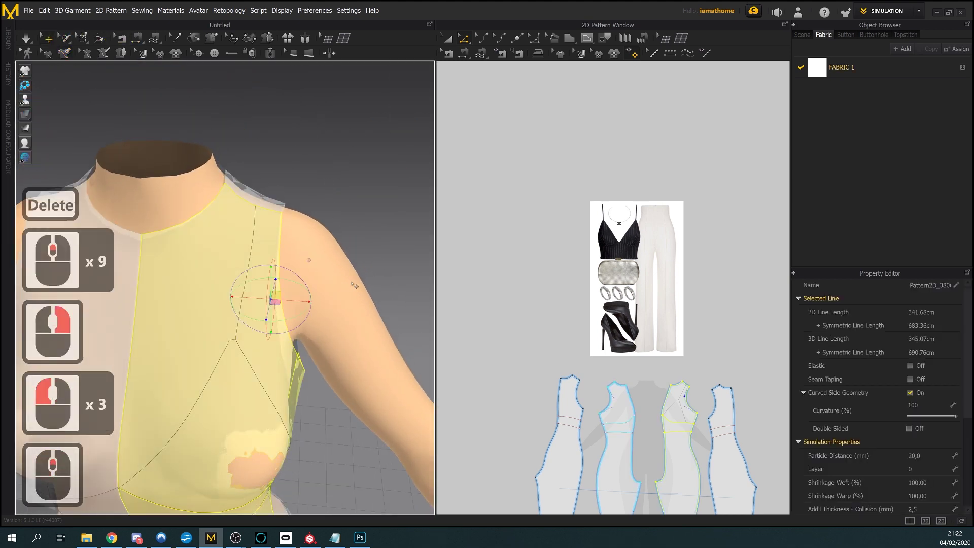
scroll(354, 285, up, 1)
middle_drag(354, 285, 374, 278)
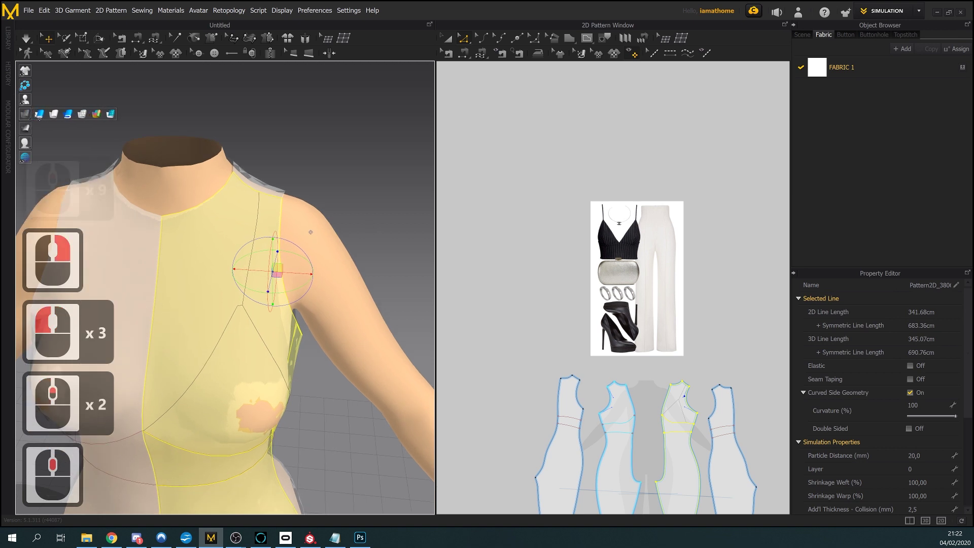
double_click(332, 183)
scroll(332, 182, down, 5)
right_drag(334, 202, 340, 243)
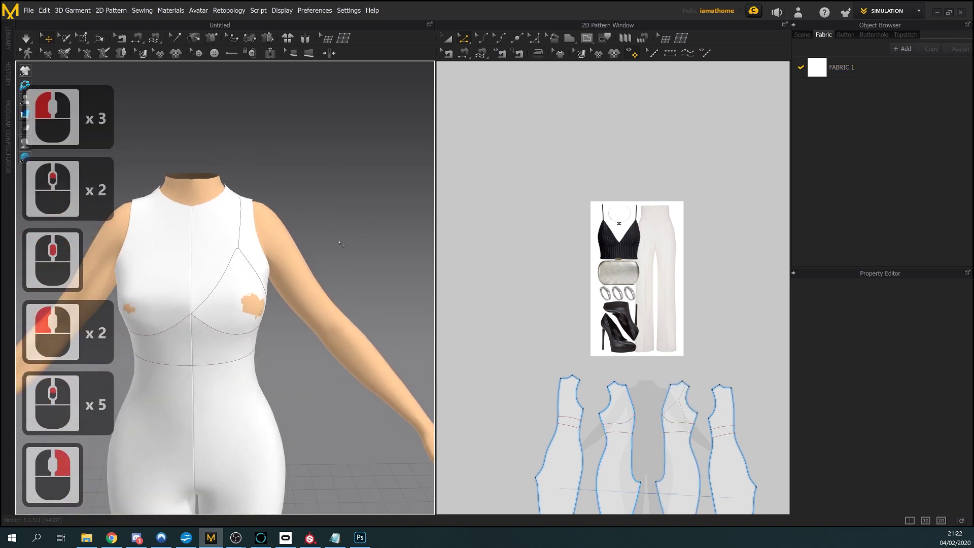
click(26, 38)
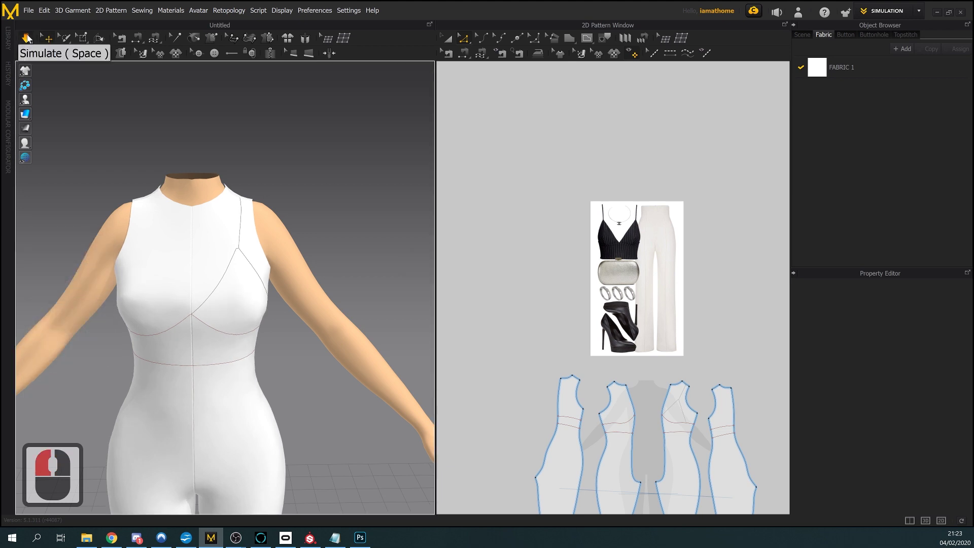
click(27, 38)
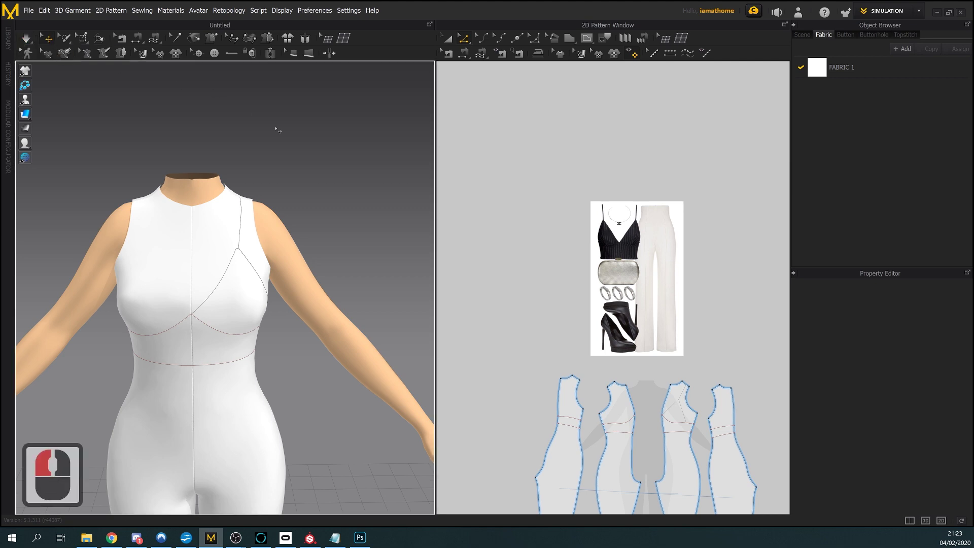
Convert the cup outline and strap line together to internal shapes, mirrored onto the symmetric front pattern
scroll(297, 205, up, 2)
right_drag(297, 205, 270, 237)
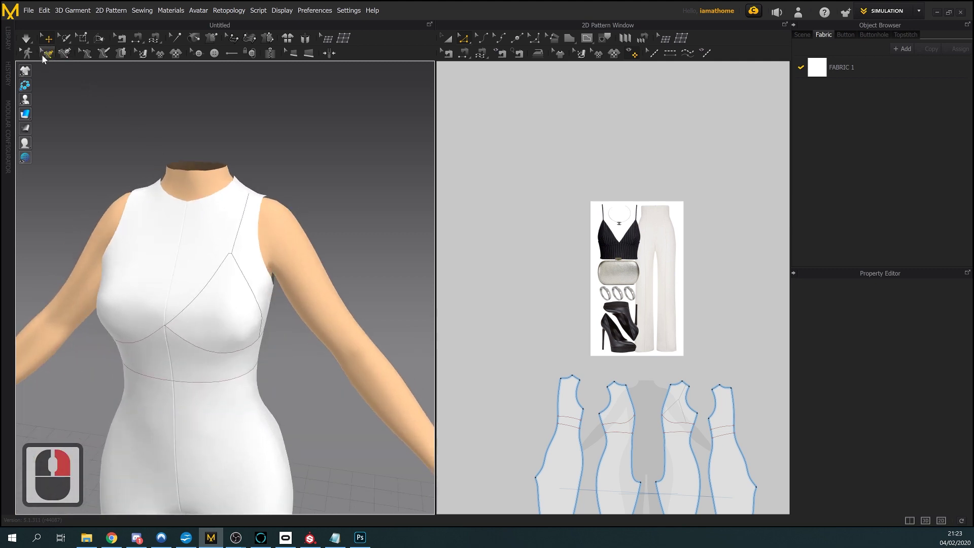
click(45, 54)
double_click(248, 279)
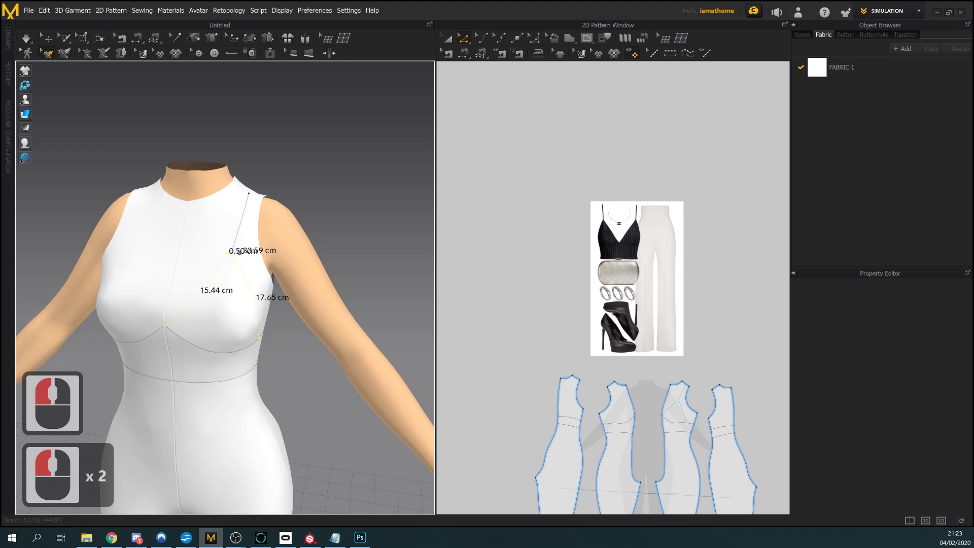
key(ctrl+a)
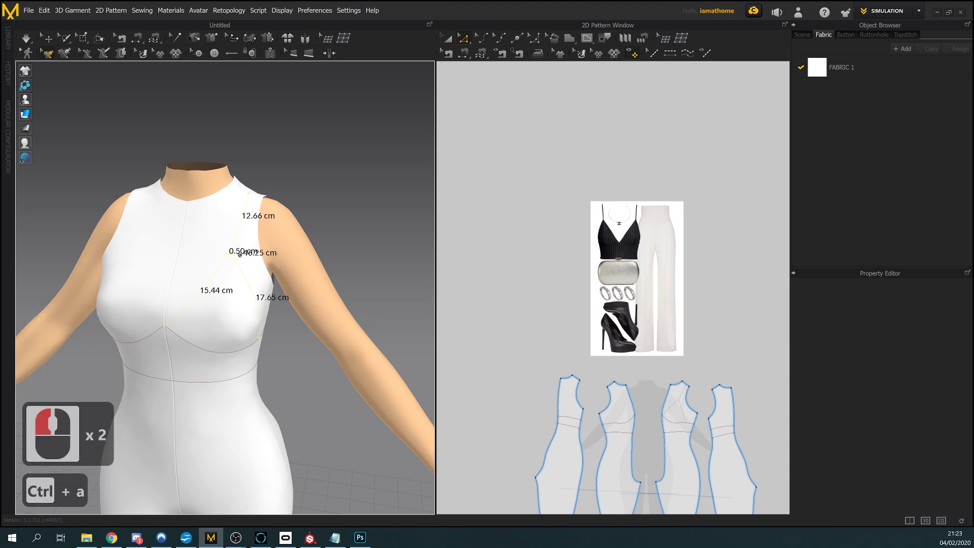
right_click(236, 253)
right_click(237, 251)
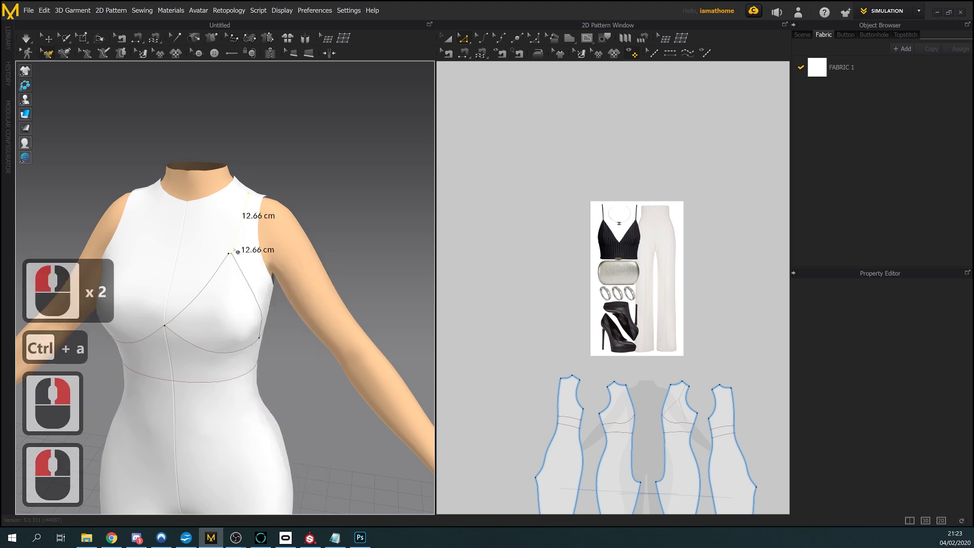
click(237, 253)
right_click(234, 250)
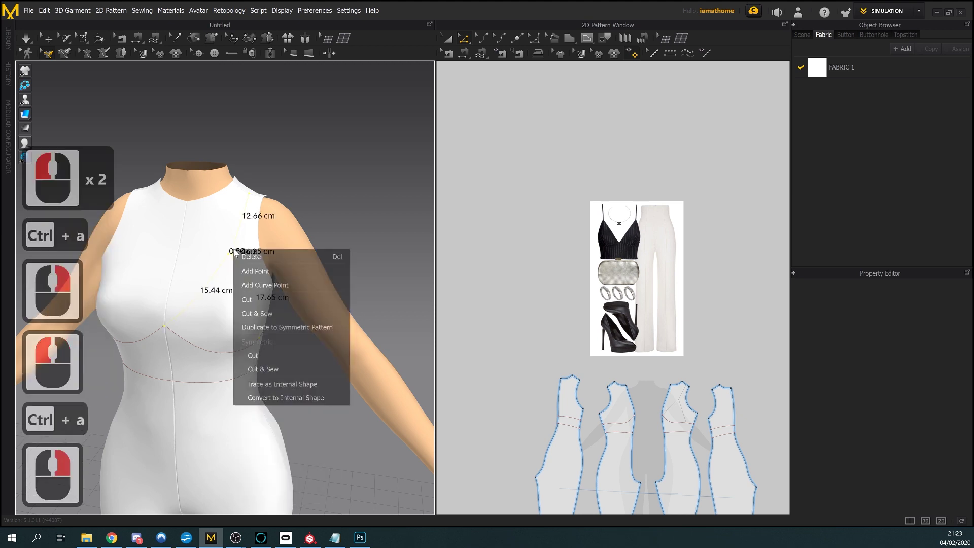
click(303, 397)
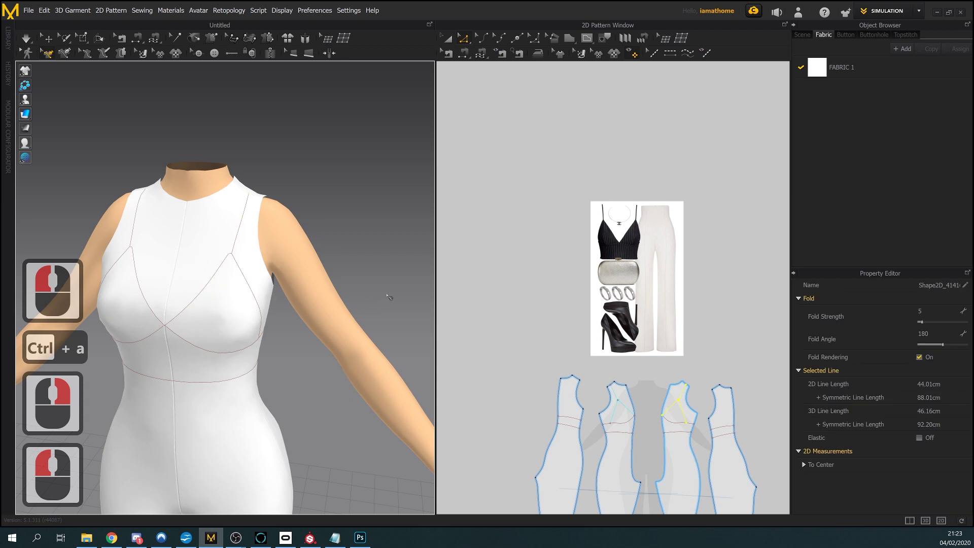
Examine the strap line and cup tip on the garment and on the wearer's left front pattern
right_drag(393, 298, 395, 306)
scroll(256, 298, up, 3)
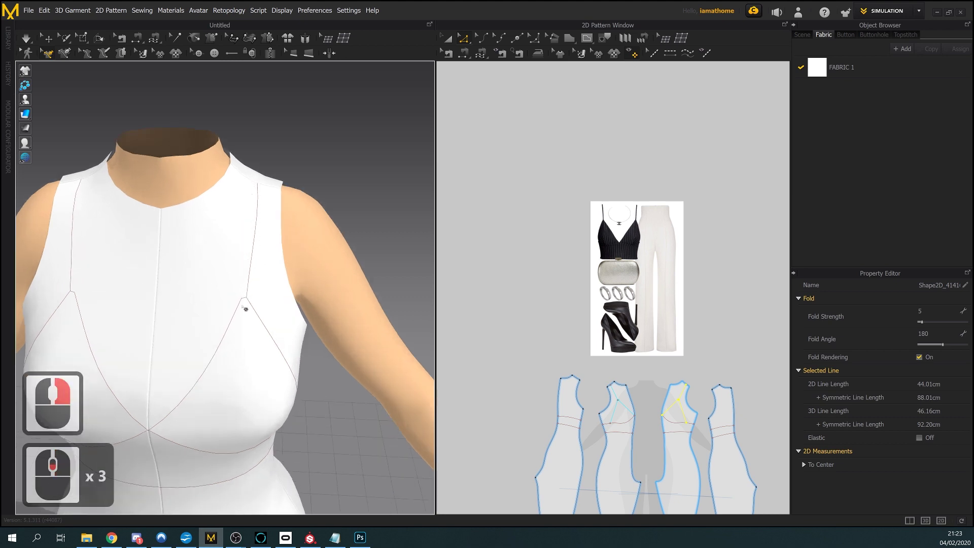
middle_drag(348, 287, 307, 250)
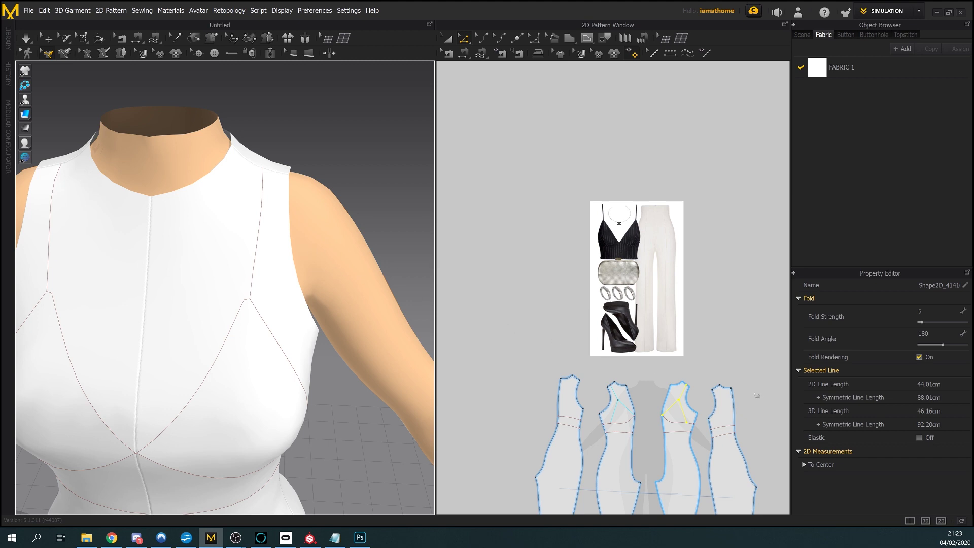
scroll(755, 395, down, 2)
click(750, 395)
scroll(624, 401, down, 6)
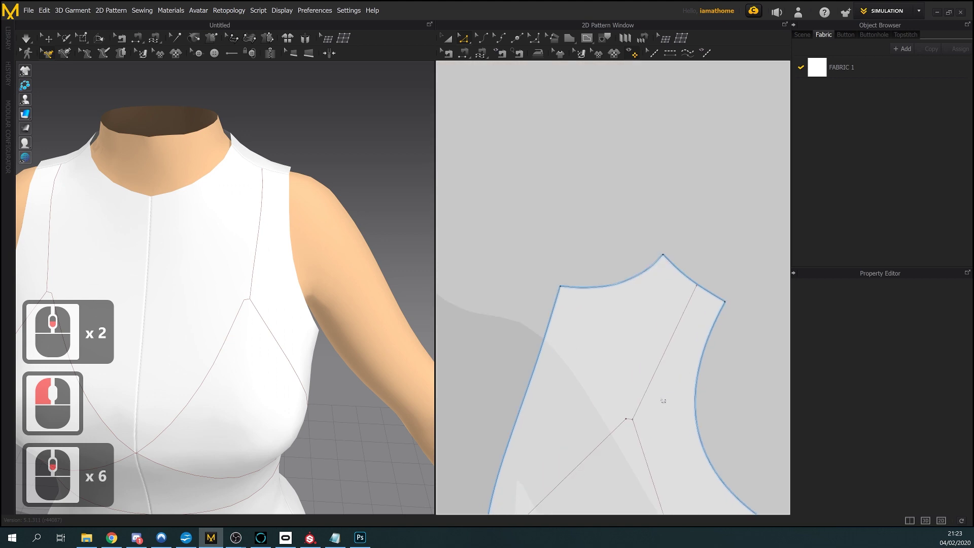
Try to extend the front bodice's strap line to the pattern outline at the shoulder
scroll(659, 387, down, 6)
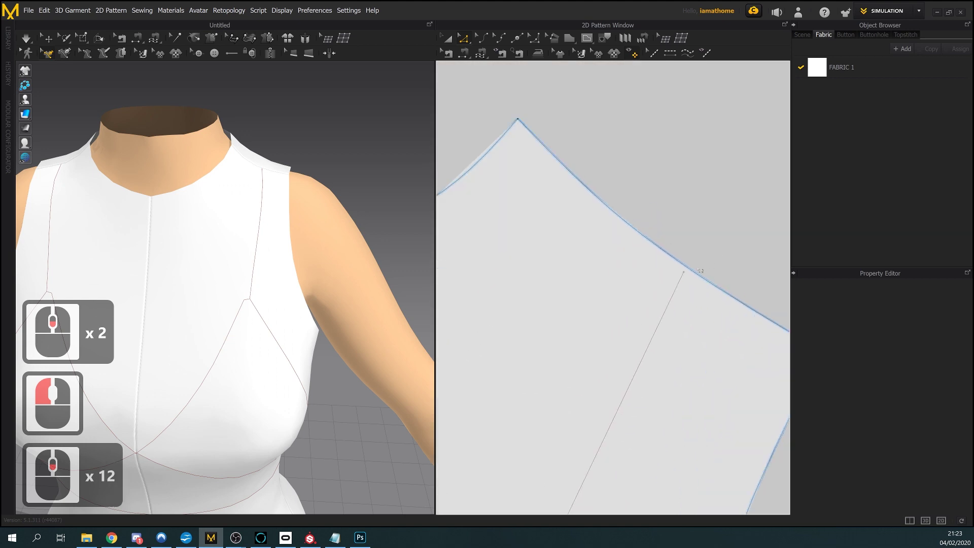
scroll(691, 274, up, 1)
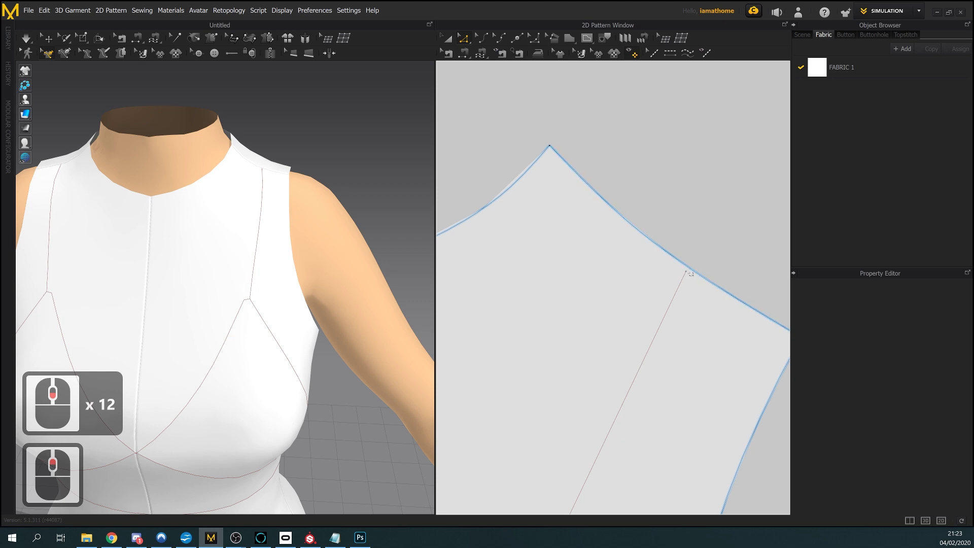
click(684, 283)
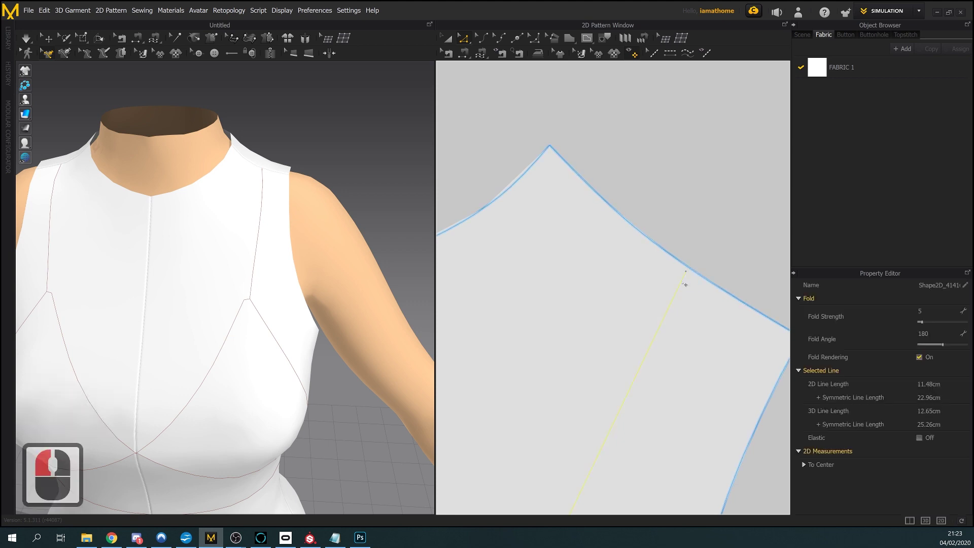
right_click(685, 284)
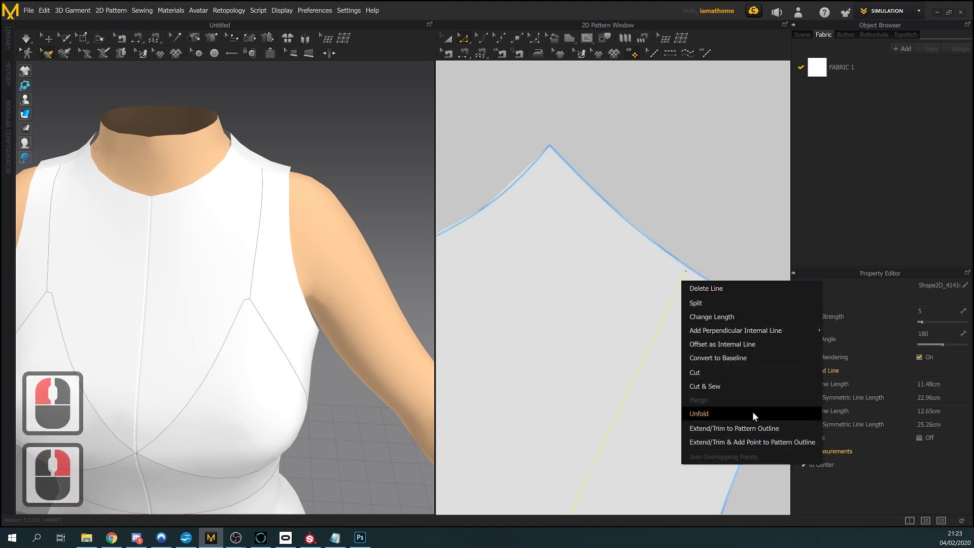
click(784, 425)
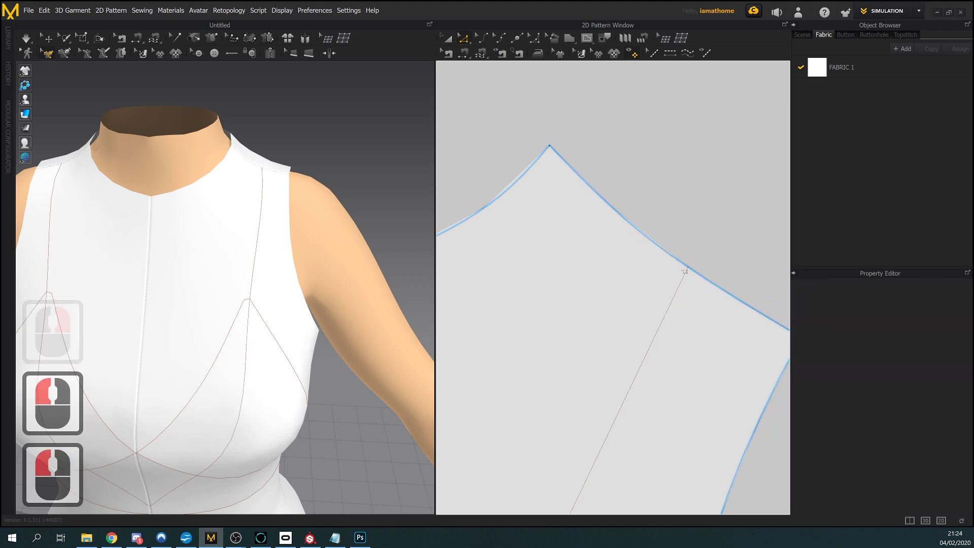
Try adding a point to the extended strap line where it intersects the bust cup lines
scroll(731, 203, down, 5)
middle_click(732, 203)
scroll(702, 276, up, 7)
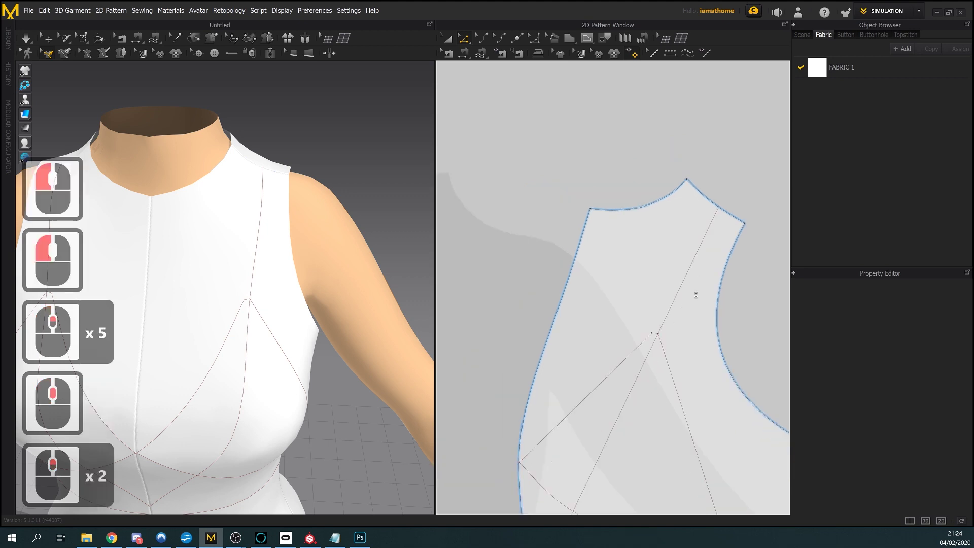
middle_click(695, 310)
scroll(670, 370, down, 5)
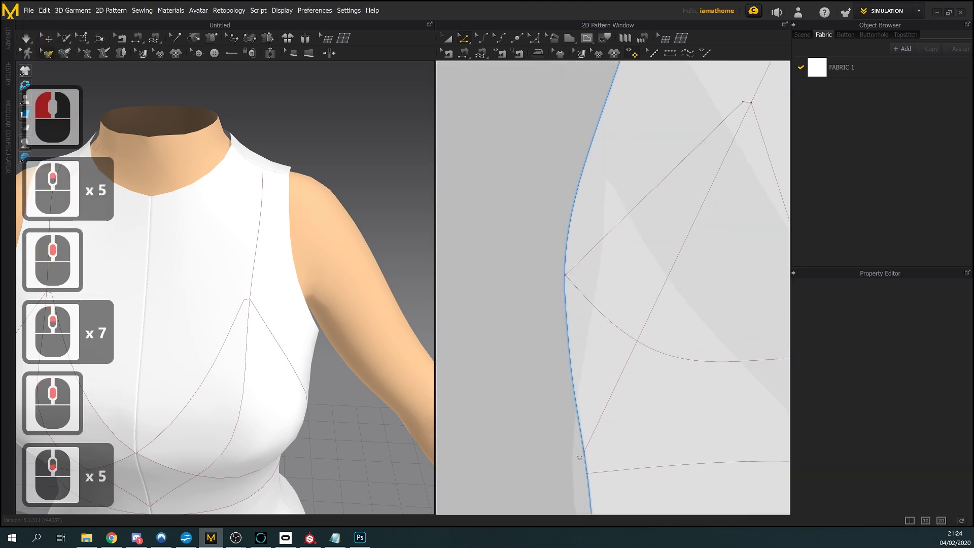
middle_drag(769, 136, 680, 325)
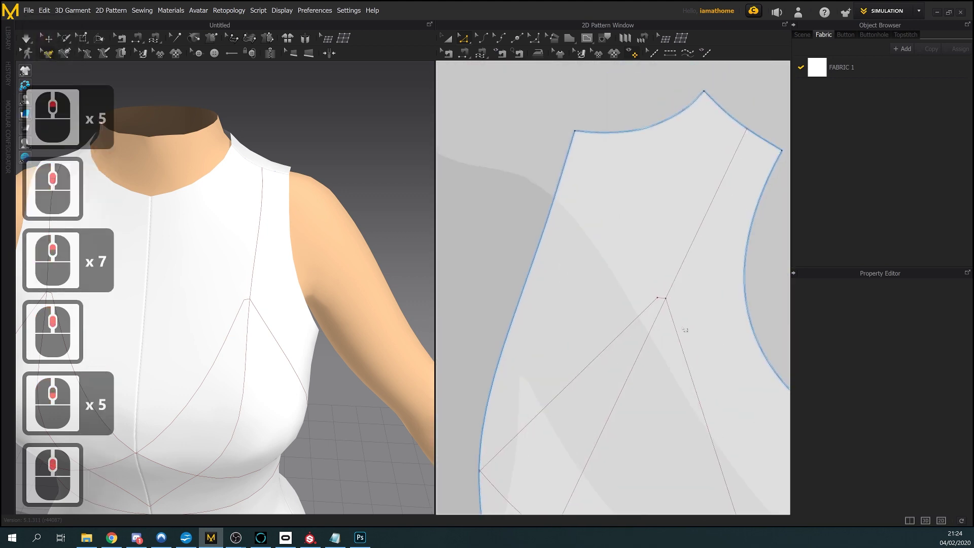
scroll(654, 294, down, 2)
click(650, 305)
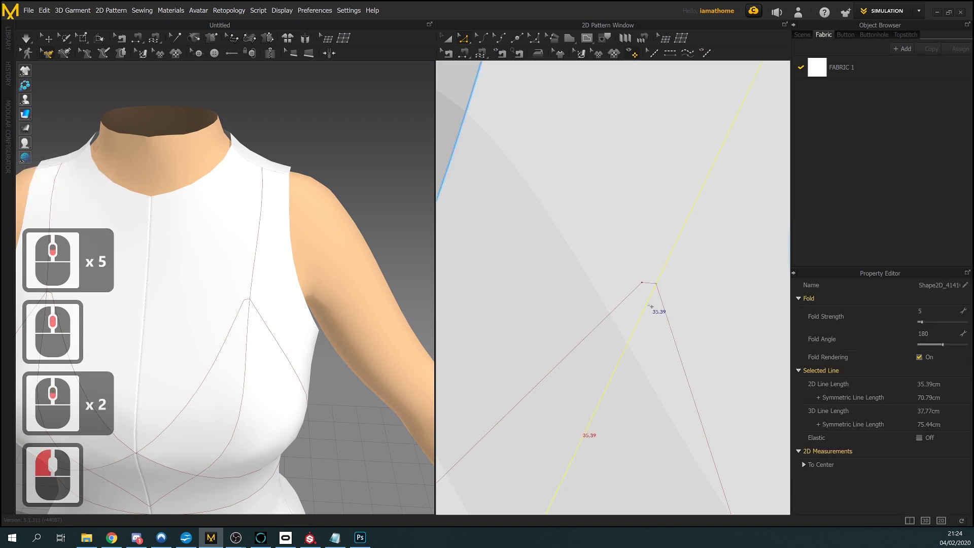
scroll(652, 307, down, 5)
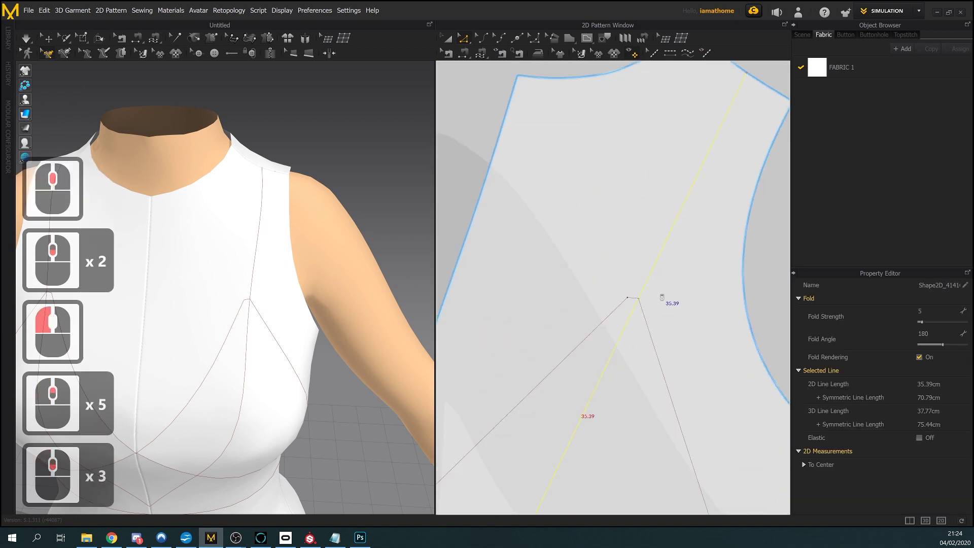
right_click(634, 306)
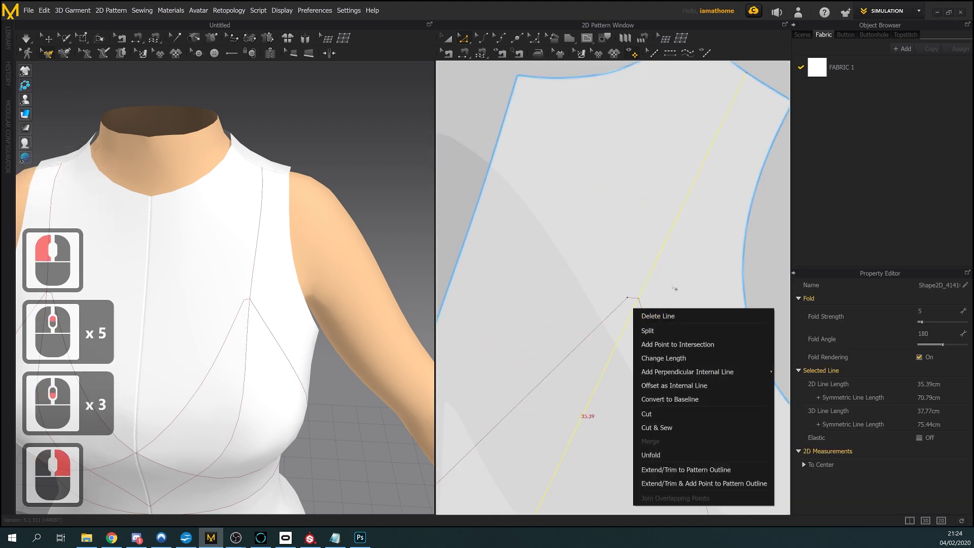
click(679, 345)
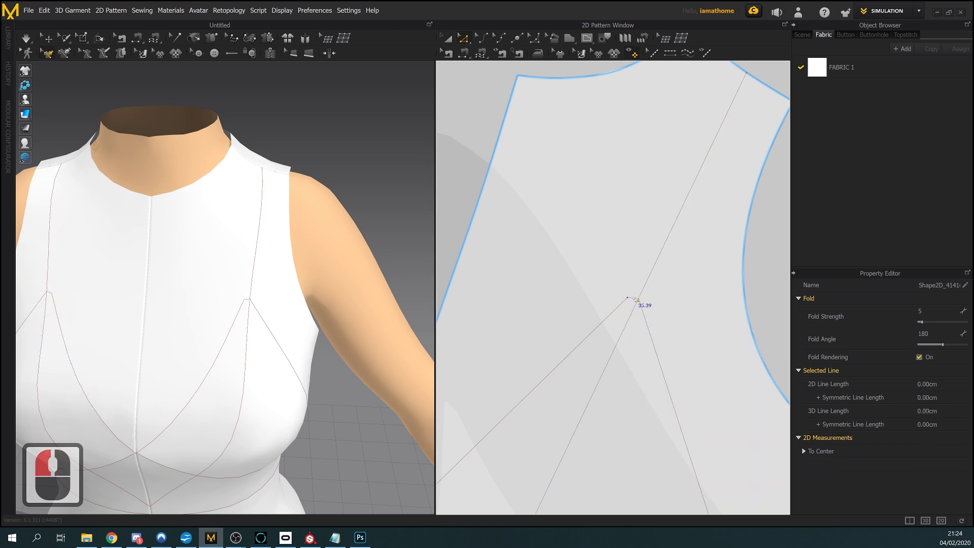
Try dividing off the strap line segment below the cup apex as a separate internal line and deleting it
click(634, 310)
right_click(634, 310)
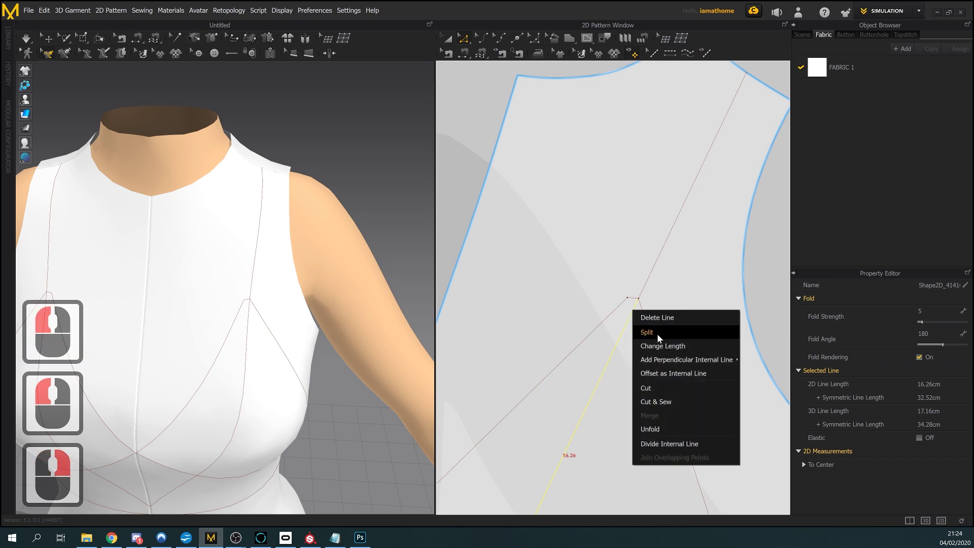
click(692, 442)
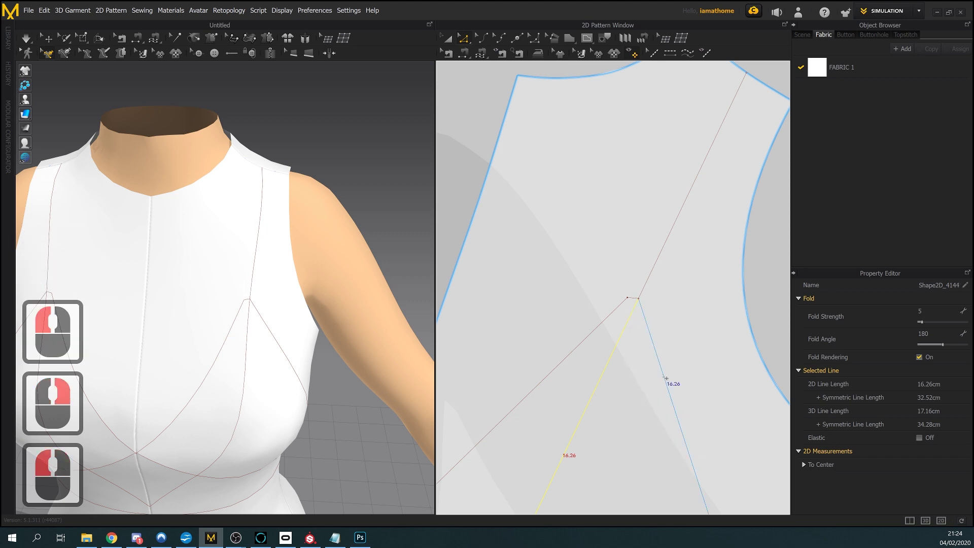
key(Delete)
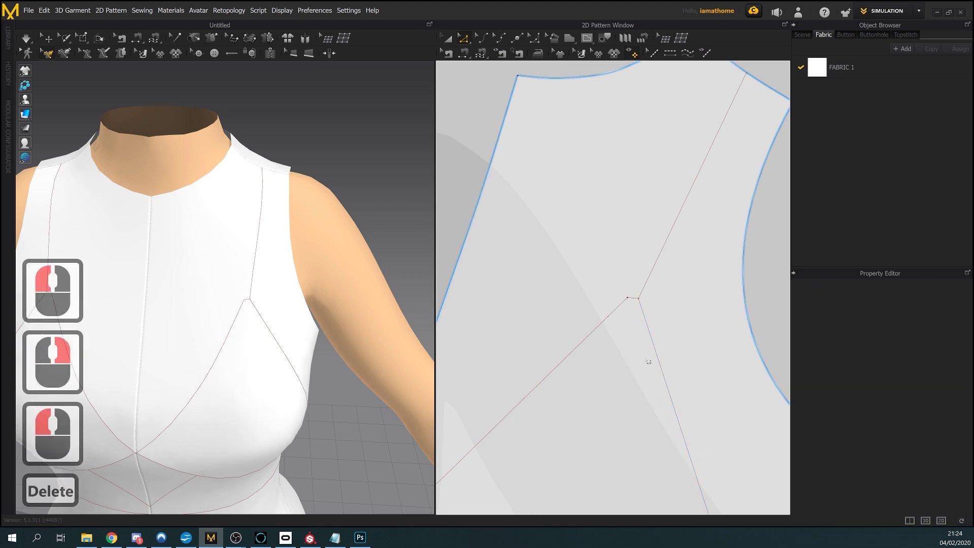
Undo the segment deletion, the line division, the intersection point and the strap line extension
key(ctrl+z)
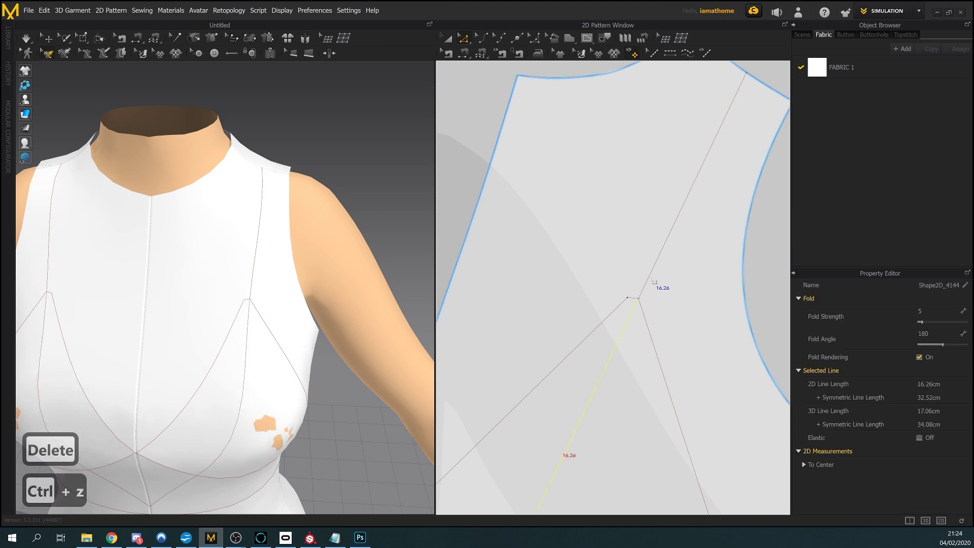
key(ctrl+z)
key(ctrl+z)
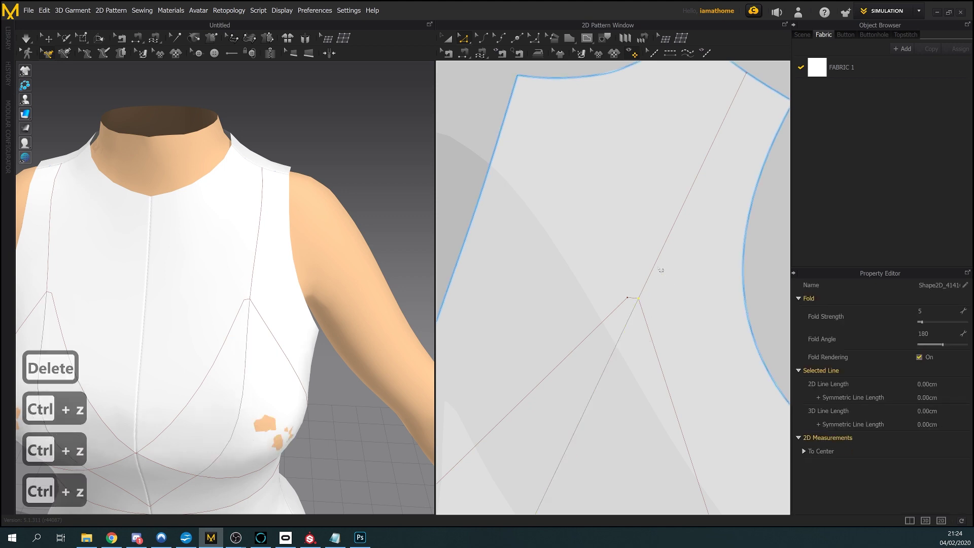
key(ctrl+z)
key(ctrl+z)
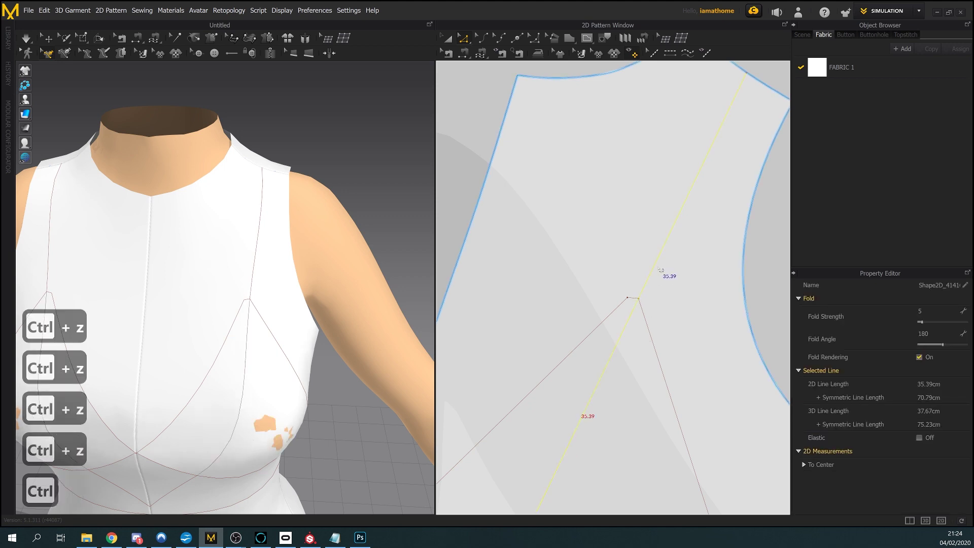
key(ctrl+z)
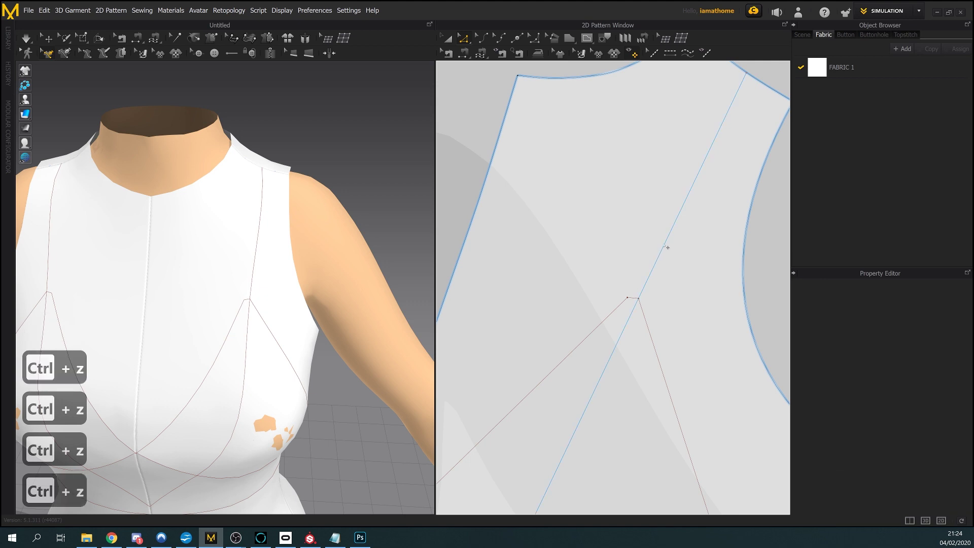
Move the strap line's upper endpoint onto the shoulder edge of the front bodice pattern
right_drag(758, 129, 747, 223)
scroll(747, 223, up, 1)
scroll(750, 193, down, 1)
click(754, 165)
scroll(736, 182, down, 7)
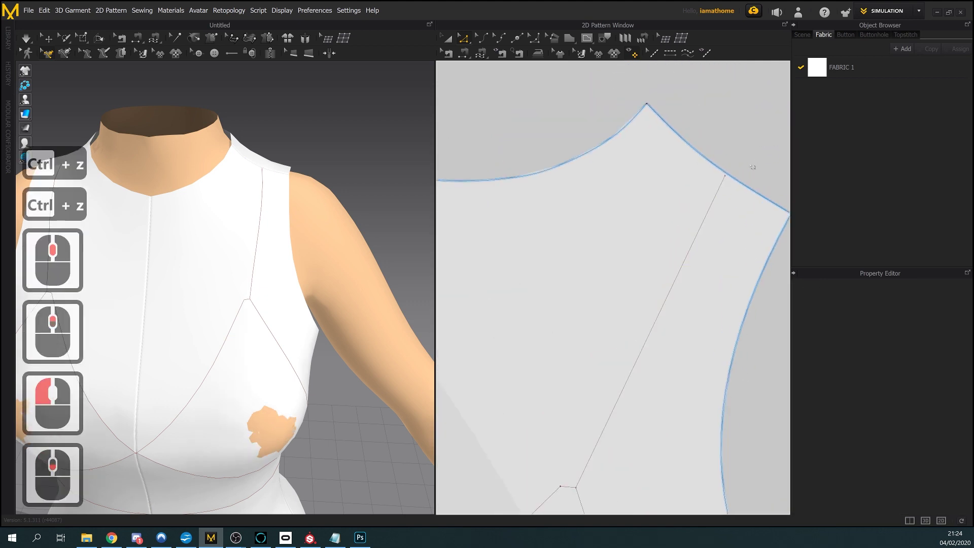
scroll(676, 204, down, 1)
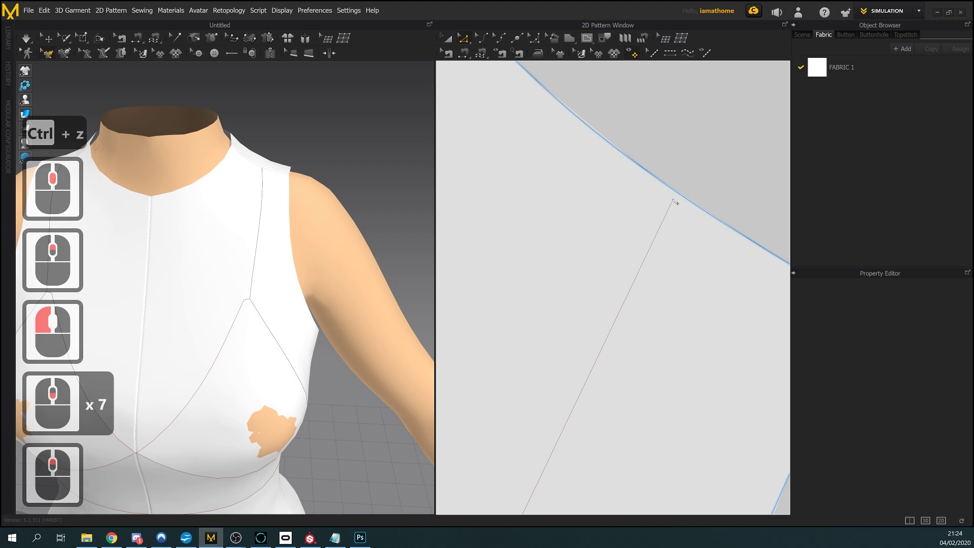
click(676, 193)
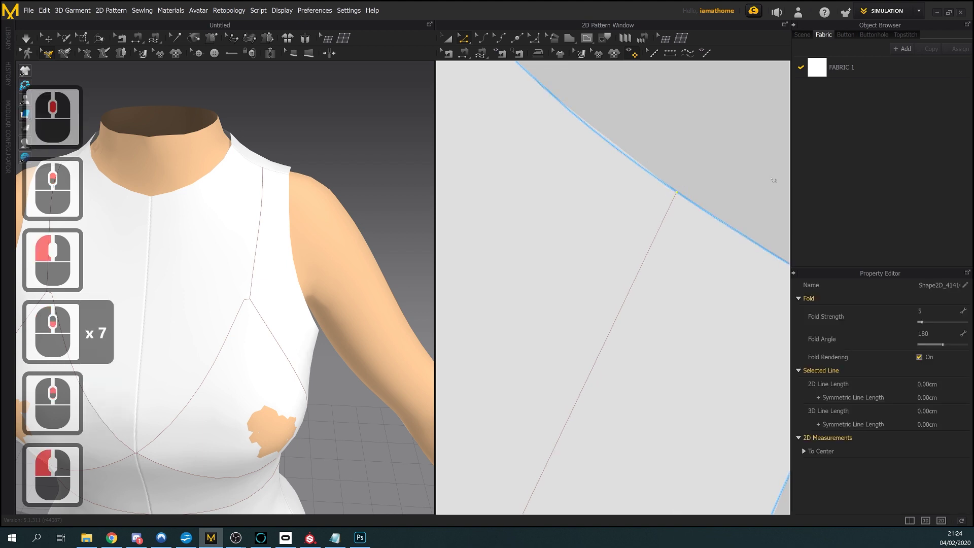
click(687, 167)
Offset the strap line toward the center front as one internal line at 0.50 cm, with Extend enabled
scroll(700, 189, down, 4)
middle_drag(700, 190, 720, 127)
scroll(731, 107, up, 3)
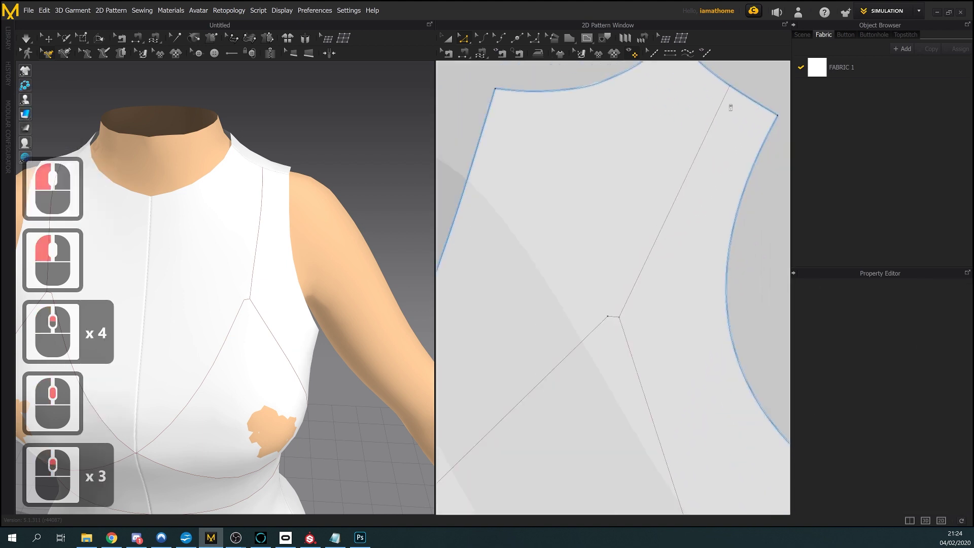
scroll(729, 119, up, 2)
click(716, 133)
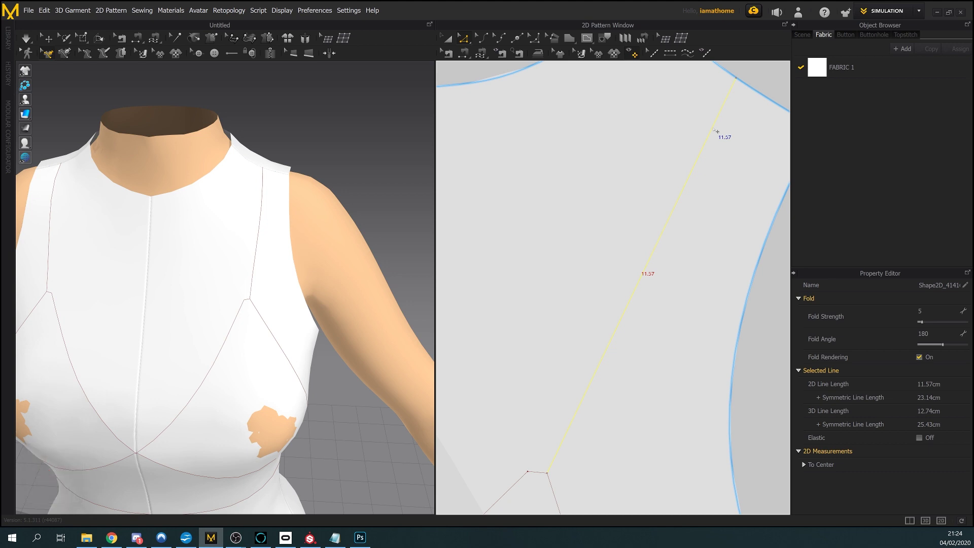
scroll(715, 131, down, 2)
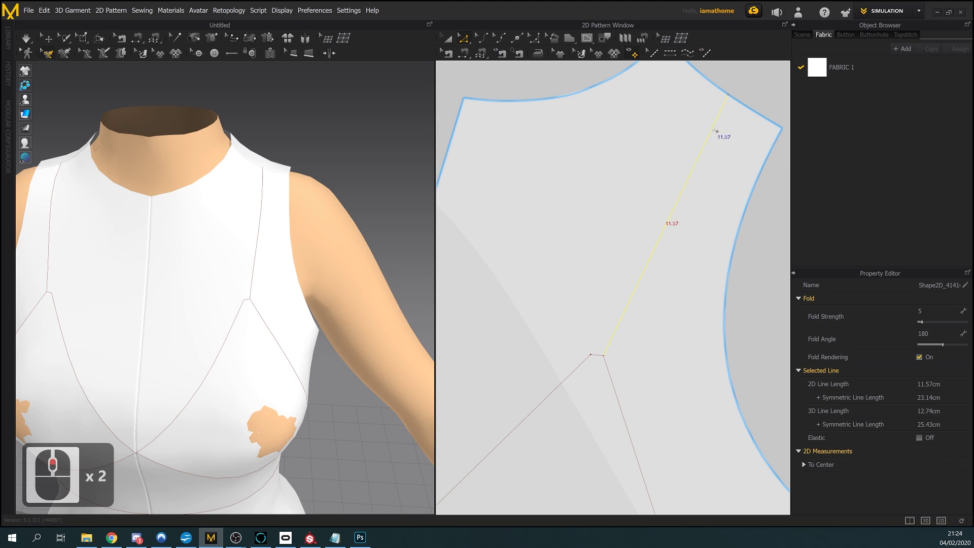
right_click(714, 130)
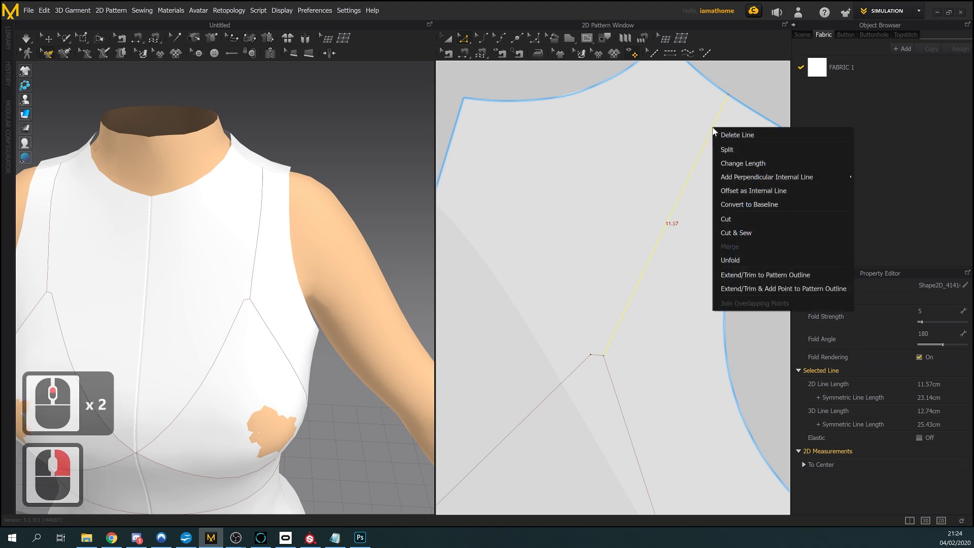
click(774, 191)
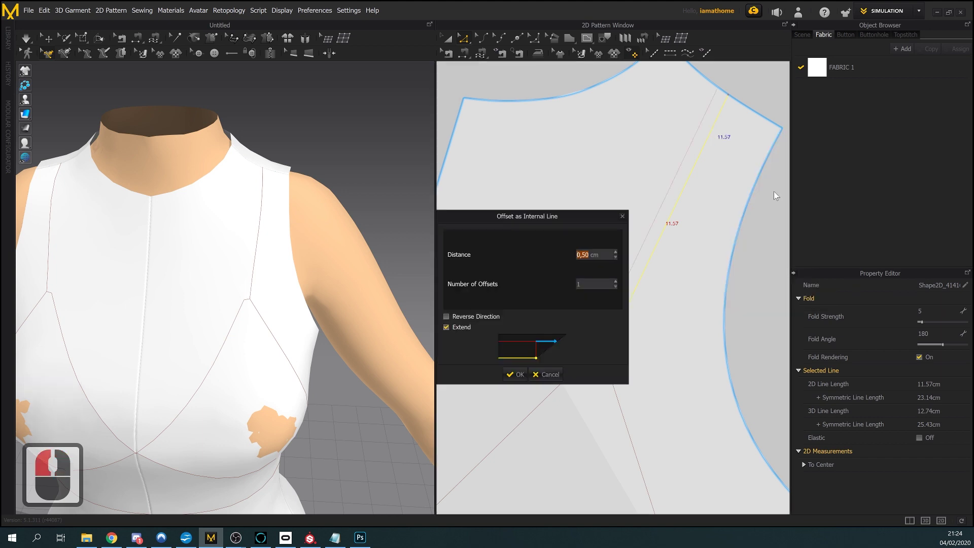
drag(569, 217, 492, 136)
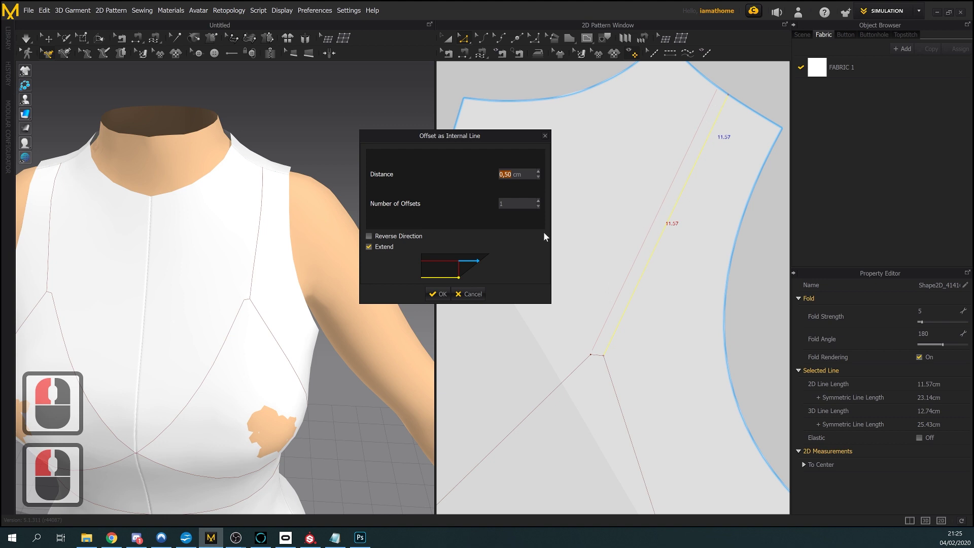
click(439, 294)
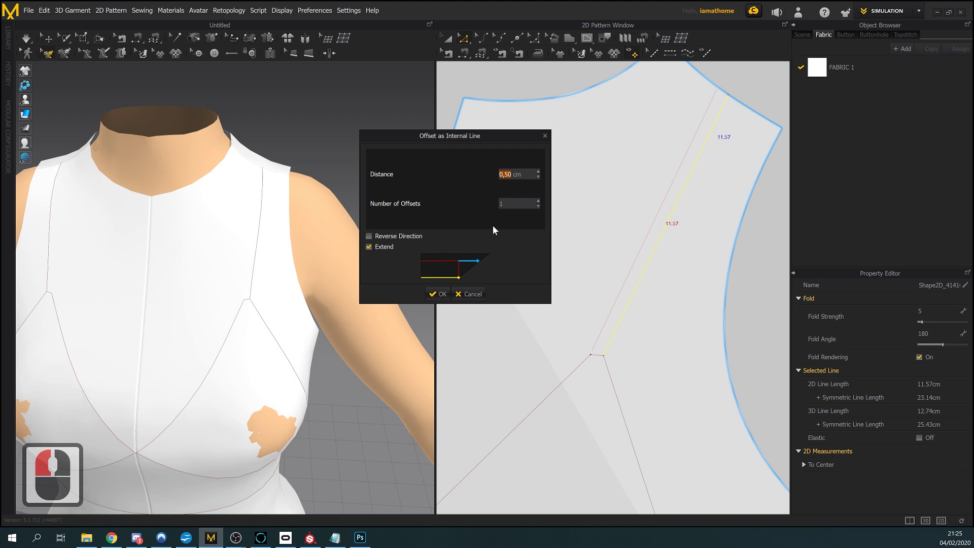
click(437, 294)
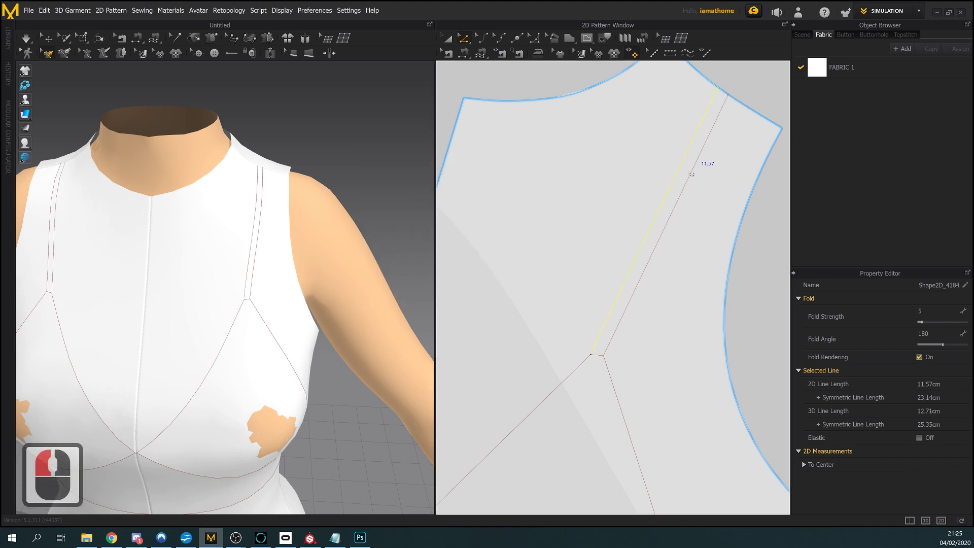
Move the offset line's lower endpoint to the inner corner of the cup apex and its upper endpoint to the shoulder edge
scroll(593, 365, up, 4)
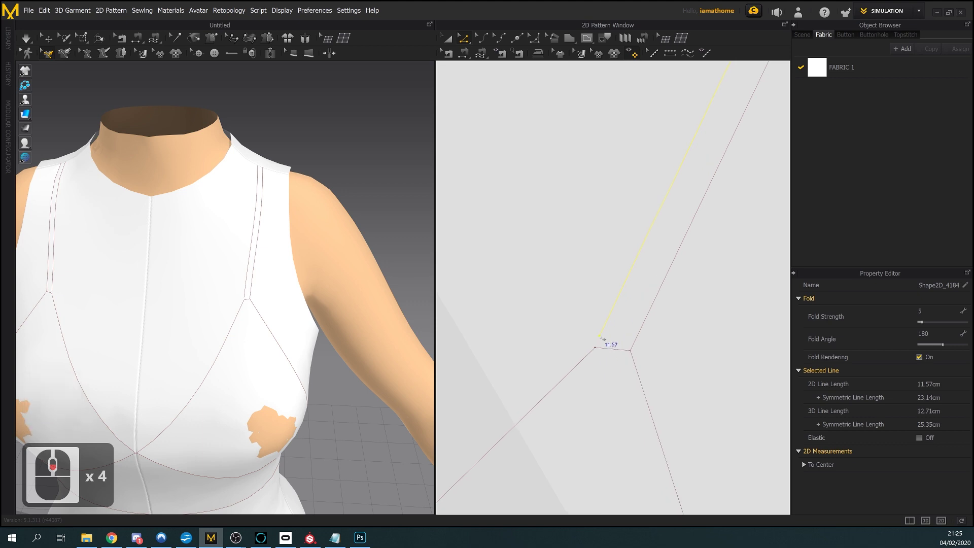
click(603, 338)
click(600, 343)
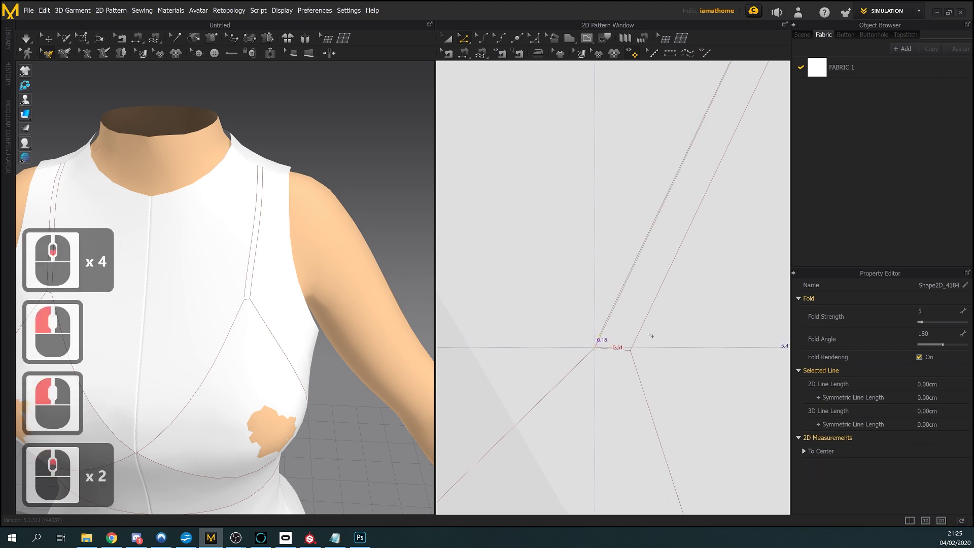
scroll(651, 335, down, 4)
scroll(680, 276, up, 1)
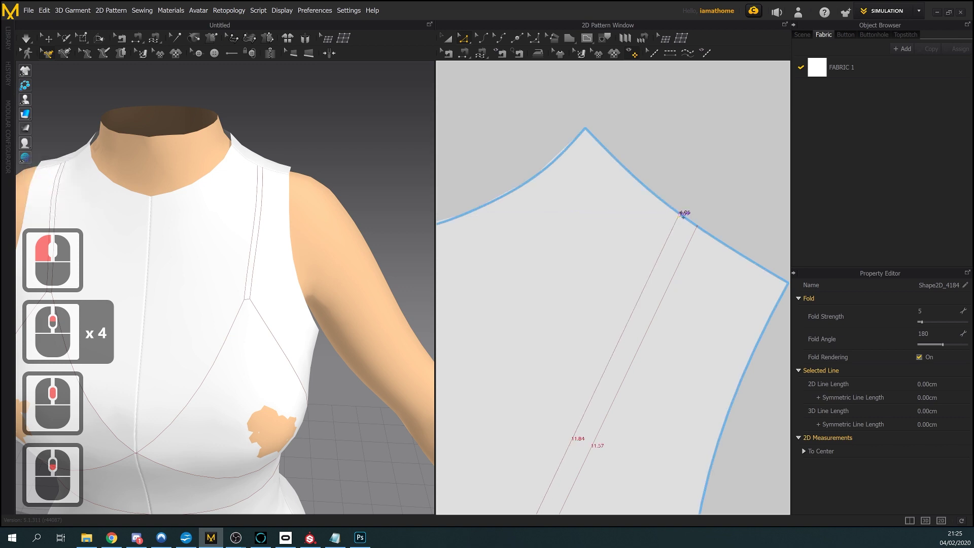
double_click(702, 214)
scroll(710, 228, down, 8)
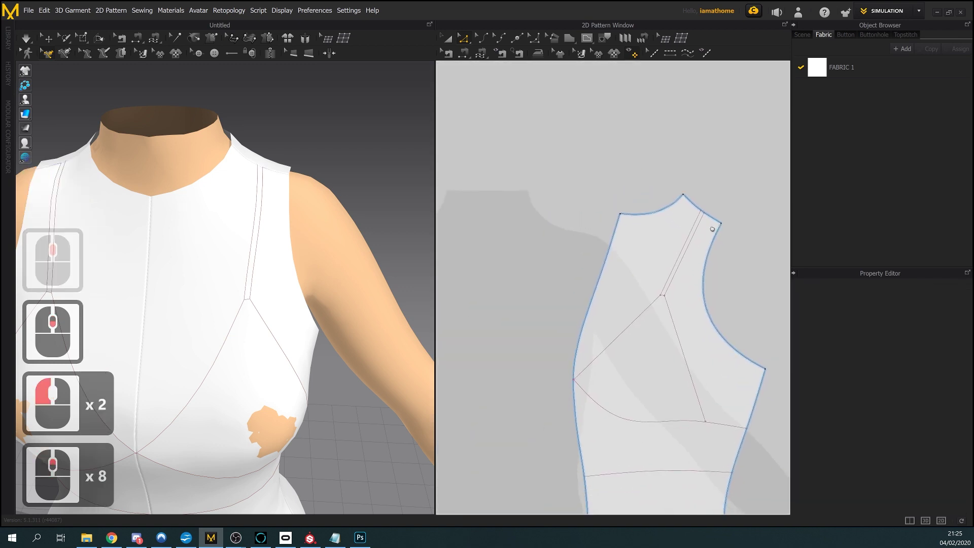
middle_click(712, 229)
scroll(716, 238, down, 5)
middle_click(728, 269)
scroll(334, 354, down, 3)
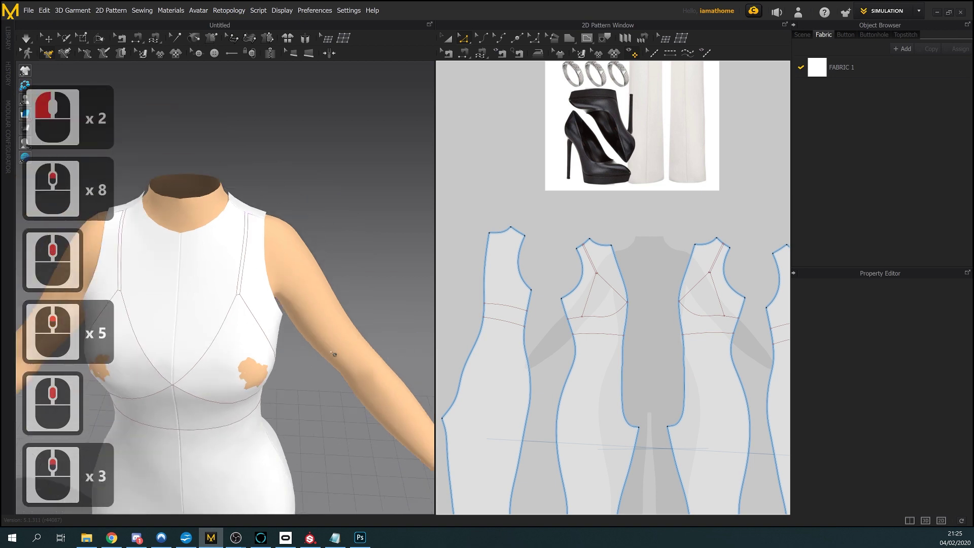
Examine the cup and strap lines on the avatar in 3D and compare them with the top in the reference image
middle_drag(333, 354, 352, 327)
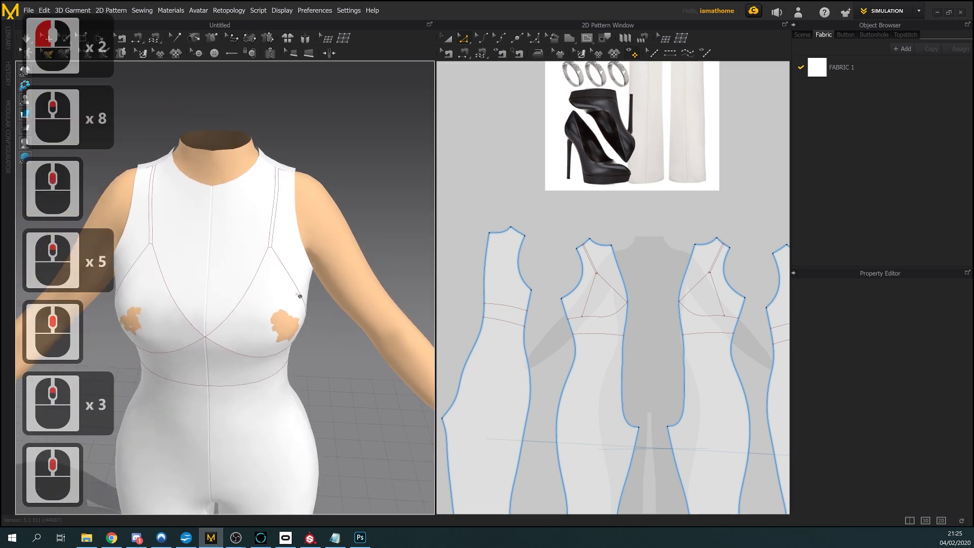
scroll(290, 317, down, 5)
right_click(291, 323)
scroll(292, 325, up, 1)
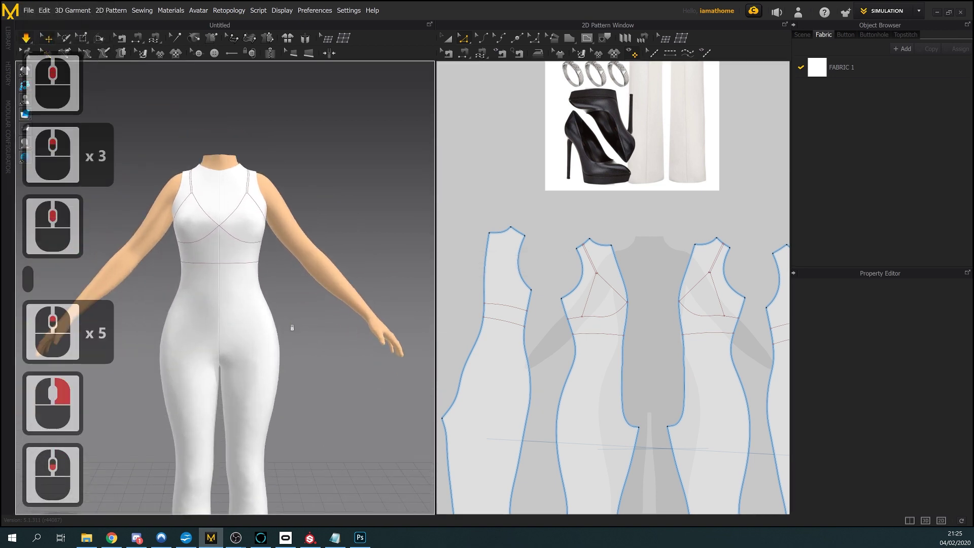
middle_drag(292, 325, 293, 328)
scroll(311, 302, up, 2)
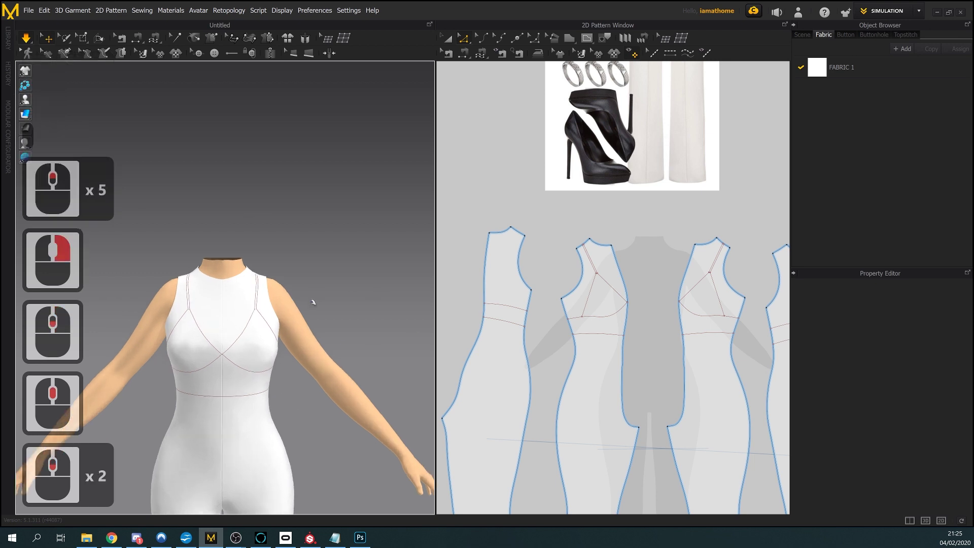
middle_drag(505, 246, 584, 305)
scroll(583, 304, down, 1)
scroll(634, 330, up, 1)
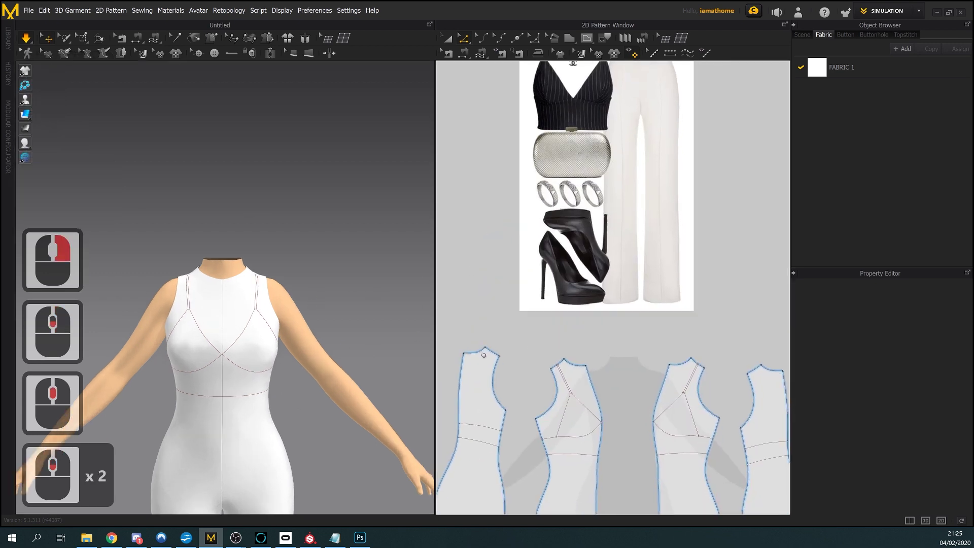
scroll(659, 350, down, 1)
scroll(675, 359, up, 2)
Select both strap lines on the front bodice pattern and move them up, clear of the cup apex
scroll(664, 360, up, 6)
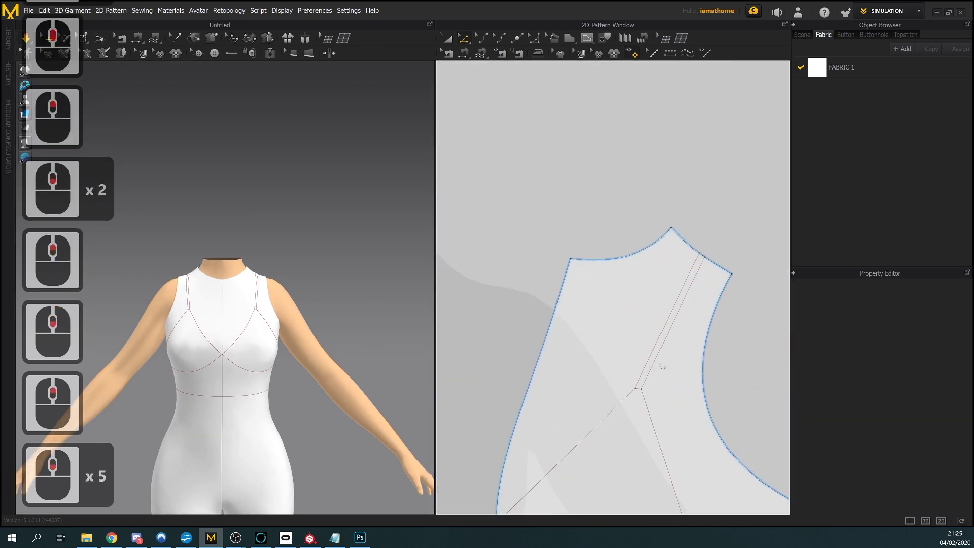
click(655, 351)
key(Caps_Lock)
click(657, 350)
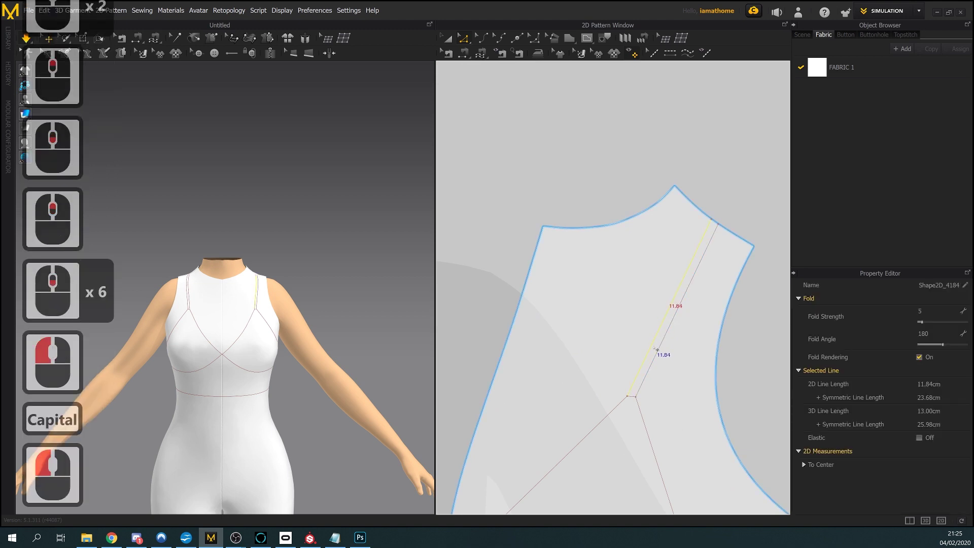
shift+click(660, 350)
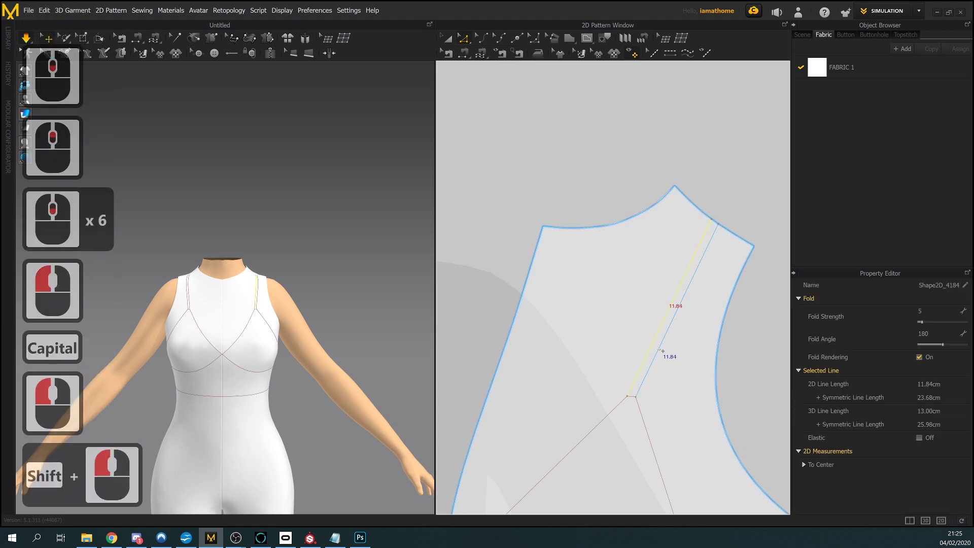
shift+click(664, 348)
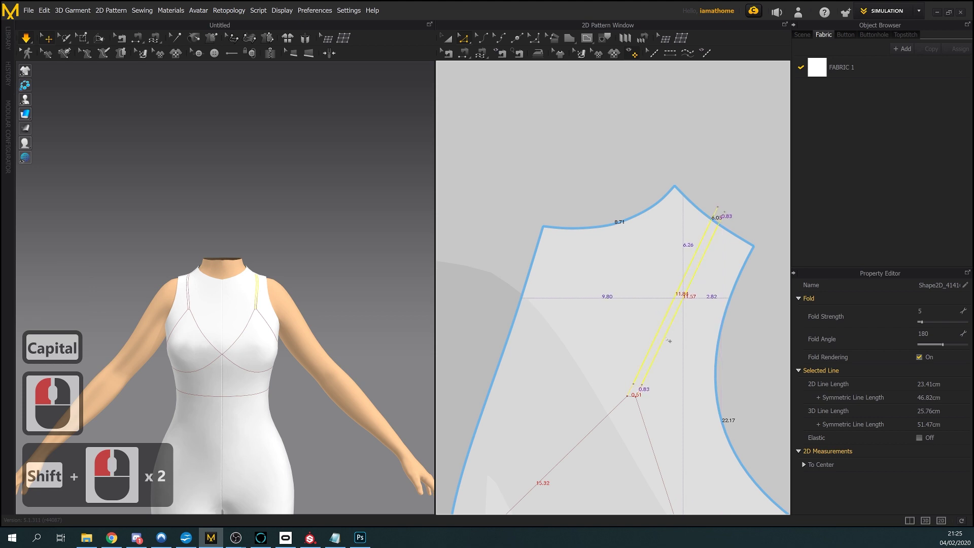
drag(664, 344, 664, 332)
middle_drag(686, 407, 676, 283)
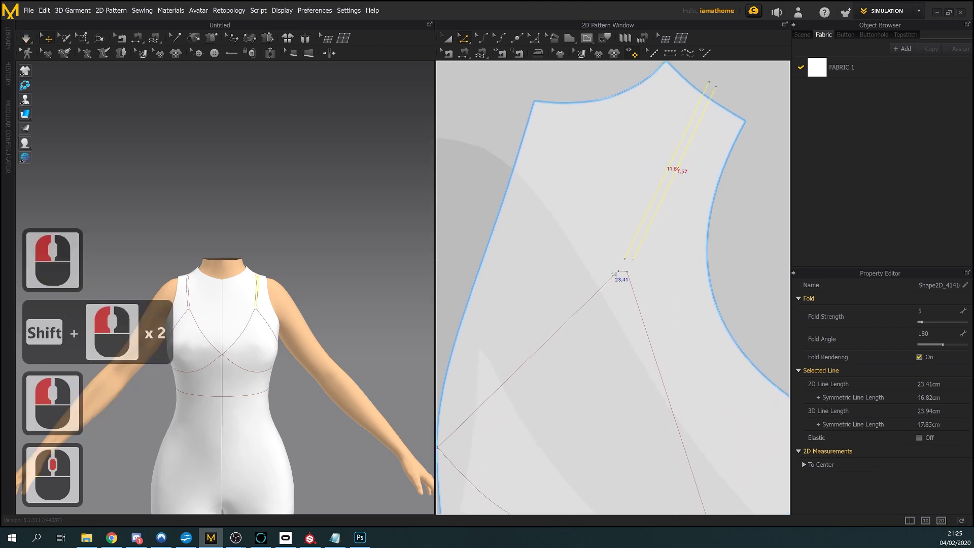
Move the short segment at the cup apex sideways toward the armhole on the front bodice
click(640, 272)
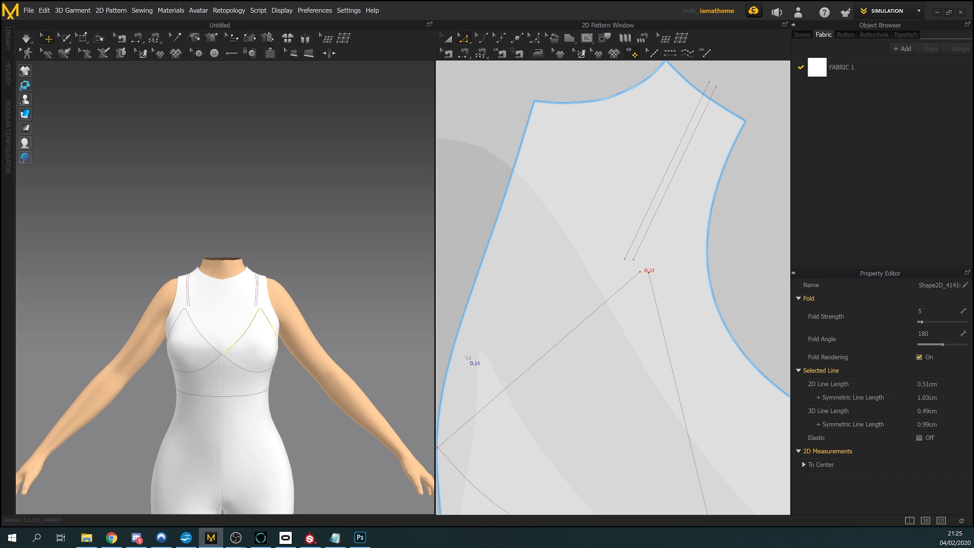
scroll(578, 373, down, 2)
middle_drag(665, 343, 674, 324)
scroll(659, 324, up, 3)
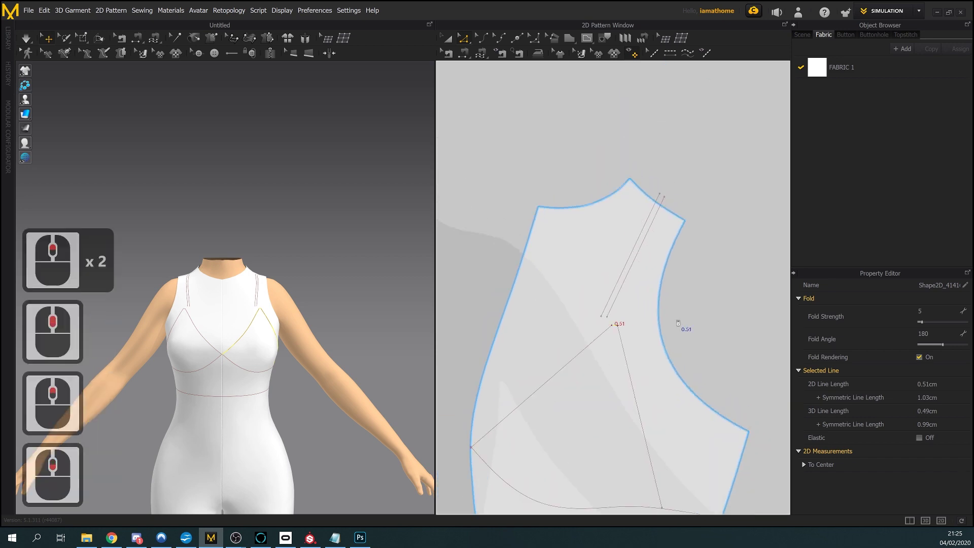
click(652, 315)
Move both strap lines together toward the armhole so their lower ends sit just above the shifted cup apex
scroll(563, 309, up, 3)
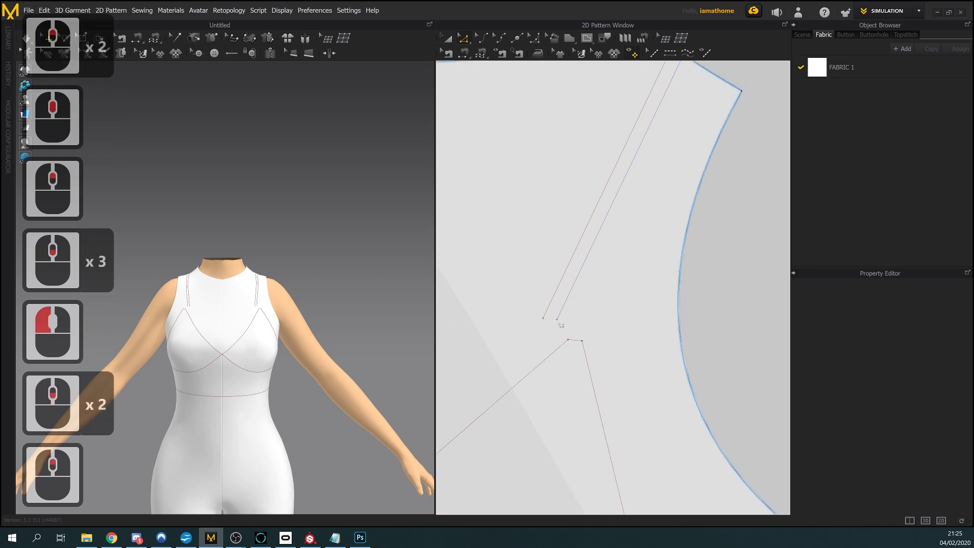
click(564, 308)
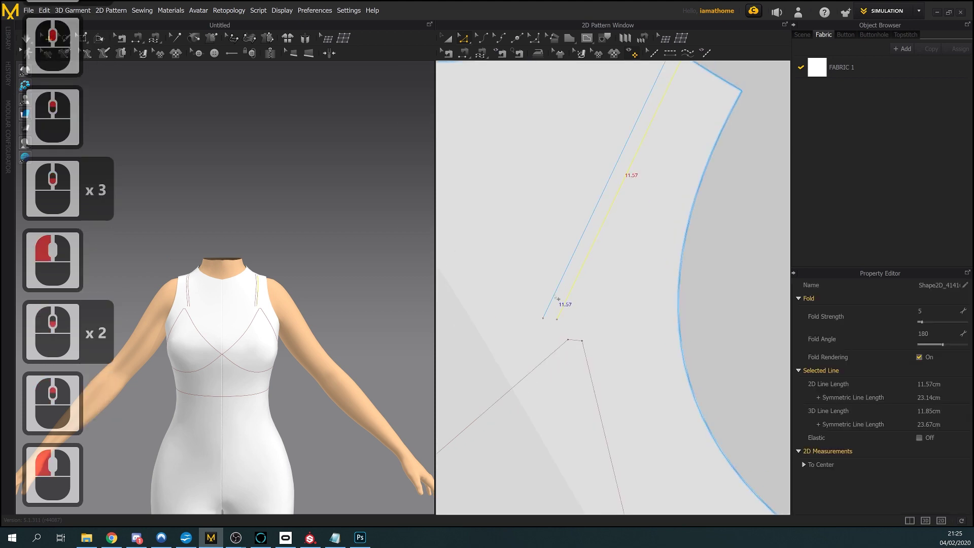
shift+drag(557, 298, 578, 343)
scroll(577, 346, up, 2)
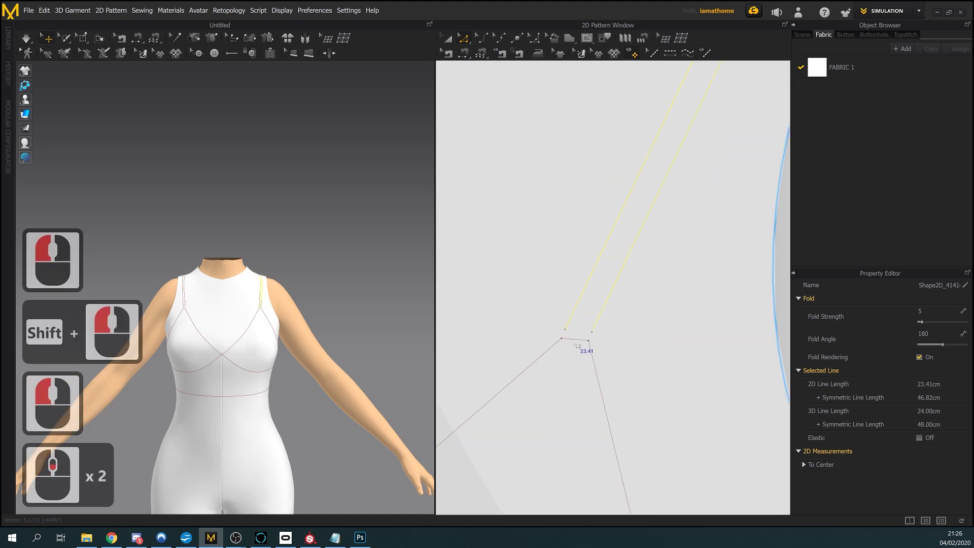
Change the length of the short cup apex segment to 0.50 cm, with Start as the location
scroll(578, 346, up, 2)
click(576, 337)
right_click(575, 338)
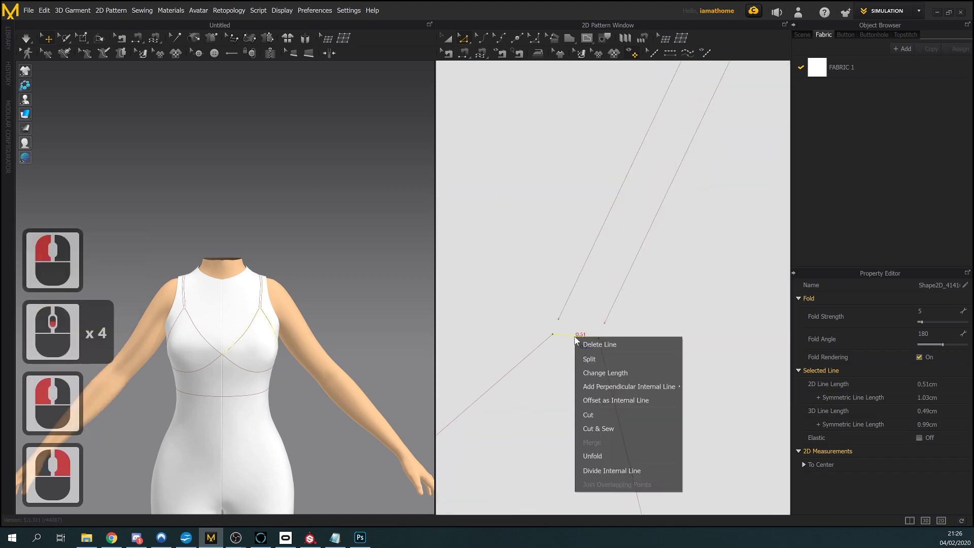
click(599, 372)
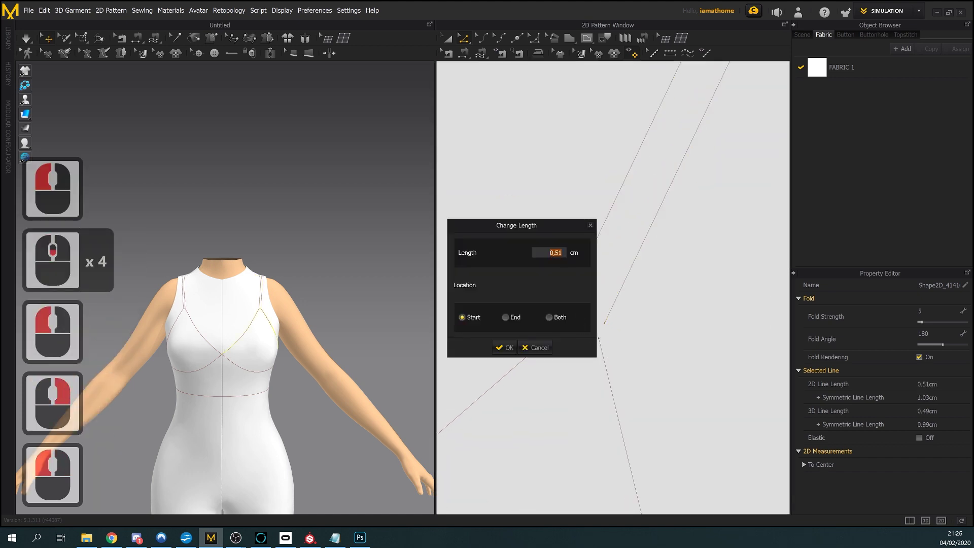
drag(537, 229, 556, 153)
text(0)
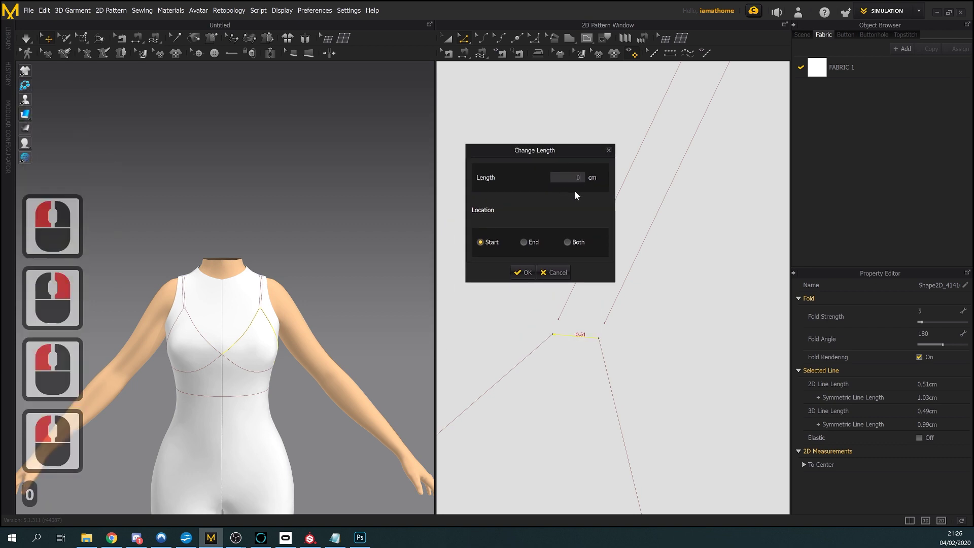
text(,50)
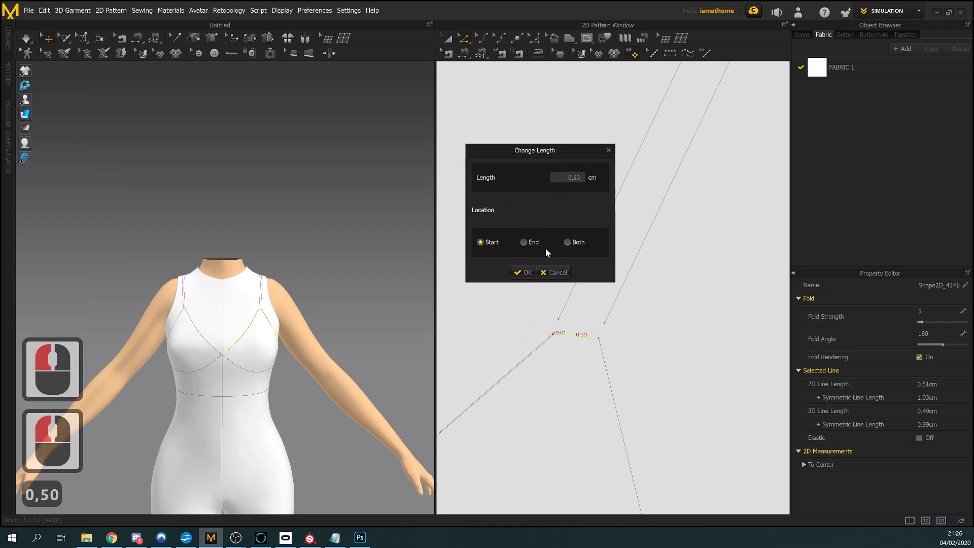
click(524, 273)
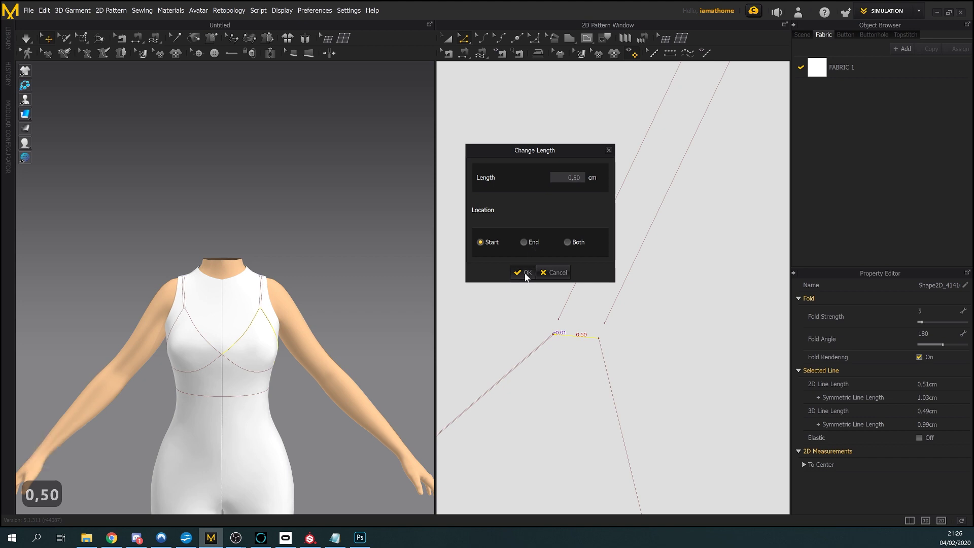
click(660, 348)
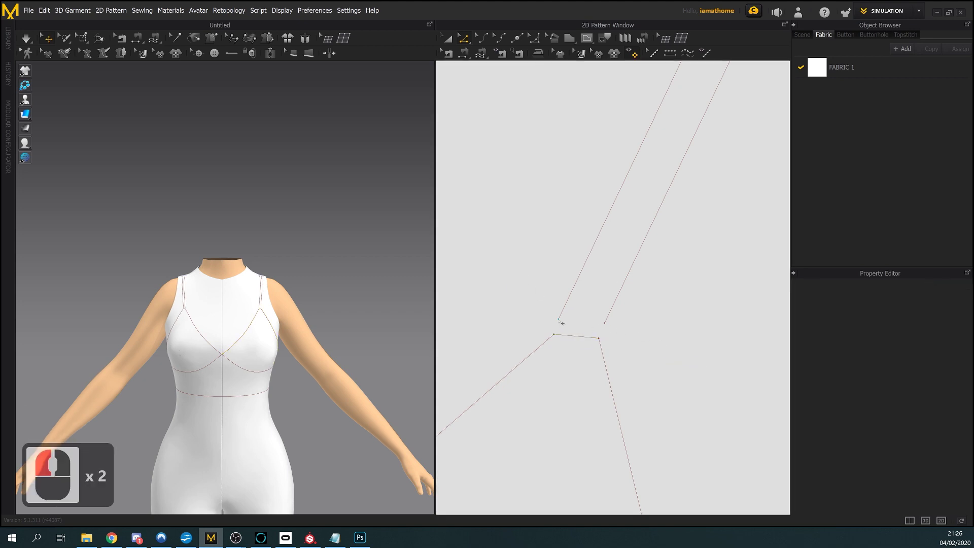
Move the lower endpoints of both strap lines onto the two corners of the cup apex
drag(558, 320, 599, 338)
scroll(615, 326, down, 1)
scroll(615, 326, down, 7)
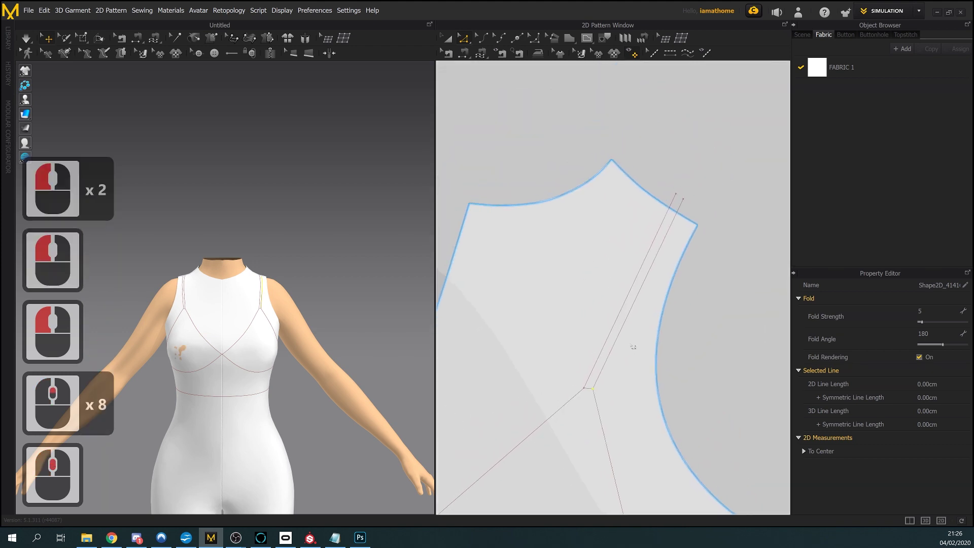
Move the upper endpoints of both strap lines down onto the shoulder edge of the front bodice
scroll(658, 286, up, 1)
middle_drag(659, 286, 670, 224)
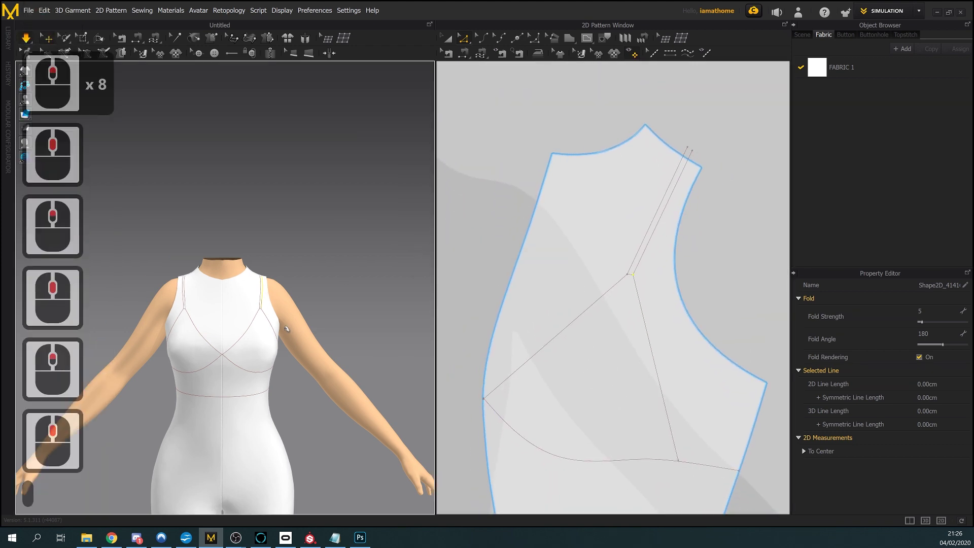
scroll(598, 311, down, 3)
middle_drag(598, 311, 602, 355)
scroll(613, 228, up, 8)
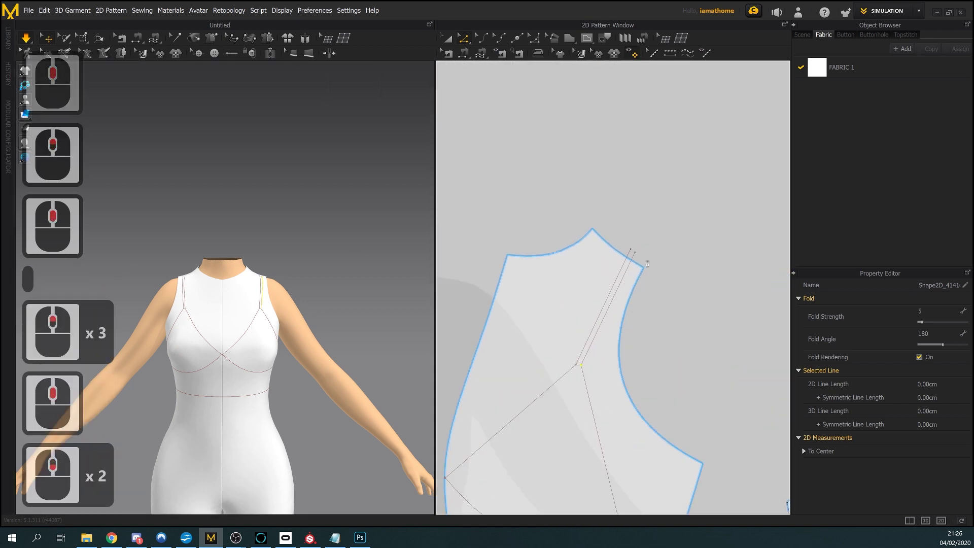
scroll(613, 226, down, 3)
scroll(613, 226, down, 1)
click(613, 228)
scroll(613, 228, up, 4)
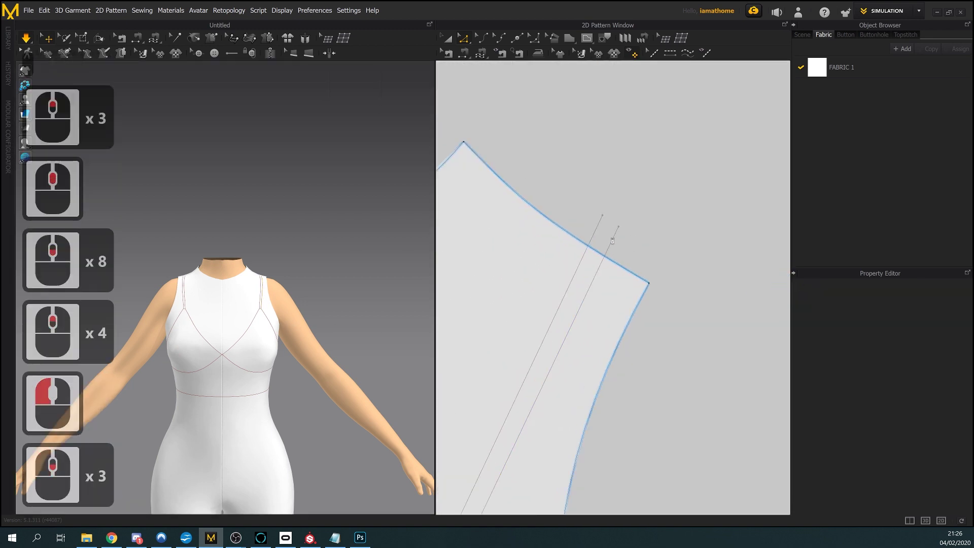
drag(624, 220, 600, 269)
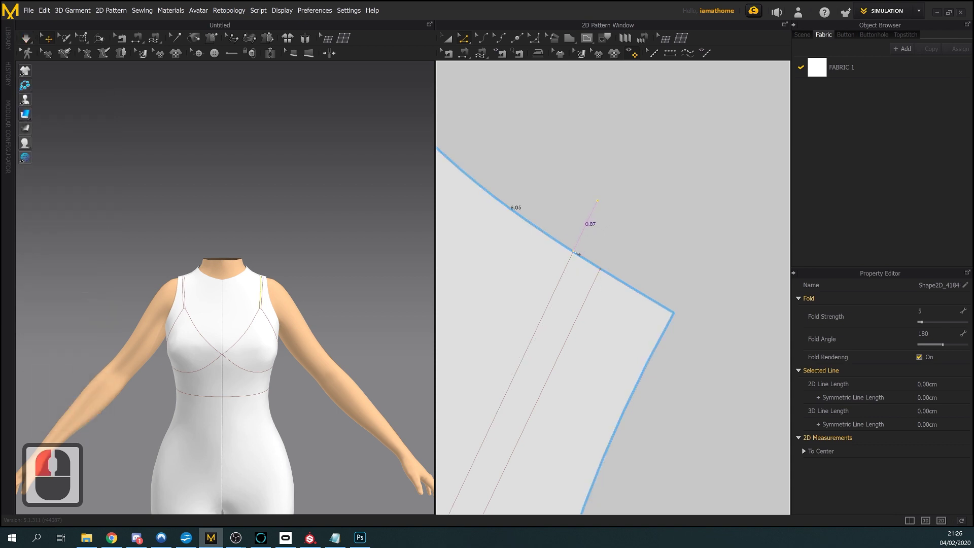
Fine-tune the upper endpoint of the strap line nearer the armhole so it lies exactly on the shoulder edge
click(604, 273)
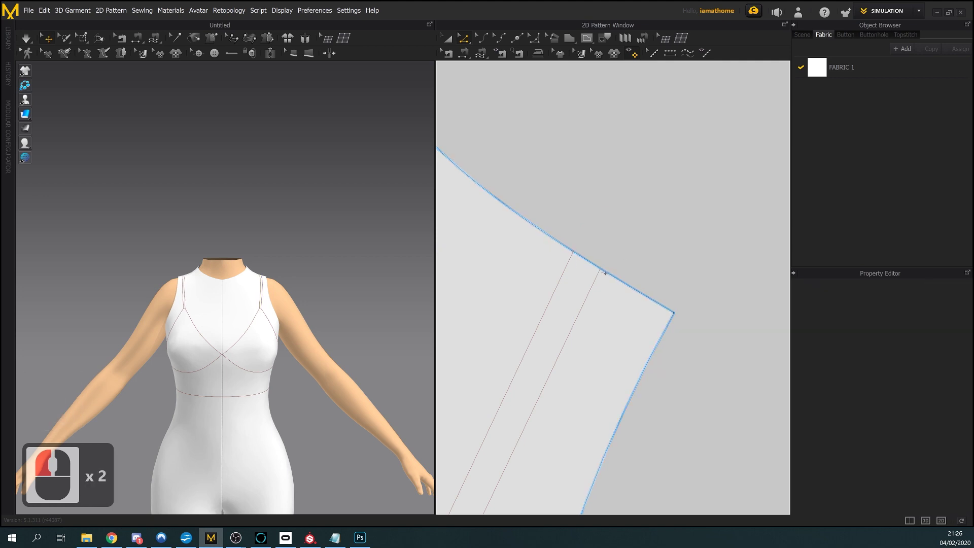
click(627, 256)
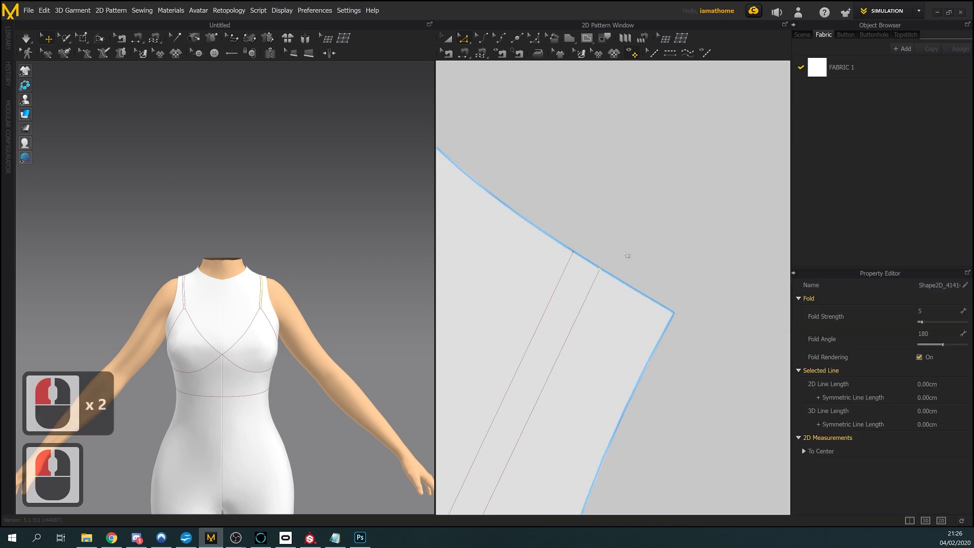
click(627, 256)
scroll(627, 256, up, 5)
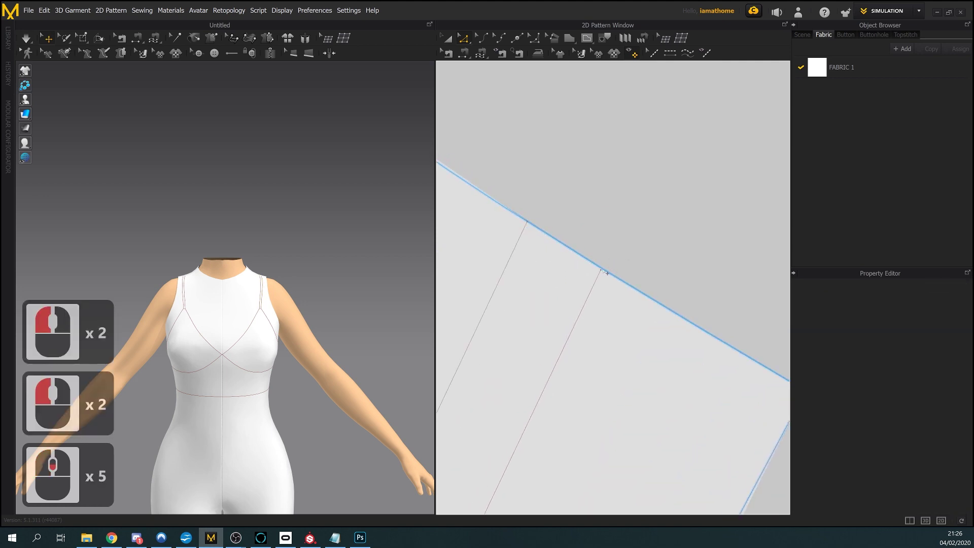
click(605, 269)
click(705, 259)
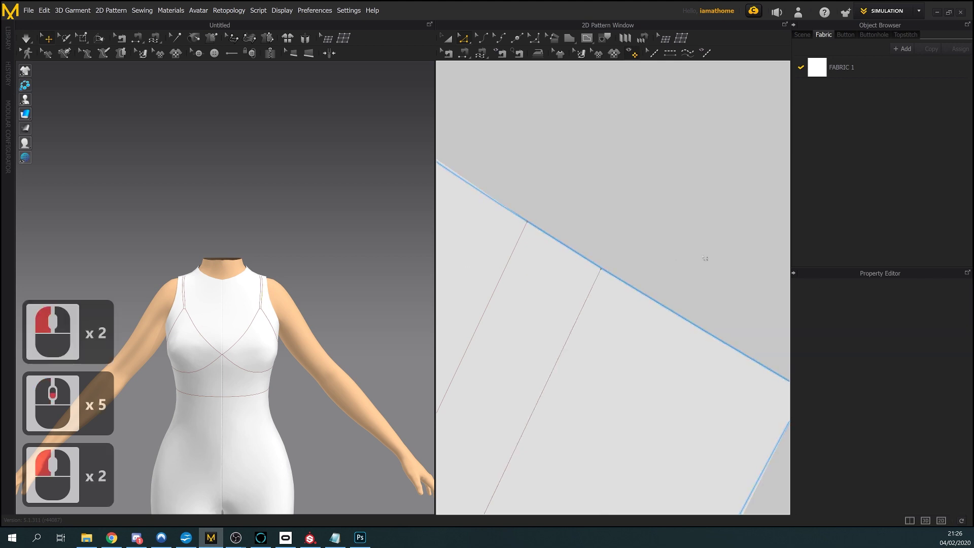
Examine the garment on the avatar in 3D from the front, back and above the shoulder
scroll(698, 355, down, 6)
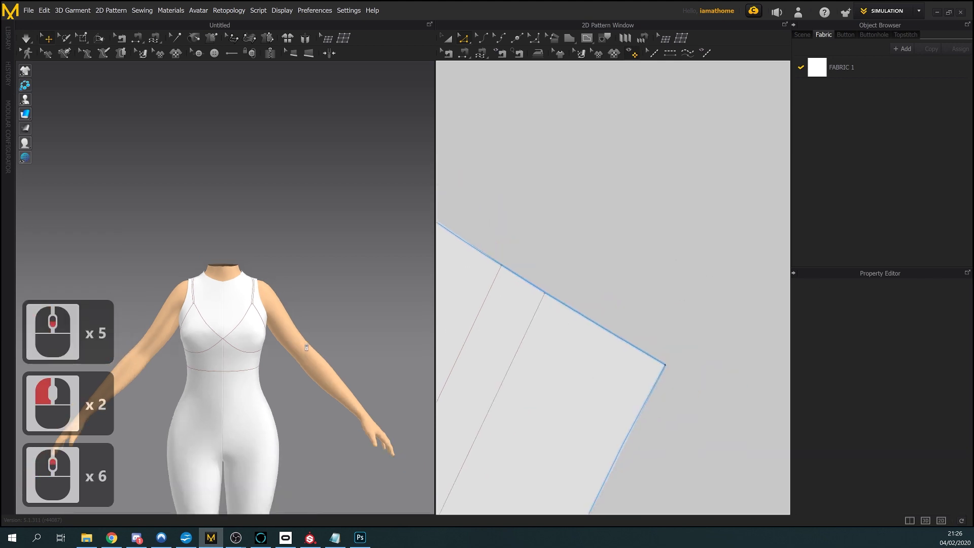
scroll(340, 284, down, 3)
middle_drag(335, 292, 343, 282)
right_drag(342, 284, 431, 289)
scroll(703, 301, down, 8)
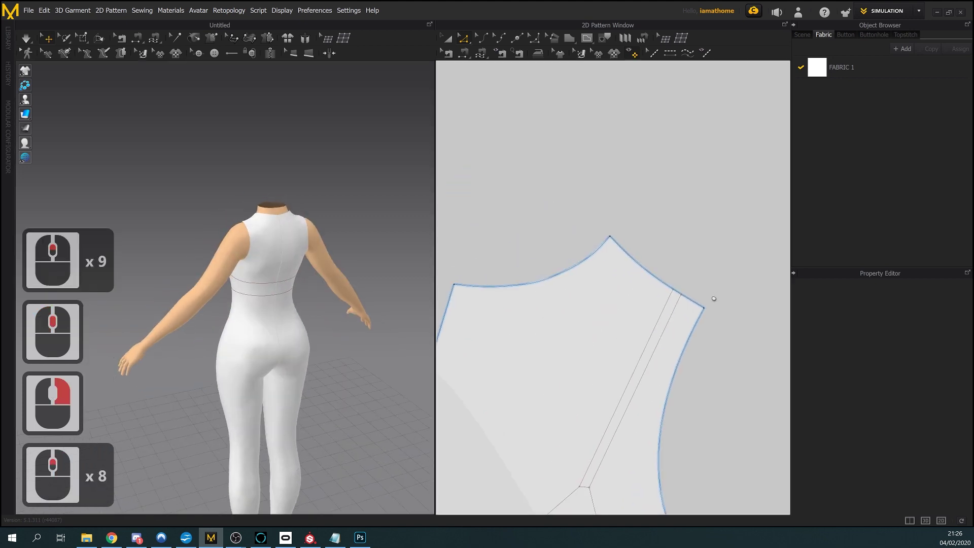
middle_drag(713, 300, 693, 290)
scroll(664, 285, up, 4)
right_drag(257, 276, 304, 314)
Check the armhole-side strap line's upper endpoint up close and nudge it once more onto the shoulder edge
scroll(619, 305, up, 2)
scroll(618, 303, up, 2)
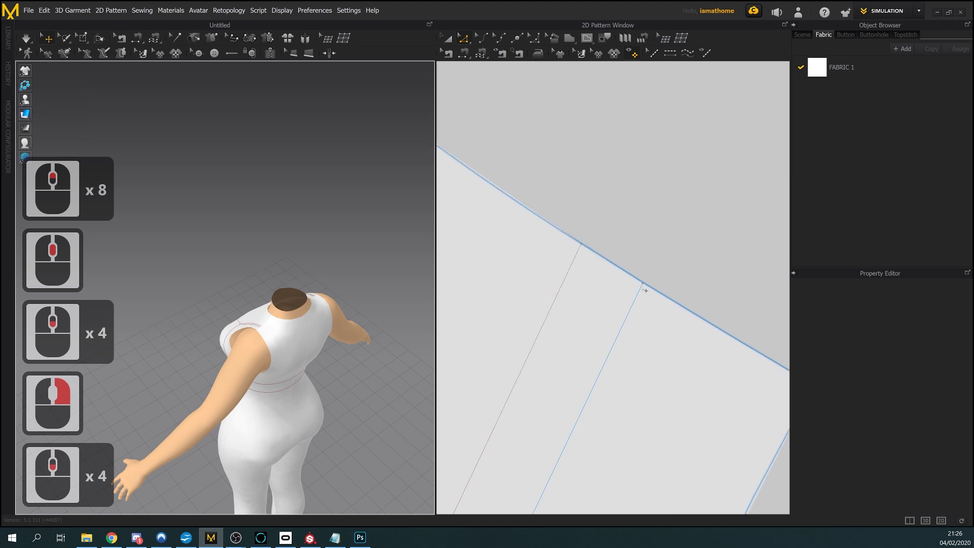
scroll(647, 288, up, 2)
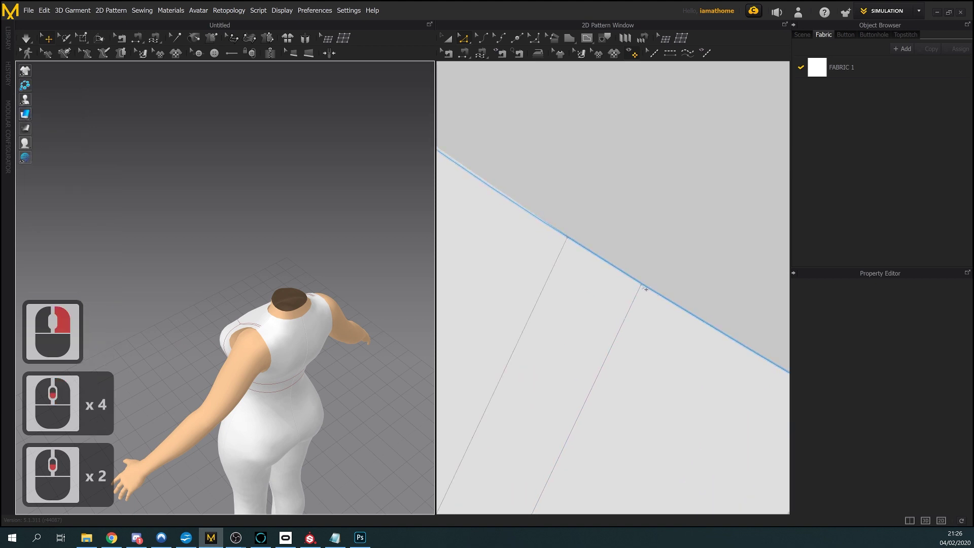
click(645, 288)
click(648, 289)
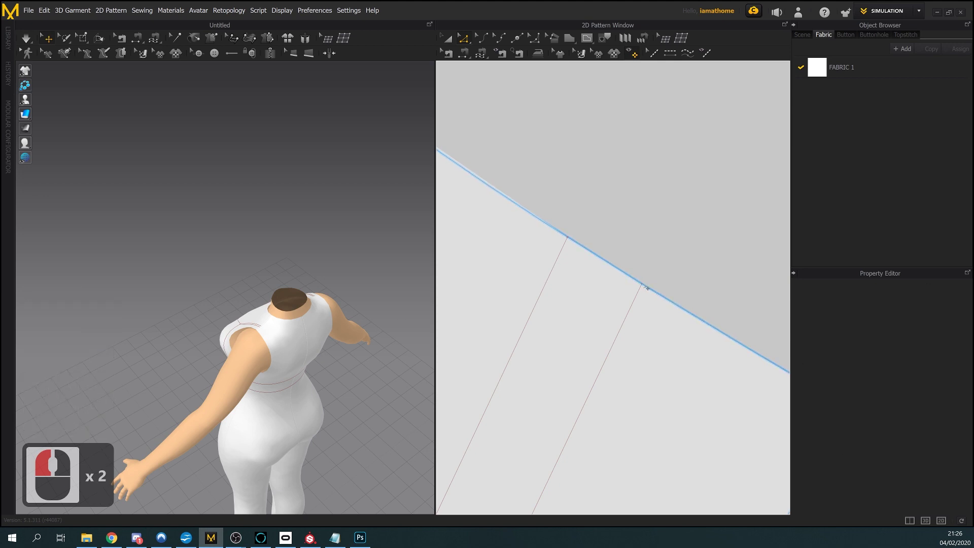
scroll(647, 287, down, 4)
scroll(652, 292, up, 1)
click(654, 294)
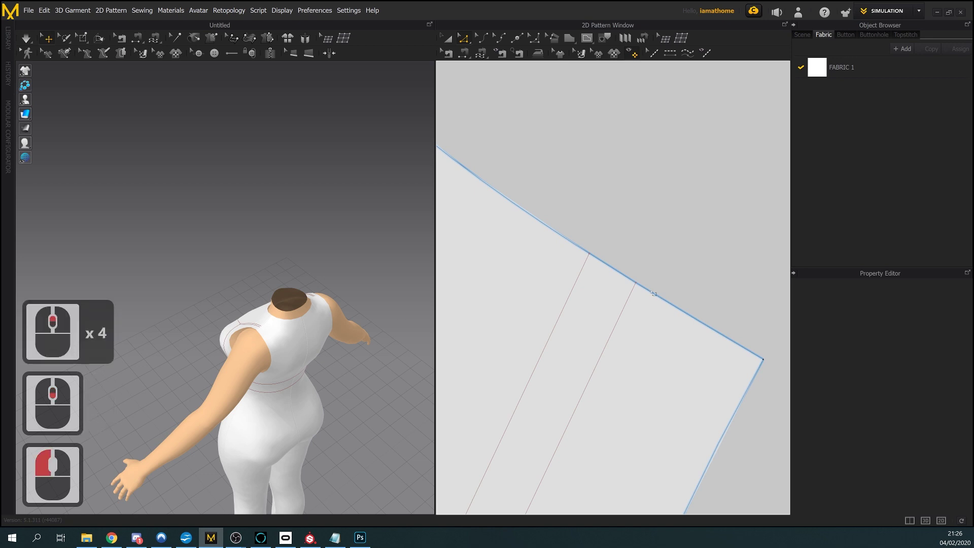
Try to split the front shoulder edge at the upper endpoint of the armhole-side strap line
click(645, 294)
click(639, 285)
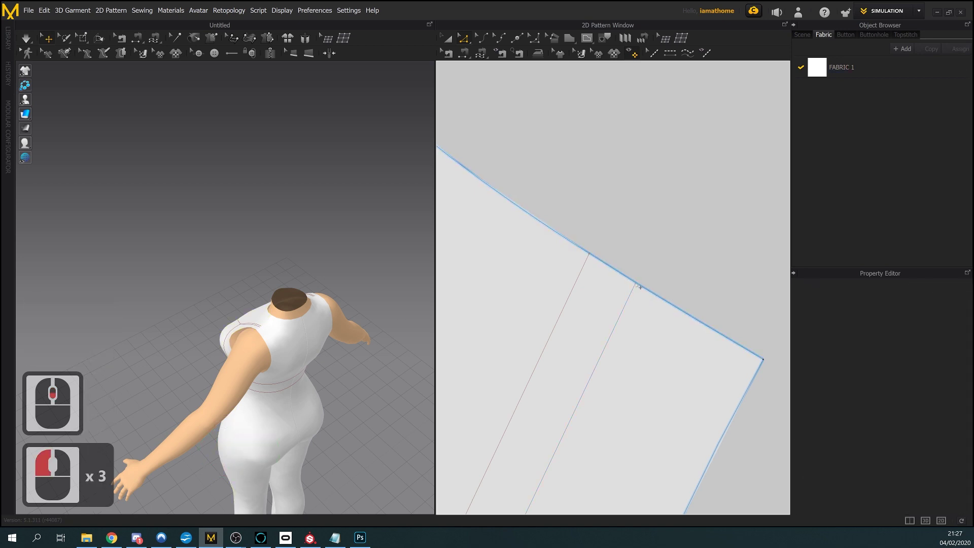
click(641, 285)
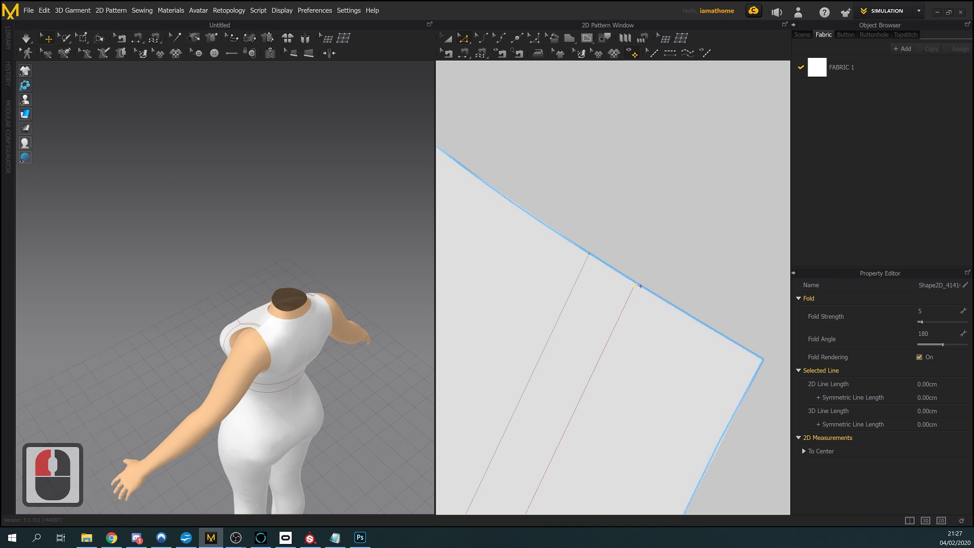
click(638, 284)
right_click(636, 283)
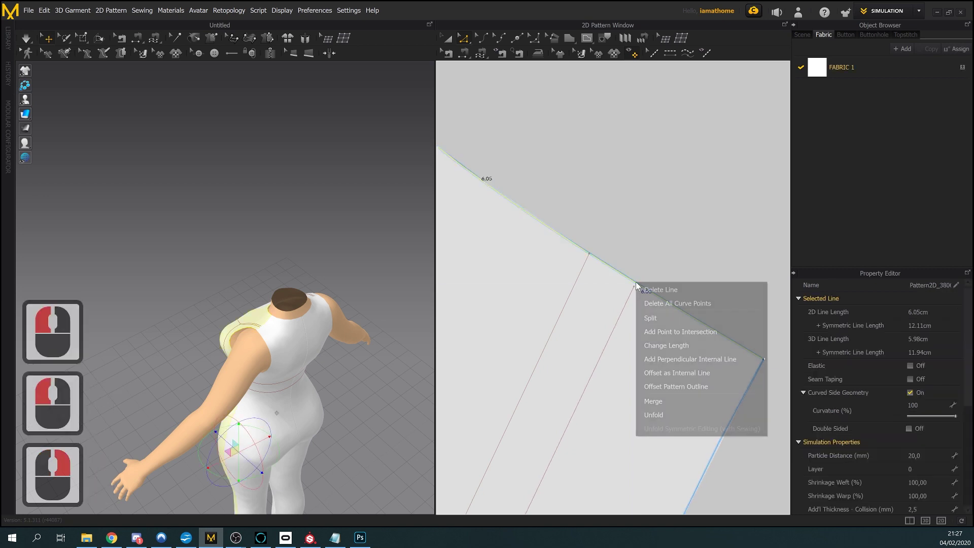
click(652, 318)
scroll(636, 297, up, 2)
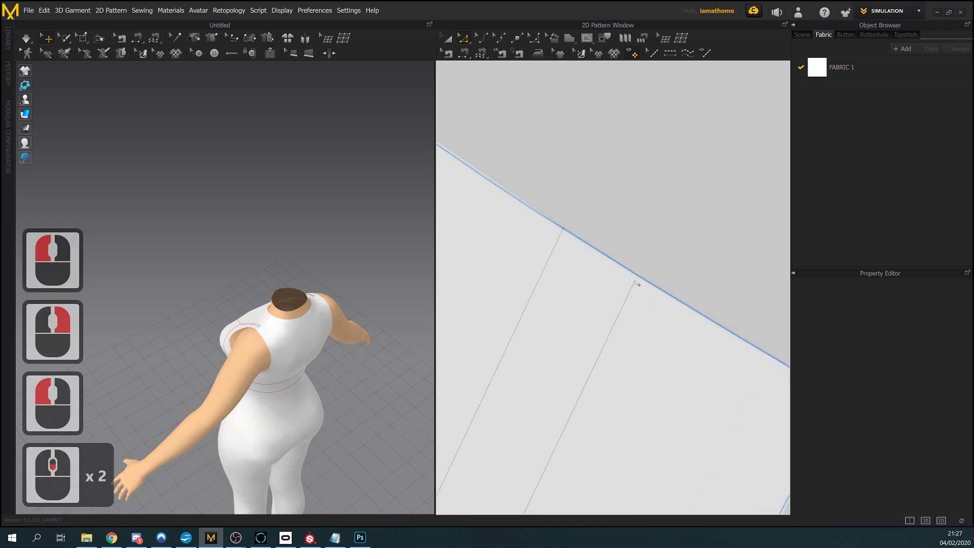
Extend or trim the armhole-side strap line to the pattern outline, adding a point on the front shoulder edge
click(640, 277)
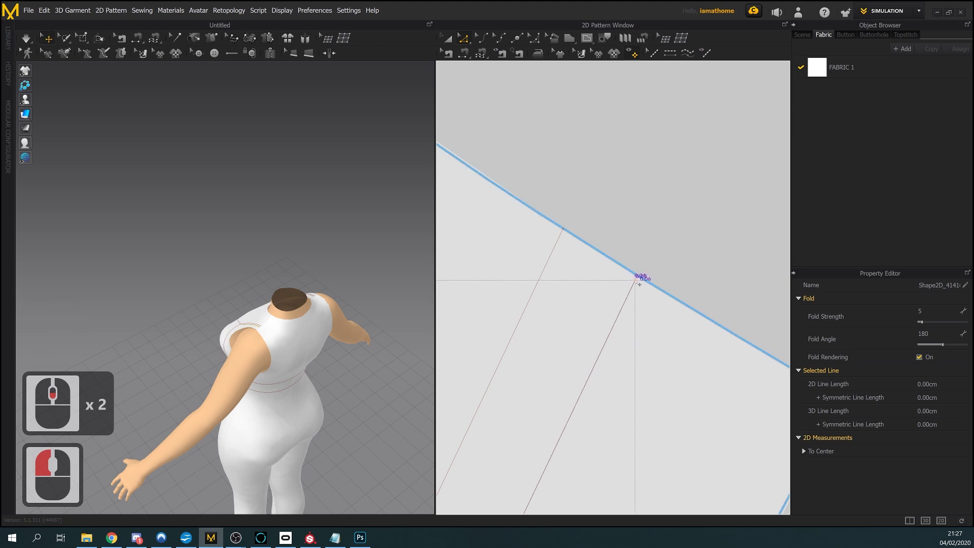
click(640, 278)
click(634, 290)
right_click(635, 292)
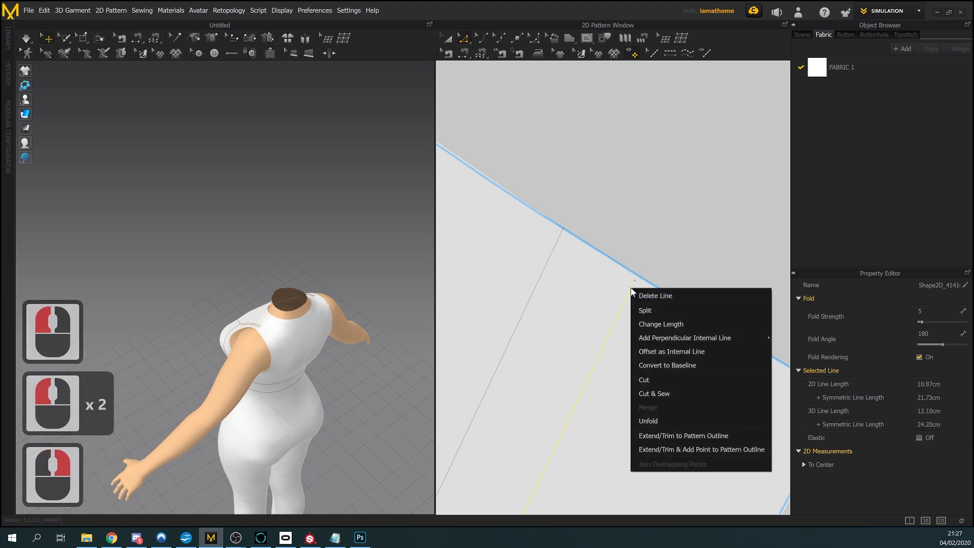
click(700, 451)
click(688, 364)
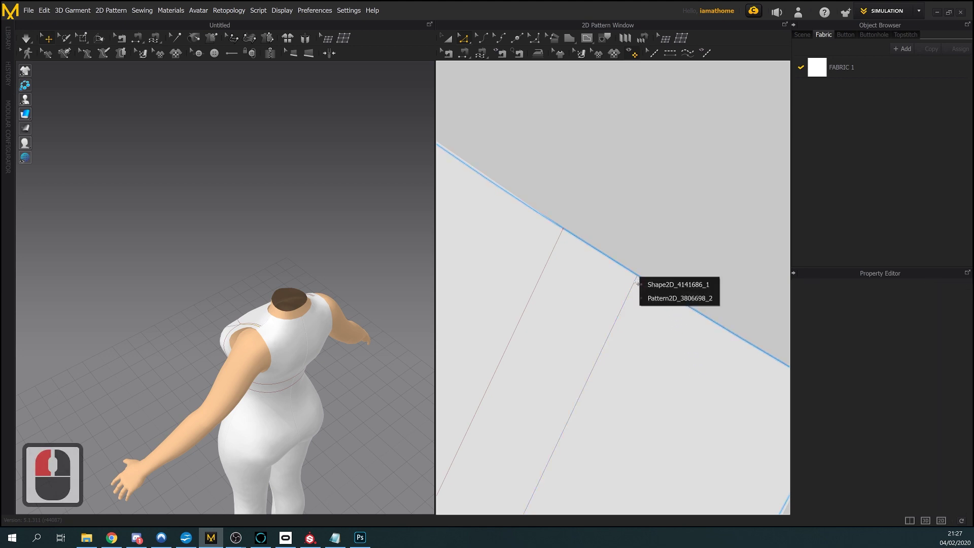
Snap the armhole-side strap line's upper endpoint onto the added point on the front shoulder edge
double_click(640, 278)
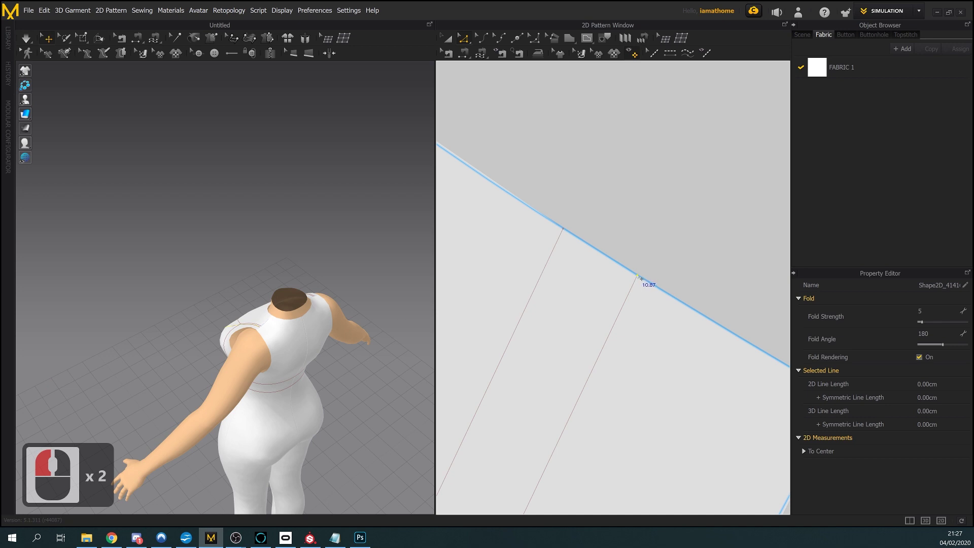
mouse_move(641, 279)
mouse_down()
mouse_move(637, 287)
mouse_move(639, 278)
mouse_up()
click(700, 274)
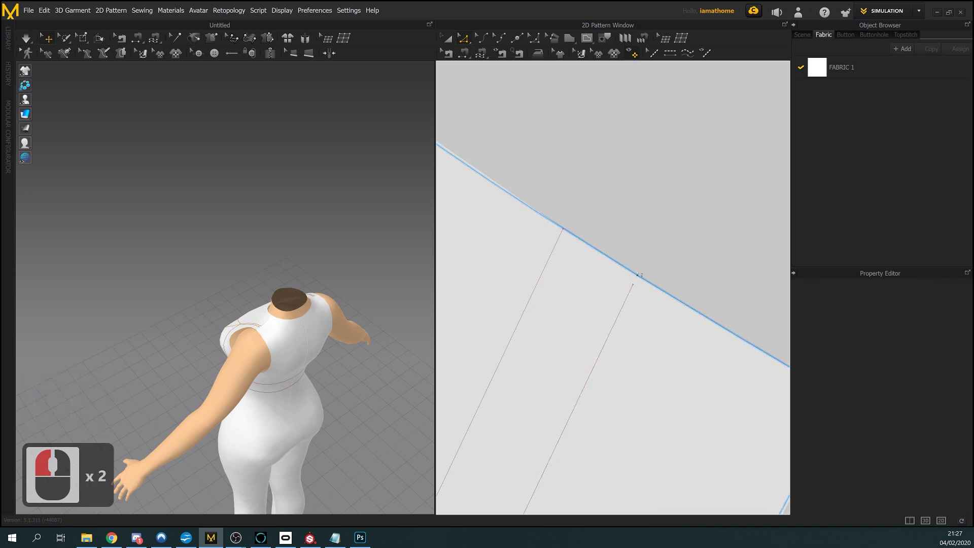
click(637, 279)
middle_click(652, 277)
middle_click(652, 277)
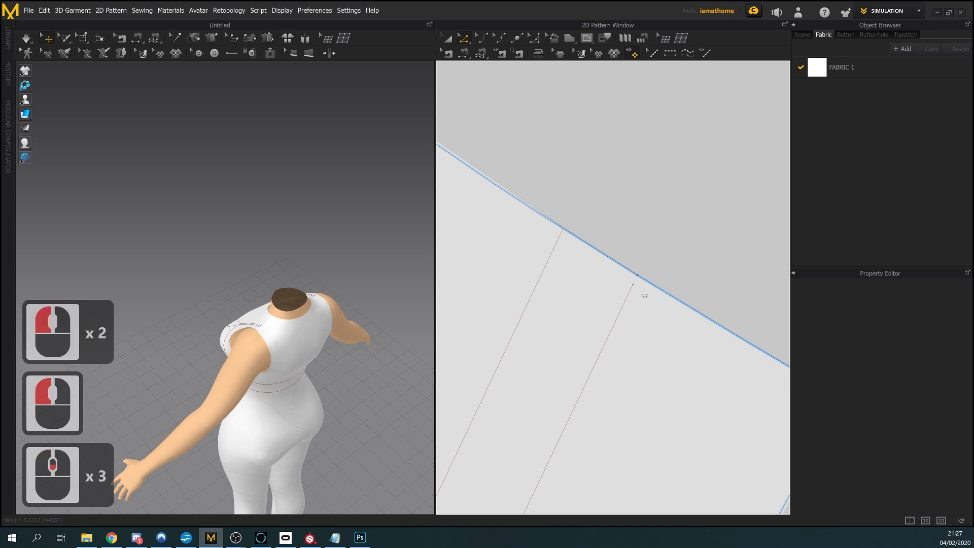
click(635, 285)
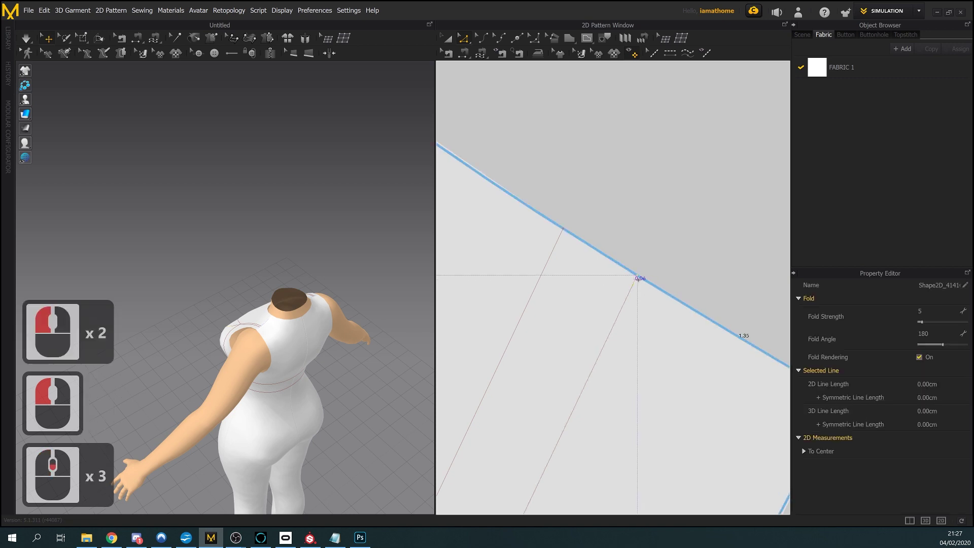
Add points on the long armhole-side strap line where it intersects the other internal lines, including at the cup apex
scroll(655, 302, down, 9)
middle_drag(655, 301, 659, 243)
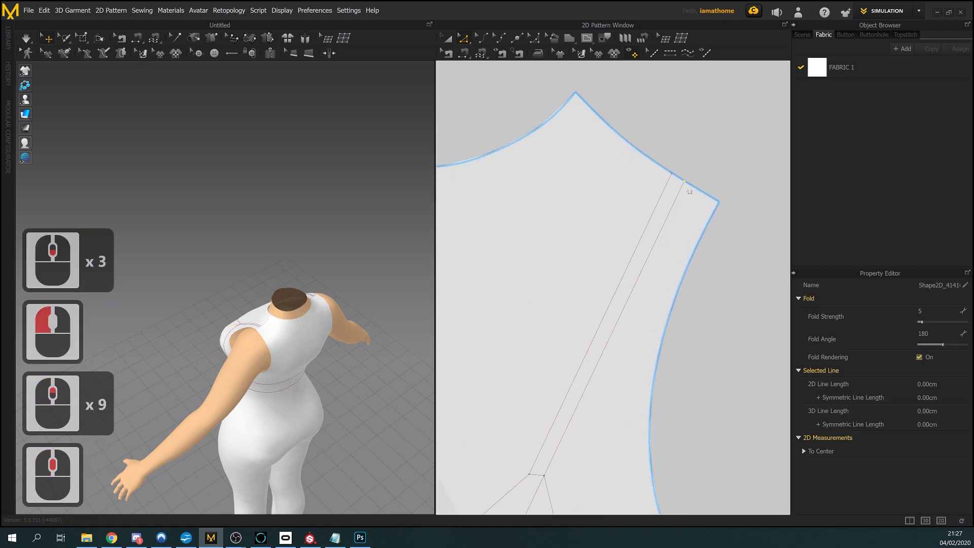
scroll(660, 244, up, 3)
middle_drag(647, 320, 644, 183)
scroll(688, 200, down, 4)
middle_drag(675, 294, 626, 272)
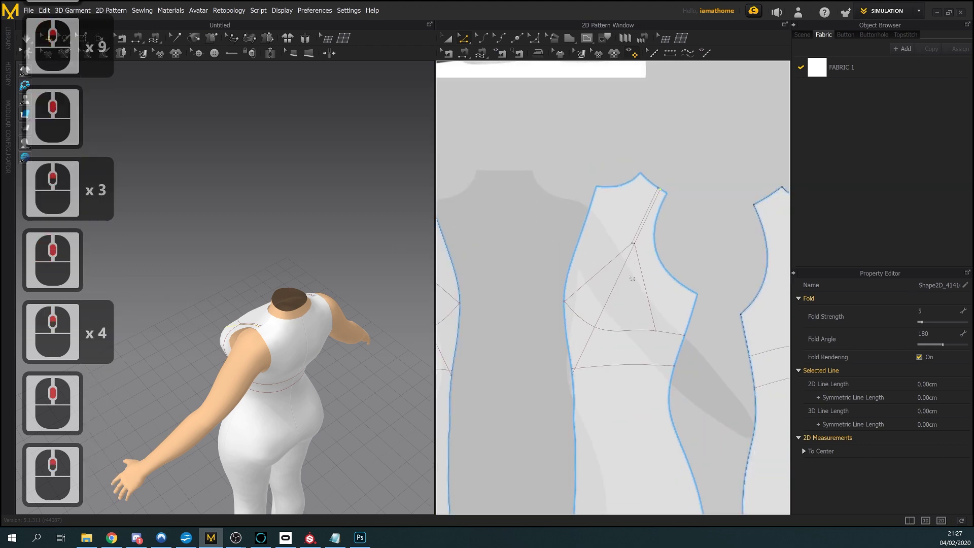
scroll(626, 272, up, 3)
click(631, 236)
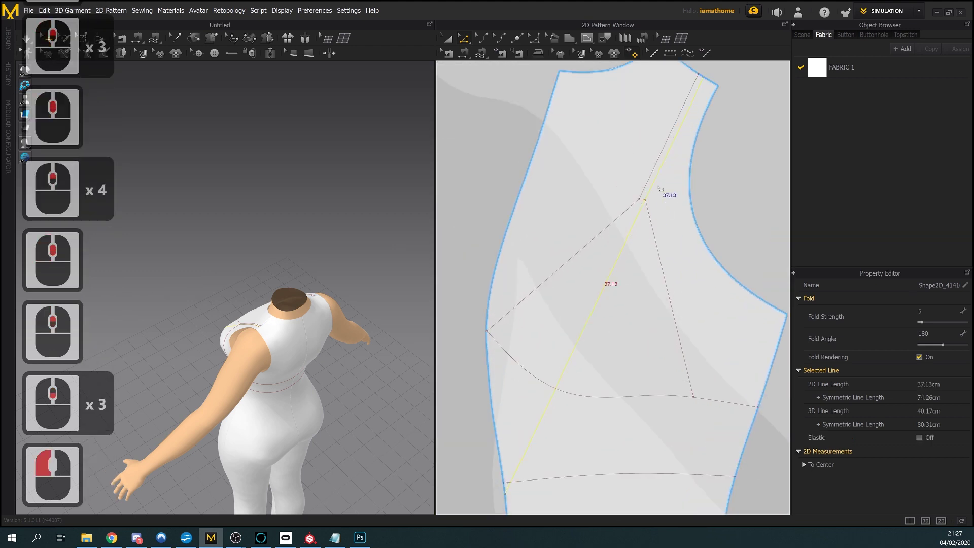
scroll(624, 222, up, 4)
middle_drag(655, 227, 625, 317)
scroll(625, 317, up, 3)
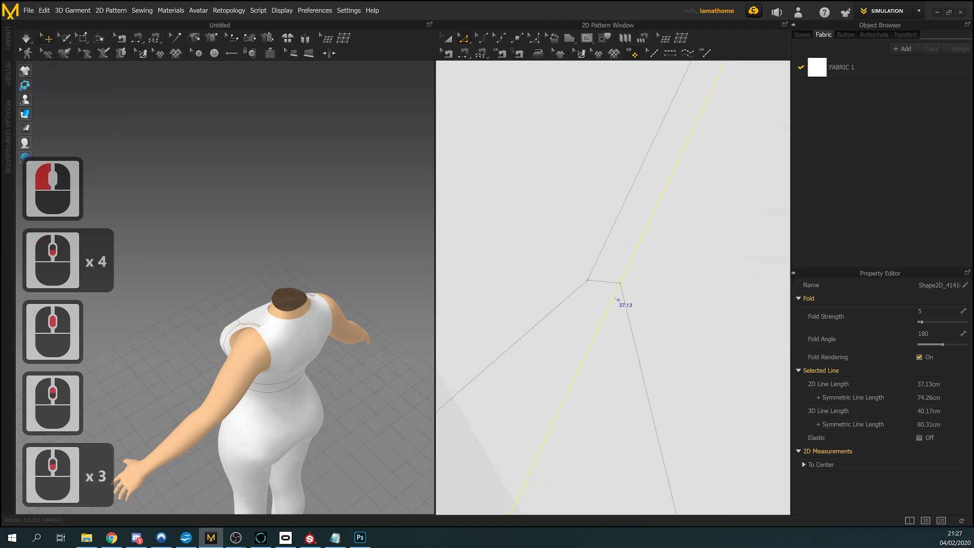
right_click(618, 299)
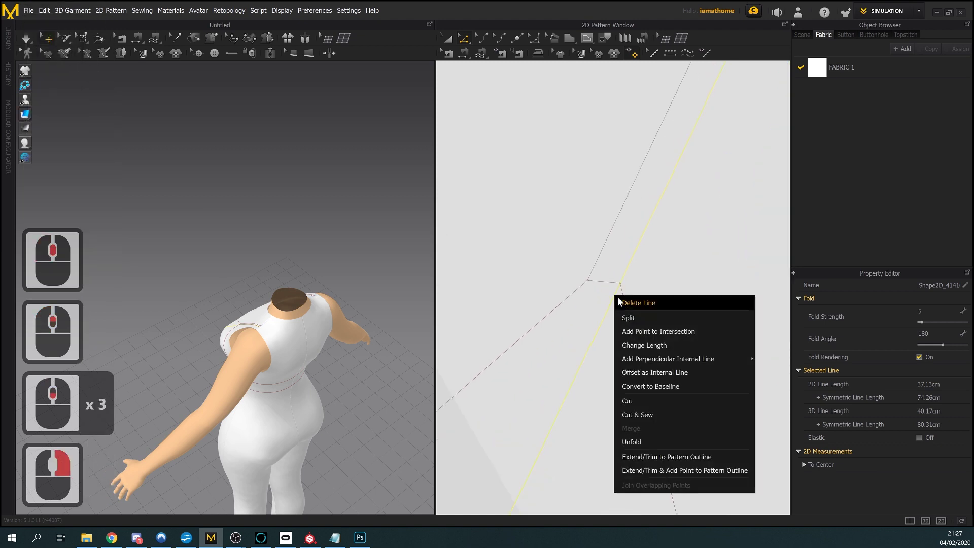
click(654, 333)
Divide the long strap line at the cup apex and delete its remaining sections below the apex
scroll(637, 316, down, 4)
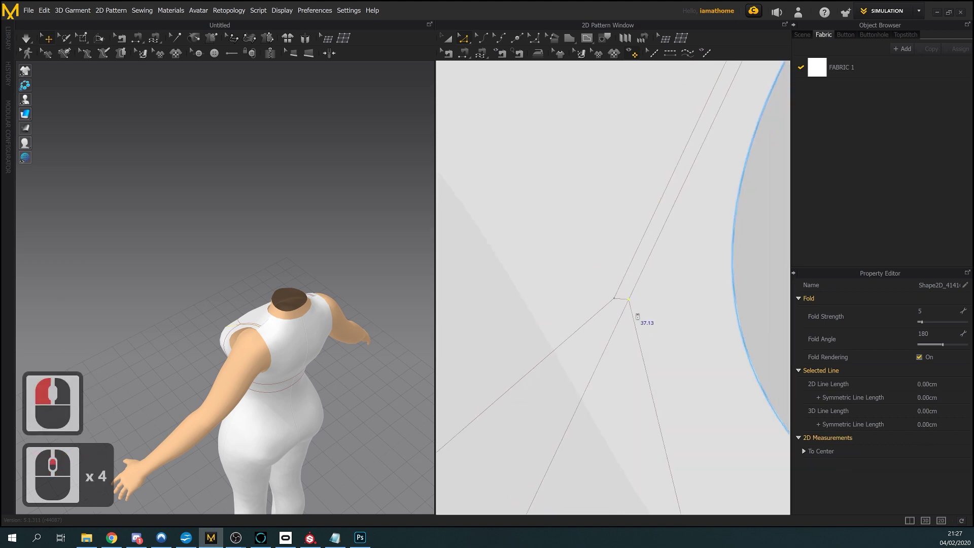
middle_drag(637, 316, 653, 233)
click(643, 242)
right_click(638, 238)
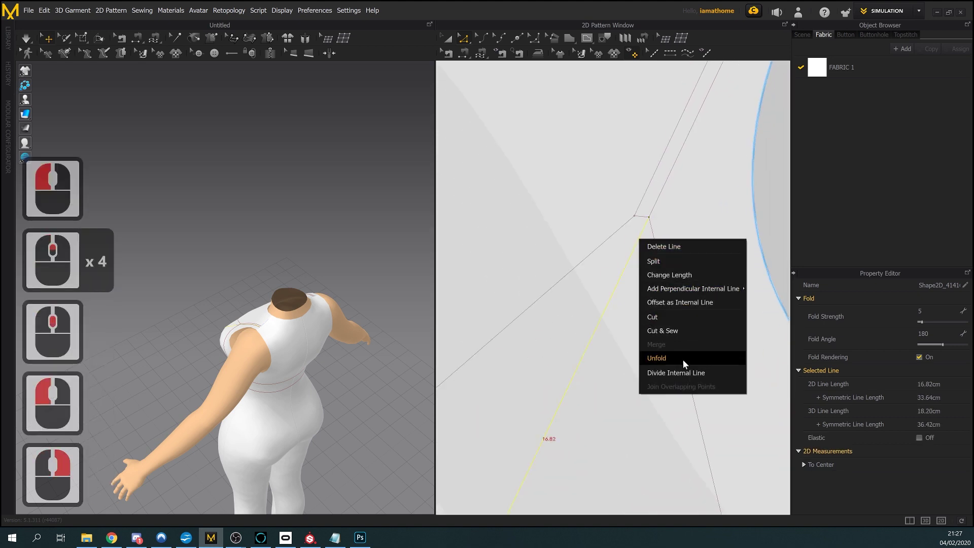
click(679, 371)
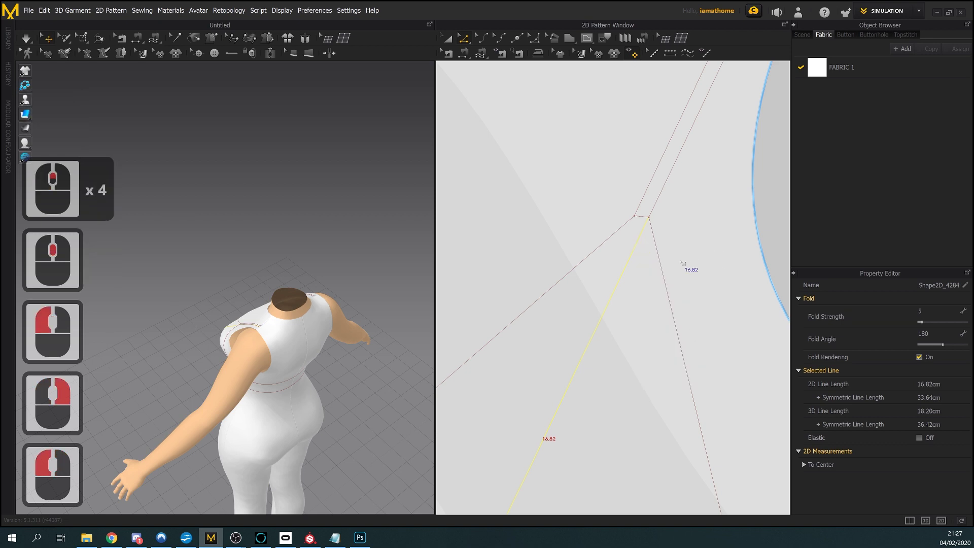
key(Delete)
scroll(683, 261, down, 6)
middle_click(693, 219)
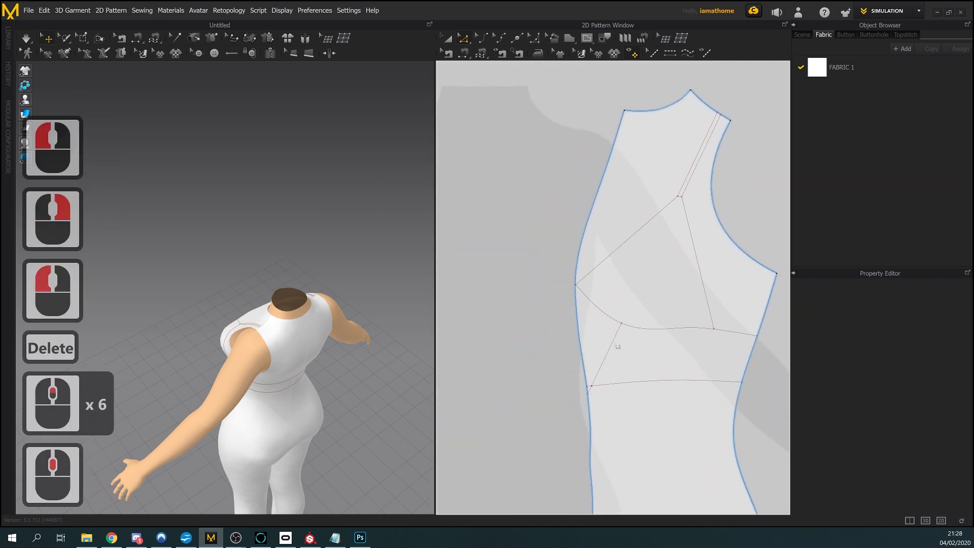
click(612, 356)
key(Delete)
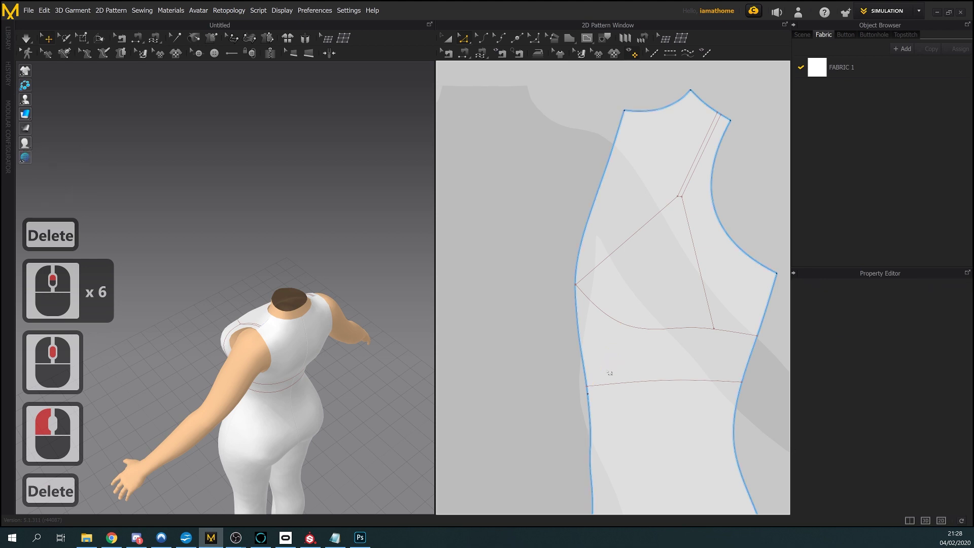
Delete the leftover point on the centre front edge just below the lowest internal line
scroll(589, 402, up, 8)
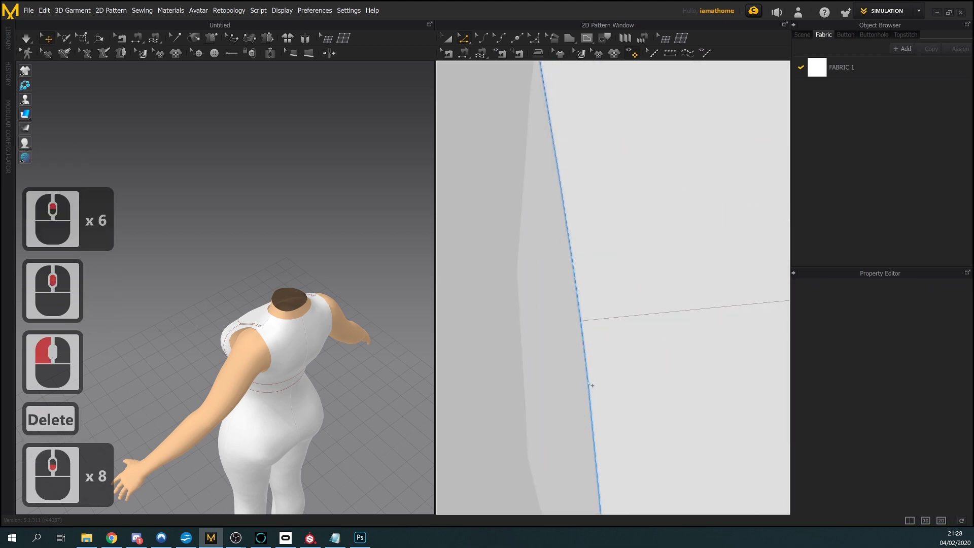
click(589, 387)
right_click(588, 388)
click(526, 424)
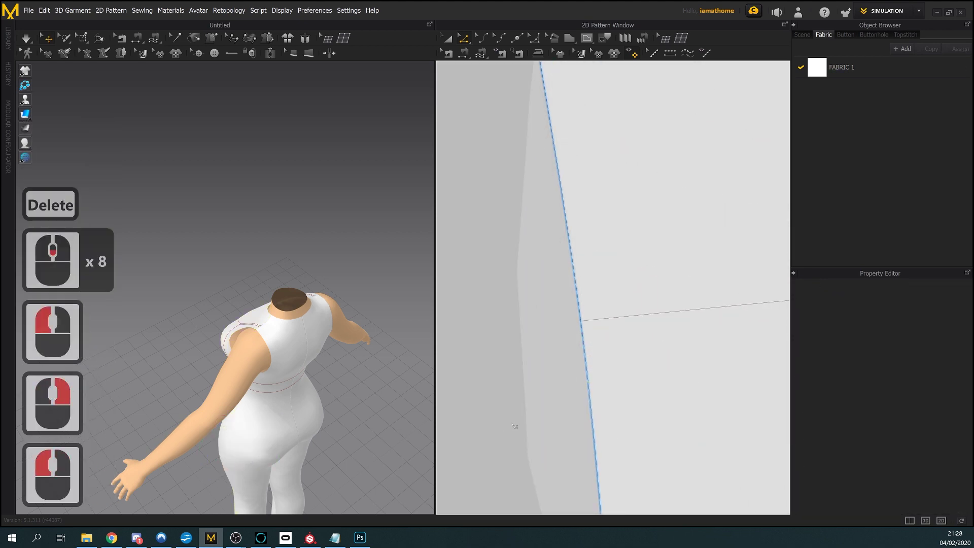
Check the length of the front shoulder segment between the strap and the armhole corner
scroll(527, 420, down, 12)
mouse_move(693, 311)
middle_down()
mouse_move(711, 312)
mouse_move(698, 315)
middle_up()
scroll(711, 312, down, 3)
scroll(610, 294, up, 11)
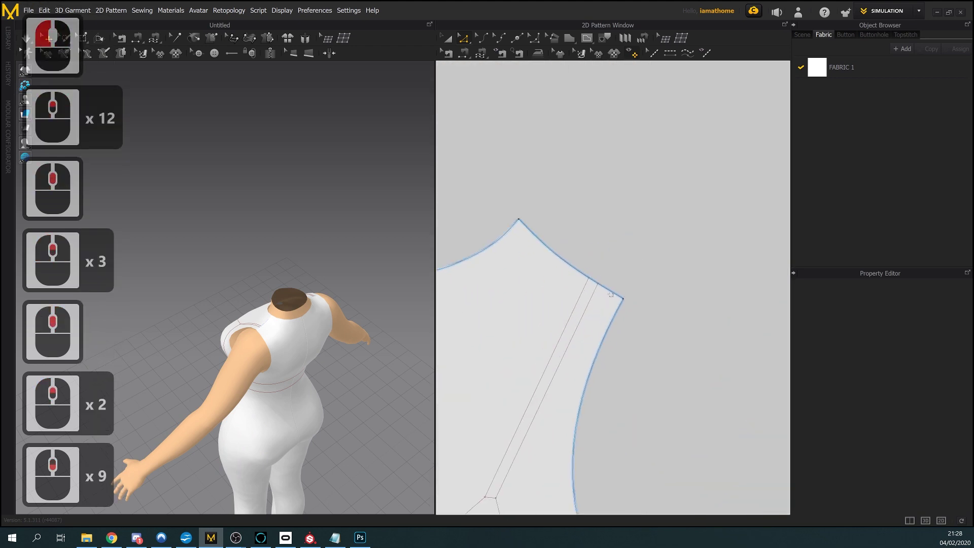
click(612, 293)
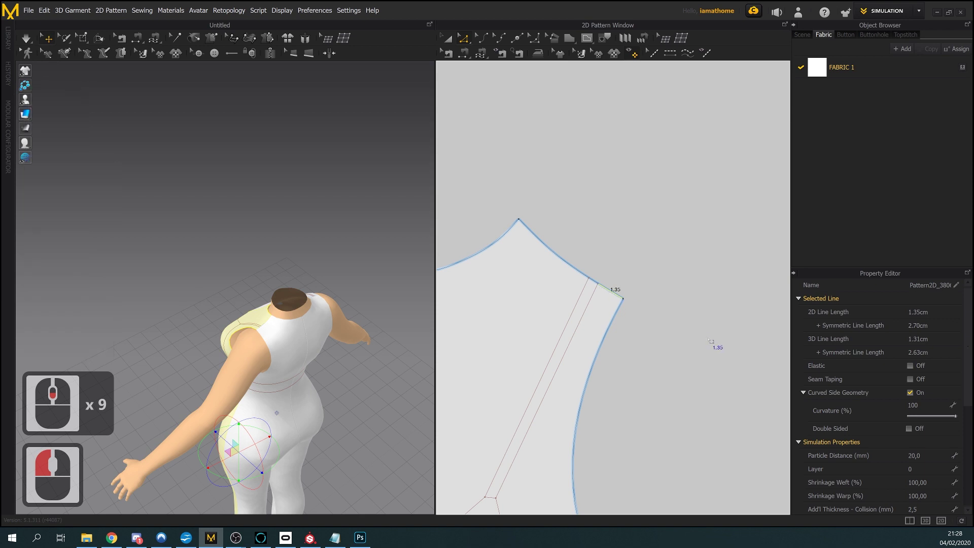
Split the back bodice's shoulder edge into two lines, with the segment at the armhole side 1.35 cm long
scroll(616, 310, down, 4)
middle_drag(615, 311, 615, 296)
scroll(657, 290, up, 6)
scroll(658, 290, up, 2)
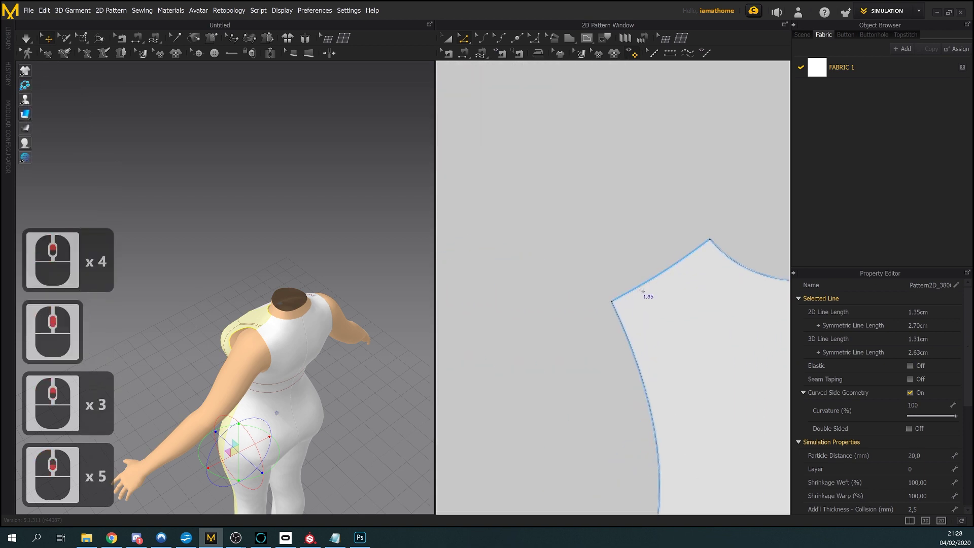
click(641, 290)
right_click(638, 287)
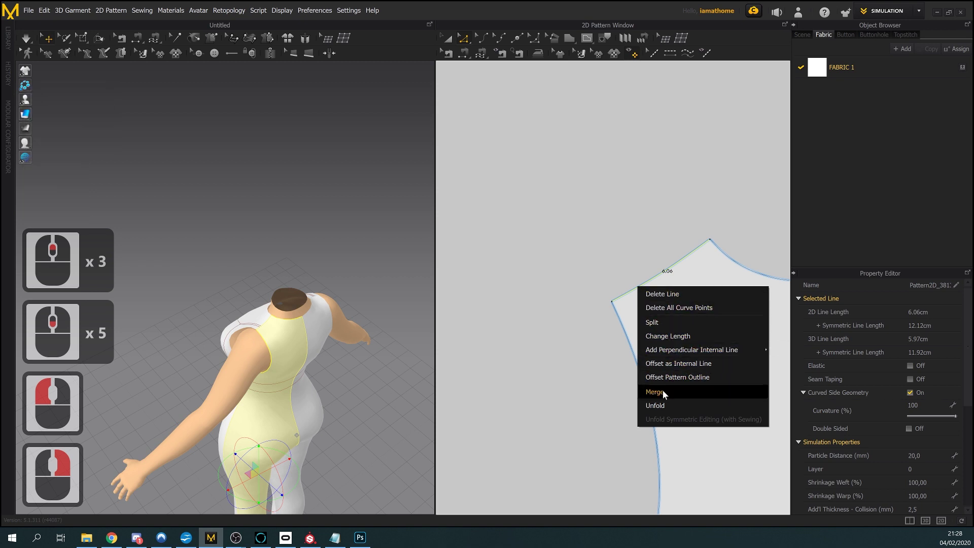
click(658, 321)
click(640, 303)
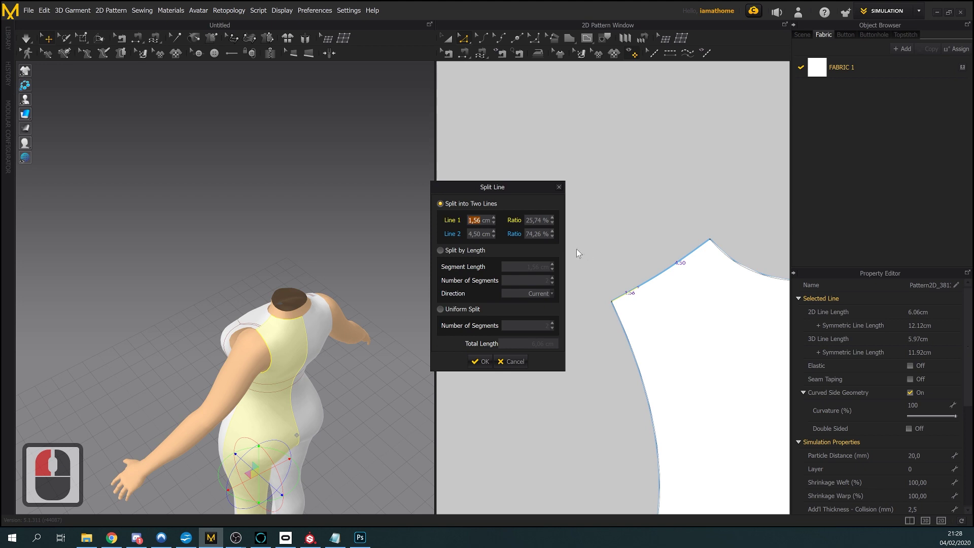
text(1,35)
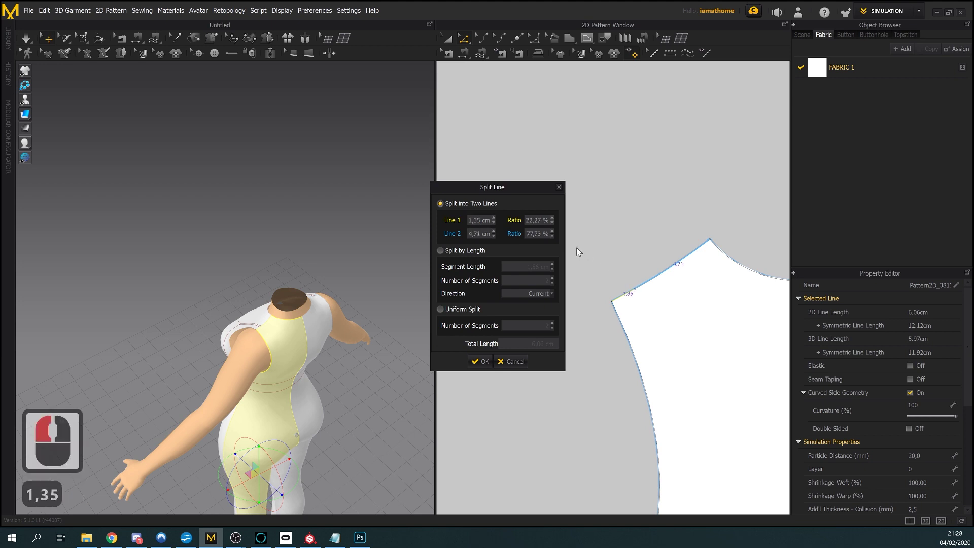
click(481, 362)
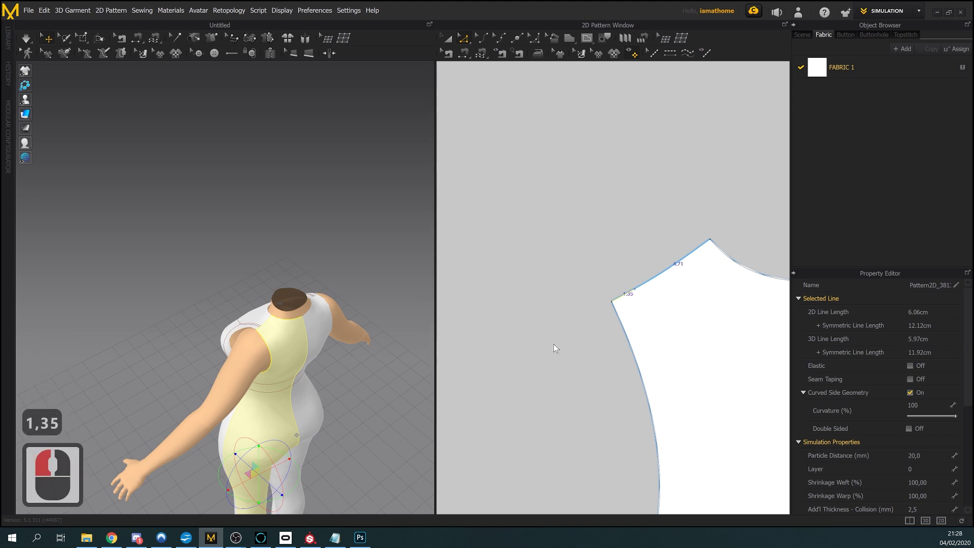
Draw a straight internal line about 26.9 cm long from the back shoulder's split point down to the upper horizontal internal line
scroll(553, 348, down, 1)
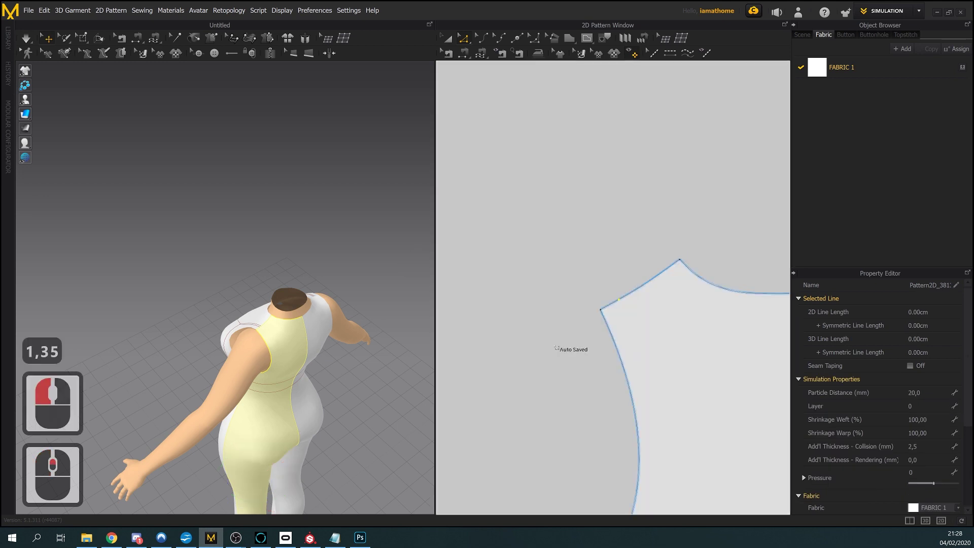
scroll(556, 348, down, 4)
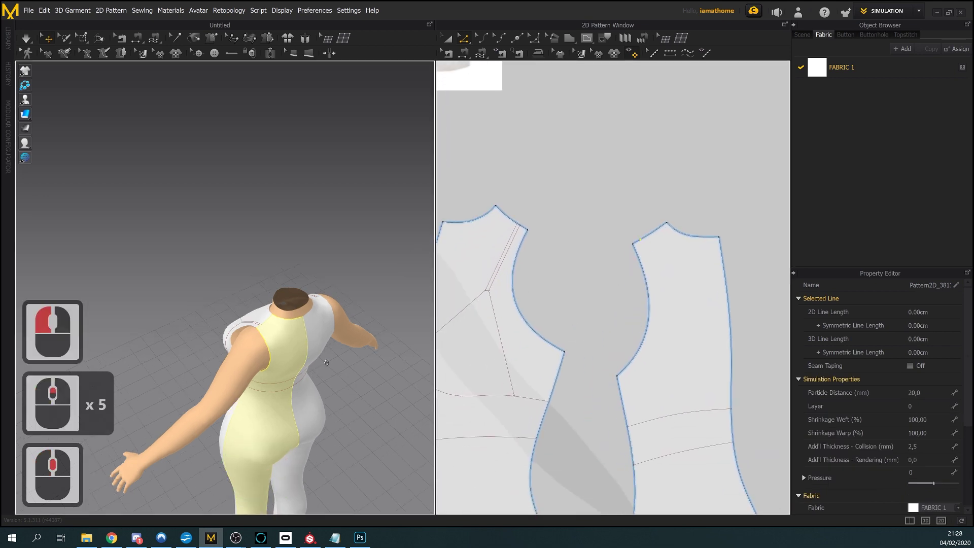
right_drag(366, 344, 321, 346)
scroll(321, 346, up, 2)
middle_drag(321, 346, 293, 326)
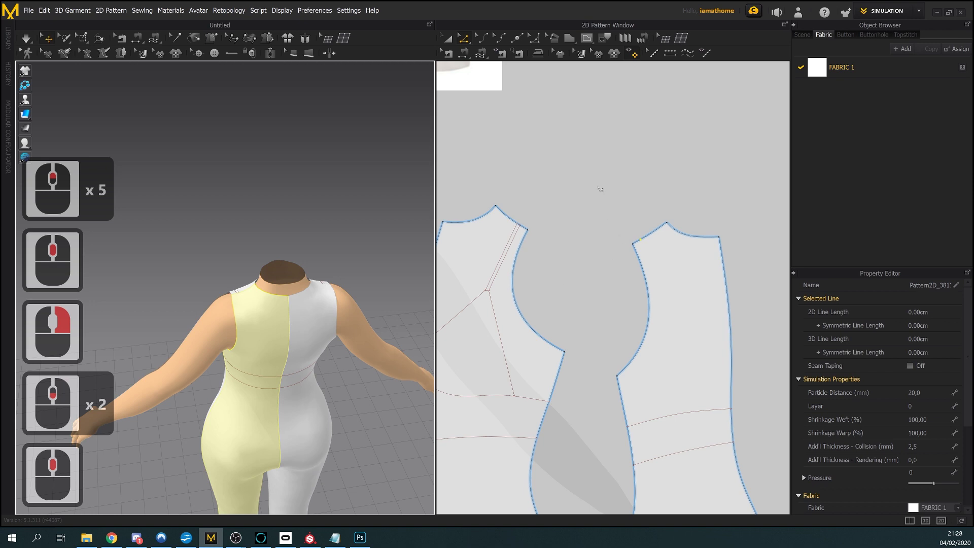
click(585, 39)
scroll(664, 235, up, 1)
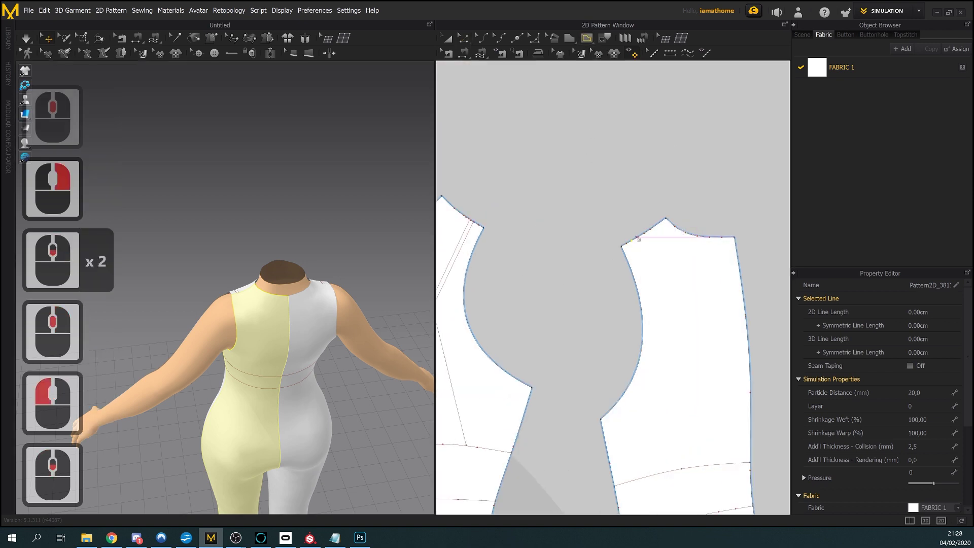
click(632, 244)
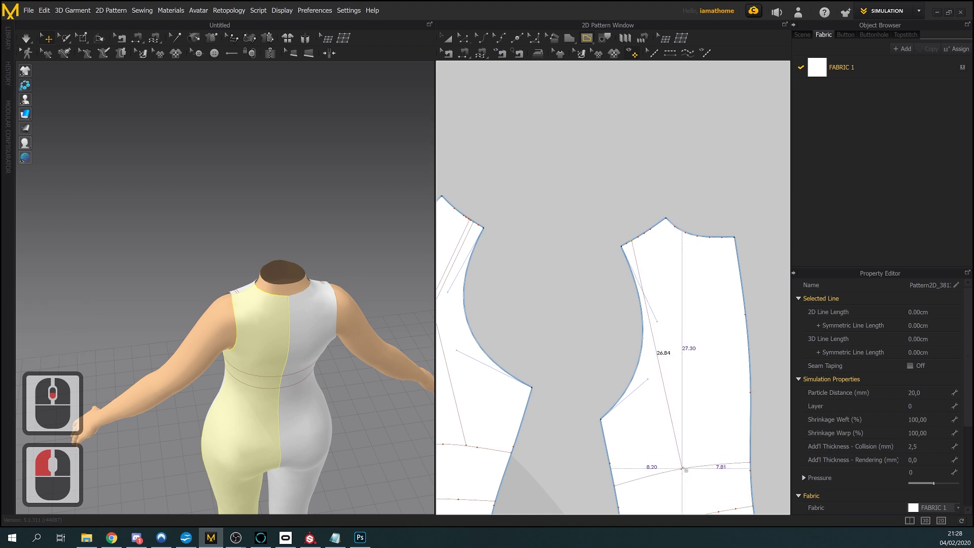
click(685, 467)
click(688, 470)
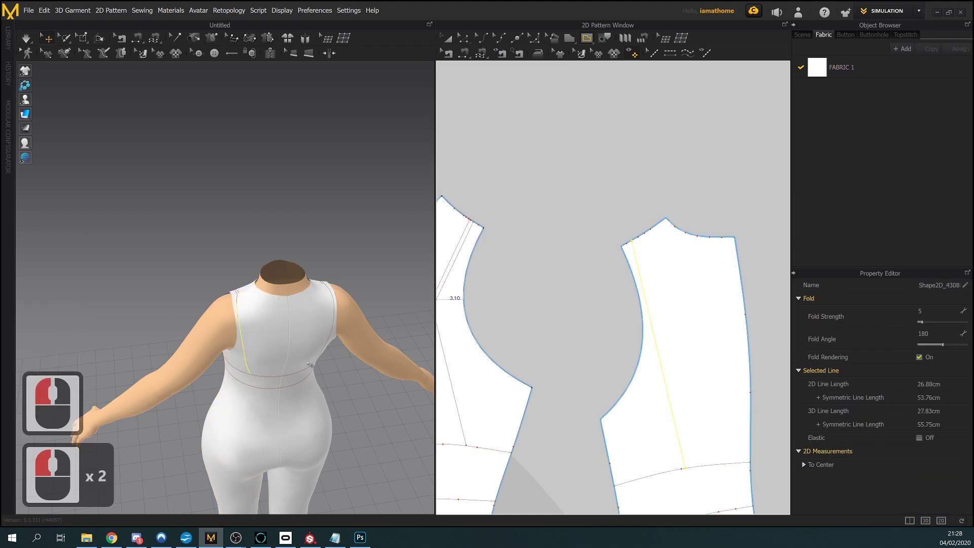
Curve the back strap line so it bows toward the centre back, with a length of about 27.1 cm
scroll(308, 363, up, 2)
right_drag(308, 364, 325, 360)
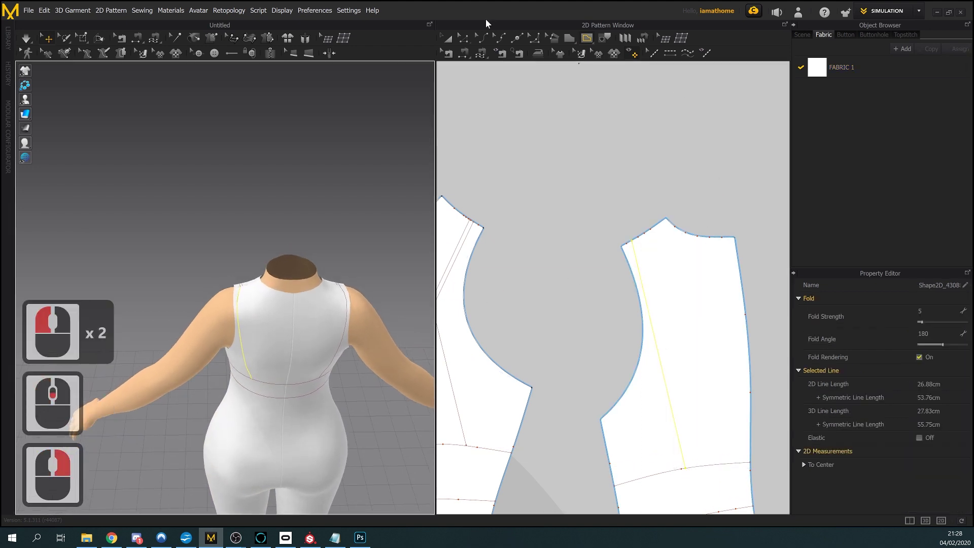
click(660, 273)
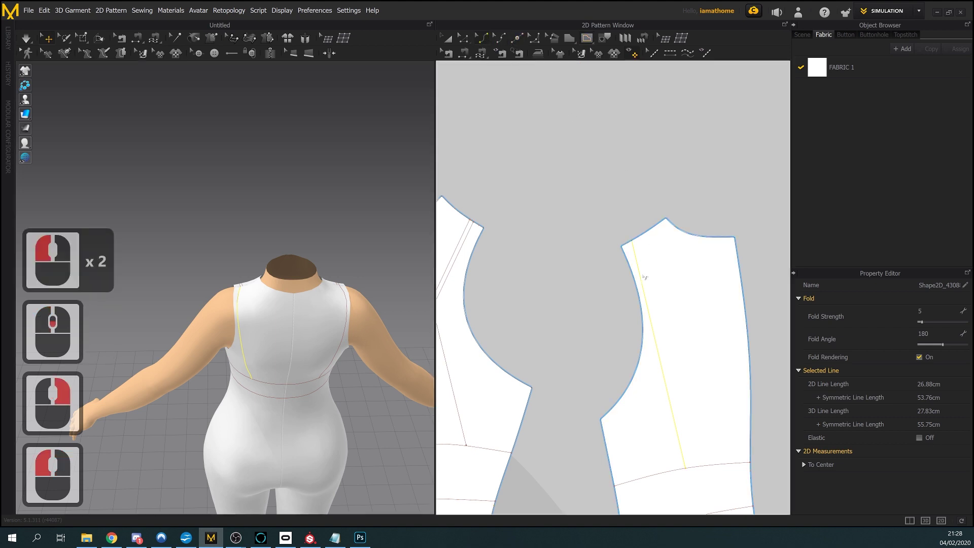
click(647, 278)
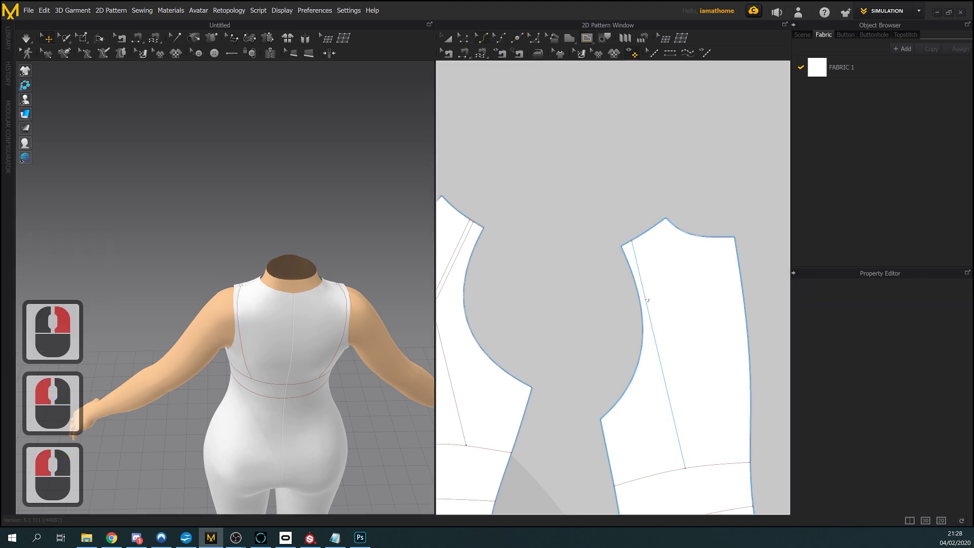
click(652, 307)
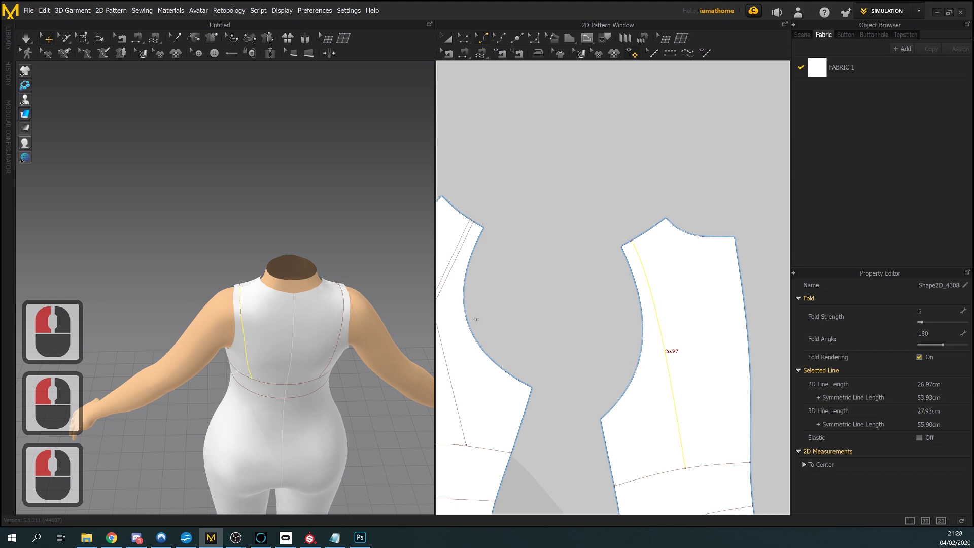
right_drag(287, 284, 286, 350)
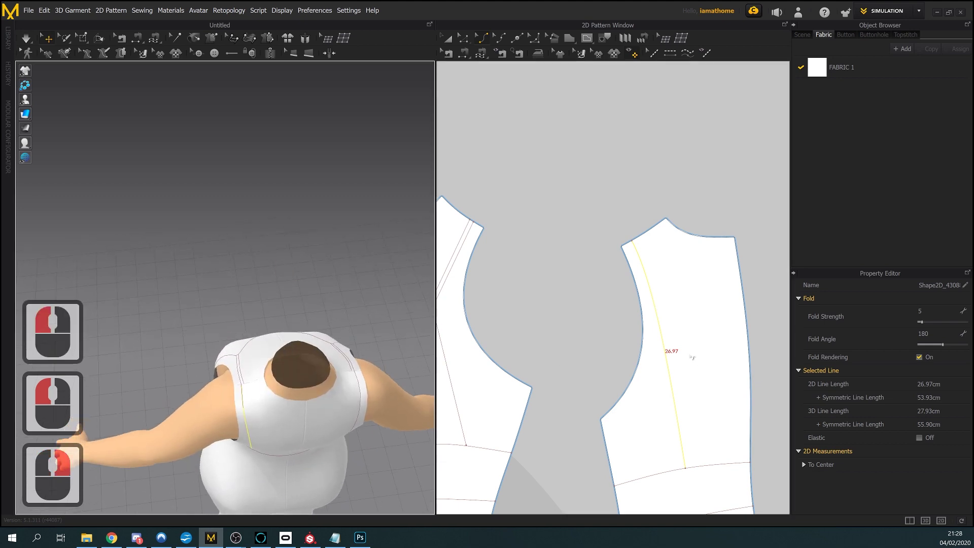
click(600, 375)
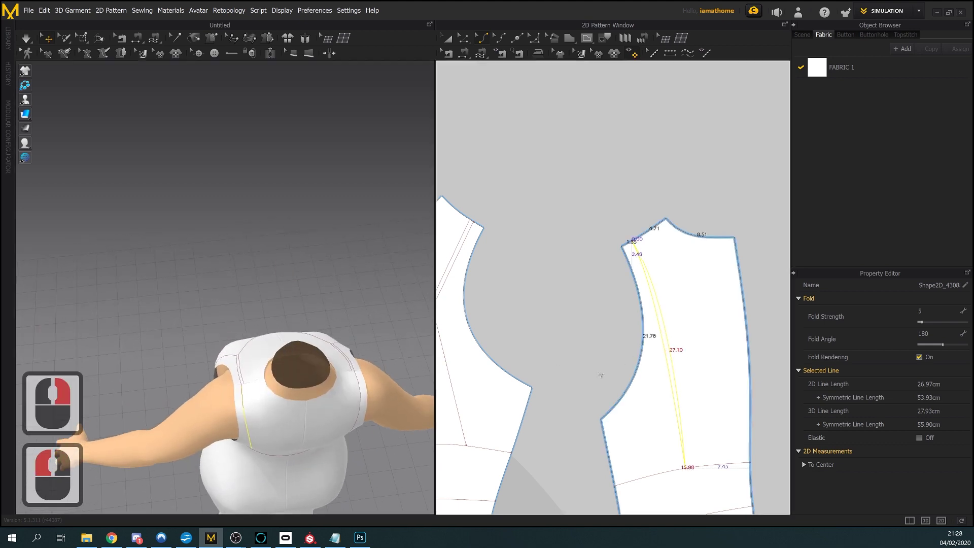
right_drag(355, 406, 325, 386)
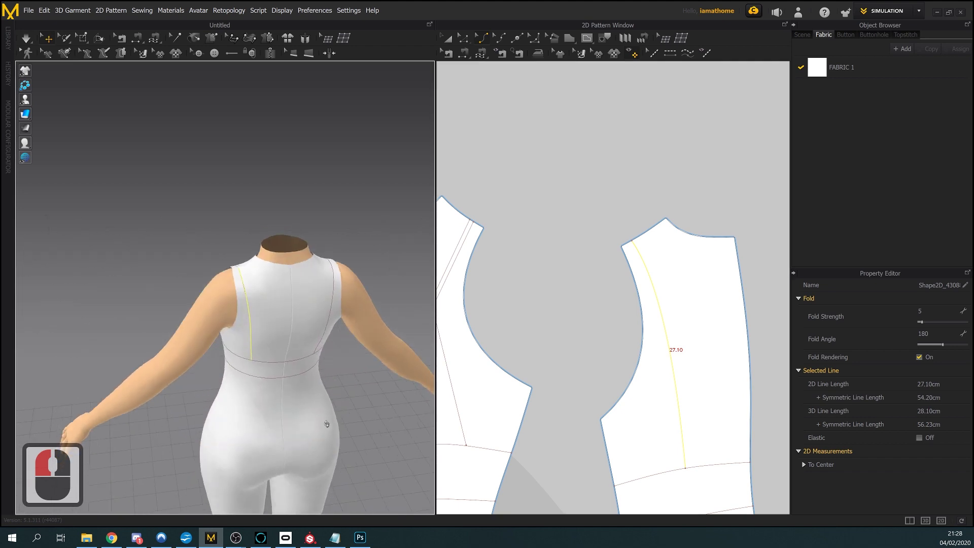
Move the strap line's lower end along the horizontal internal line, slightly toward the side seam
click(463, 40)
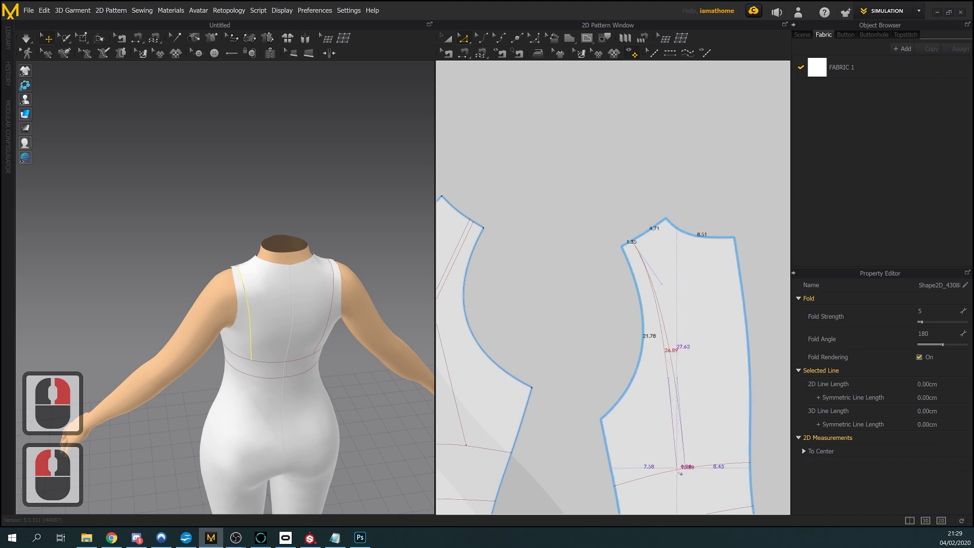
click(710, 463)
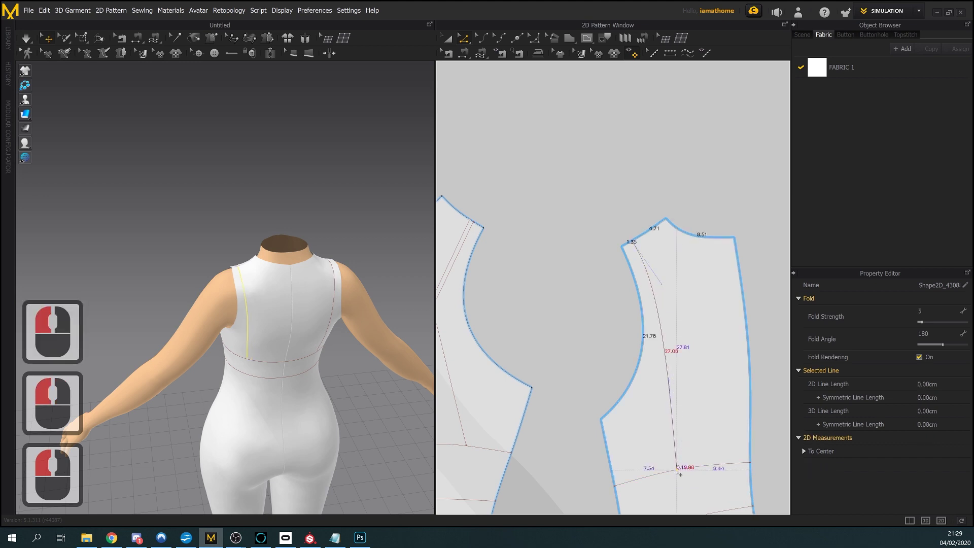
right_drag(311, 358, 312, 385)
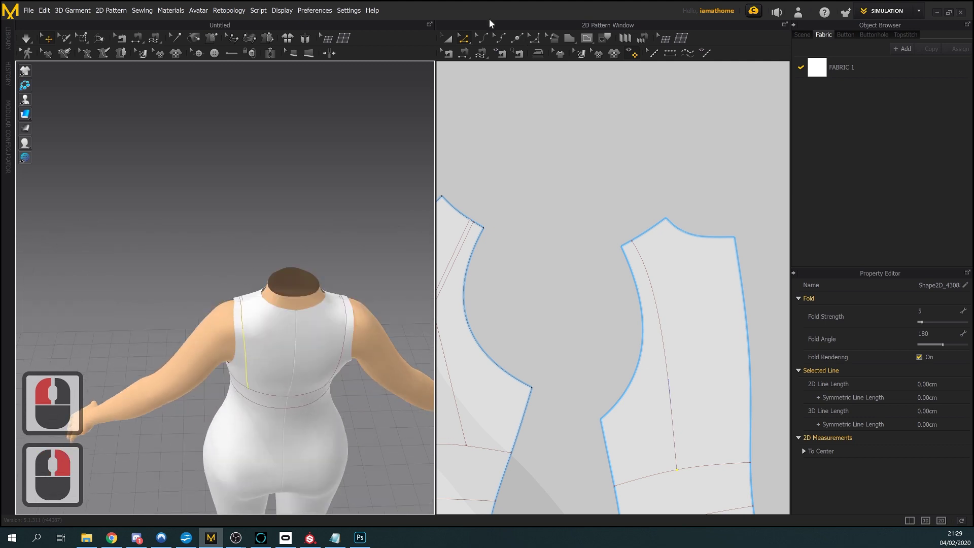
Refine the back strap line's curvature to a length of about 27.17 cm and deselect it
click(481, 38)
click(654, 301)
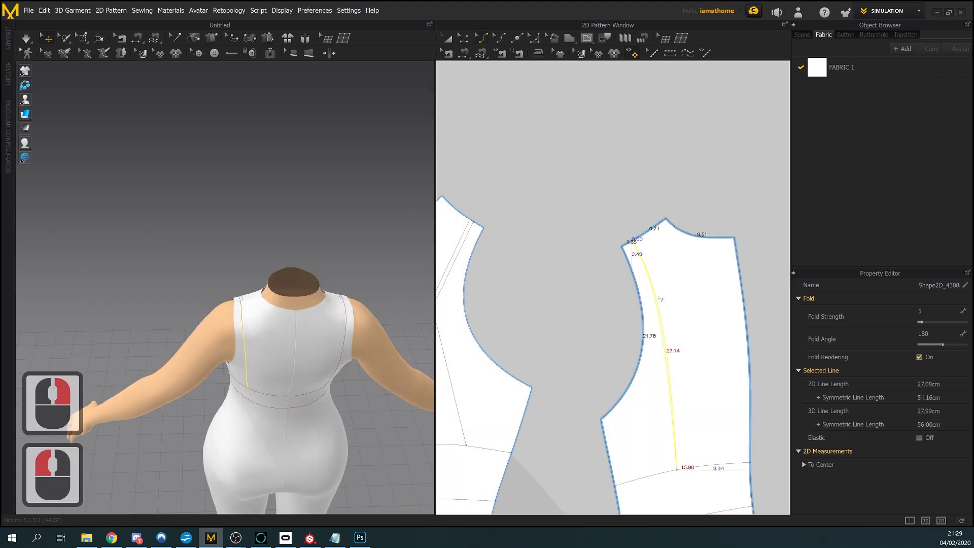
mouse_move(369, 357)
right_down()
mouse_move(365, 365)
mouse_move(363, 341)
right_up()
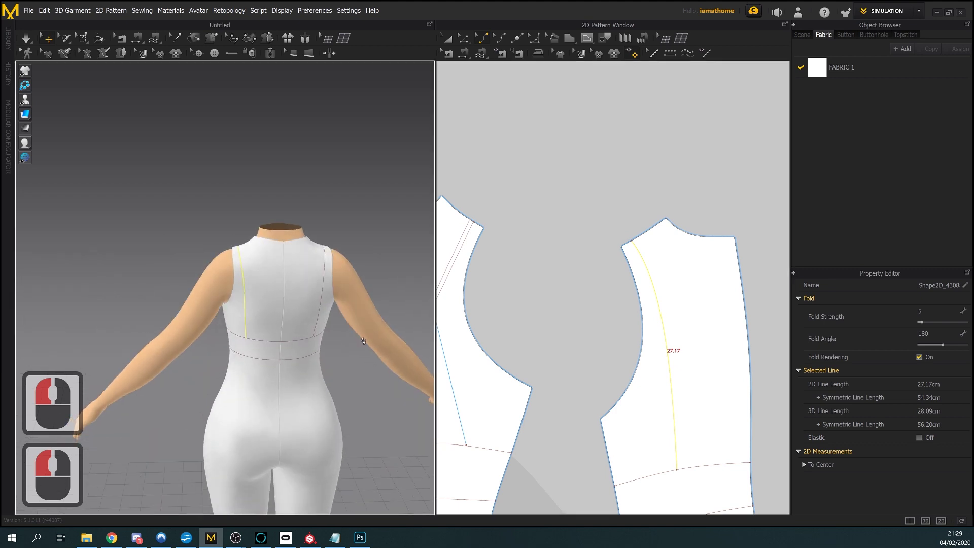
click(462, 38)
double_click(560, 174)
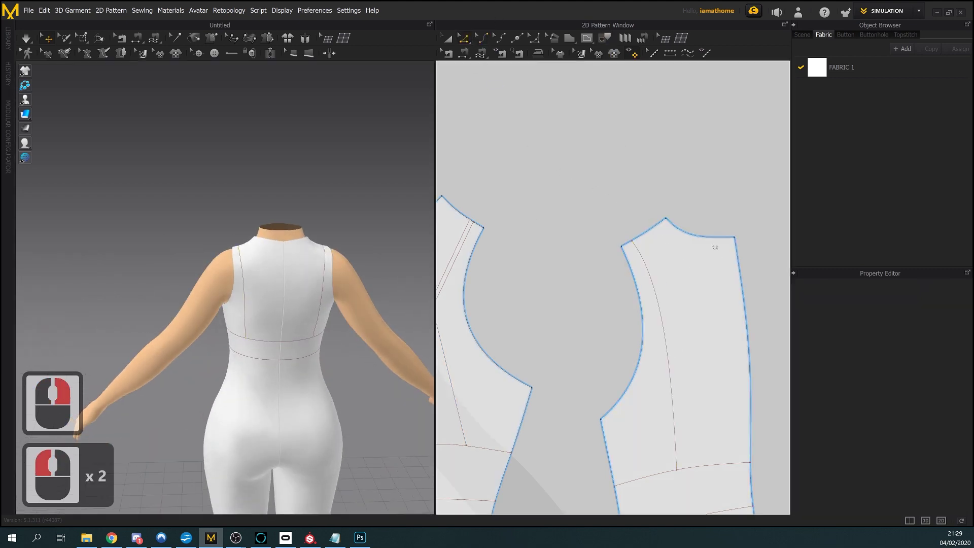
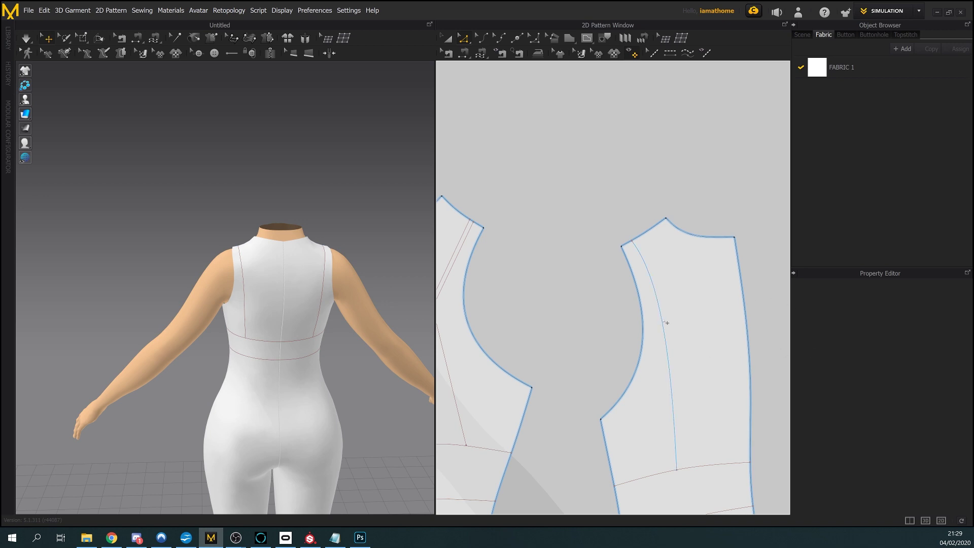
Offset the back strap line as one extended internal line at 0.50 cm toward the centre back
click(665, 322)
right_click(661, 319)
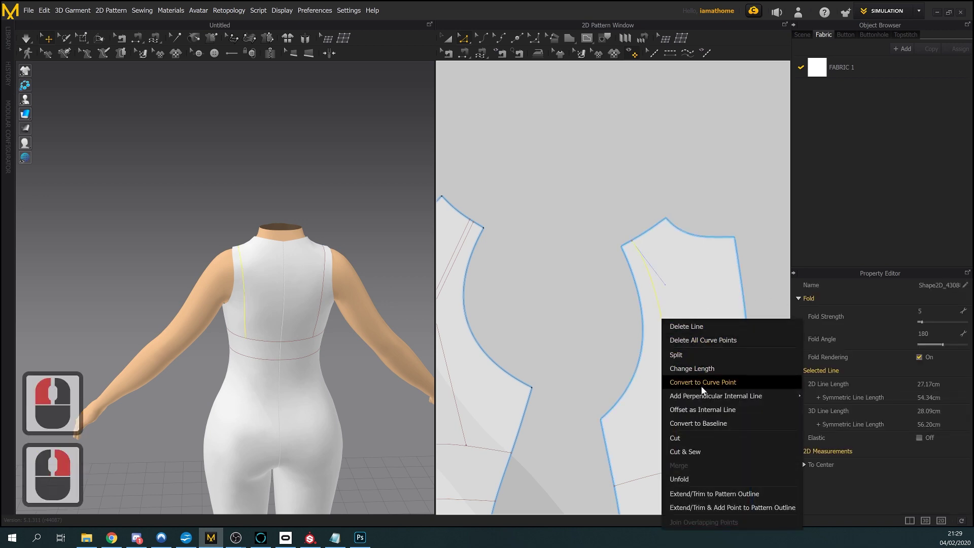
click(744, 410)
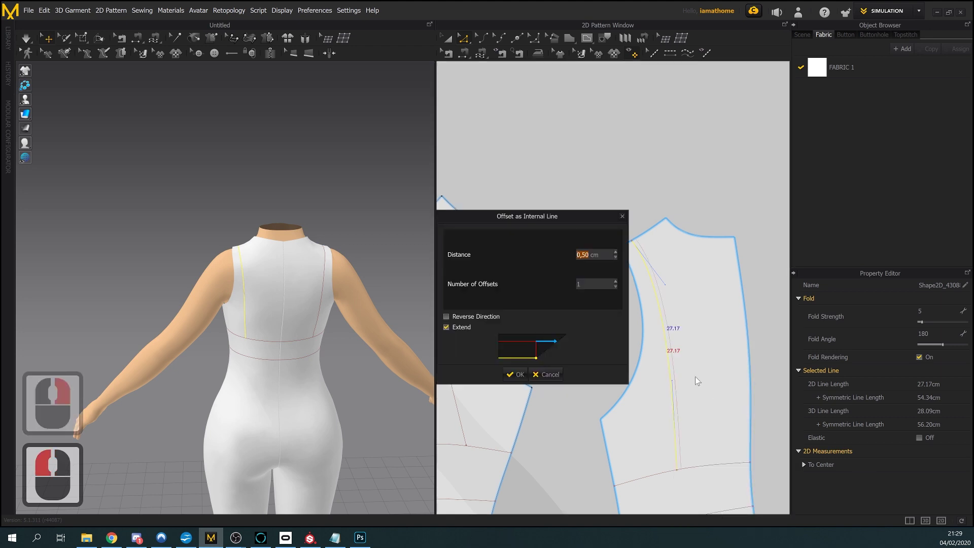
click(521, 376)
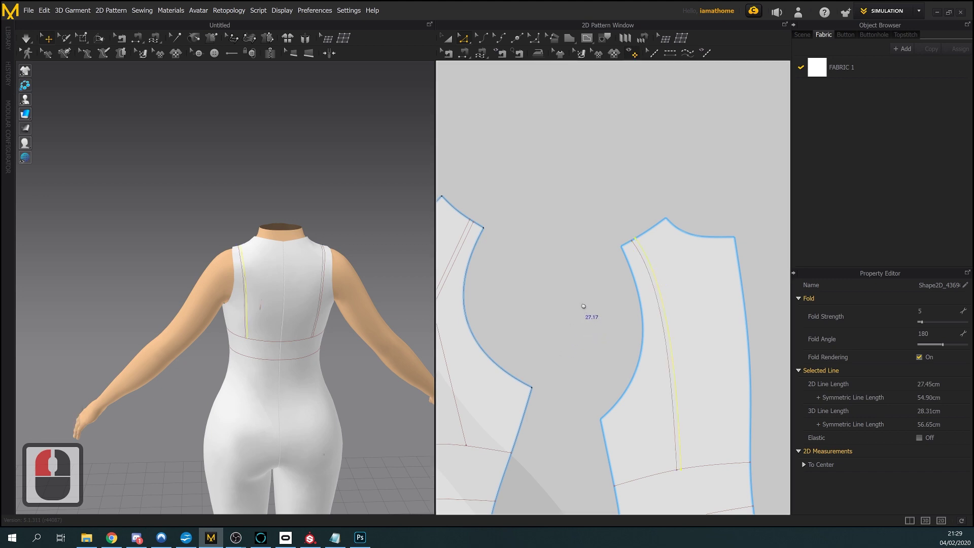
middle_drag(583, 306, 591, 259)
middle_drag(259, 284, 343, 308)
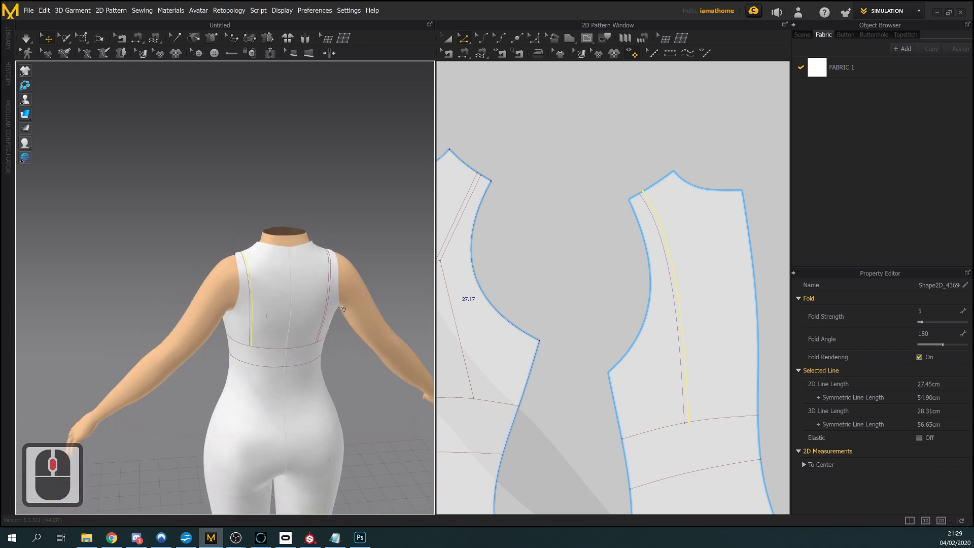
Run the garment simulation and deselect the offset strap line
right_drag(343, 309, 341, 307)
click(26, 38)
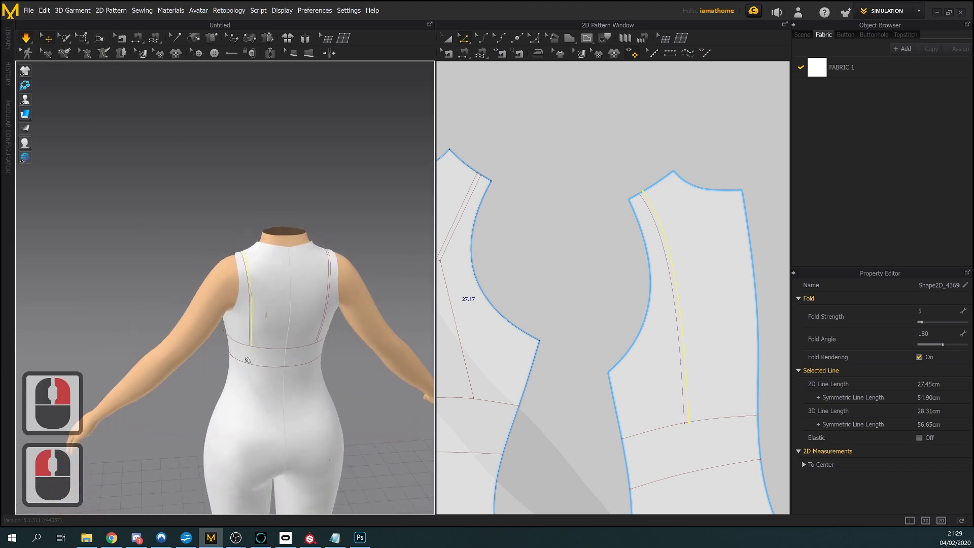
right_drag(275, 376, 315, 370)
click(314, 370)
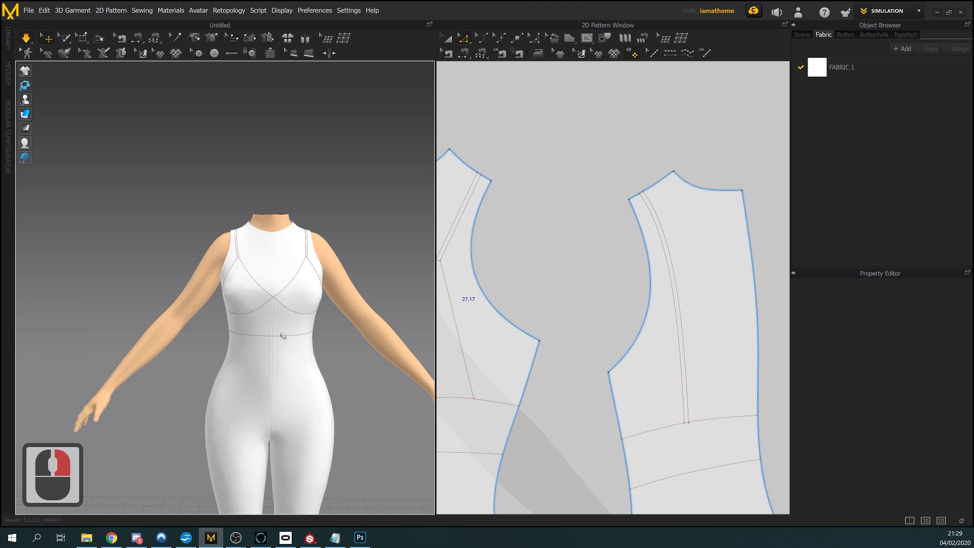
Compare the cup and strap lines on the avatar and pattern pieces with the camisole in the reference image
scroll(613, 343, down, 4)
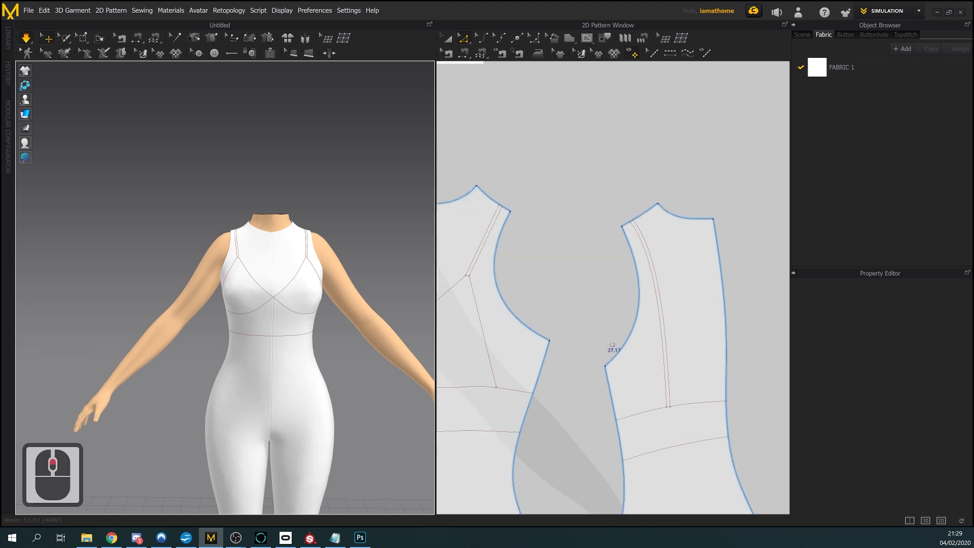
scroll(629, 237, up, 4)
scroll(335, 349, down, 3)
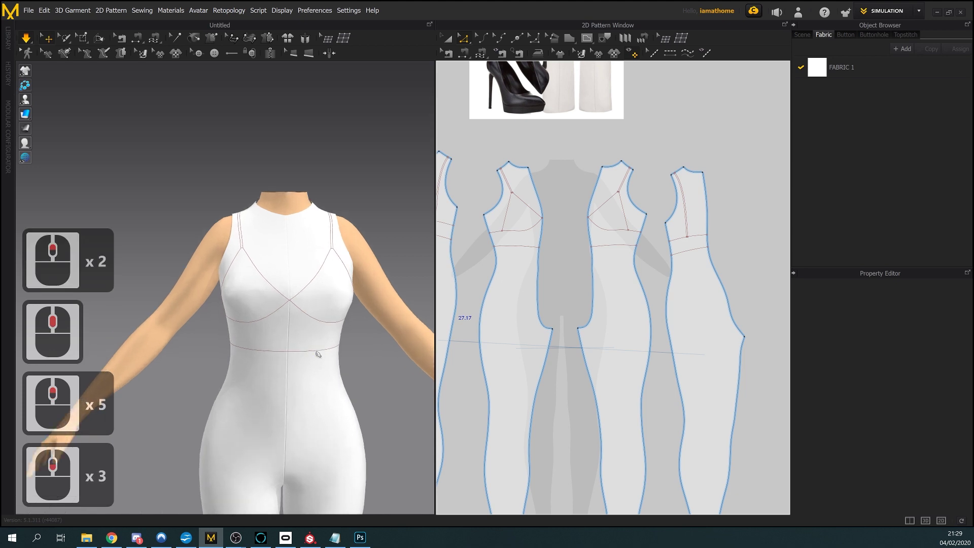
scroll(318, 354, up, 1)
middle_drag(316, 355, 309, 369)
mouse_move(309, 369)
right_down()
mouse_move(288, 366)
mouse_move(317, 369)
right_up()
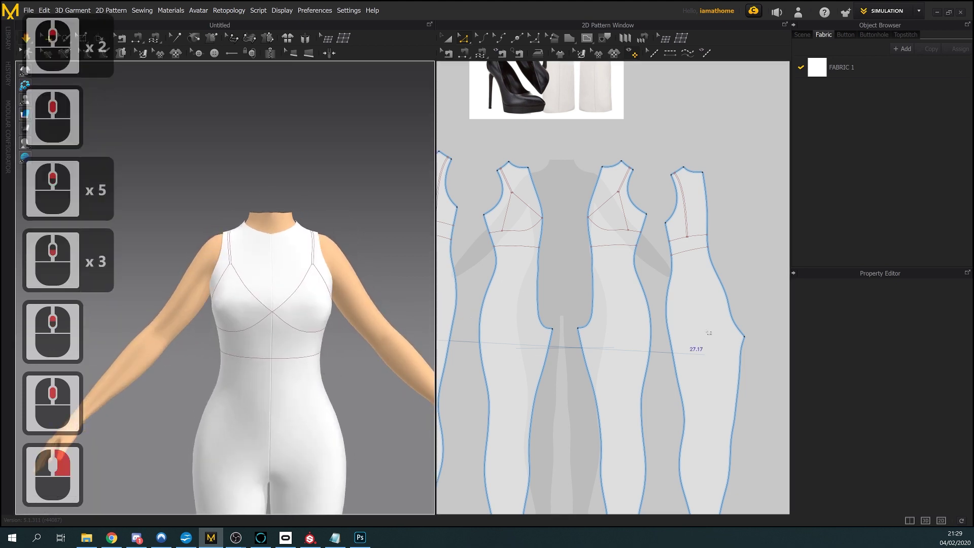
middle_drag(653, 293, 727, 288)
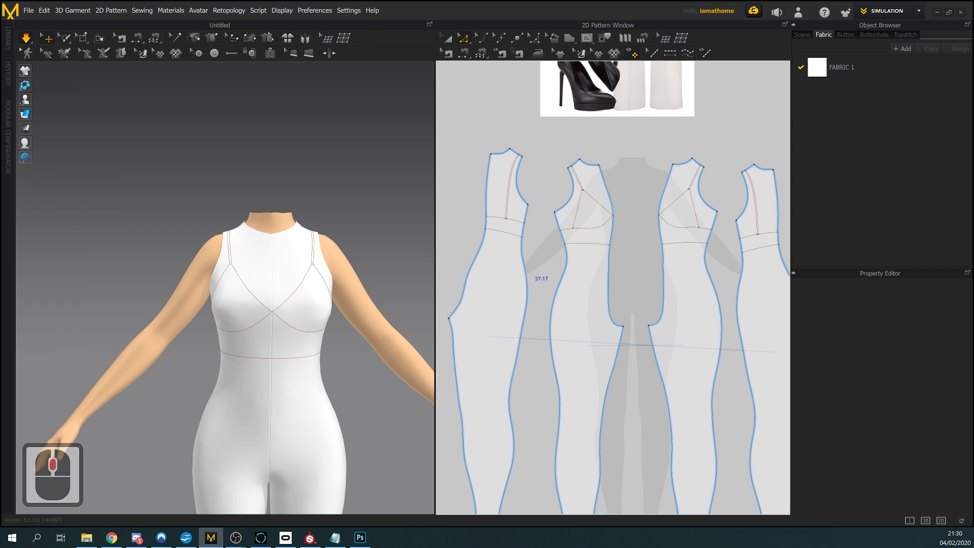
scroll(615, 218, down, 3)
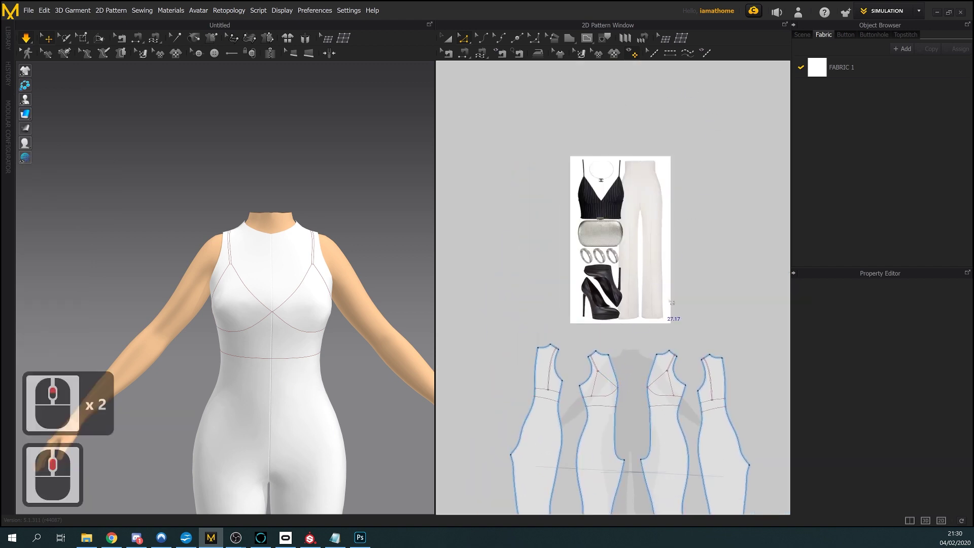
middle_drag(531, 359, 545, 234)
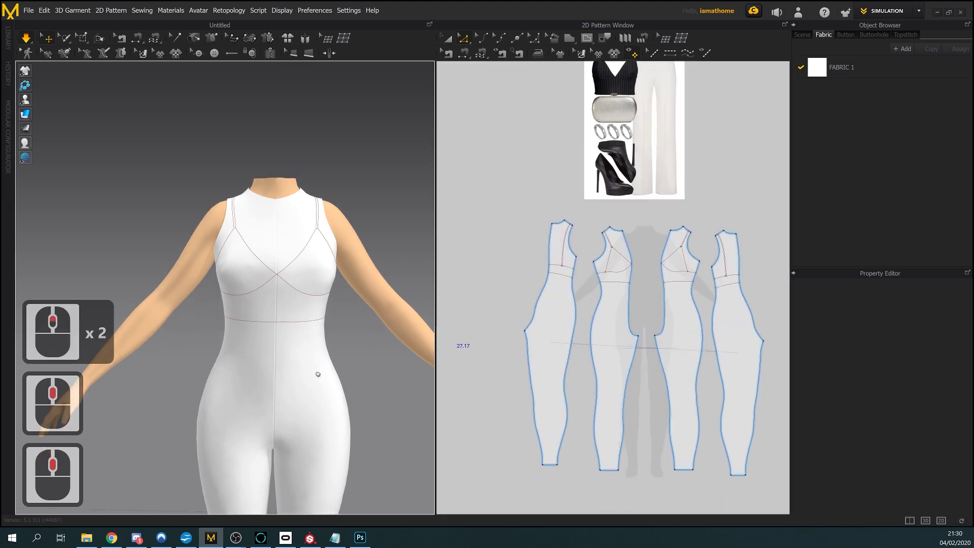
scroll(76, 131, down, 2)
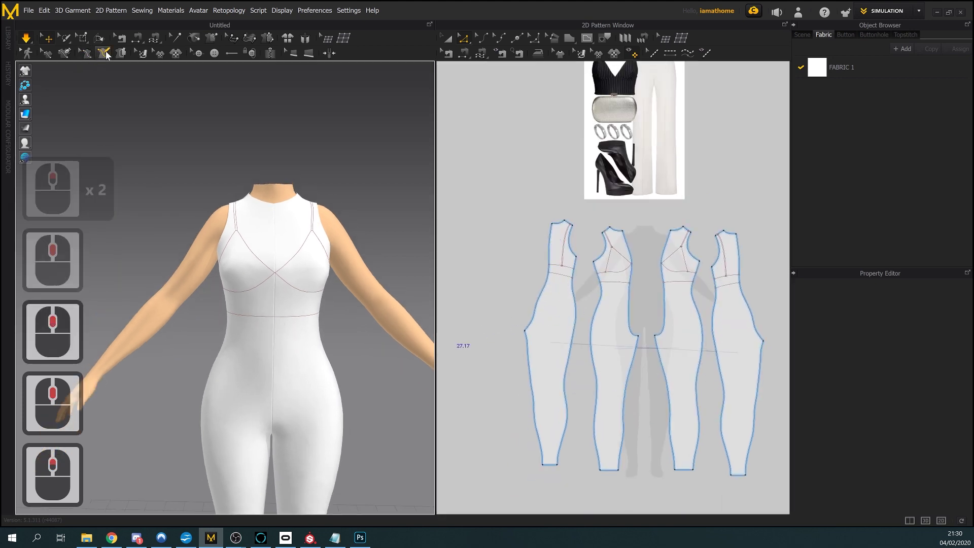
Draw a line about 34.20 cm long on the 3D garment below the waist line, around one side from centre front to centre back
click(65, 53)
scroll(299, 359, up, 3)
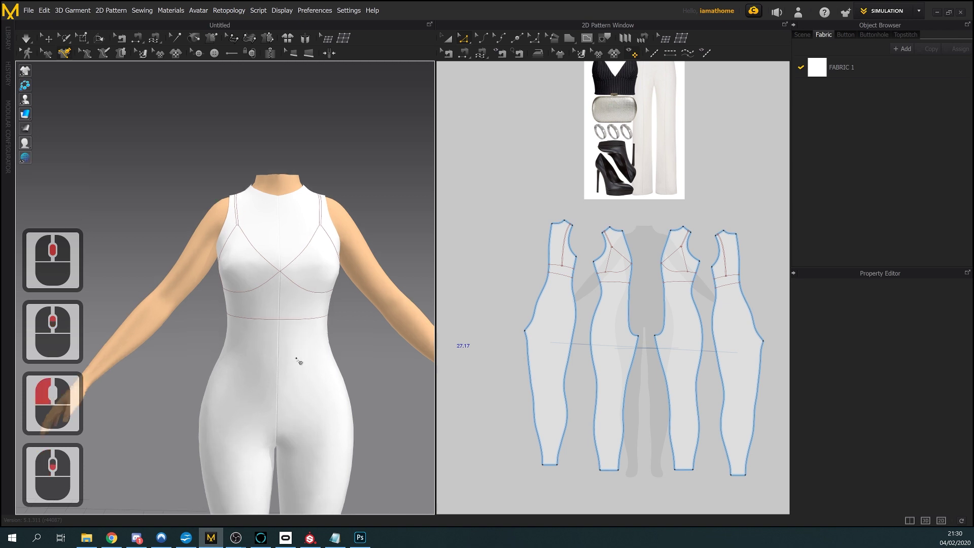
middle_drag(302, 360, 276, 346)
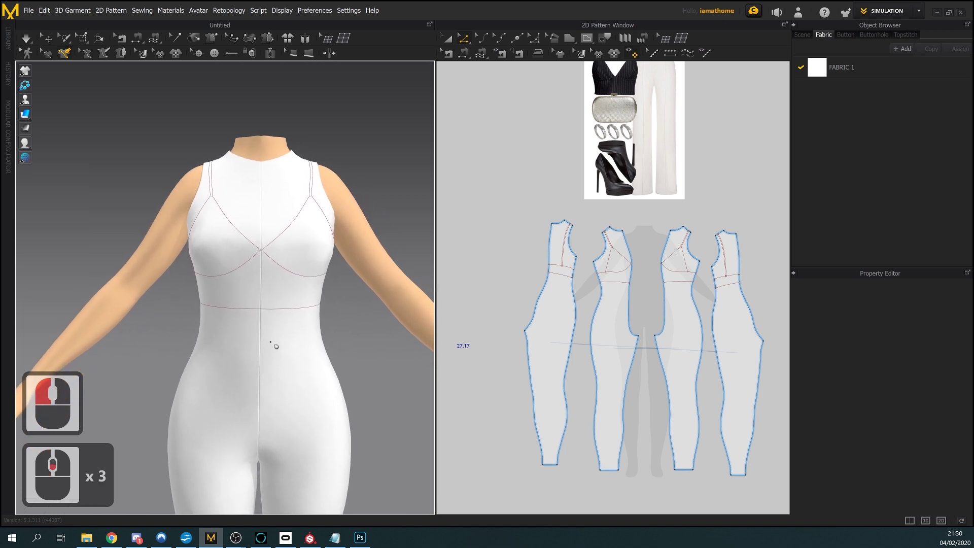
scroll(464, 355, down, 1)
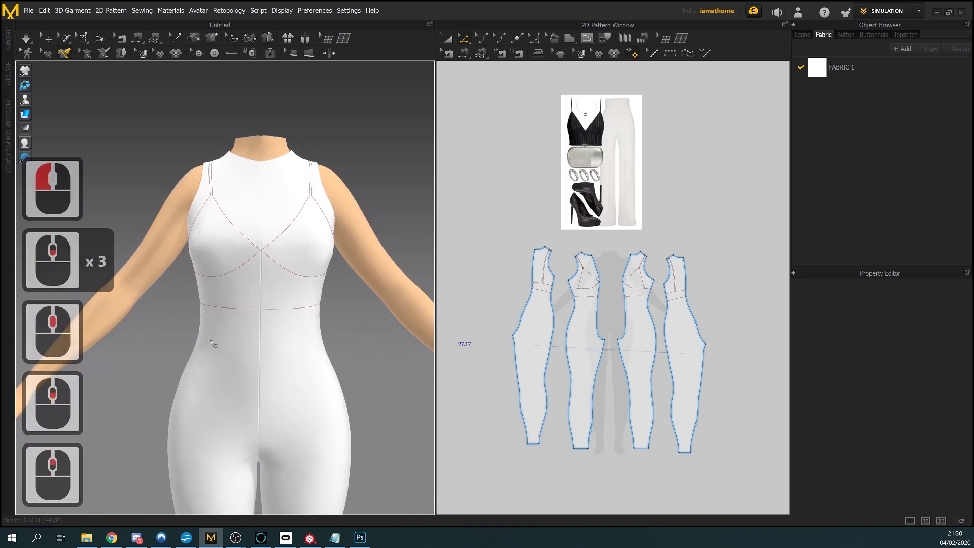
click(263, 333)
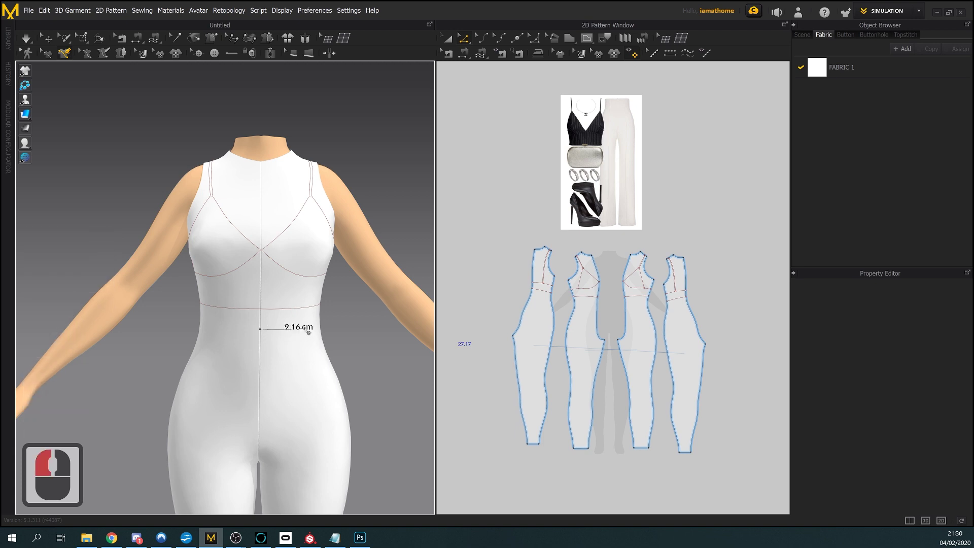
shift+click(317, 328)
right_drag(317, 327, 260, 328)
shift+click(263, 326)
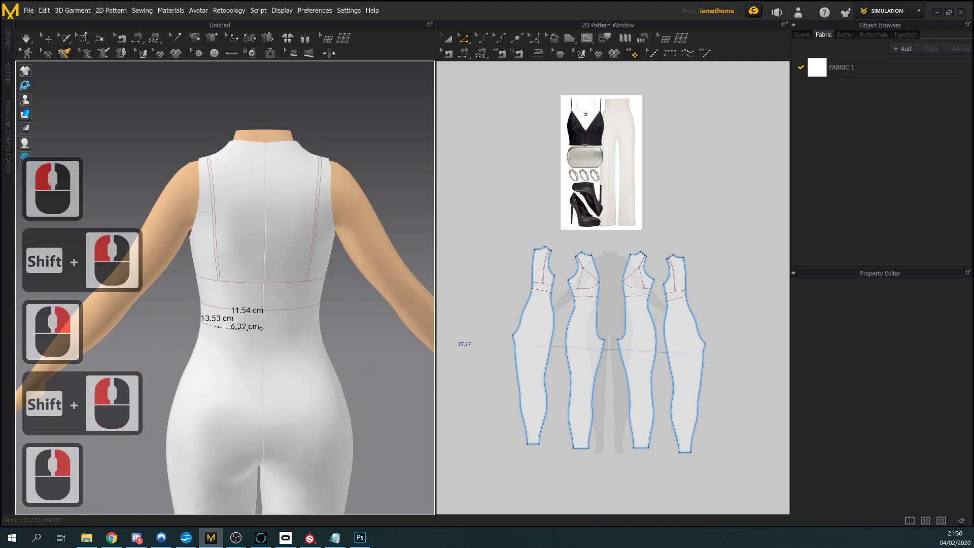
shift+double_click(268, 334)
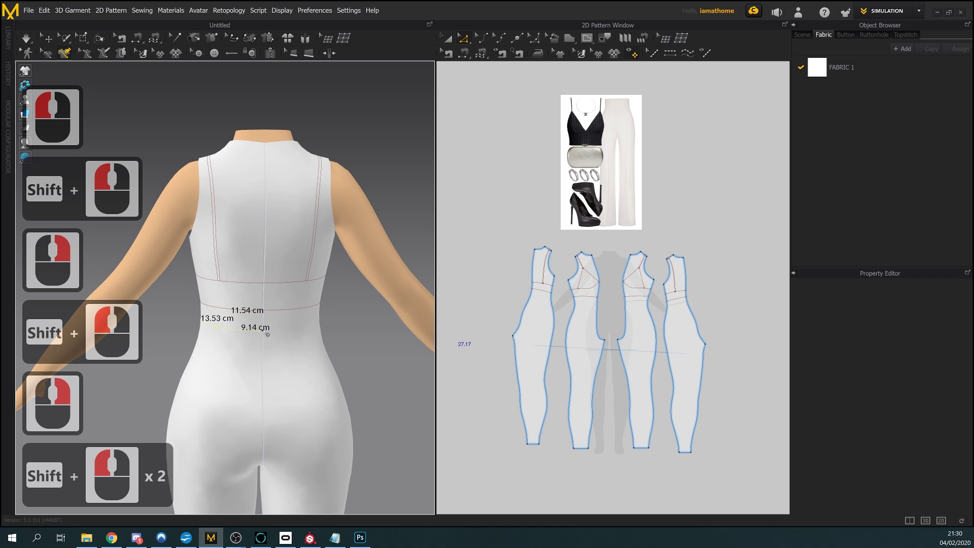
Convert the drawn 3D garment line into internal lines on the front and back pattern pieces
right_drag(267, 334, 347, 336)
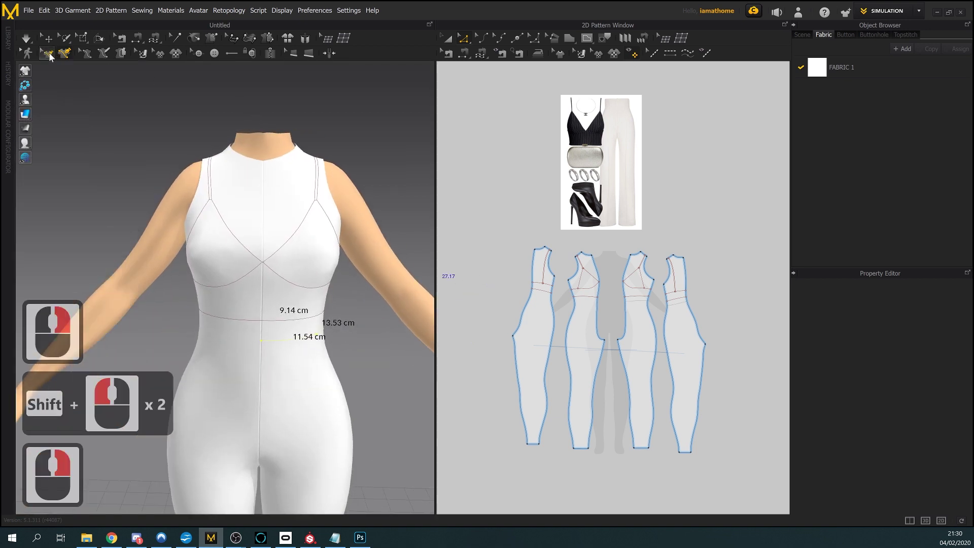
click(47, 52)
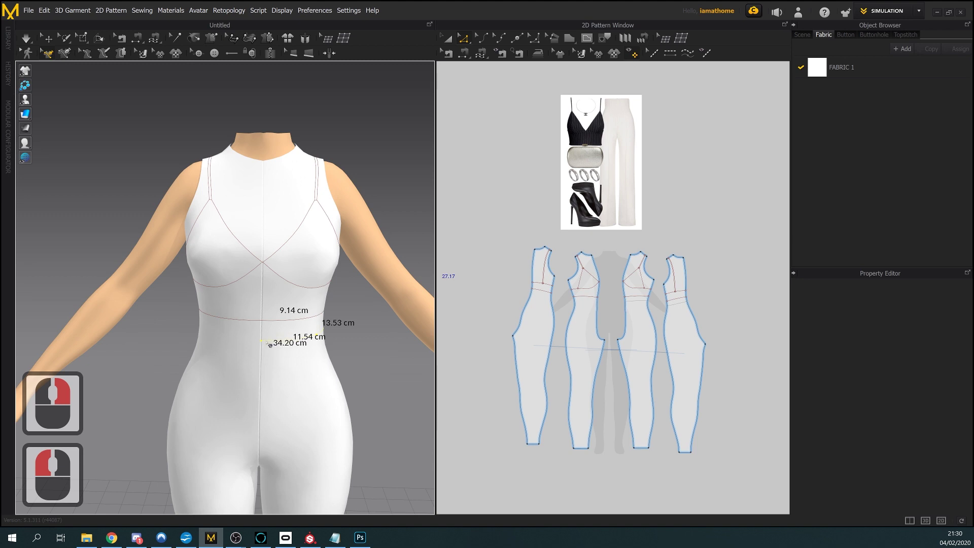
right_click(270, 344)
click(764, 374)
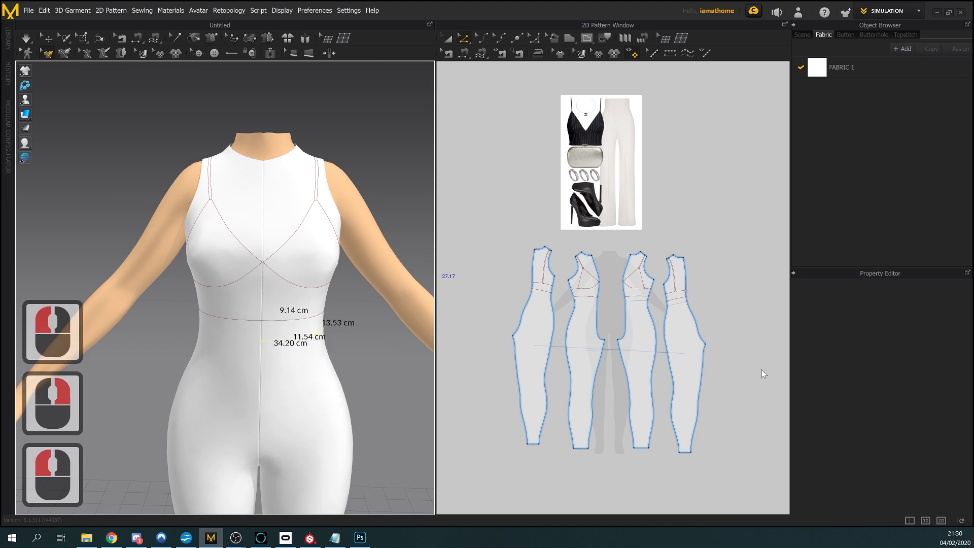
Convert the middle points of the lower waistband lines on the front and back pieces to curve points
scroll(695, 288, down, 2)
click(738, 307)
scroll(624, 316, down, 3)
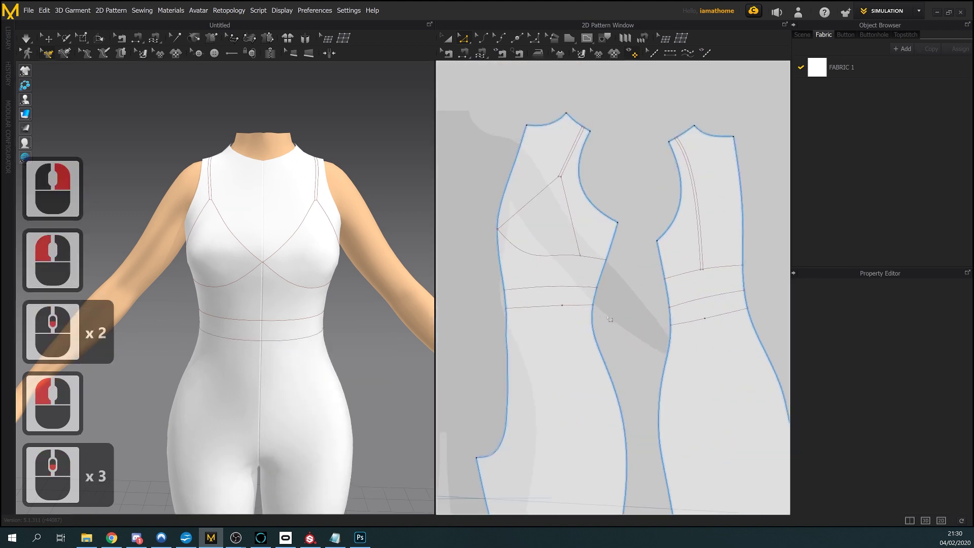
click(562, 305)
right_click(561, 306)
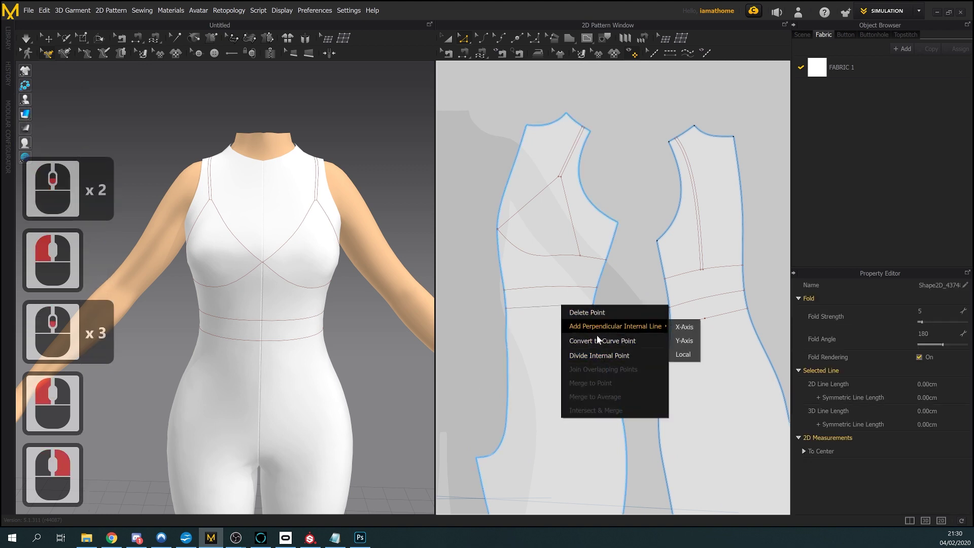
click(600, 340)
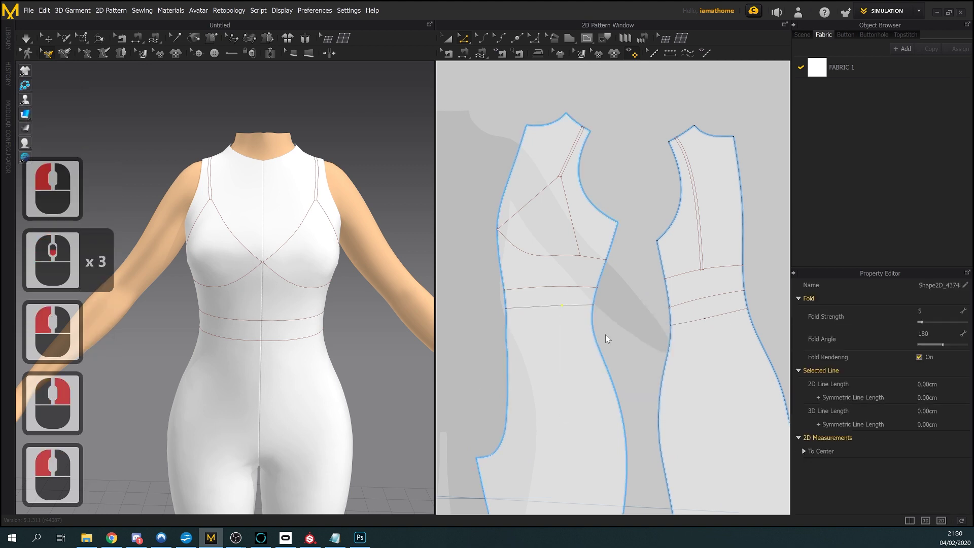
click(708, 323)
right_click(709, 324)
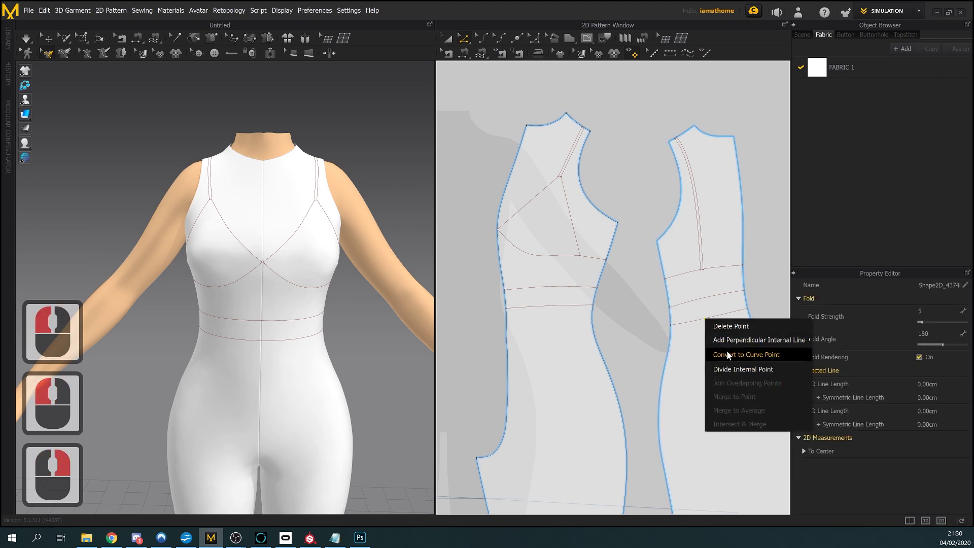
click(729, 354)
Cut & Sew the front piece along its upper and lower waistband lines
scroll(751, 290, down, 3)
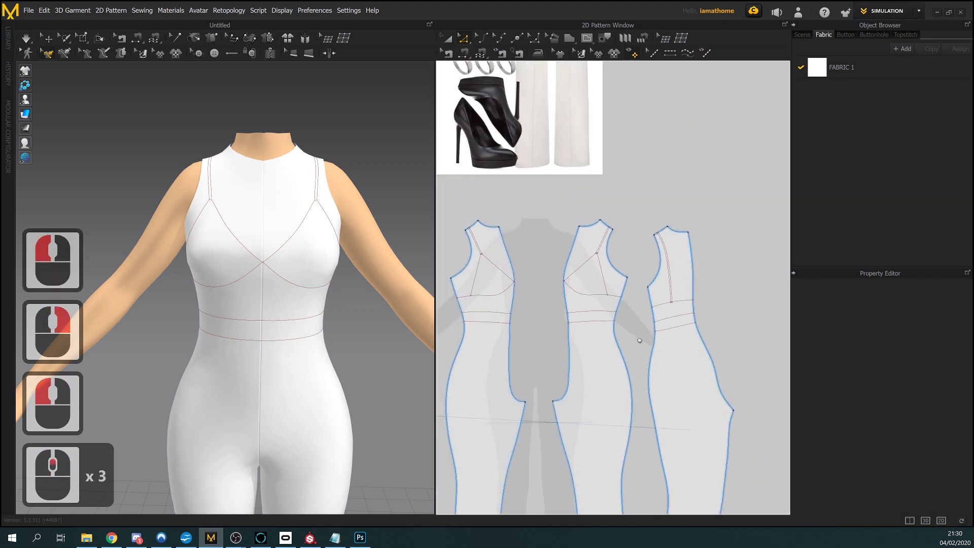
scroll(667, 294, up, 2)
middle_drag(661, 302, 635, 318)
scroll(550, 320, up, 1)
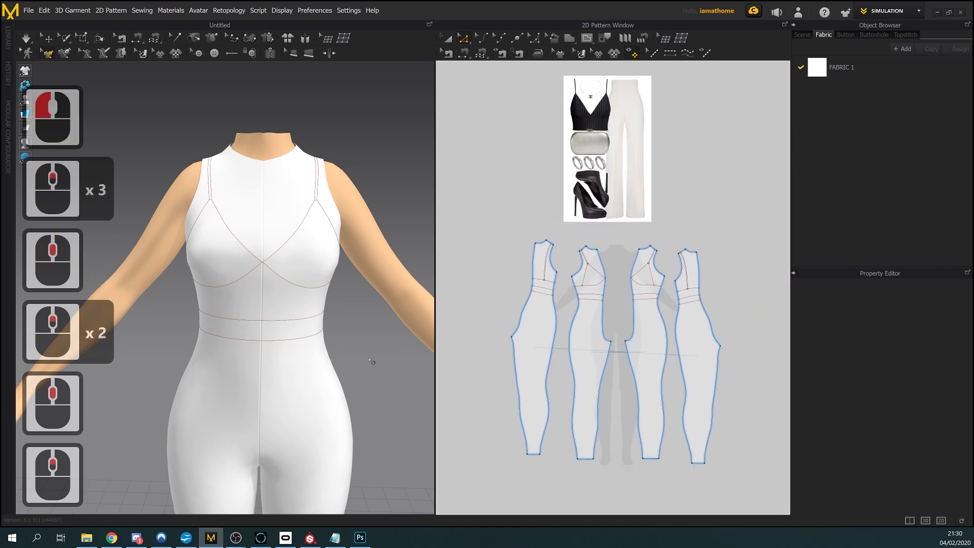
scroll(355, 361, up, 1)
middle_drag(351, 363, 359, 280)
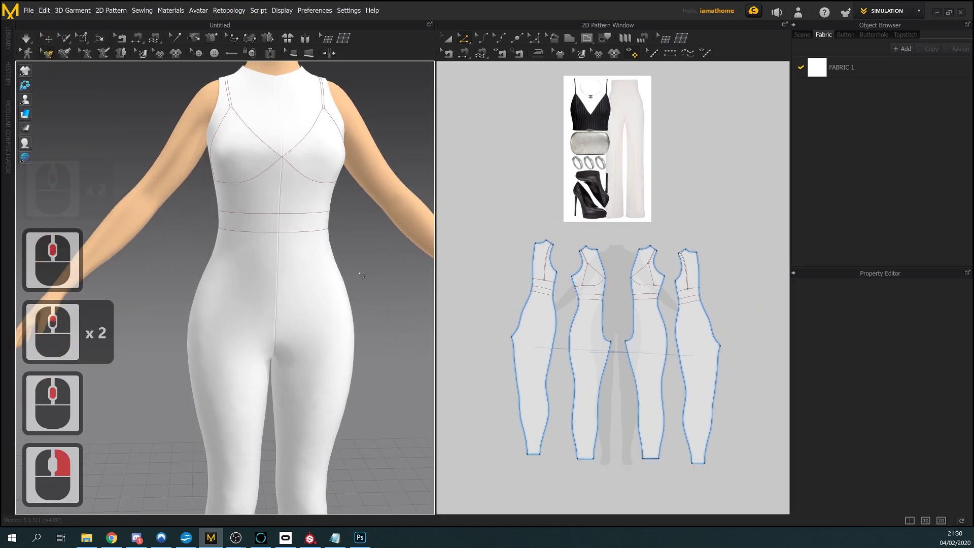
scroll(645, 282, up, 3)
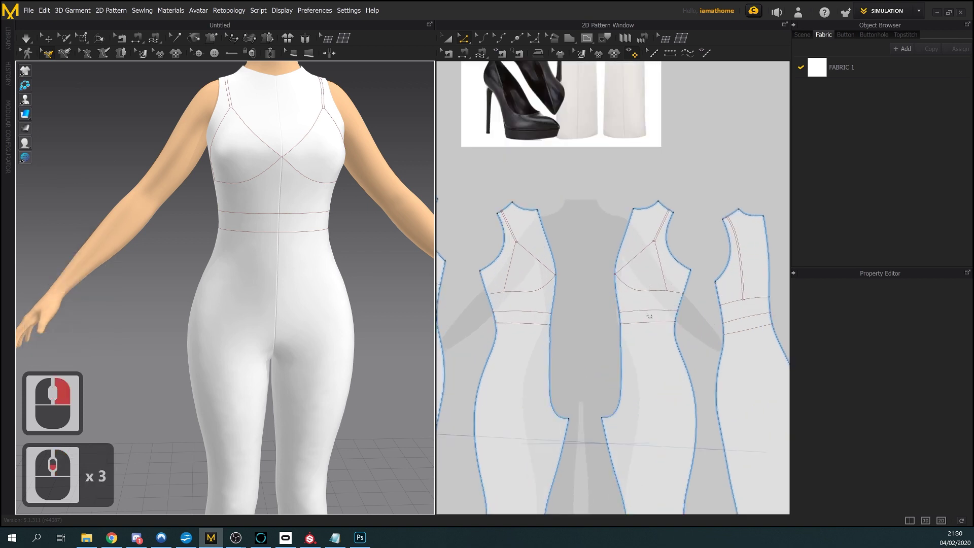
click(649, 313)
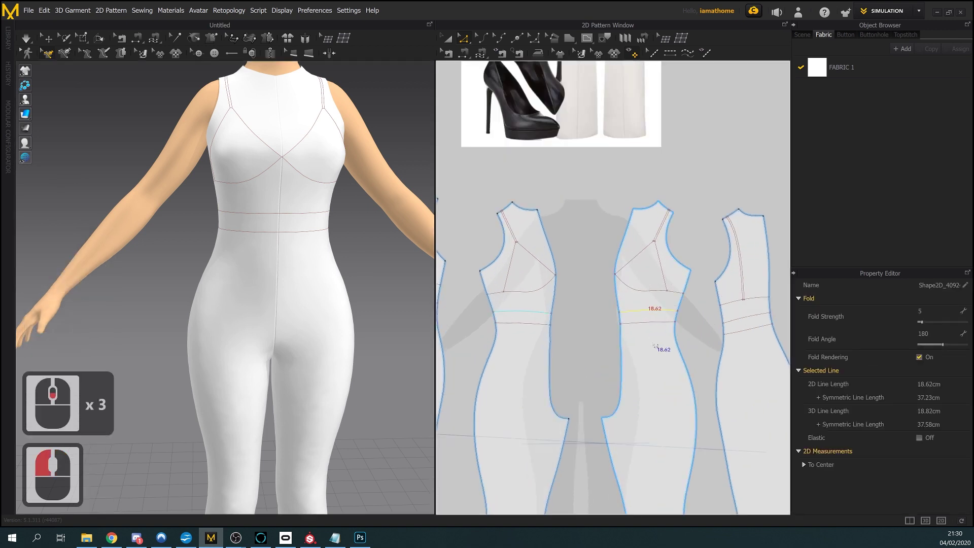
shift+click(650, 323)
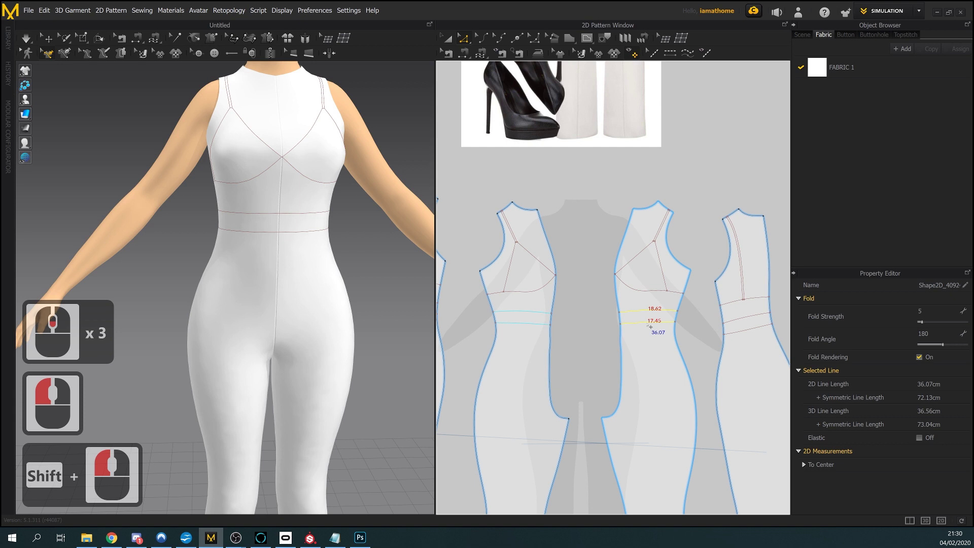
right_click(647, 324)
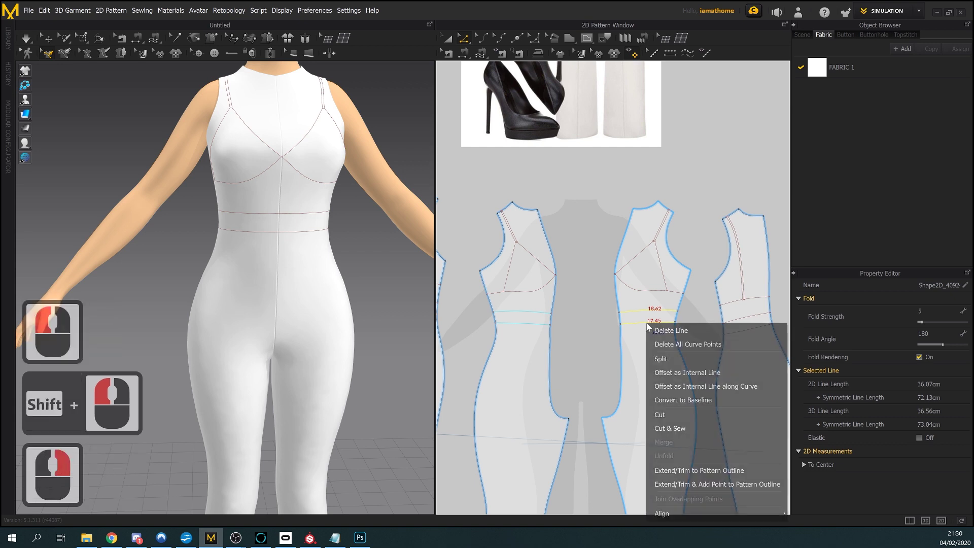
click(683, 420)
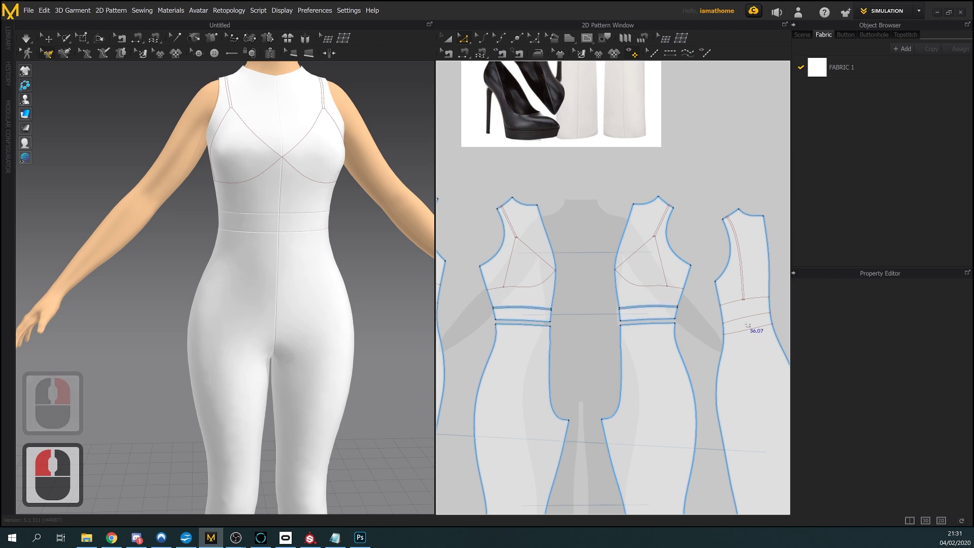
Cut & Sew the back piece along its upper and lower waistband lines
click(753, 337)
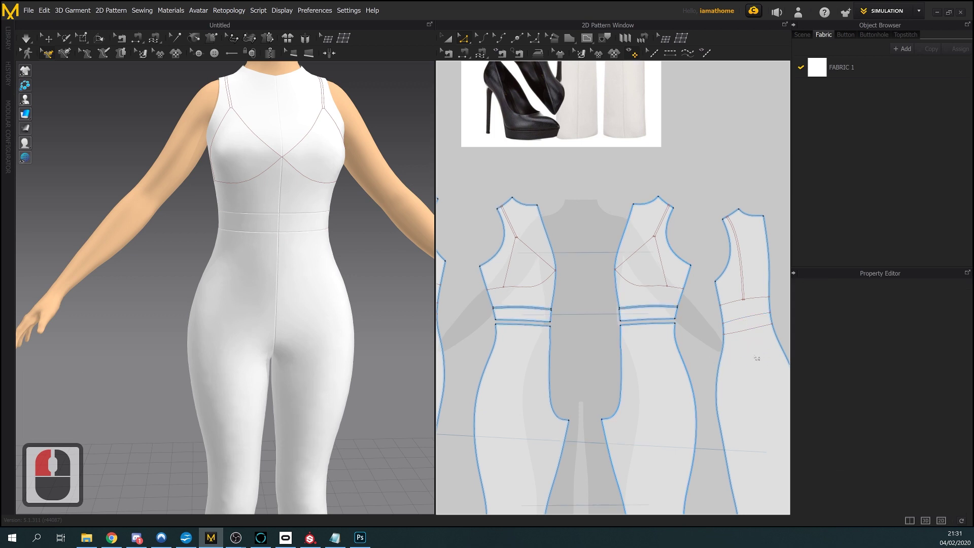
shift+click(747, 335)
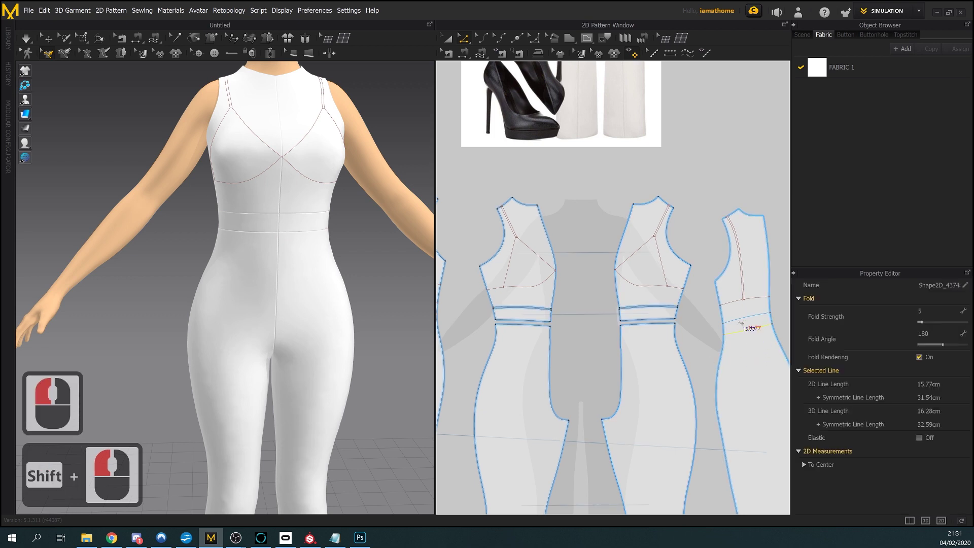
shift+click(743, 319)
right_click(738, 320)
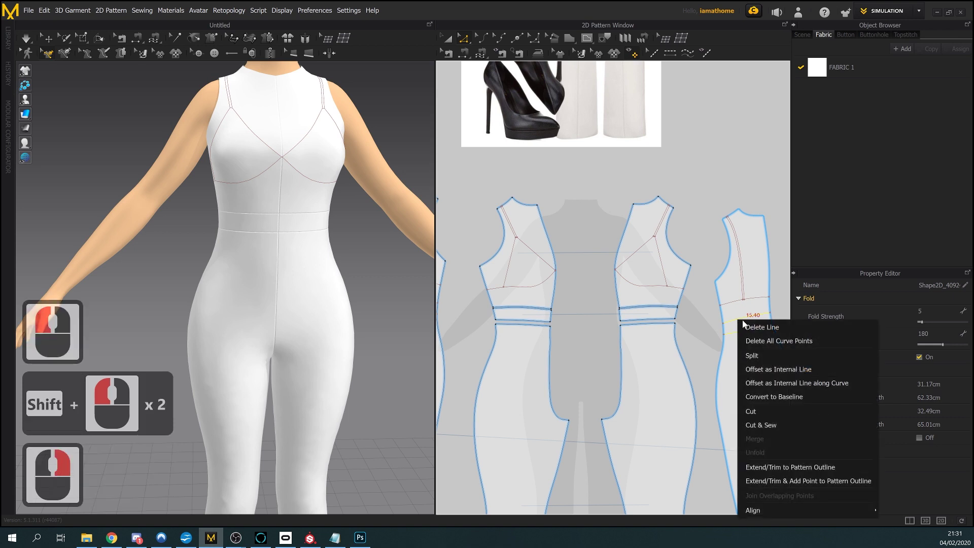
click(775, 424)
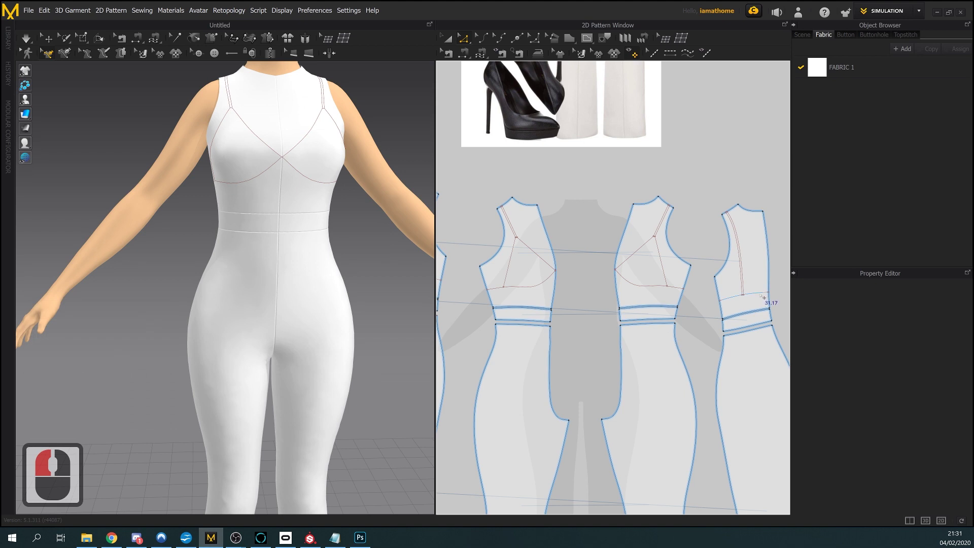
right_drag(320, 267, 350, 269)
scroll(752, 281, up, 2)
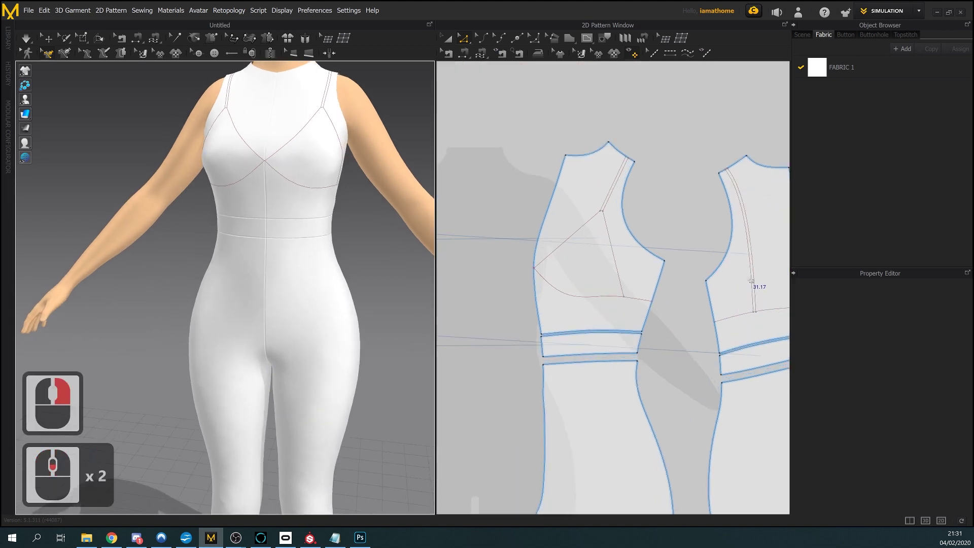
click(731, 322)
middle_drag(730, 322, 712, 338)
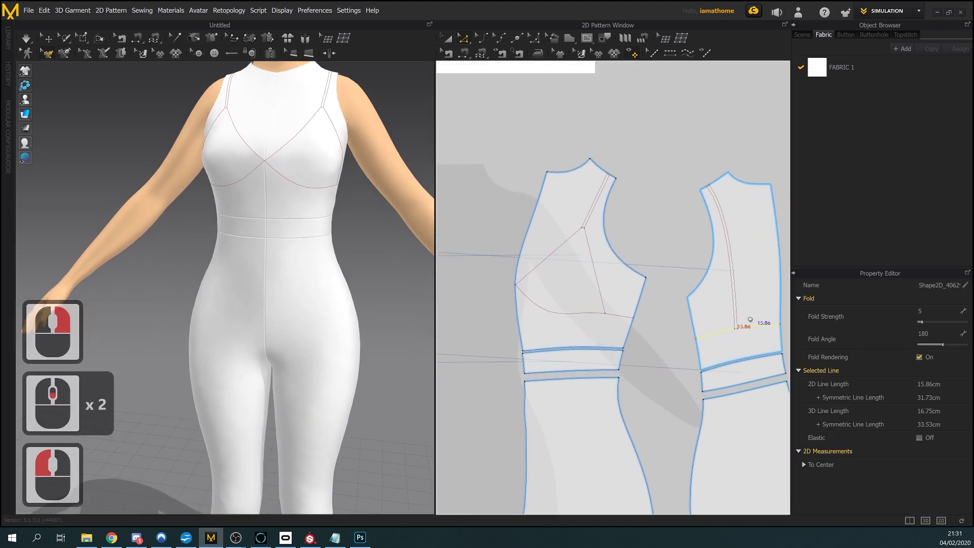
scroll(749, 302, down, 1)
scroll(760, 320, up, 2)
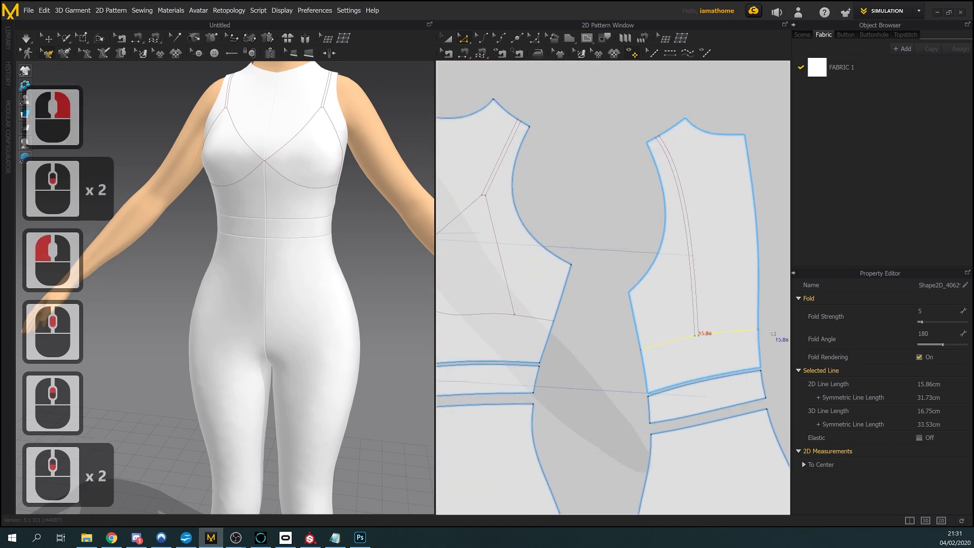
click(772, 333)
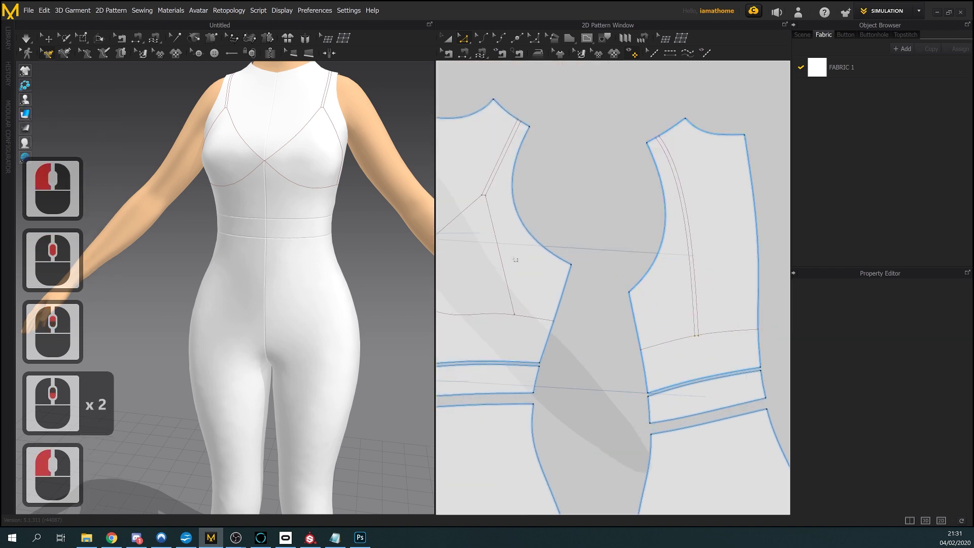
Cut the front bodice along the upper cup edge and the inner strap line to separate the upper chest section
scroll(515, 260, down, 2)
middle_drag(526, 199, 553, 264)
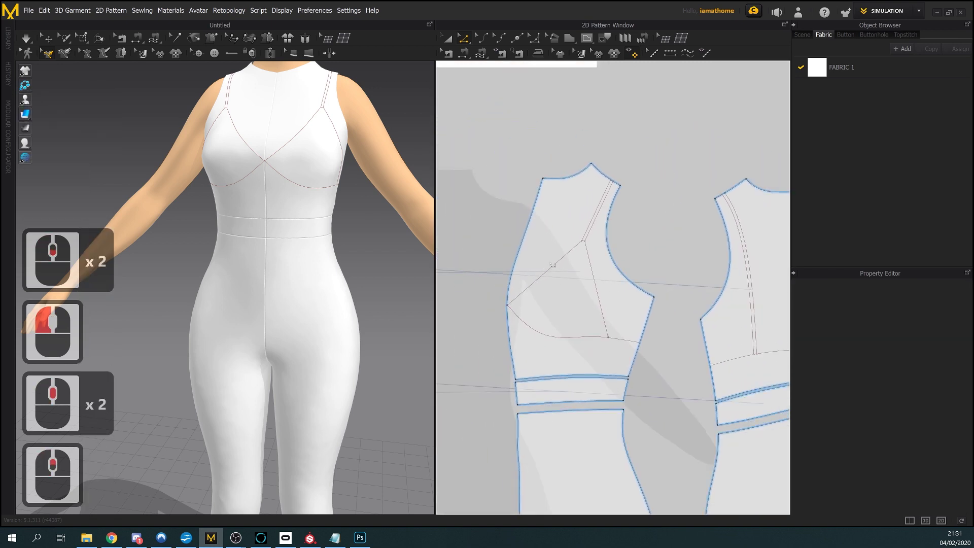
click(588, 235)
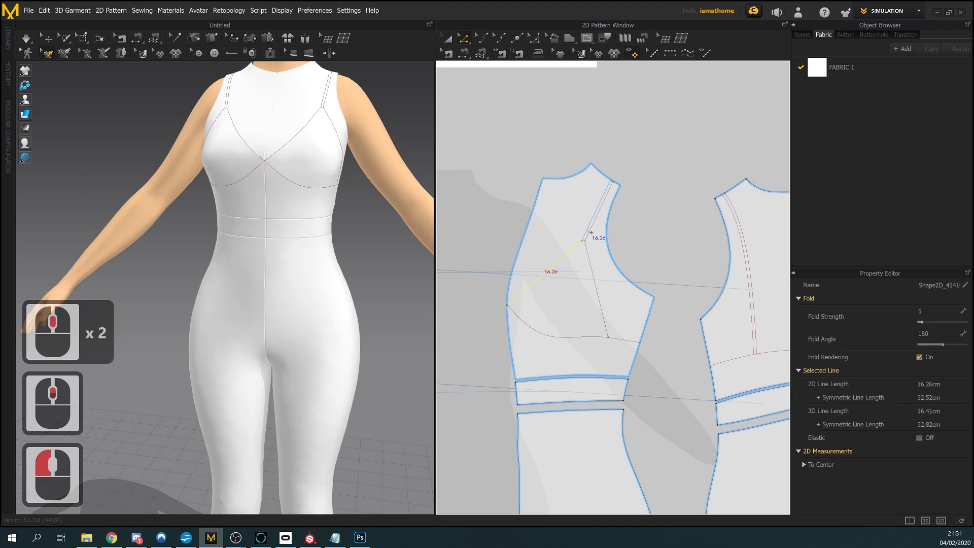
shift+click(588, 231)
right_click(588, 229)
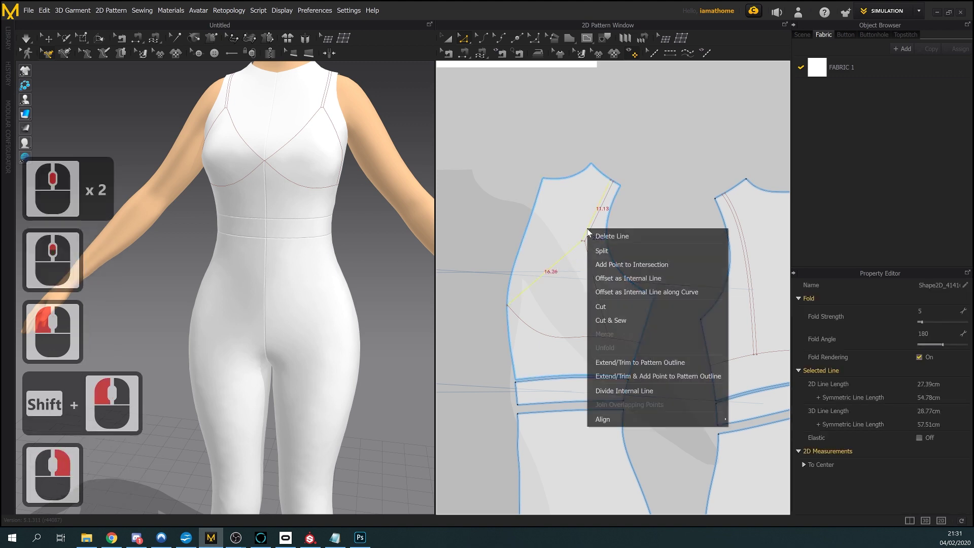
click(632, 308)
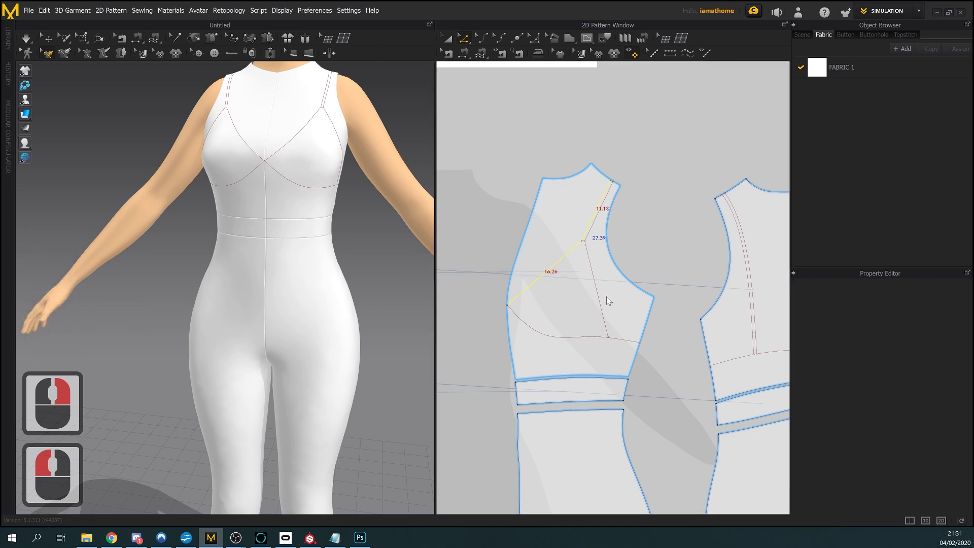
Move the separated upper chest piece slightly away from the cup and strap toward the centre front
click(447, 38)
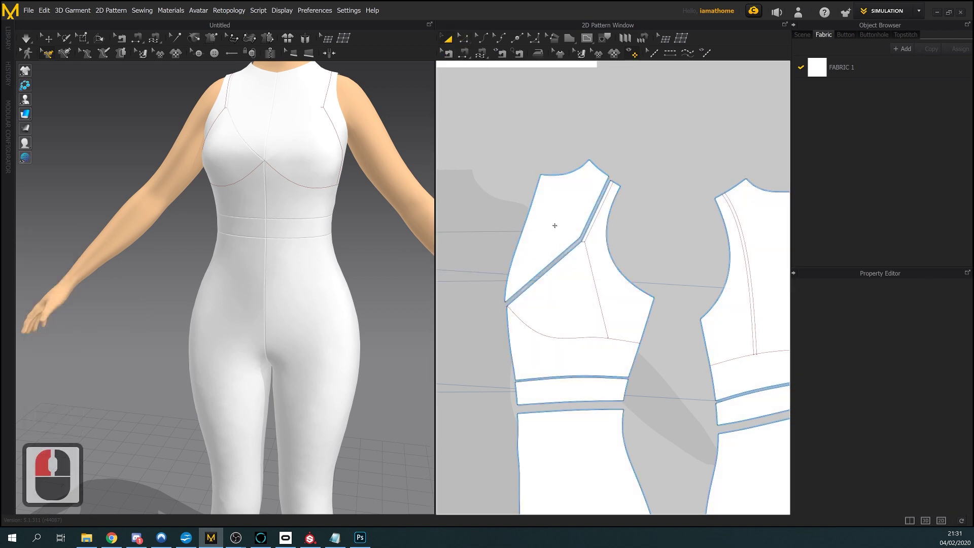
drag(554, 223, 540, 226)
scroll(613, 281, down, 6)
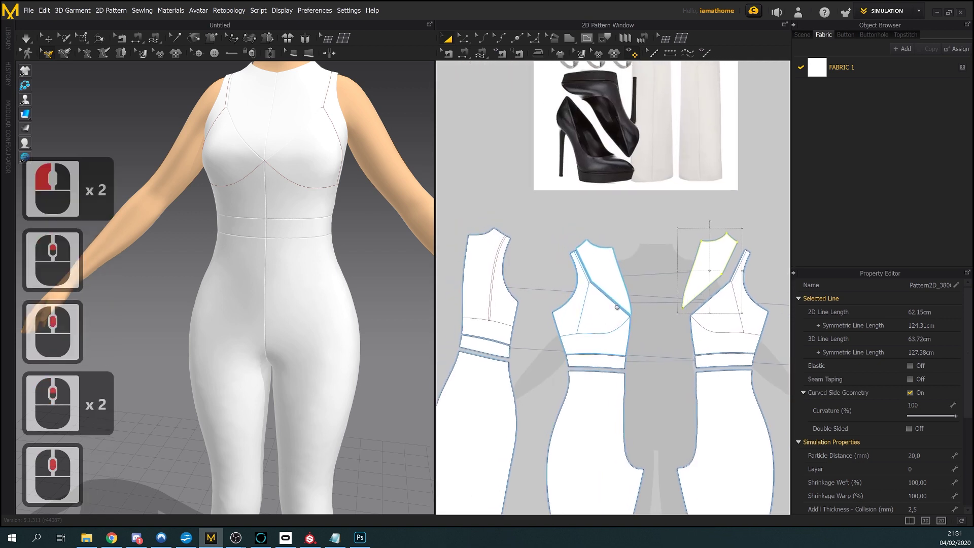
Move the separated upper chest piece further away from the front bodice
drag(613, 282, 622, 276)
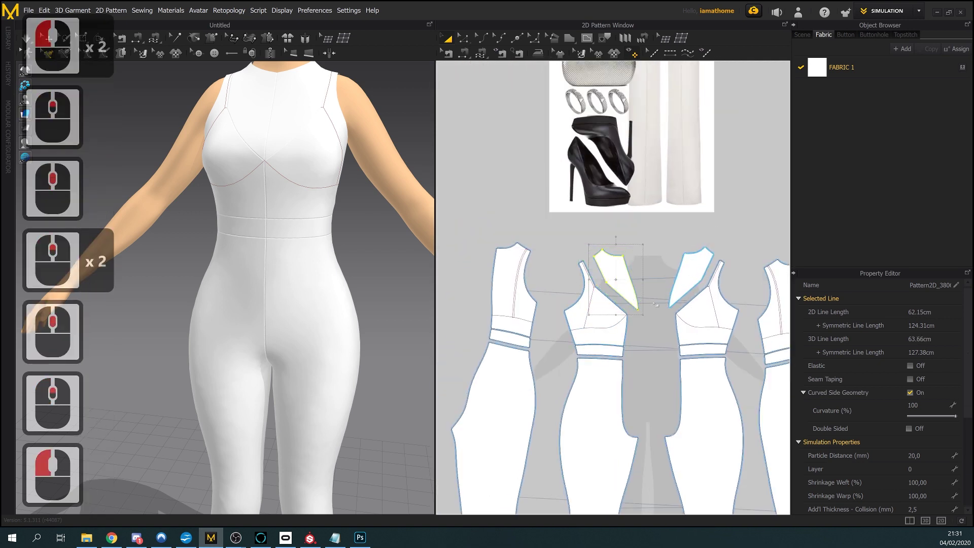
scroll(584, 291, up, 2)
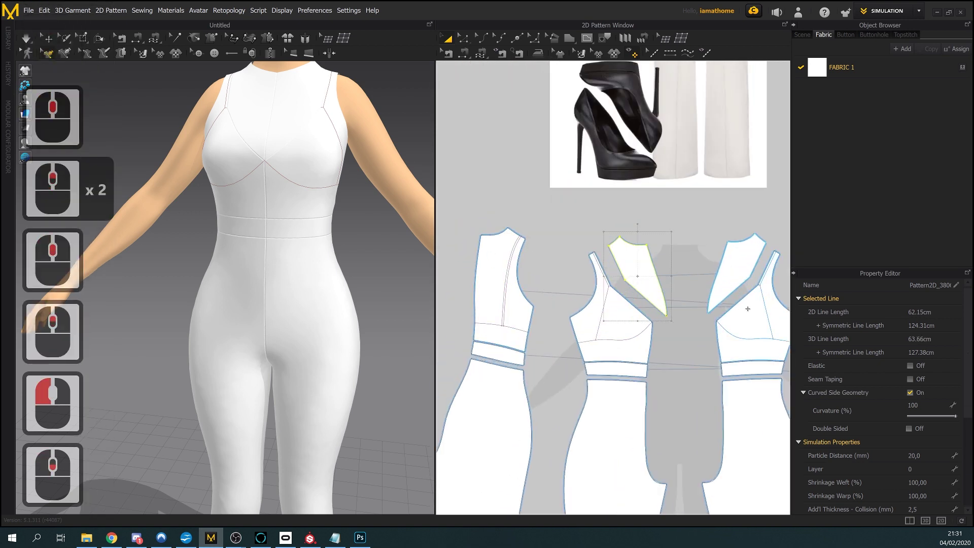
scroll(650, 327, up, 2)
scroll(597, 325, up, 4)
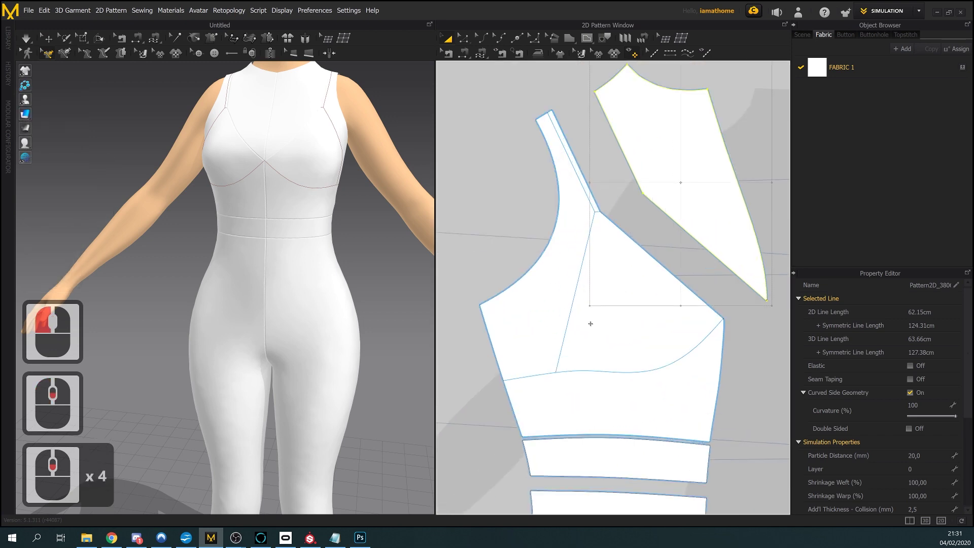
scroll(698, 352, down, 4)
scroll(680, 348, up, 6)
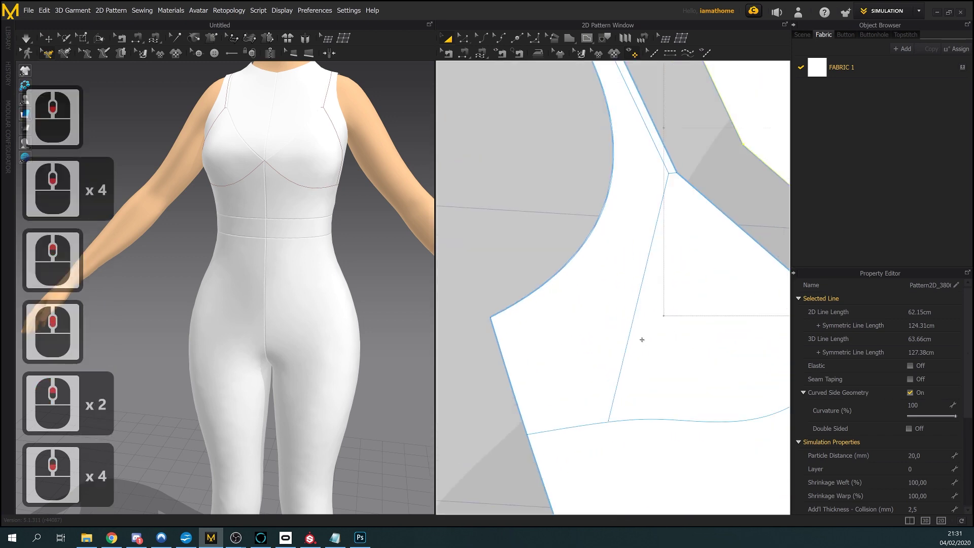
Adjust the lower end of the front cup's vertical line so it sits on the under-cup curve
click(462, 38)
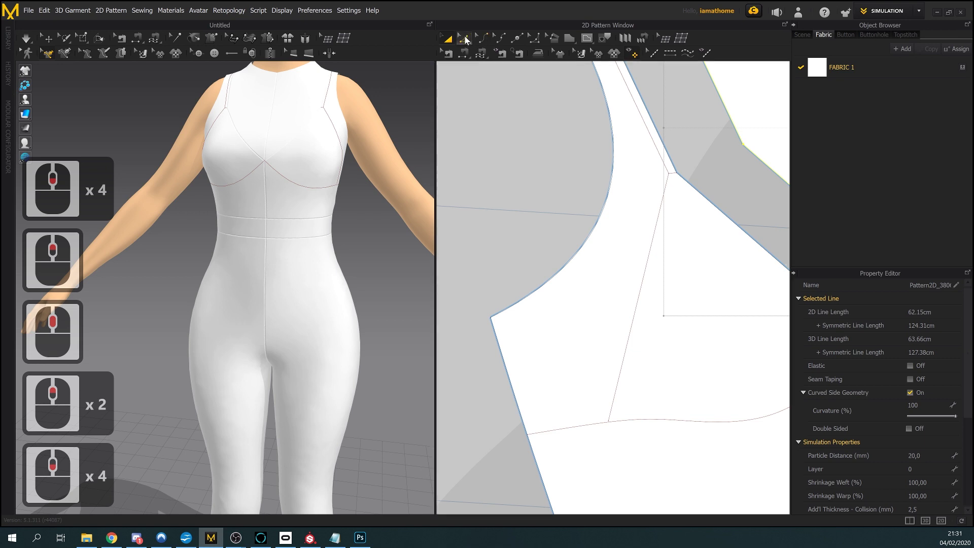
scroll(624, 423, up, 5)
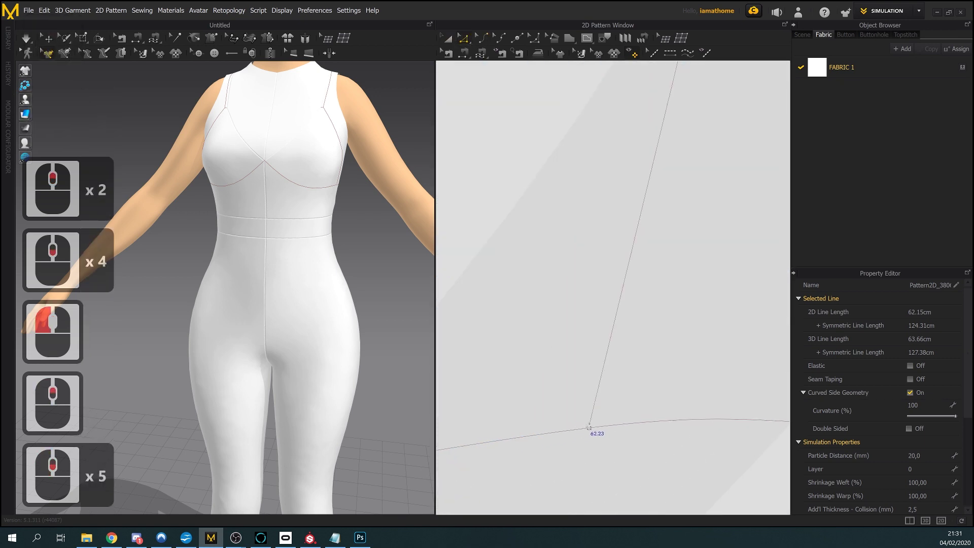
click(593, 429)
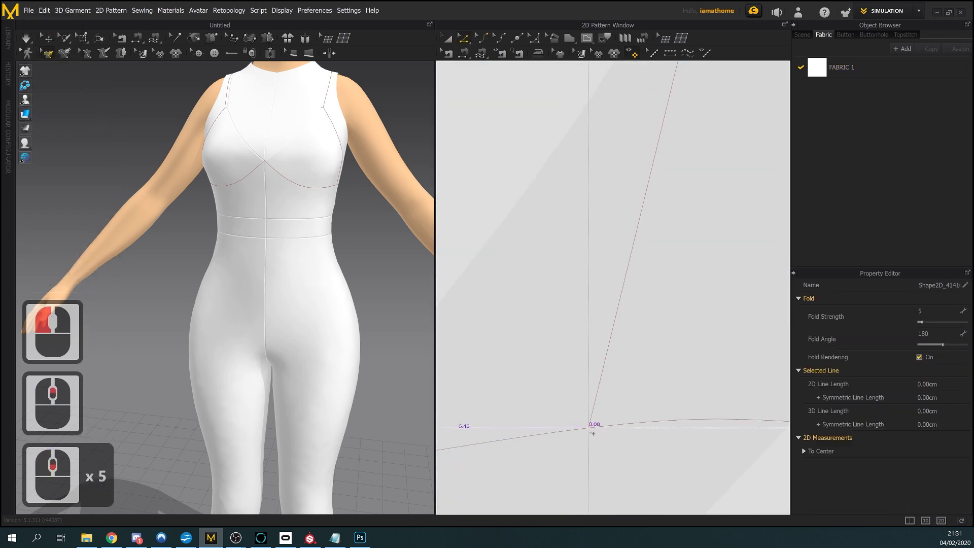
click(615, 461)
click(615, 462)
scroll(615, 496, down, 5)
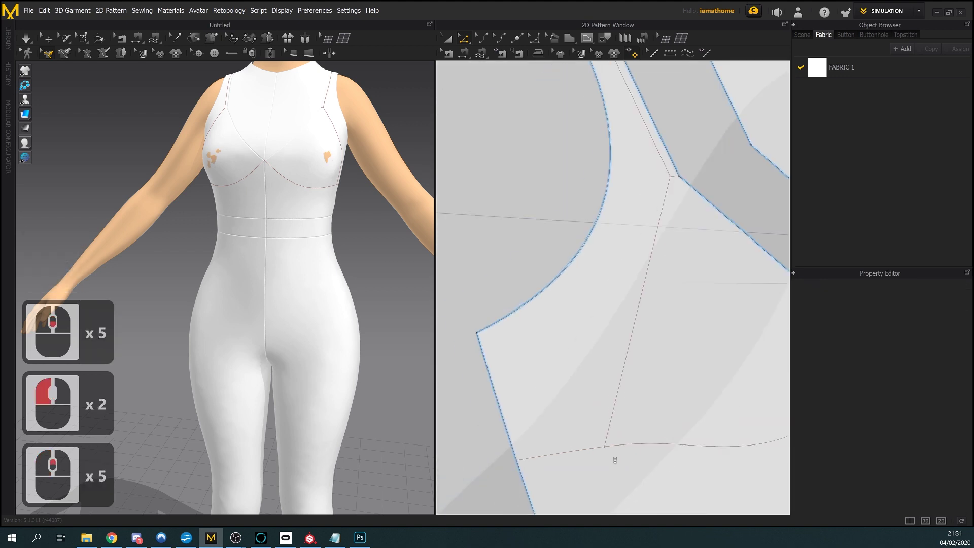
scroll(624, 421, down, 4)
middle_drag(615, 496, 663, 346)
scroll(615, 344, up, 2)
click(658, 348)
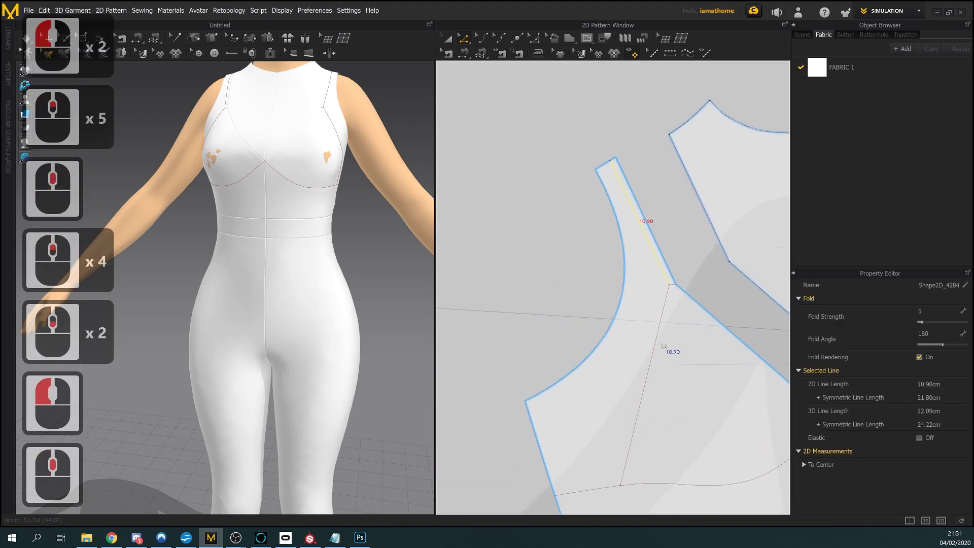
click(659, 348)
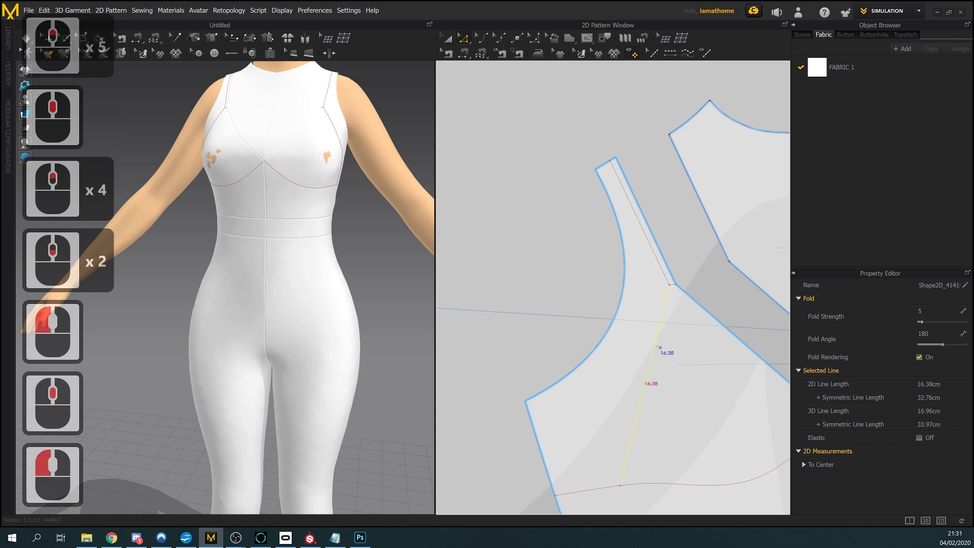
click(602, 491)
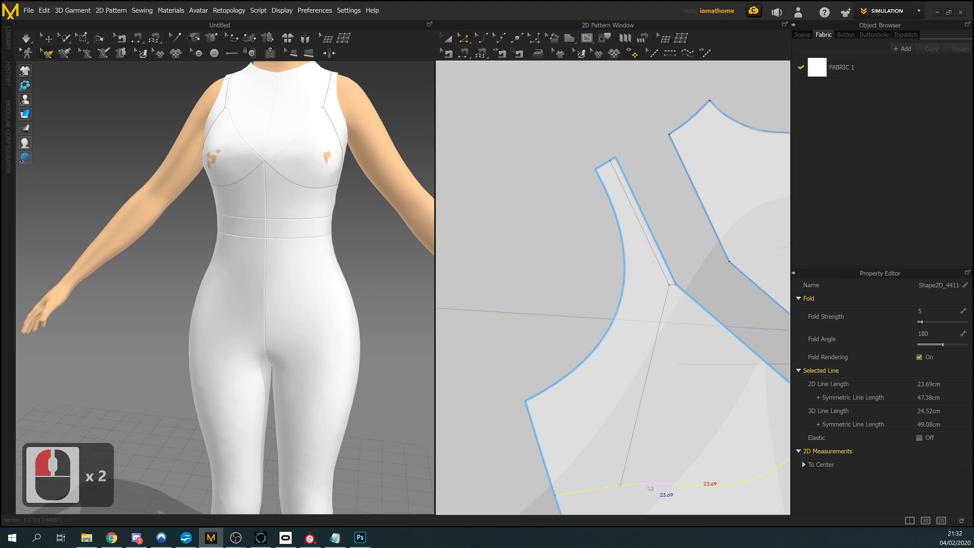
shift+click(630, 469)
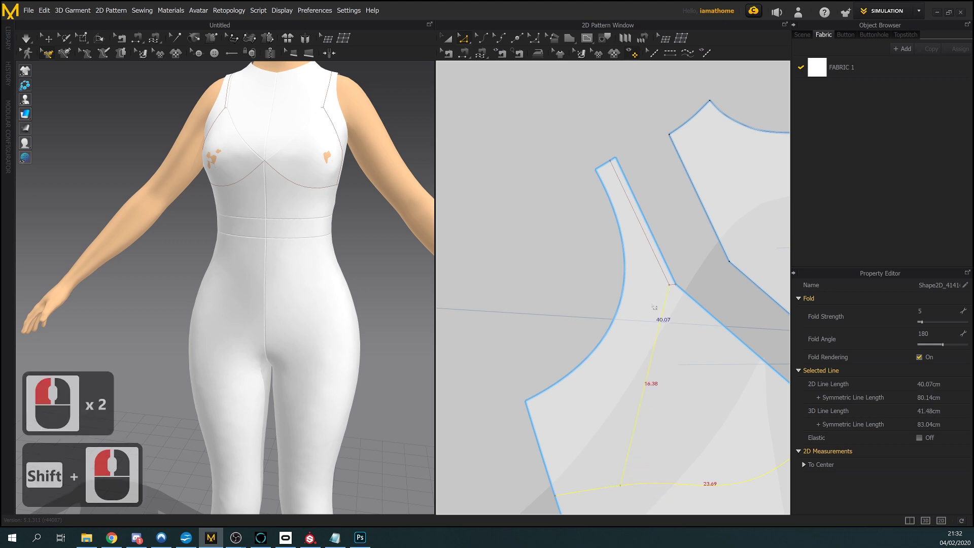
shift+click(663, 275)
middle_drag(669, 404, 649, 347)
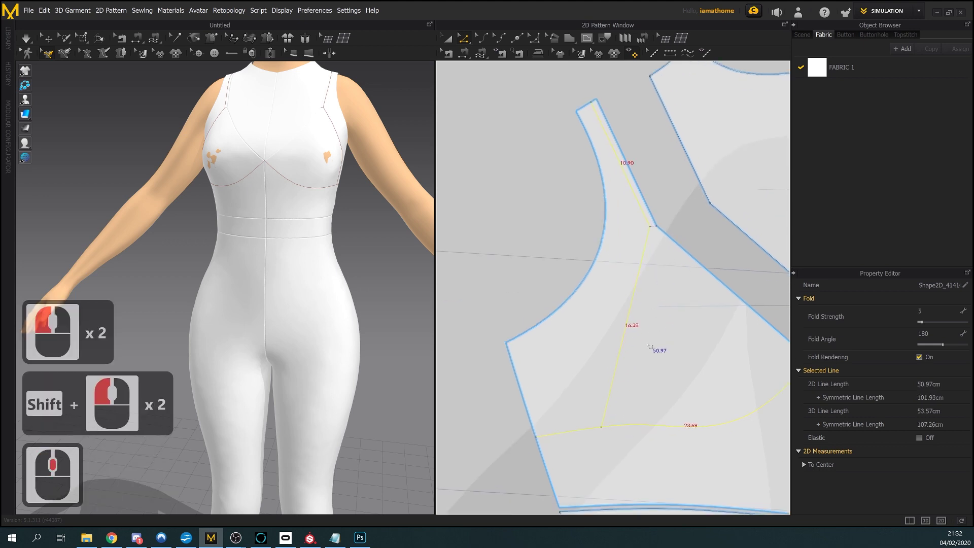
click(550, 343)
scroll(671, 433, up, 2)
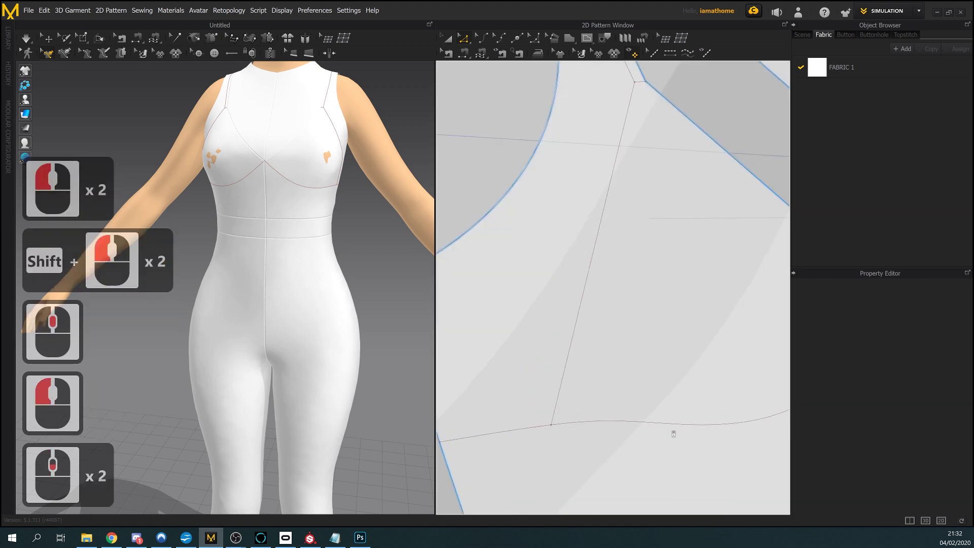
Examine the junction of the vertical cup line and the under-cup curve, selecting each line in turn
middle_drag(554, 452, 602, 446)
scroll(609, 444, down, 1)
scroll(610, 439, up, 1)
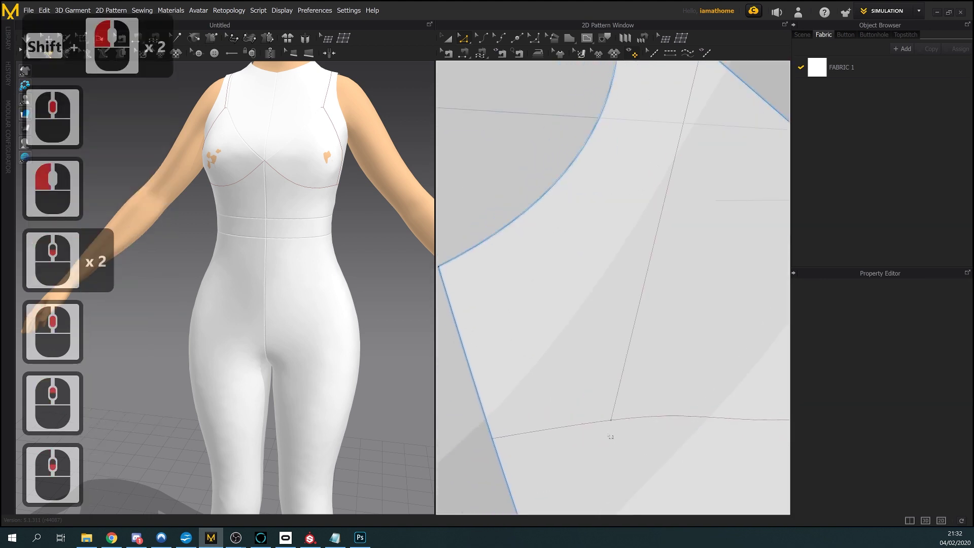
click(622, 423)
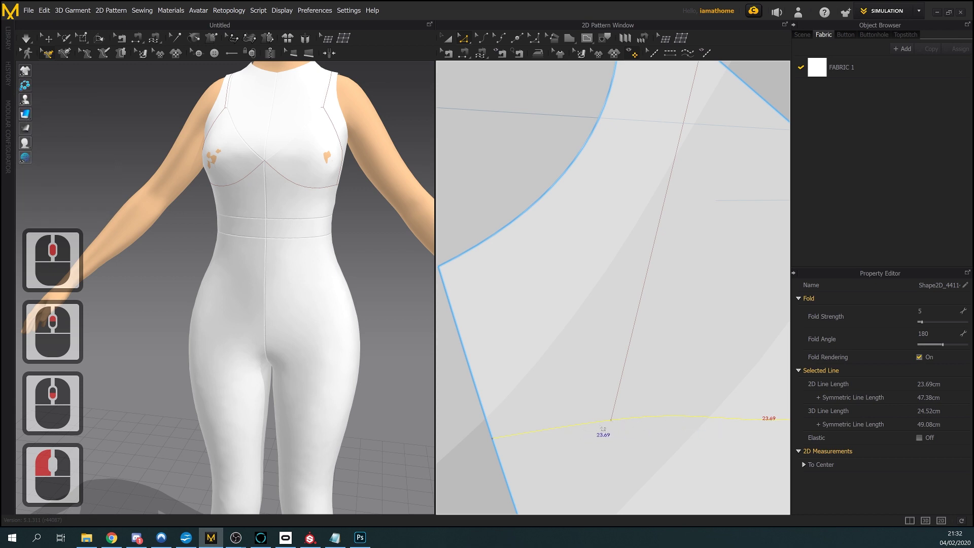
click(626, 372)
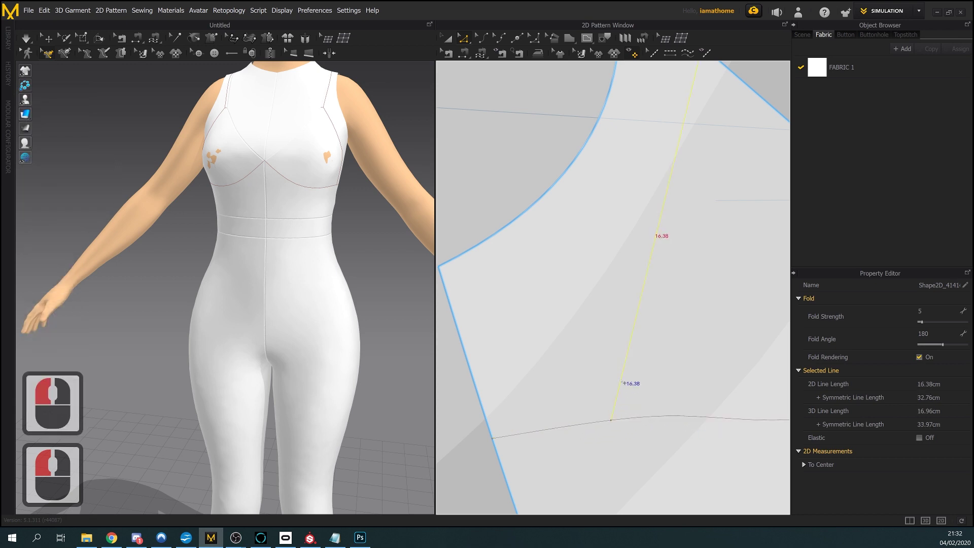
scroll(615, 446, down, 2)
click(603, 414)
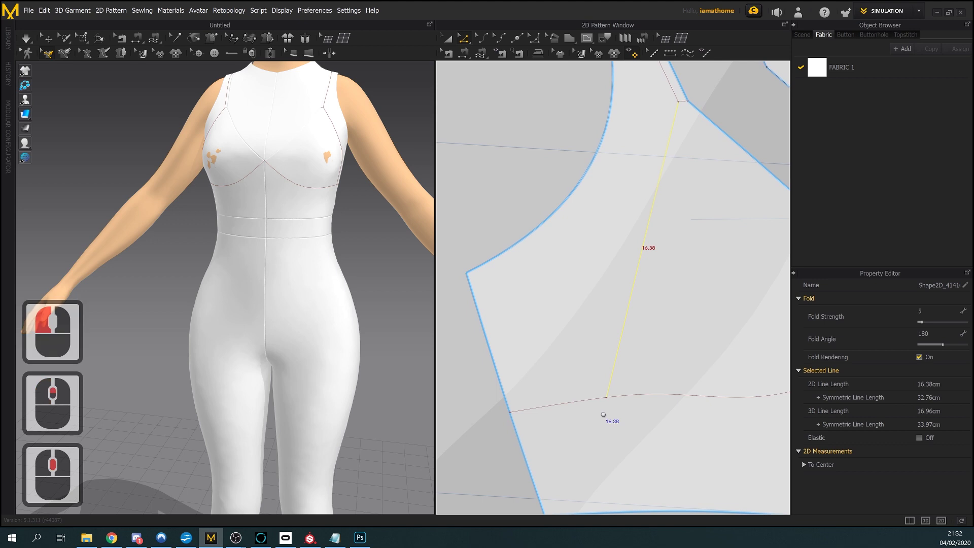
scroll(603, 414, up, 2)
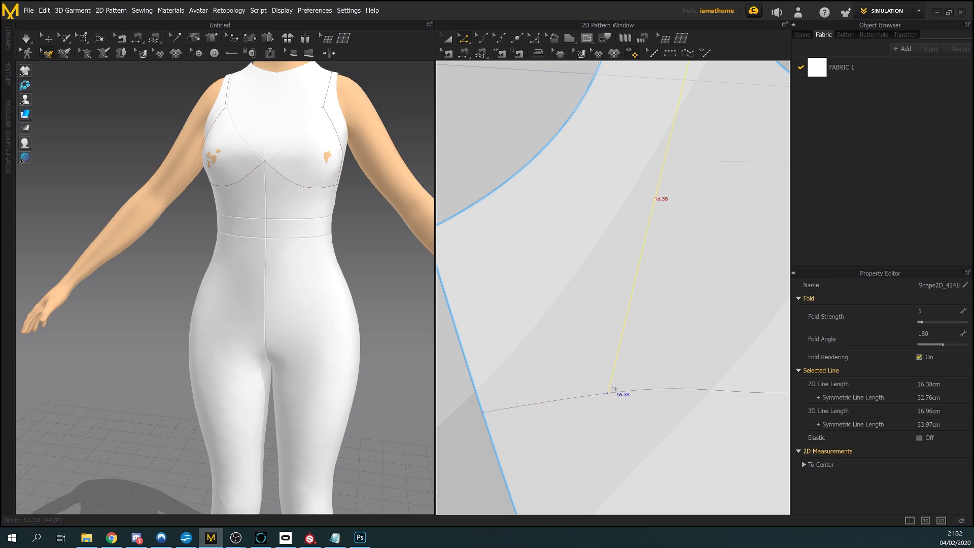
click(611, 399)
click(611, 398)
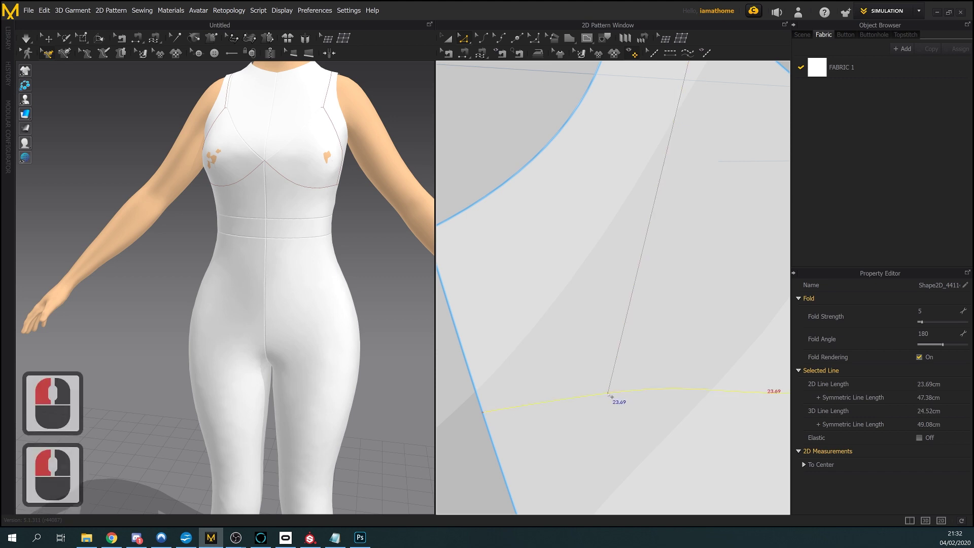
click(610, 397)
Try to select the vertical cup line's lower end point and undo the accidental shift of the under-cup curve
scroll(610, 396, up, 7)
middle_drag(612, 395, 611, 394)
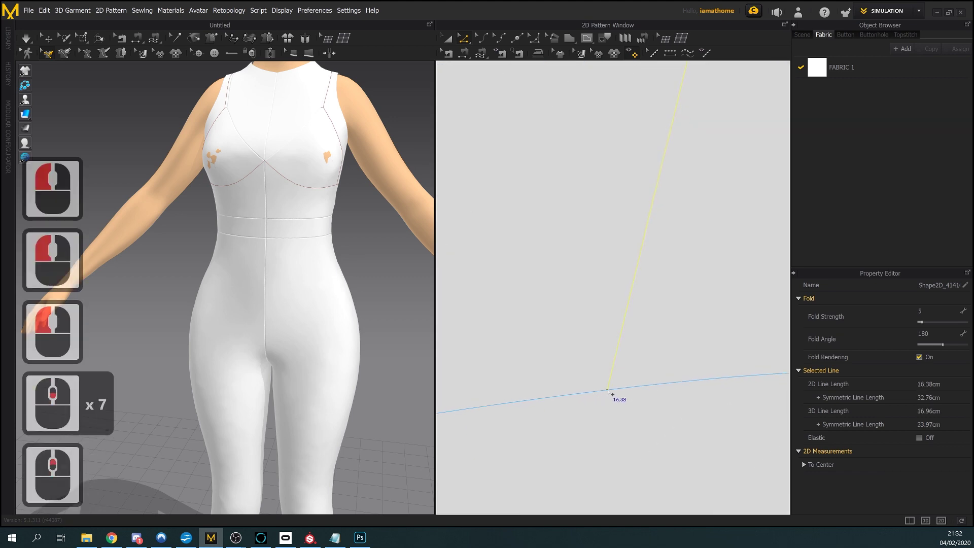
click(608, 392)
click(607, 391)
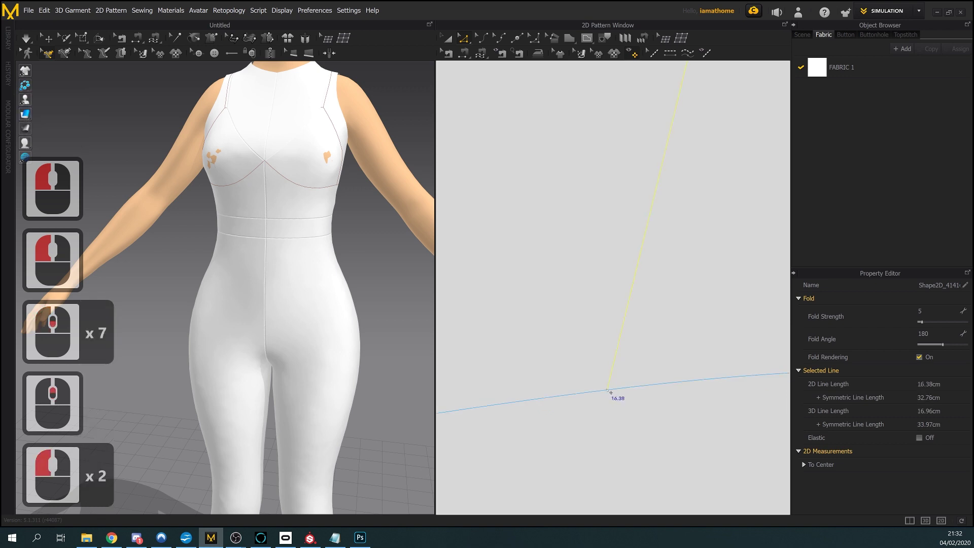
click(607, 391)
click(608, 391)
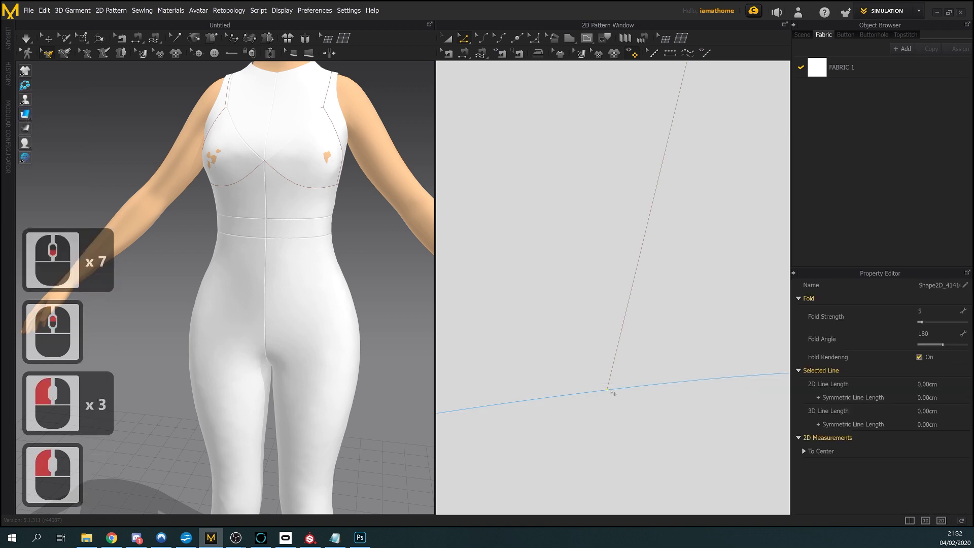
click(610, 394)
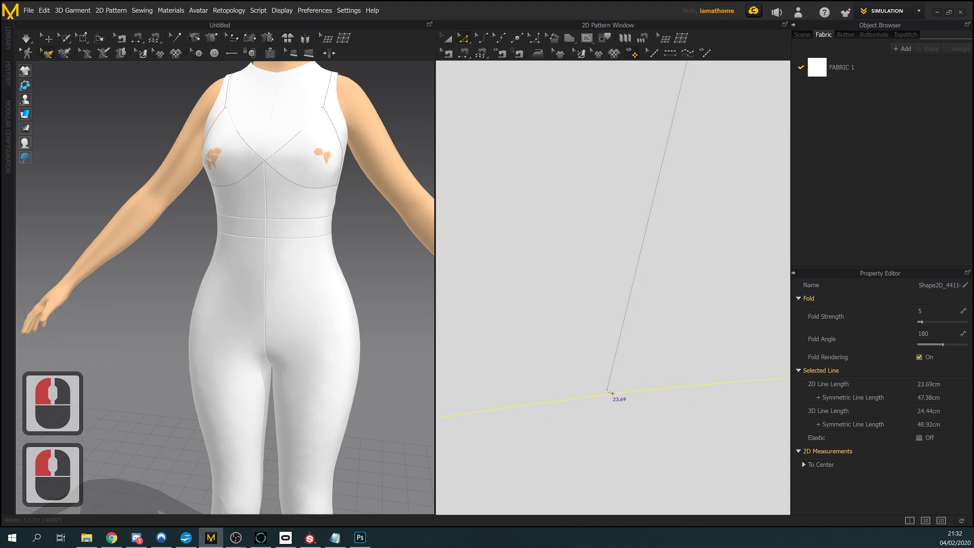
key(ctrl+z)
Extend the lower end of the vertical cup line slightly past the under-cup curve so the two lines cross
click(610, 392)
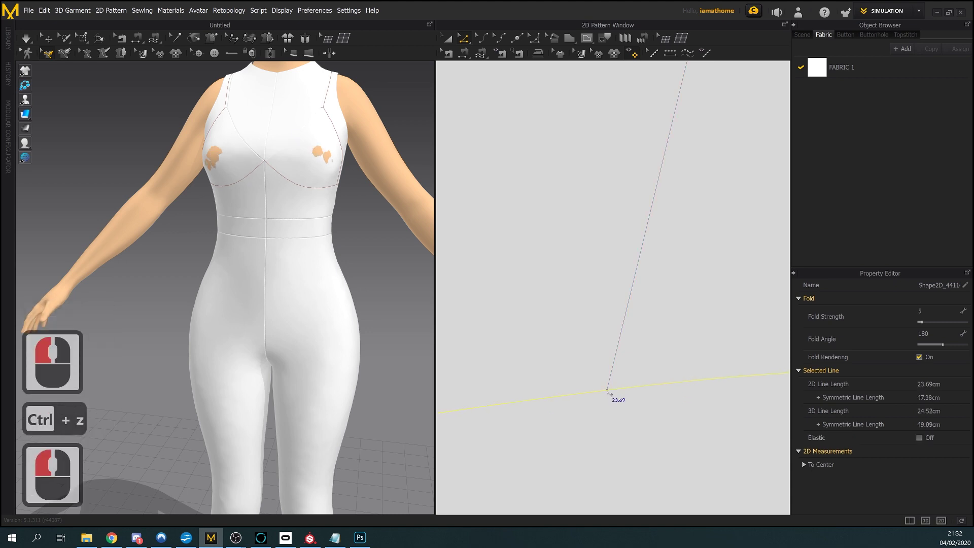
click(611, 393)
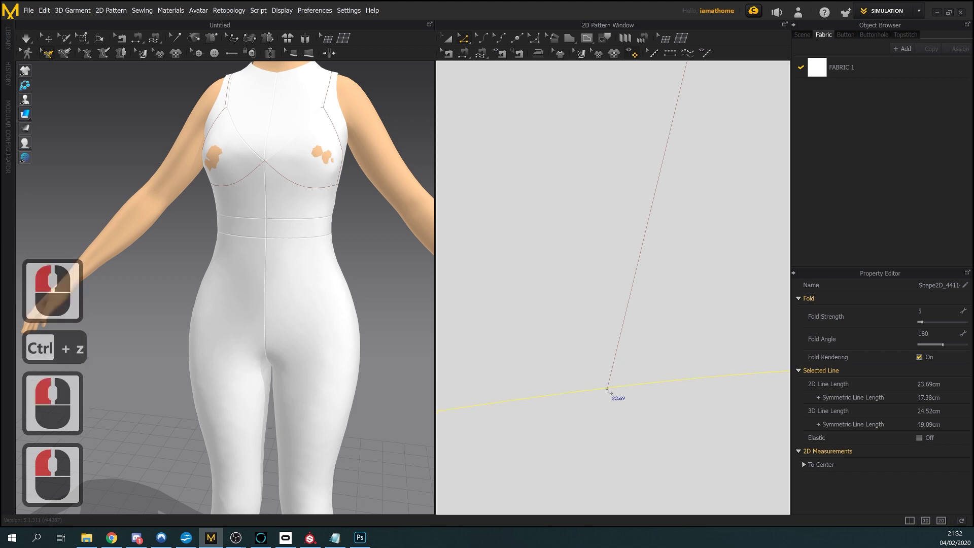
double_click(610, 393)
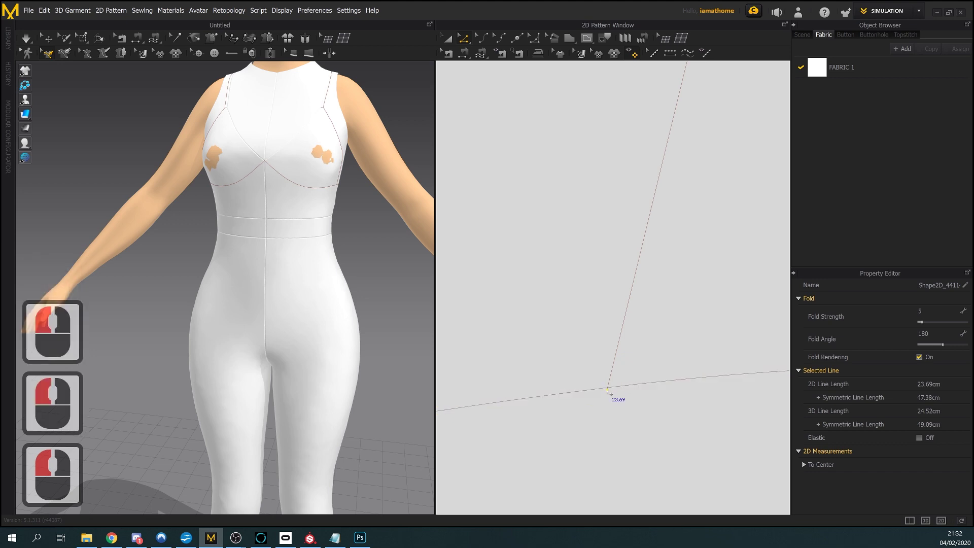
click(617, 394)
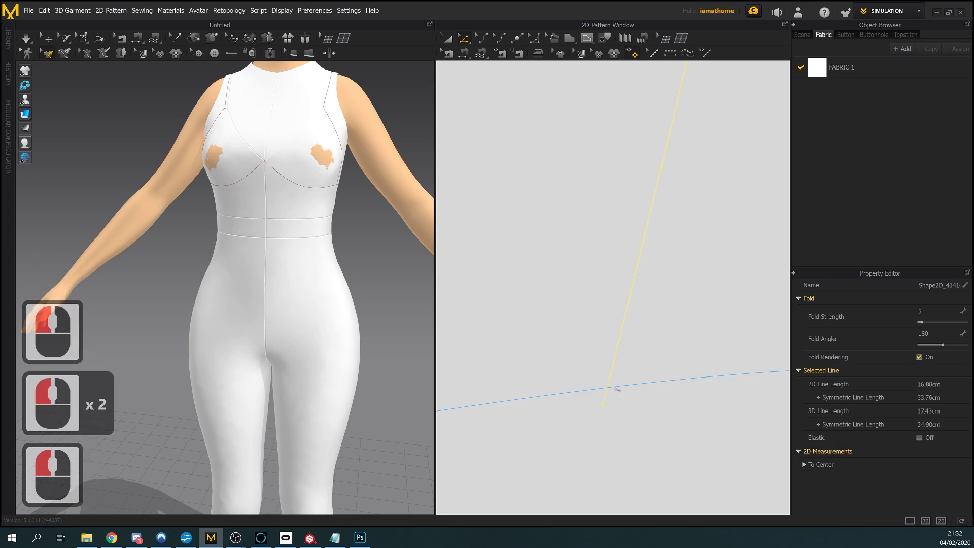
scroll(617, 394, down, 8)
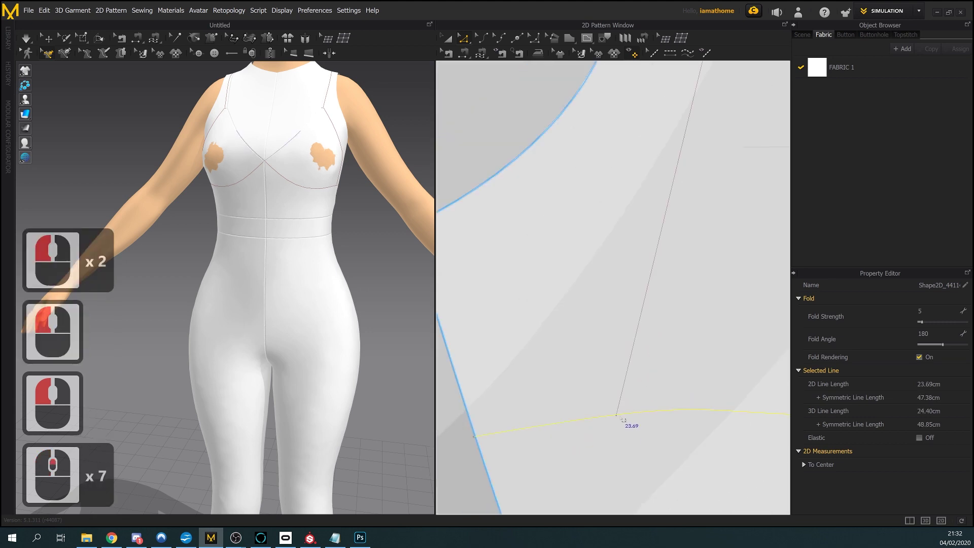
Add a point to the under-cup curve at its intersection with the vertical cup line and select the segment toward the centre front
scroll(596, 373, up, 3)
scroll(593, 378, up, 10)
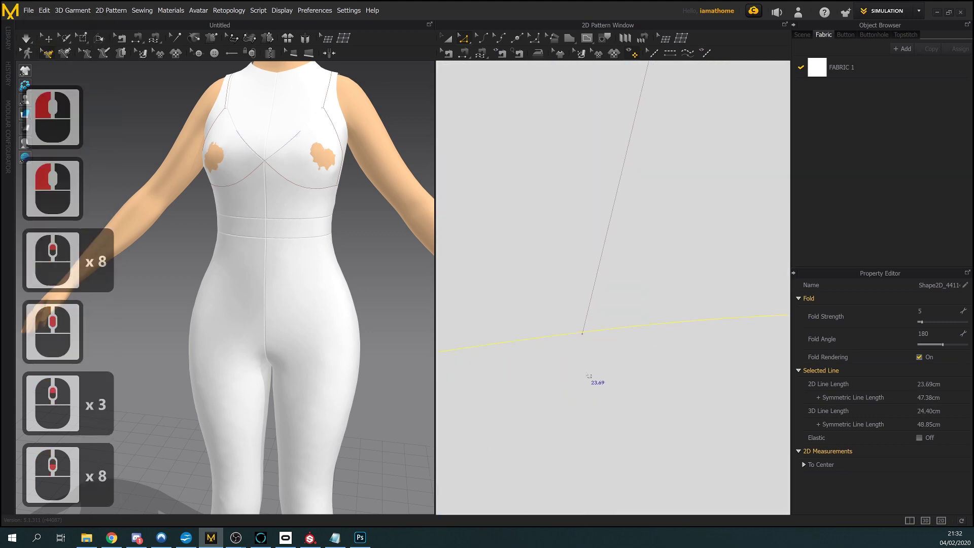
scroll(611, 421, up, 4)
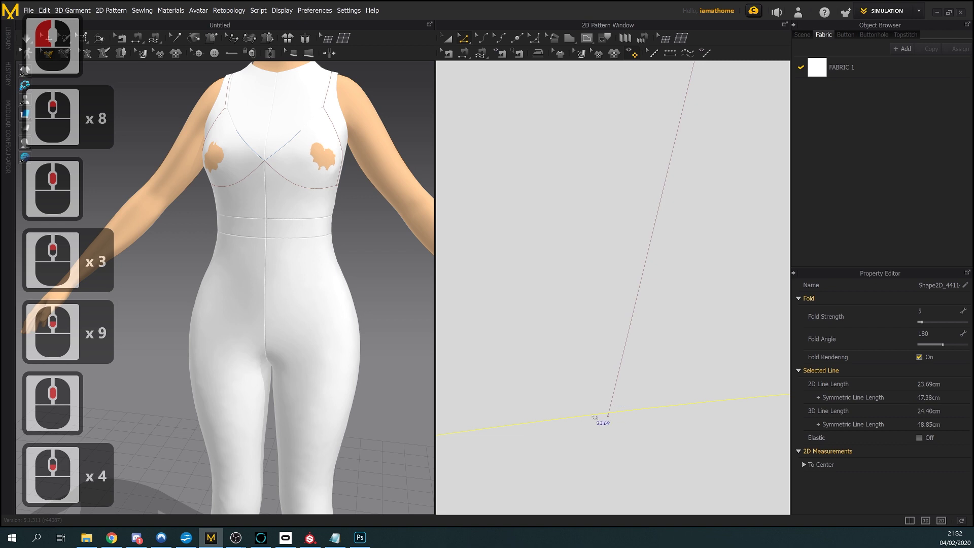
click(612, 416)
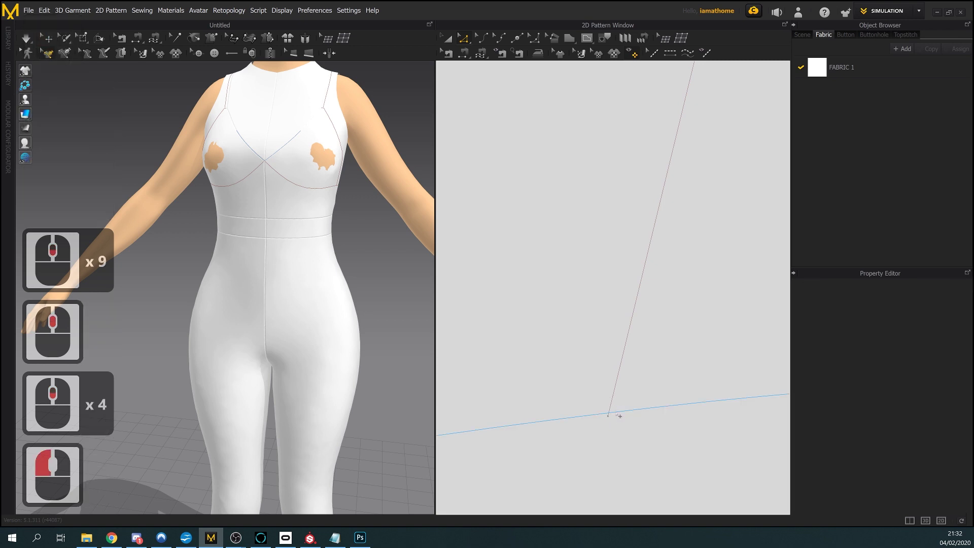
click(614, 415)
right_click(620, 416)
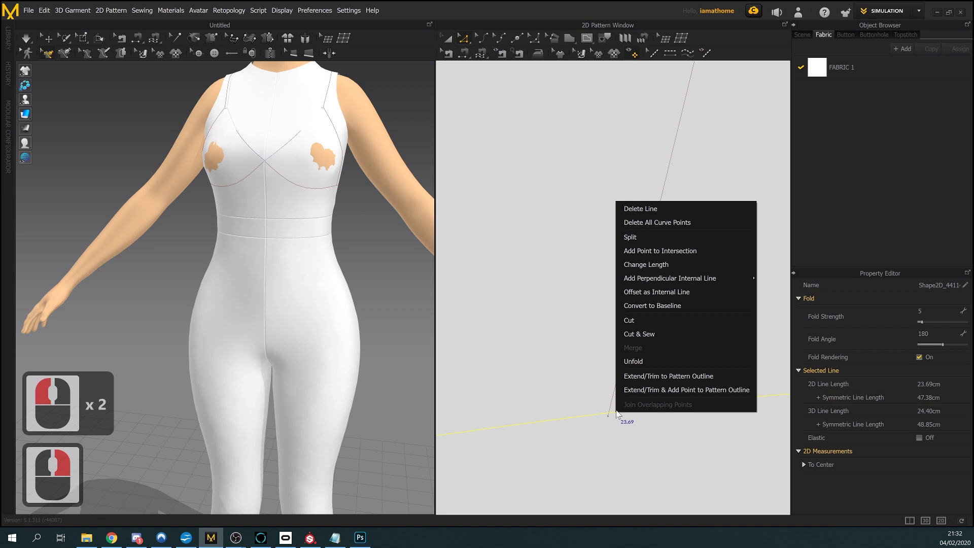
click(660, 251)
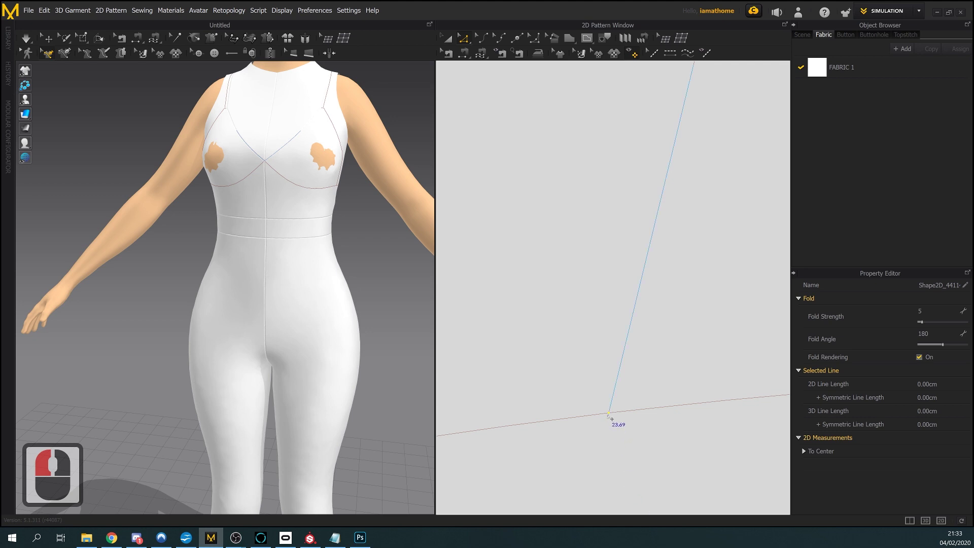
click(622, 415)
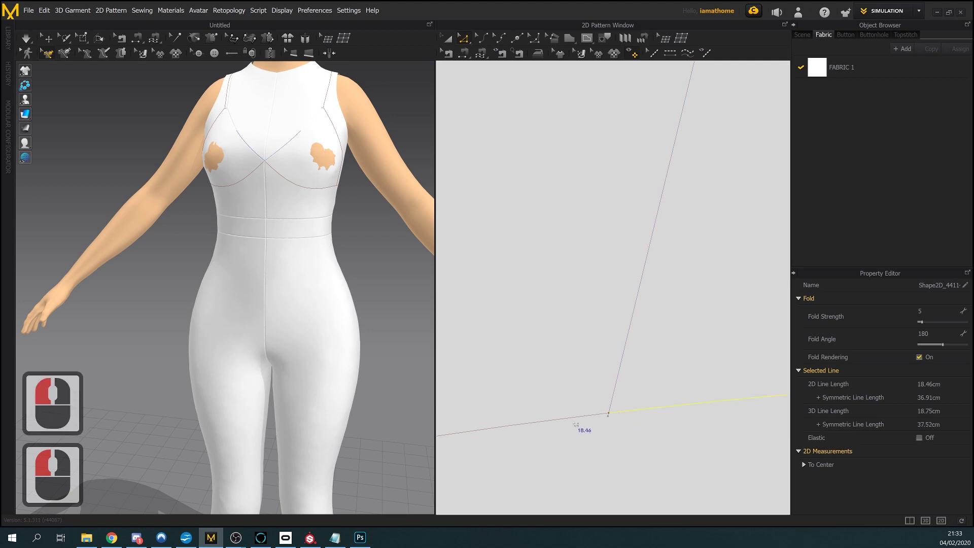
Try deleting the end point at the junction of the vertical cup line and under-cup curve, and undo the deletion
click(575, 421)
click(645, 415)
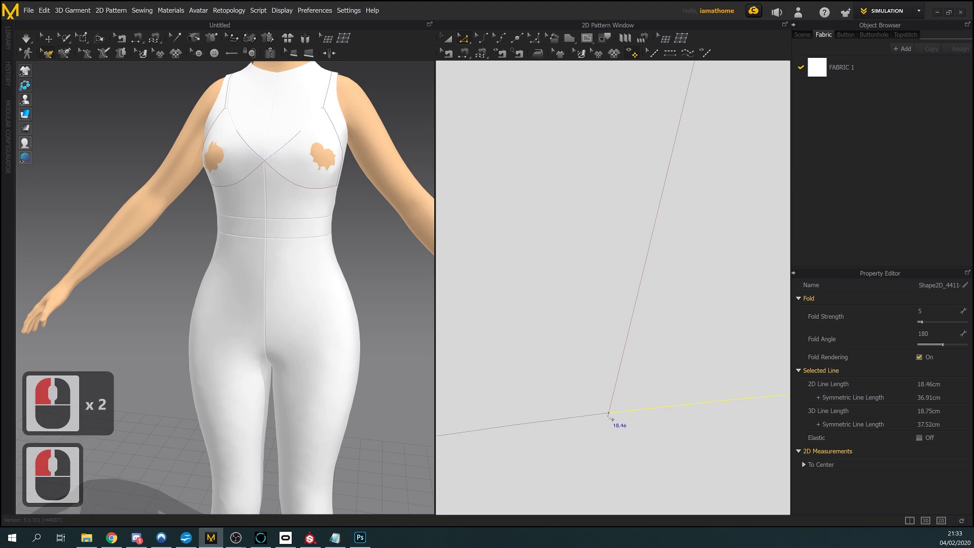
click(608, 414)
right_click(609, 414)
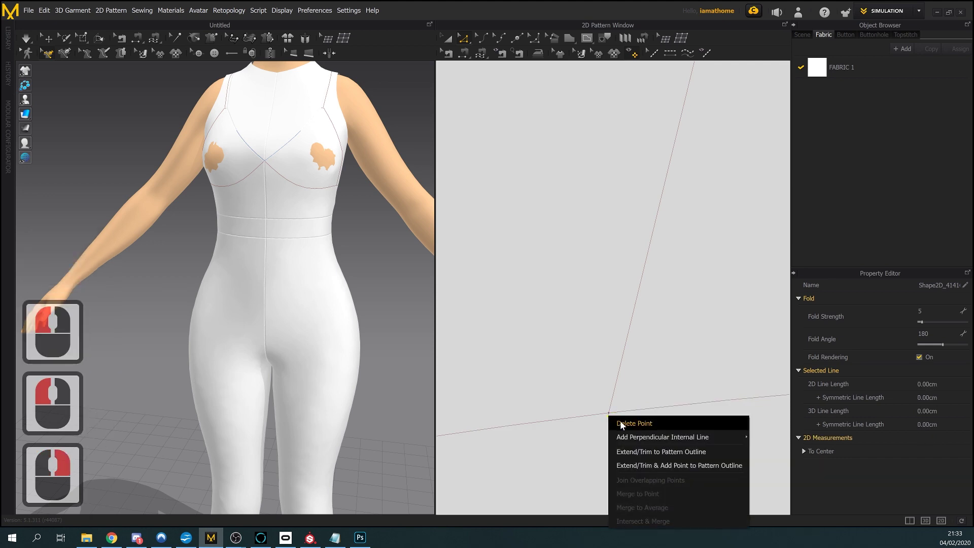
click(621, 424)
key(ctrl+z)
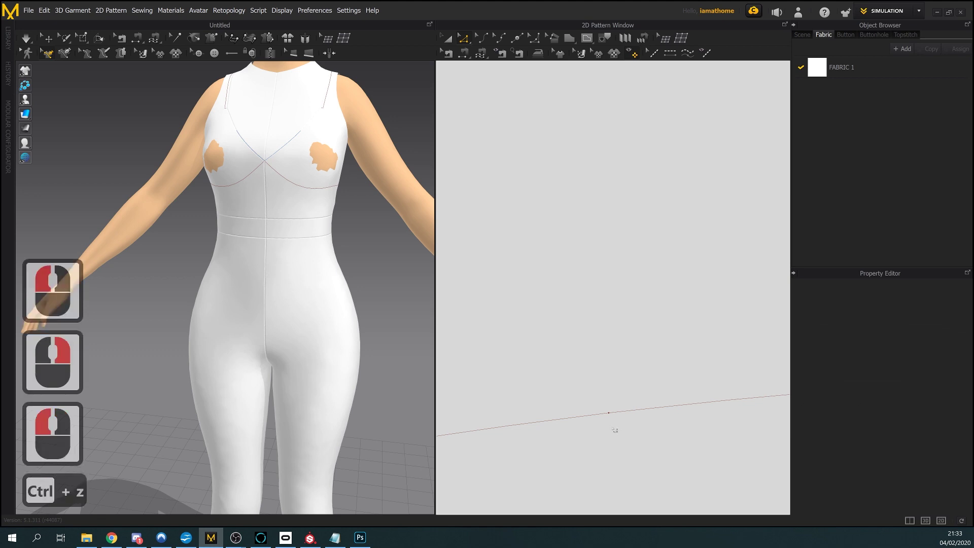
Move the vertical cup line's lower end point onto the intersection point of the under-cup curve
click(609, 414)
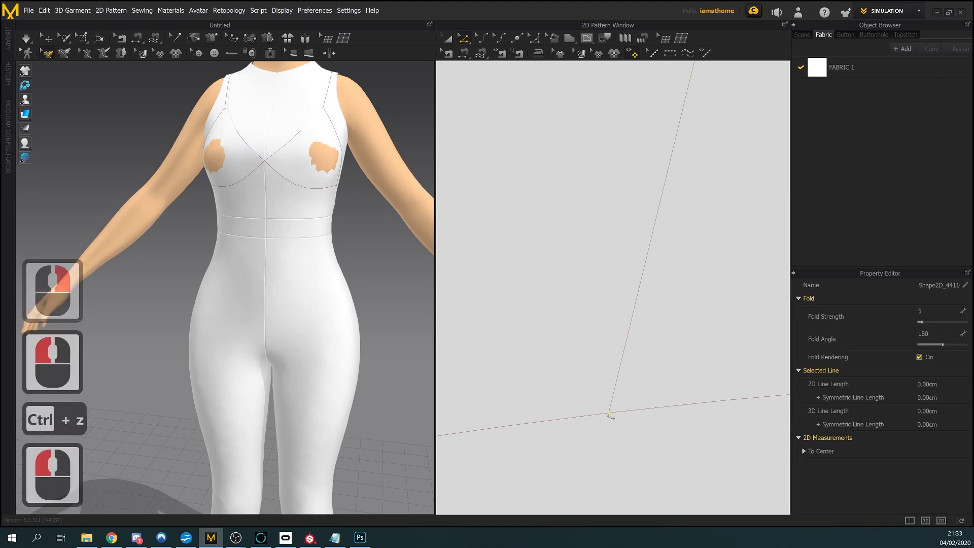
middle_click(610, 422)
middle_click(610, 422)
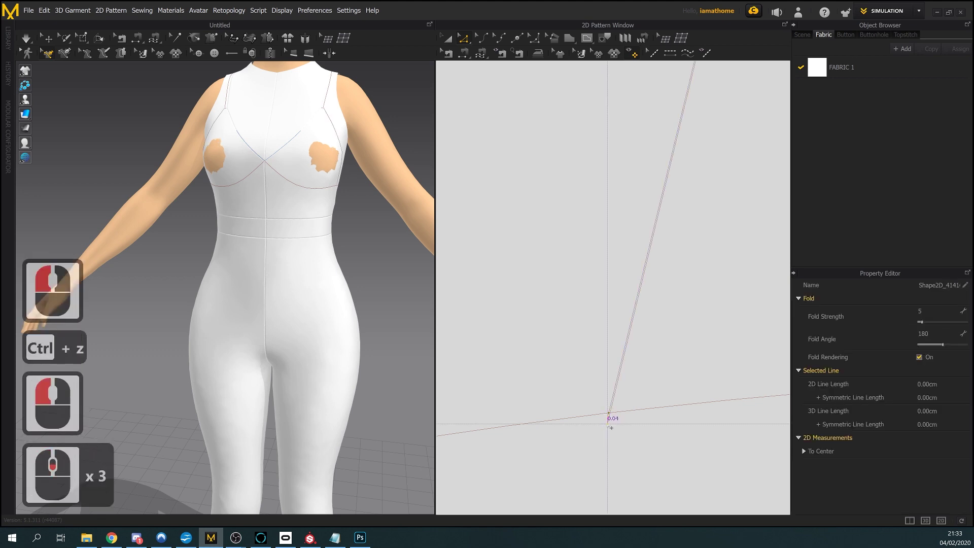
click(607, 444)
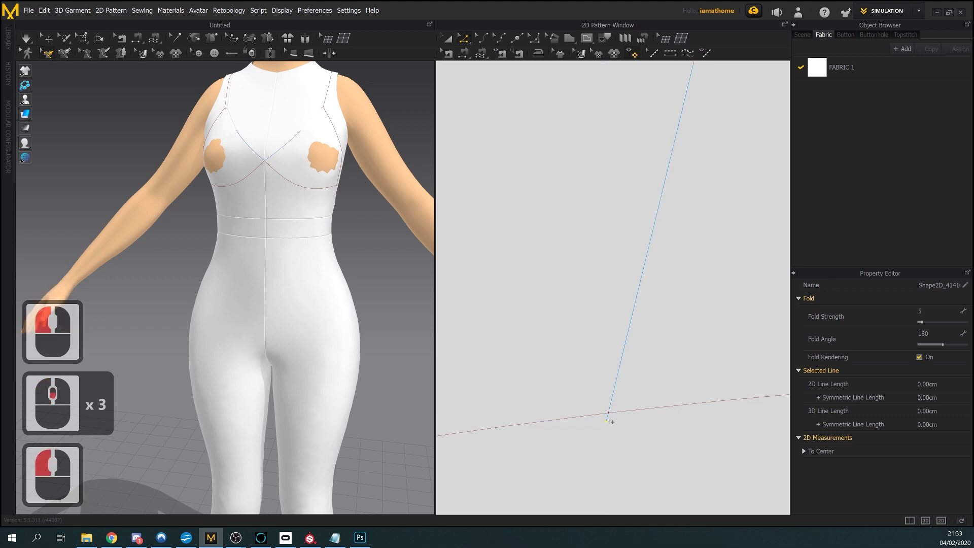
click(603, 450)
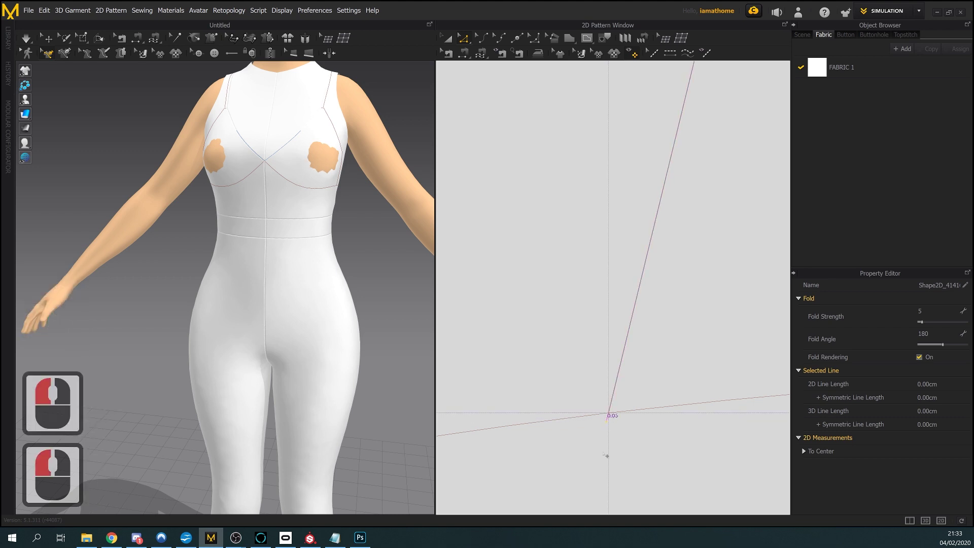
click(603, 443)
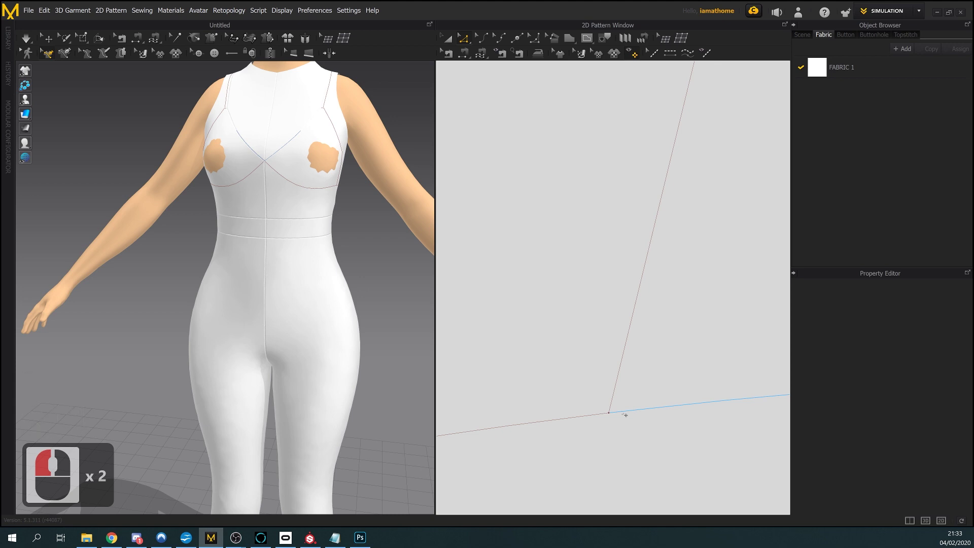
Detach the centre-front segment of the under-cup curve at the junction and shift it slightly below the vertical cup line's end
click(611, 418)
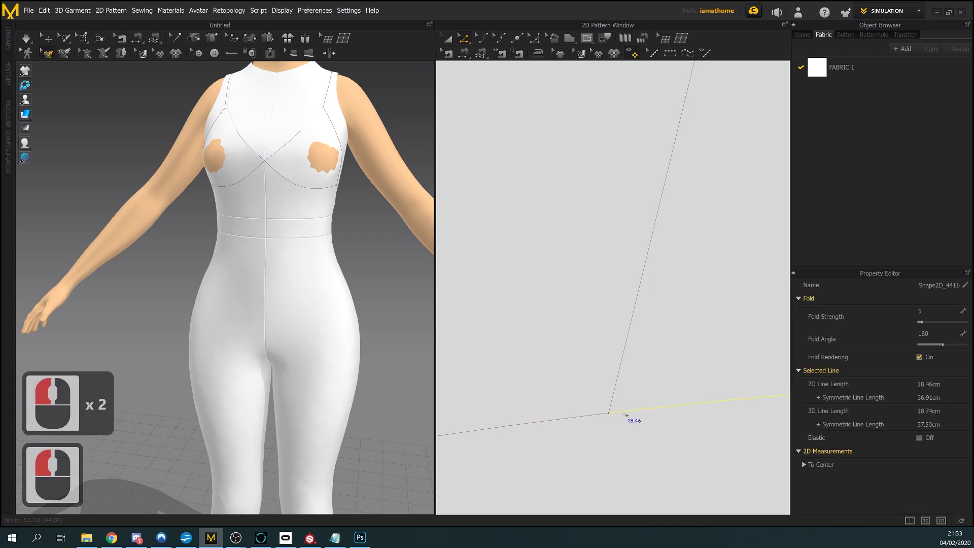
right_click(625, 414)
click(644, 393)
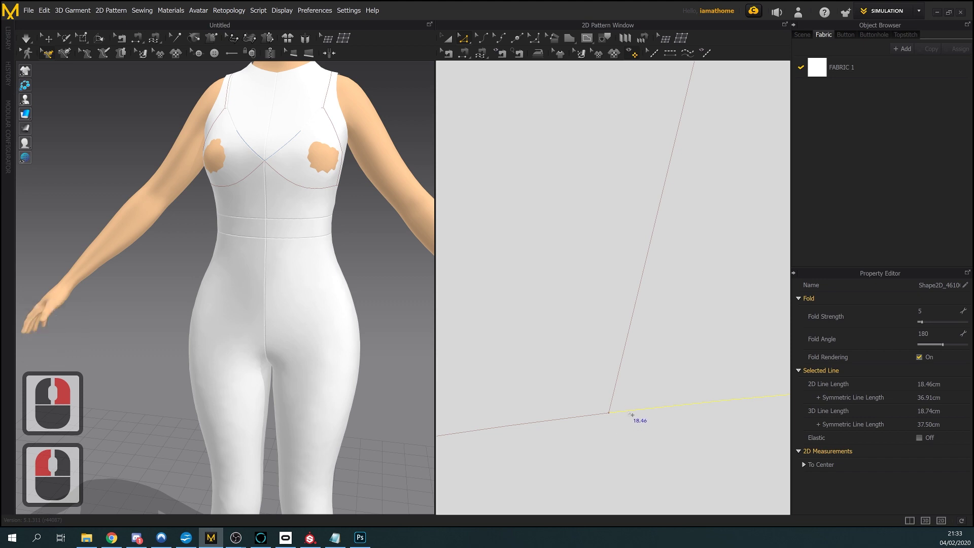
drag(632, 414, 634, 434)
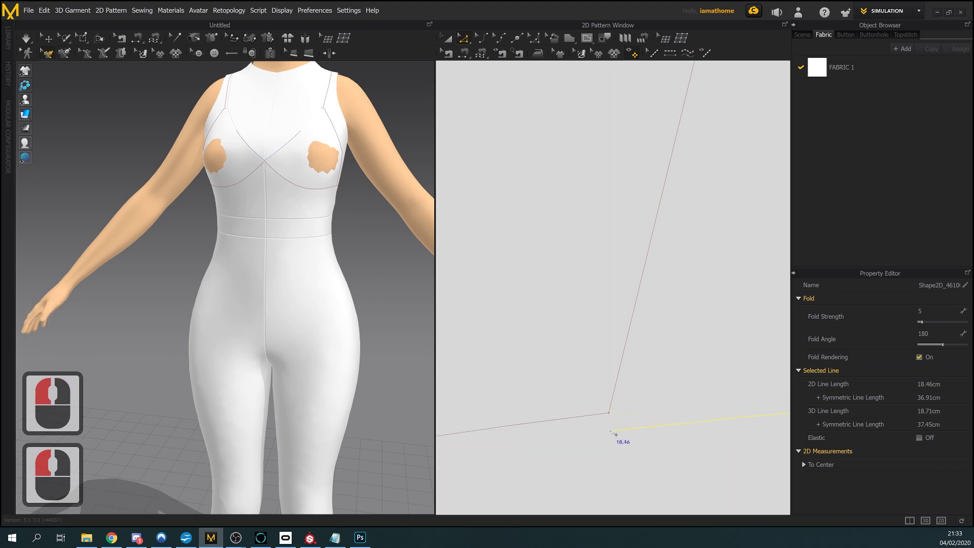
Merge the overlapping end points of the vertical cup line and side segment with Merge to Point, and reattach the centre-front segment's end there
click(621, 410)
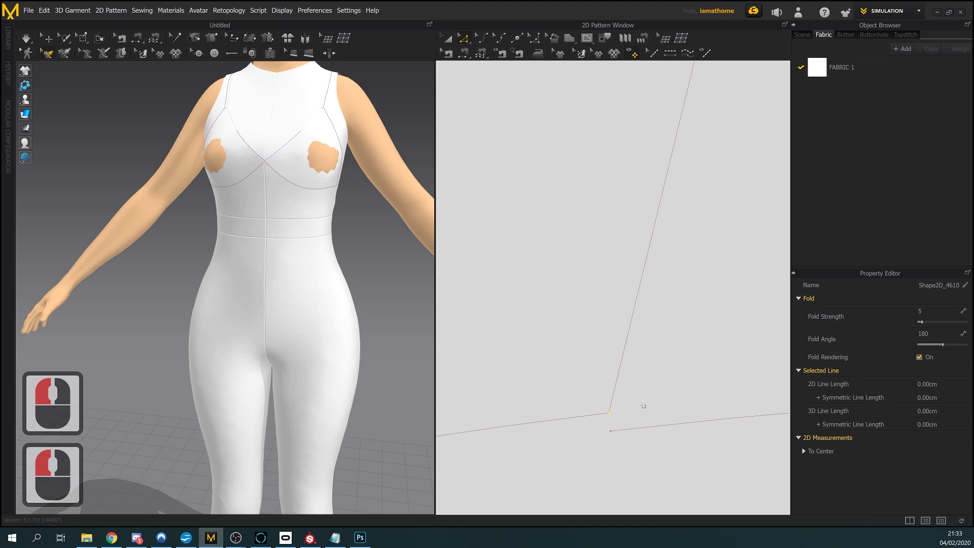
click(621, 412)
click(608, 415)
right_click(609, 413)
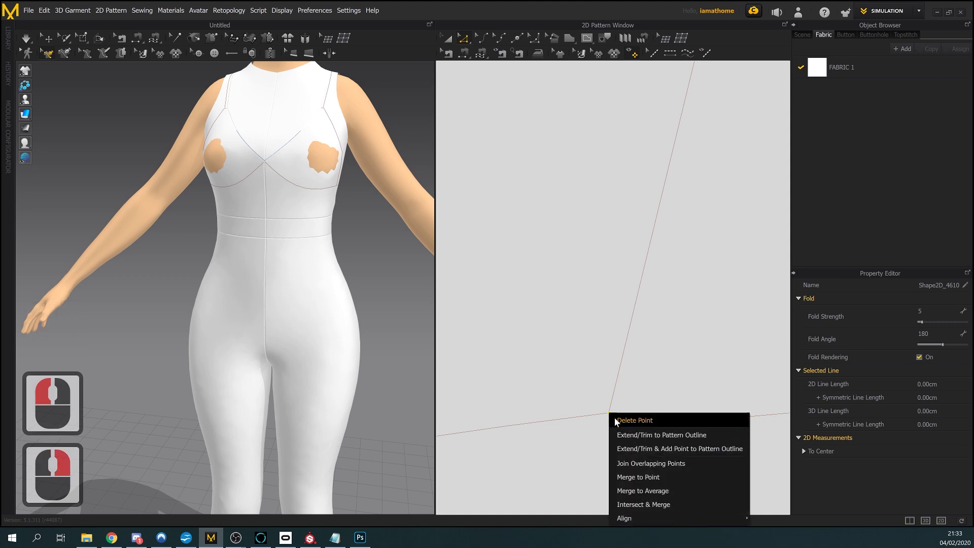
click(637, 475)
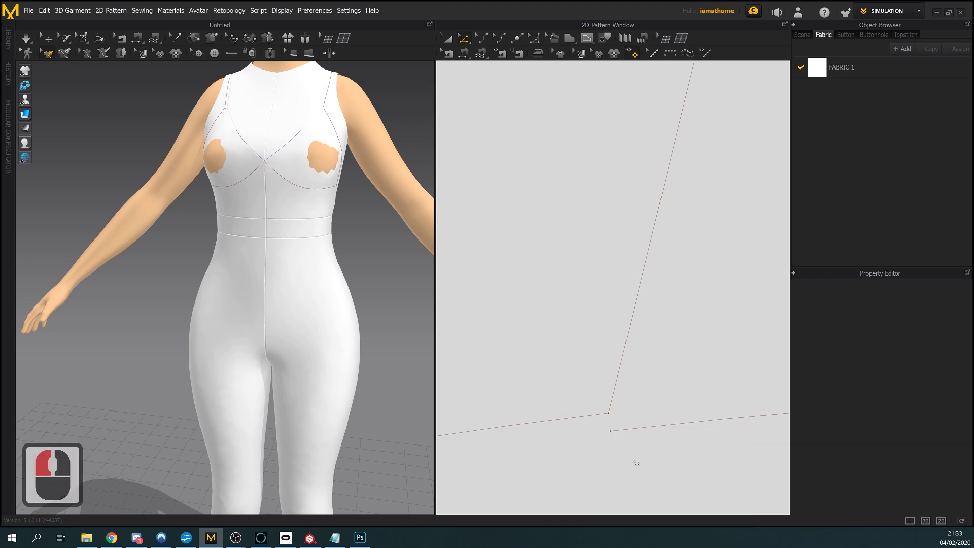
drag(611, 432, 608, 413)
Snap the outer end of the short line at the strap base onto the corner of the neckline edge
scroll(623, 466, up, 5)
scroll(623, 465, down, 10)
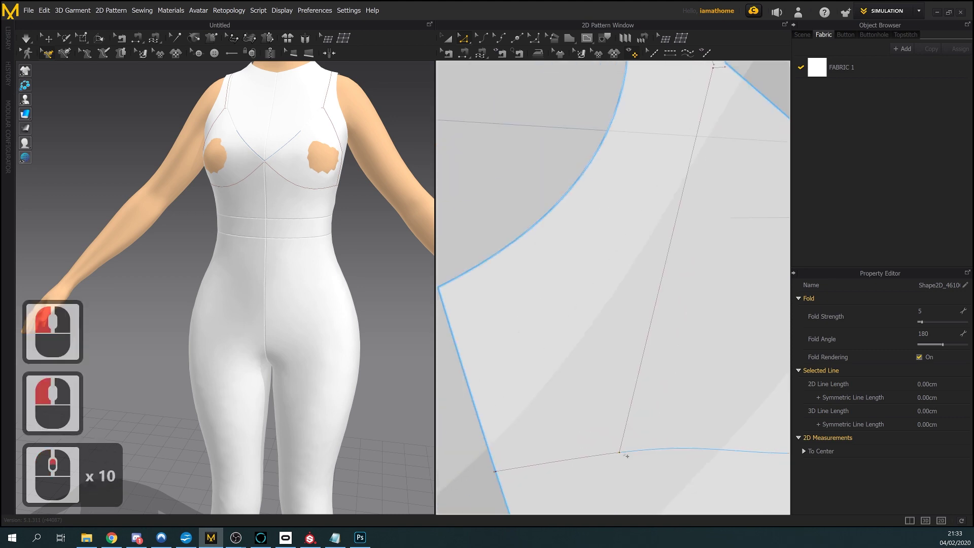
middle_drag(690, 336, 619, 509)
scroll(635, 361, up, 1)
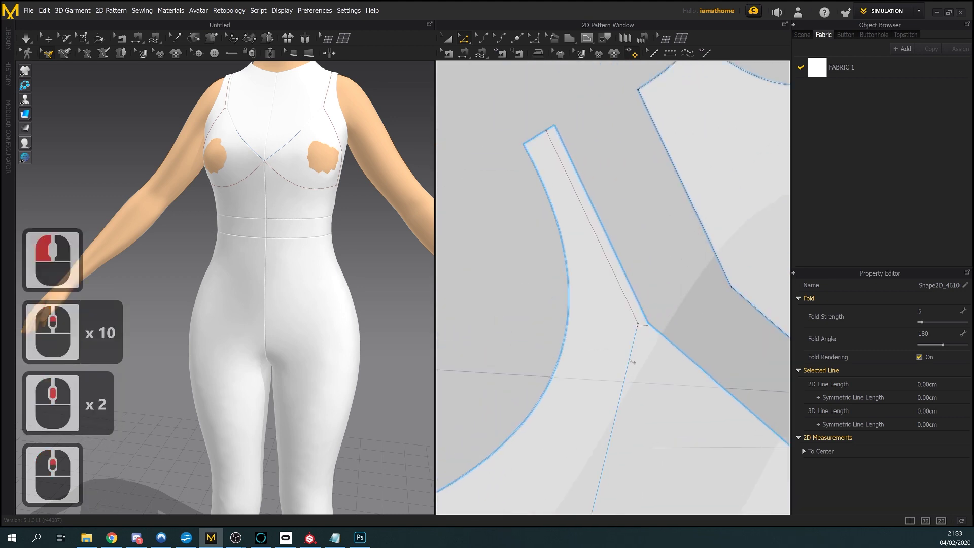
scroll(634, 361, down, 2)
scroll(640, 350, up, 2)
middle_drag(646, 337, 631, 406)
scroll(640, 387, up, 5)
scroll(634, 393, down, 8)
scroll(627, 417, up, 3)
scroll(628, 409, up, 3)
scroll(630, 405, up, 4)
click(634, 383)
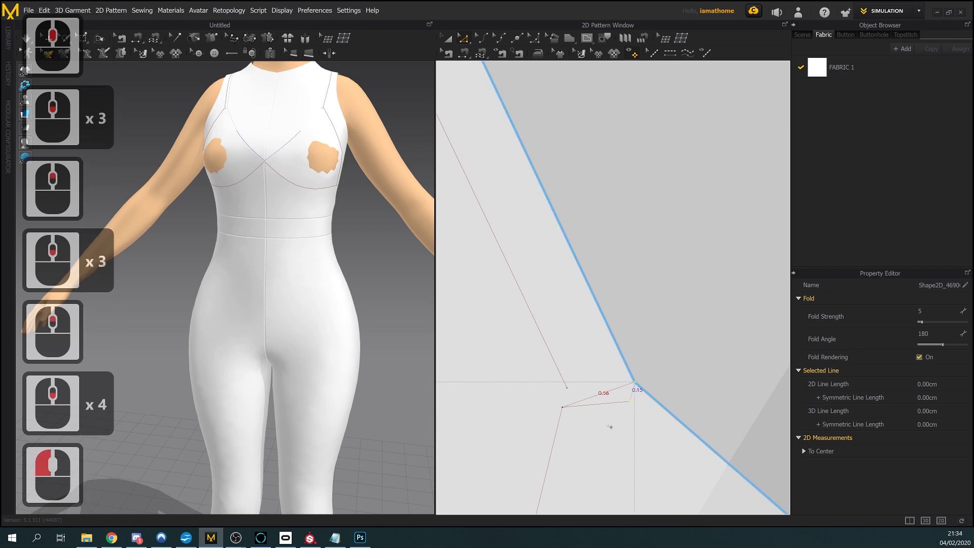
click(567, 410)
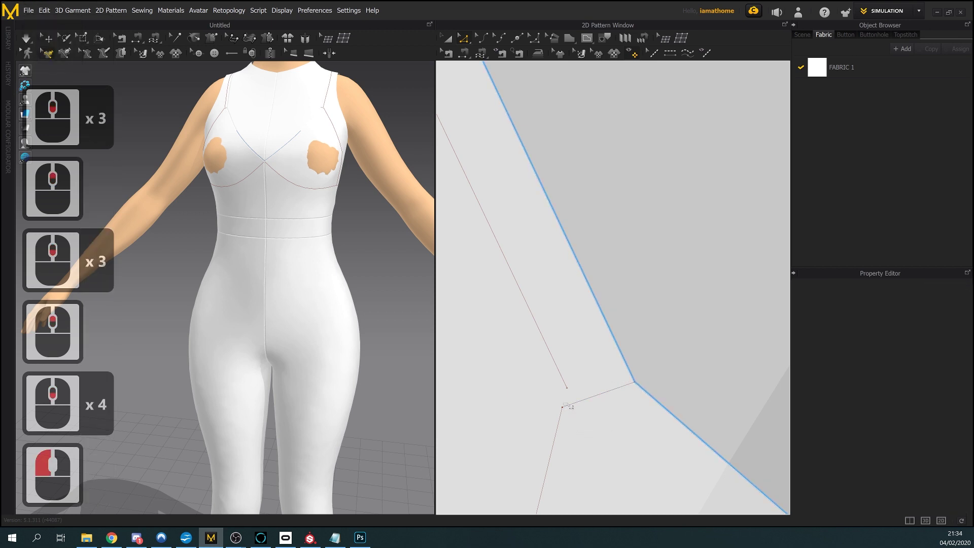
Bring the strap line's lower end and the vertical cup line's upper end together at one point near the neckline corner
drag(567, 388, 575, 403)
click(587, 426)
click(566, 410)
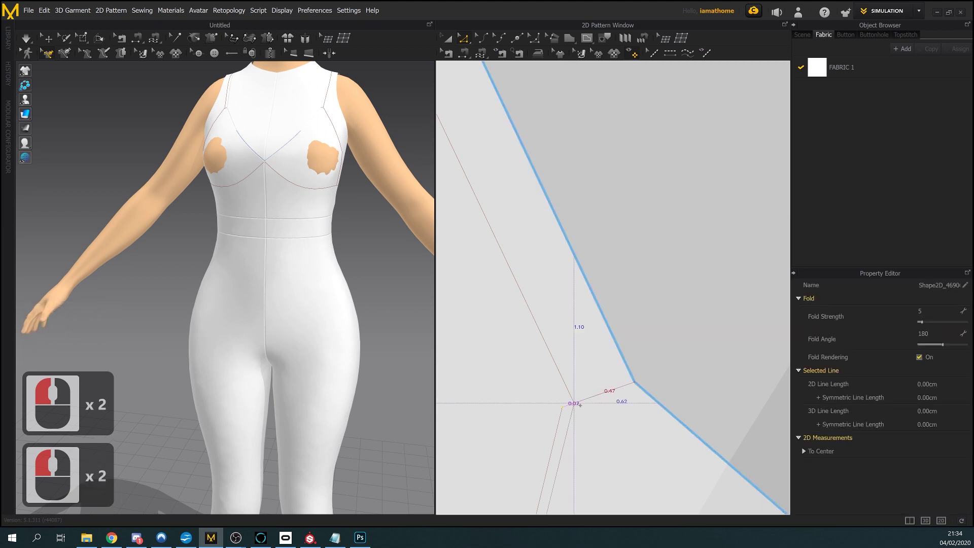
Cut & Sew the front pattern along the side under-cup segment, the vertical cup line and the strap line together
scroll(589, 439, down, 7)
scroll(595, 432, down, 8)
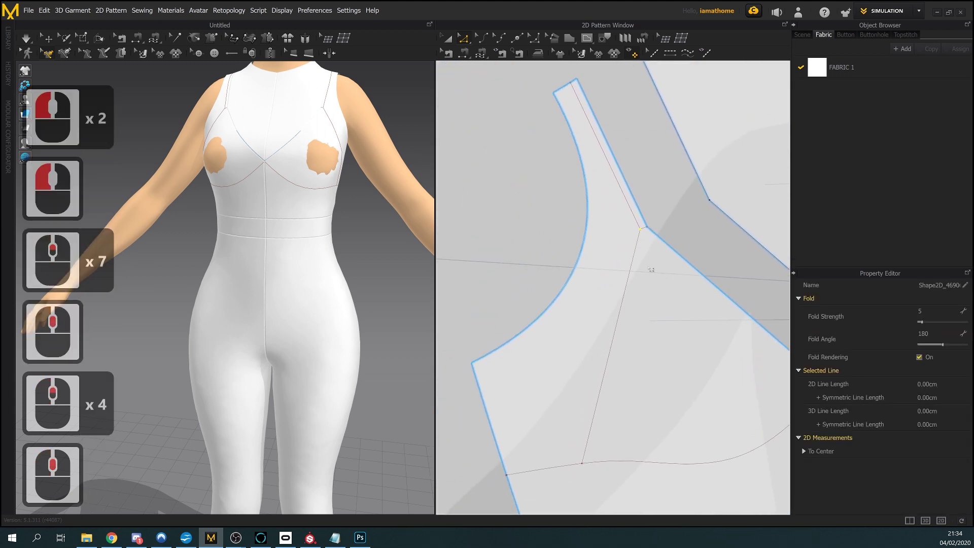
click(570, 475)
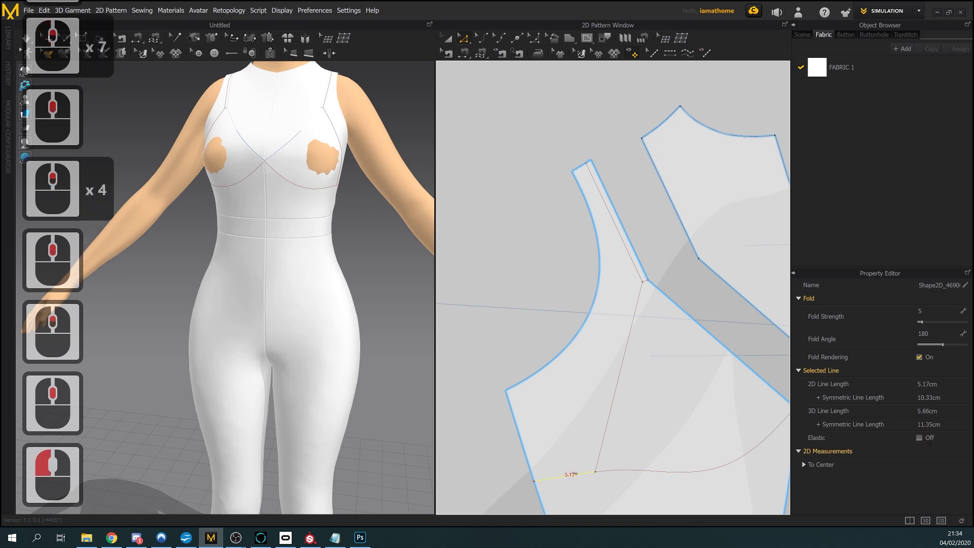
shift+click(613, 421)
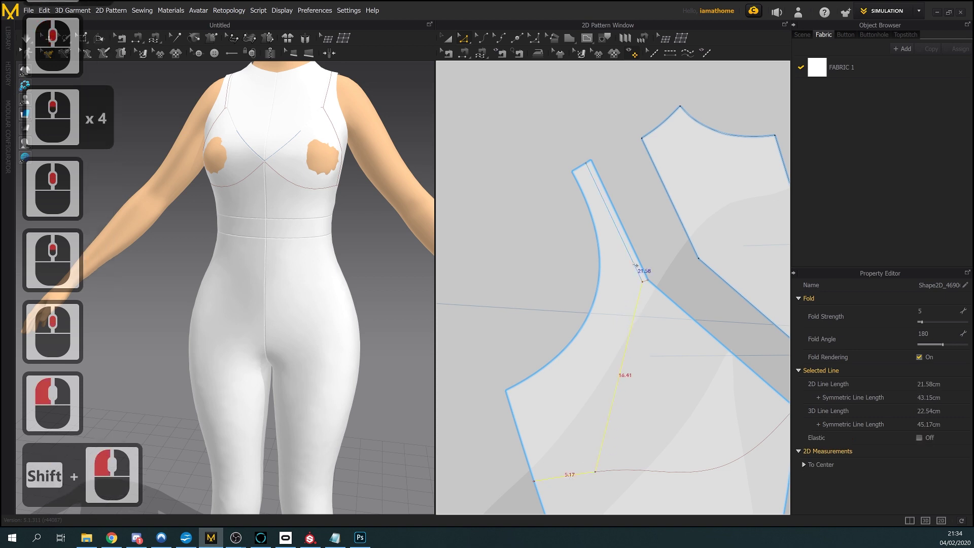
shift+click(636, 264)
right_click(634, 262)
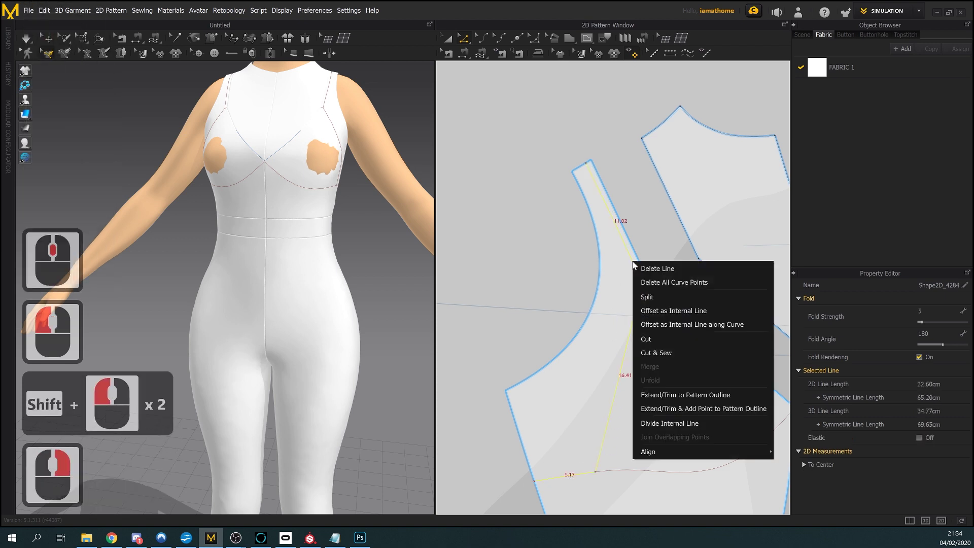
click(688, 352)
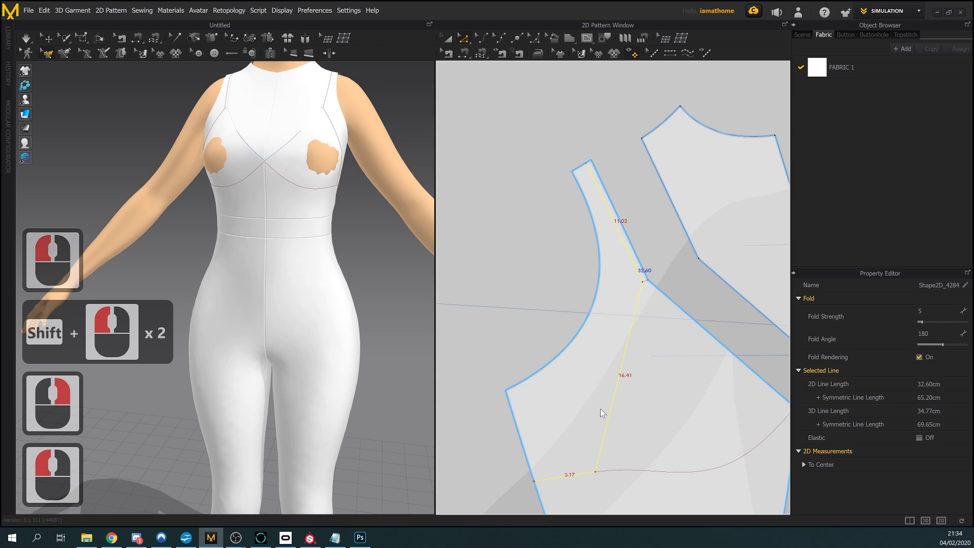
scroll(602, 421, up, 2)
scroll(604, 429, down, 3)
middle_drag(604, 428, 582, 407)
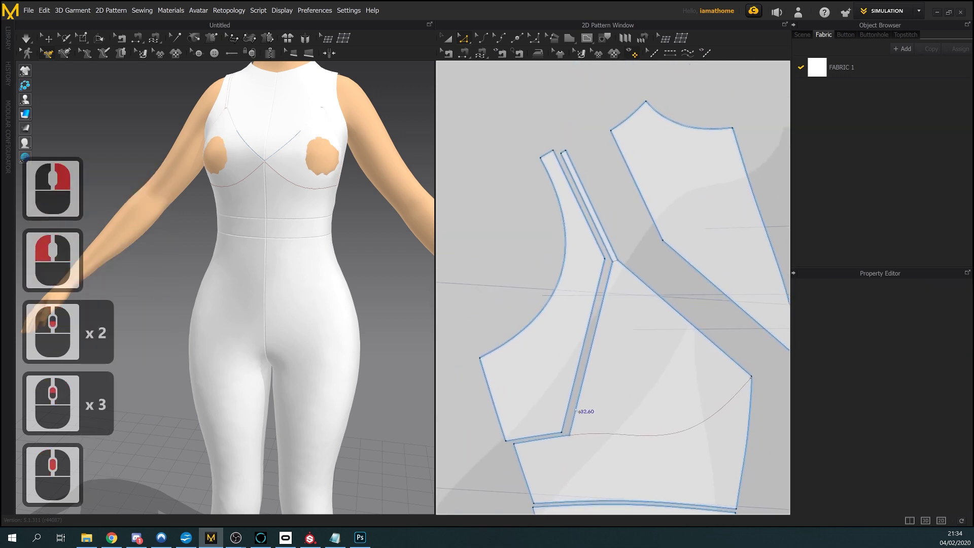
Move the cut-off front armhole piece away from the cup in the pattern layout and briefly simulate the garment
click(448, 40)
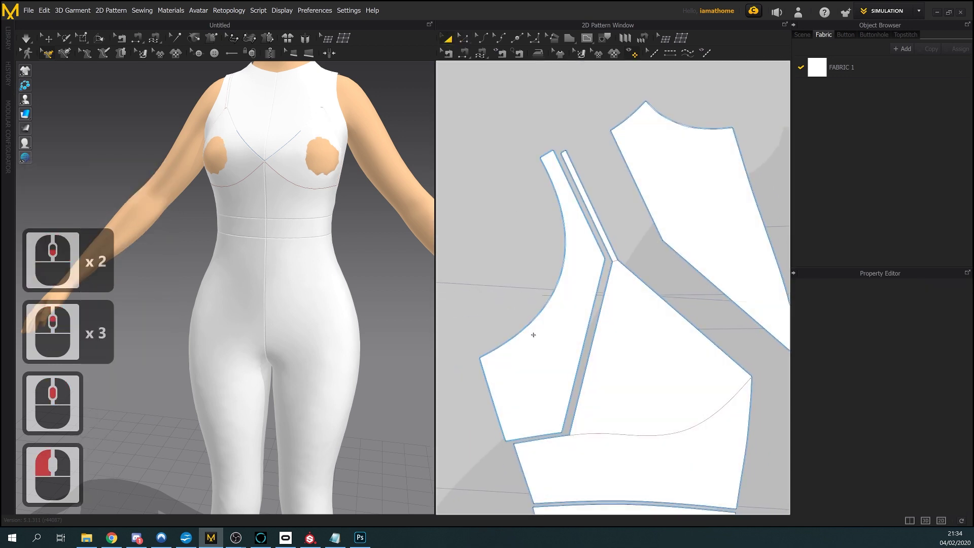
click(531, 334)
scroll(669, 294, down, 5)
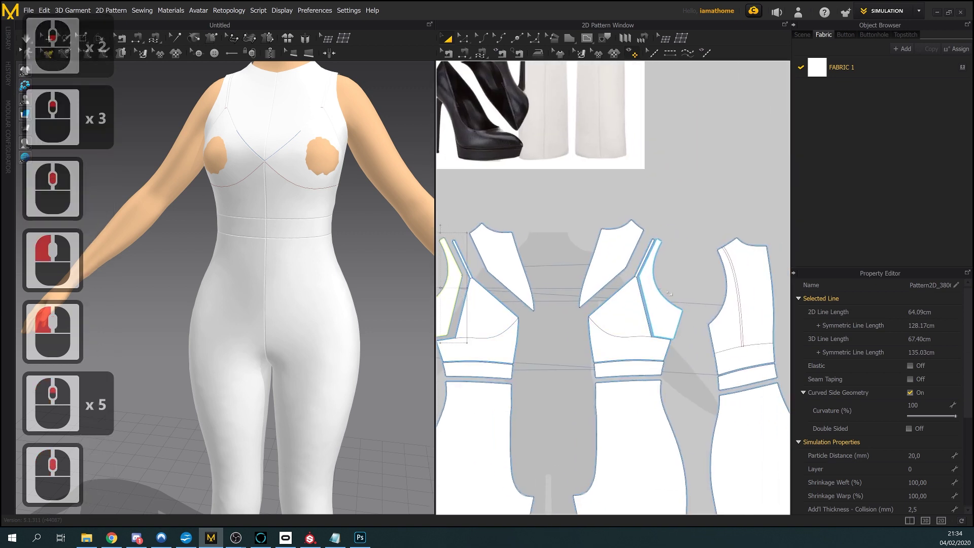
drag(647, 309, 659, 306)
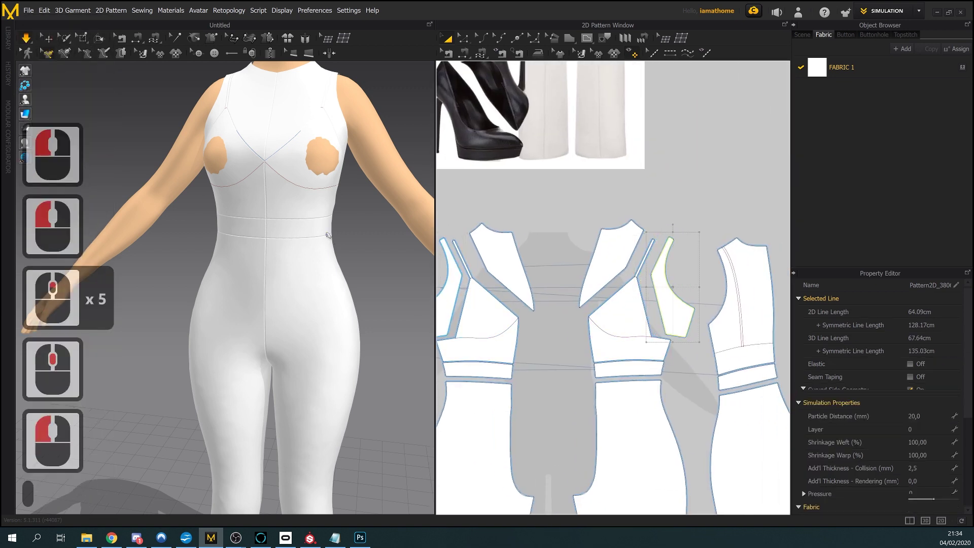
key(space)
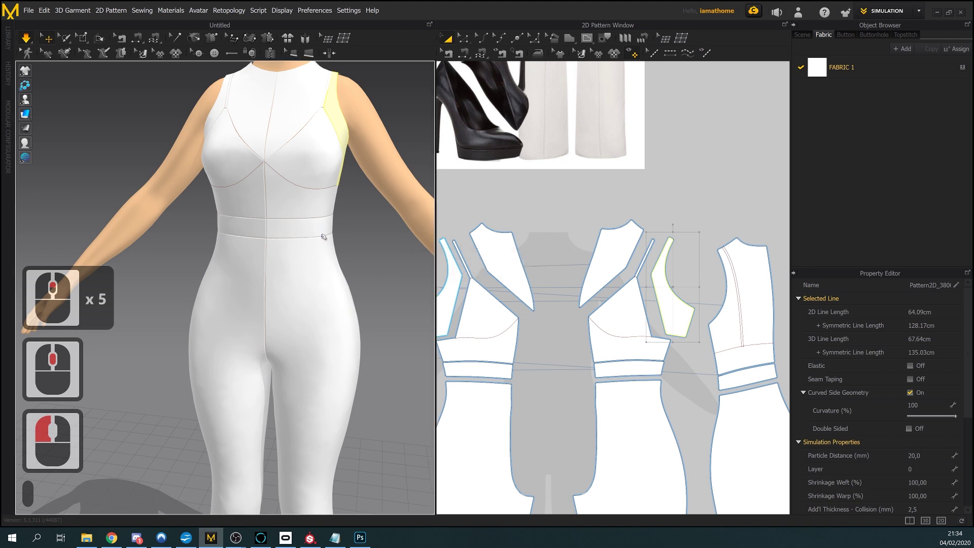
key(space)
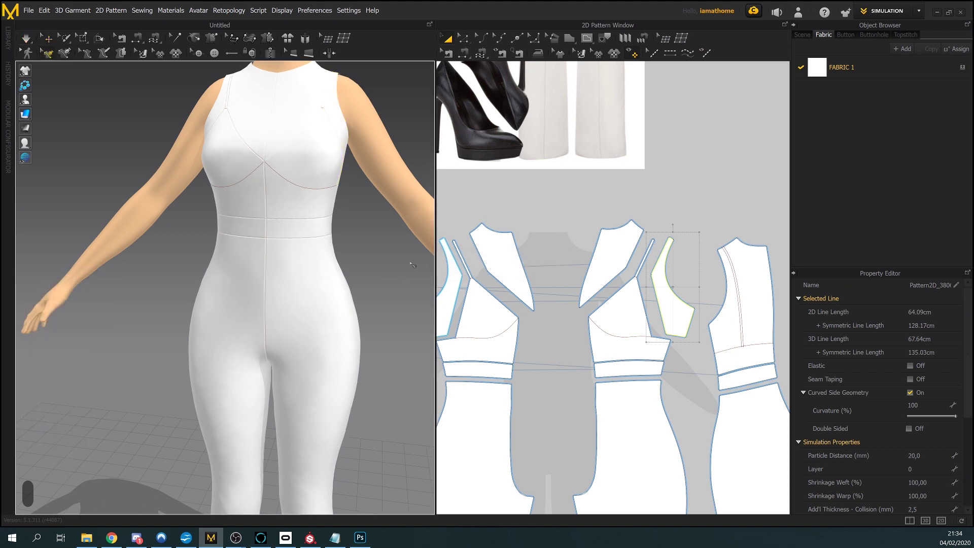
Add points on the back pattern's under-bust line where the two strap lines cross it
right_drag(369, 274, 305, 279)
scroll(720, 331, down, 2)
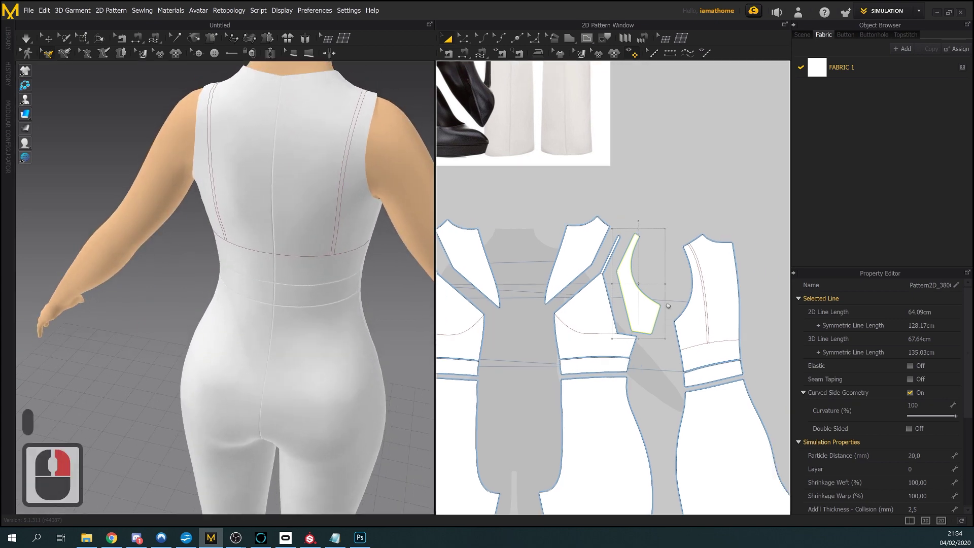
scroll(720, 331, up, 12)
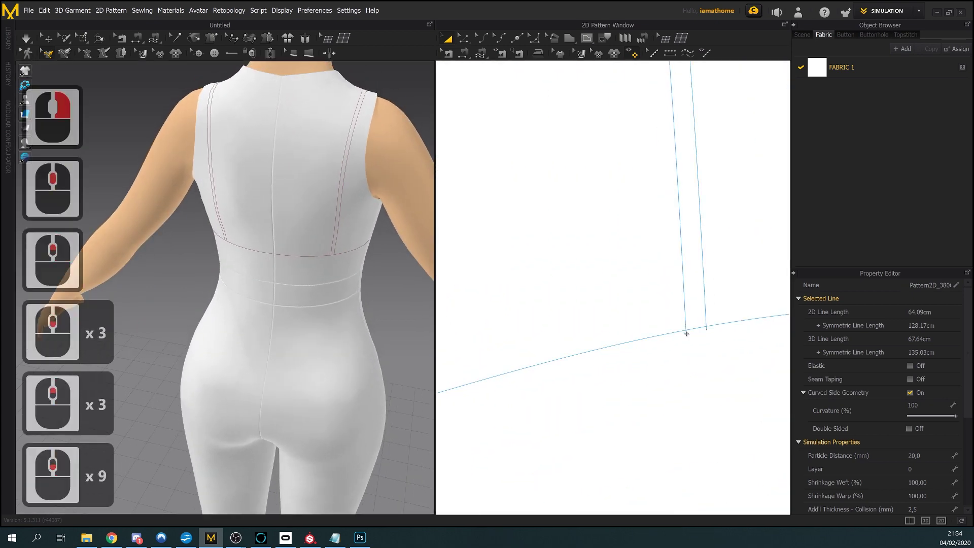
scroll(696, 343, down, 4)
middle_drag(704, 374, 698, 400)
scroll(693, 394, down, 2)
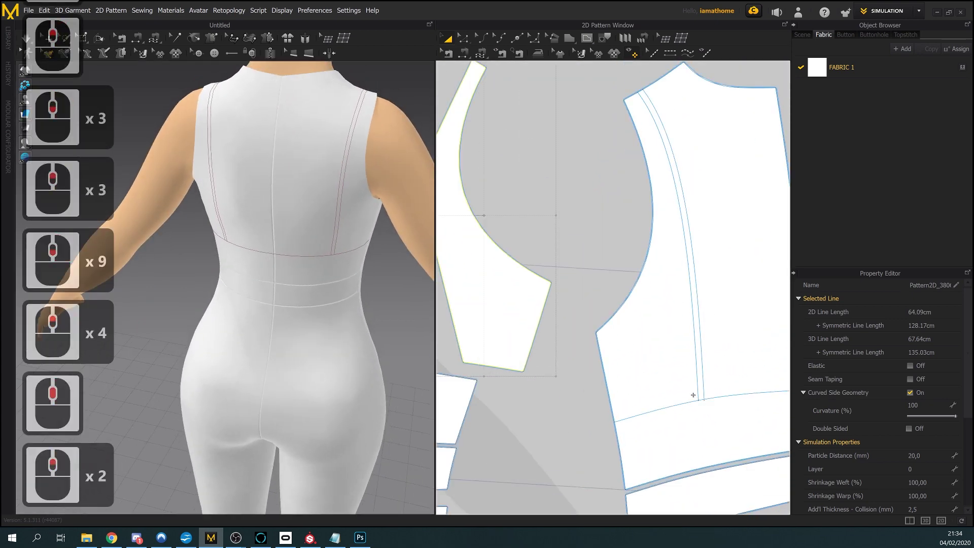
scroll(710, 389, up, 7)
scroll(626, 283, up, 1)
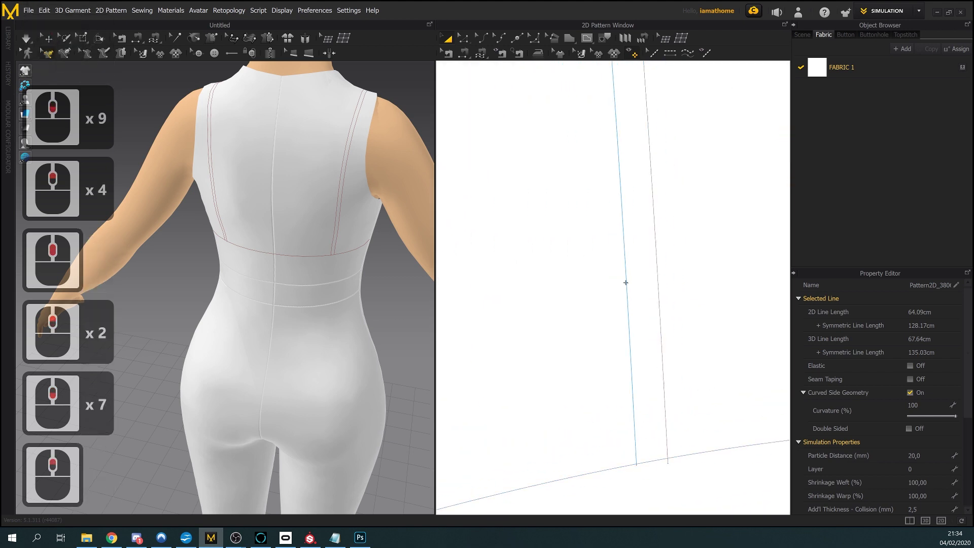
click(463, 38)
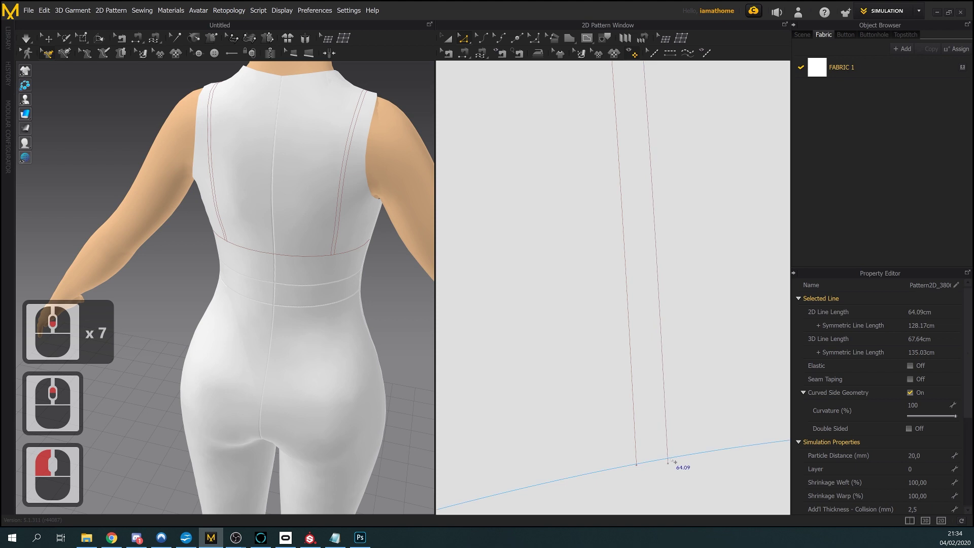
click(673, 461)
right_click(675, 461)
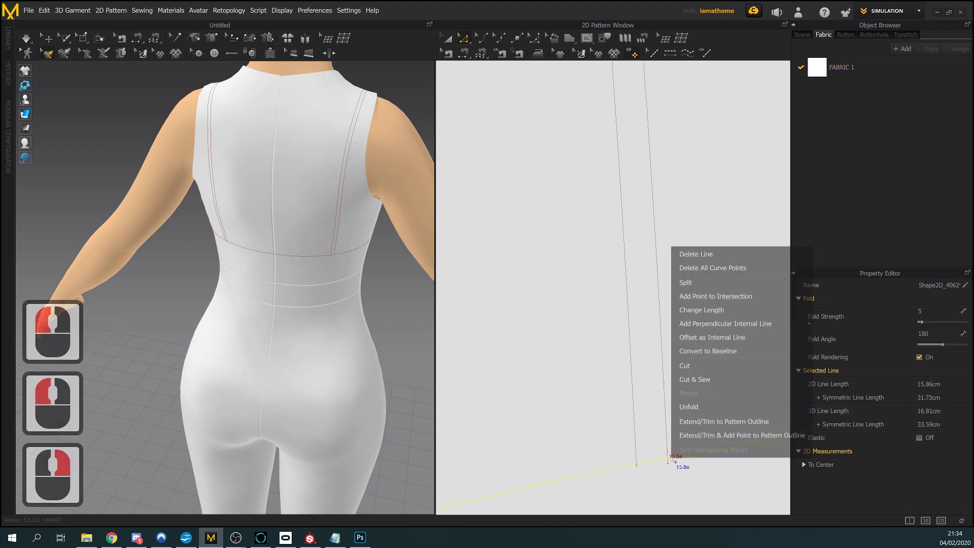
click(702, 297)
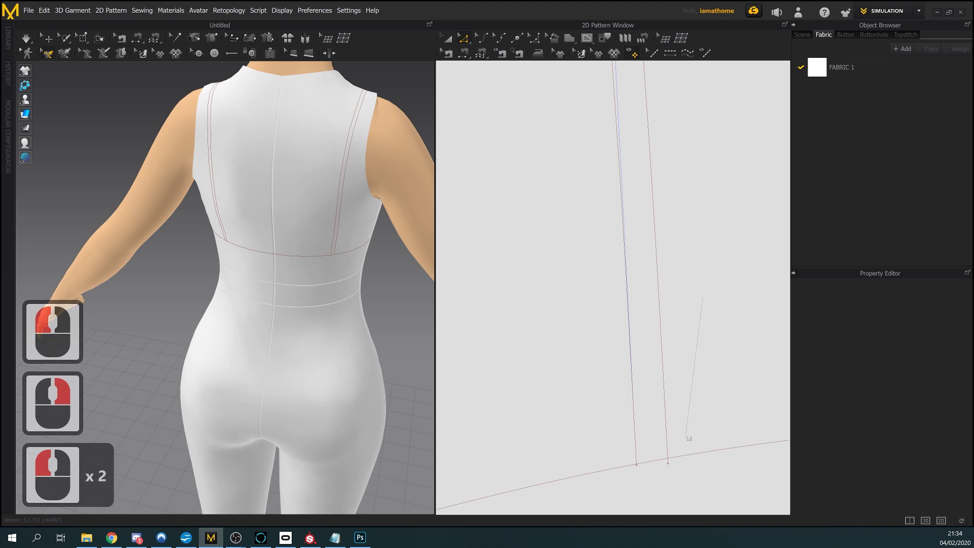
Split the back under-bust line at the strap-line intersections and bring the inner strap line's overhanging lower end onto it
key(Delete)
double_click(687, 458)
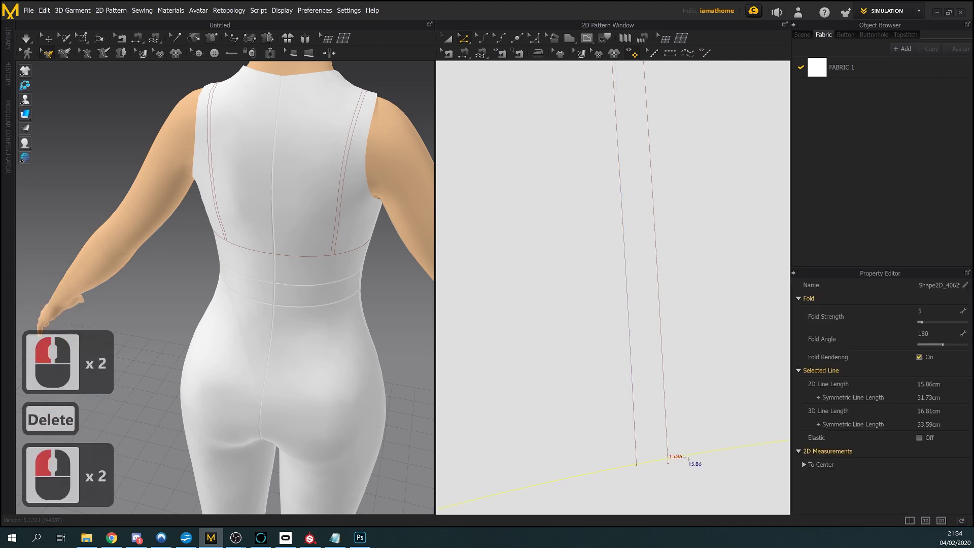
right_click(688, 458)
click(729, 291)
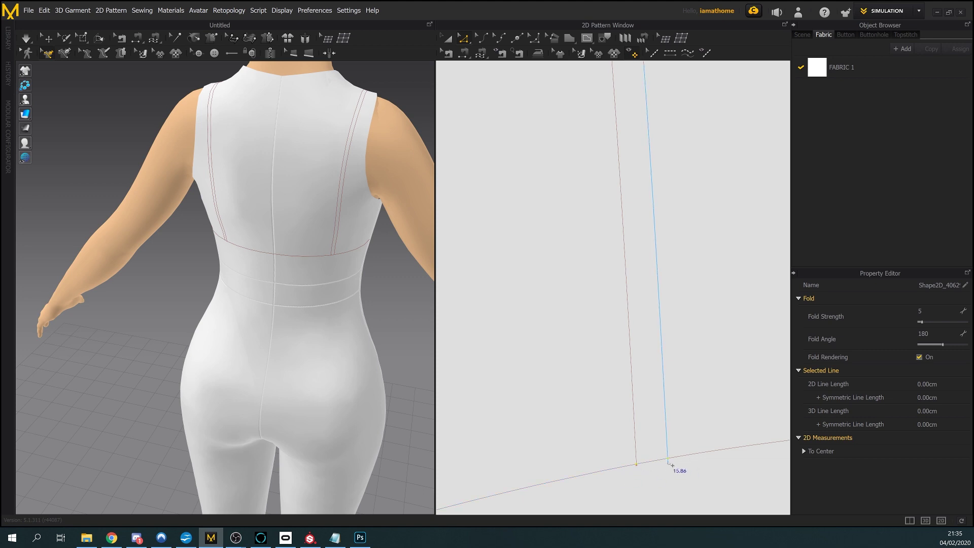
click(672, 462)
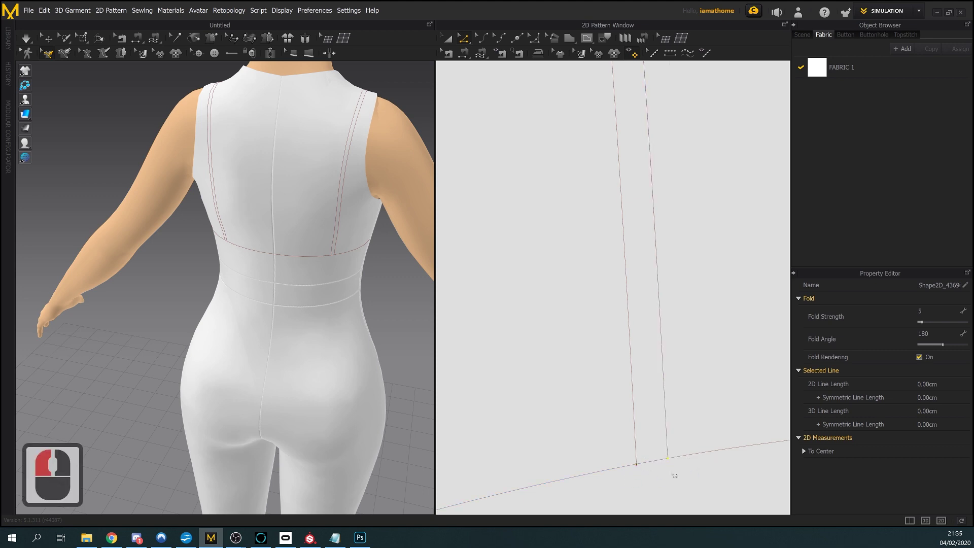
click(674, 475)
Cut & Sew the back pattern along the side under-bust segment and the outer strap line together
scroll(669, 467, down, 13)
scroll(658, 439, up, 5)
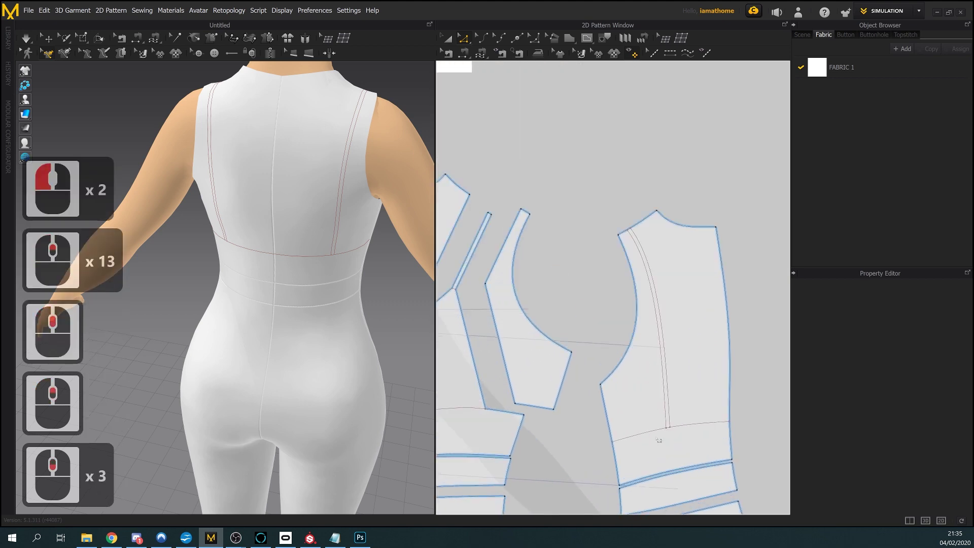
click(656, 433)
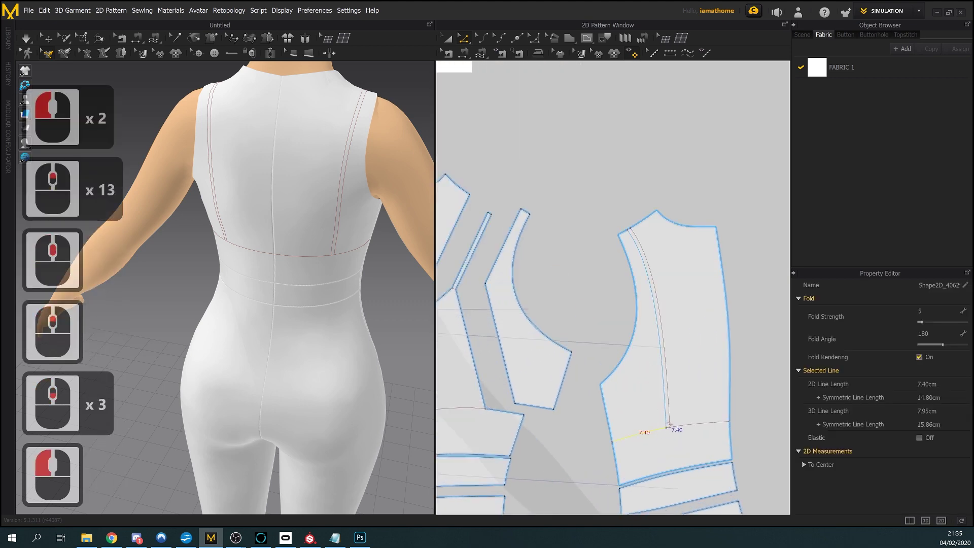
shift+click(668, 422)
right_click(667, 421)
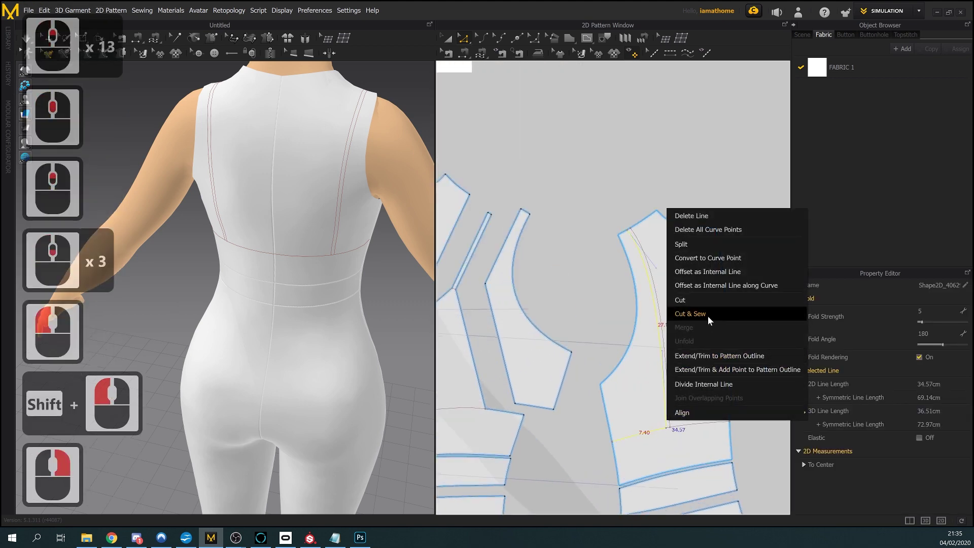
click(709, 314)
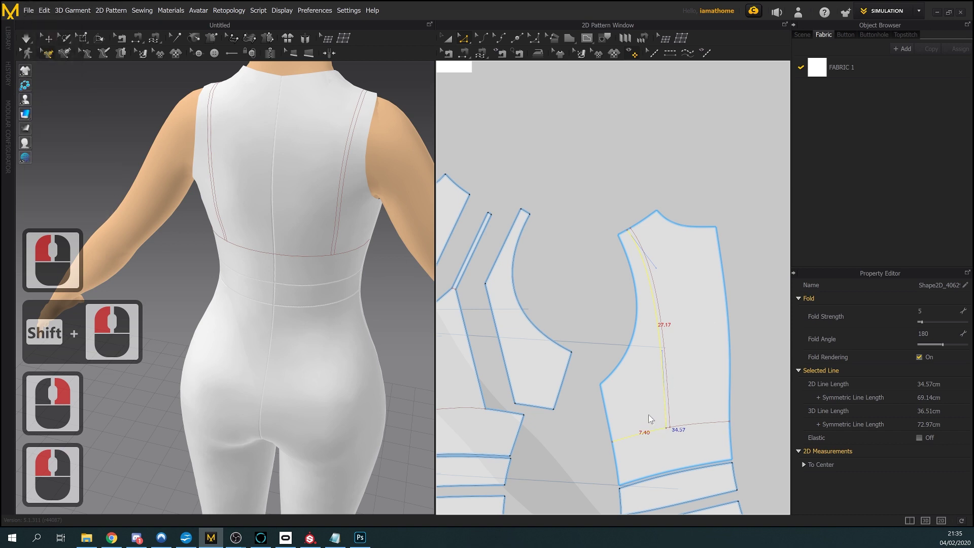
click(648, 415)
Move the cut-off back armhole piece away from the strap in the pattern layout
key(a)
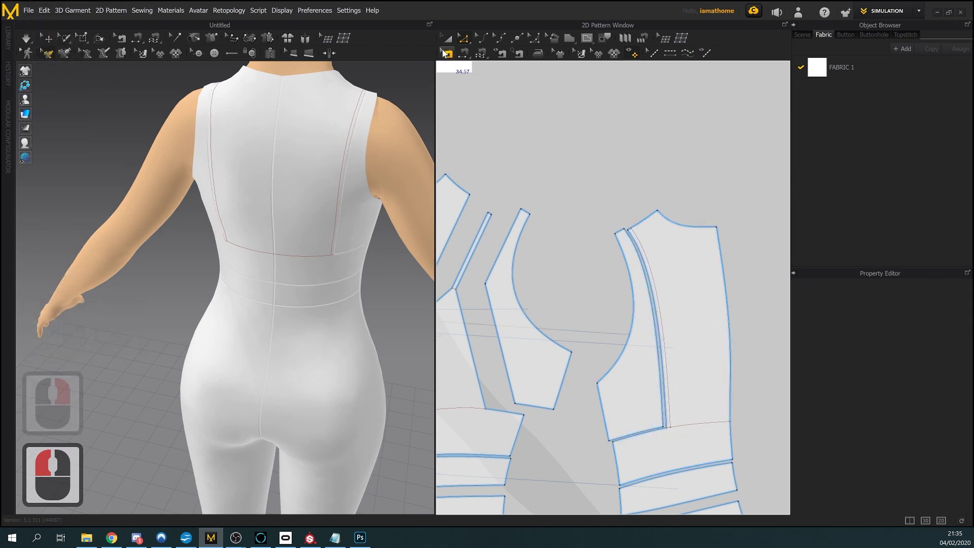
click(477, 76)
drag(642, 365, 625, 356)
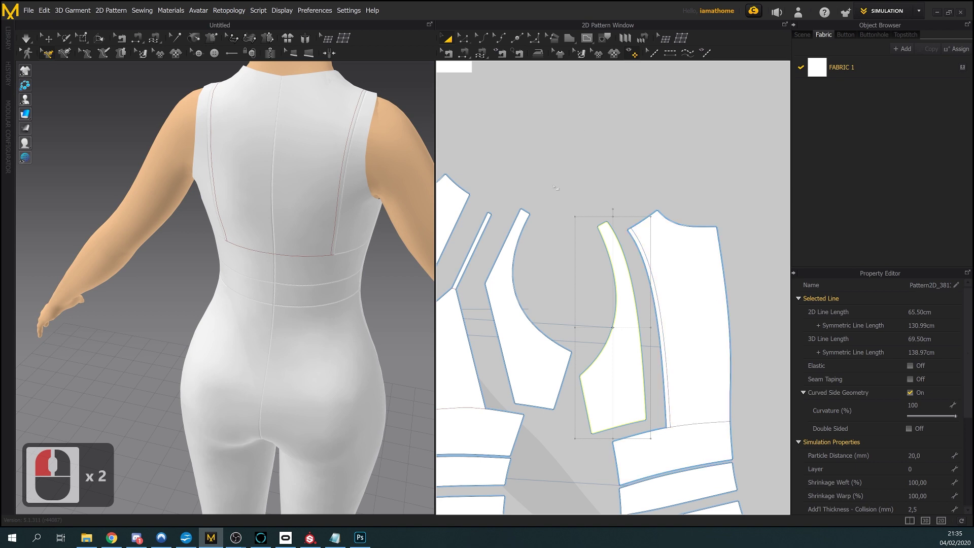
Cut & Sew the back pattern along the center-back under-bust segment and the inner strap line together
click(465, 38)
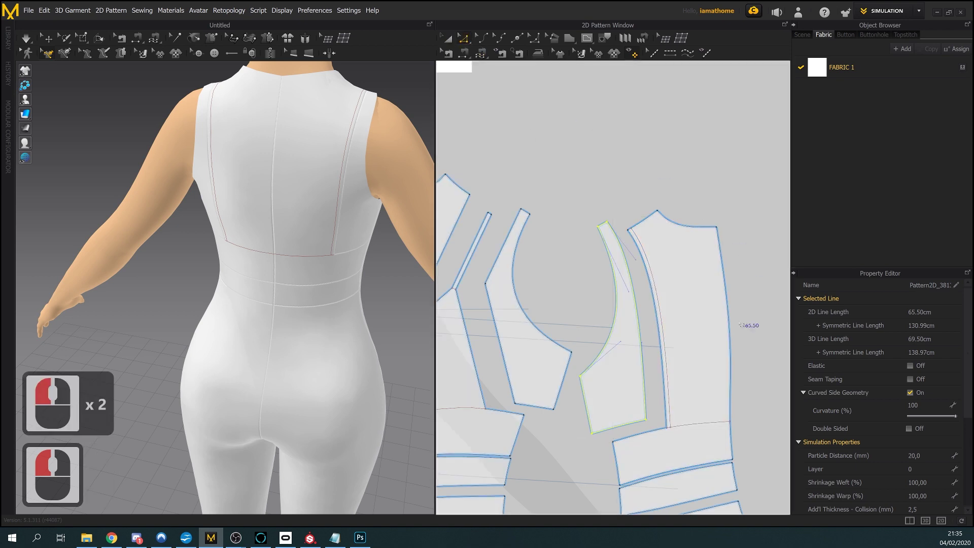
click(695, 427)
shift+click(665, 386)
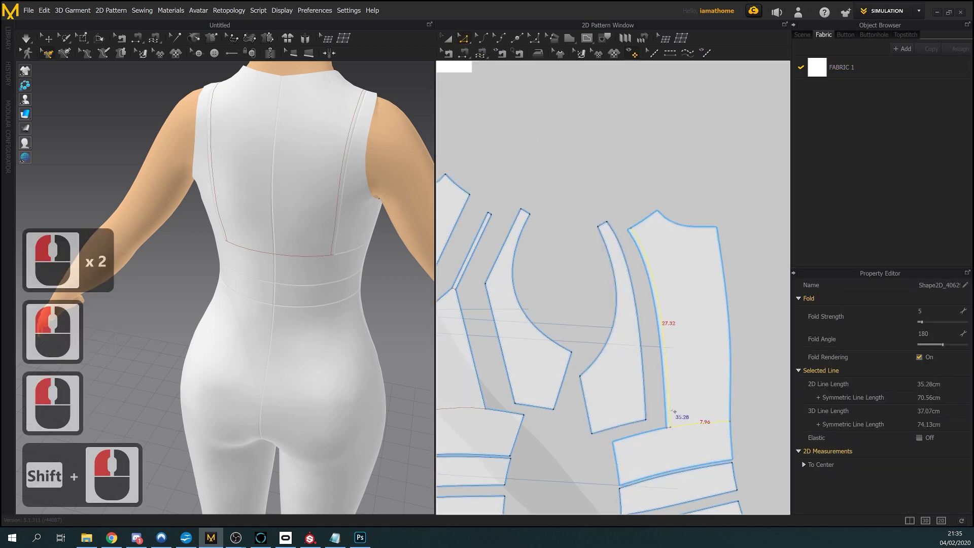
right_click(670, 210)
click(719, 301)
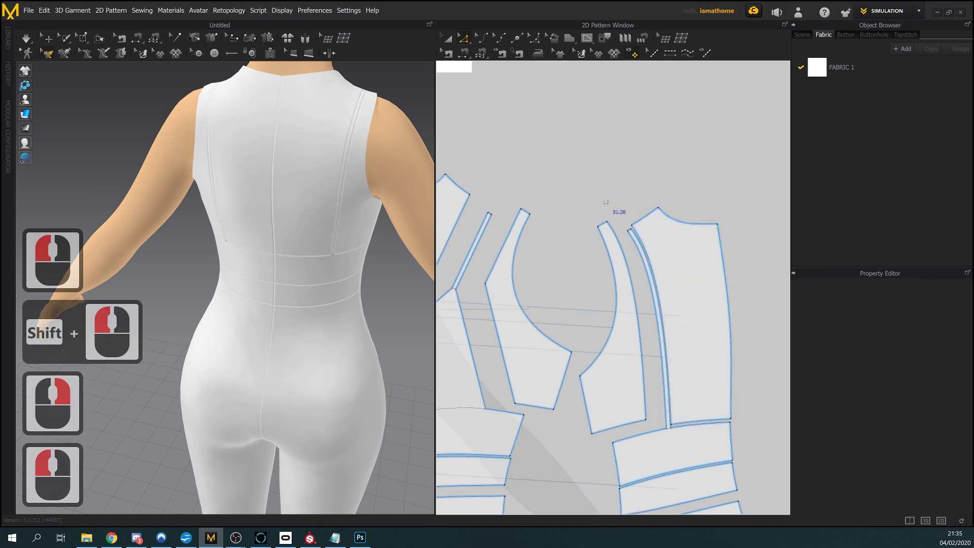
Move the cut-off upper center-back piece and the mirrored back armhole piece away from the narrow straps in the pattern layout
click(447, 38)
click(693, 326)
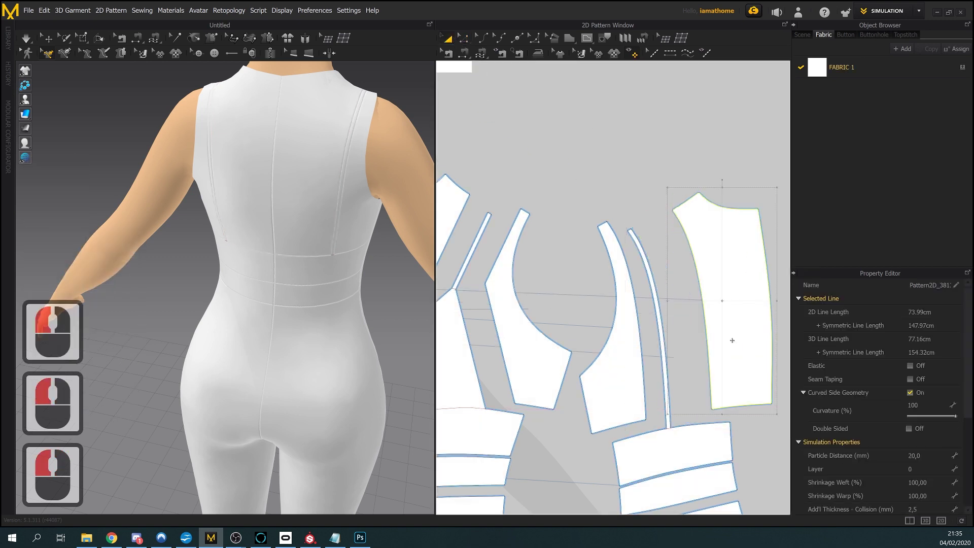
scroll(715, 404, down, 4)
middle_click(715, 404)
scroll(716, 404, down, 2)
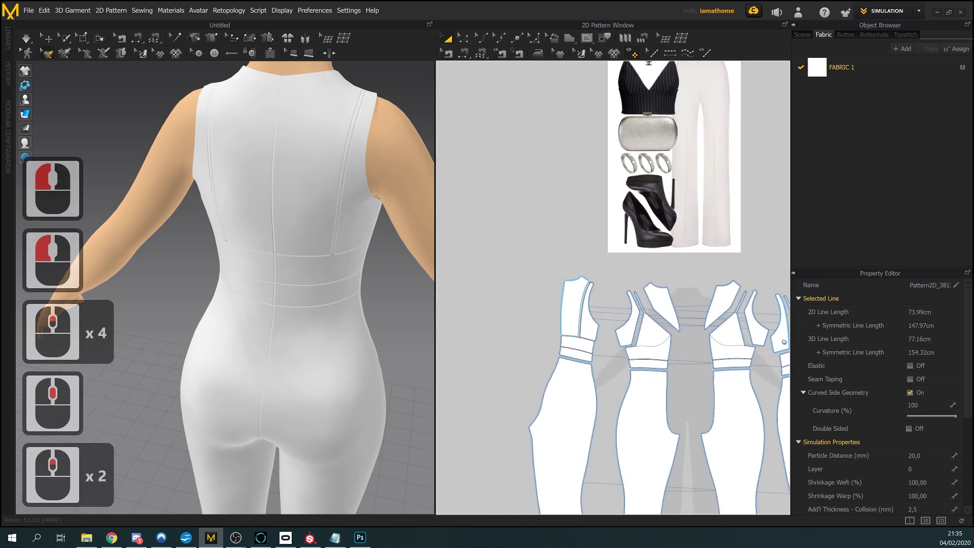
middle_drag(659, 380, 560, 348)
scroll(560, 348, up, 2)
scroll(560, 347, up, 1)
drag(606, 311, 636, 323)
click(605, 381)
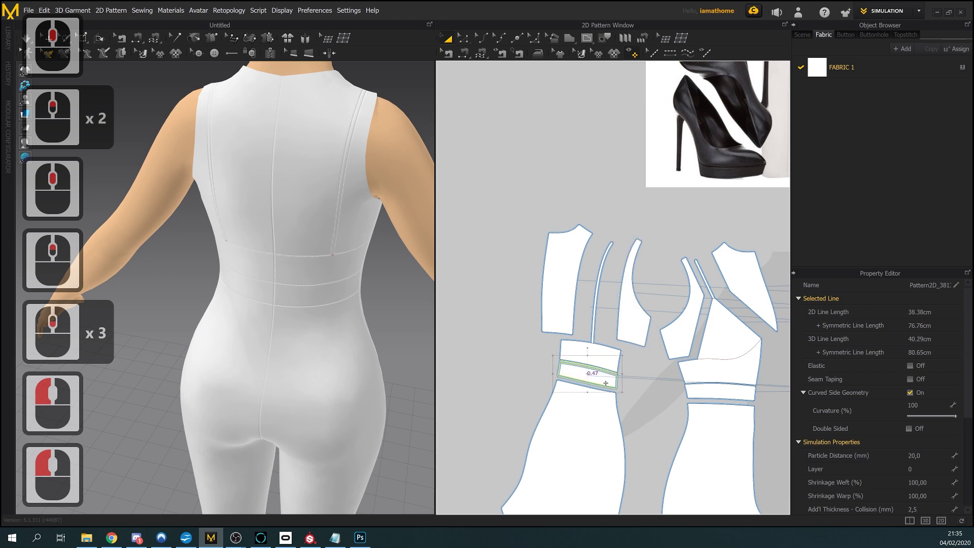
click(719, 395)
scroll(593, 412, down, 3)
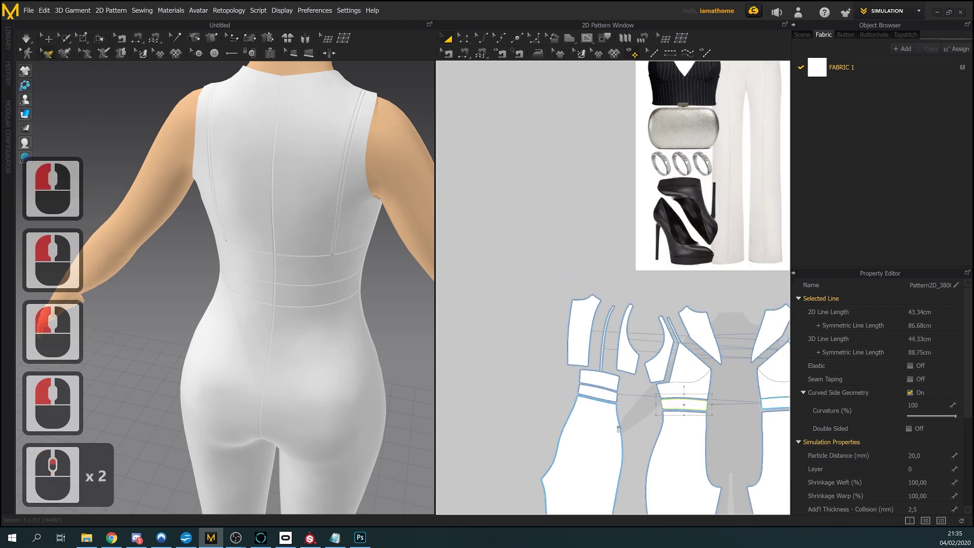
scroll(620, 388, up, 3)
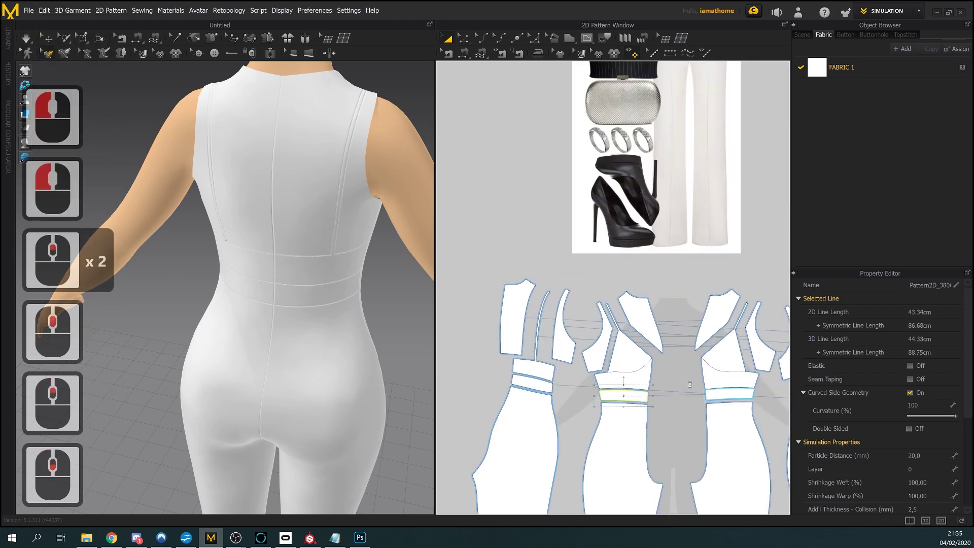
click(583, 379)
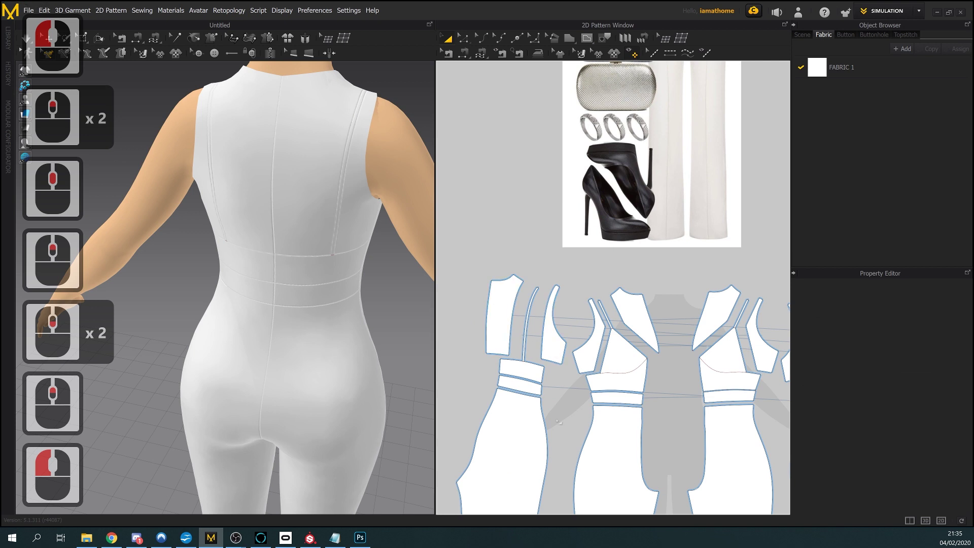
Assign a newly added fabric to all cut-off neckline, armhole and center-back pieces on both sides, leaving out the cups and straps
click(509, 309)
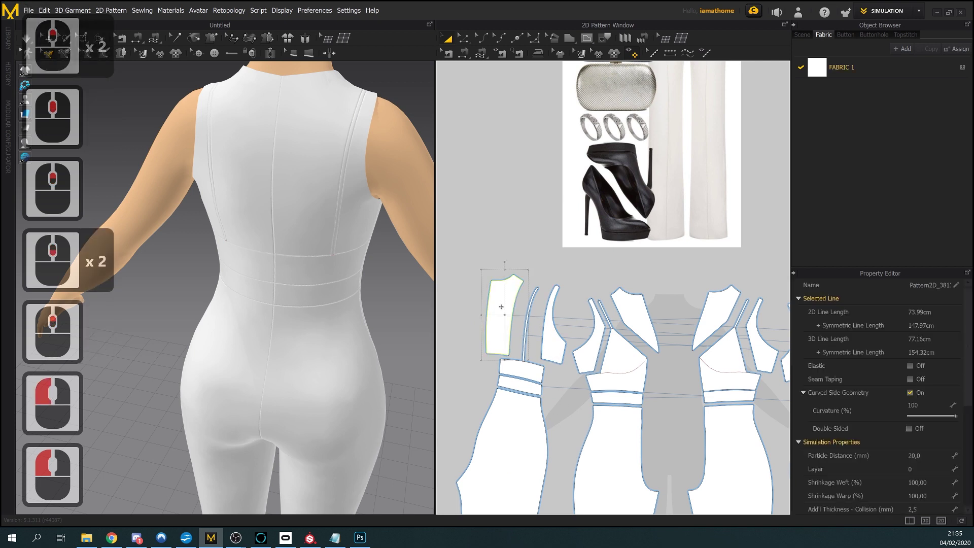
shift+click(551, 344)
shift+click(589, 357)
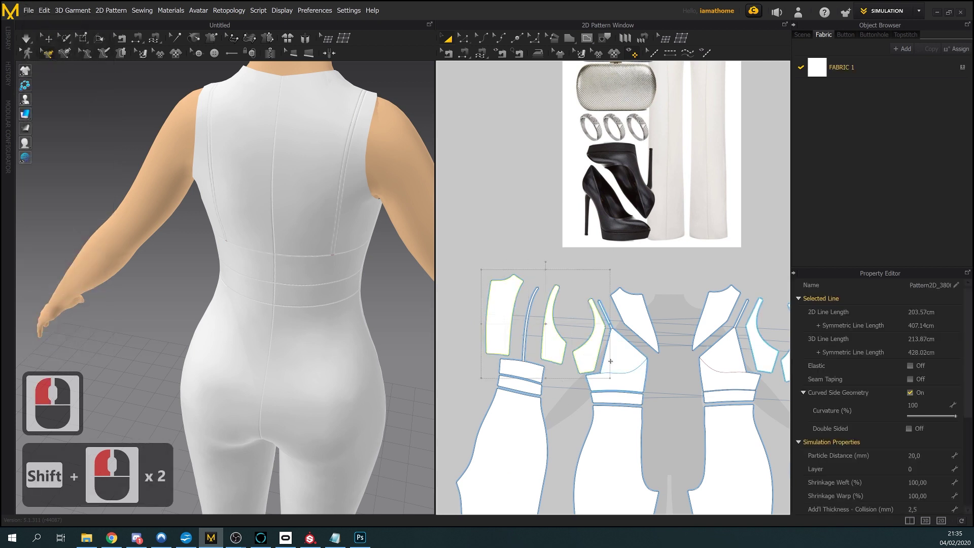
shift+click(641, 328)
middle_drag(719, 317, 636, 313)
shift+click(684, 350)
shift+click(715, 345)
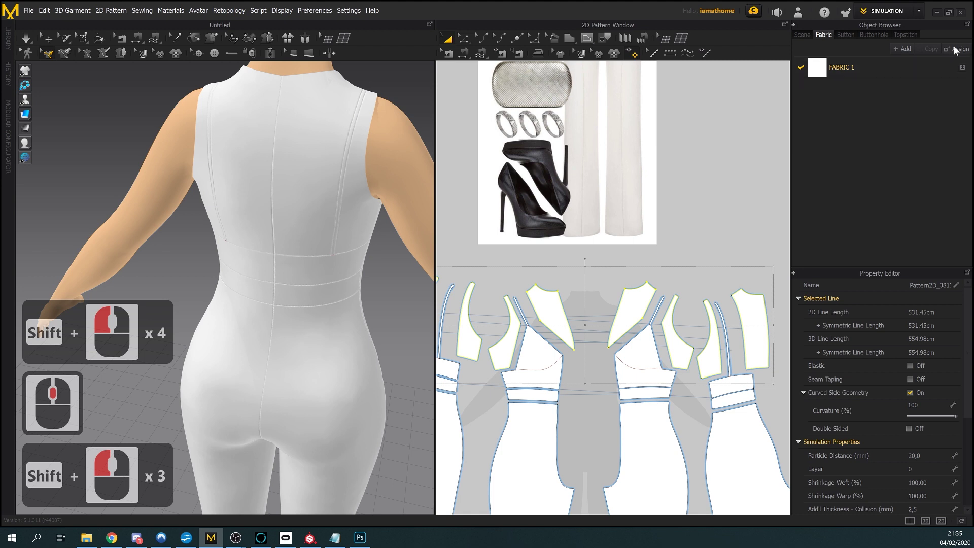
click(903, 49)
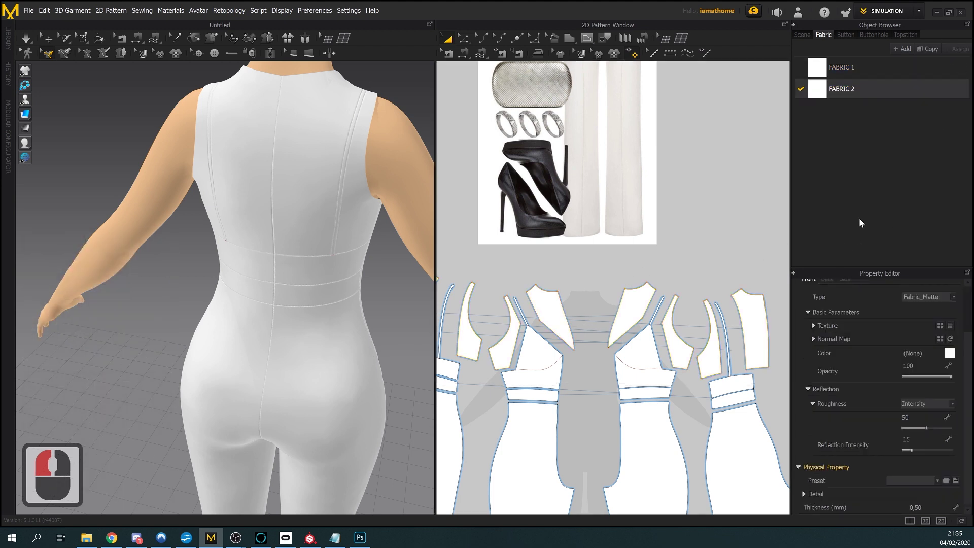
Set the new fabric's opacity to 0 and simulate the garment, checking it from the front
drag(951, 377, 855, 378)
right_drag(367, 399, 268, 336)
scroll(268, 337, up, 3)
middle_drag(268, 336, 287, 355)
right_drag(287, 355, 305, 354)
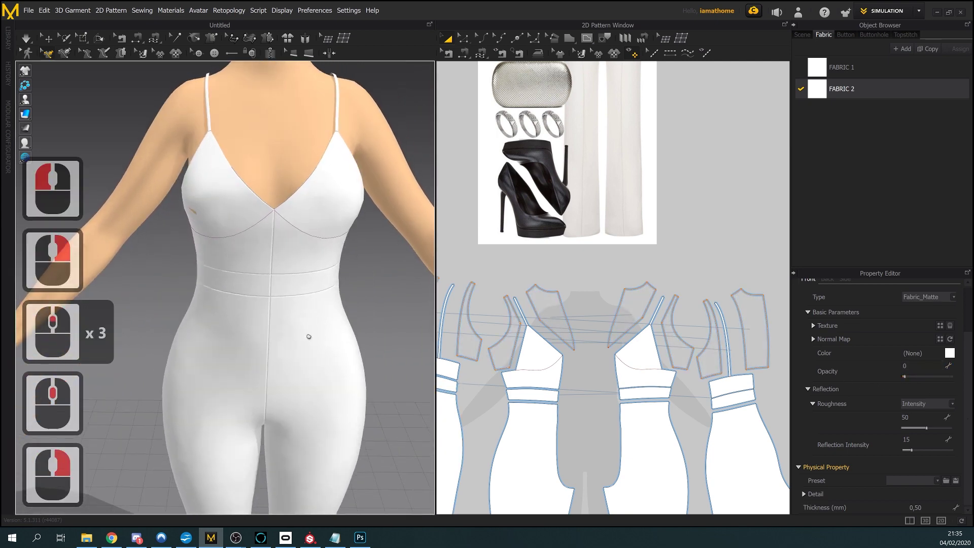
middle_drag(304, 354, 309, 351)
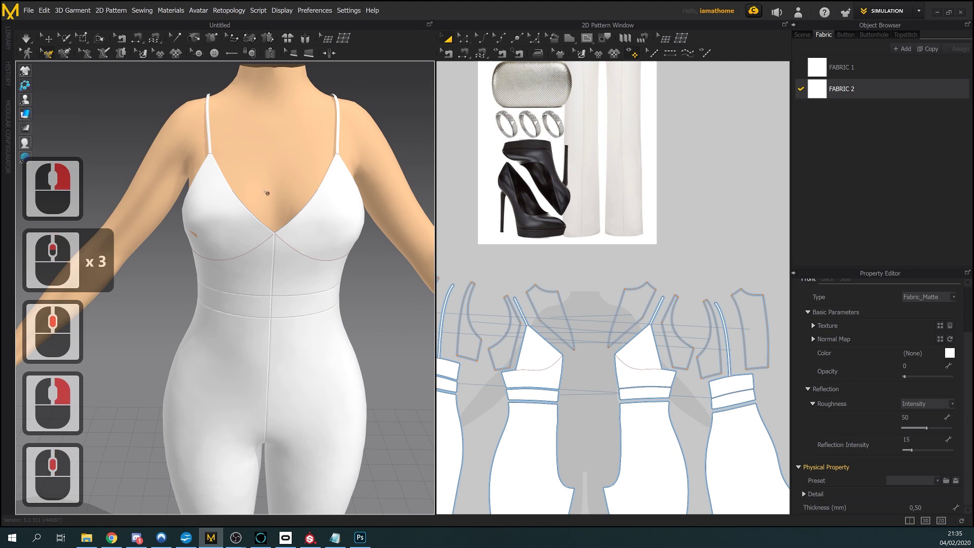
click(275, 268)
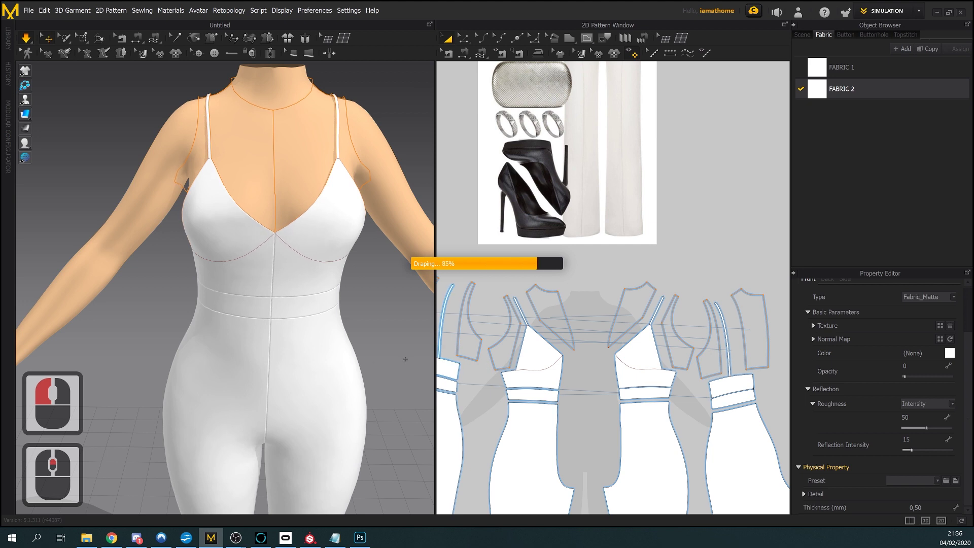
Assign FABRIC 2 to the four waistband pieces between the camisole and the trousers, front and back on both sides
middle_drag(450, 390, 549, 355)
click(532, 348)
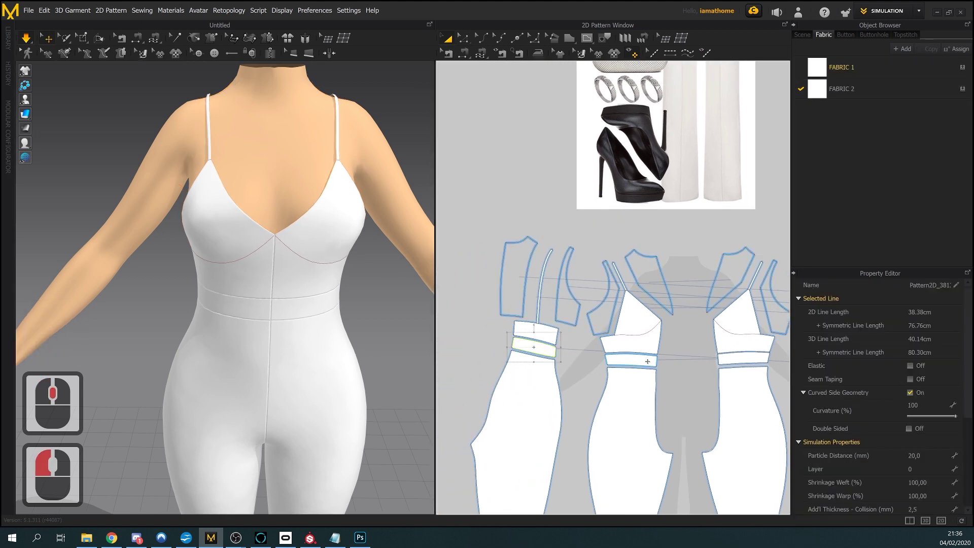
shift+click(647, 362)
shift+click(748, 361)
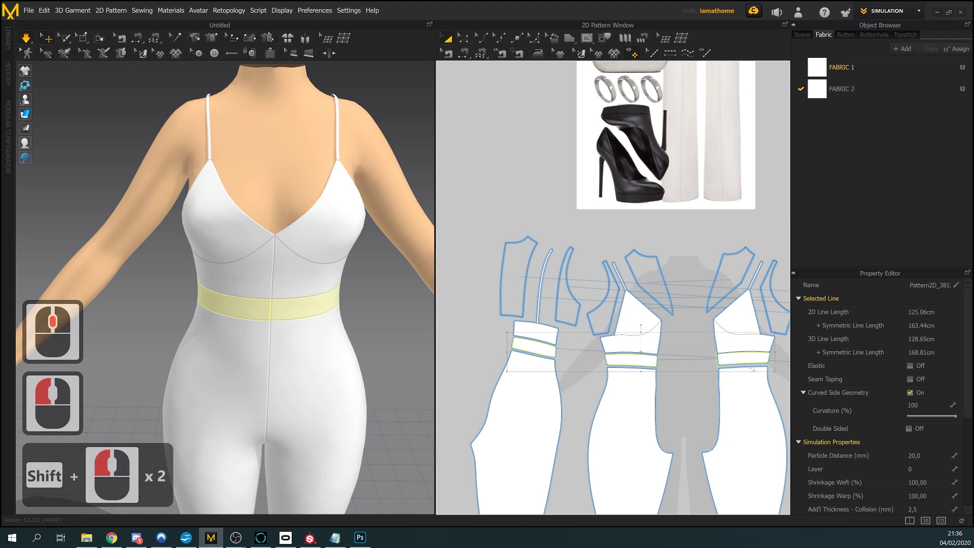
middle_drag(749, 366, 609, 359)
shift+click(699, 361)
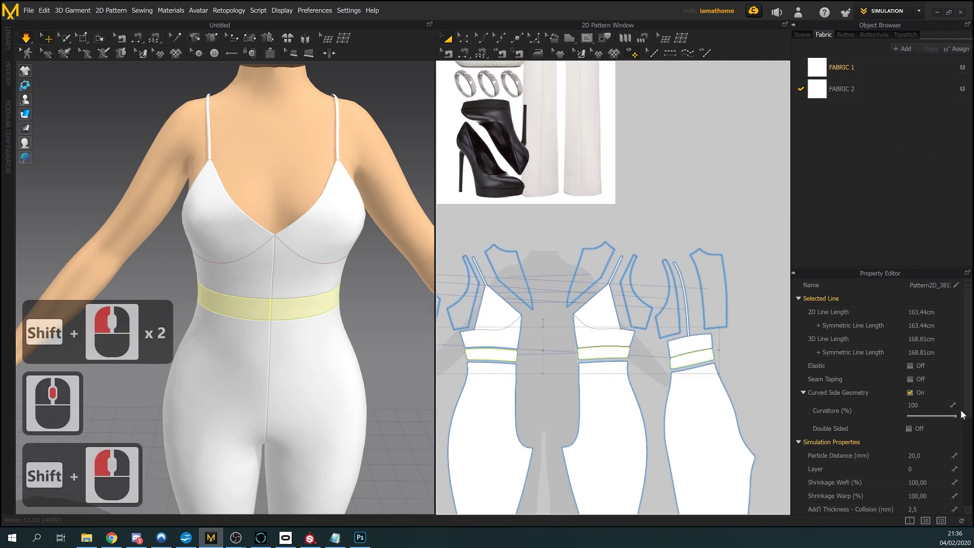
scroll(944, 406, down, 3)
double_click(926, 488)
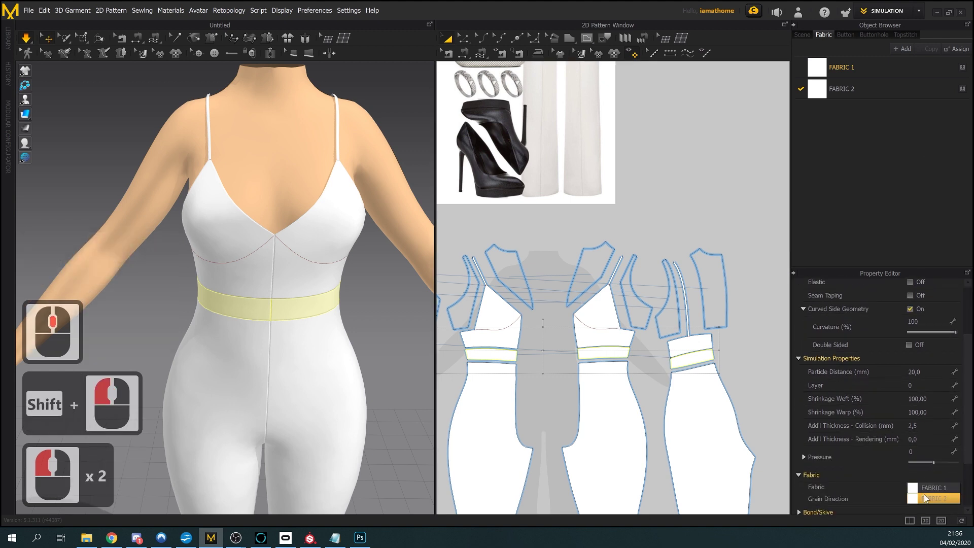
click(924, 498)
click(312, 358)
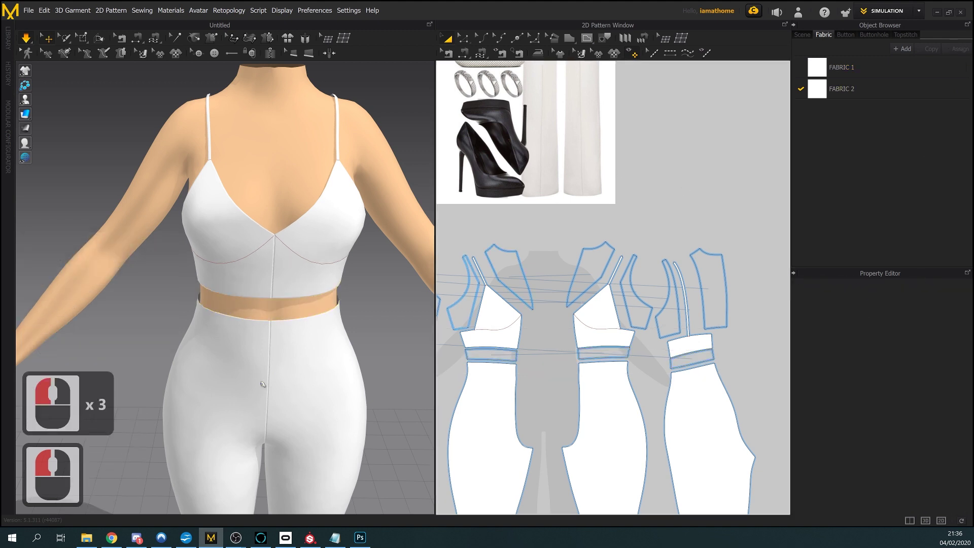
Examine the camisole on the avatar and compare its cup seams and strap joints with the black top in the reference image
scroll(246, 389, down, 2)
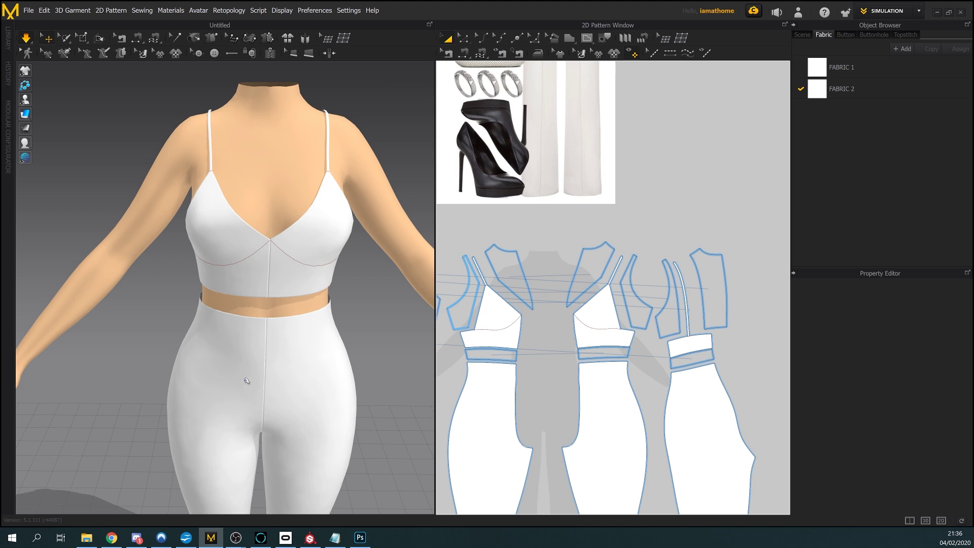
right_drag(311, 349, 317, 272)
right_drag(332, 229, 303, 244)
scroll(305, 261, up, 2)
scroll(320, 282, down, 2)
mouse_move(324, 285)
right_down()
mouse_move(324, 265)
mouse_move(385, 284)
mouse_move(416, 269)
mouse_move(405, 261)
mouse_move(268, 280)
mouse_move(326, 281)
mouse_move(335, 296)
right_up()
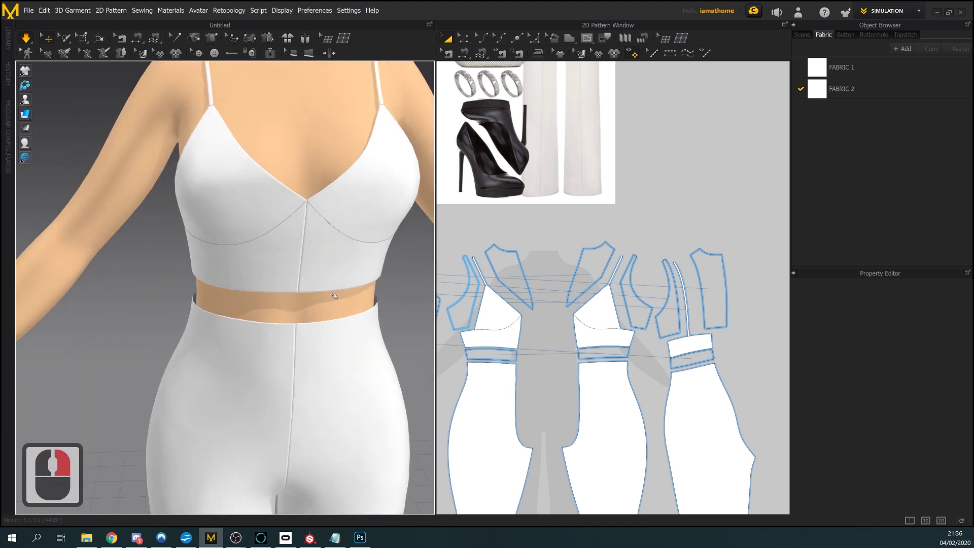
scroll(554, 329, down, 6)
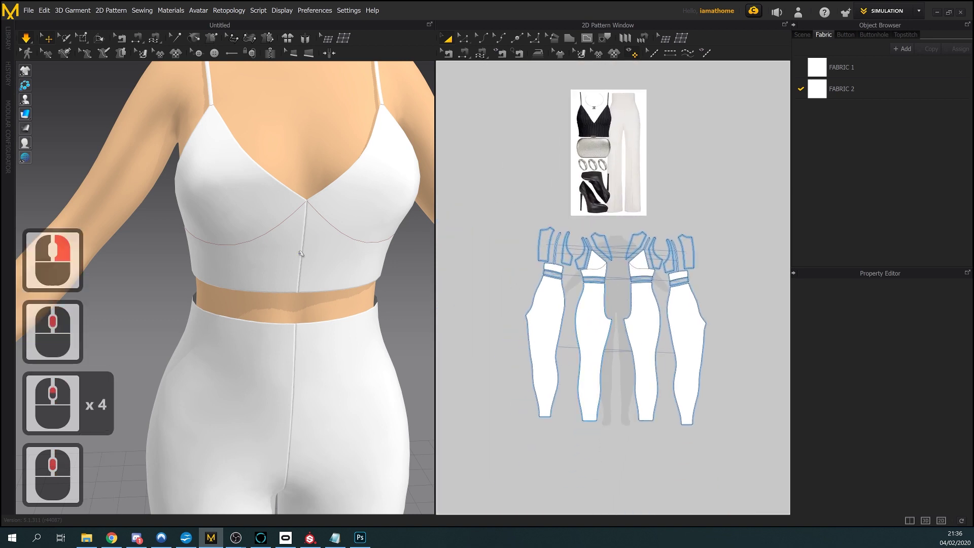
right_drag(301, 253, 284, 255)
scroll(284, 254, up, 1)
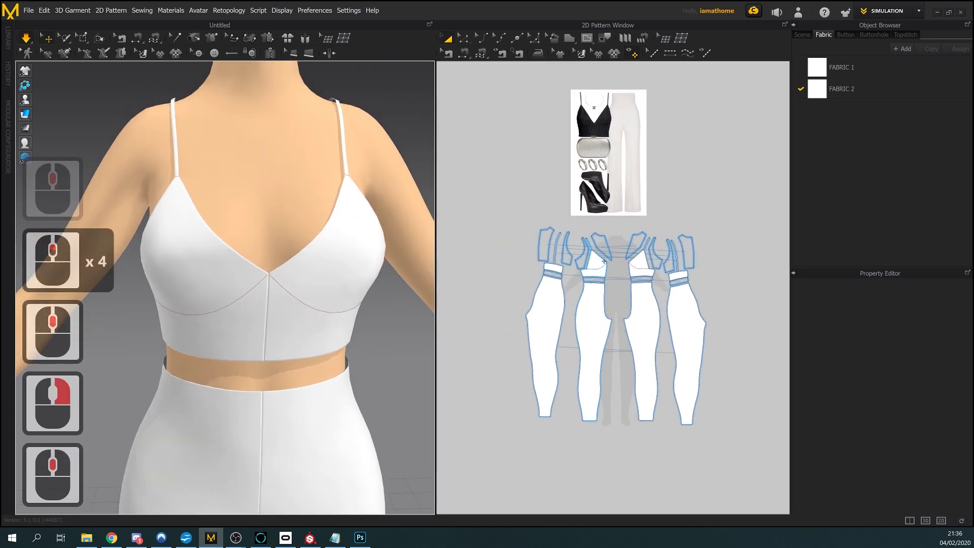
scroll(592, 216, up, 7)
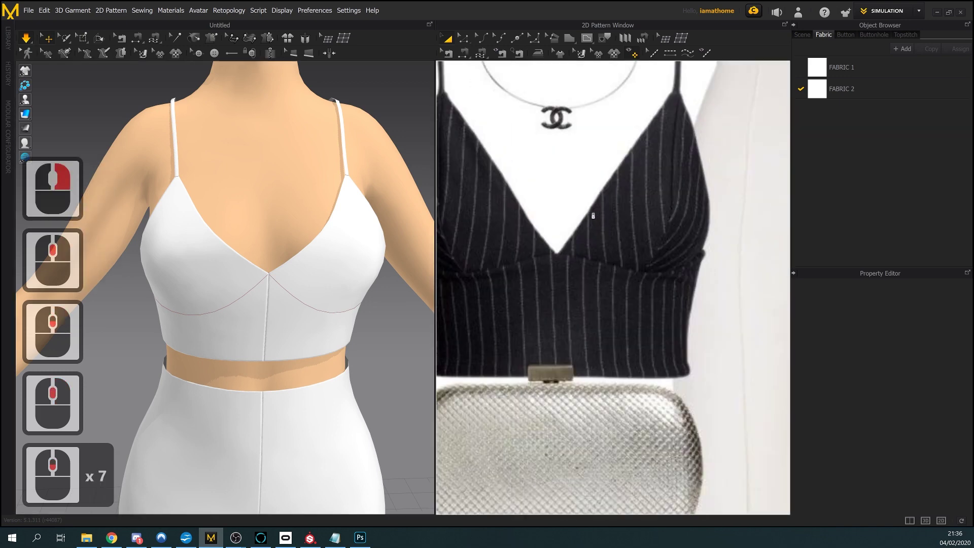
middle_drag(593, 216, 708, 276)
scroll(681, 229, up, 2)
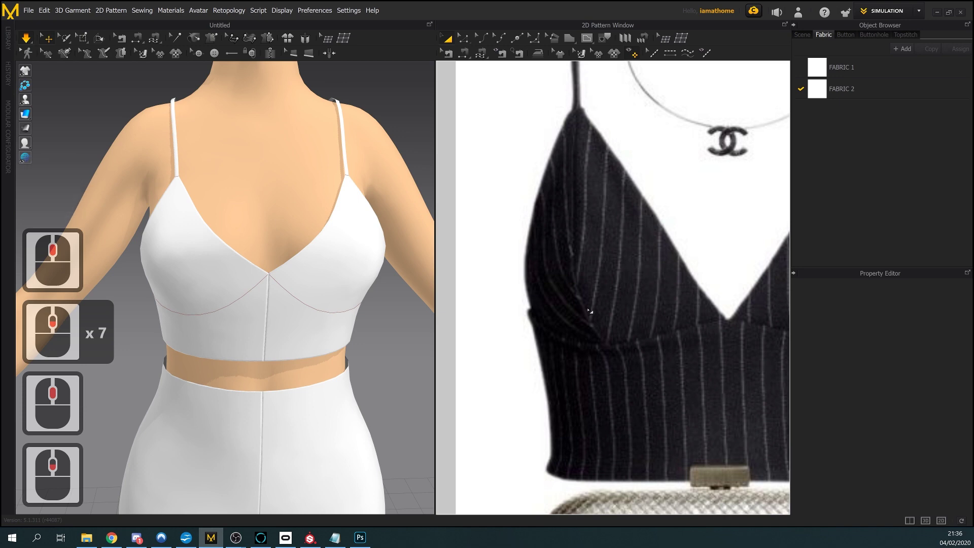
scroll(152, 289, down, 3)
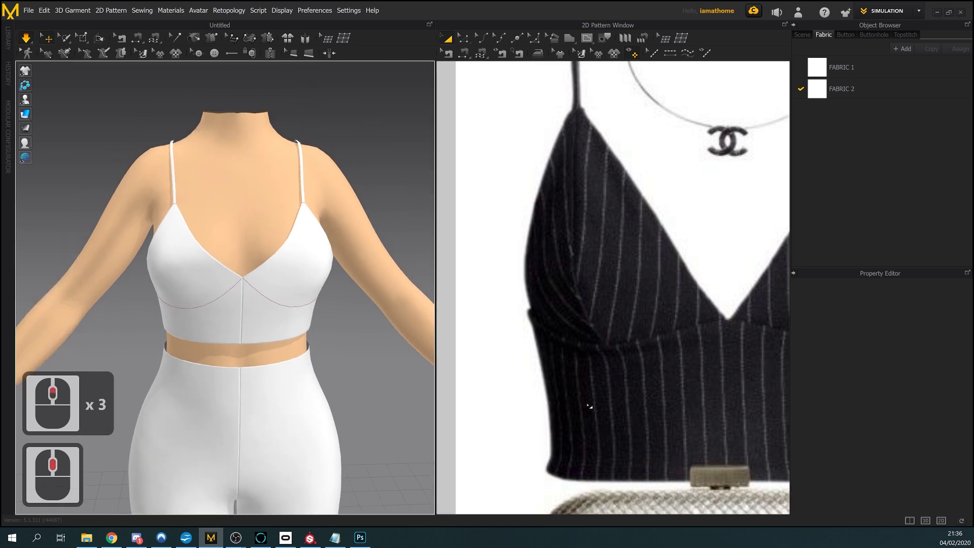
scroll(505, 386, down, 9)
scroll(558, 305, down, 1)
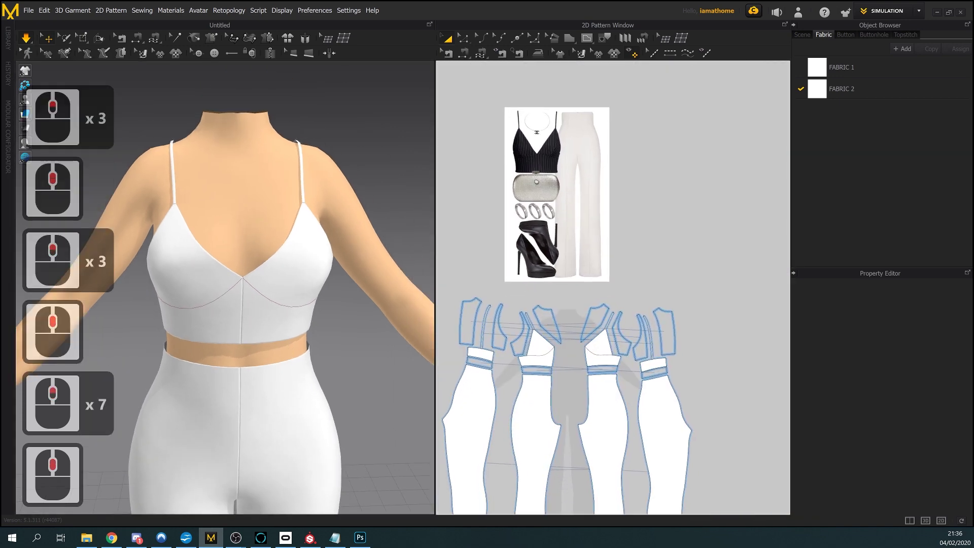
Cut & Sew the front pattern along the short internal line where the narrow strap meets the cup's peak
scroll(553, 234, up, 2)
click(587, 38)
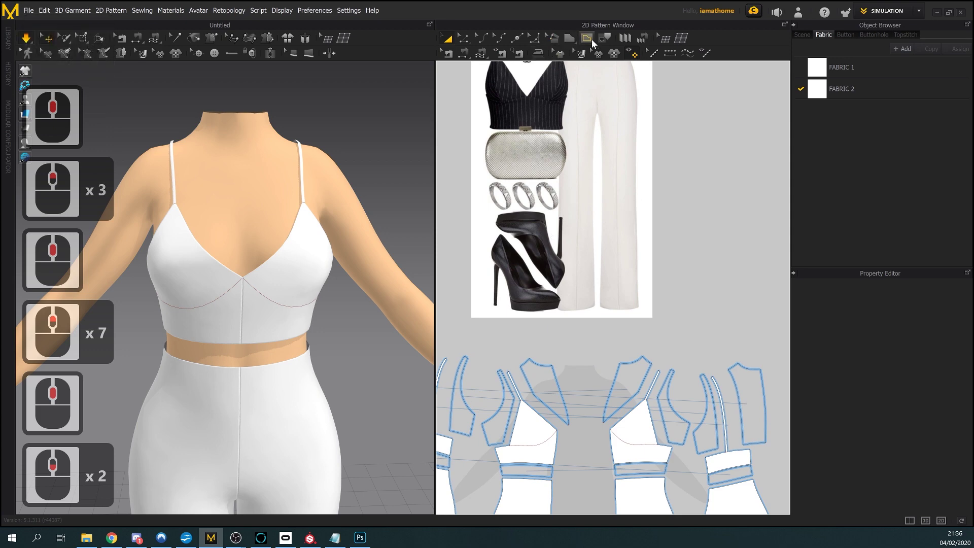
scroll(604, 422, up, 2)
middle_drag(604, 422, 649, 307)
scroll(649, 308, up, 2)
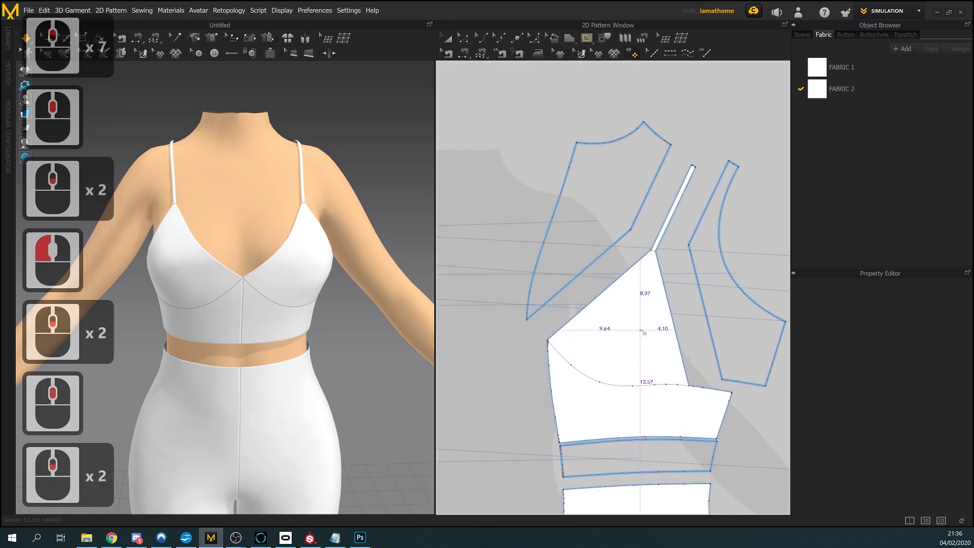
click(470, 43)
scroll(634, 250, up, 6)
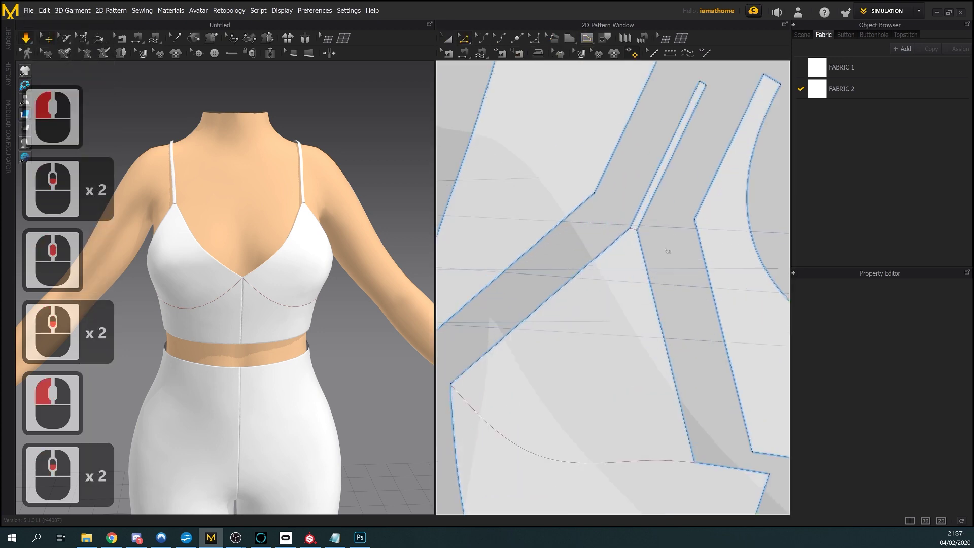
click(634, 249)
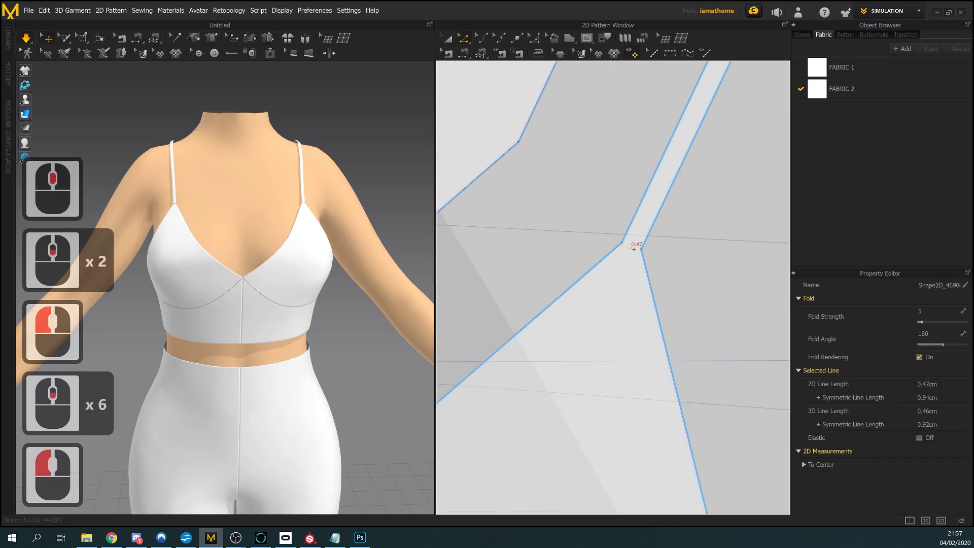
right_click(631, 247)
click(654, 350)
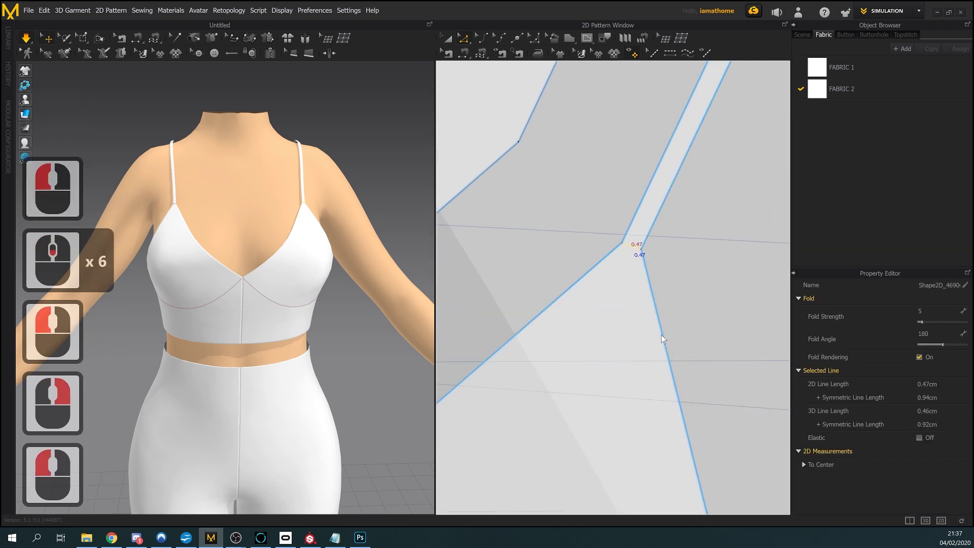
Cut & Sew the back pattern along the short internal line where the narrow strap meets the back bodice
scroll(657, 330, down, 6)
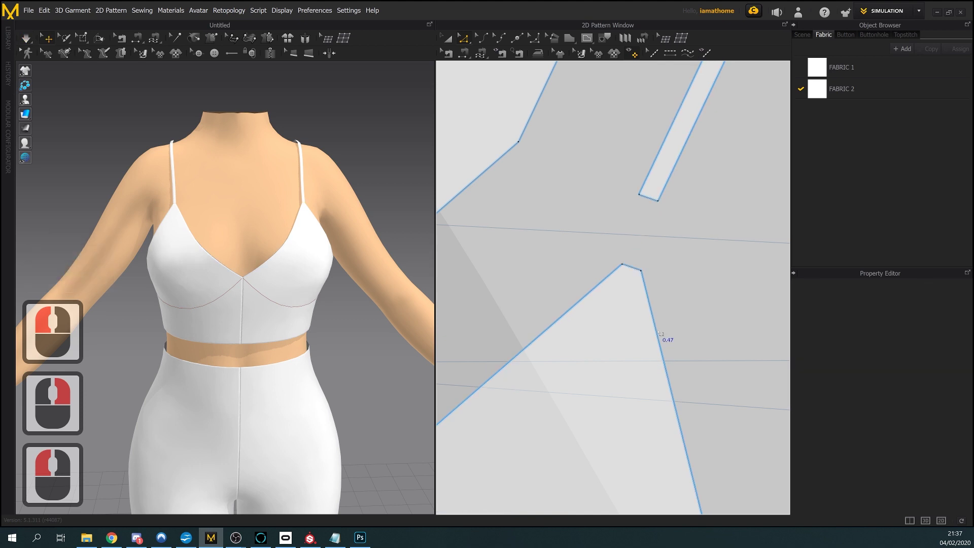
scroll(659, 333, down, 12)
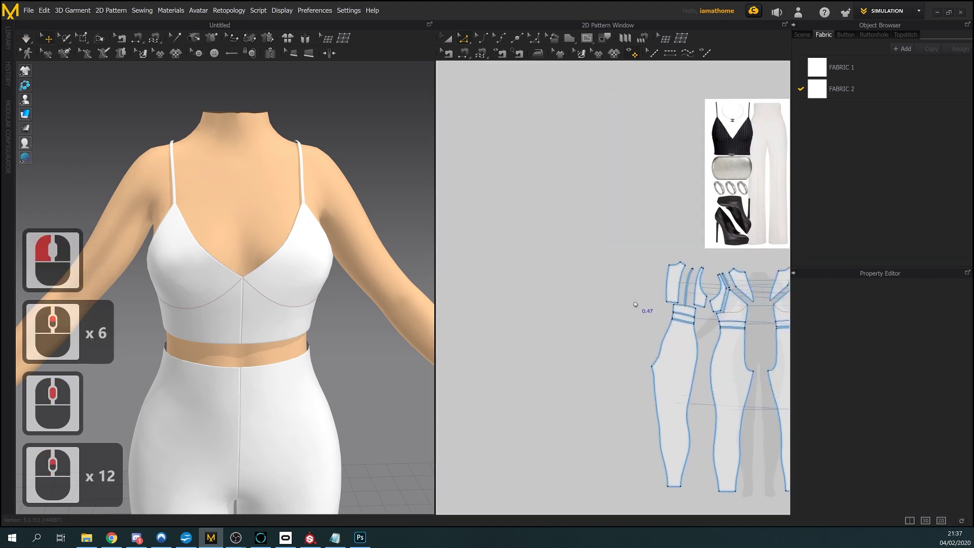
scroll(699, 304, up, 12)
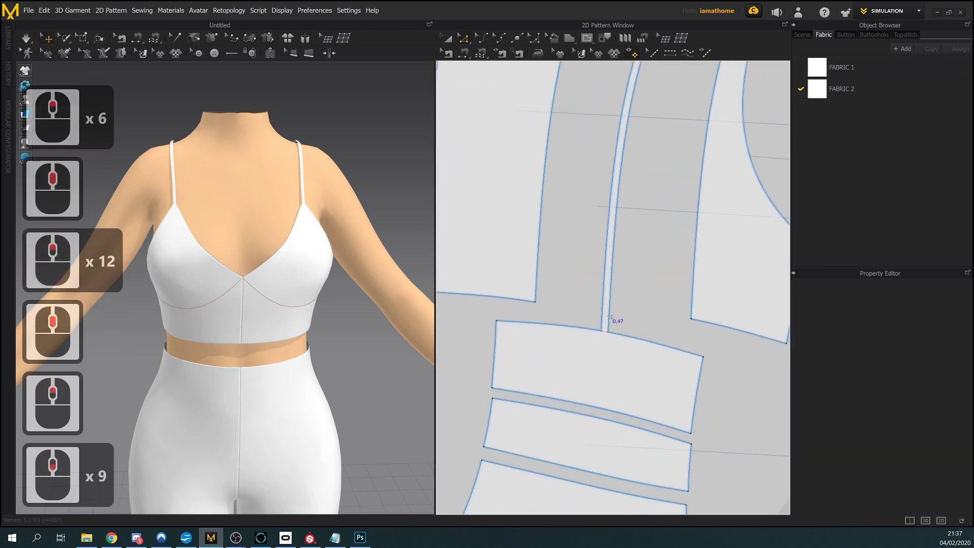
scroll(611, 341, up, 5)
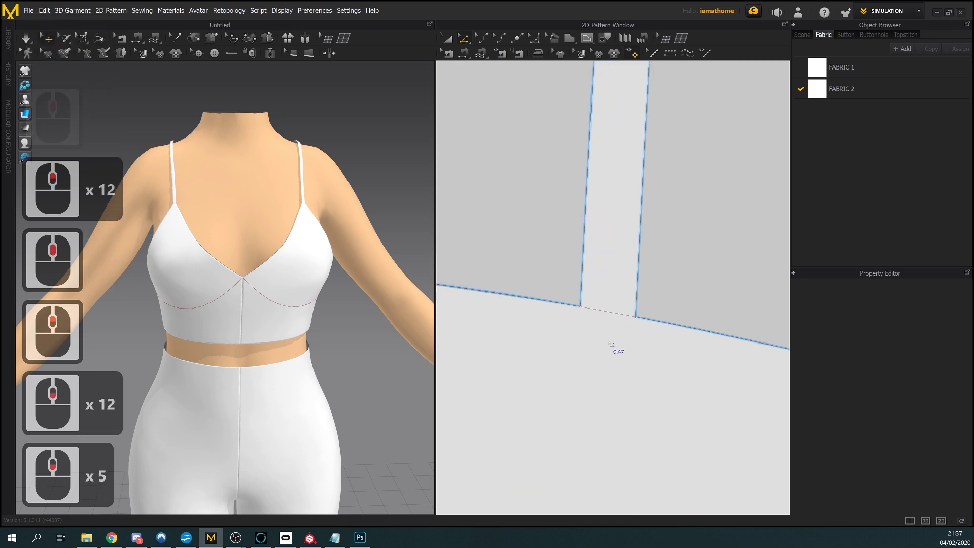
click(611, 315)
right_click(608, 312)
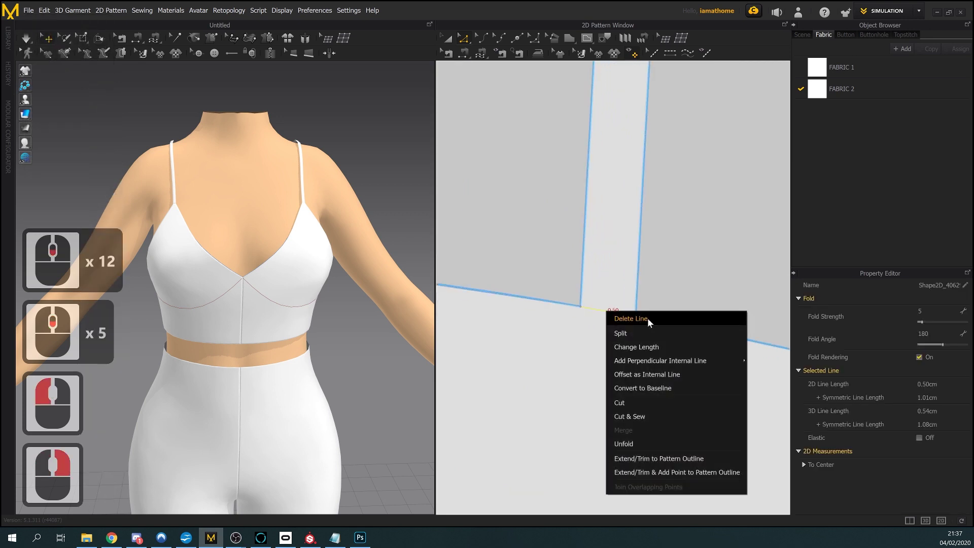
click(643, 411)
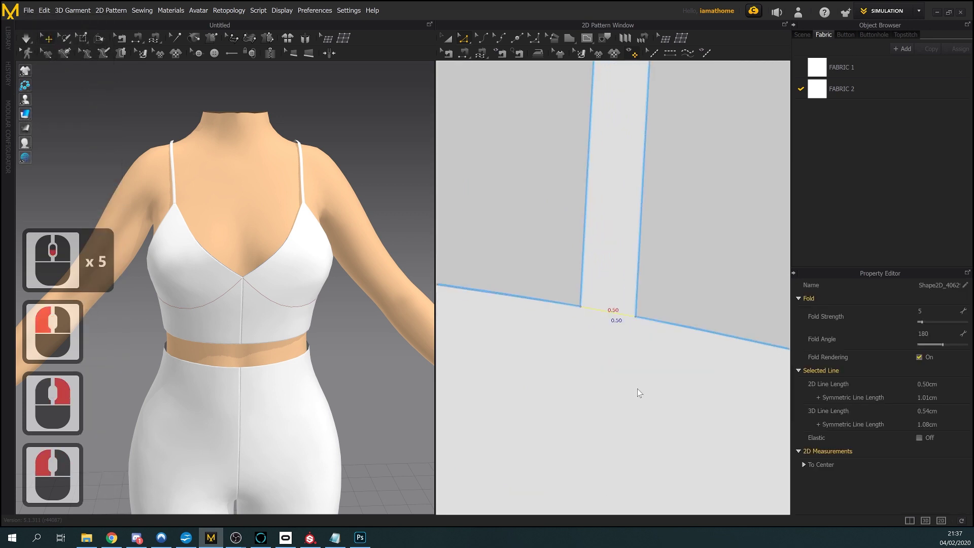
click(637, 389)
scroll(638, 389, down, 12)
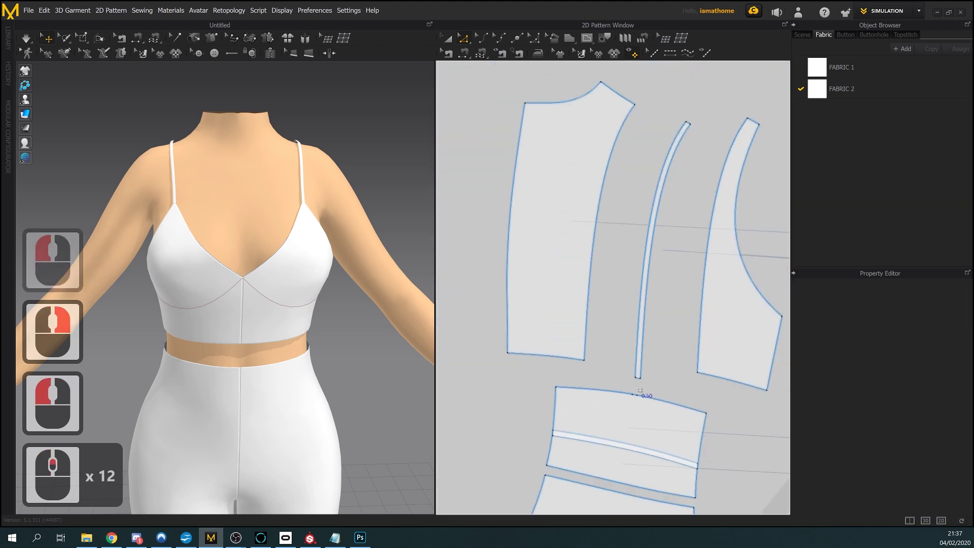
Try to Cut & Sew the front bodice along the curved under-bust line to separate the cup
scroll(639, 390, down, 1)
middle_drag(703, 380, 497, 263)
scroll(653, 349, down, 2)
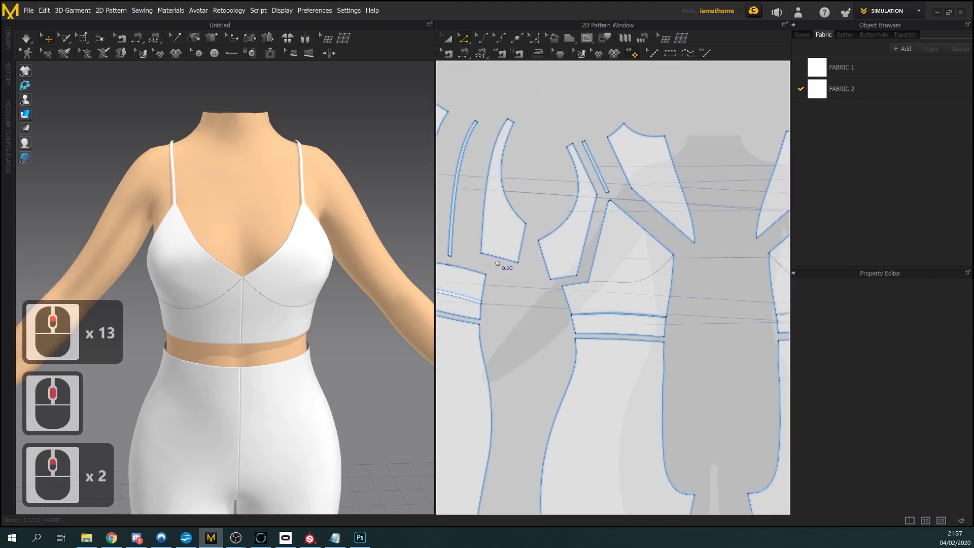
scroll(497, 263, down, 5)
scroll(599, 299, up, 5)
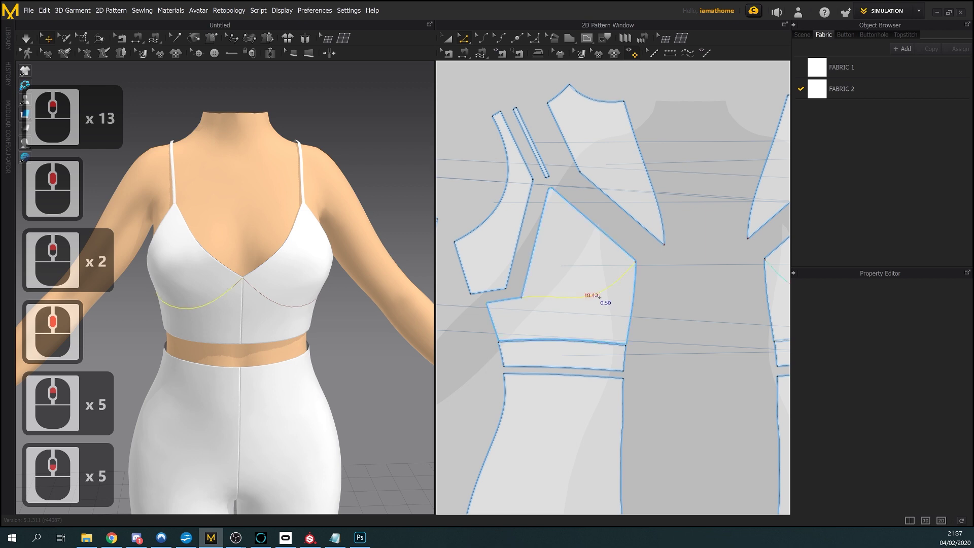
click(599, 297)
right_click(600, 298)
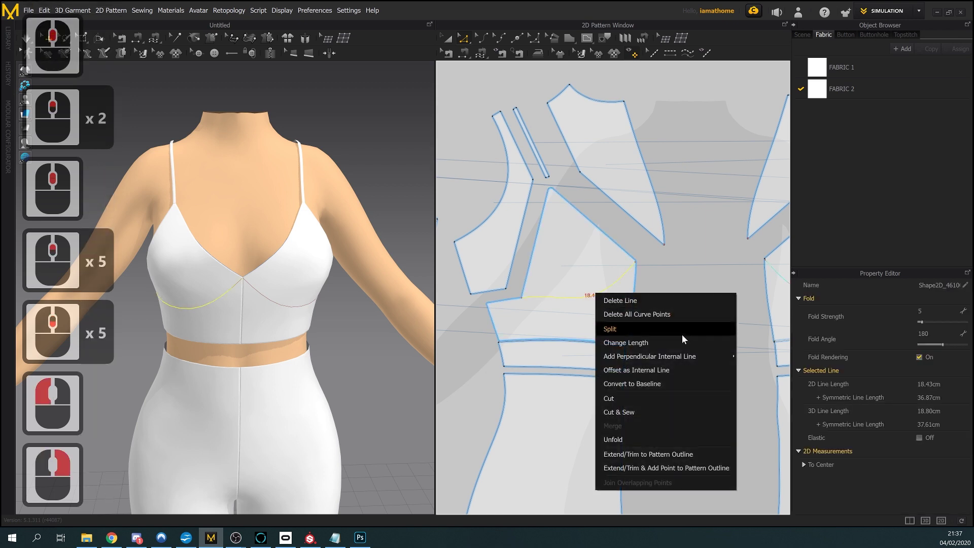
click(647, 407)
click(485, 298)
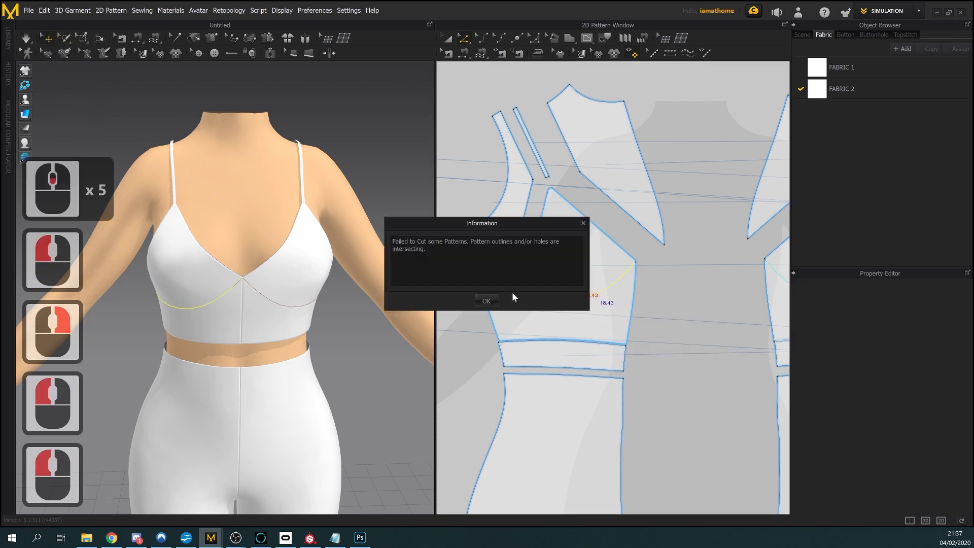
click(486, 301)
Move the inner end point of the under-bust curve onto the corner of the front bodice at the center-front neckline
scroll(604, 304, up, 6)
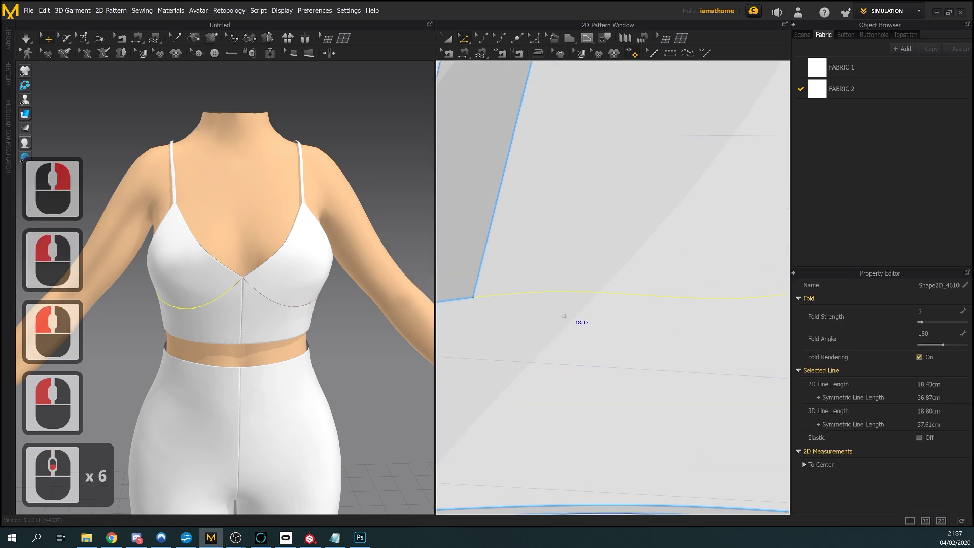
scroll(564, 334, down, 2)
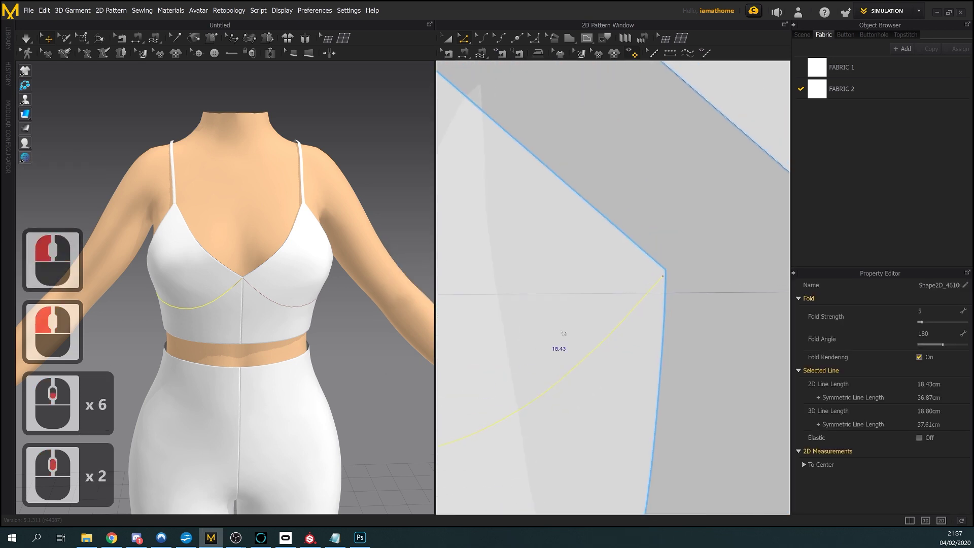
scroll(672, 279, up, 6)
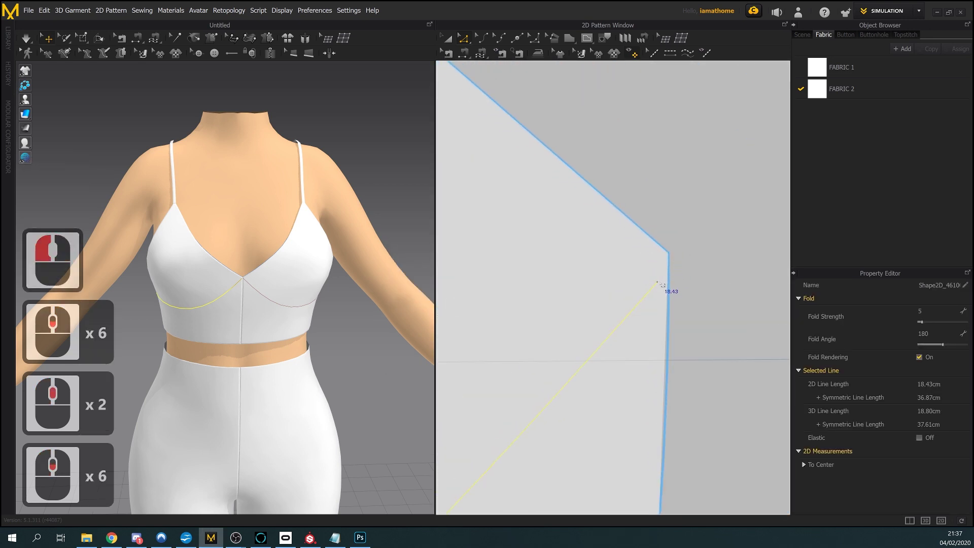
click(661, 285)
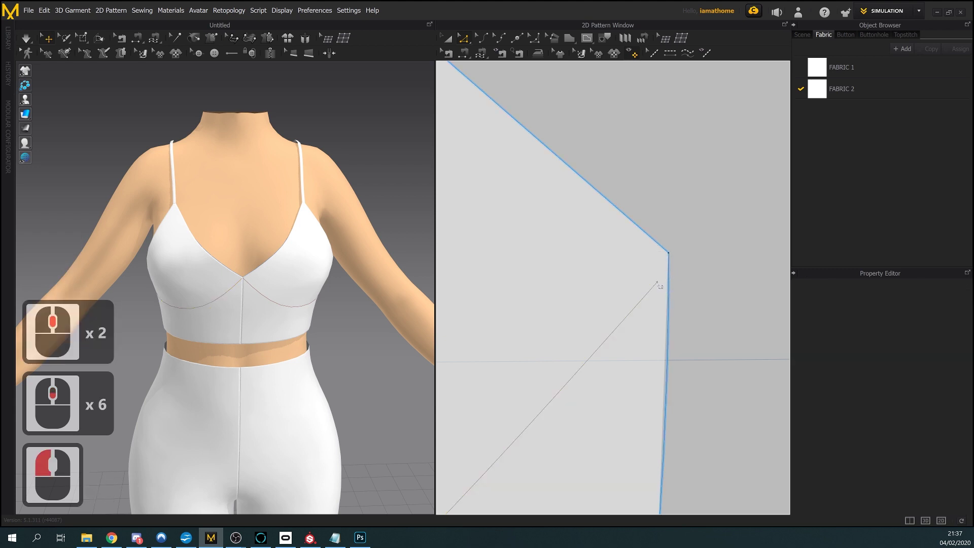
drag(660, 286, 668, 252)
scroll(683, 344, down, 14)
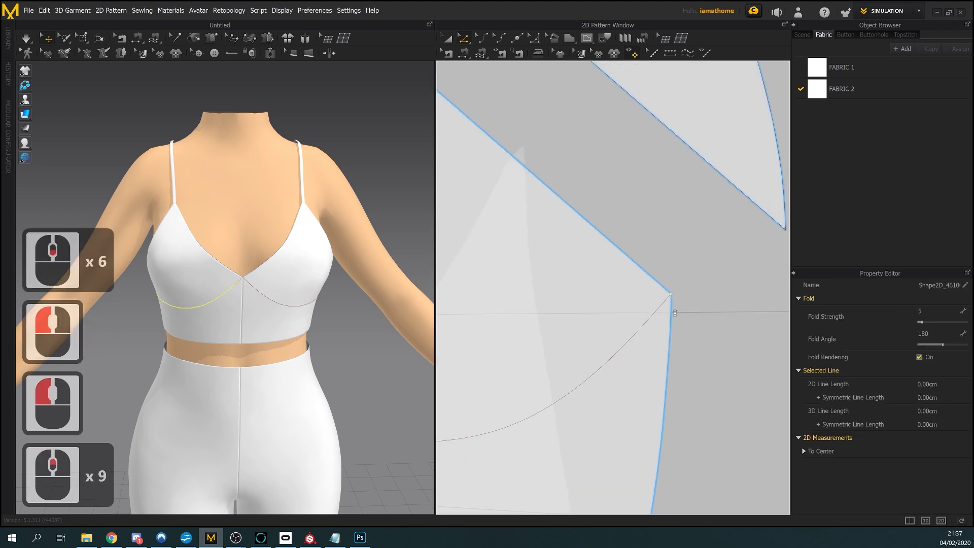
middle_drag(684, 344, 713, 329)
scroll(614, 359, up, 2)
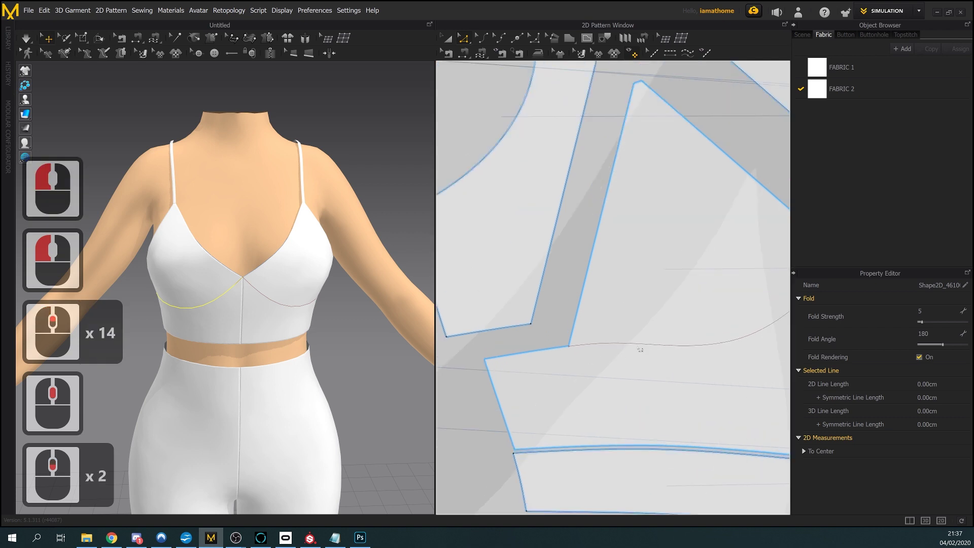
Cut & Sew the front bodice along the curved under-bust line to separate the bra cup
click(639, 345)
click(637, 344)
right_click(637, 344)
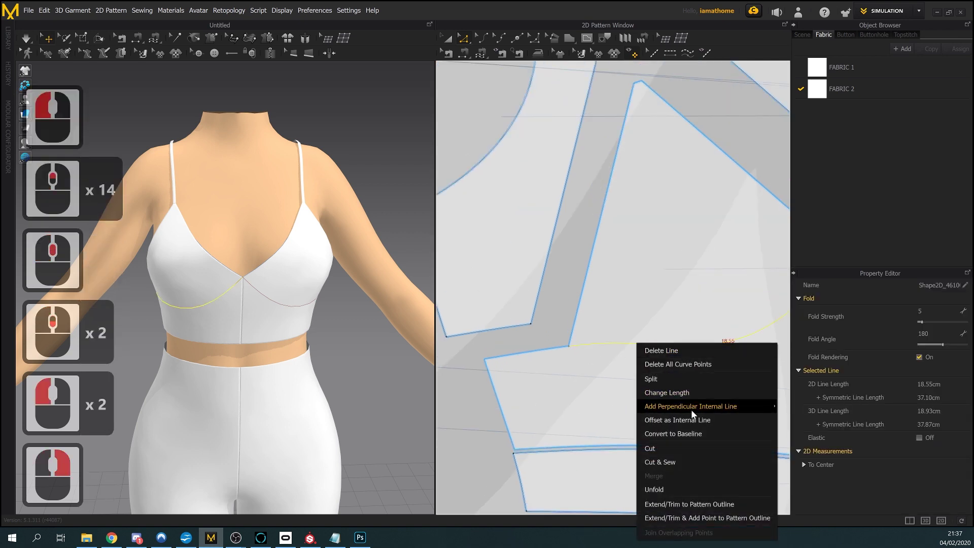
click(678, 460)
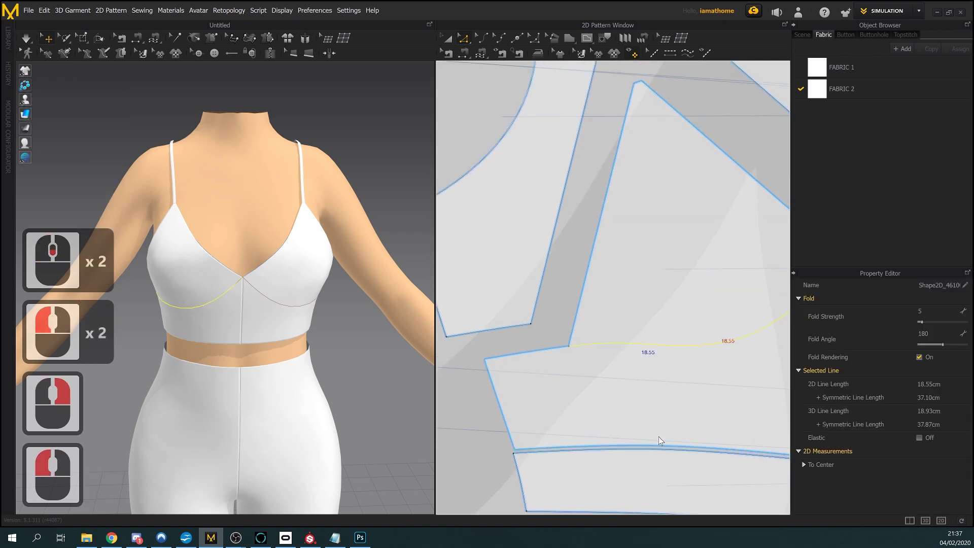
click(656, 434)
Shift the back and front trouser leg pieces slightly down, away from the waist strips in the 2D layout
scroll(646, 428, down, 5)
middle_drag(645, 428, 587, 396)
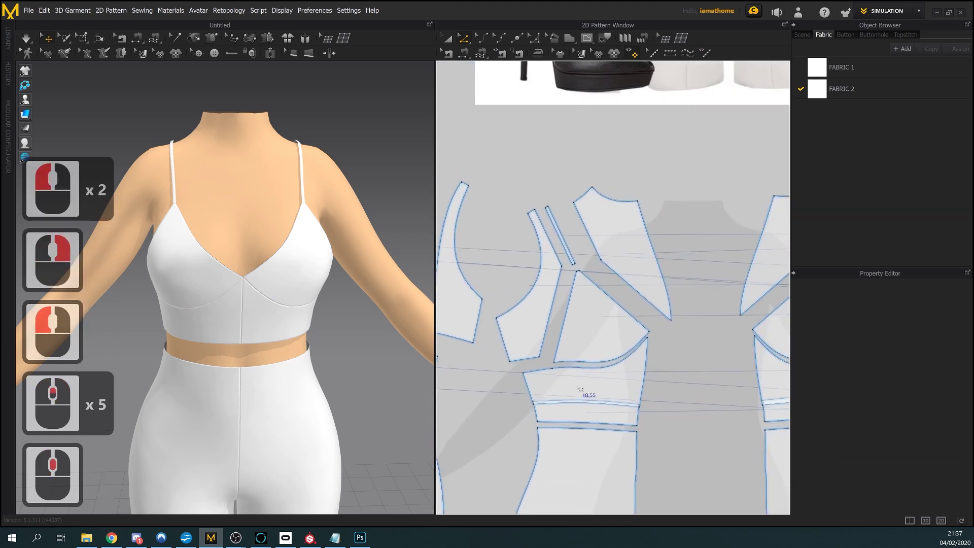
scroll(564, 355, down, 4)
middle_drag(564, 355, 608, 279)
scroll(571, 263, down, 4)
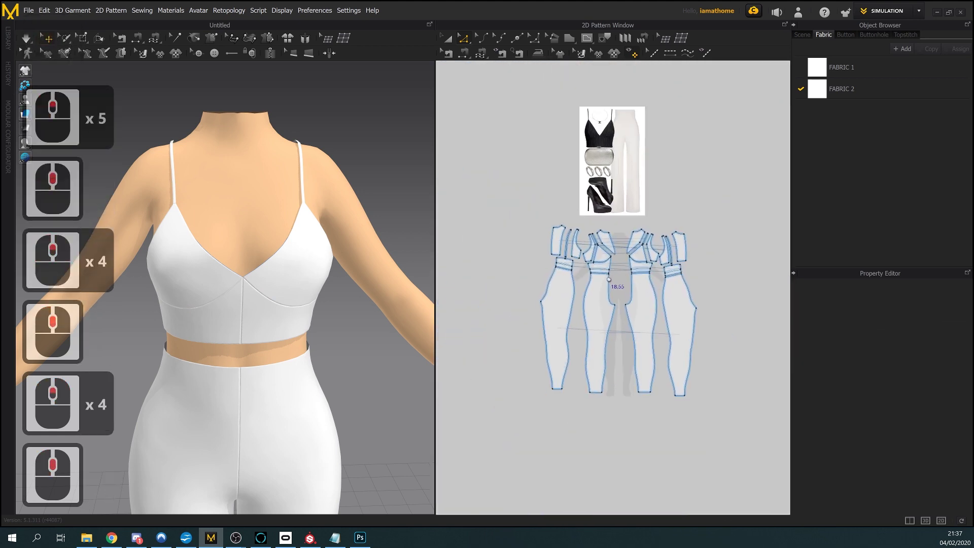
click(446, 39)
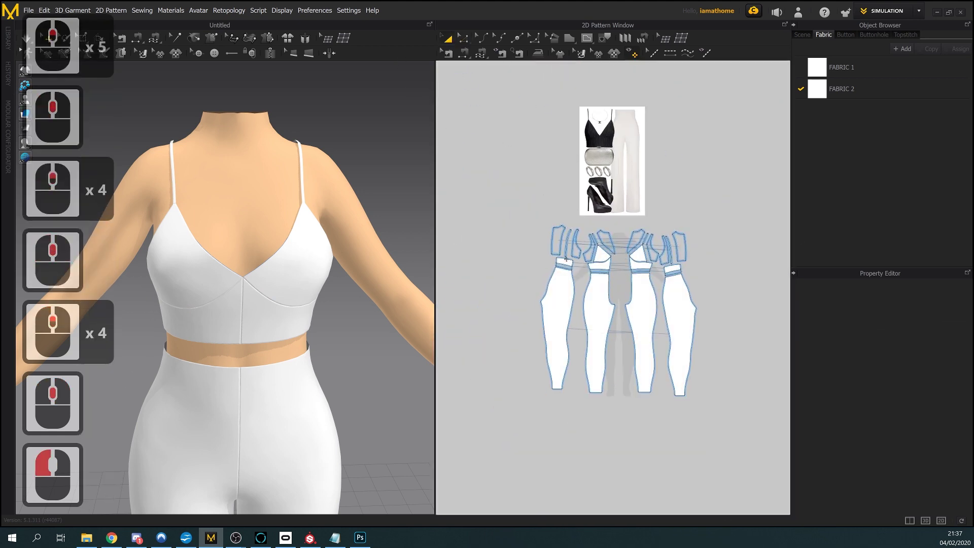
click(558, 324)
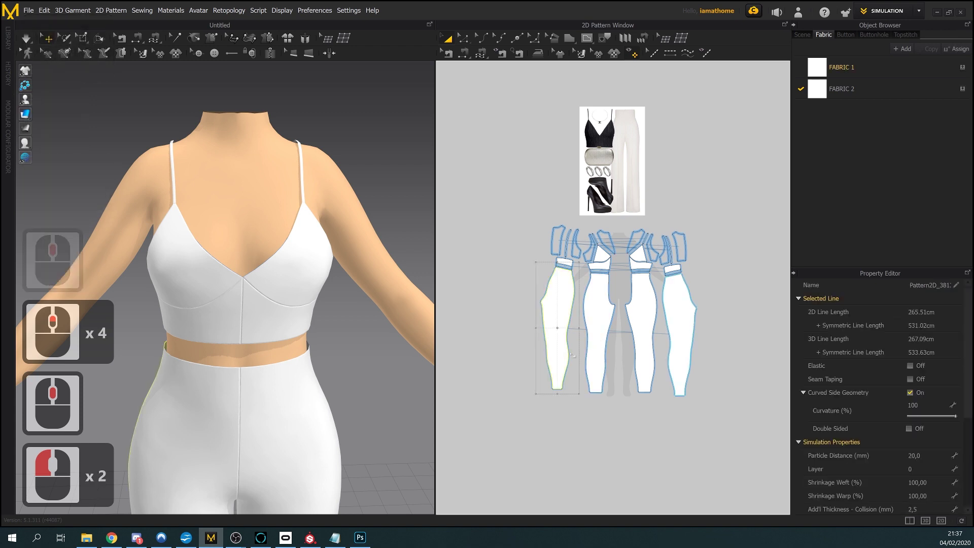
drag(558, 329, 596, 354)
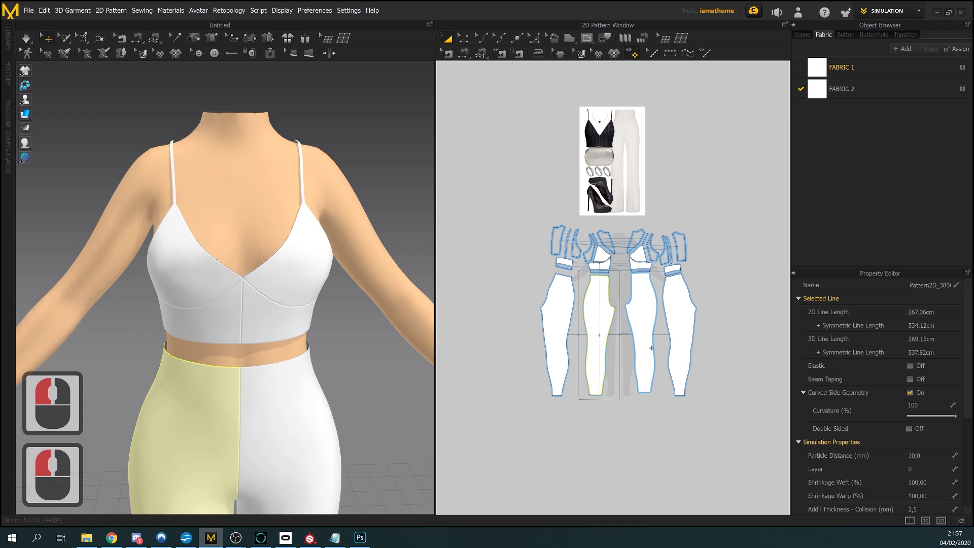
click(635, 351)
click(637, 331)
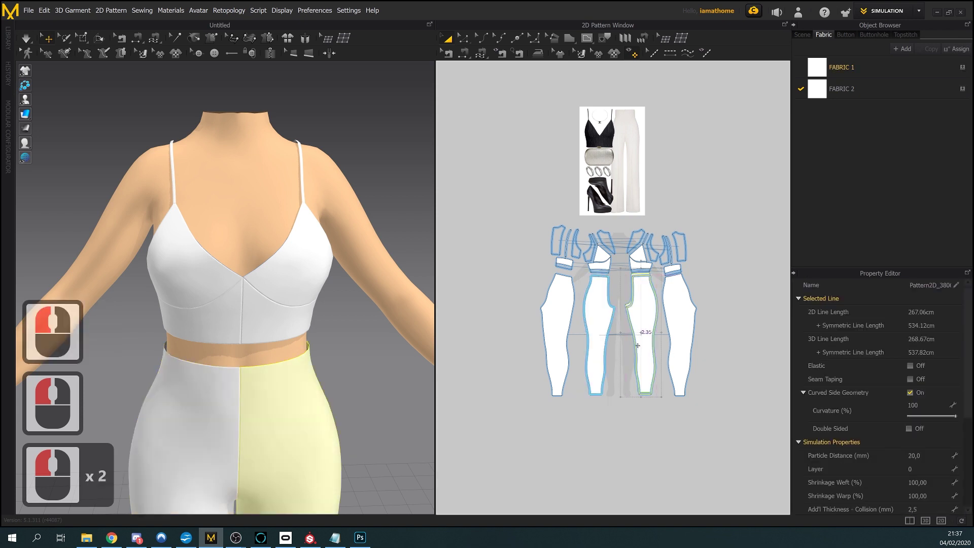
Select all four trouser leg pieces together and move them aside, well clear of the camisole pieces
click(682, 343)
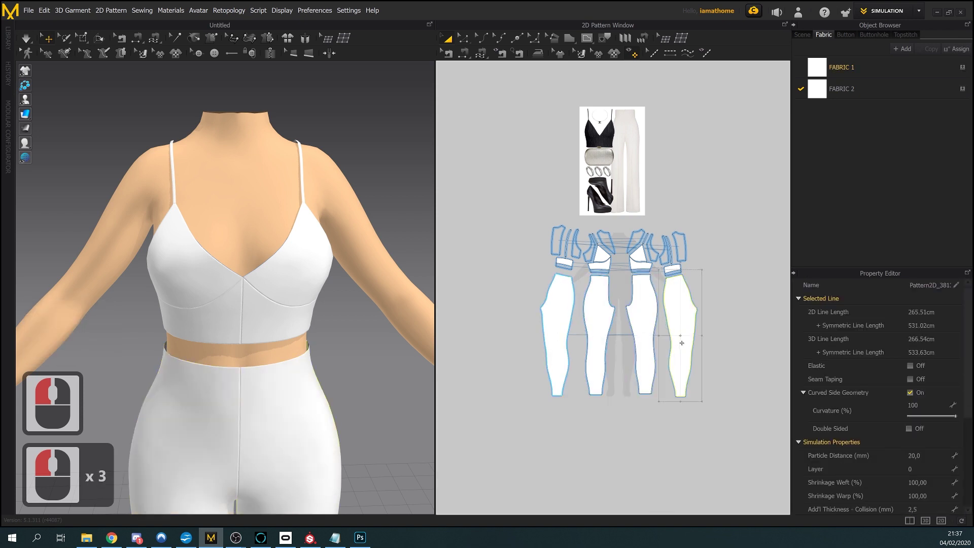
shift+click(637, 343)
shift+click(597, 346)
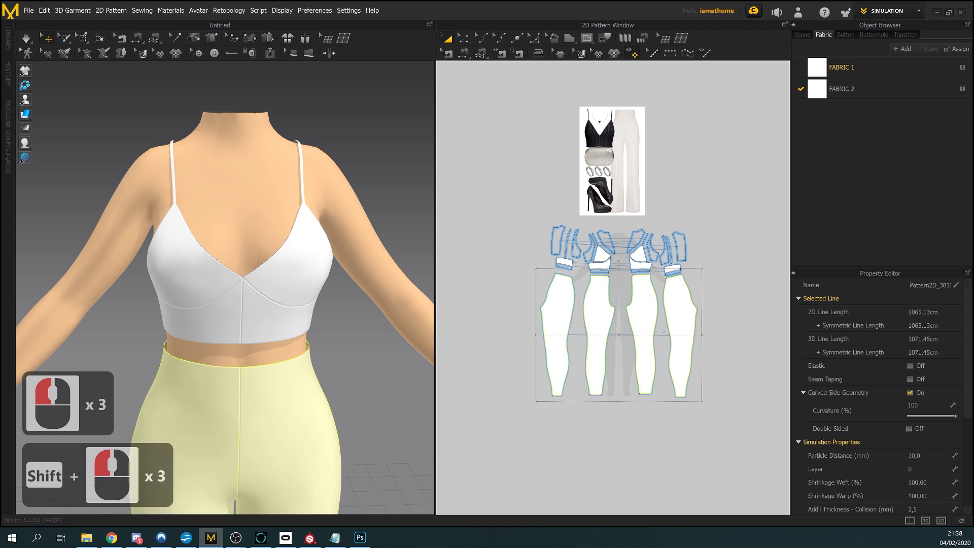
drag(663, 331, 494, 336)
Move the hidden front and back waist strips down, clear of the camisole's lower edge pieces
scroll(622, 286, up, 2)
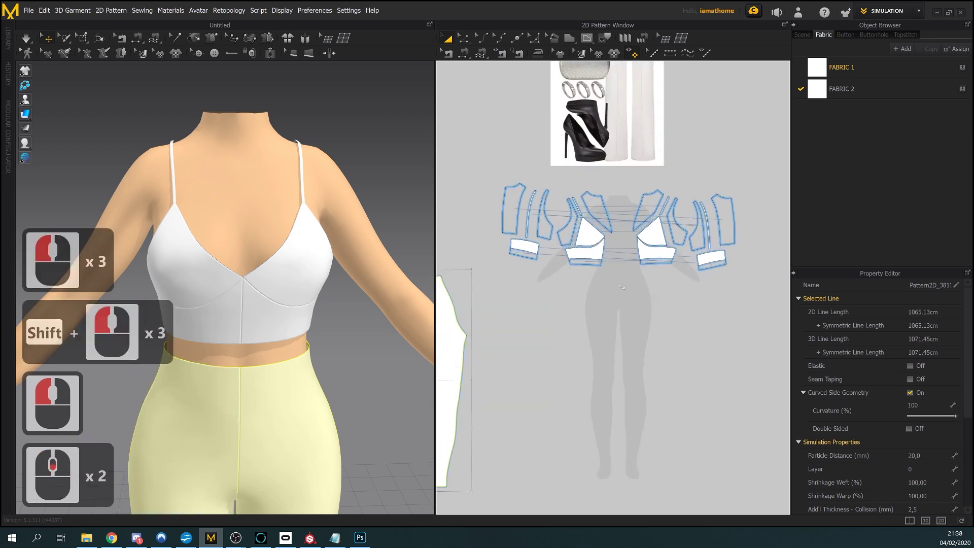
middle_drag(621, 287, 601, 319)
click(524, 292)
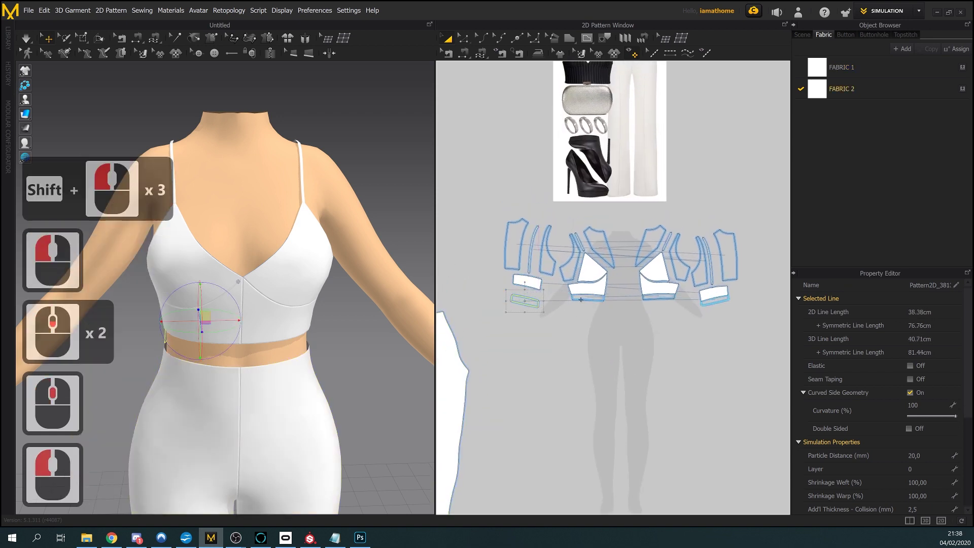
click(658, 306)
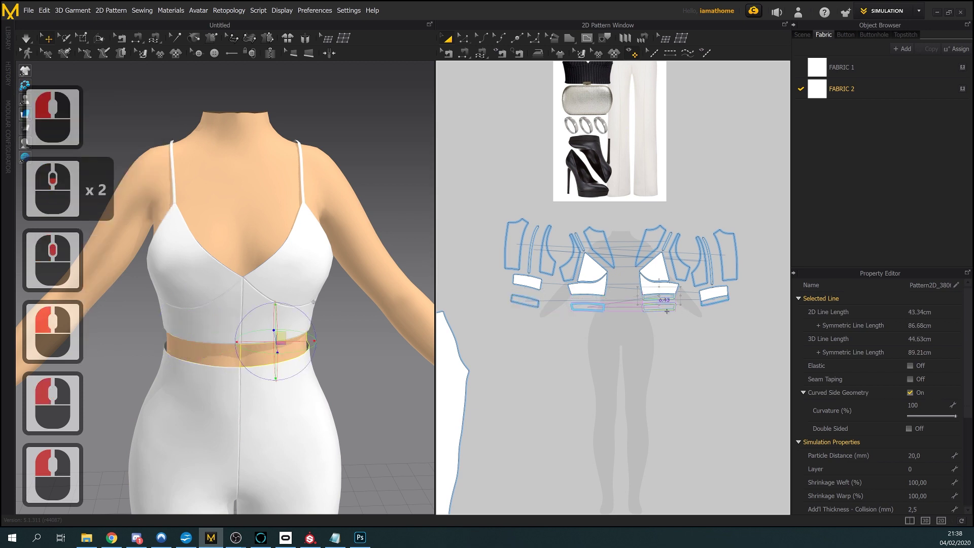
click(712, 302)
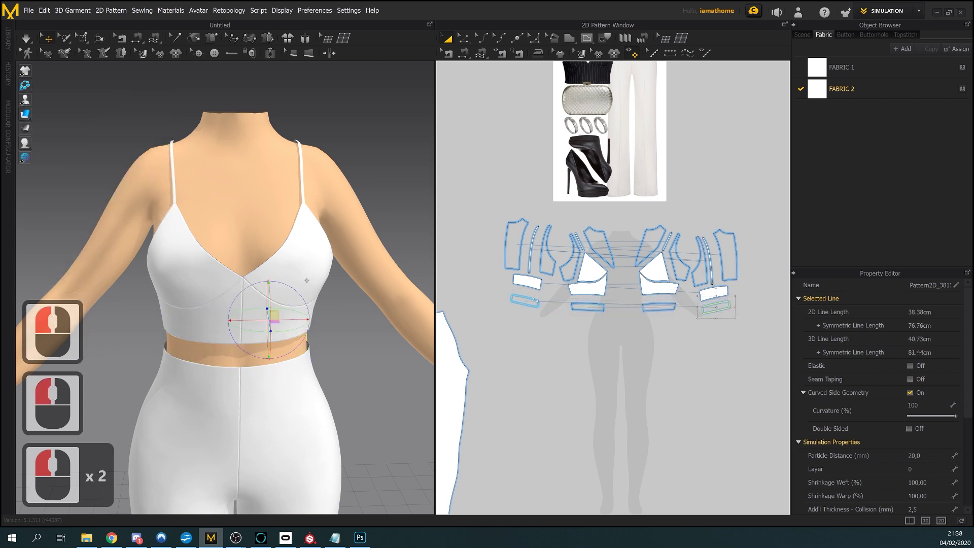
Gather the hidden waist strips and leftover upper bodice pieces into one pile beside the camisole pattern
drag(524, 300, 505, 227)
double_click(586, 310)
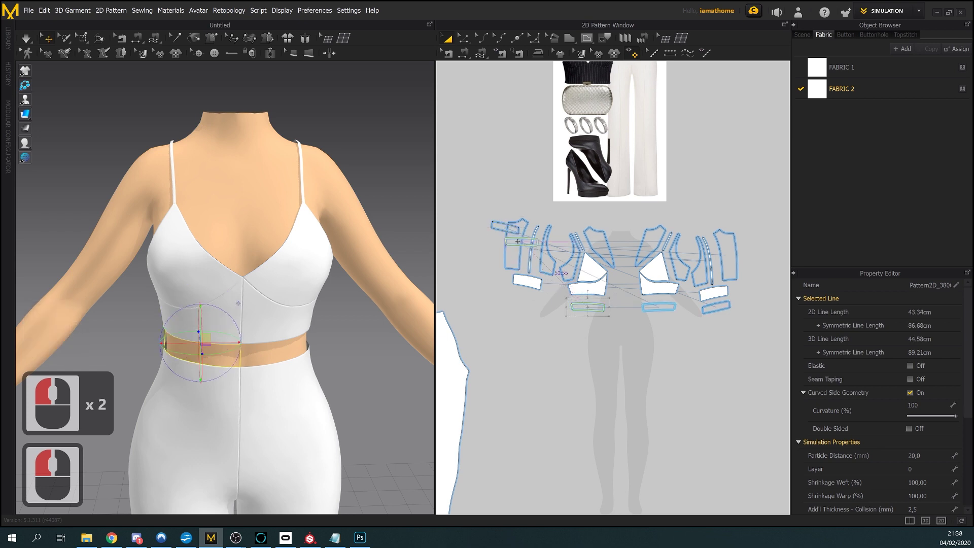
drag(552, 266, 506, 244)
drag(597, 246, 500, 233)
drag(652, 244, 507, 235)
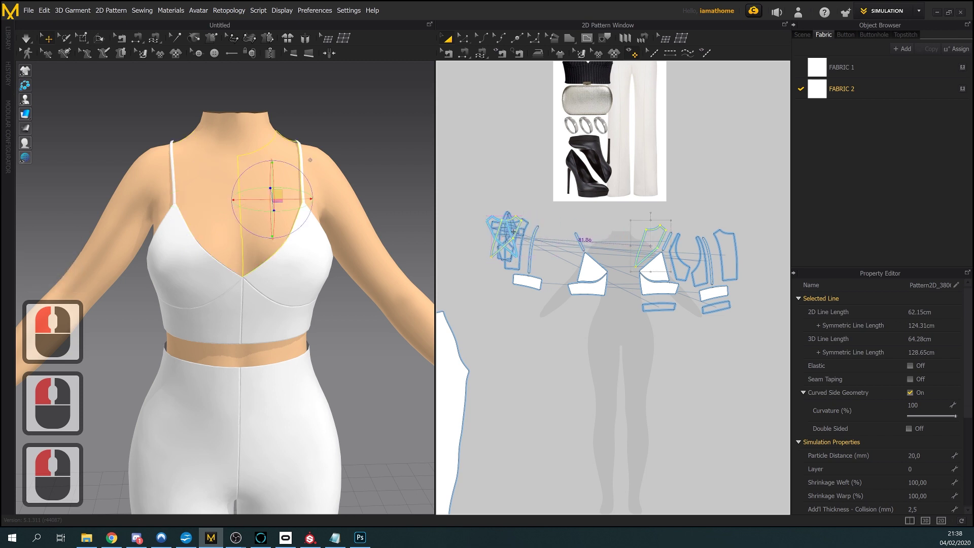
drag(679, 261, 512, 237)
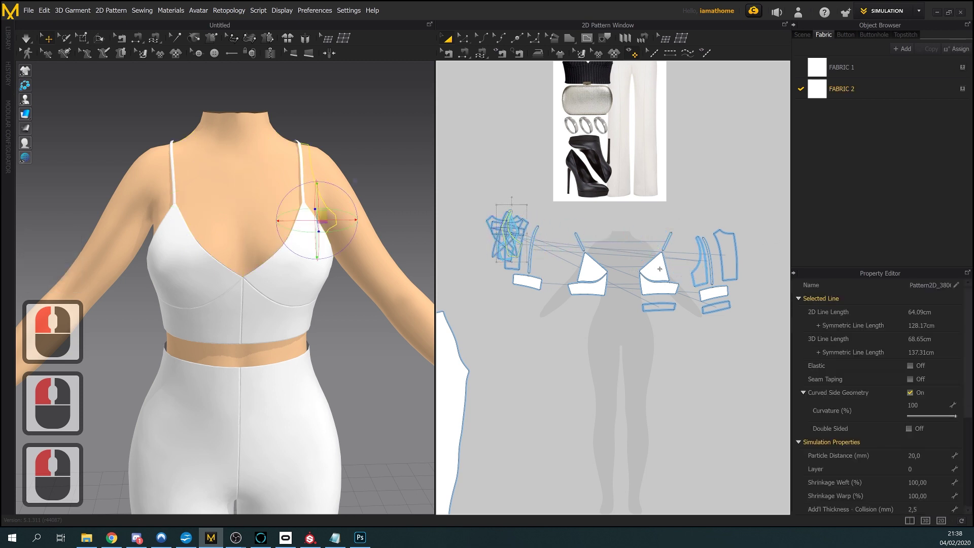
drag(712, 265, 610, 263)
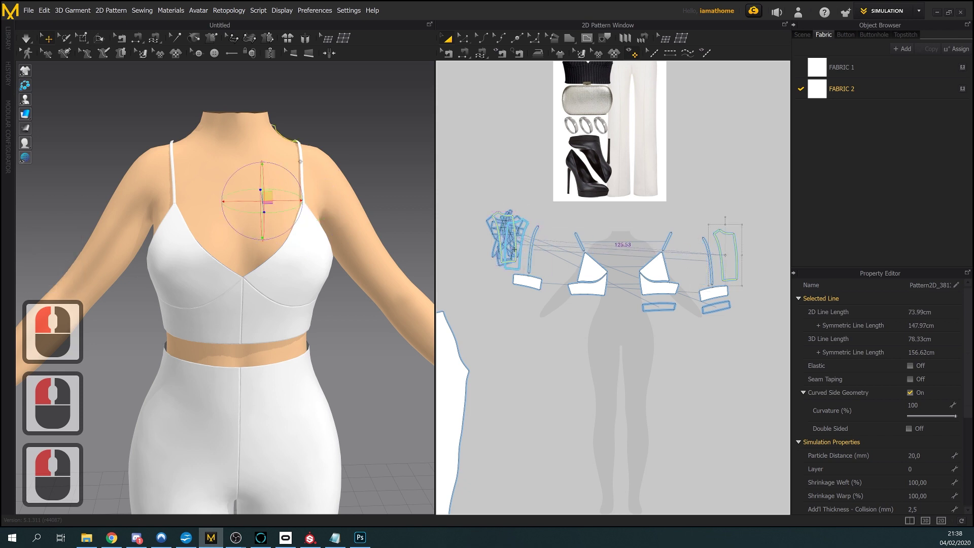
drag(514, 250, 512, 248)
click(504, 233)
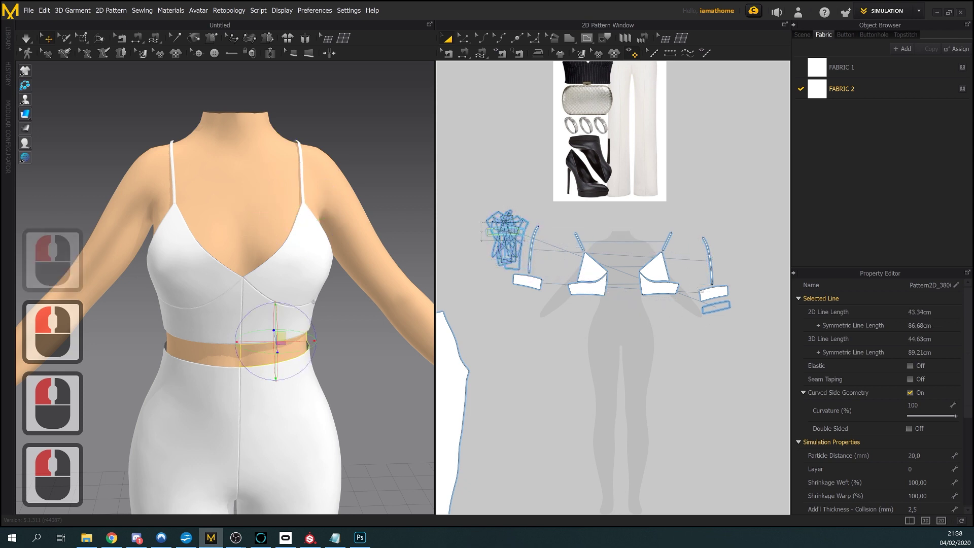
click(488, 235)
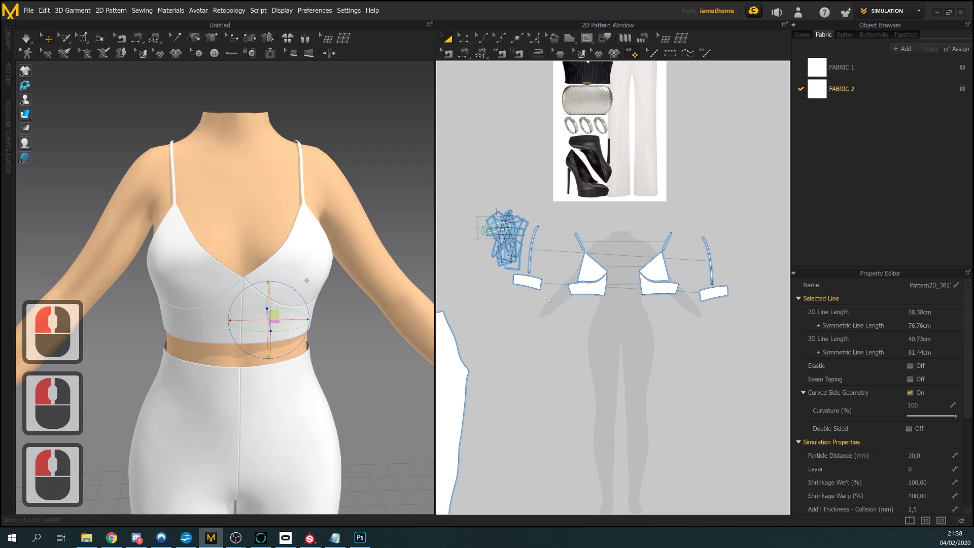
Move the two front under-bust band pieces down and toward each other at the avatar's center front
scroll(611, 308, up, 2)
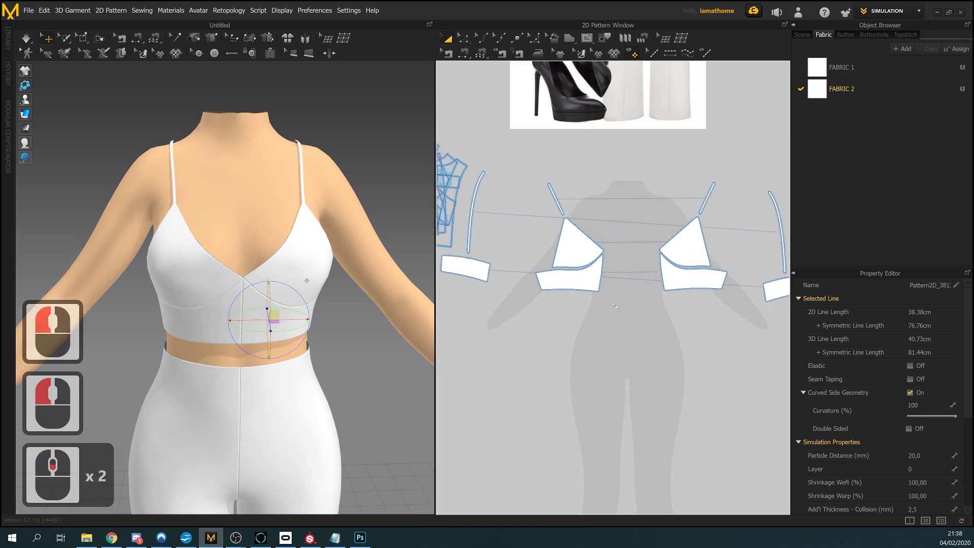
drag(611, 308, 671, 322)
click(627, 321)
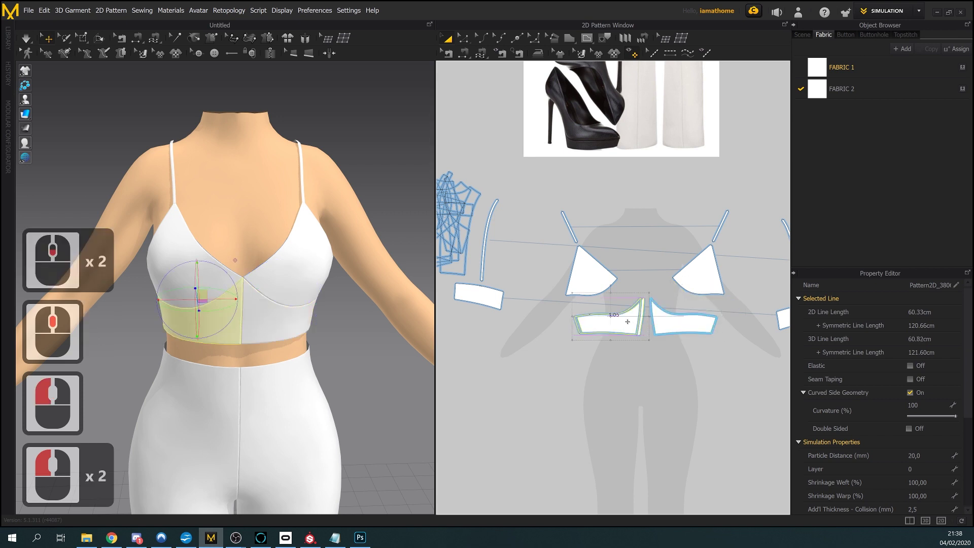
Arrange the two bra cups just above the front under-bust bands and the short front straps above the cups
click(603, 278)
drag(602, 278, 617, 288)
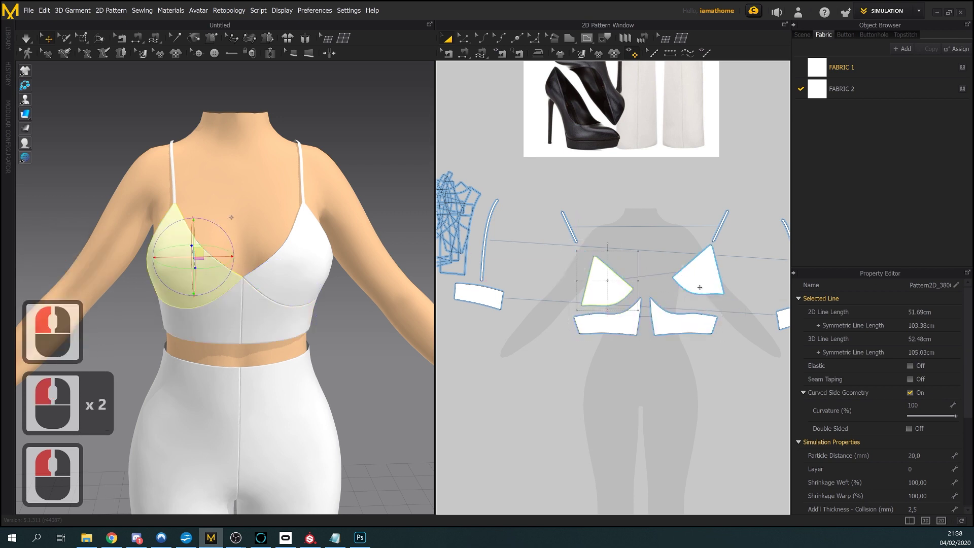
click(693, 287)
drag(693, 287, 680, 298)
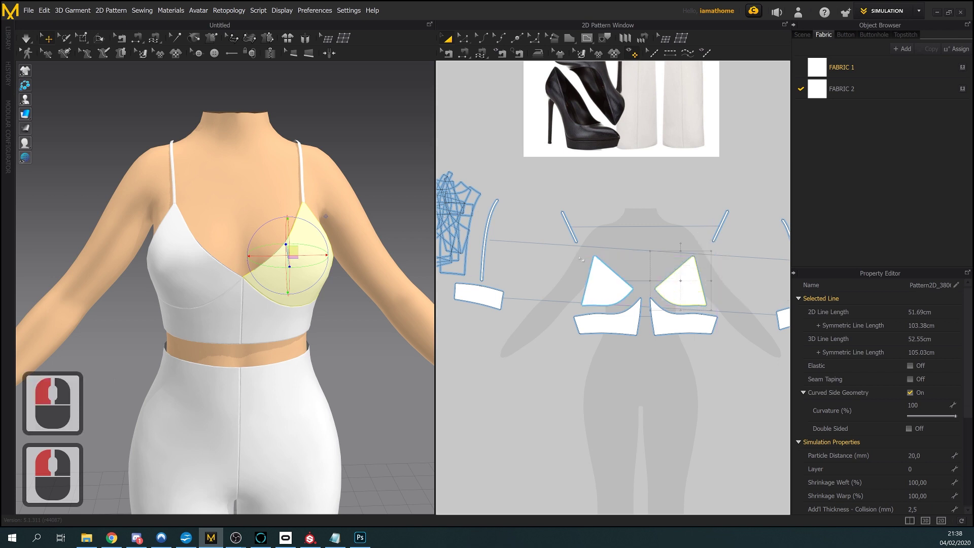
drag(570, 228, 587, 234)
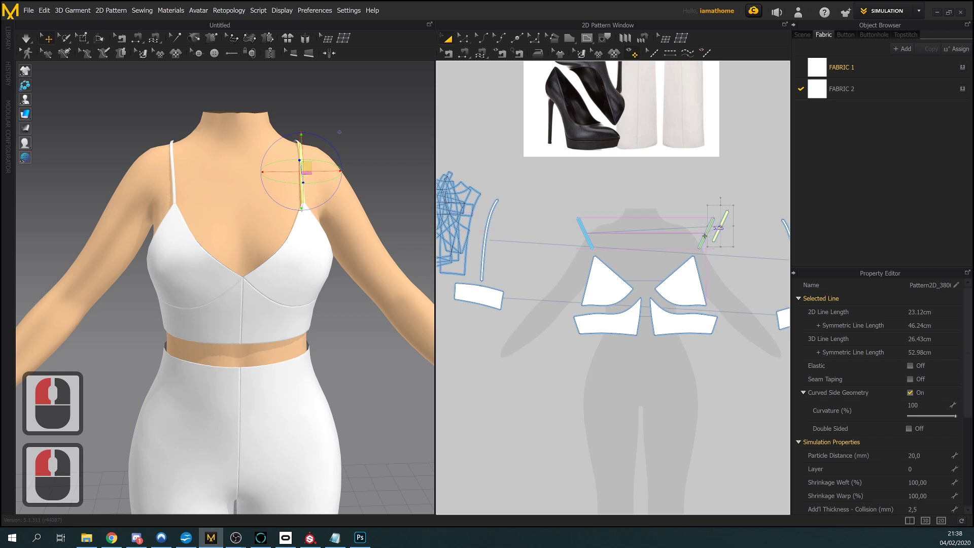
Move the two back band pieces inward so they sit beside the front under-bust bands
drag(477, 299, 546, 322)
click(756, 339)
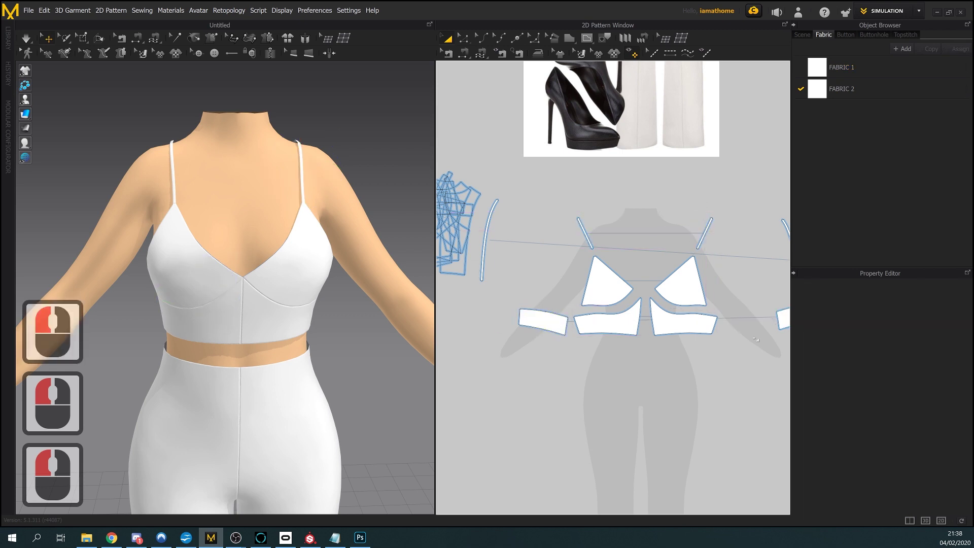
scroll(755, 339, down, 2)
drag(754, 322, 703, 329)
Move the two long curved back straps inward so they sit next to the front straps
drag(505, 267, 551, 283)
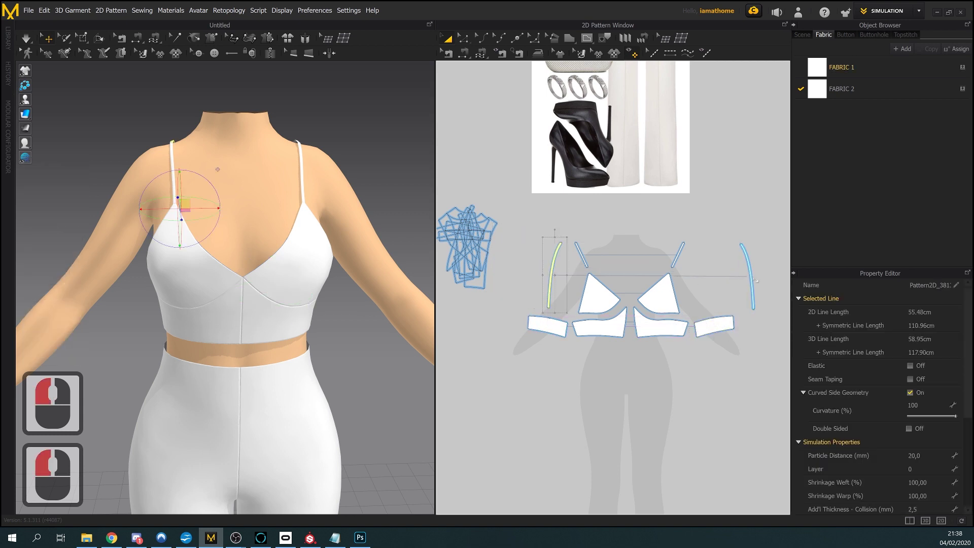
click(719, 281)
click(752, 283)
drag(750, 280, 709, 281)
double_click(702, 295)
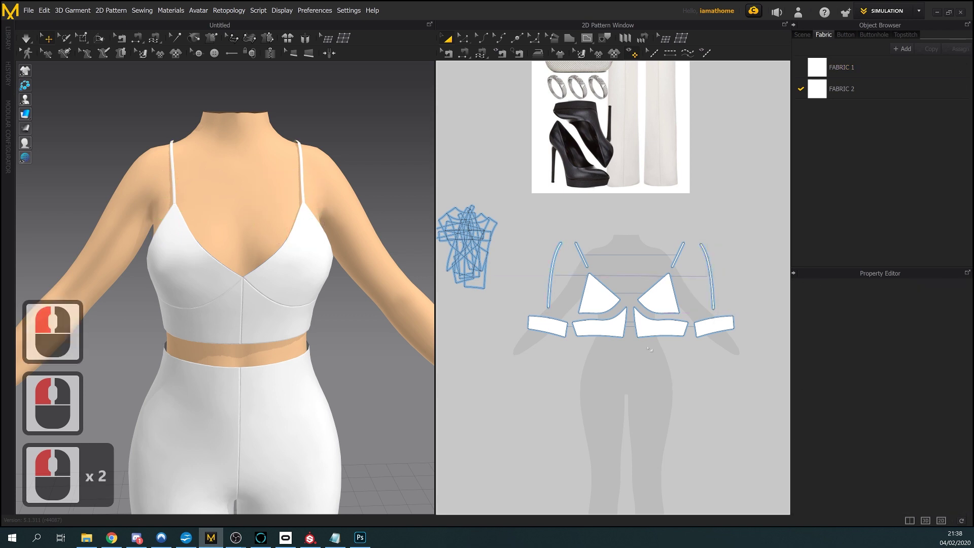
Draw an internal line about 16.6 cm long on the avatar's left bra cup, from its apex down to the curved bottom edge
scroll(653, 420, up, 3)
scroll(653, 420, down, 2)
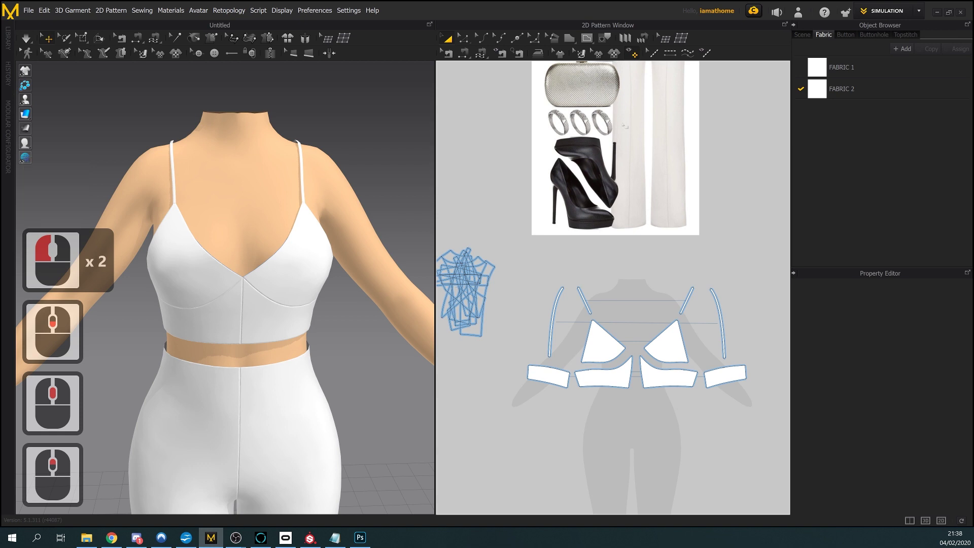
middle_drag(635, 21, 636, 260)
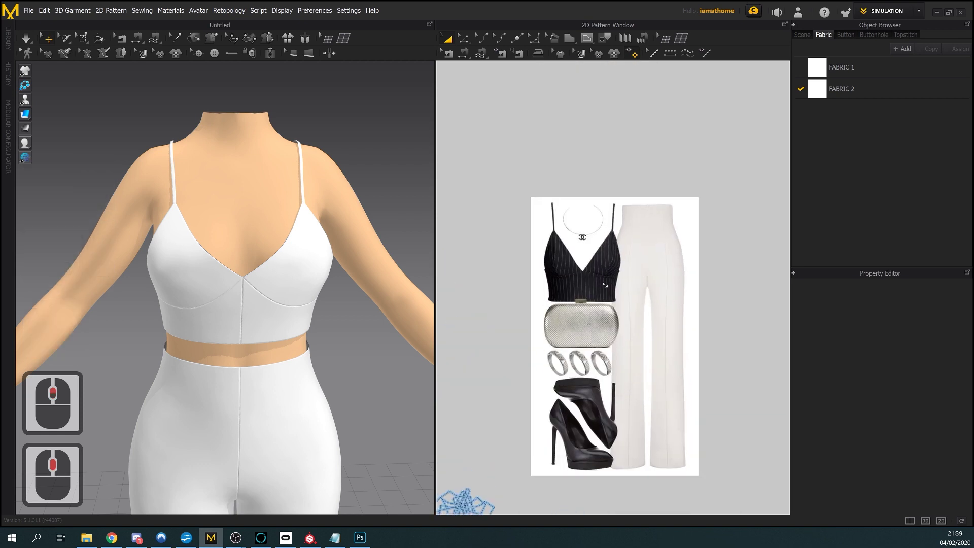
middle_drag(746, 396, 712, 208)
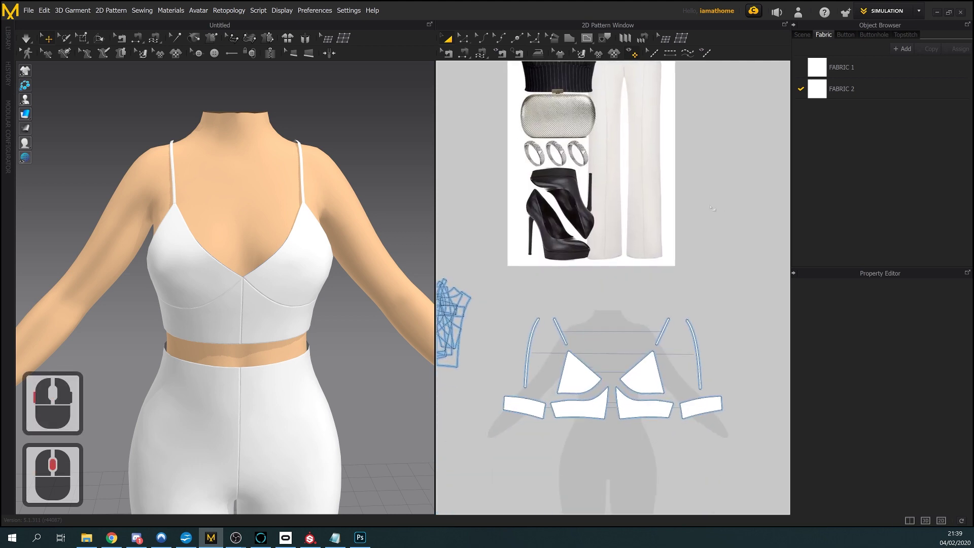
click(589, 37)
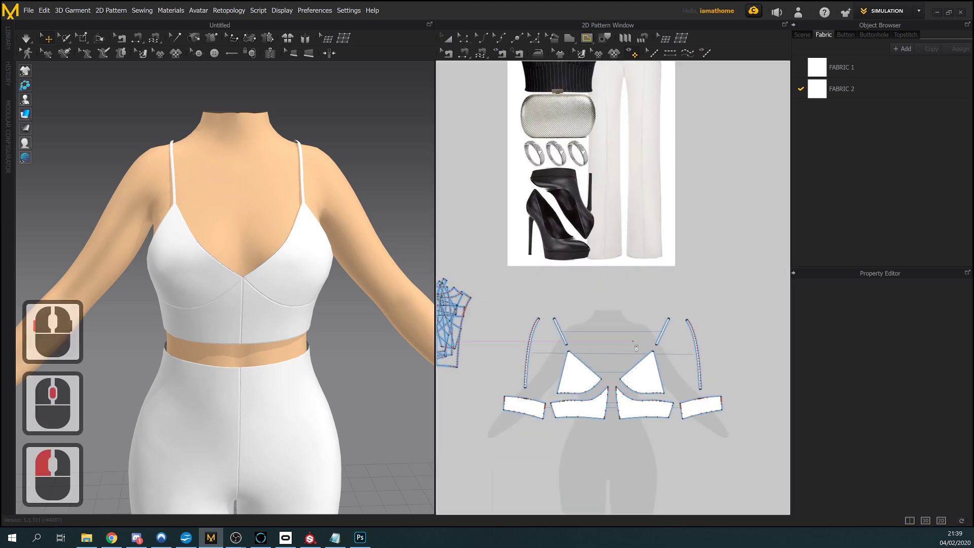
scroll(652, 371, up, 5)
scroll(647, 306, up, 1)
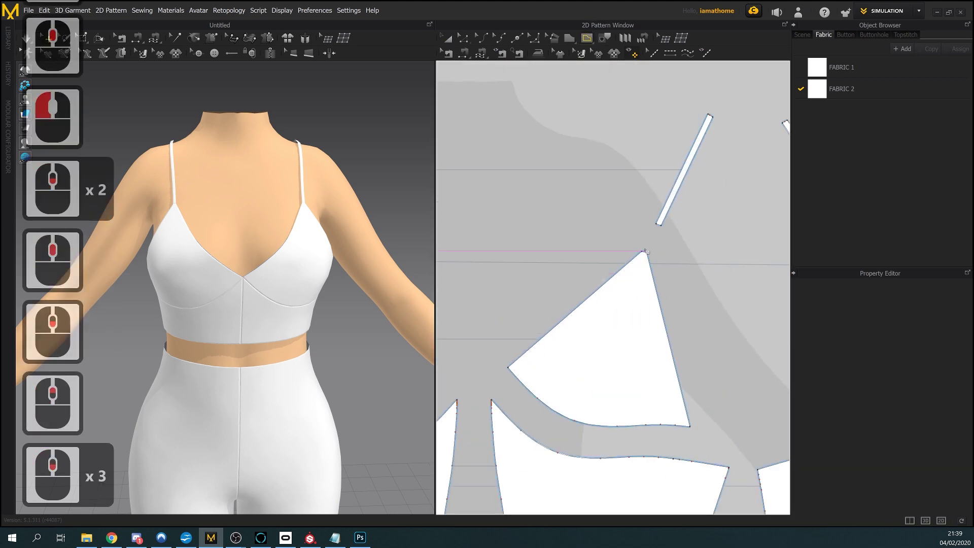
click(644, 252)
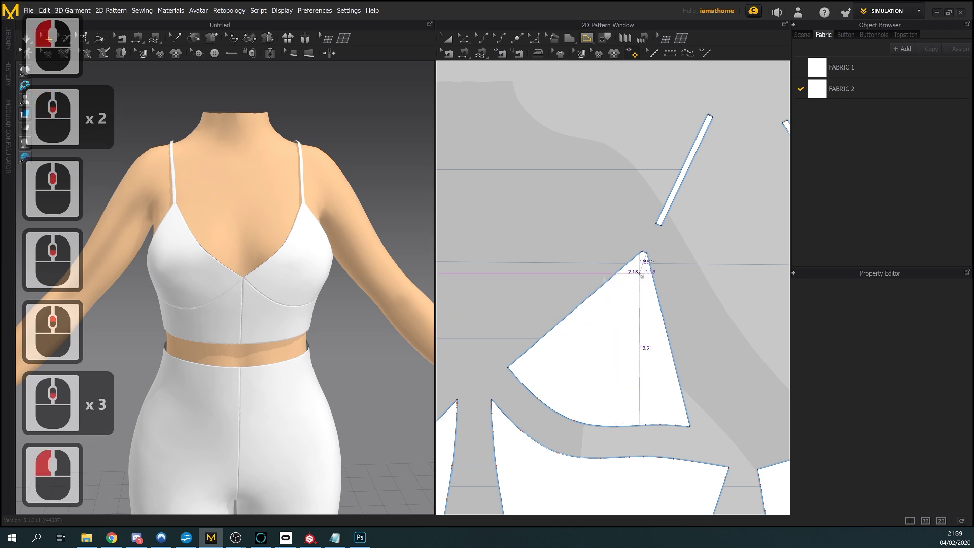
key(Delete)
scroll(655, 274, up, 5)
click(673, 270)
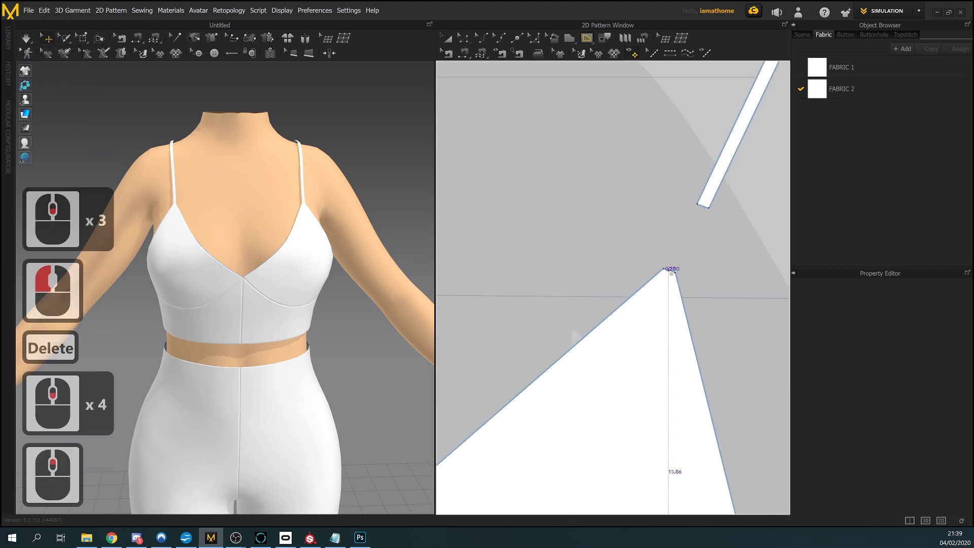
scroll(642, 272, down, 4)
middle_drag(642, 272, 653, 195)
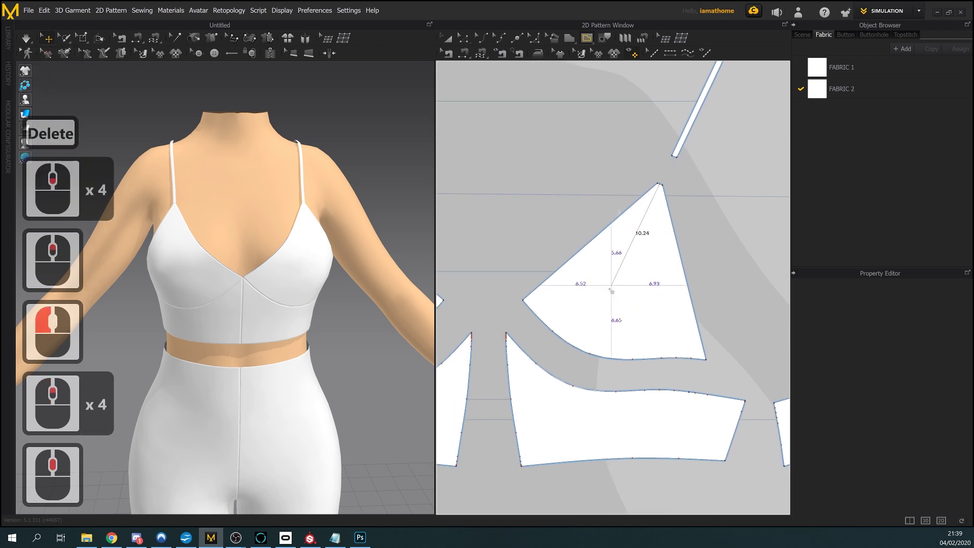
click(602, 357)
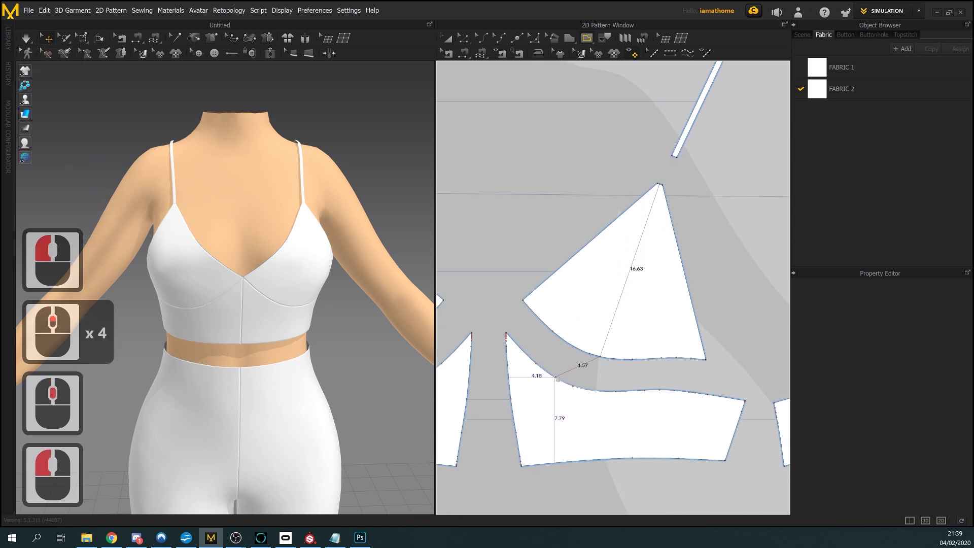
click(604, 357)
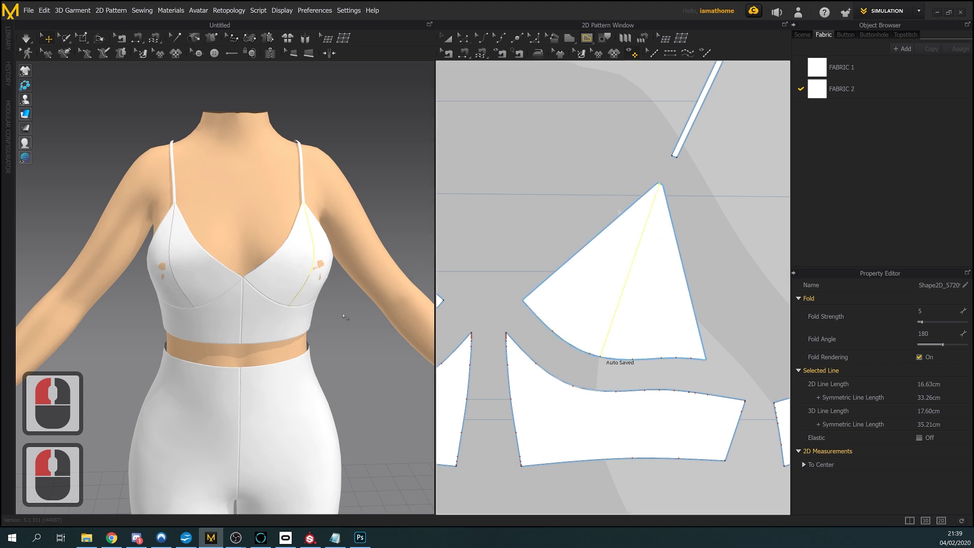
Cut and sew the bra cups along the new internal line, splitting each into an inner and an outer panel
right_drag(343, 314, 320, 309)
click(463, 41)
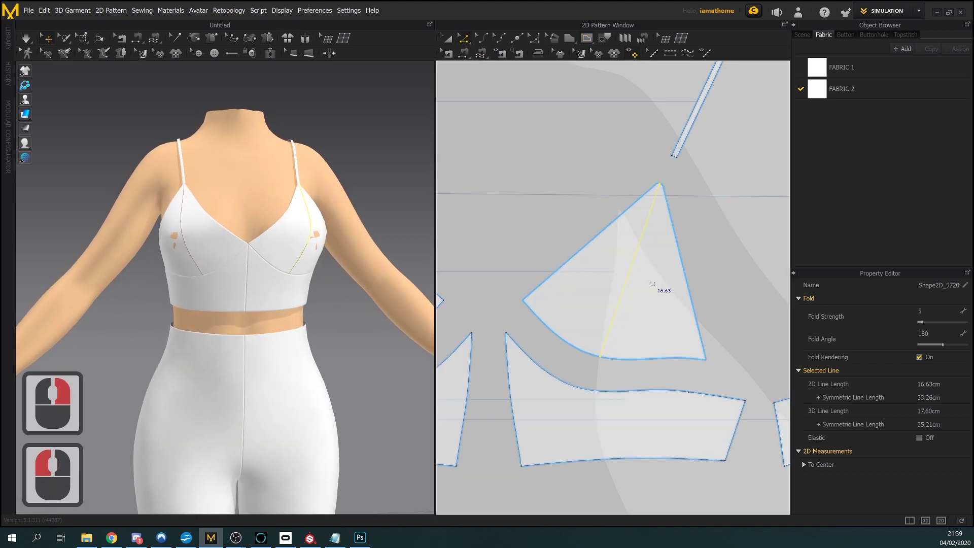
click(636, 264)
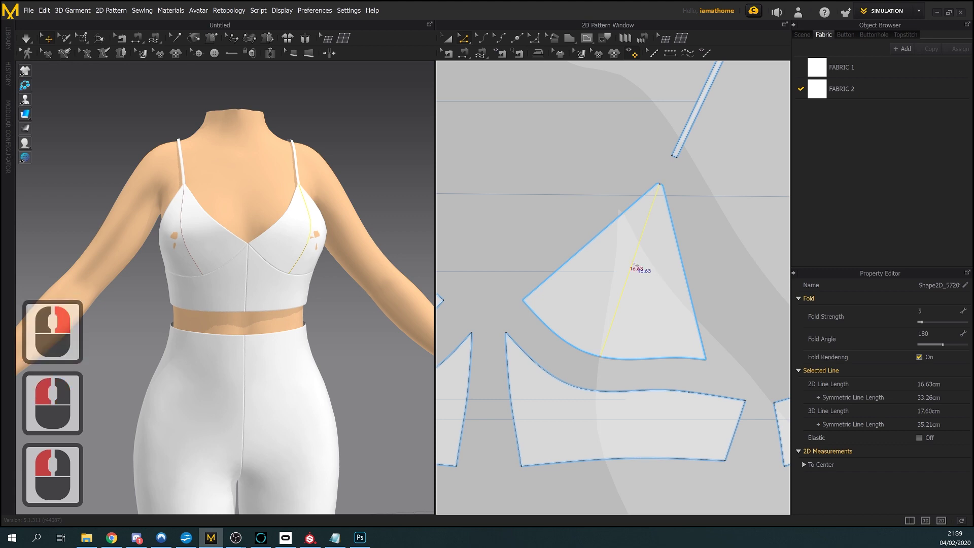
right_click(636, 264)
click(673, 364)
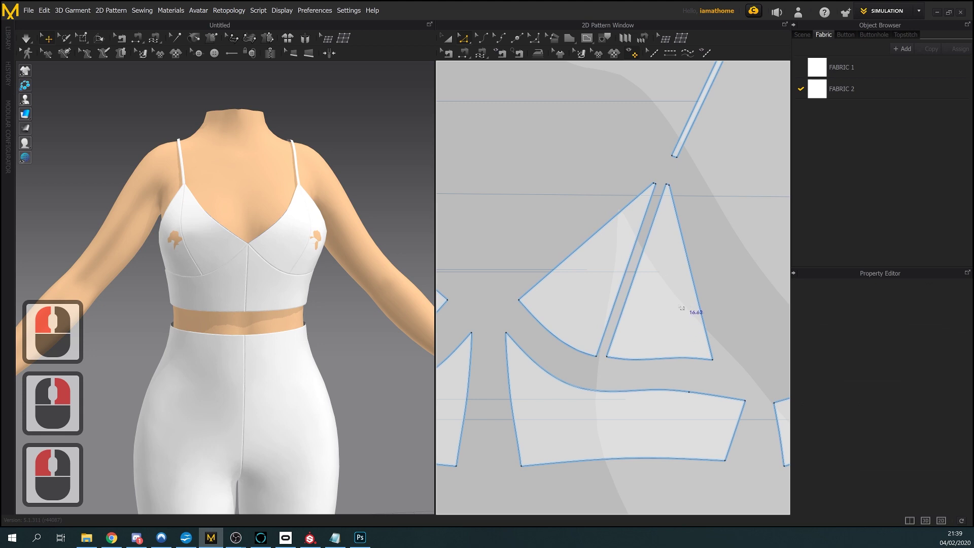
Simulate the garment with the split cups, tug the front band and inner cup panel on the avatar, and stop the simulation
scroll(654, 311, down, 2)
middle_drag(654, 311, 758, 303)
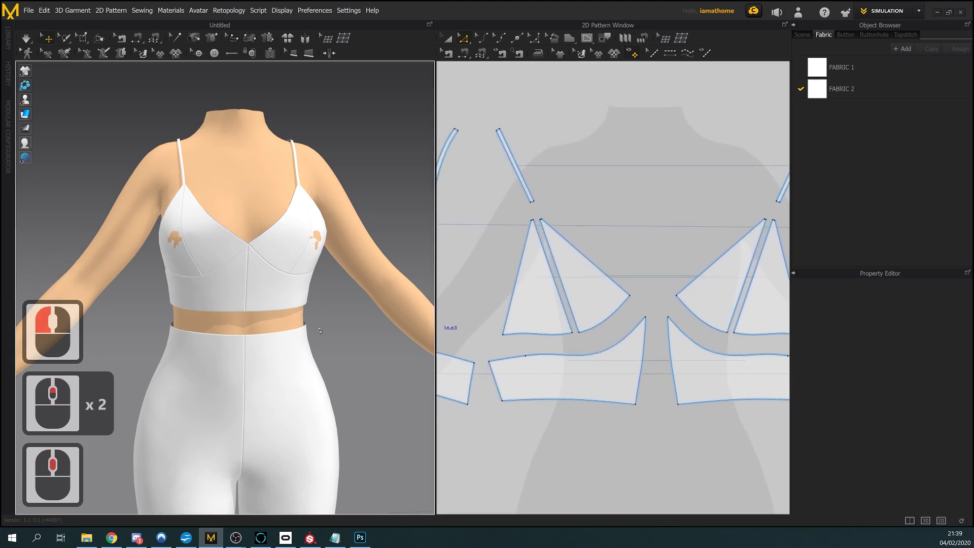
scroll(322, 332, up, 1)
right_drag(322, 332, 377, 329)
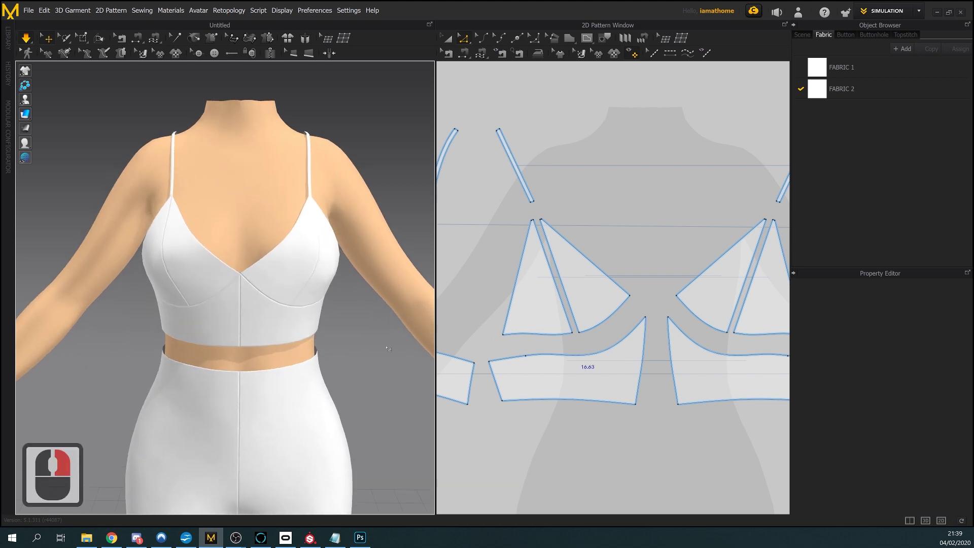
right_drag(257, 316, 276, 323)
click(303, 368)
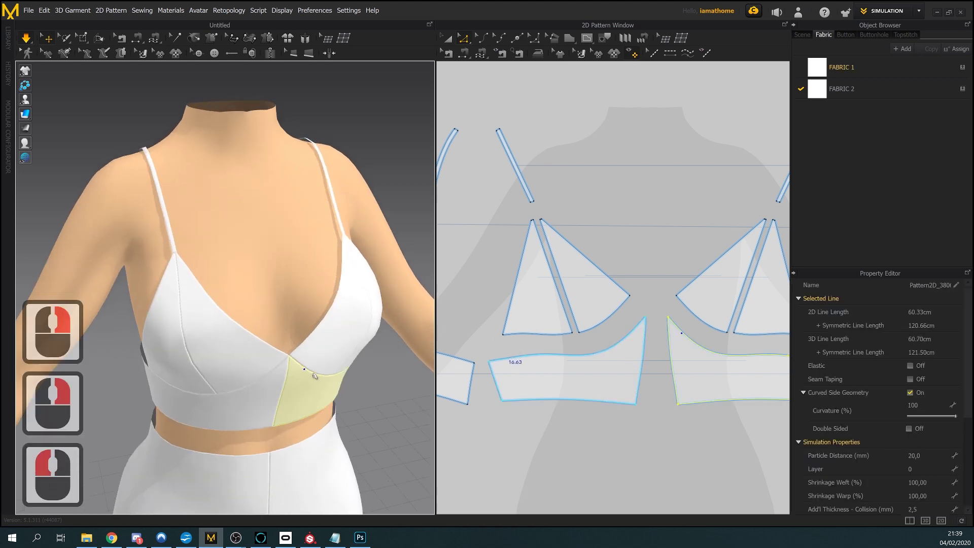
right_drag(290, 375, 282, 366)
click(268, 352)
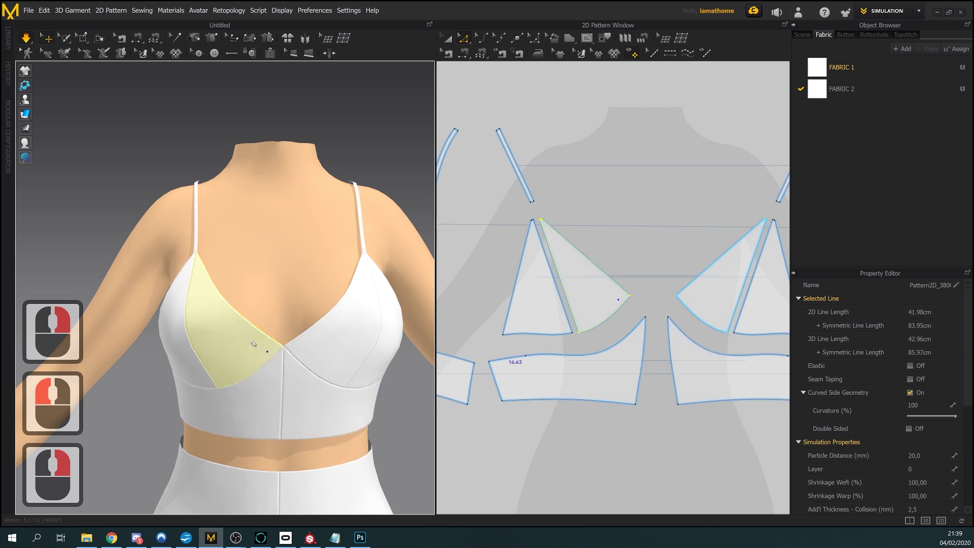
key(space)
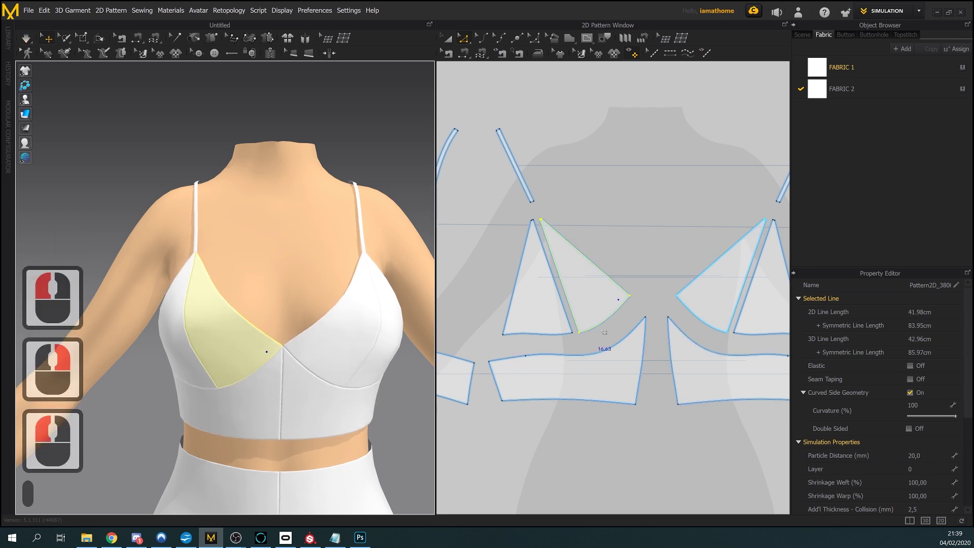
Inspect the sewing lines joining the inner cup panels to the under-bust bands and the bands at center front
click(448, 52)
scroll(659, 345, up, 2)
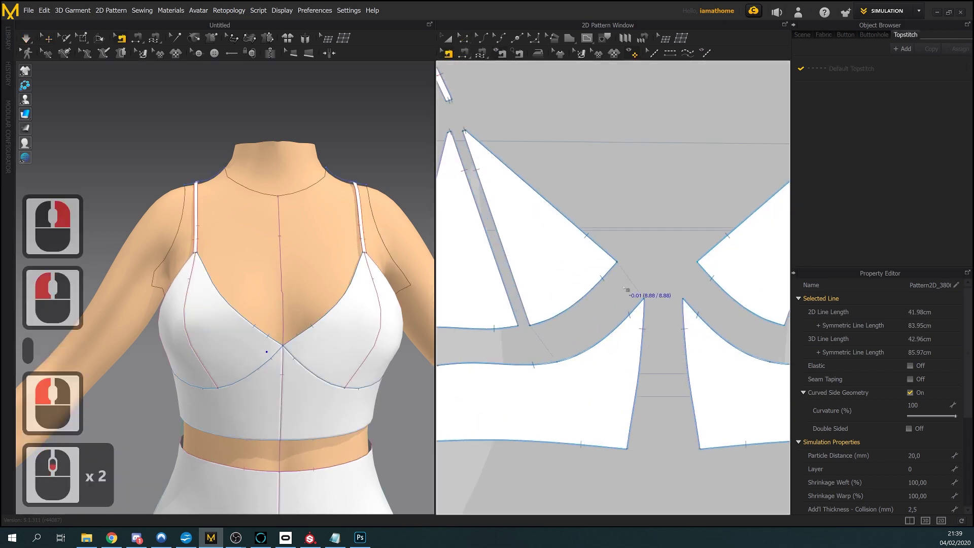
click(601, 287)
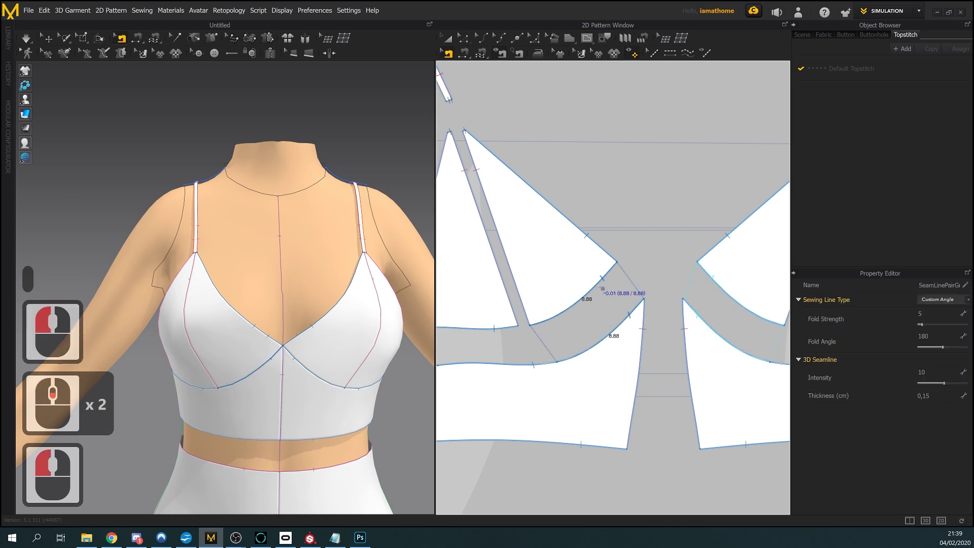
click(706, 324)
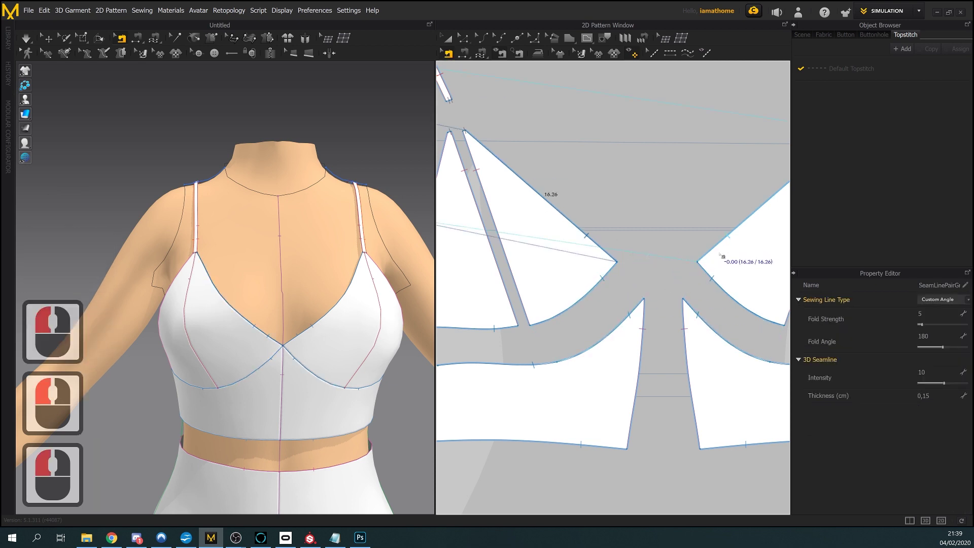
click(659, 335)
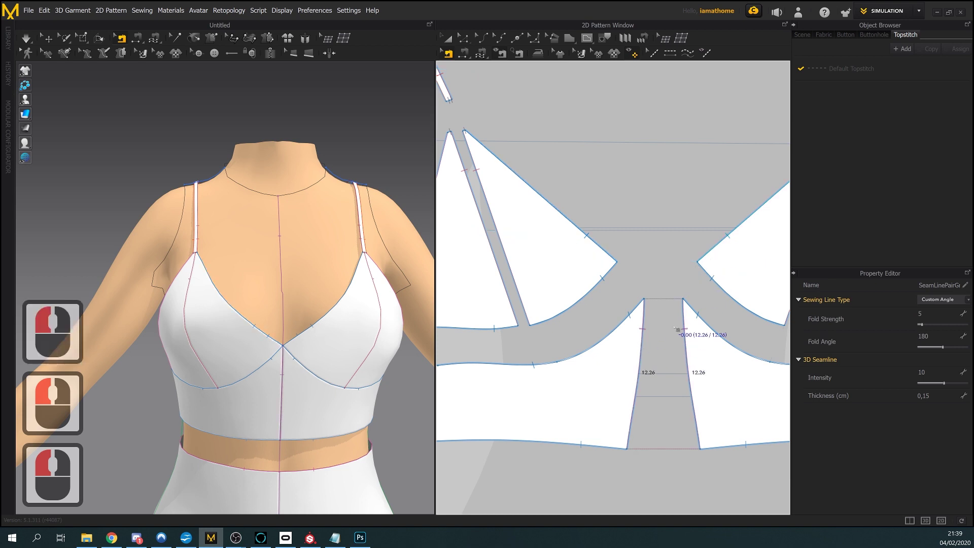
scroll(659, 330, up, 2)
scroll(659, 332, up, 3)
middle_drag(615, 328, 642, 408)
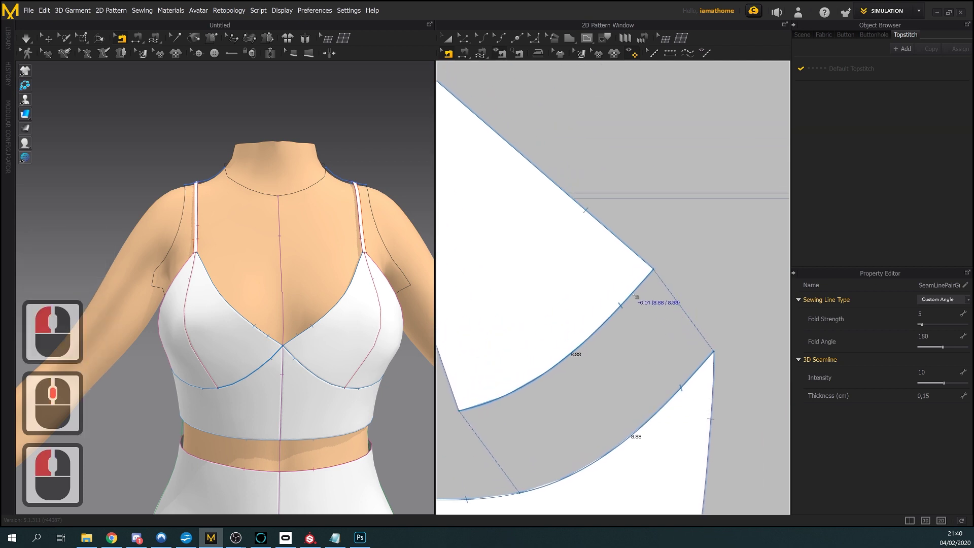
Examine the sewing line along the cups' neckline edges, from the center front up to the cup apex
scroll(491, 307, down, 4)
middle_drag(493, 306, 643, 353)
click(641, 339)
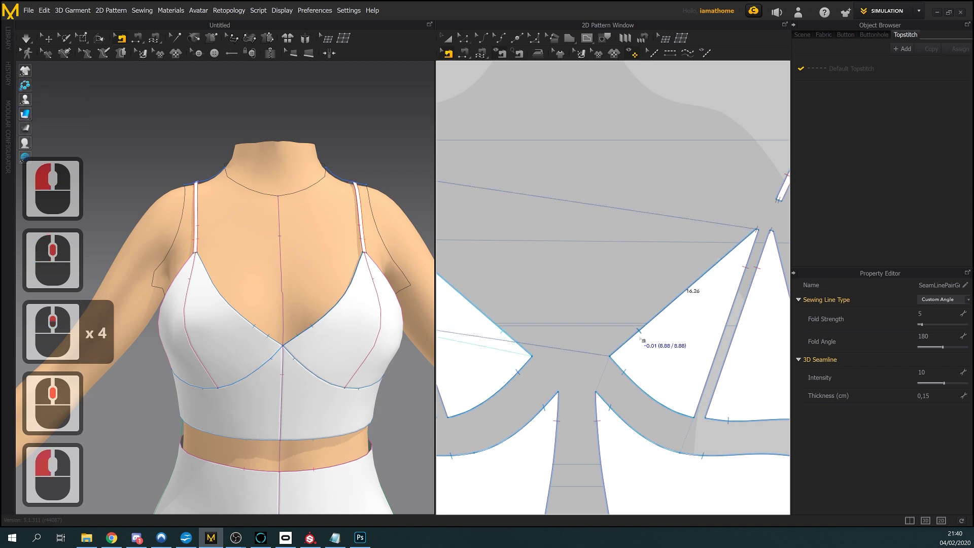
scroll(742, 265, up, 6)
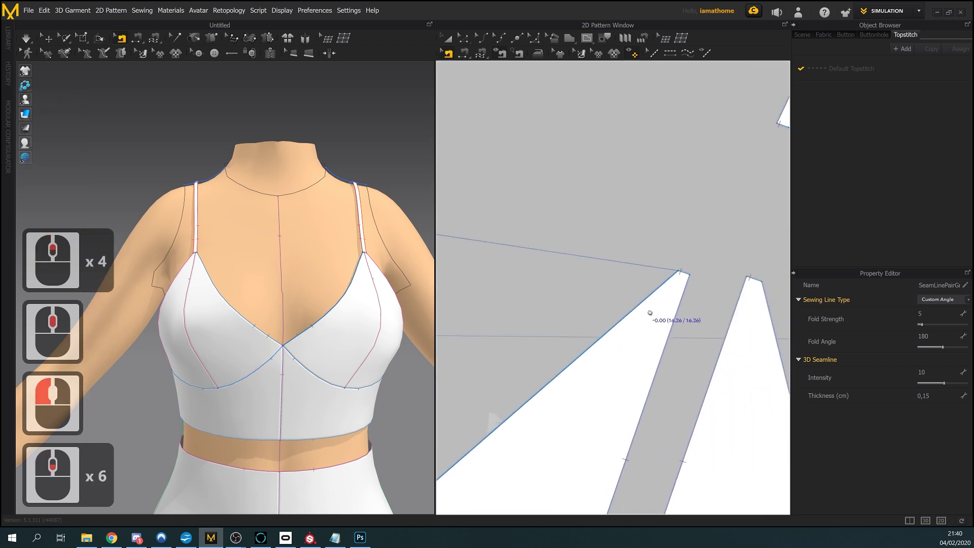
scroll(654, 305, down, 3)
scroll(566, 398, up, 7)
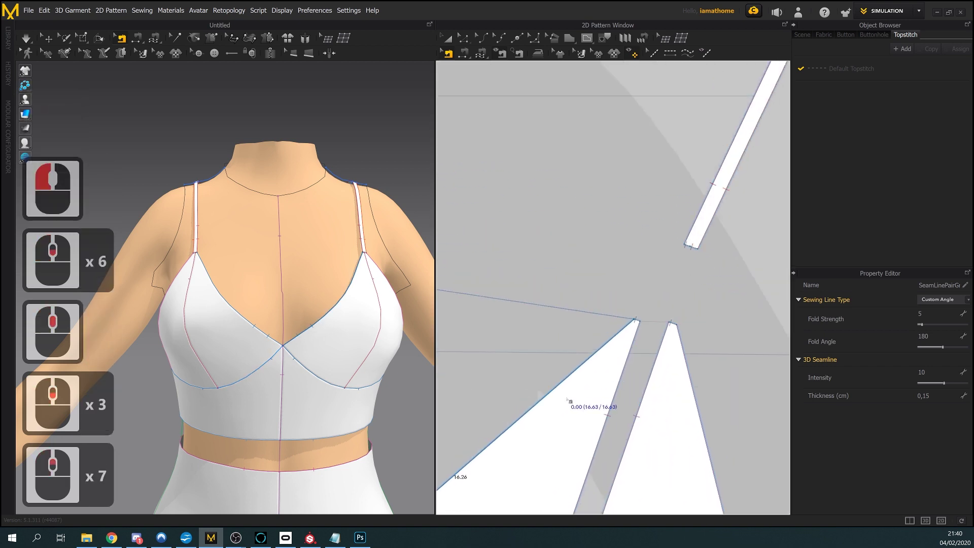
scroll(660, 329, down, 1)
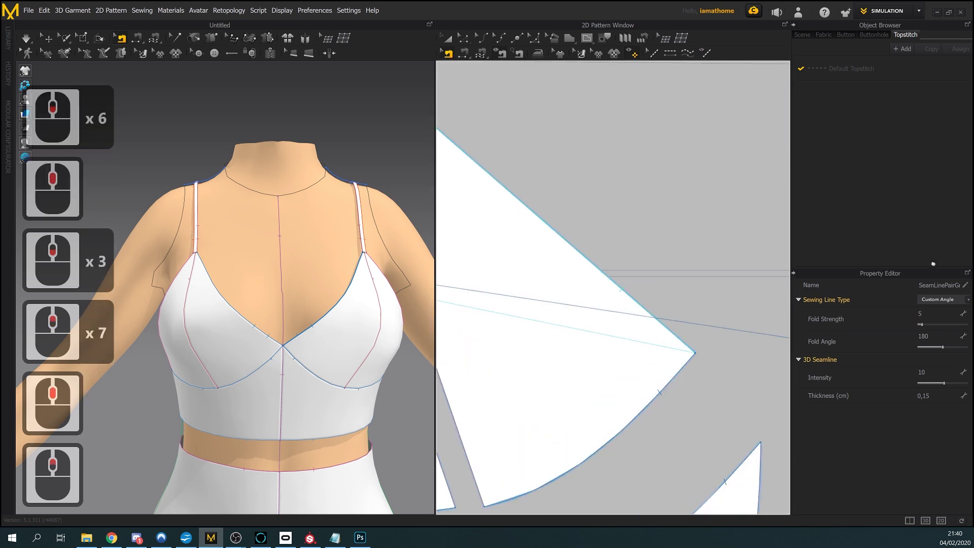
scroll(660, 355, up, 1)
middle_drag(624, 253, 641, 233)
scroll(545, 221, down, 1)
scroll(434, 304, up, 2)
scroll(368, 314, down, 3)
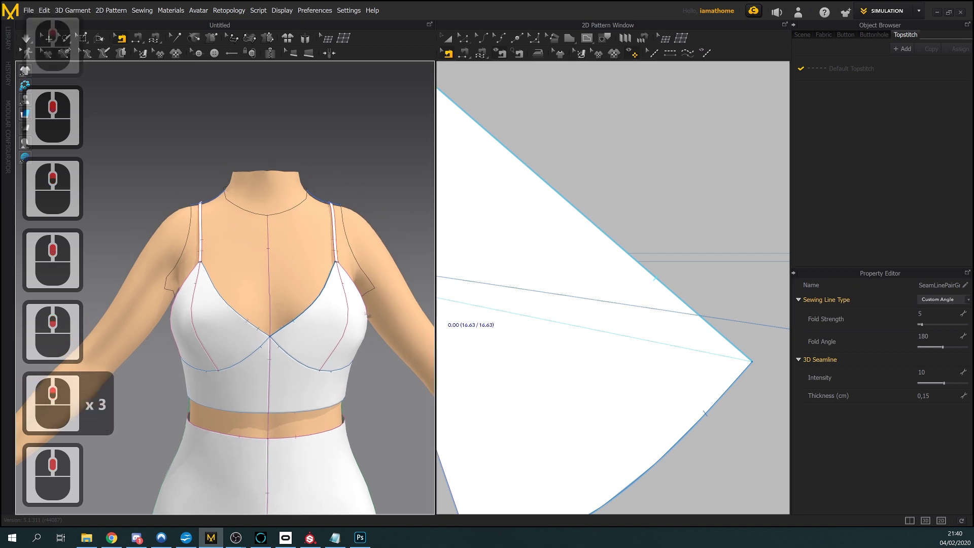
click(49, 38)
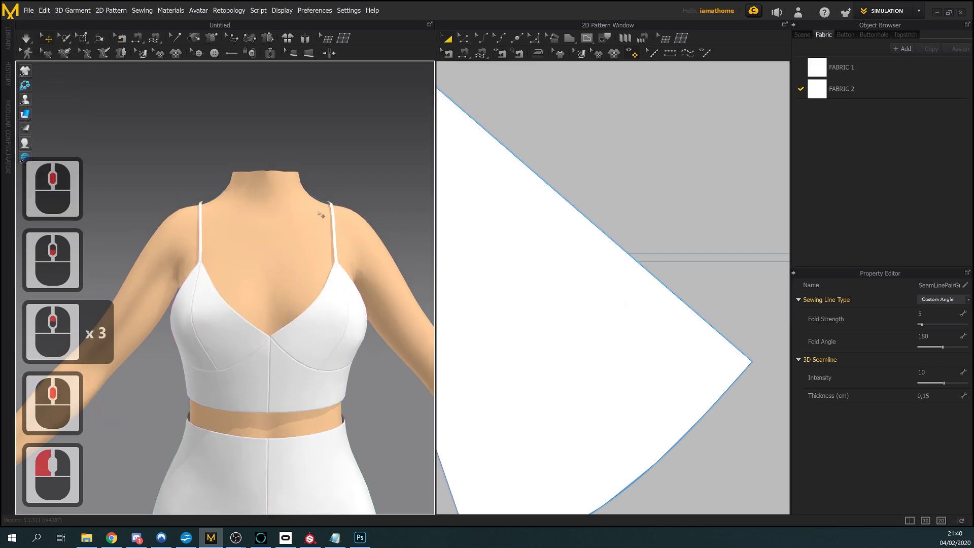
Apply the image medium-pinstripes-stretch-trouser-fabric-black--70_0657_998.jpg as the texture of FABRIC 1
scroll(347, 186, up, 2)
scroll(347, 186, down, 3)
scroll(361, 233, down, 1)
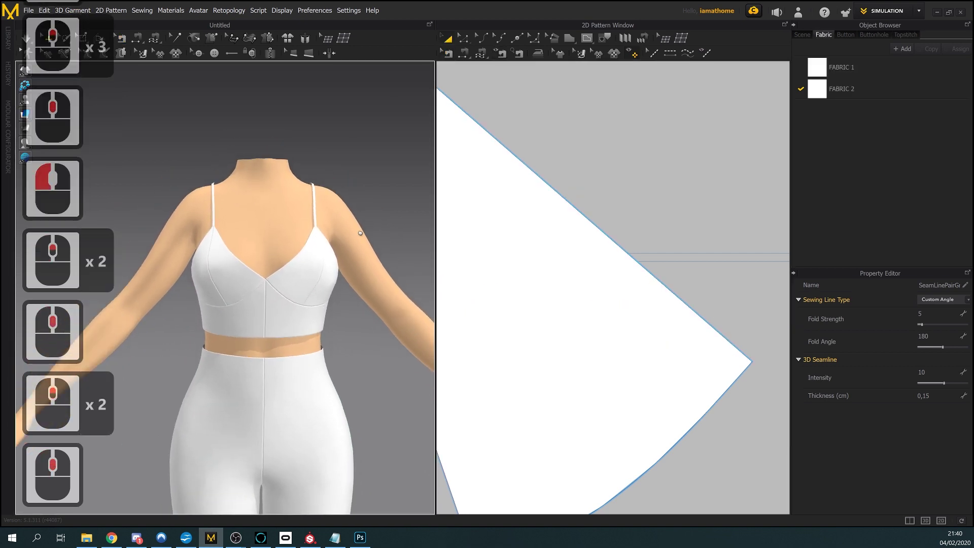
right_drag(369, 235, 421, 236)
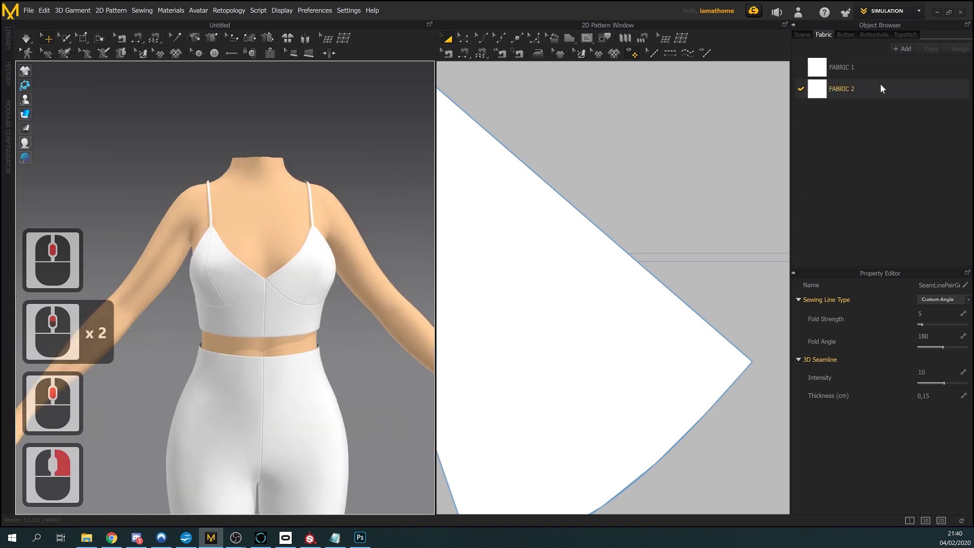
click(881, 68)
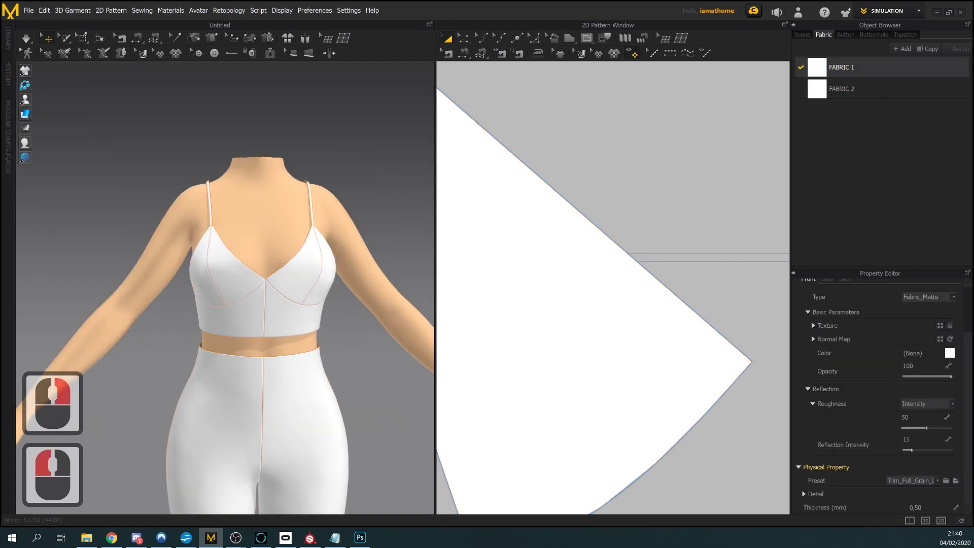
click(940, 326)
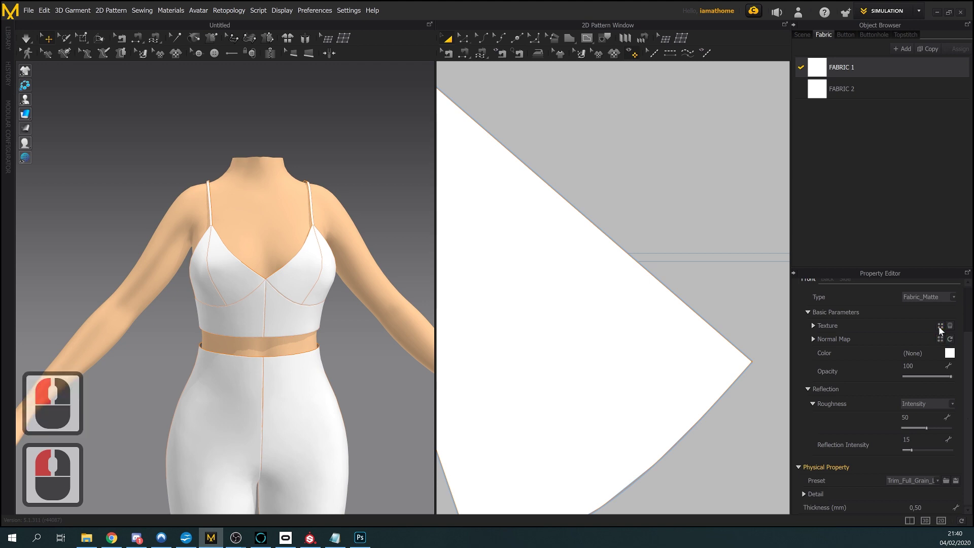
click(472, 166)
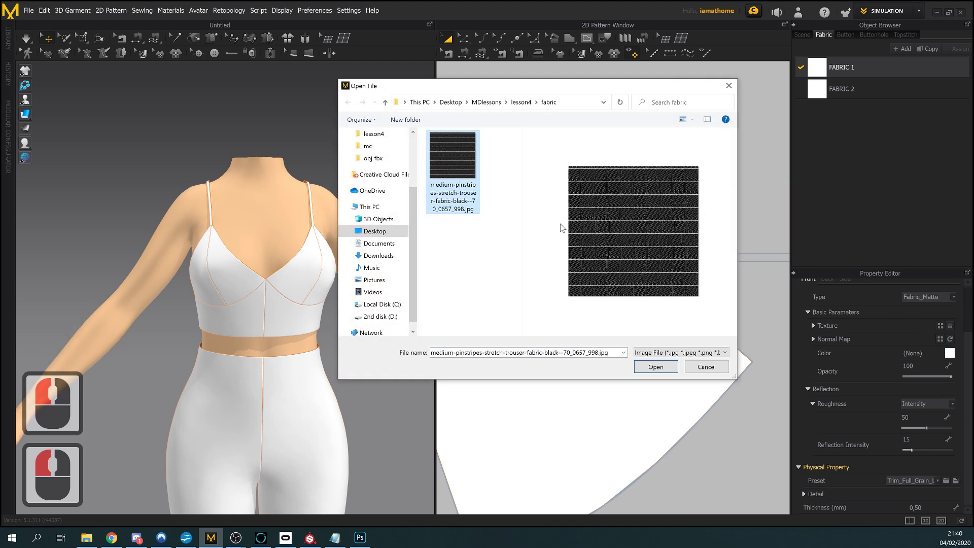
click(659, 369)
scroll(378, 297, down, 6)
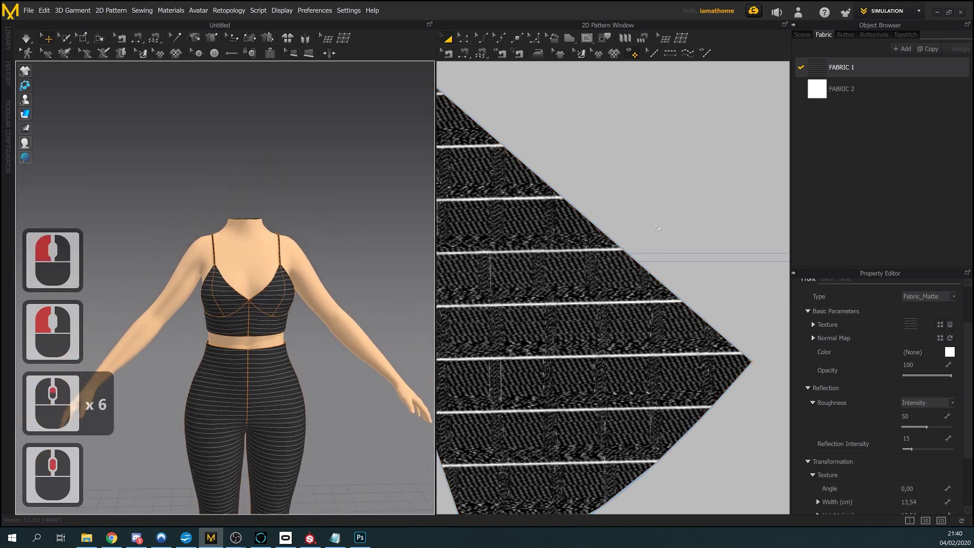
Assign the four trouser pattern pieces to a new plain white fabric, FABRIC 3
scroll(658, 228, up, 13)
middle_drag(552, 142, 828, 191)
scroll(771, 209, up, 4)
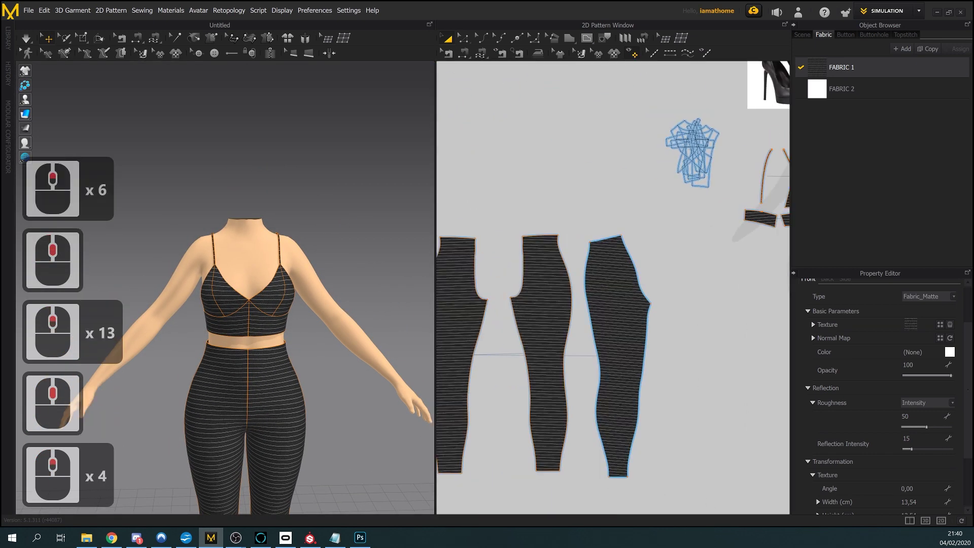
scroll(603, 270, up, 3)
drag(457, 232, 650, 396)
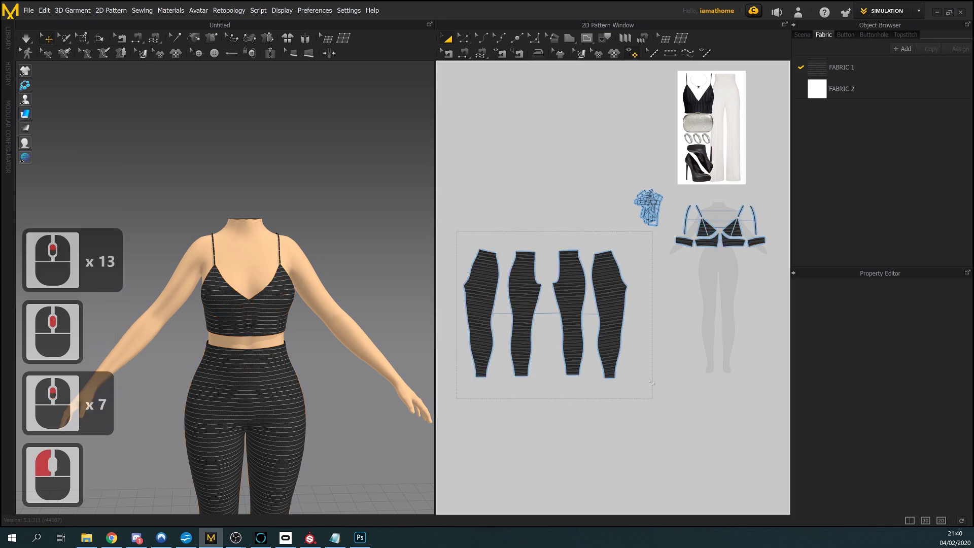
click(958, 50)
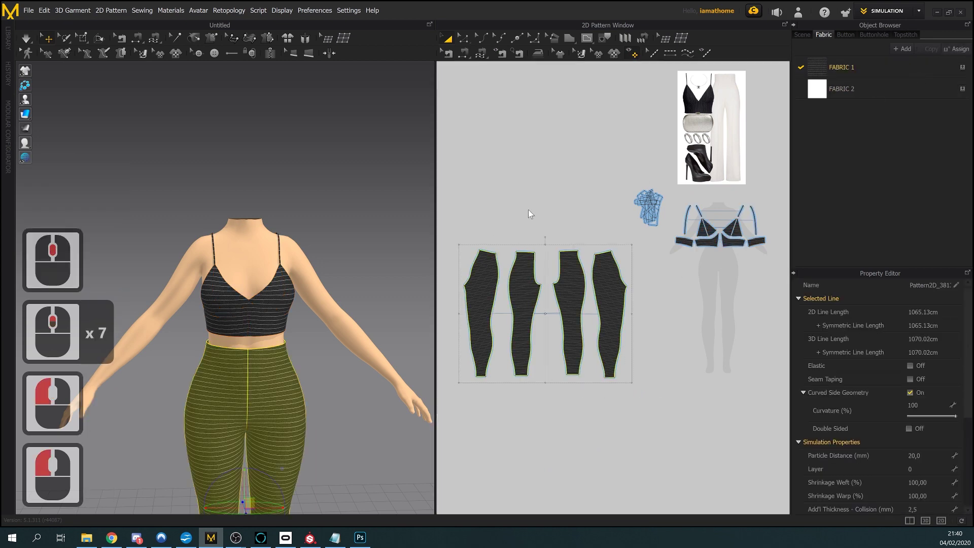
scroll(238, 229, down, 3)
scroll(259, 246, down, 3)
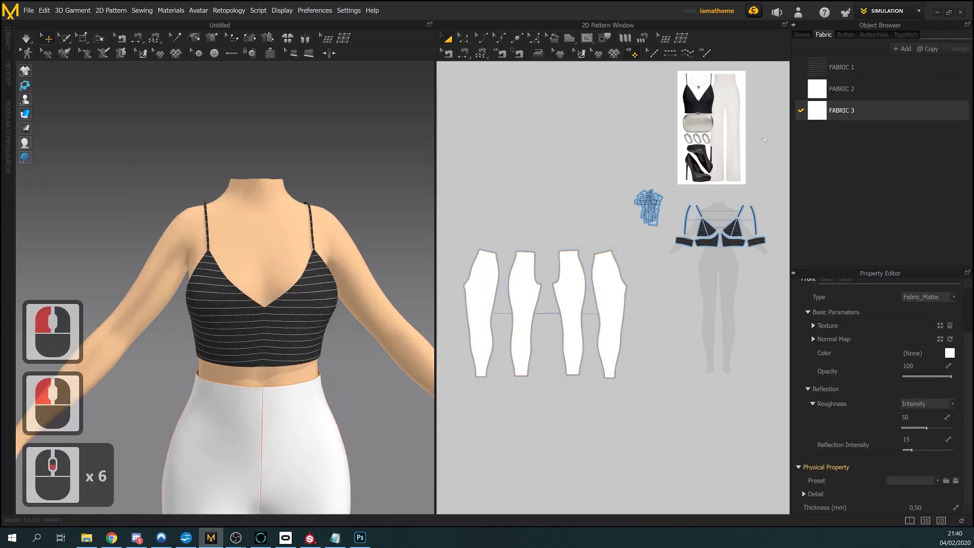
Review FABRIC 1's texture transformation settings and expand its physical property details
scroll(748, 226, up, 5)
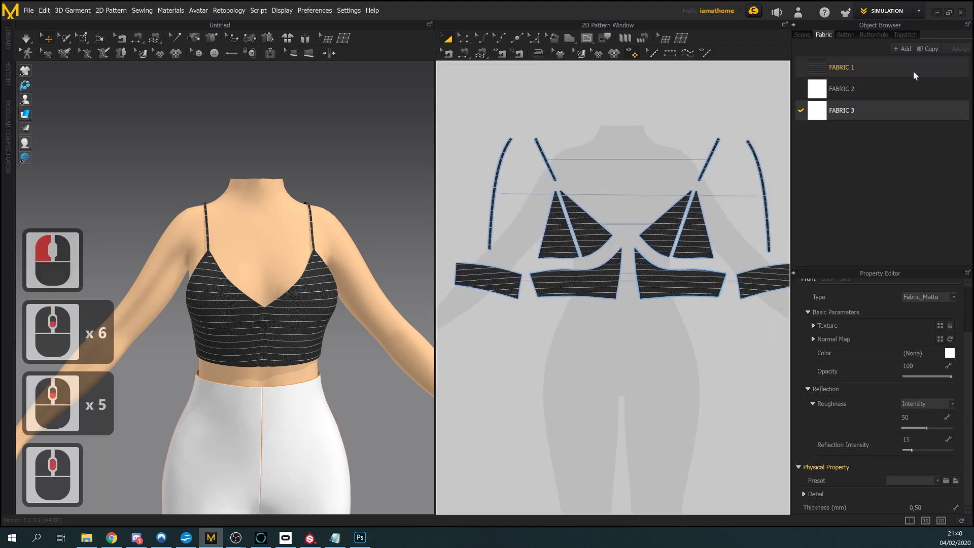
click(913, 74)
scroll(887, 435, down, 1)
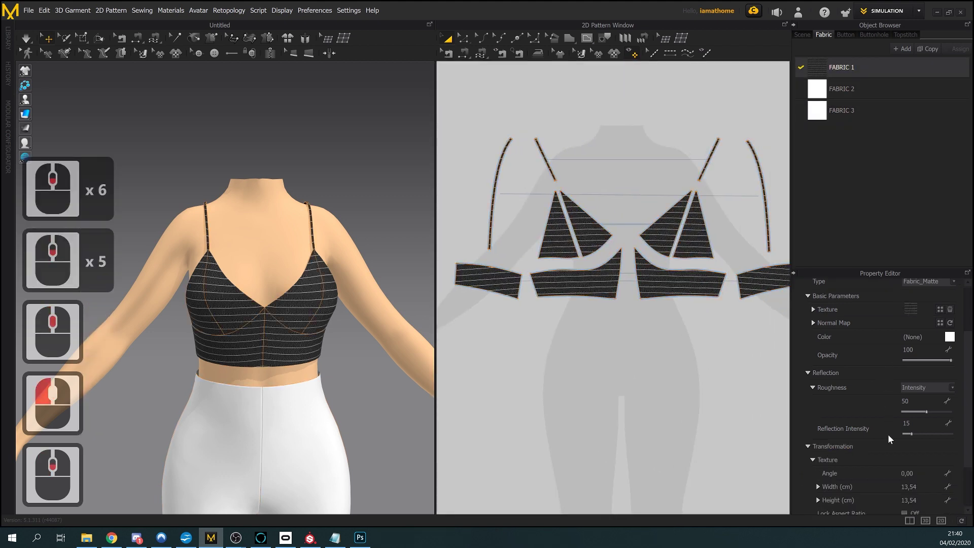
scroll(888, 434, down, 2)
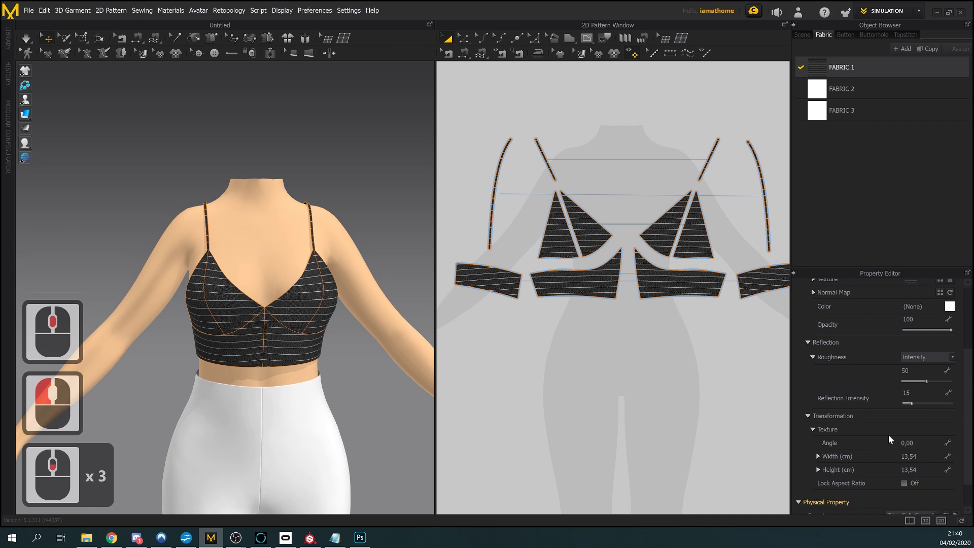
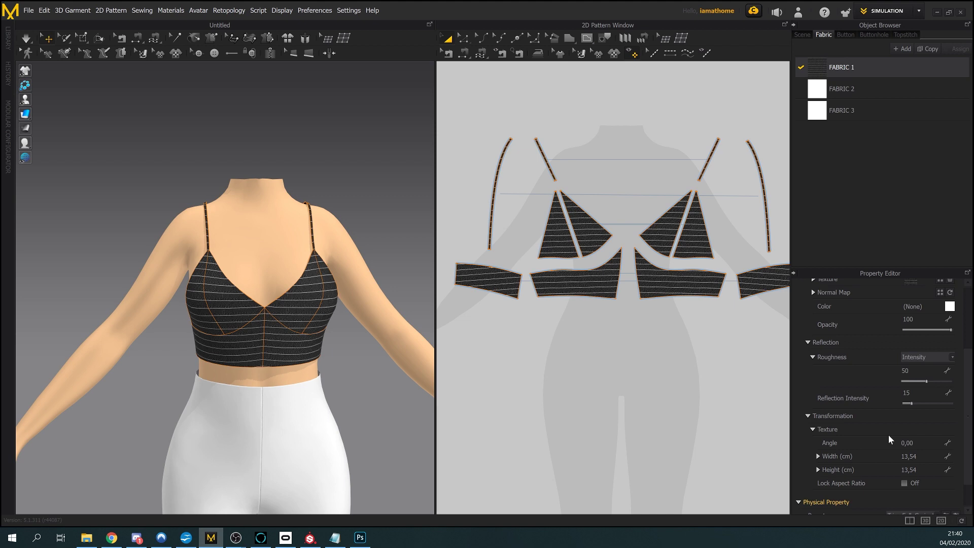
scroll(888, 435, down, 1)
drag(972, 435, 968, 440)
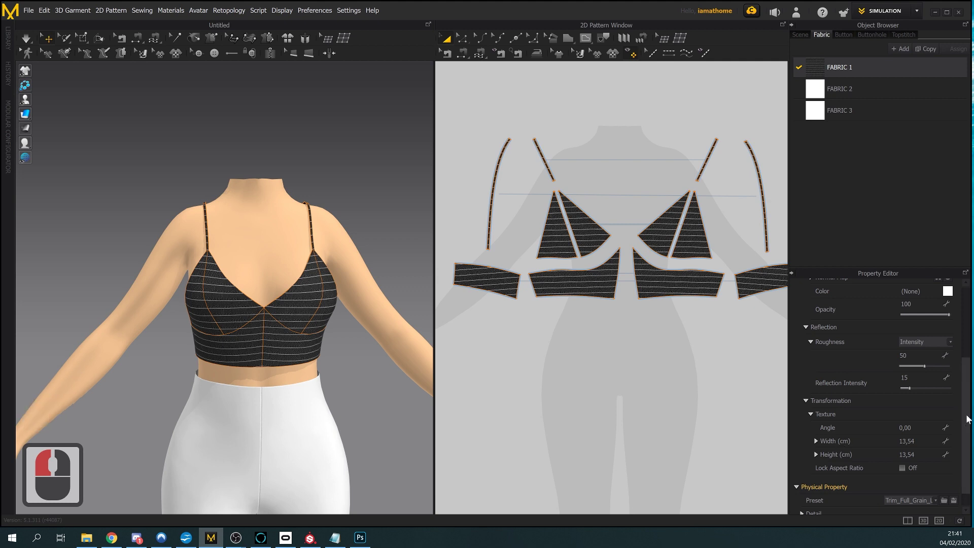
drag(968, 420, 967, 434)
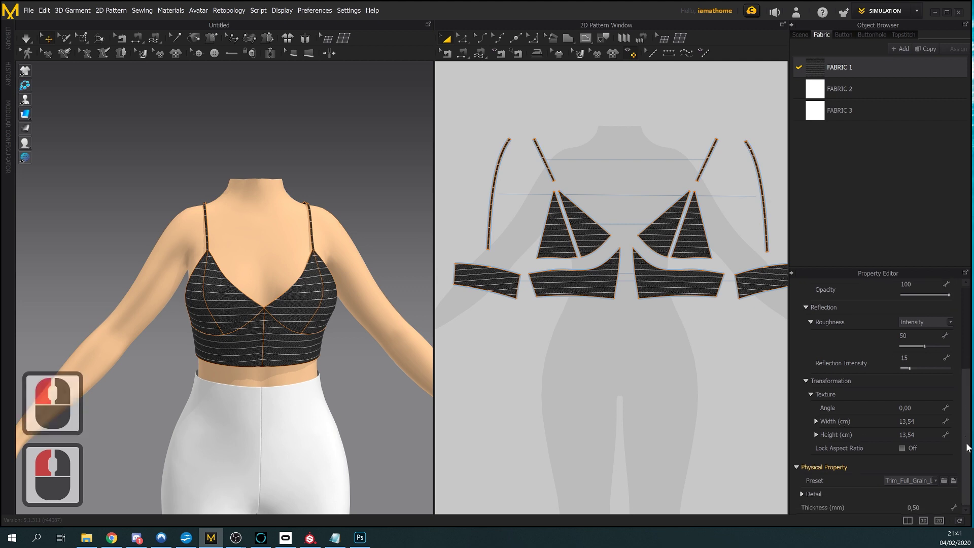
click(802, 494)
scroll(832, 482, down, 4)
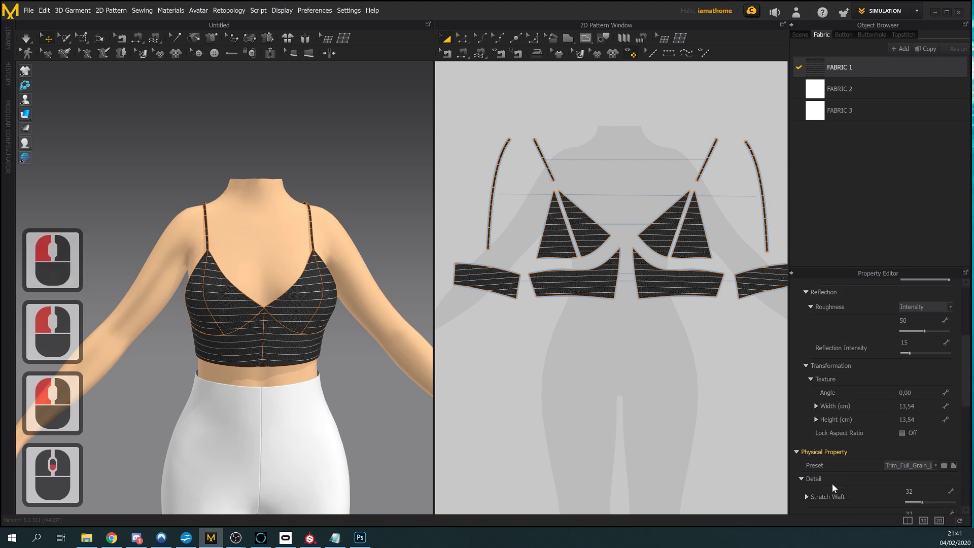
scroll(845, 473, up, 1)
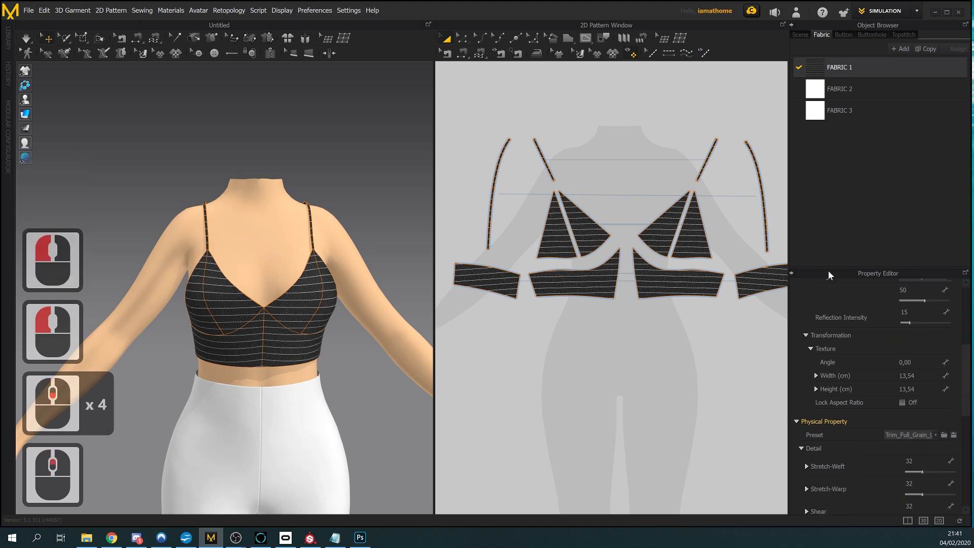
Set FABRIC 1's texture angle to 90 so the camisole's pinstripes run vertically
click(868, 67)
scroll(901, 409, up, 2)
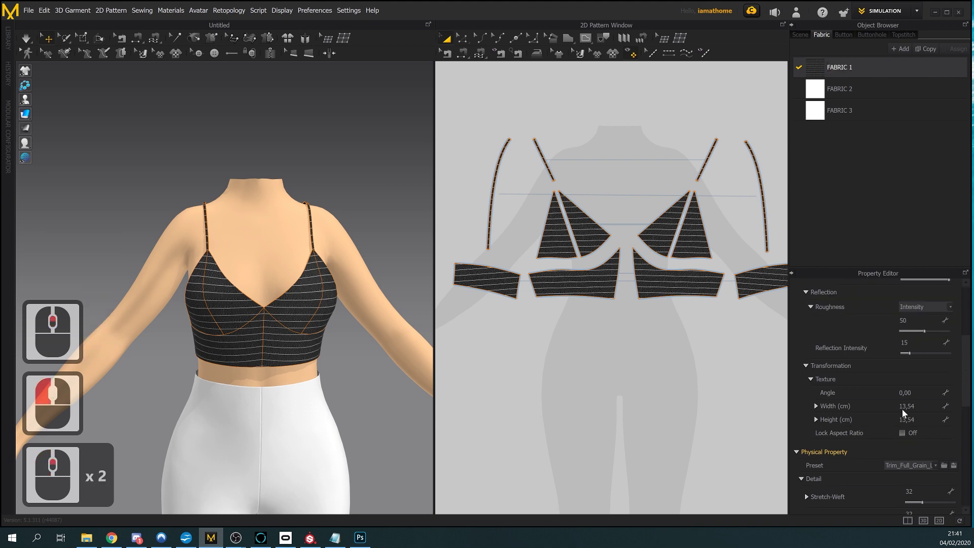
click(913, 393)
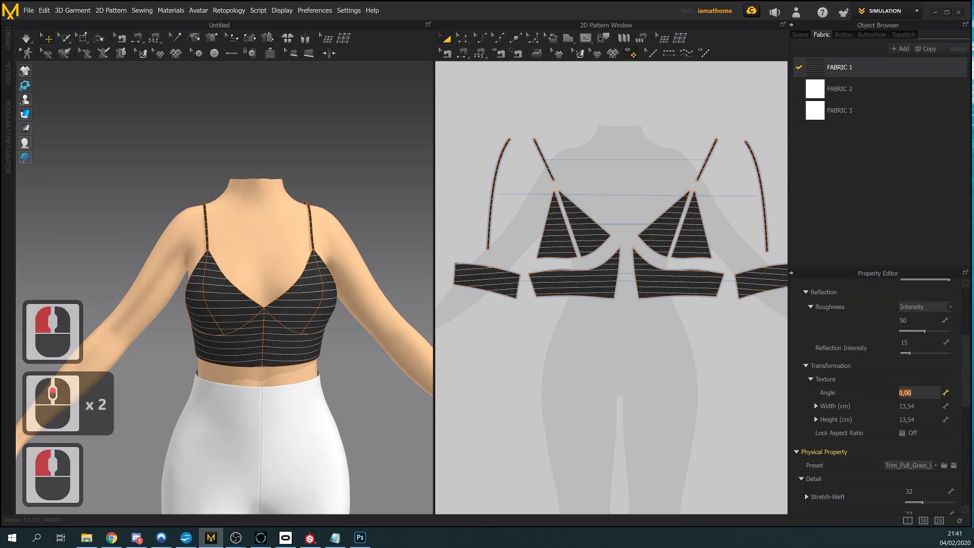
text(90)
key(Return)
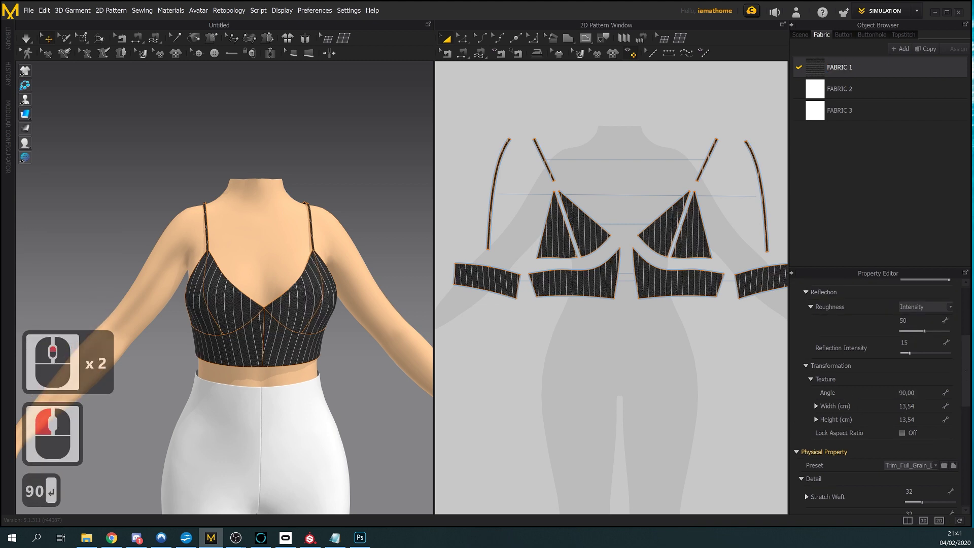
Examine the pinstripe direction on the camisole's front under-bust bands, selecting each band on the avatar
scroll(390, 406, up, 2)
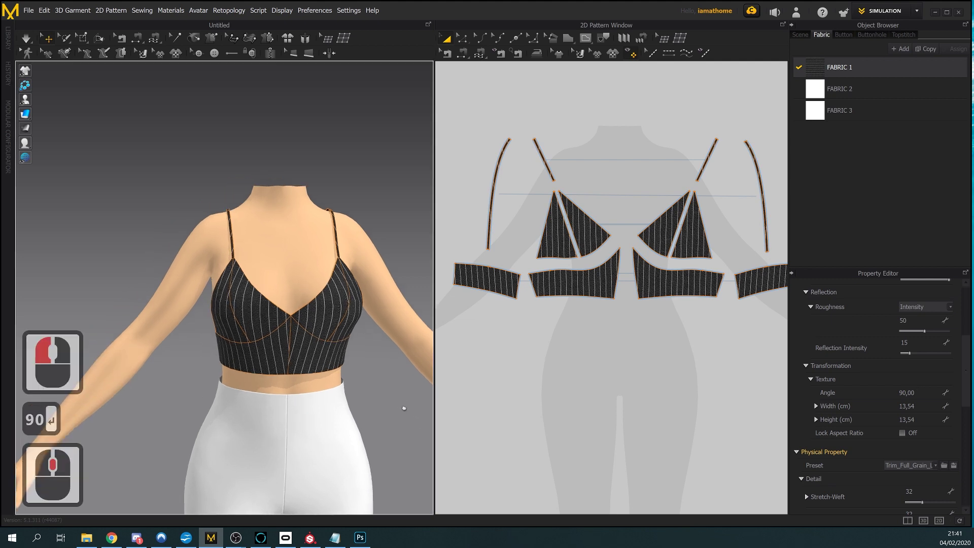
right_click(654, 355)
scroll(338, 343, up, 3)
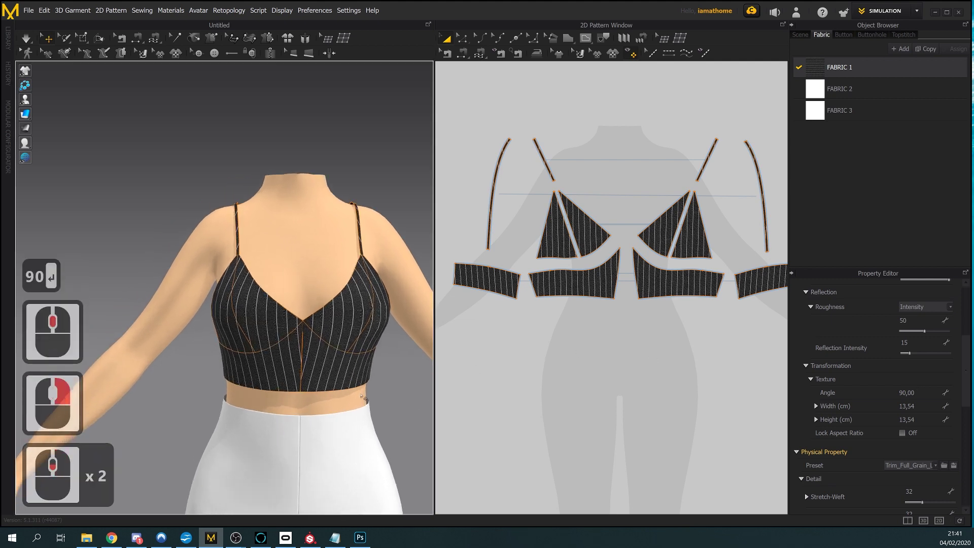
click(292, 365)
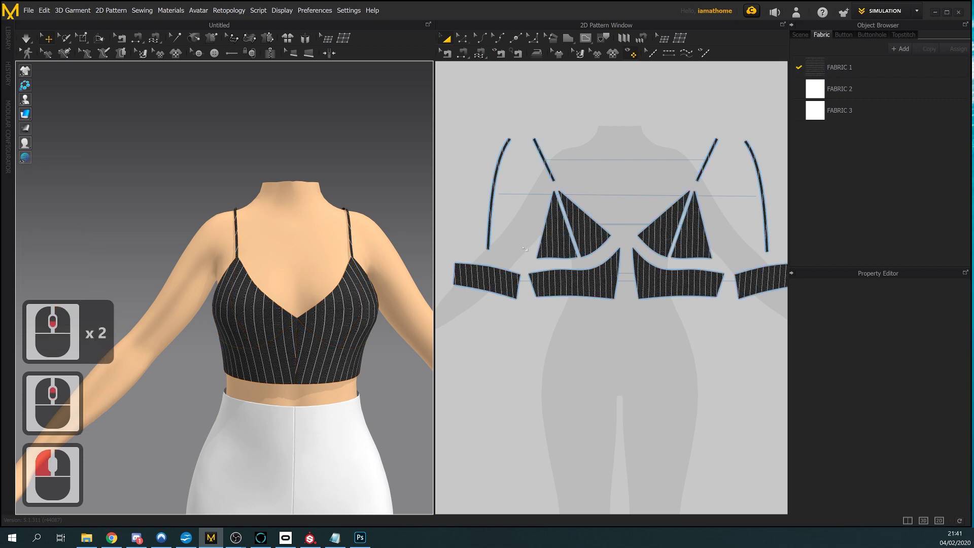
click(355, 362)
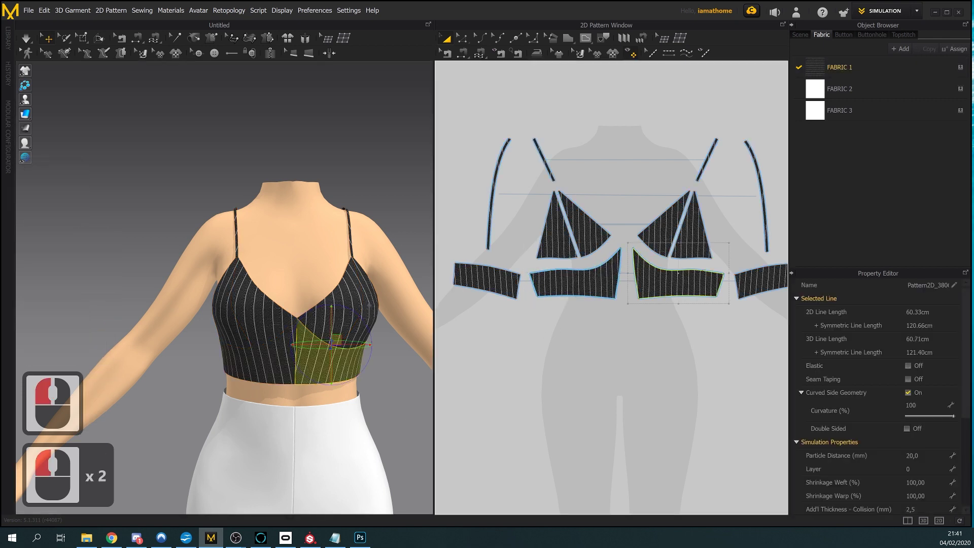
click(253, 355)
click(345, 363)
scroll(671, 263, up, 2)
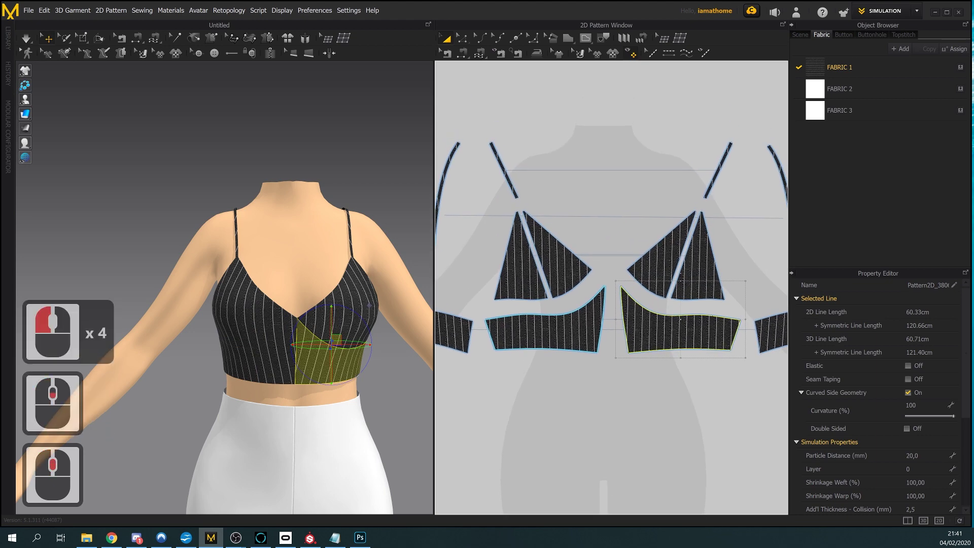
Delete all curve points from the center-front edge of the front under-bust band
click(463, 37)
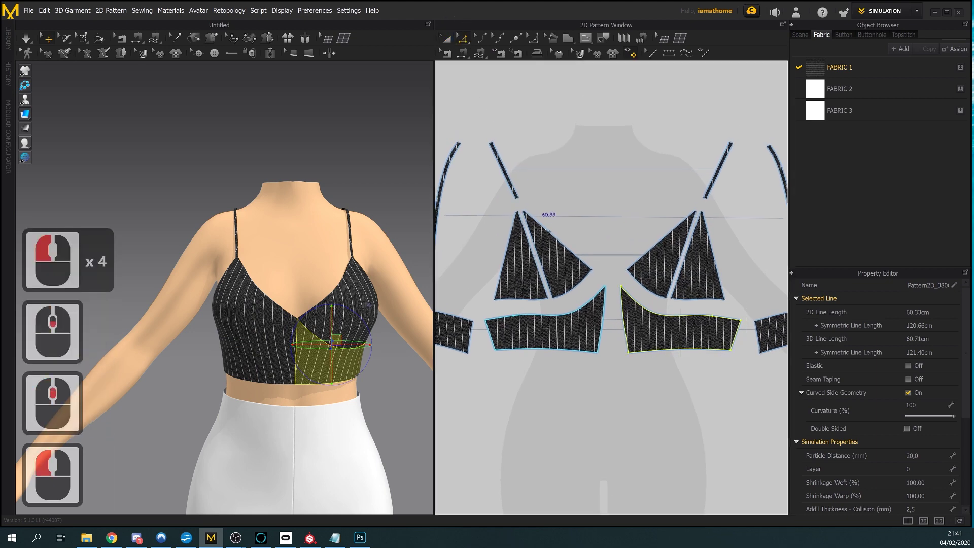
click(611, 369)
click(604, 316)
right_click(603, 314)
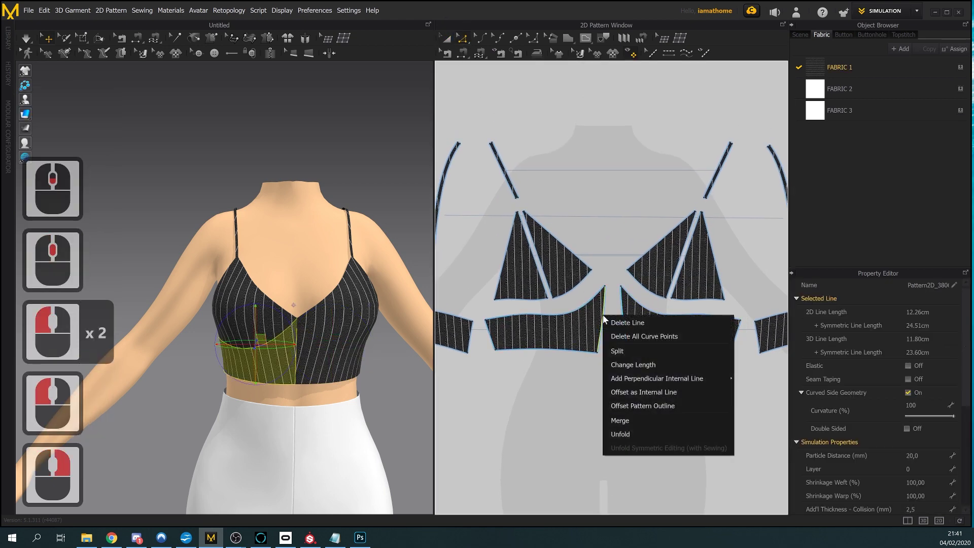
click(644, 337)
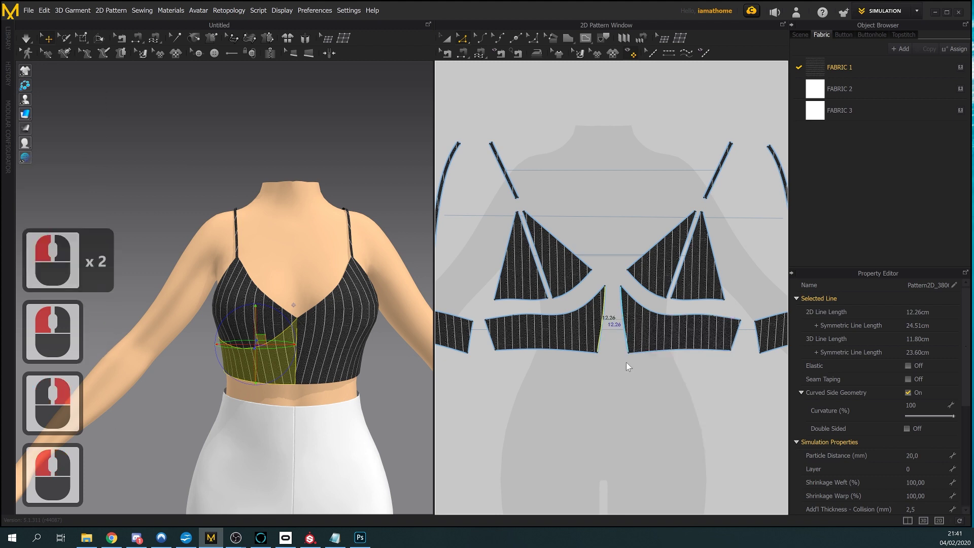
Try rotating the front under-bust band so its center-front edge is parallel to the Y-axis, and undo the rotation
click(445, 38)
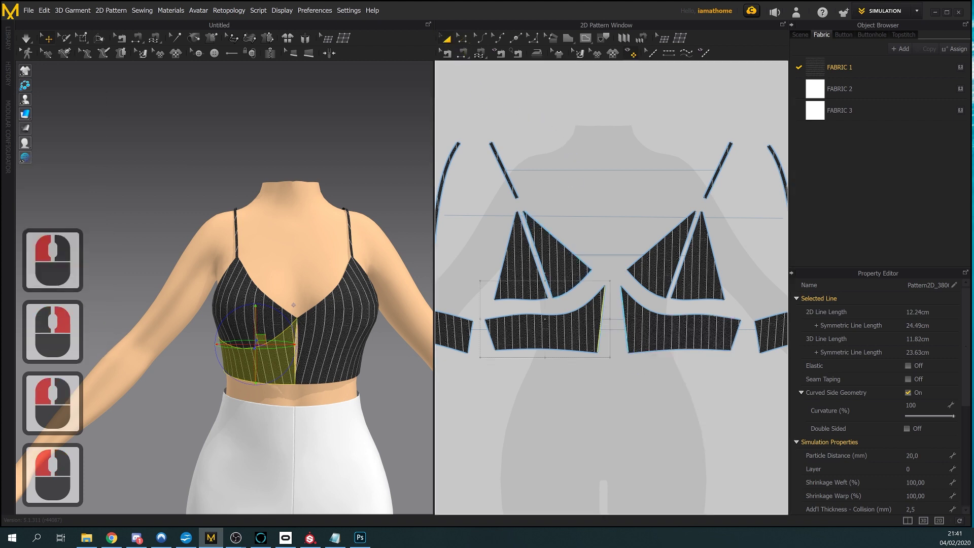
click(542, 330)
right_click(572, 328)
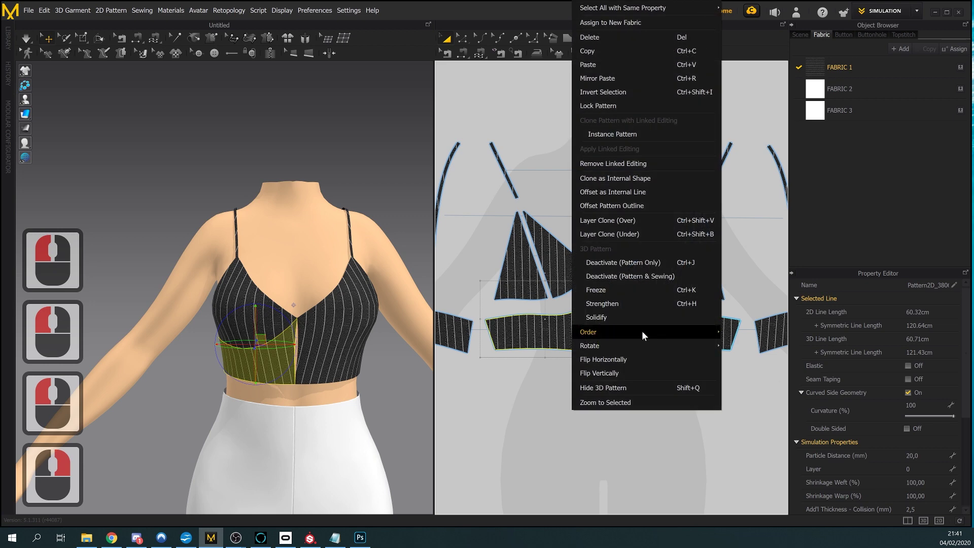
mouse_move(654, 344)
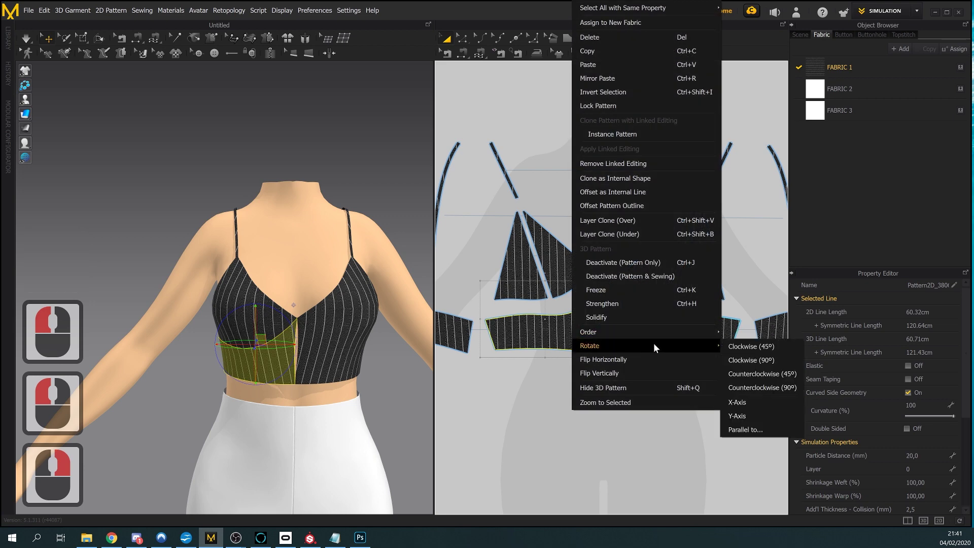
click(749, 416)
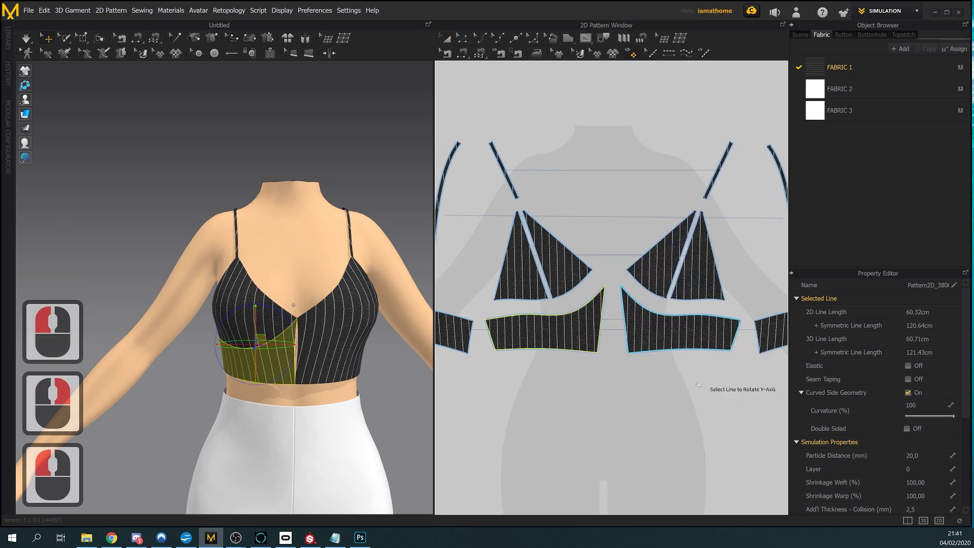
click(601, 329)
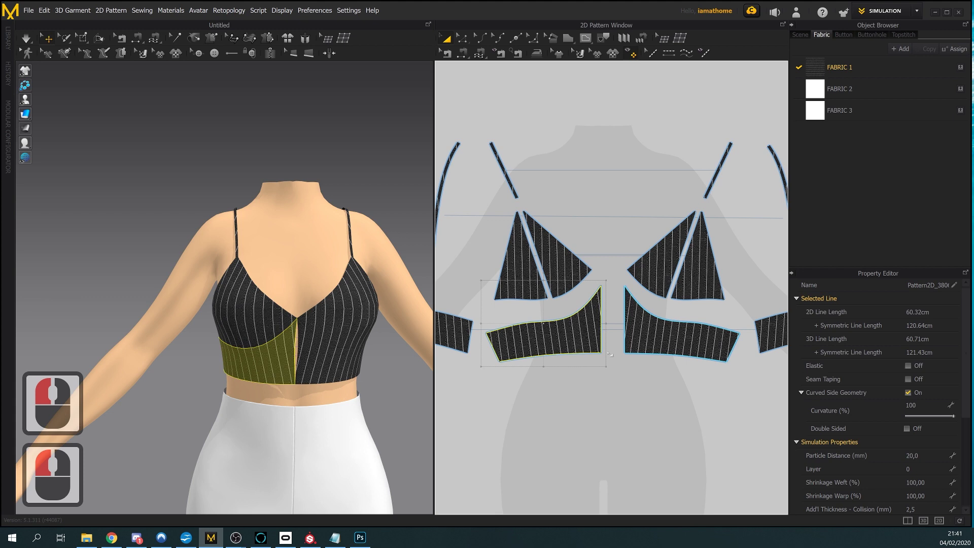
key(ctrl+z)
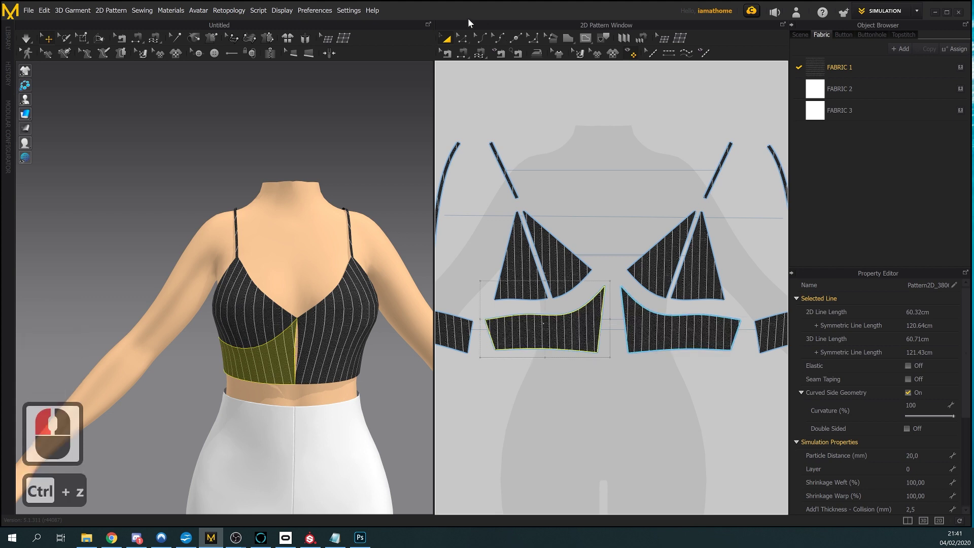
Start editing the center-front edge of the front under-bust band
click(461, 40)
click(608, 328)
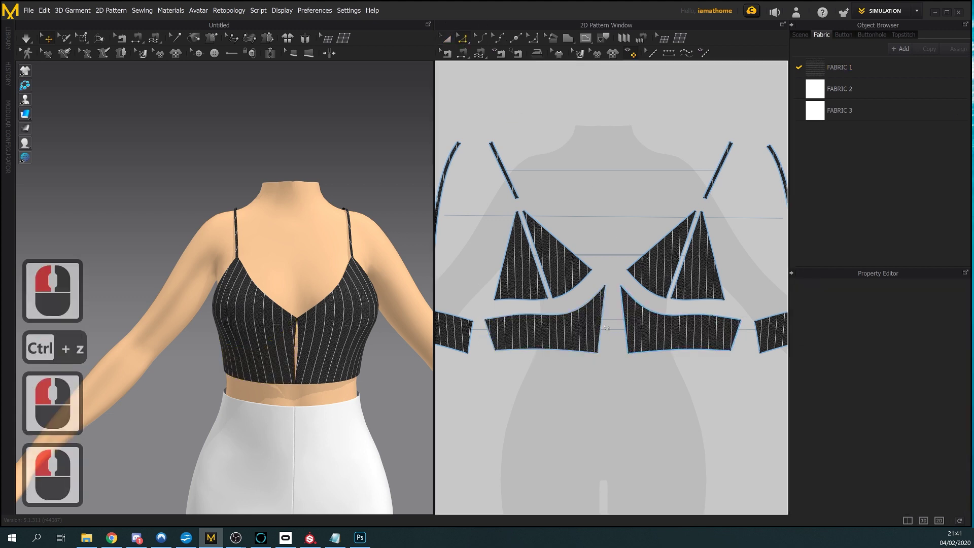
Try to merge the two lower front panels along the centre seam, and undo the merge
click(602, 325)
right_click(602, 319)
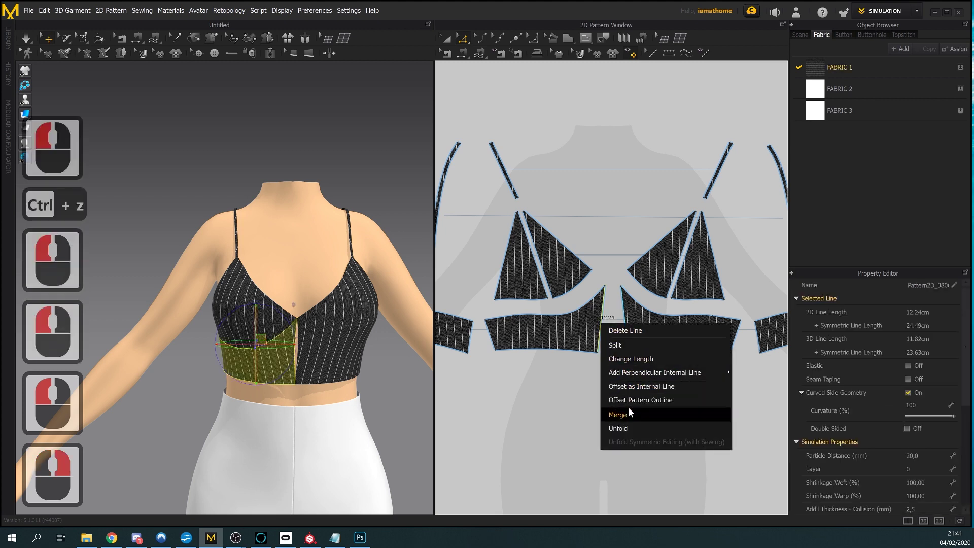
click(646, 418)
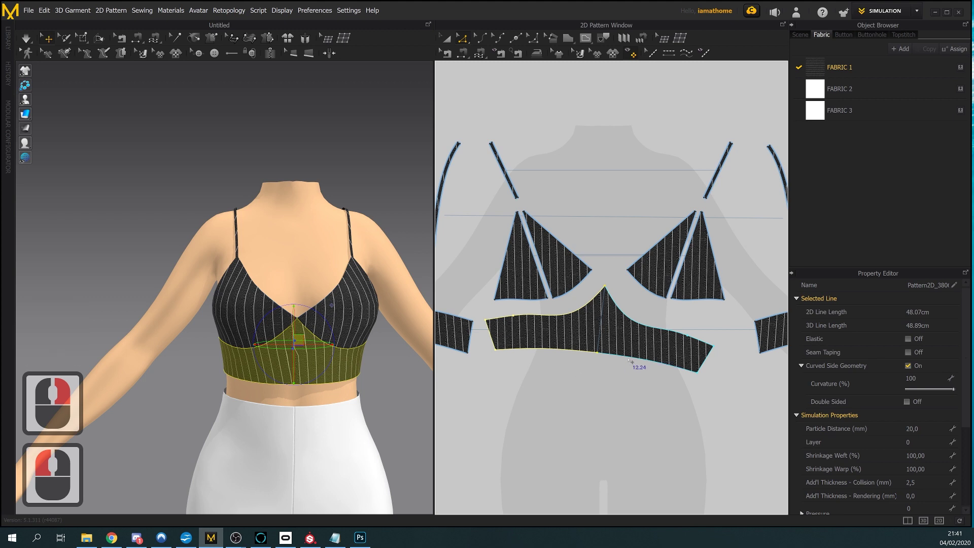
key(ctrl+z)
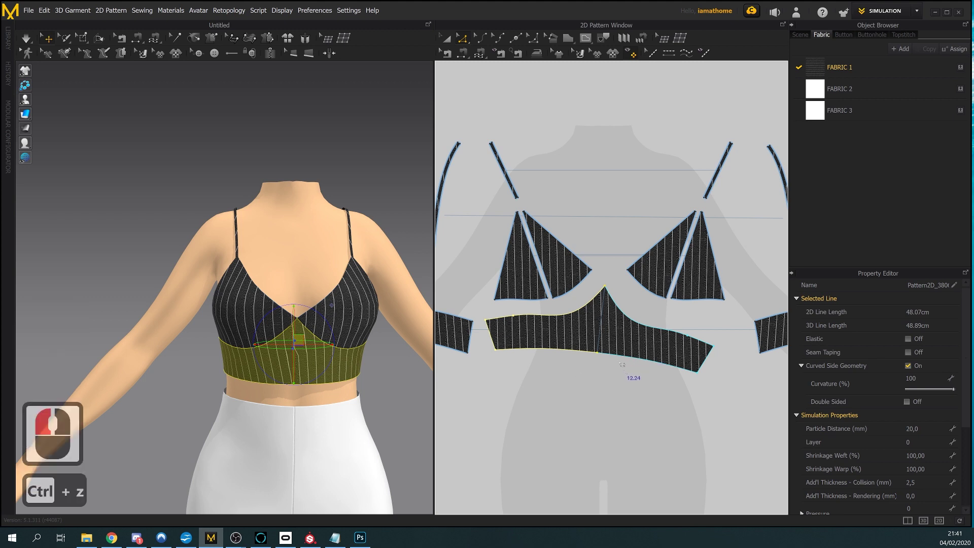
key(ctrl+z)
click(607, 338)
key(ctrl+z)
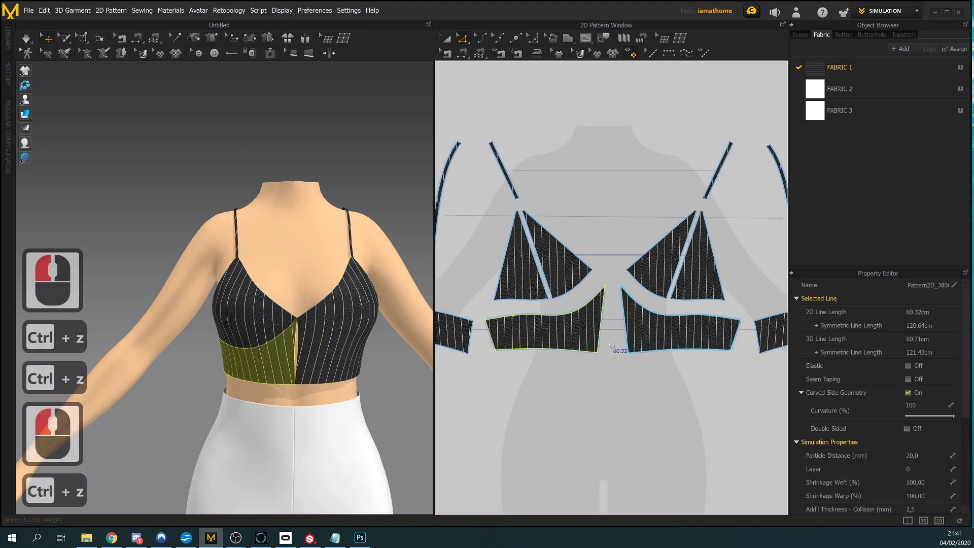
double_click(605, 327)
right_click(602, 323)
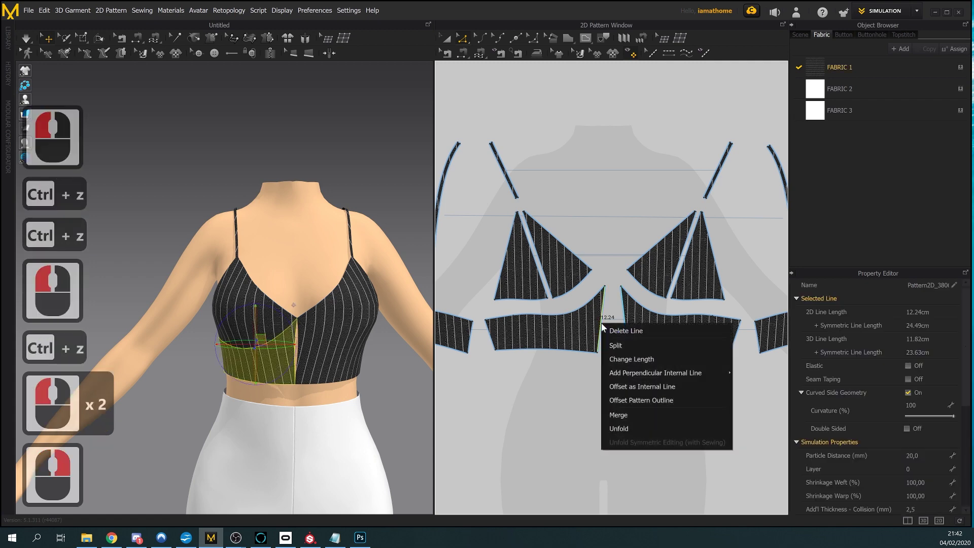
click(643, 400)
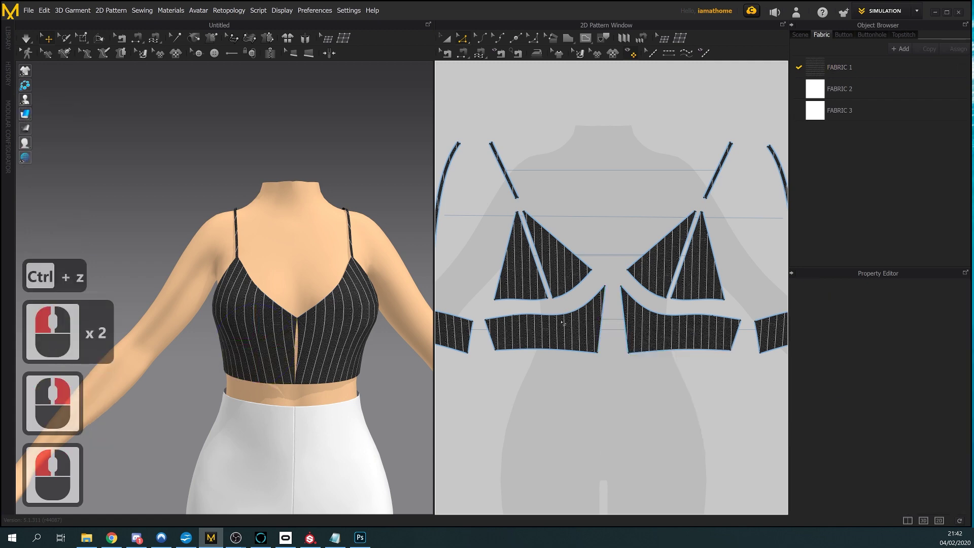
Rotate the lower front panel to the Y-Axis so its centre edge stands vertical
click(601, 324)
click(601, 325)
right_click(588, 321)
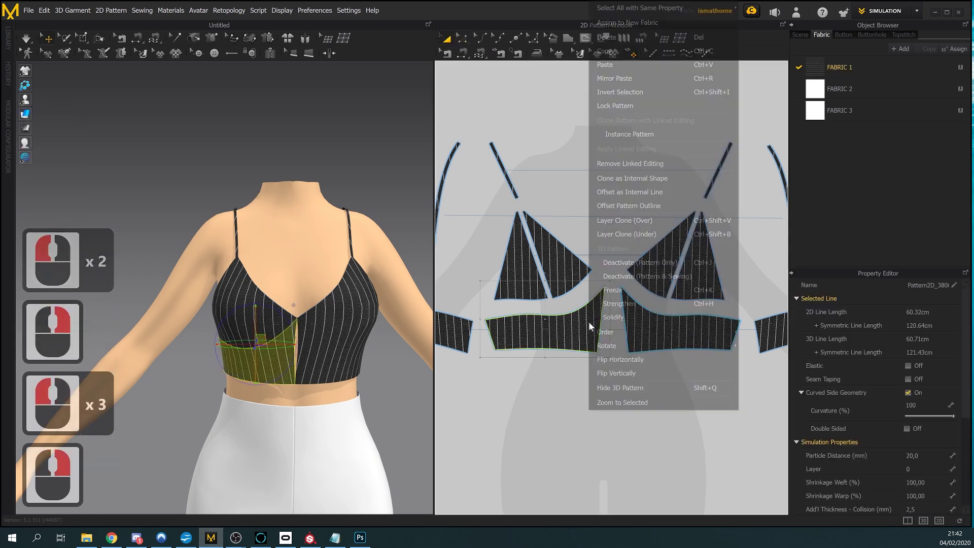
mouse_move(680, 338)
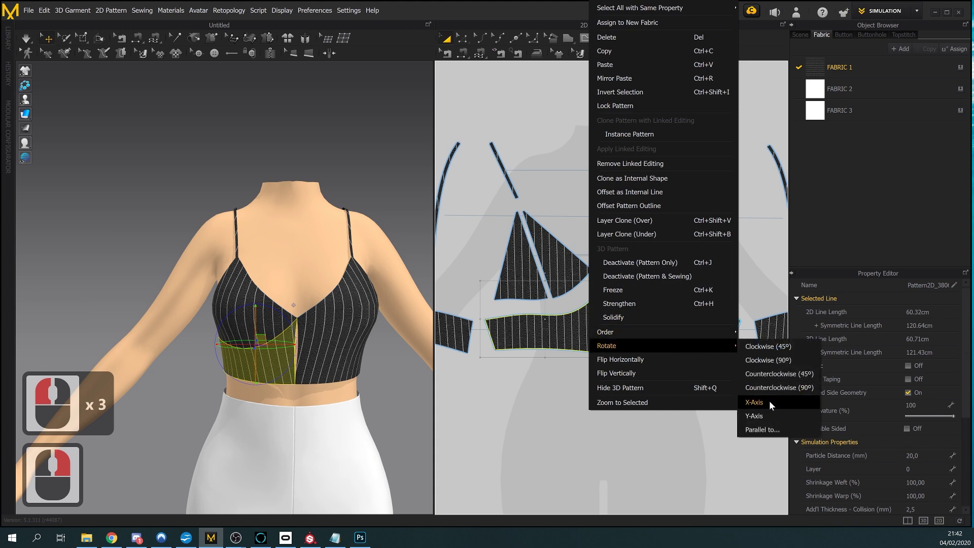
click(760, 415)
key(a)
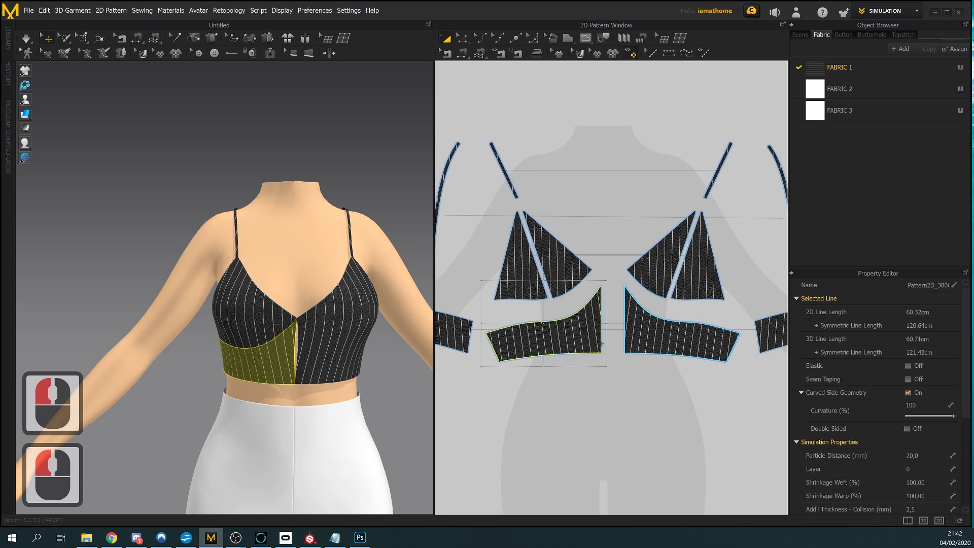
Merge the two lower front panels along their vertical centre edge and centre the merged panel beneath the cups
scroll(613, 350, up, 2)
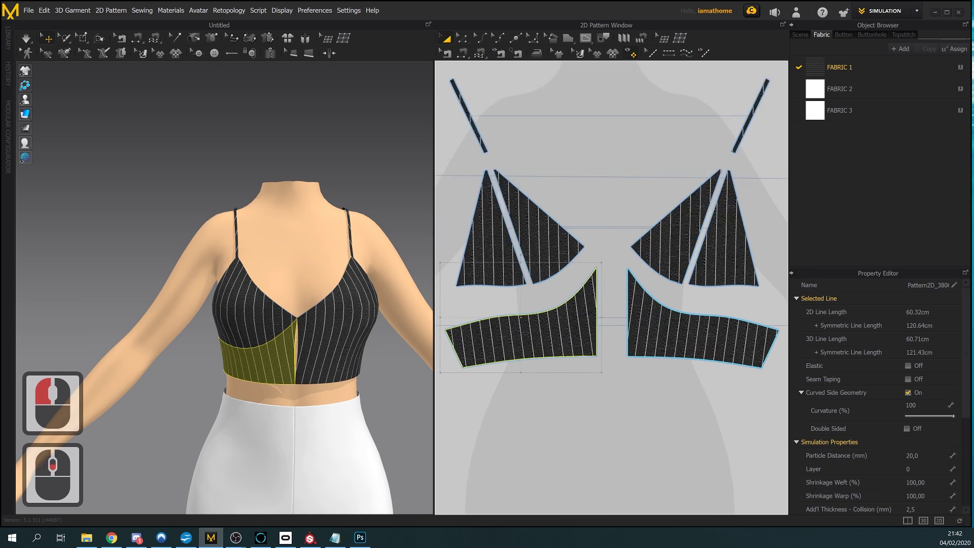
right_click(589, 316)
click(607, 310)
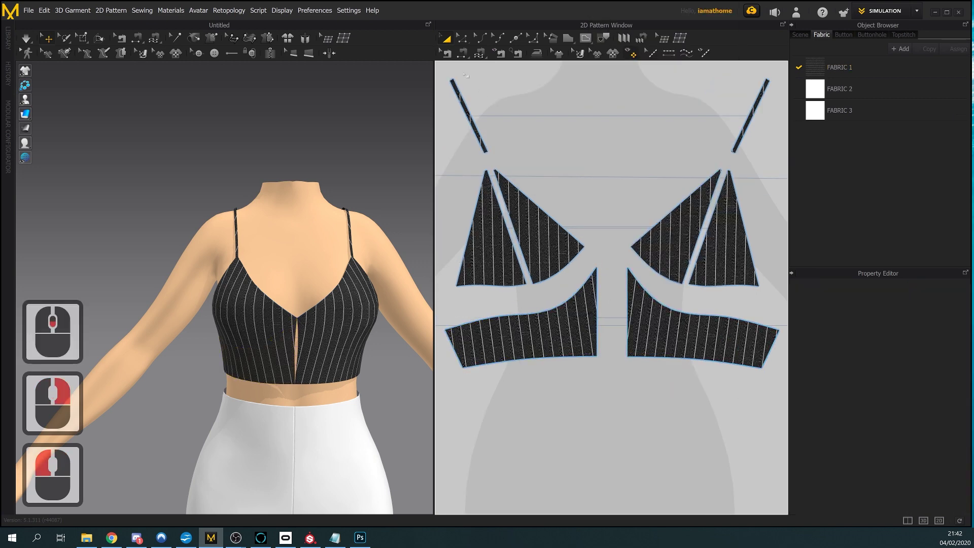
click(464, 40)
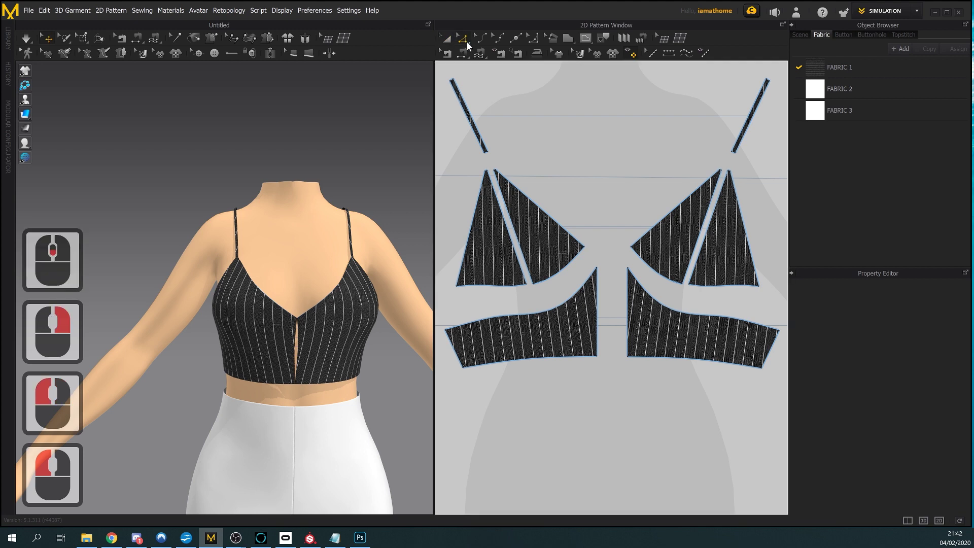
double_click(597, 308)
right_click(599, 308)
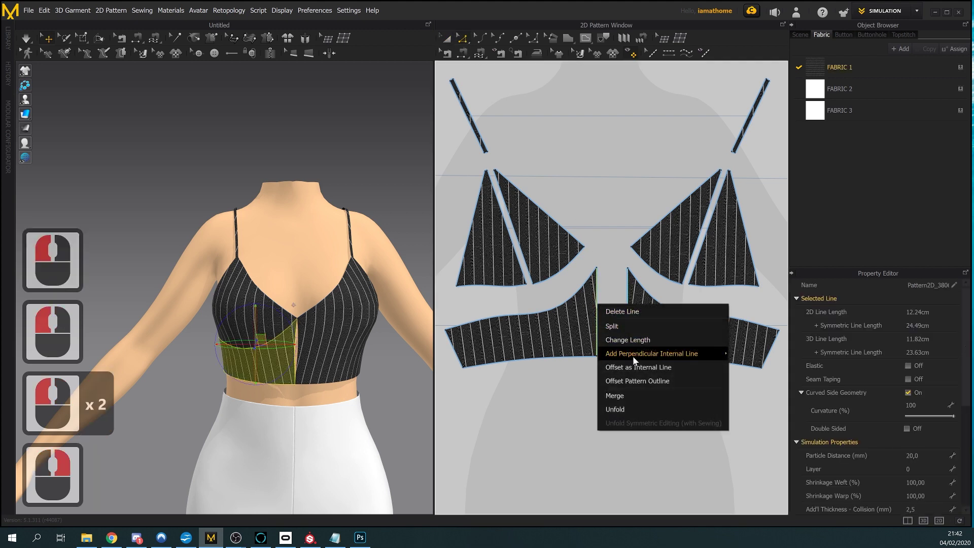
click(633, 397)
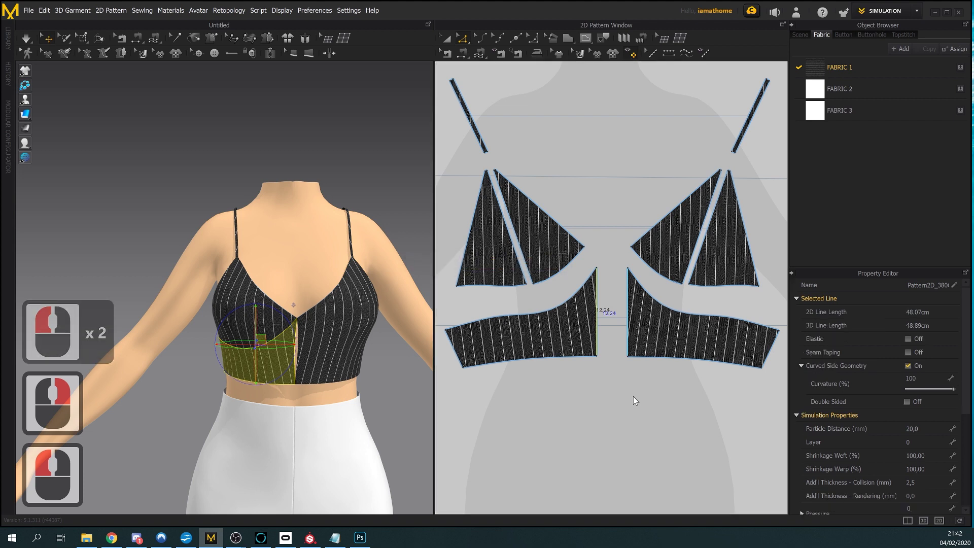
click(445, 38)
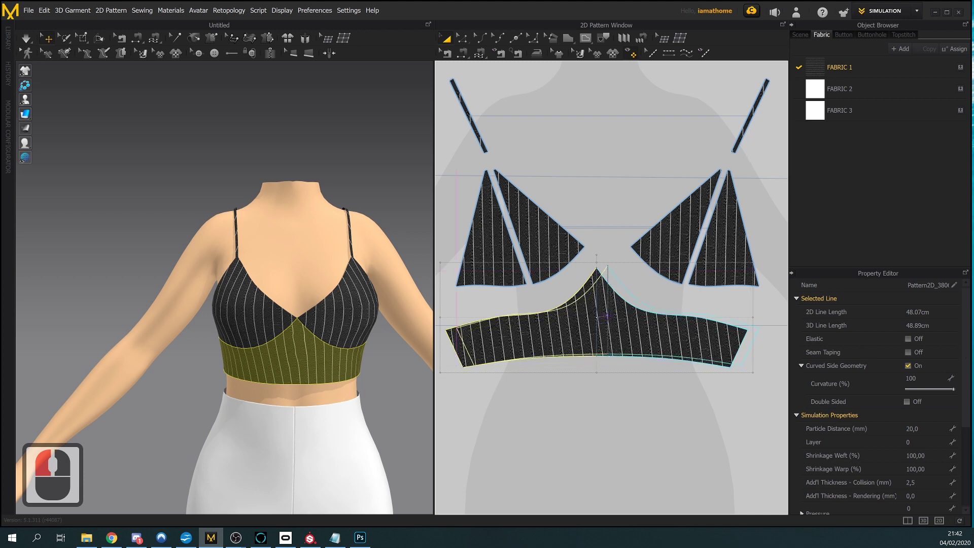
click(722, 363)
Rotate one of the short back panels to the Y-Axis, using its straight short edge
scroll(721, 363, down, 3)
middle_click(722, 363)
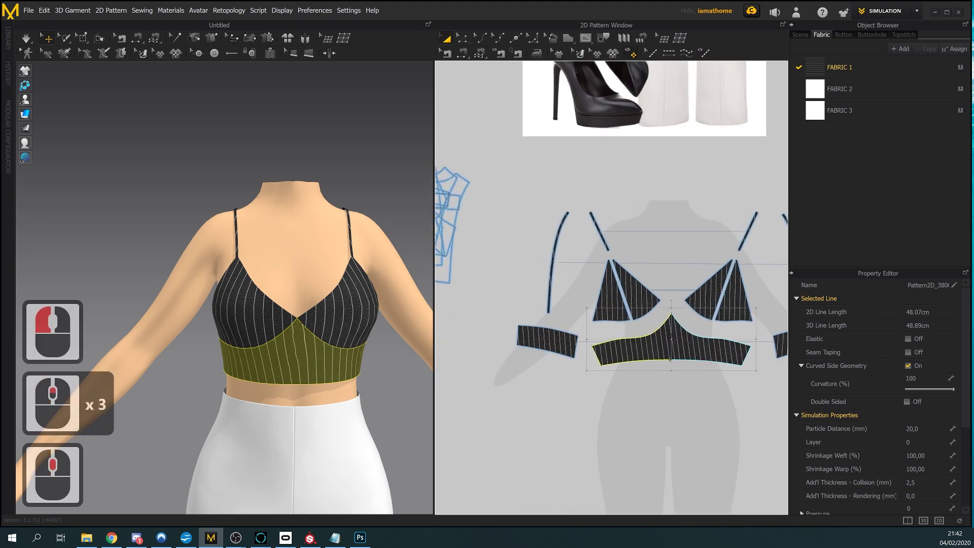
middle_drag(722, 363, 671, 369)
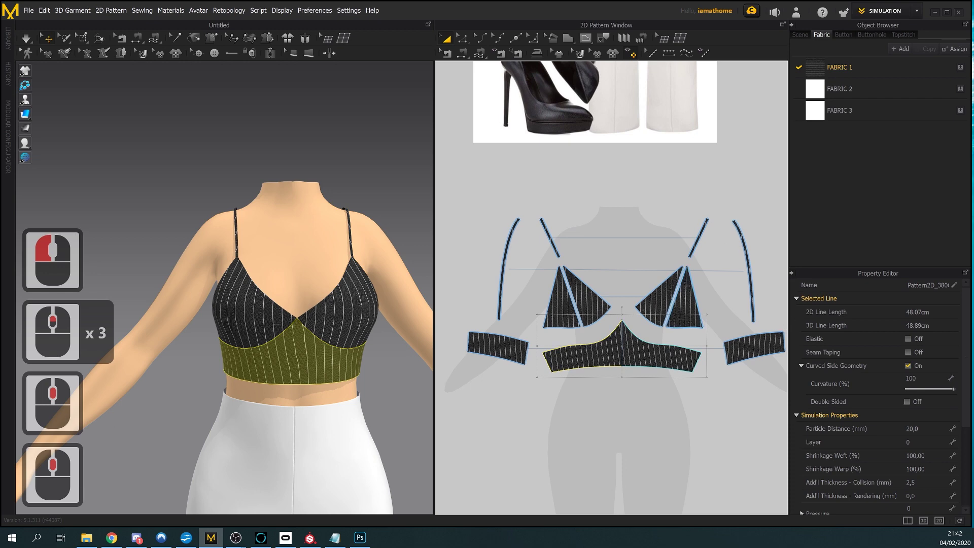
click(498, 348)
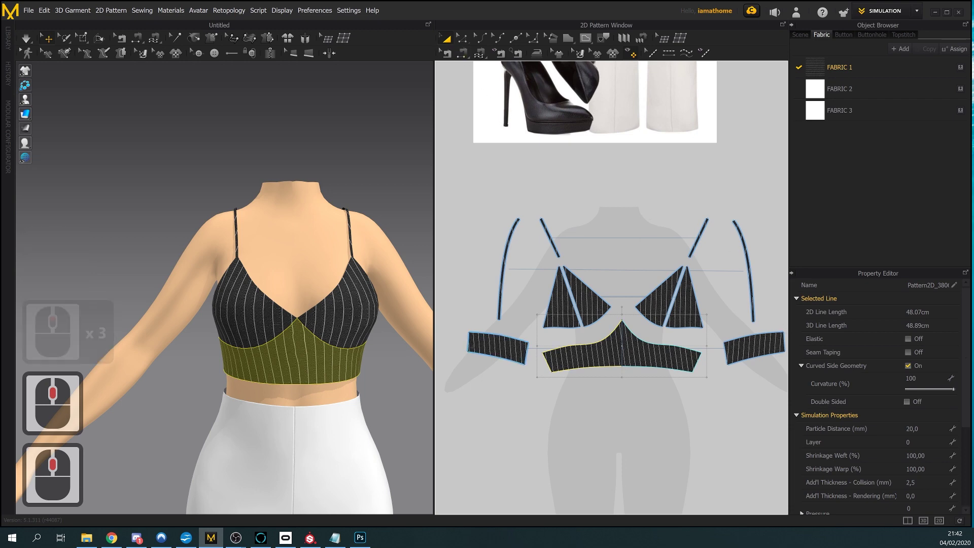
right_click(479, 346)
mouse_move(590, 347)
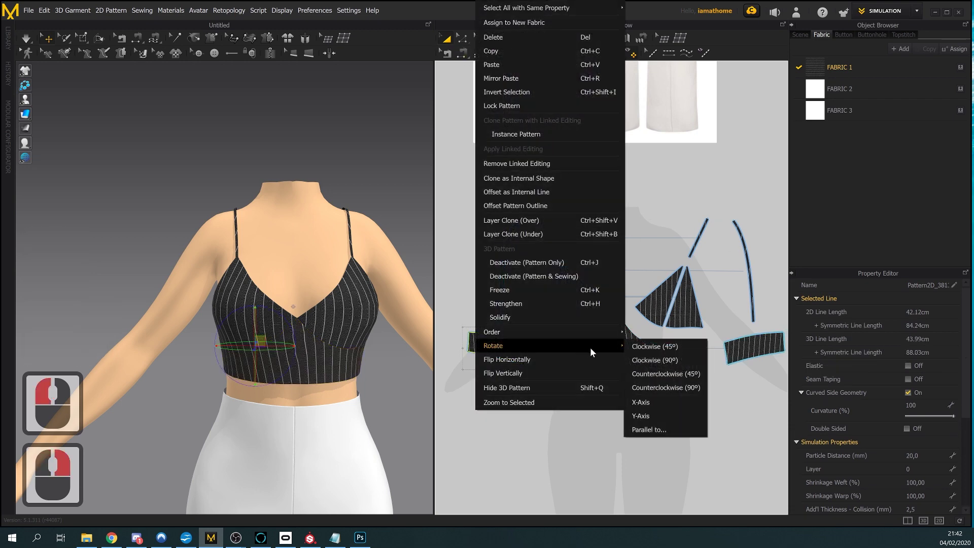
click(640, 415)
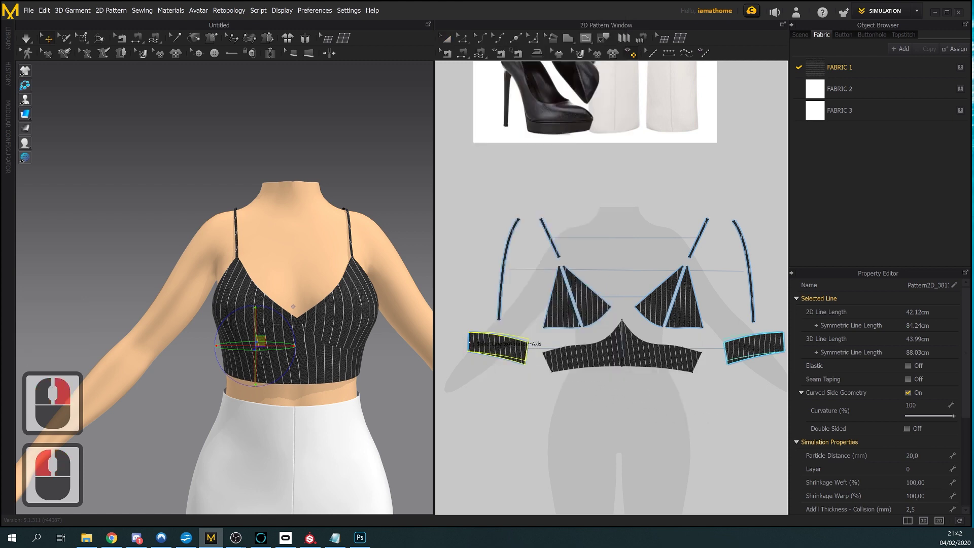
Place both short back panels below the lower front panel, swapped so that their vertical edges face each other
drag(498, 346, 678, 415)
drag(746, 346, 579, 405)
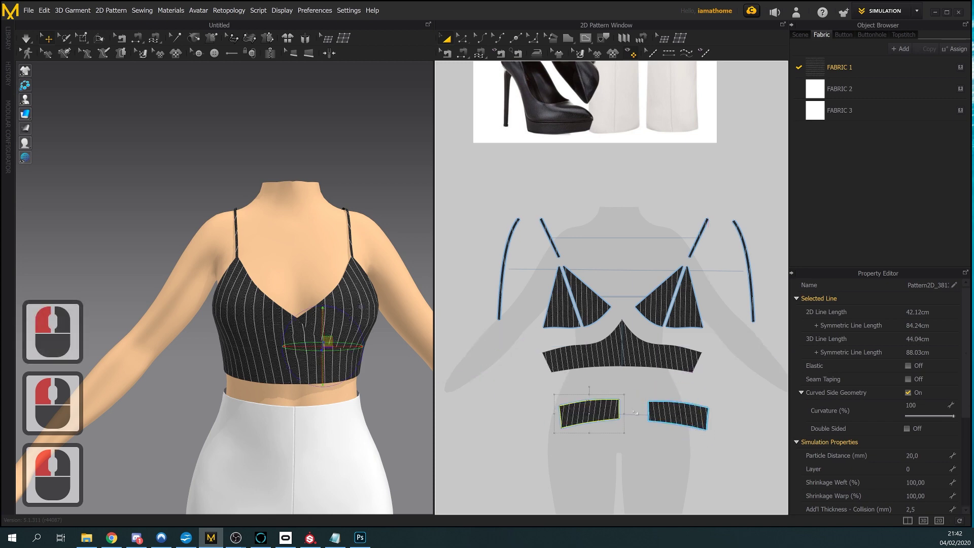
drag(653, 414, 634, 413)
scroll(634, 413, up, 2)
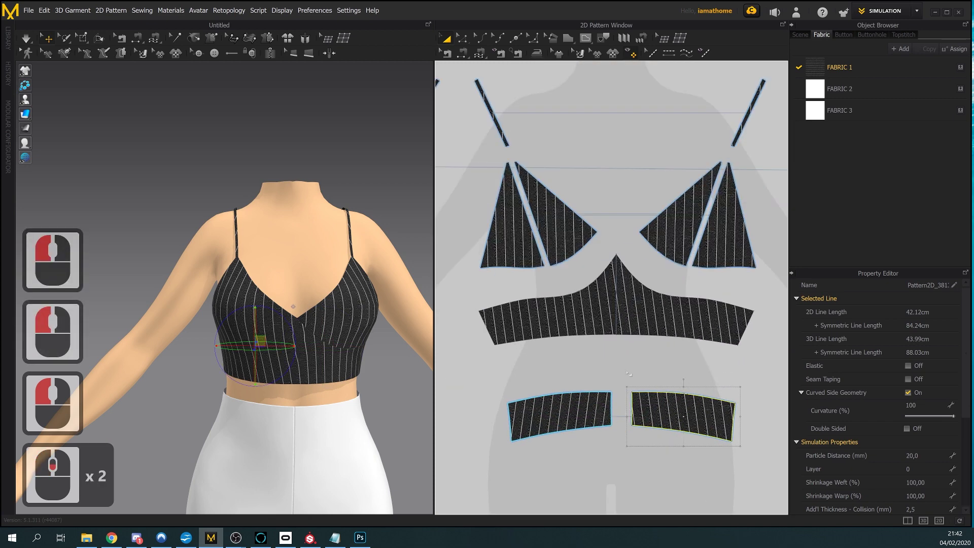
Merge the two back panels along their facing edges and move the merged panel up close beneath the lower front panel
click(461, 39)
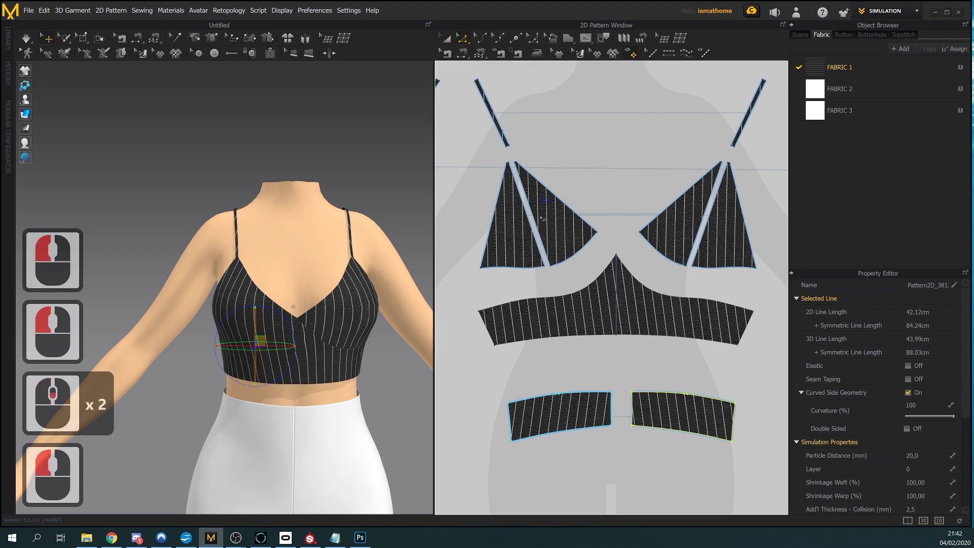
click(619, 410)
click(612, 409)
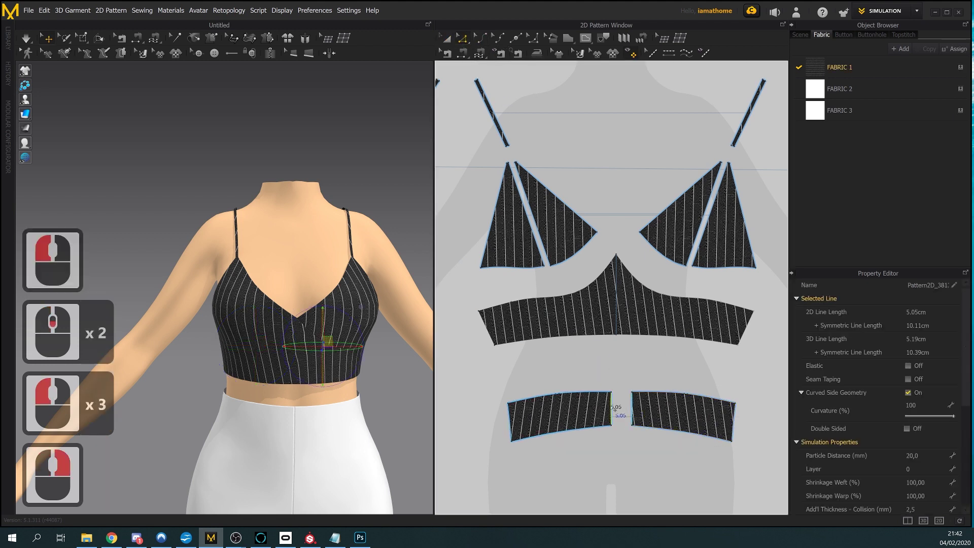
right_click(611, 406)
click(643, 507)
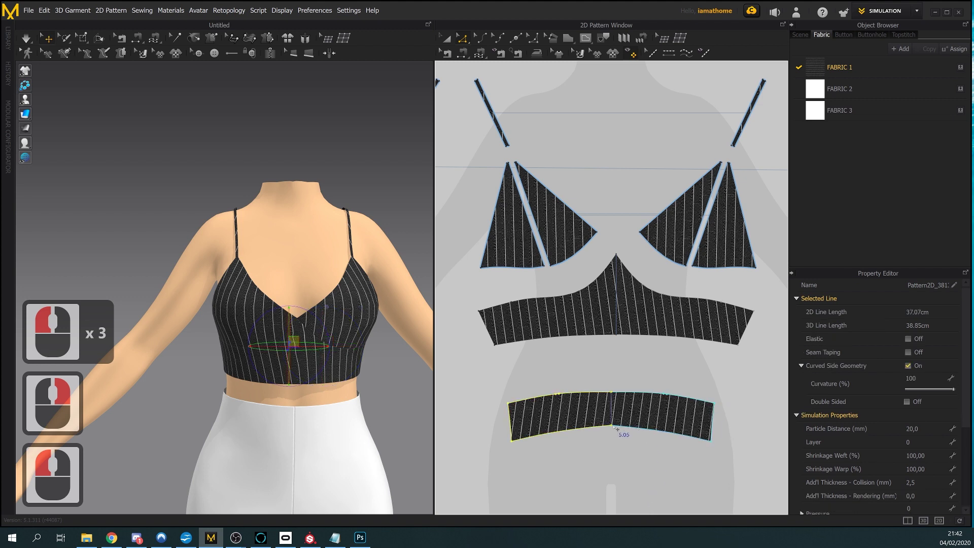
click(446, 39)
drag(631, 405, 631, 371)
double_click(426, 393)
mouse_move(316, 403)
right_down()
mouse_move(320, 390)
mouse_move(316, 397)
right_up()
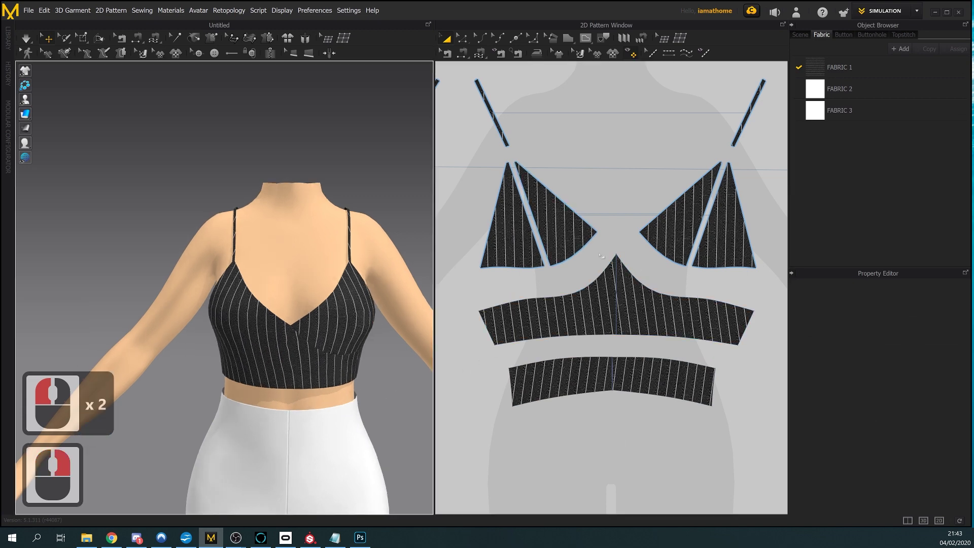
Examine the pinstripe crop top in the reference image, including its stripe direction on the cups and lower band
scroll(634, 283, down, 3)
middle_drag(622, 287, 657, 543)
scroll(644, 455, up, 2)
scroll(644, 455, down, 2)
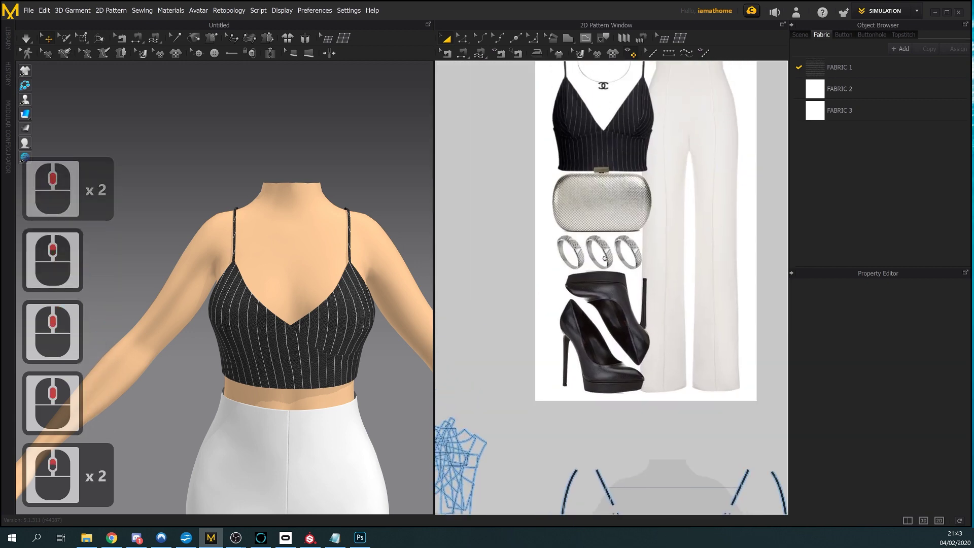
middle_drag(677, 348, 678, 486)
scroll(677, 487, up, 2)
scroll(570, 275, up, 1)
scroll(571, 276, up, 2)
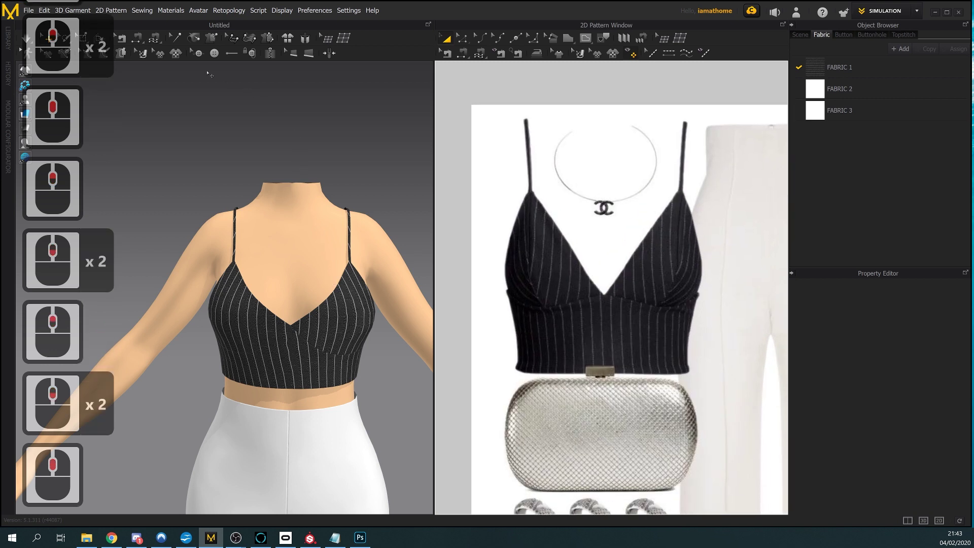
Adjust the pinstripe texture's placement on the merged lower front panel of the 3D top with Edit Texture
click(143, 52)
click(303, 364)
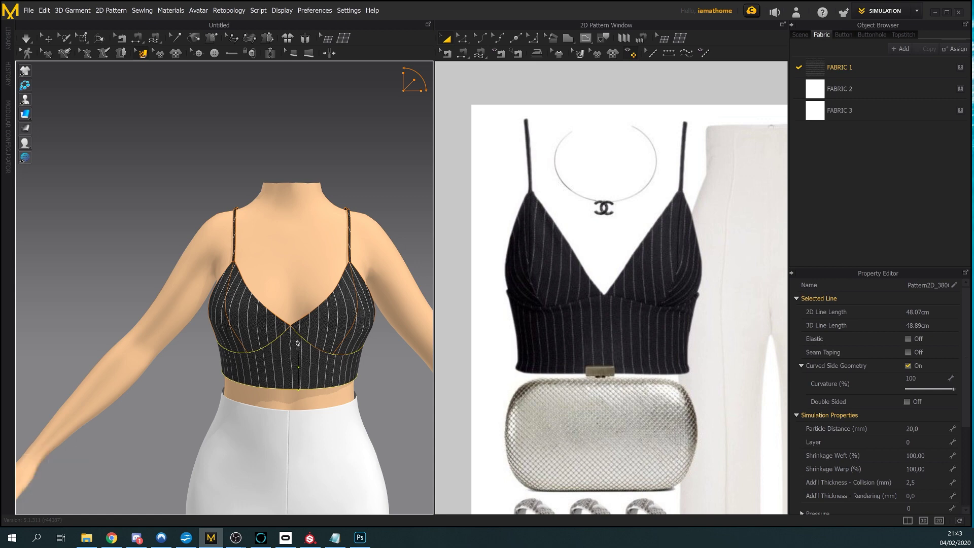
scroll(298, 343, up, 5)
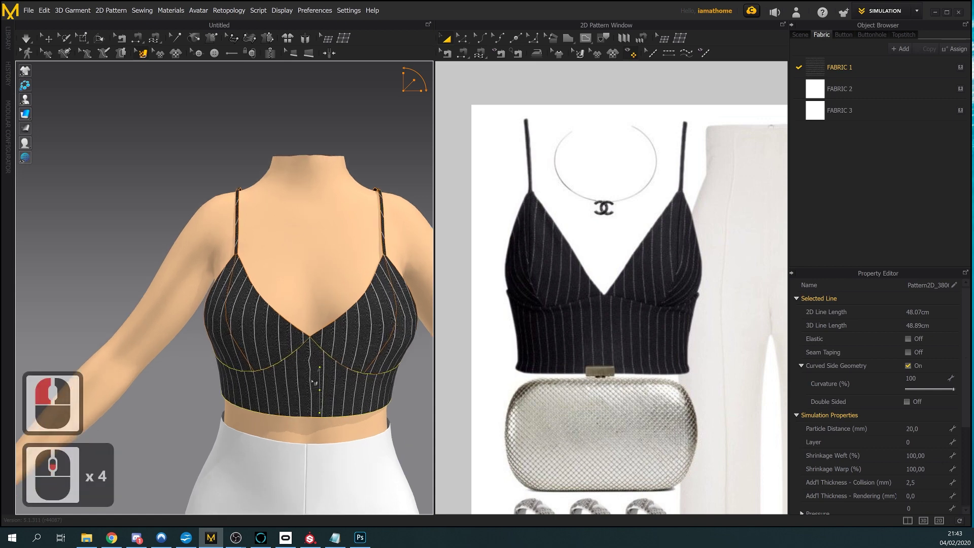
middle_click(306, 350)
Adjust the pinstripe texture on the inner cup panels of the 3D top to follow the reference image
click(338, 329)
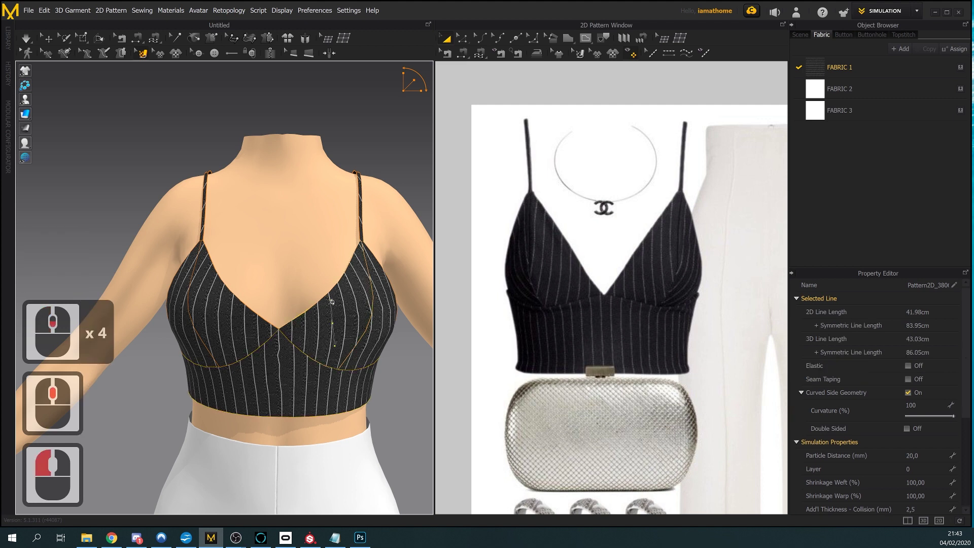
click(249, 319)
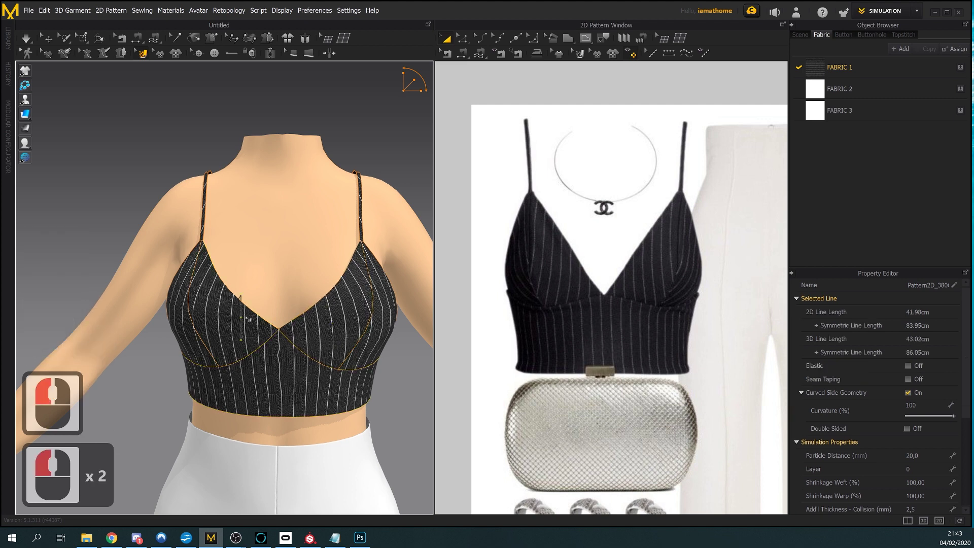
drag(242, 296, 206, 310)
Rotate the pinstripe texture on the outer cup panel so its stripes slant inward toward the cup's lower edge
scroll(205, 307, up, 2)
right_drag(205, 307, 339, 350)
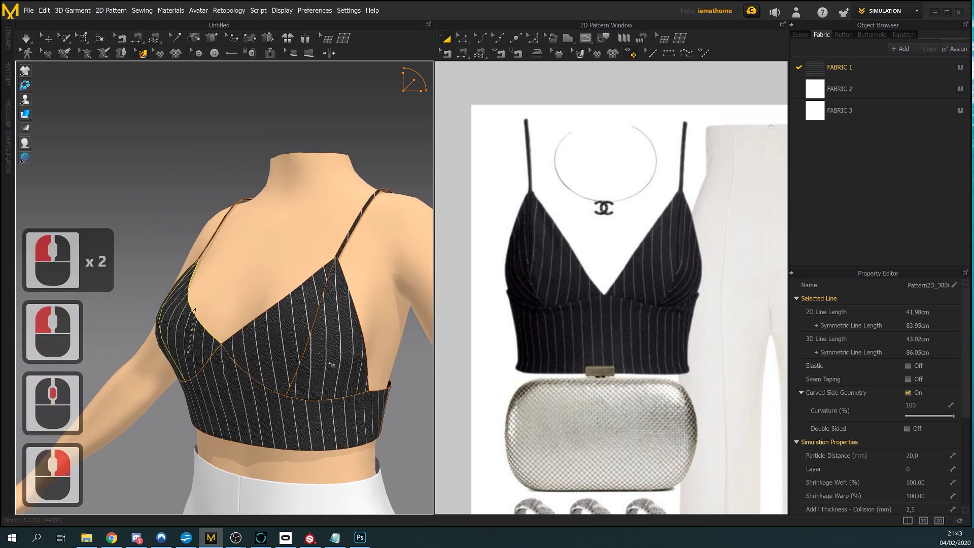
click(338, 350)
mouse_move(339, 349)
mouse_down()
mouse_move(350, 334)
mouse_move(338, 369)
mouse_up()
scroll(278, 381, down, 2)
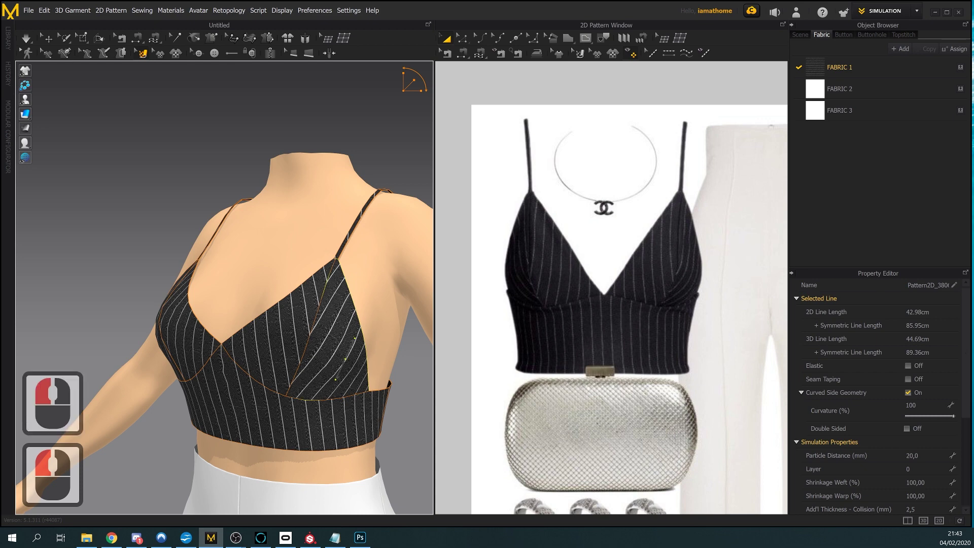
right_drag(278, 380, 269, 369)
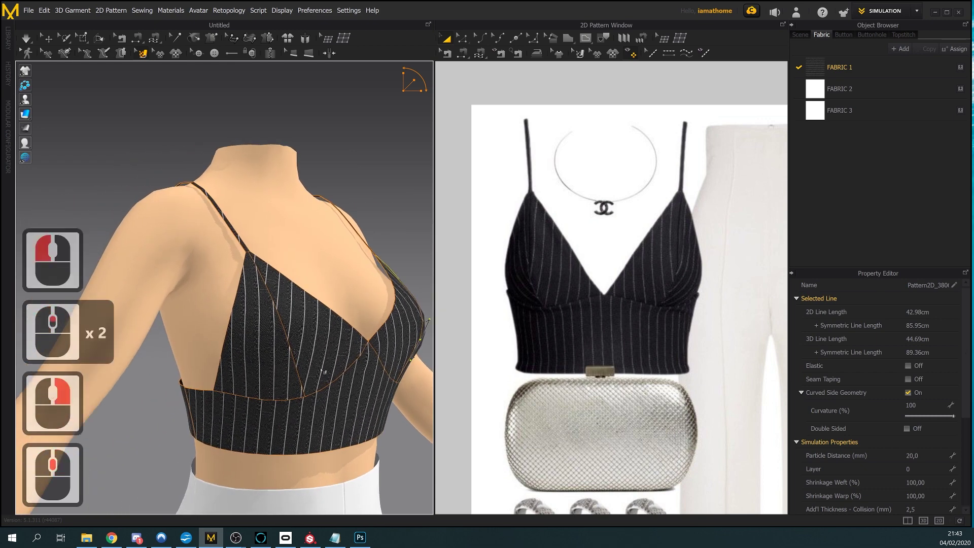
Rotate the pinstripe texture on the opposite outer cup panel so its stripes slant down toward the inner cup seam
click(267, 366)
mouse_move(267, 342)
mouse_down()
mouse_move(249, 350)
mouse_move(263, 338)
mouse_up()
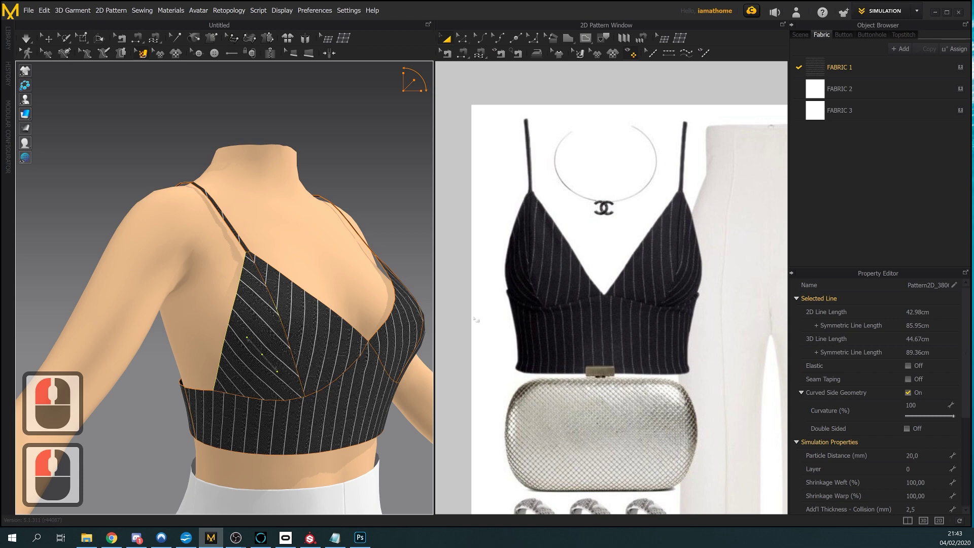
right_drag(400, 354, 373, 356)
scroll(374, 356, down, 3)
middle_drag(373, 356, 300, 344)
right_drag(300, 344, 356, 290)
right_drag(248, 336, 289, 337)
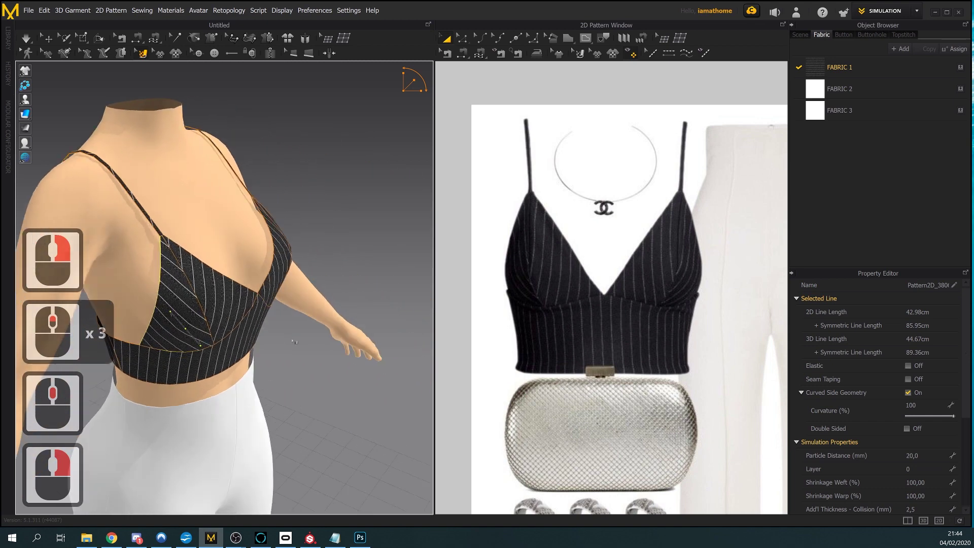
Rotate the pinstripe texture on both back shoulder straps so the stripes run along their length
middle_drag(251, 327, 353, 378)
scroll(350, 376, up, 2)
right_drag(256, 332, 331, 315)
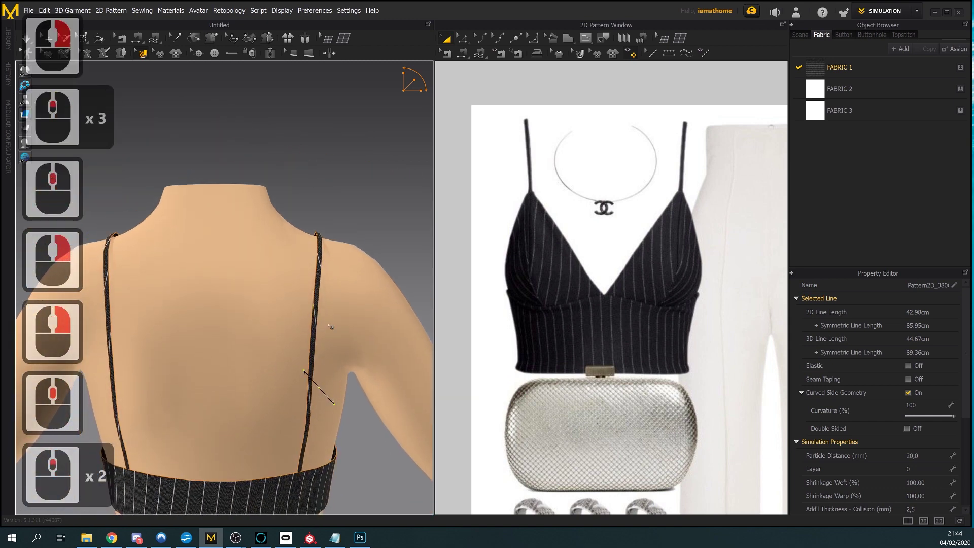
click(317, 316)
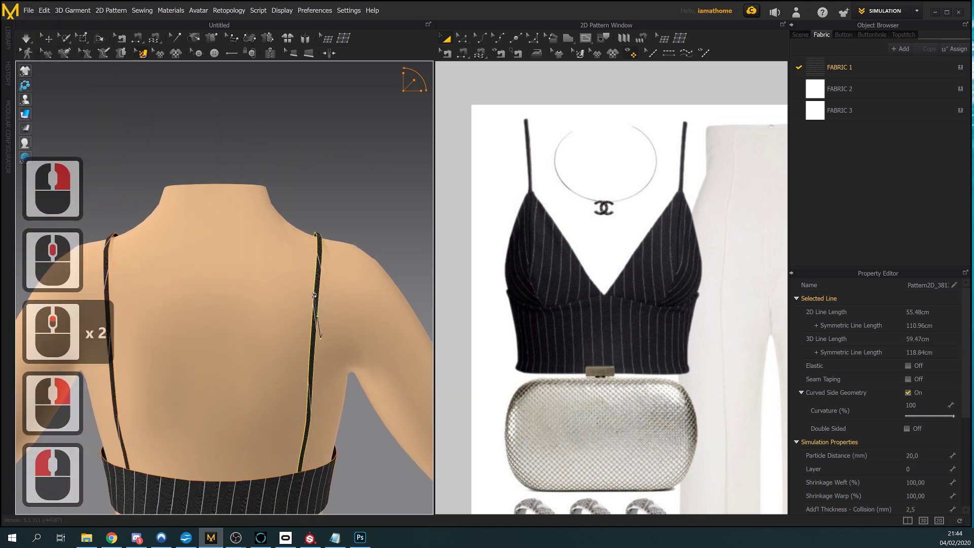
drag(319, 295, 318, 296)
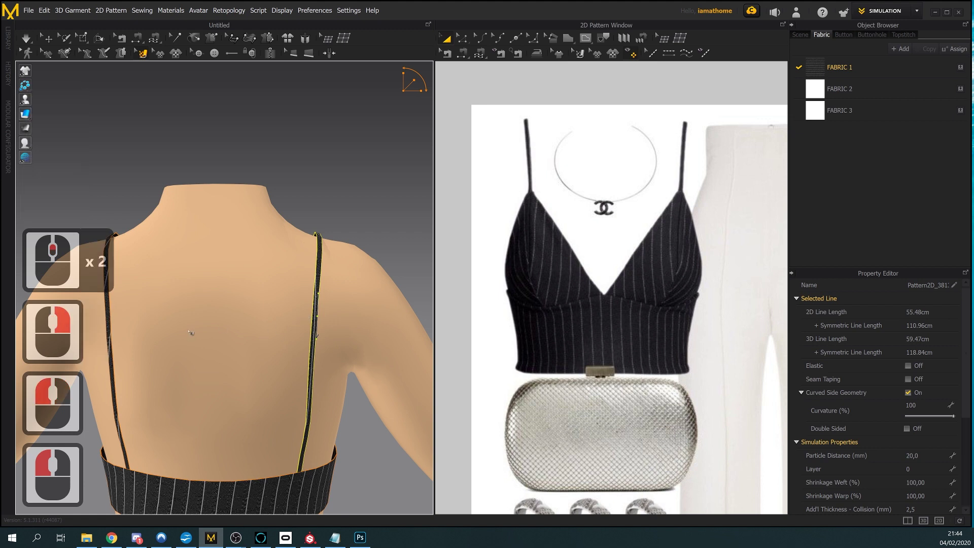
middle_drag(120, 322, 249, 329)
drag(251, 325, 251, 317)
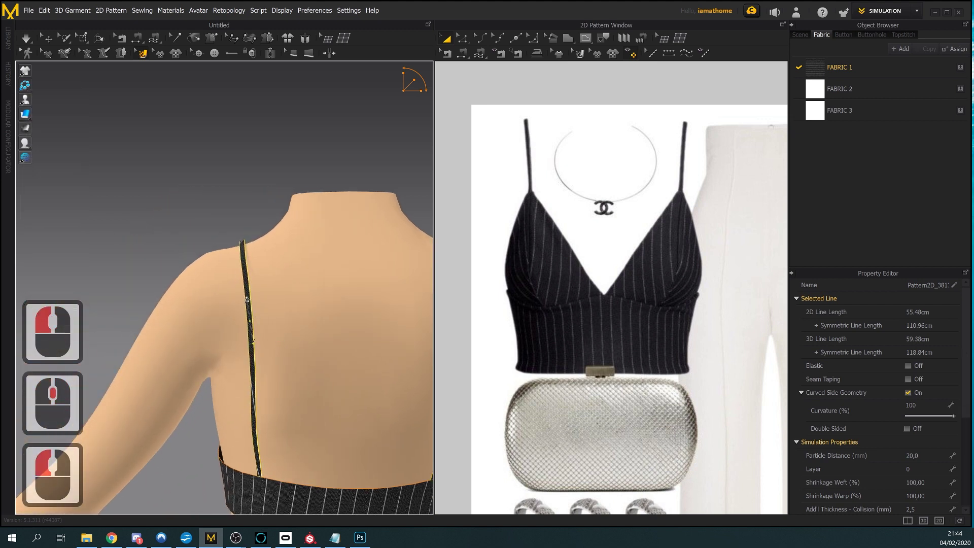
drag(249, 301, 249, 302)
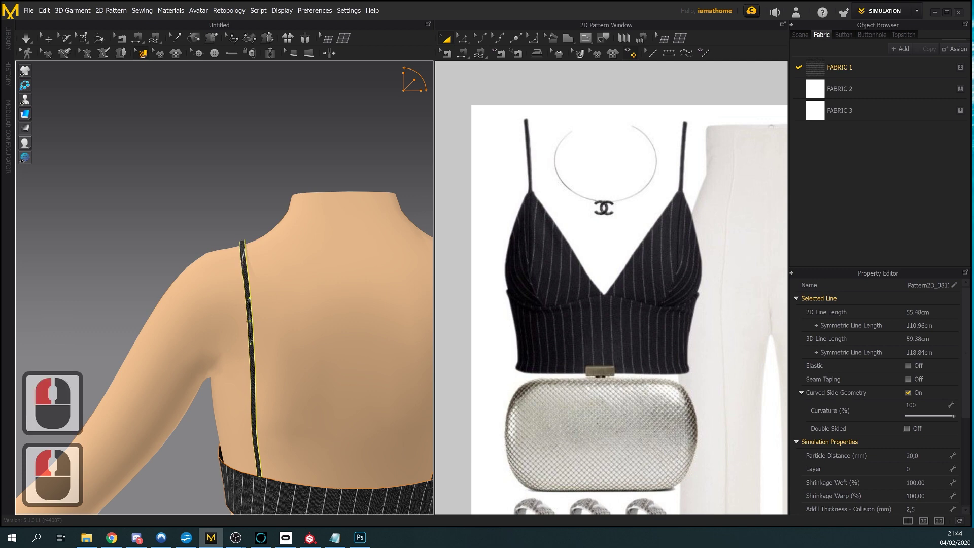
Rotate the pinstripe texture on both front shoulder straps to follow the direction of each strap
scroll(249, 302, up, 3)
right_drag(248, 302, 339, 341)
middle_drag(256, 373, 282, 354)
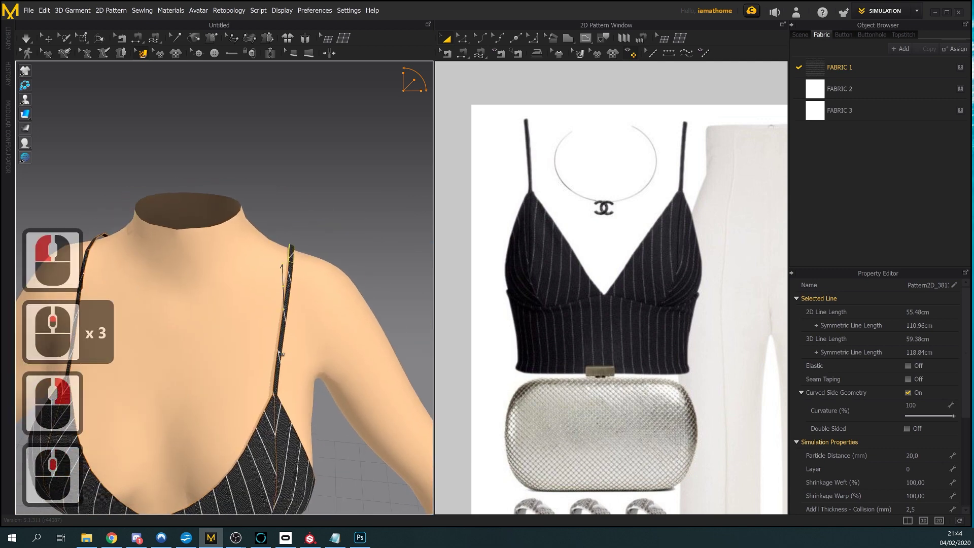
click(283, 346)
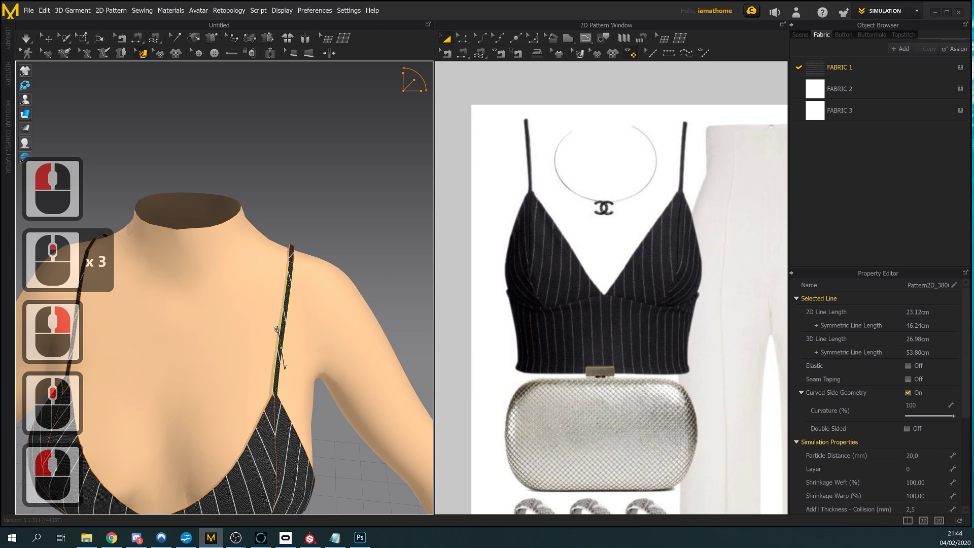
click(278, 327)
middle_drag(278, 327, 398, 345)
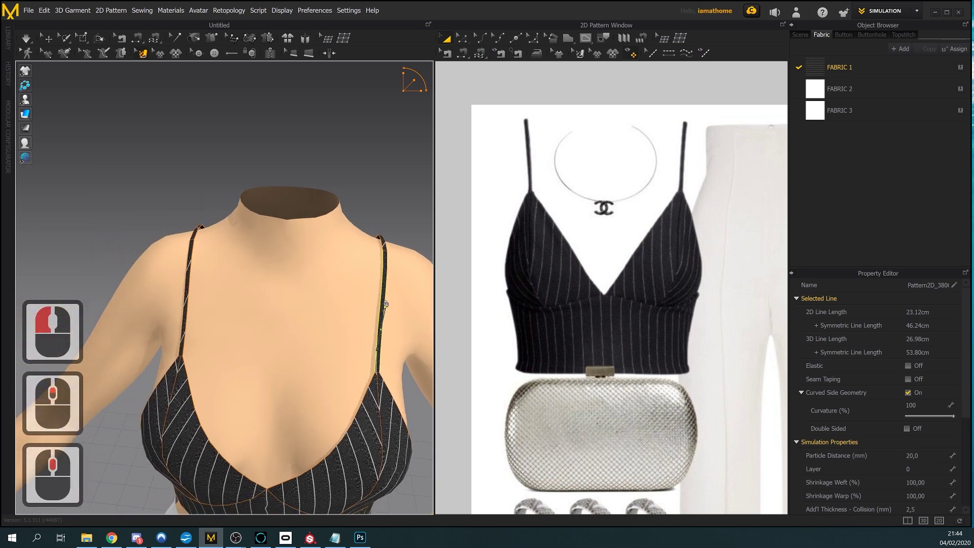
click(386, 304)
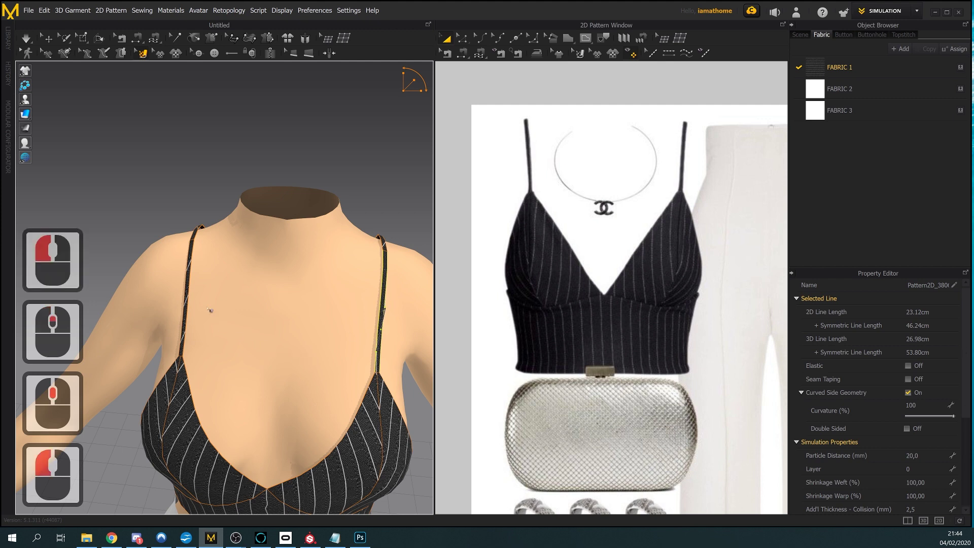
click(191, 287)
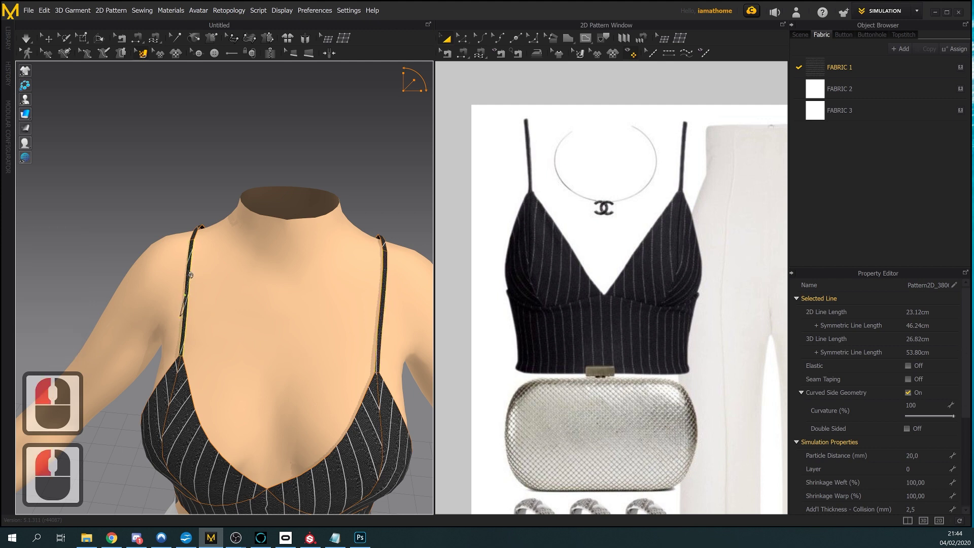
Compare the pinstripe layout on the front of the 3D top with the crop top in the reference image
scroll(244, 298, down, 4)
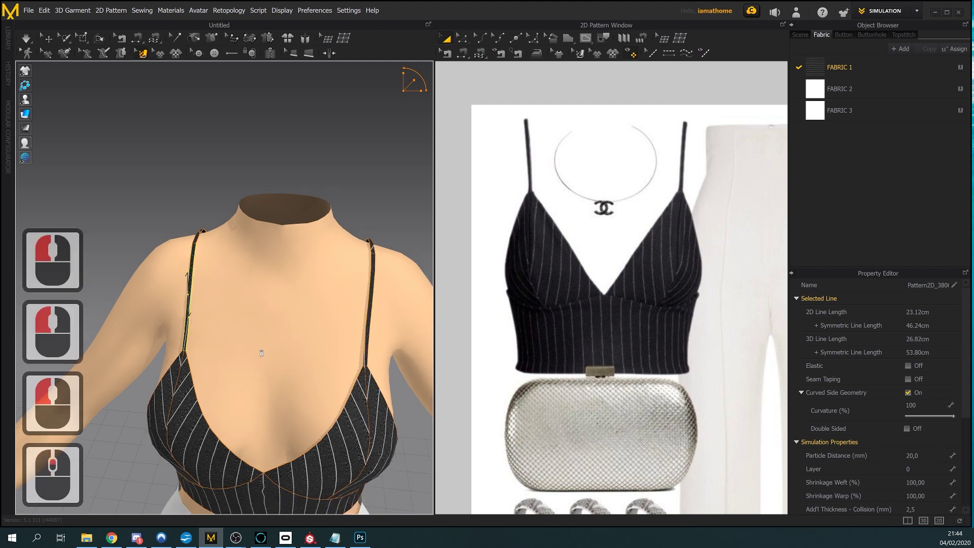
scroll(255, 298, down, 3)
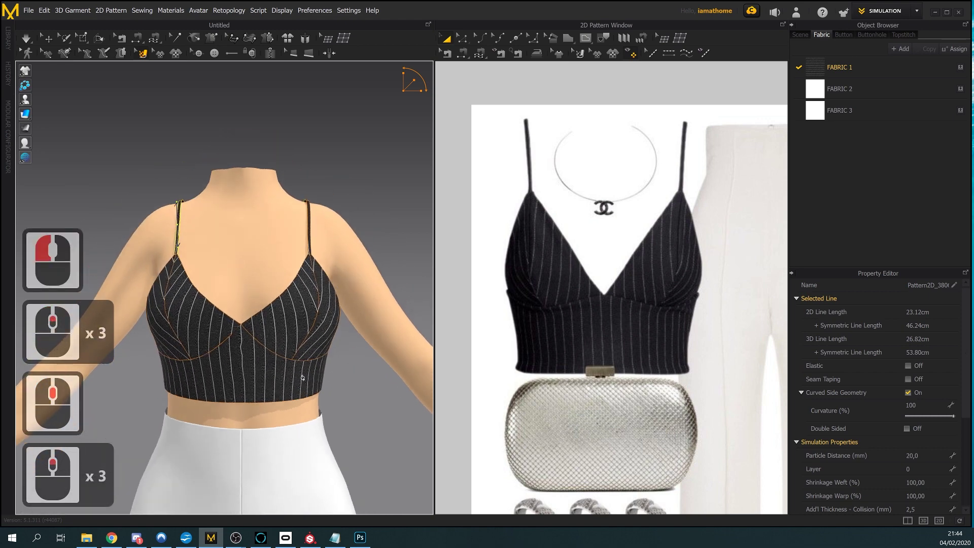
right_drag(284, 345, 314, 386)
scroll(320, 400, down, 5)
click(329, 409)
middle_drag(329, 409, 355, 402)
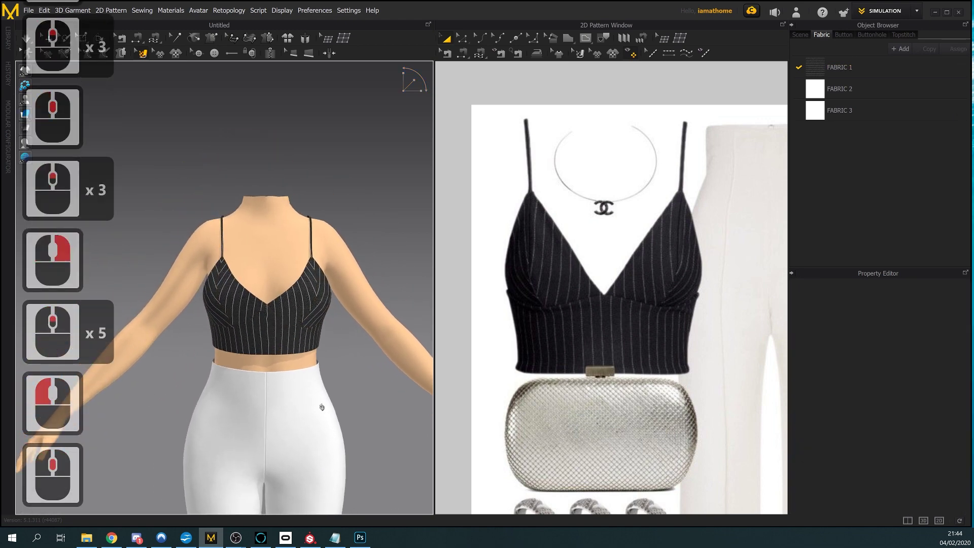
right_drag(319, 407, 326, 418)
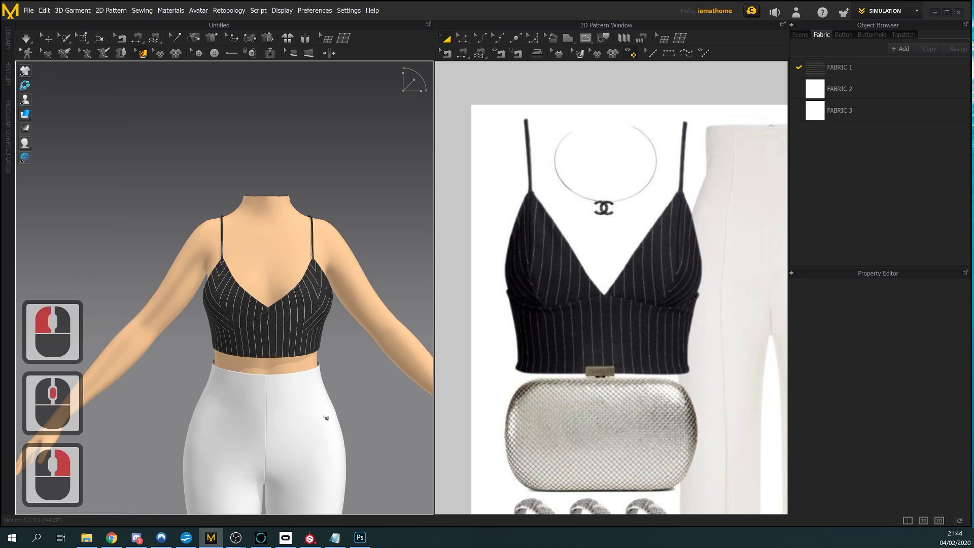
mouse_move(326, 418)
right_down()
mouse_move(282, 335)
mouse_move(289, 304)
mouse_move(254, 406)
mouse_move(311, 414)
right_up()
scroll(322, 395, up, 2)
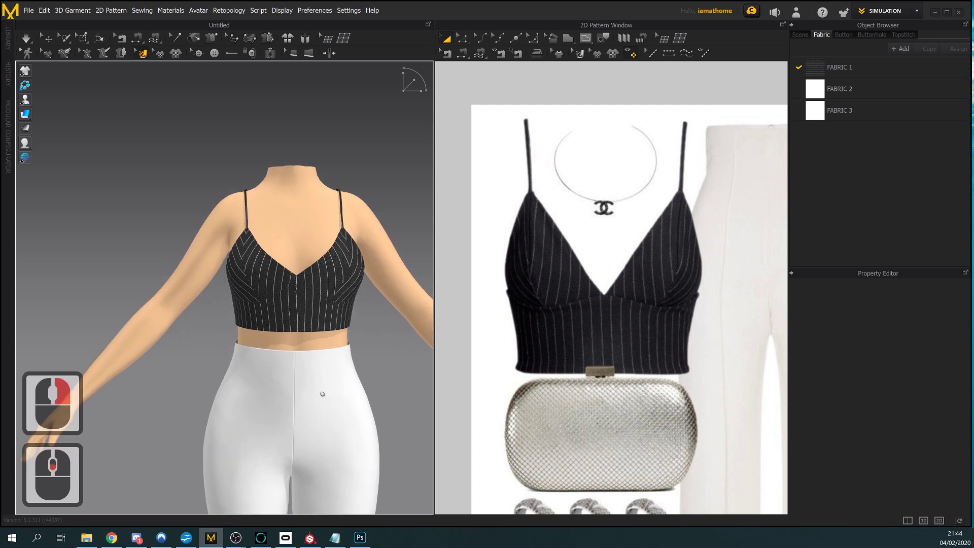
middle_drag(321, 396, 292, 393)
scroll(281, 409, up, 2)
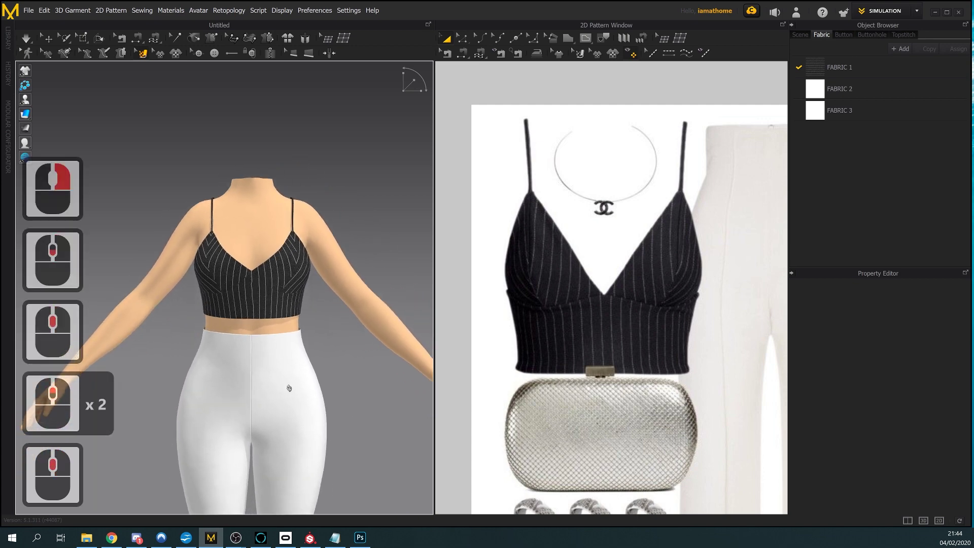
right_drag(289, 388, 365, 348)
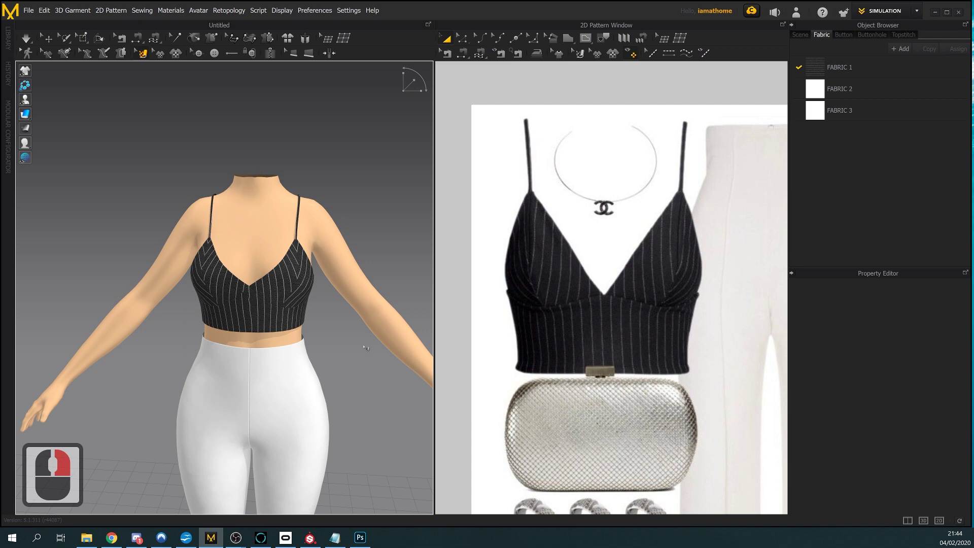
Examine the top's pattern pieces in the 2D layout and its straps and cups on the avatar from above and front
scroll(624, 369, down, 6)
middle_drag(624, 369, 557, 312)
scroll(604, 250, down, 4)
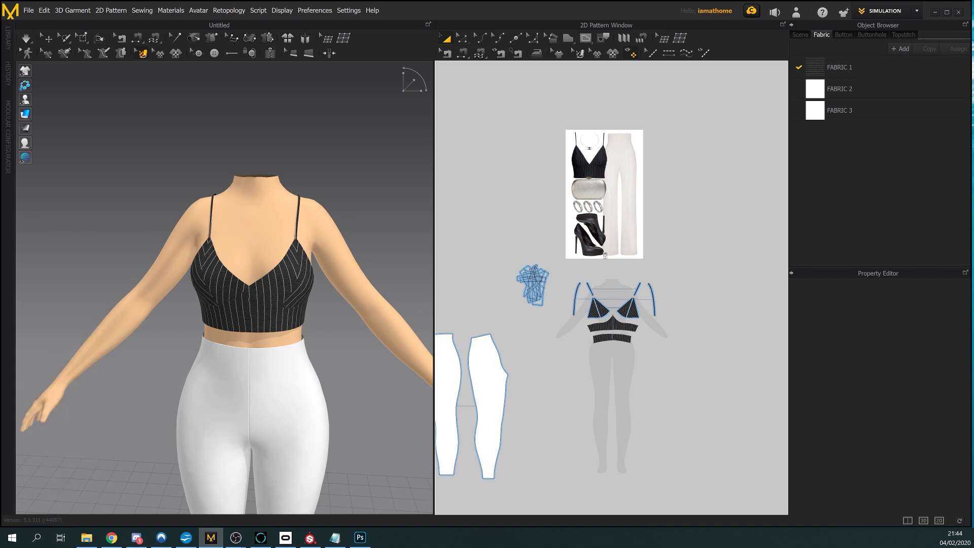
scroll(671, 349, up, 1)
scroll(671, 350, down, 2)
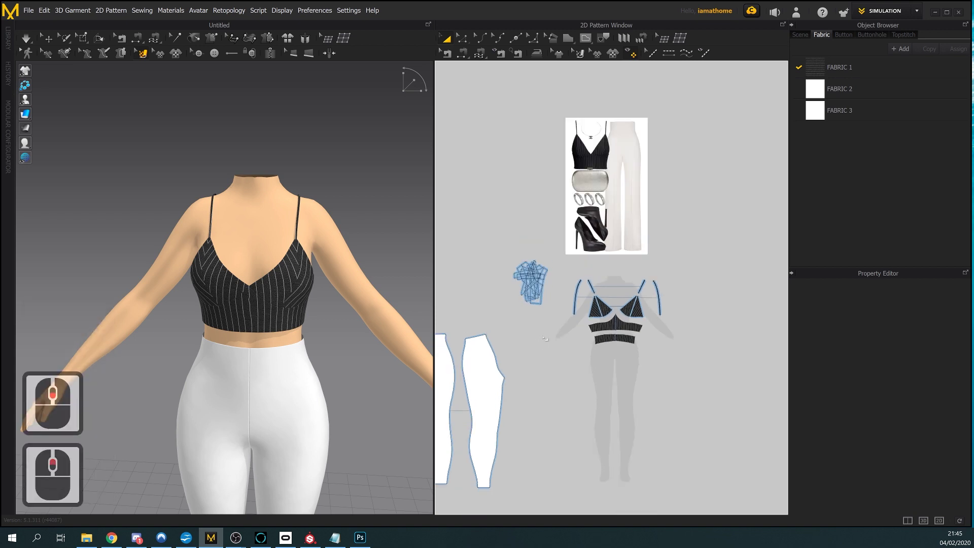
scroll(671, 349, up, 2)
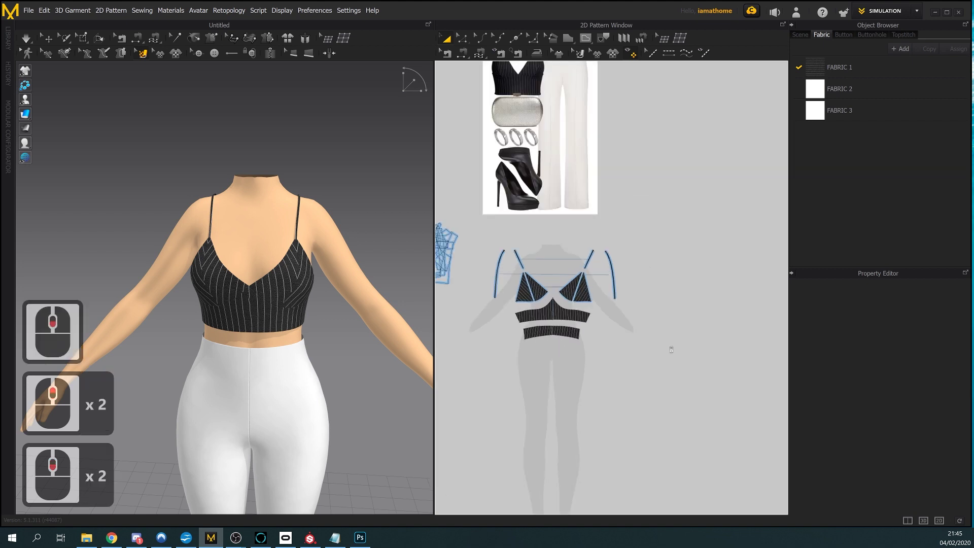
right_drag(306, 358, 379, 378)
right_drag(322, 341, 321, 360)
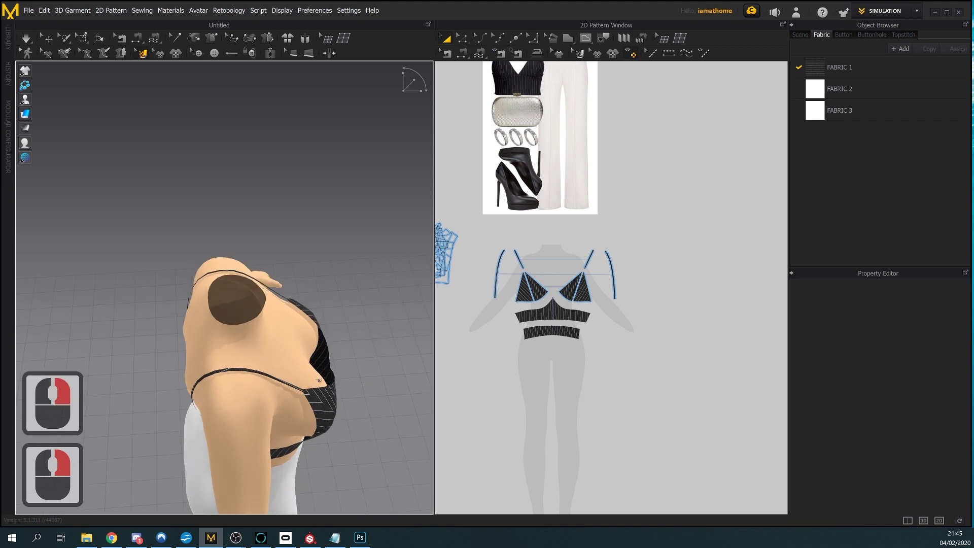
right_drag(315, 392, 288, 412)
scroll(298, 378, up, 2)
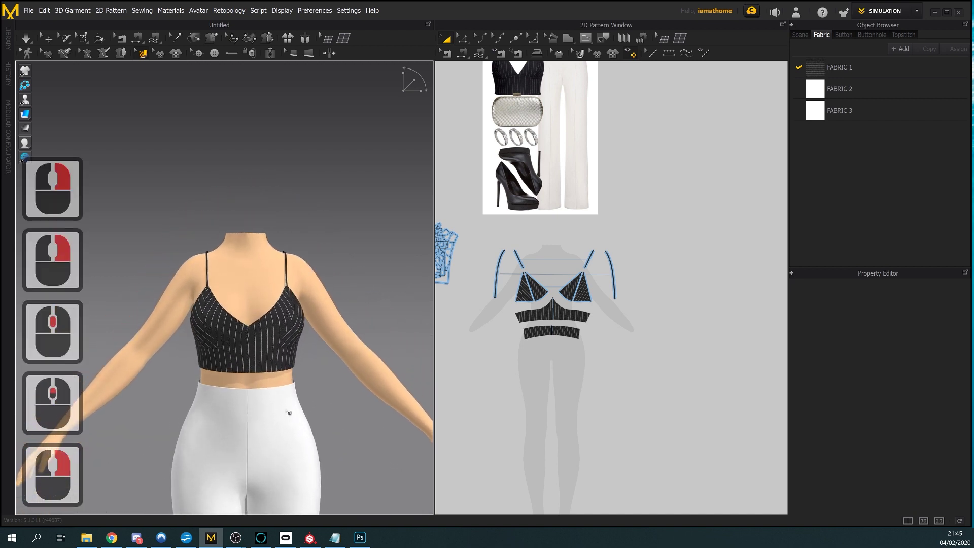
scroll(289, 401, up, 4)
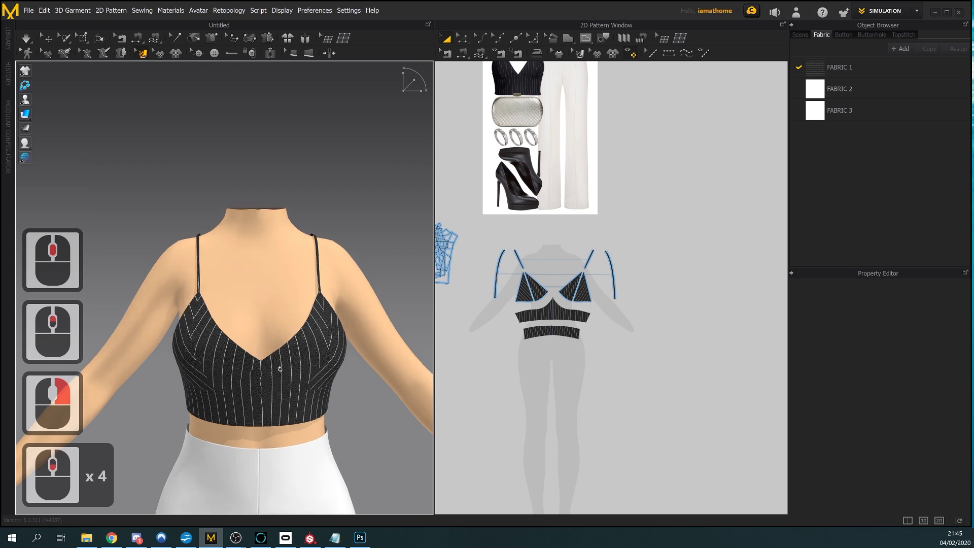
scroll(289, 394, up, 2)
right_drag(289, 395, 304, 385)
Delete the piled-up Fabric 2 pattern pieces lying beside the avatar silhouette in the 2D layout
middle_drag(601, 362, 672, 328)
scroll(671, 328, down, 1)
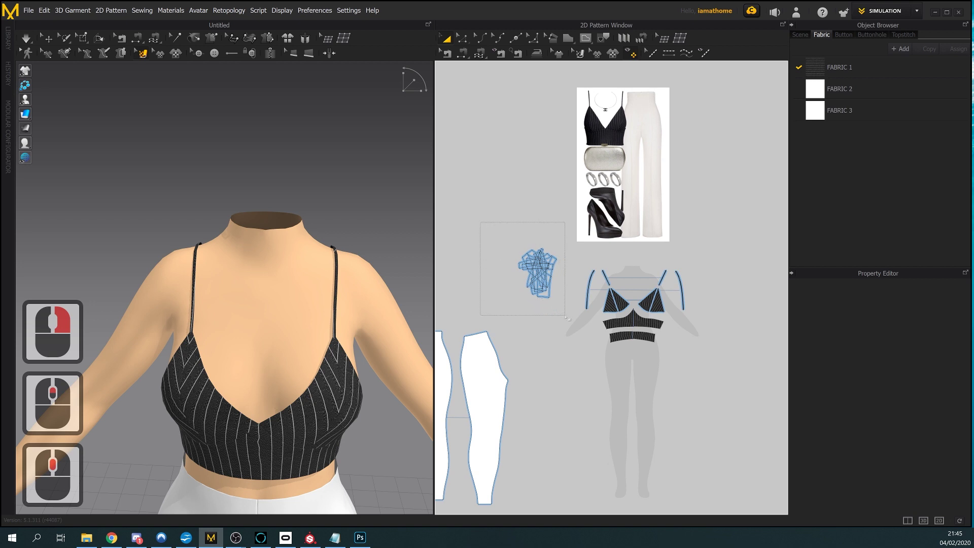
drag(567, 318, 566, 318)
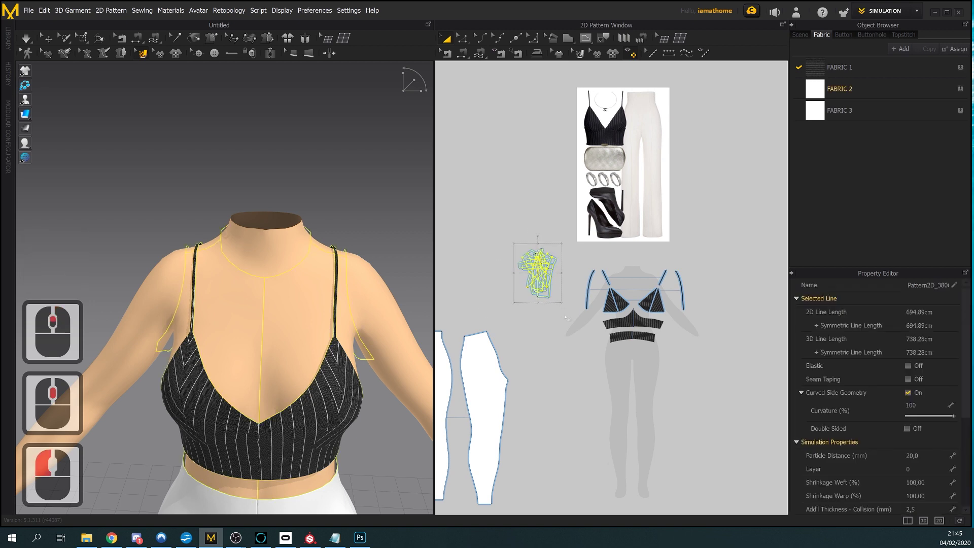
key(Delete)
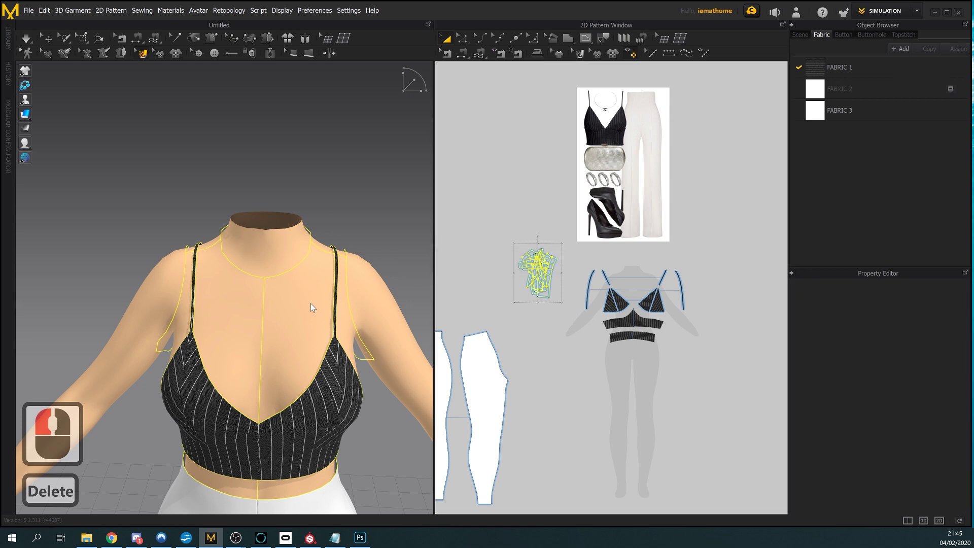
Run the simulation to test how the crop top holds on the avatar, and undo it
right_drag(178, 220, 105, 117)
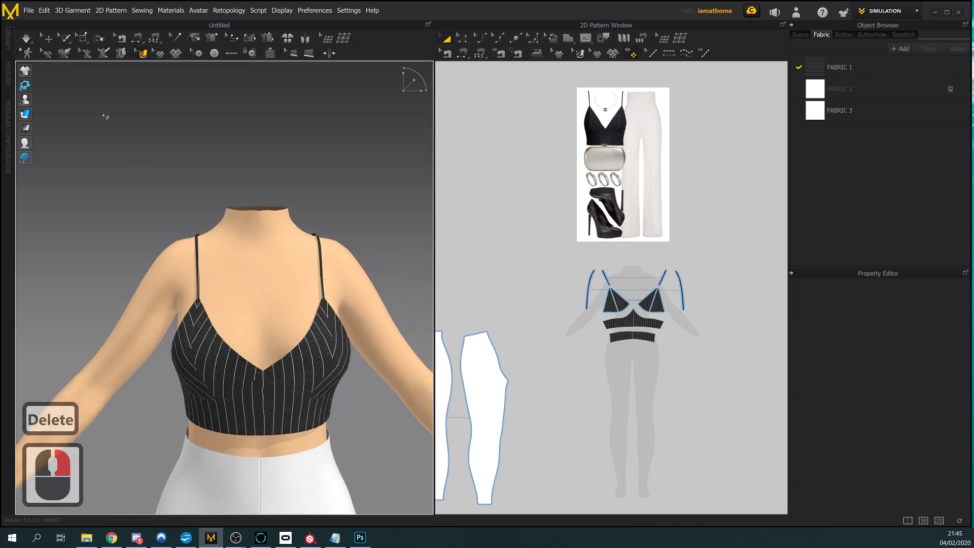
click(26, 41)
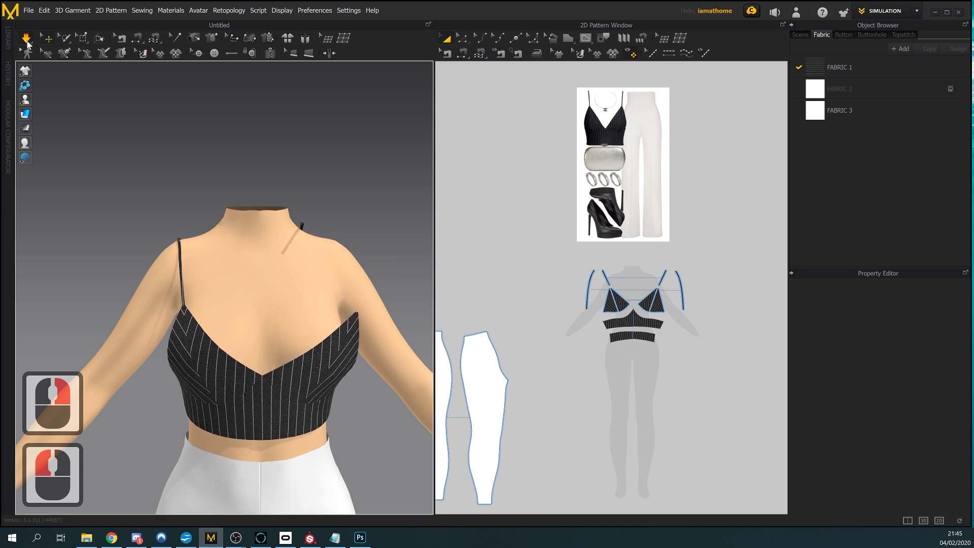
key(ctrl+z)
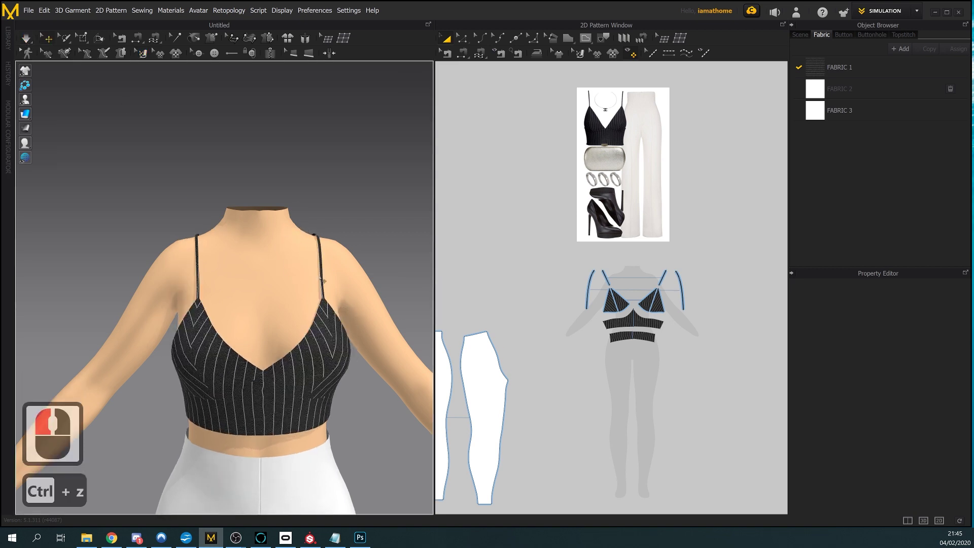
Set the top edges of the two adjoining cup pieces as the first side of an M:N Free Sewing seam
scroll(608, 264, up, 6)
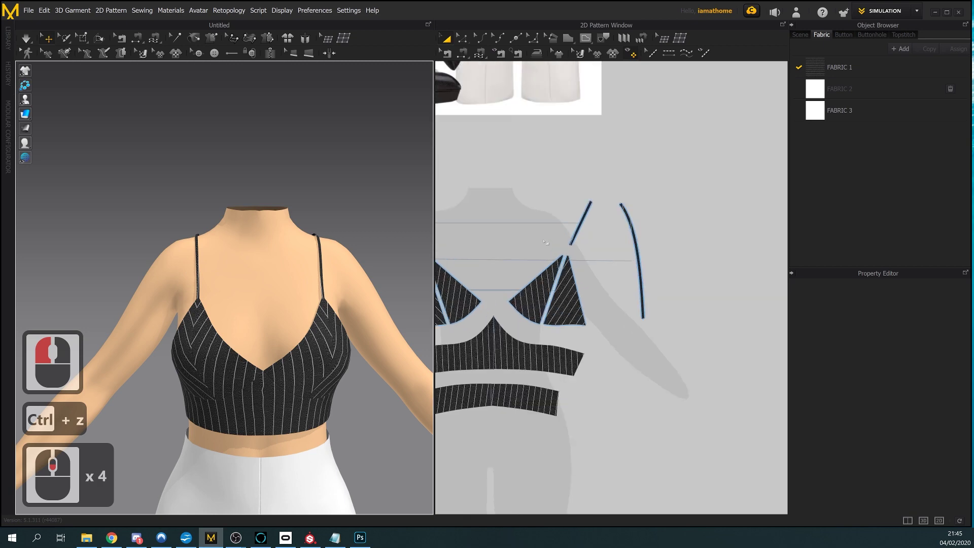
scroll(590, 253, up, 3)
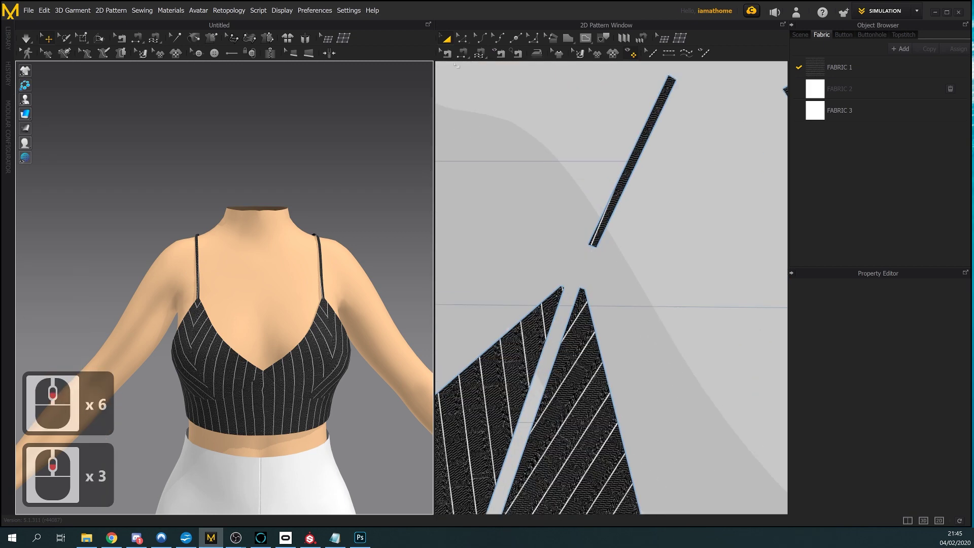
click(480, 53)
click(494, 82)
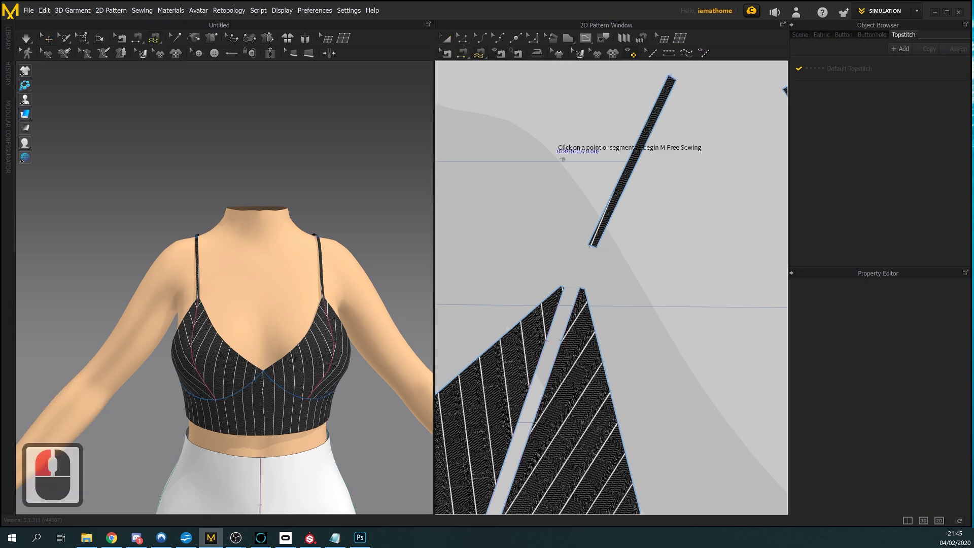
scroll(588, 253, up, 2)
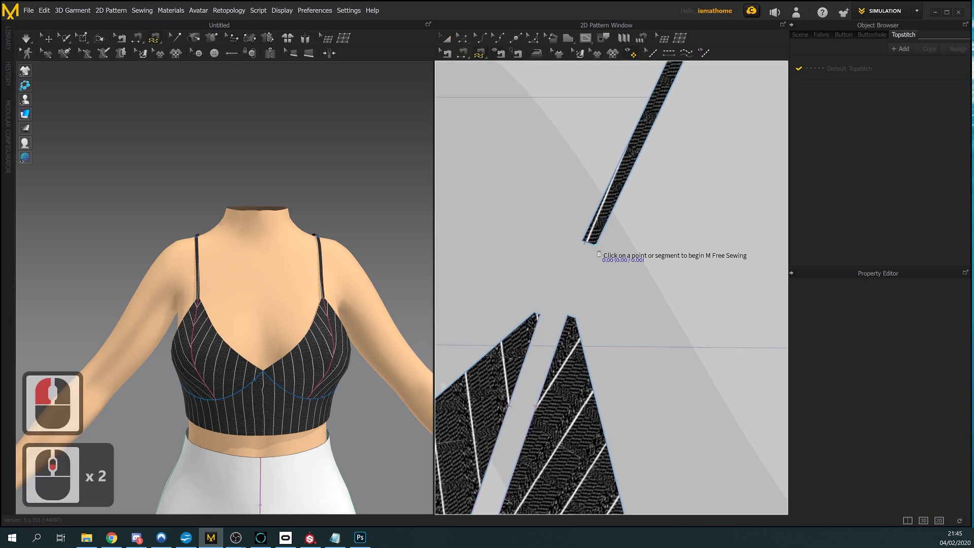
click(537, 315)
click(536, 315)
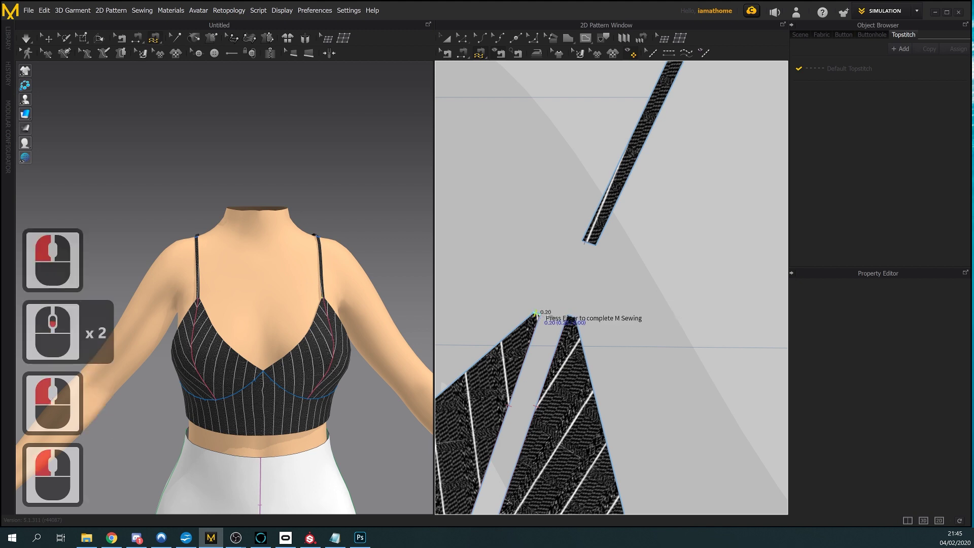
click(570, 317)
click(581, 321)
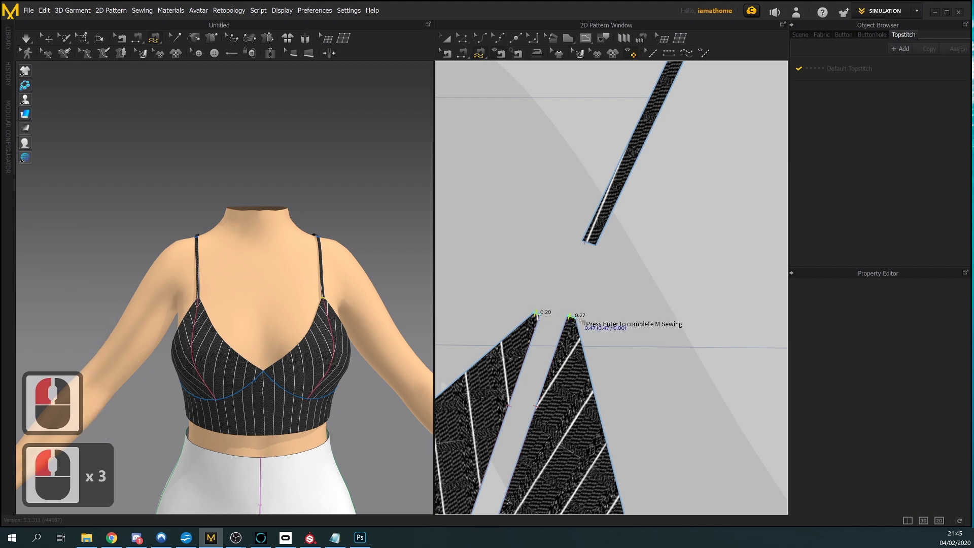
key(Return)
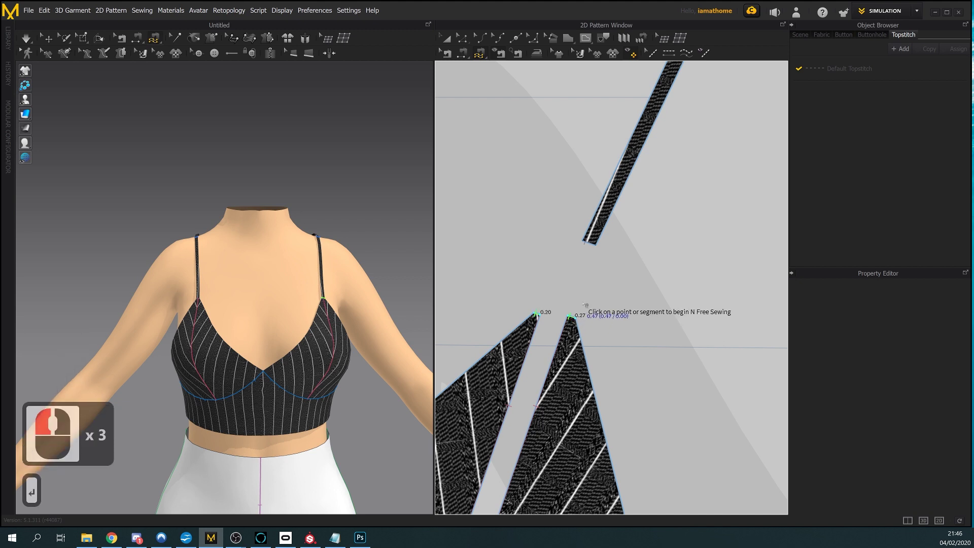
Try to complete the M:N seam by joining the cup tips to the strap's lower end
click(588, 241)
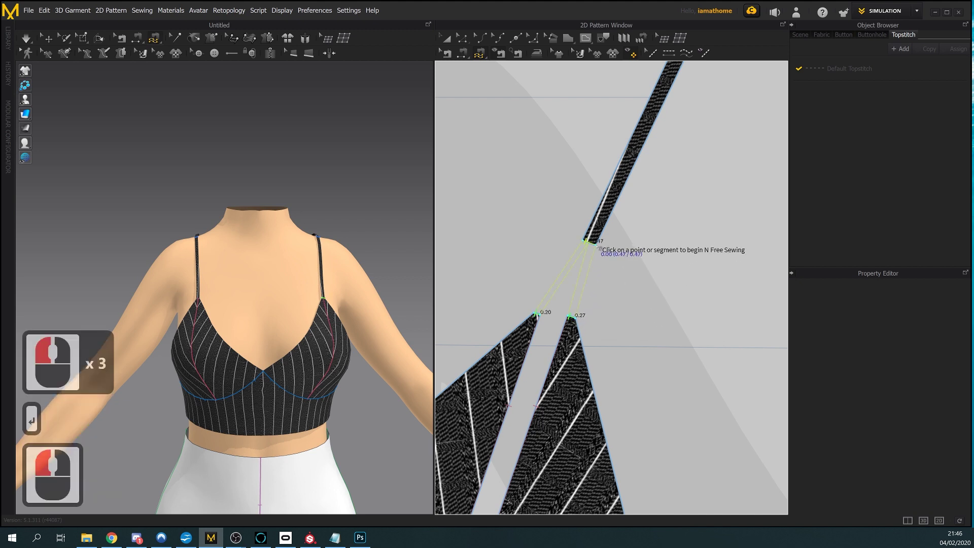
click(601, 253)
key(Return)
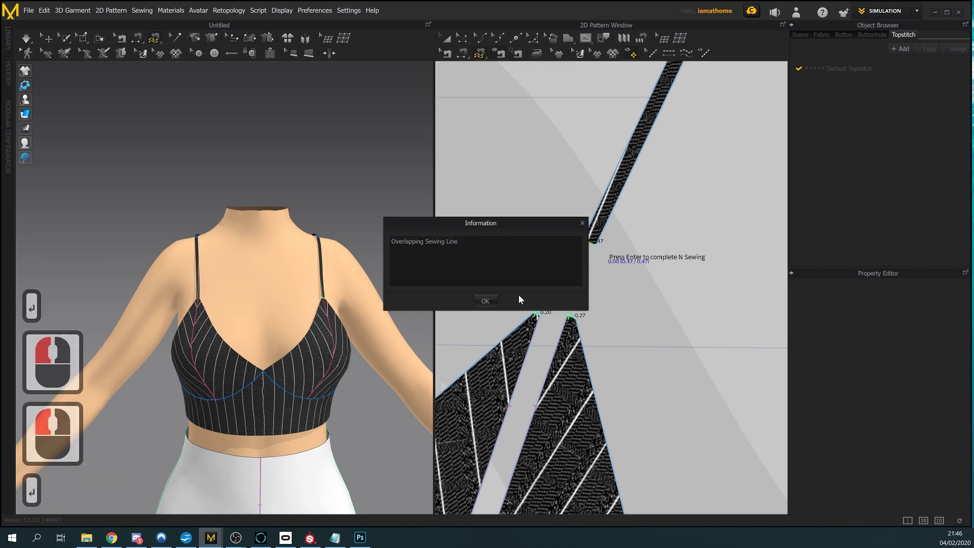
click(486, 301)
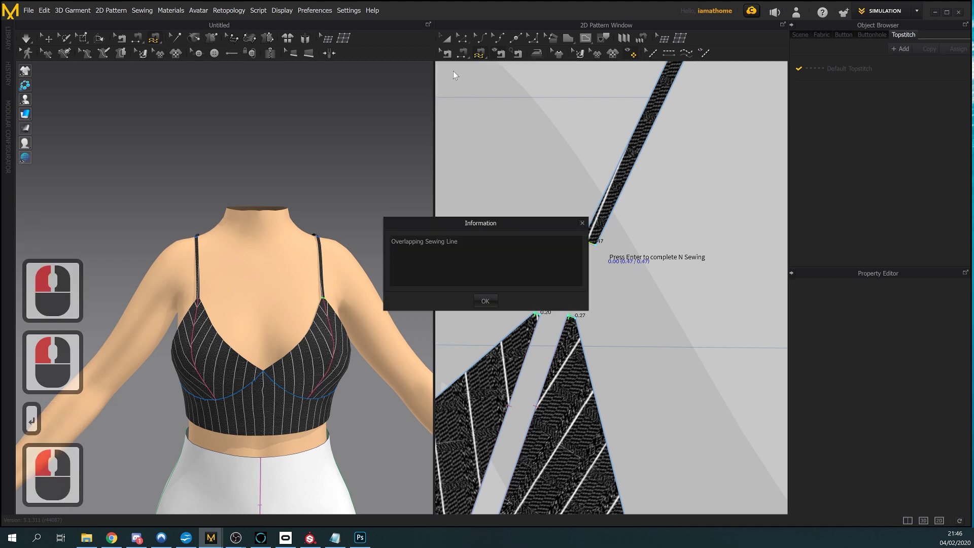
click(485, 301)
Delete the existing seam on the lower end of the strap with Edit Sewing
click(598, 249)
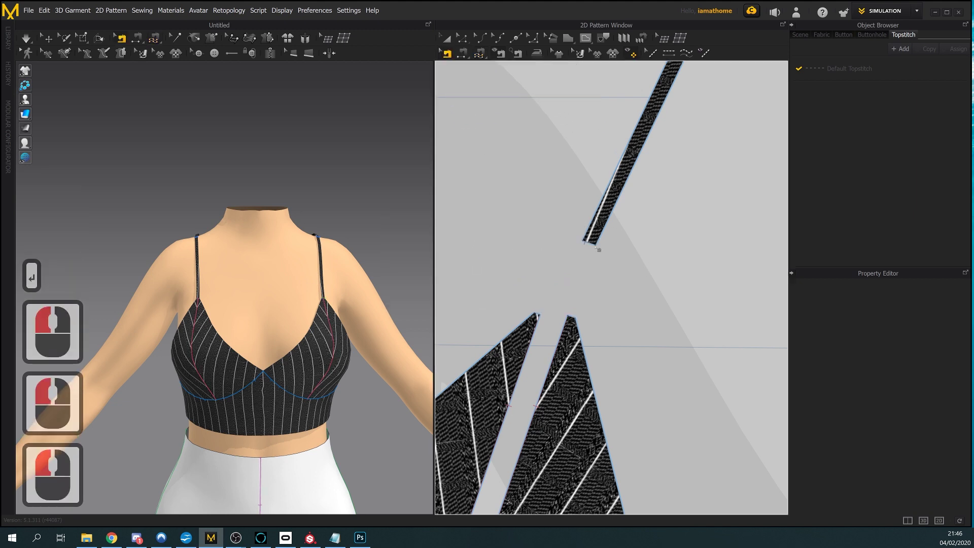
click(594, 247)
click(594, 246)
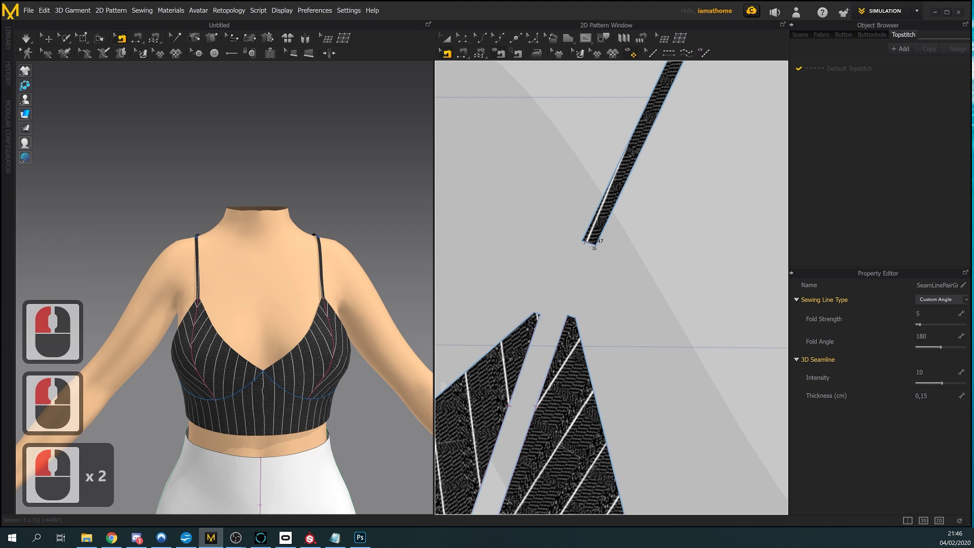
key(Delete)
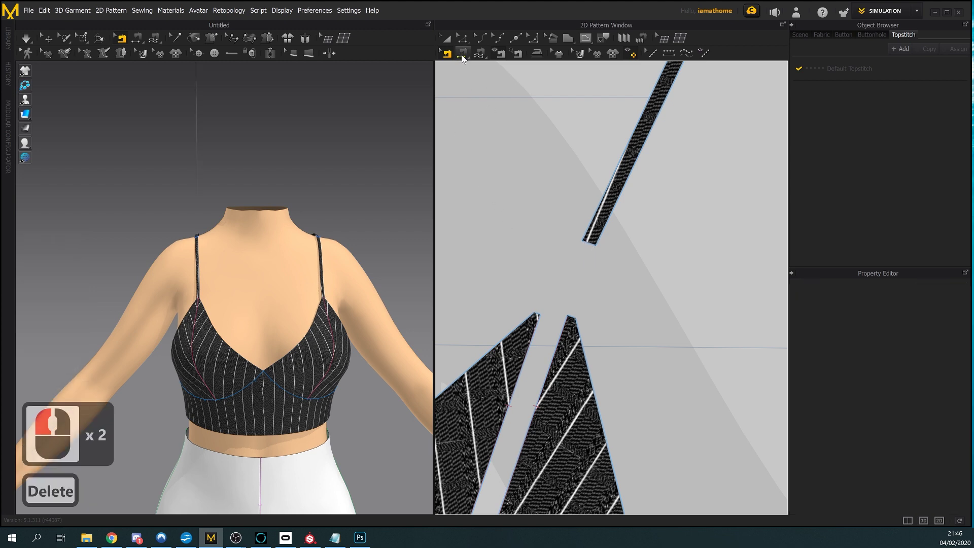
Try again to sew both cup tips to the strap's lower end with M:N Free Sewing
click(479, 52)
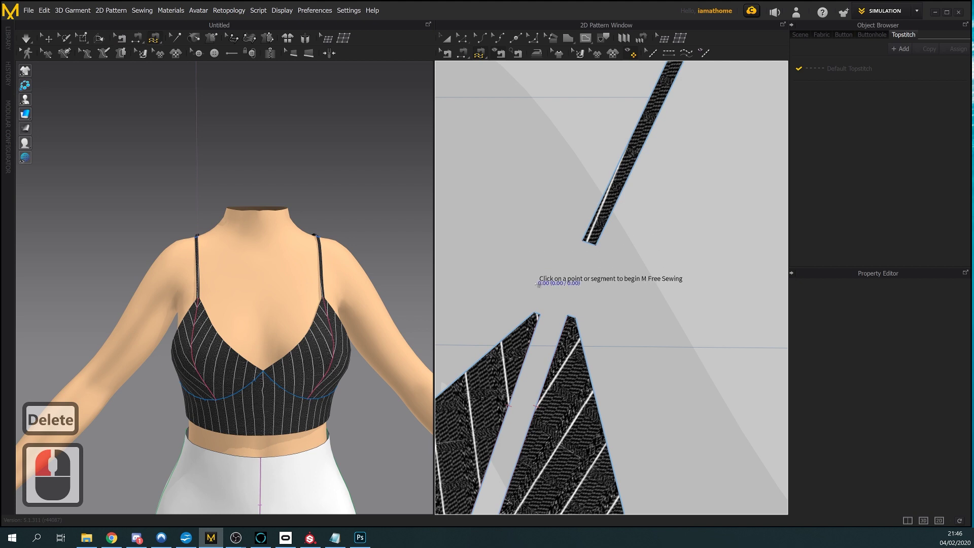
click(536, 315)
click(536, 315)
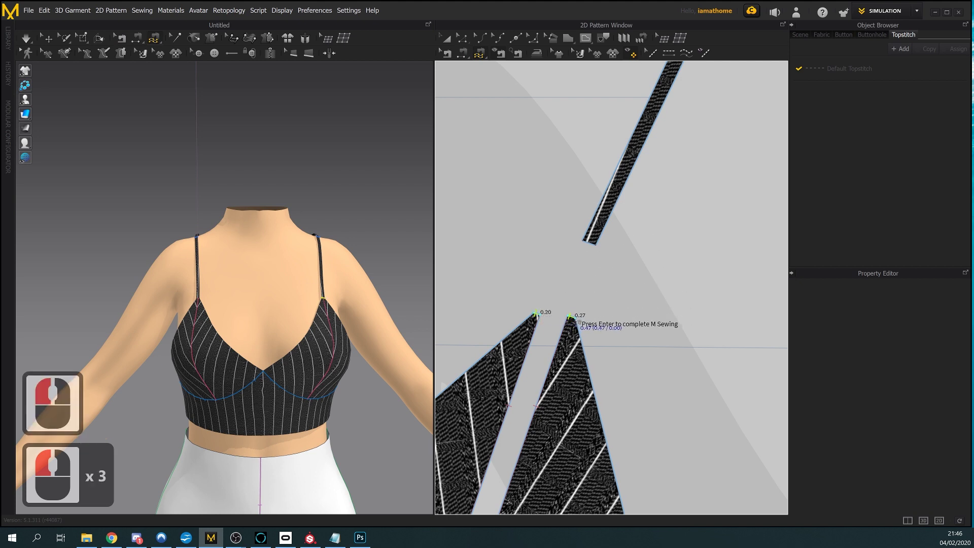
click(581, 319)
key(Return)
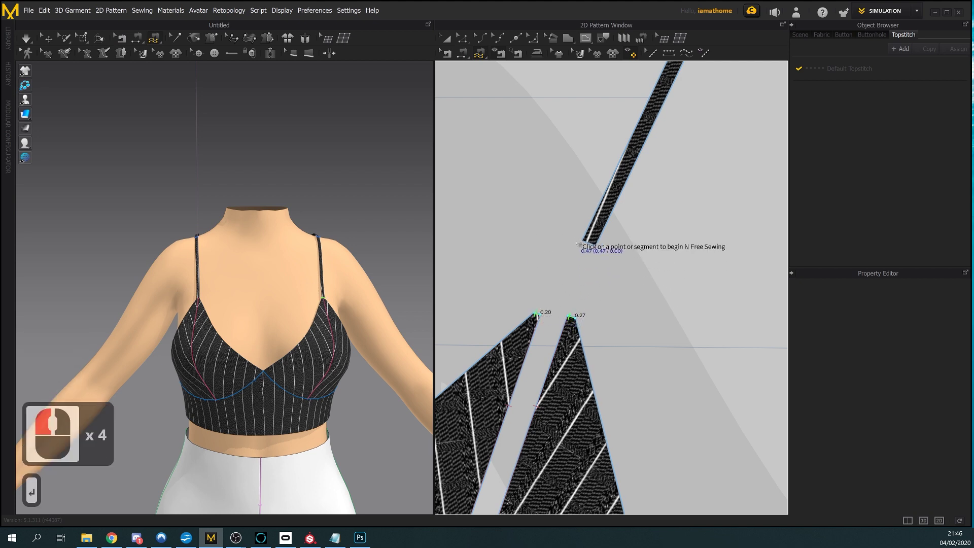
click(592, 251)
click(597, 251)
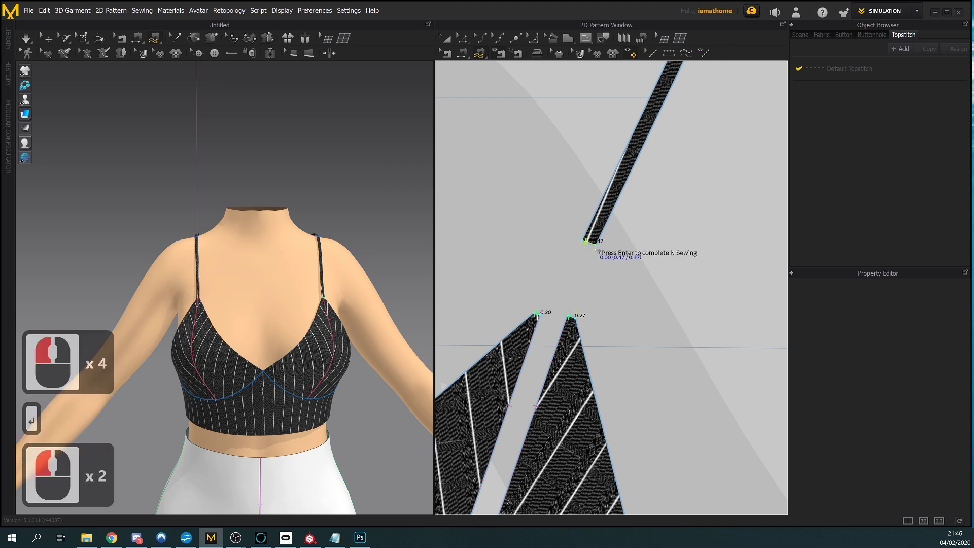
key(Return)
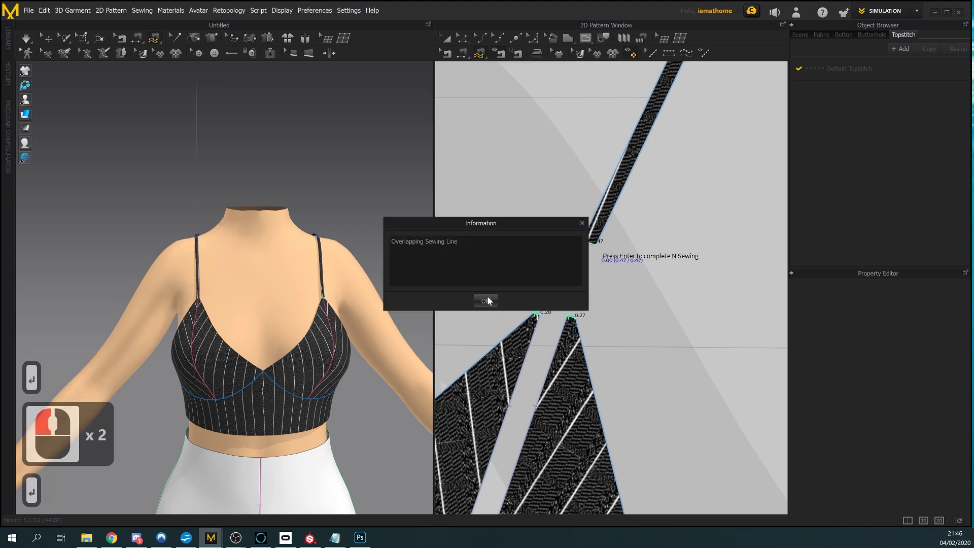
click(487, 300)
Check the strap end with Edit Sewing and set both cup tips as the first side of another M:N seam
scroll(578, 304, up, 2)
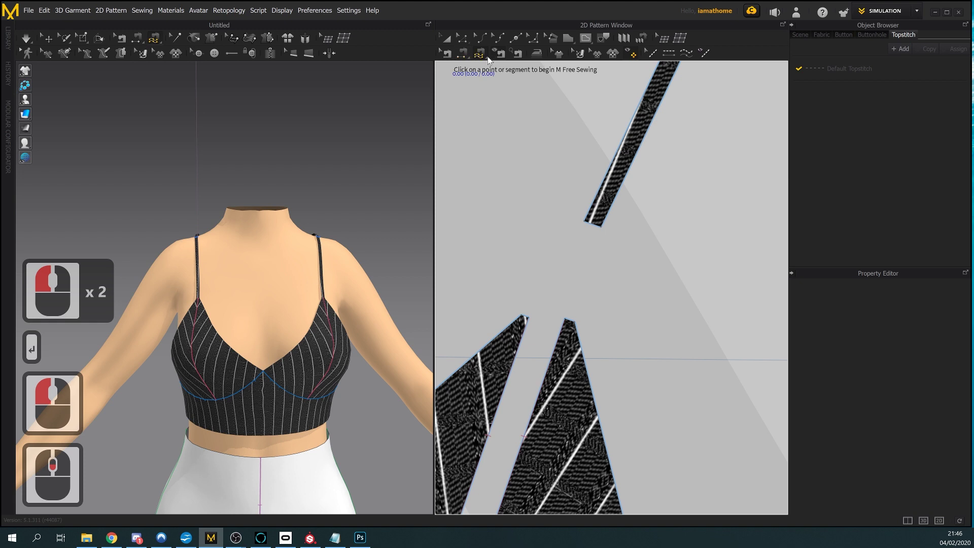
click(461, 59)
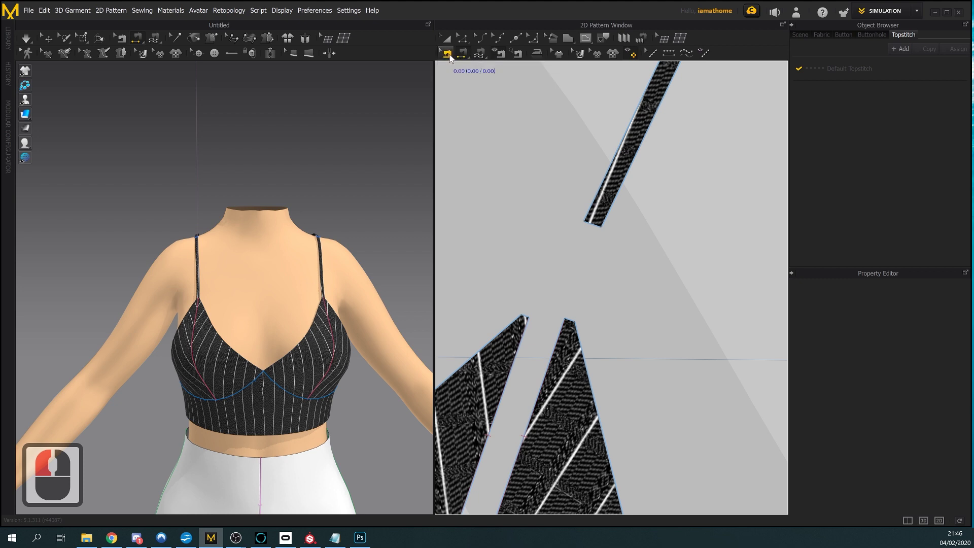
click(445, 52)
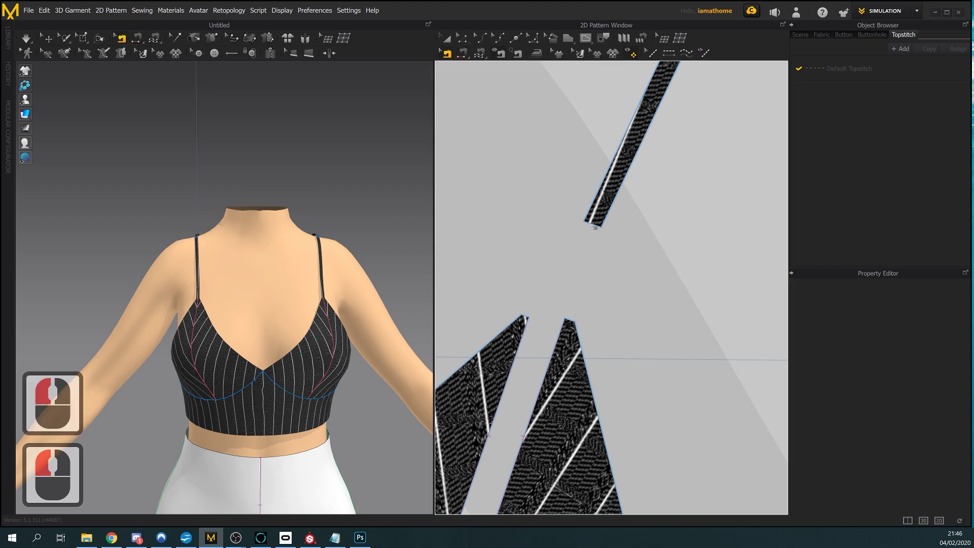
scroll(556, 317, up, 3)
middle_drag(565, 318, 614, 336)
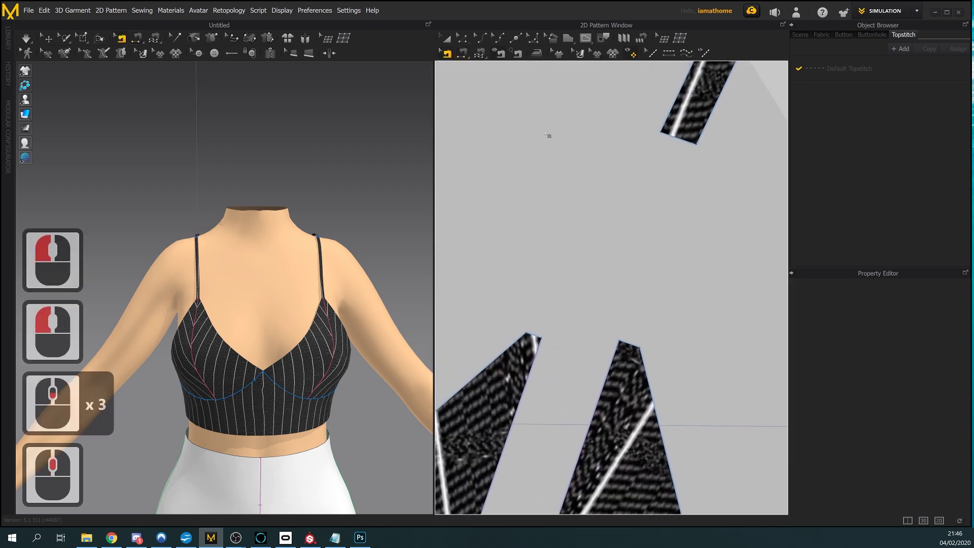
click(480, 54)
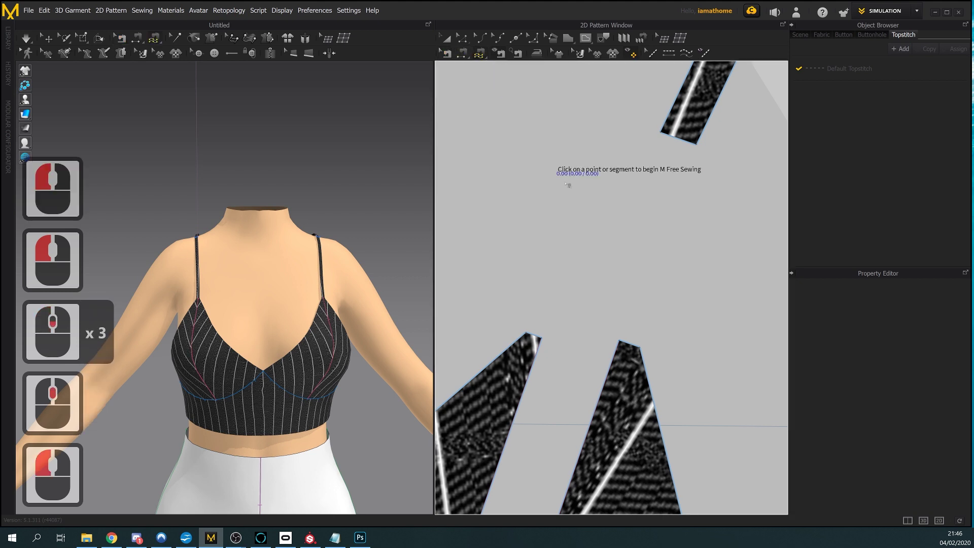
click(543, 339)
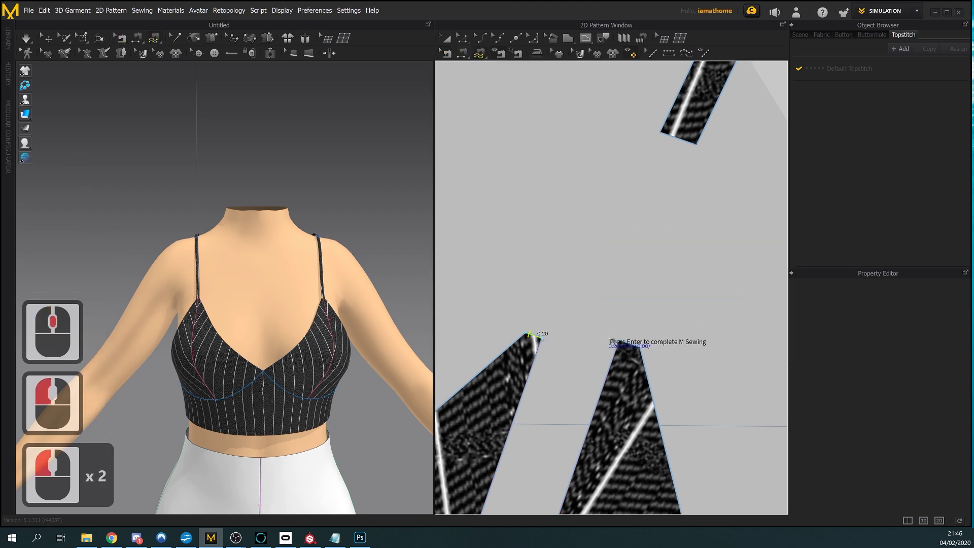
click(624, 345)
click(639, 348)
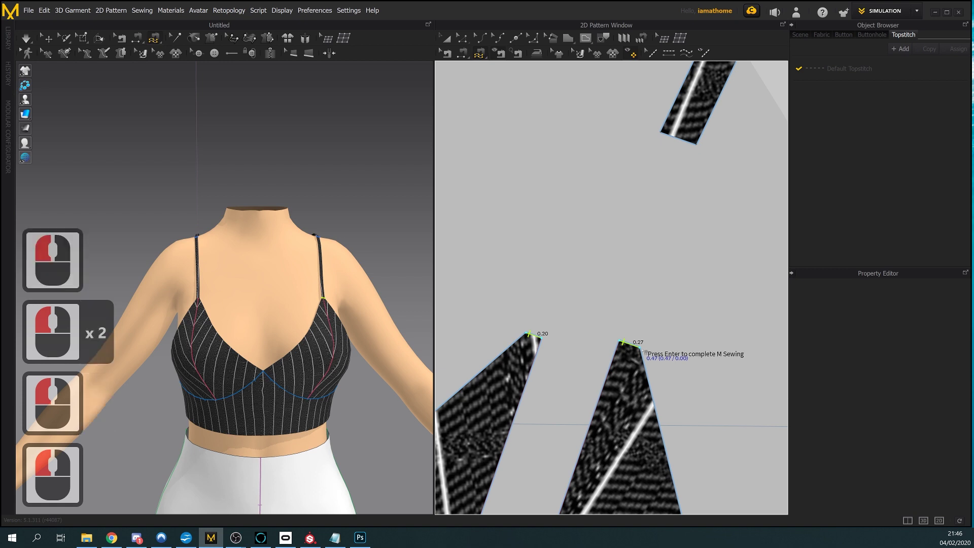
key(Return)
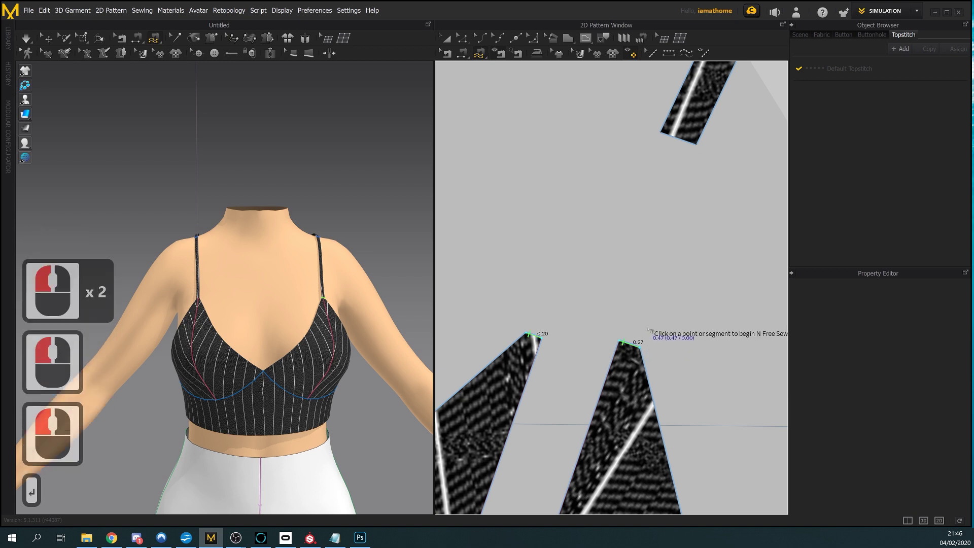
Try to join the newly marked cup tips to the full width of the strap's lower edge
click(661, 134)
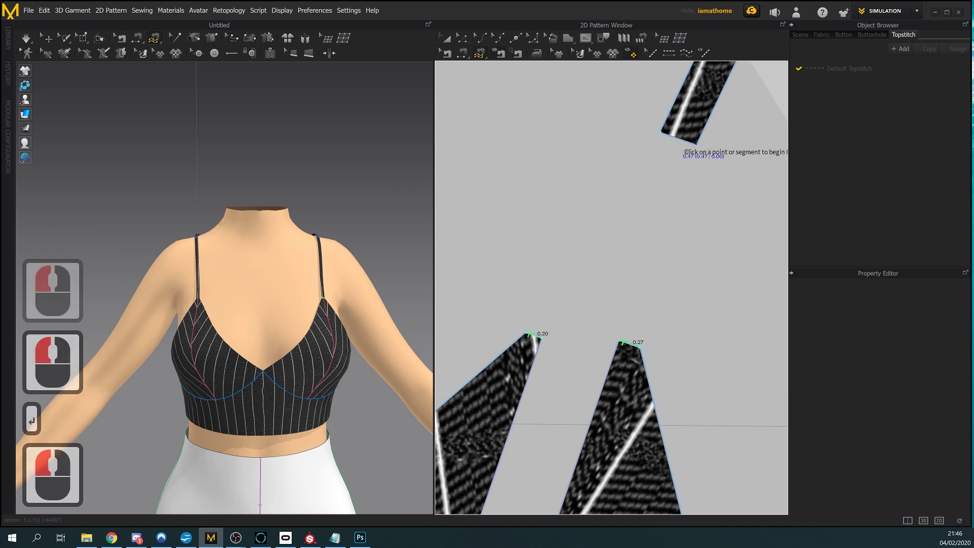
click(695, 143)
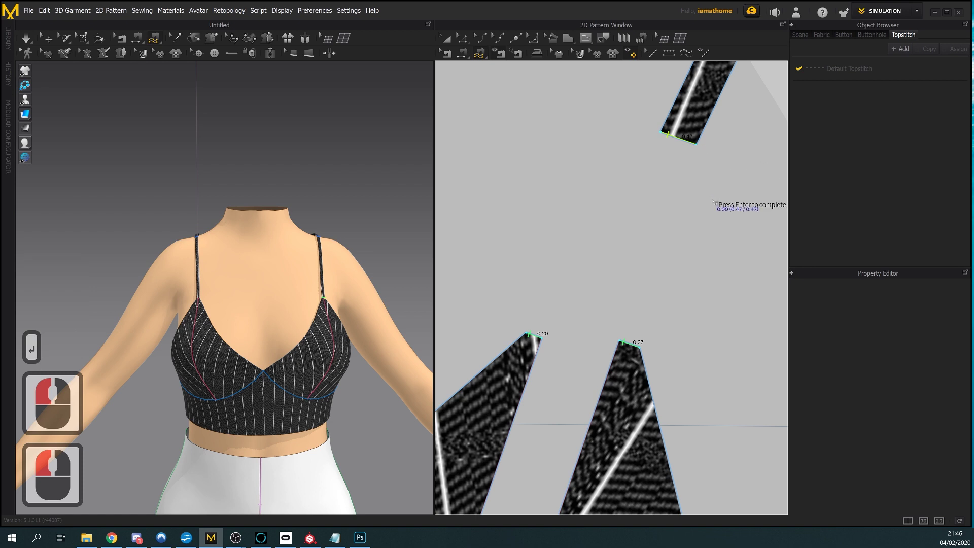
key(Return)
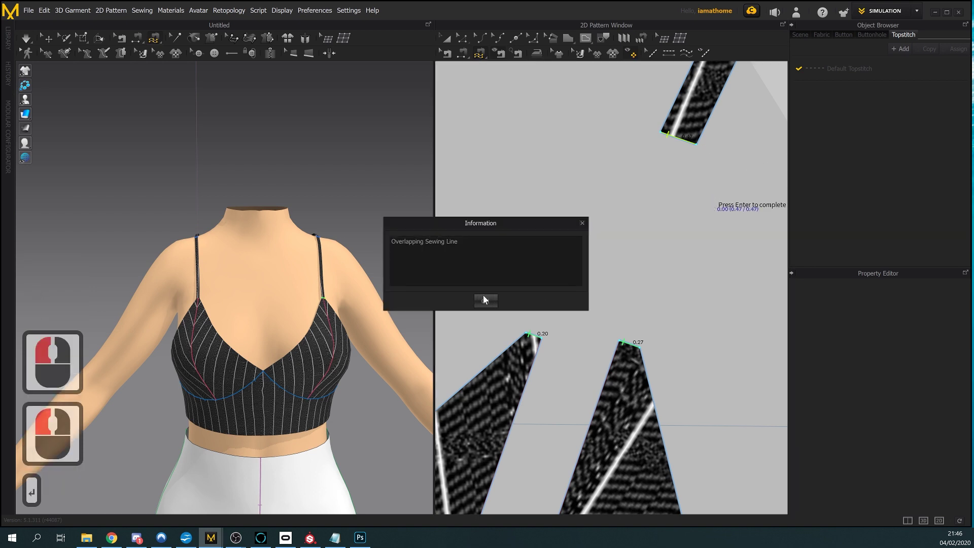
click(488, 300)
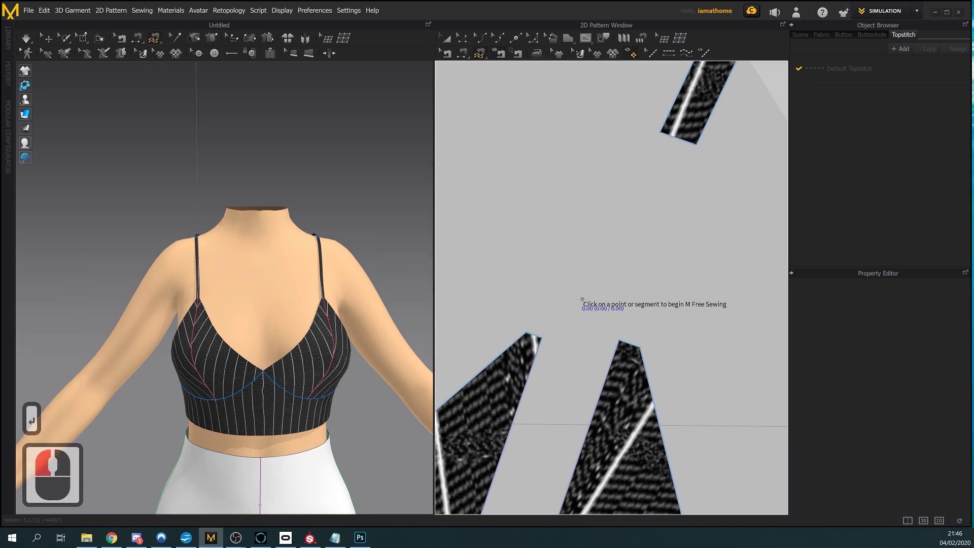
Undo the strap seam deletion and the earlier removal of the piled-up Fabric 2 pattern pieces
key(ctrl+z)
scroll(579, 299, down, 14)
ctrl+middle_click(612, 319)
key(ctrl+z)
ctrl+middle_click(611, 318)
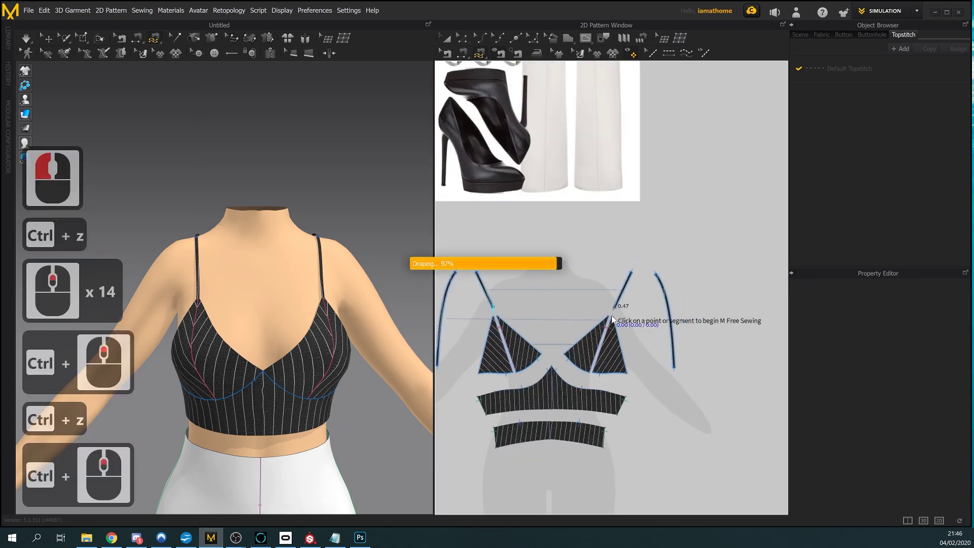
middle_click(602, 326)
middle_click(603, 326)
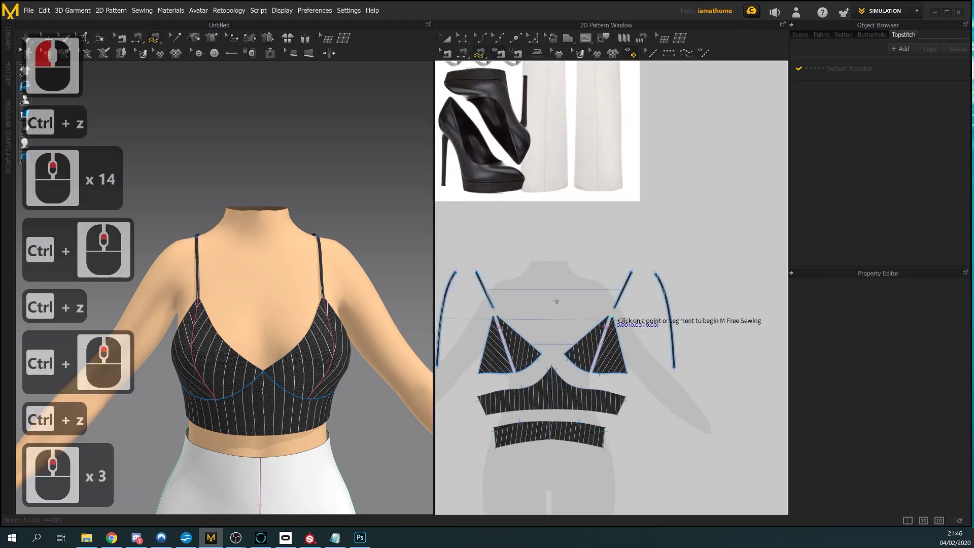
scroll(556, 302, down, 4)
scroll(556, 301, up, 3)
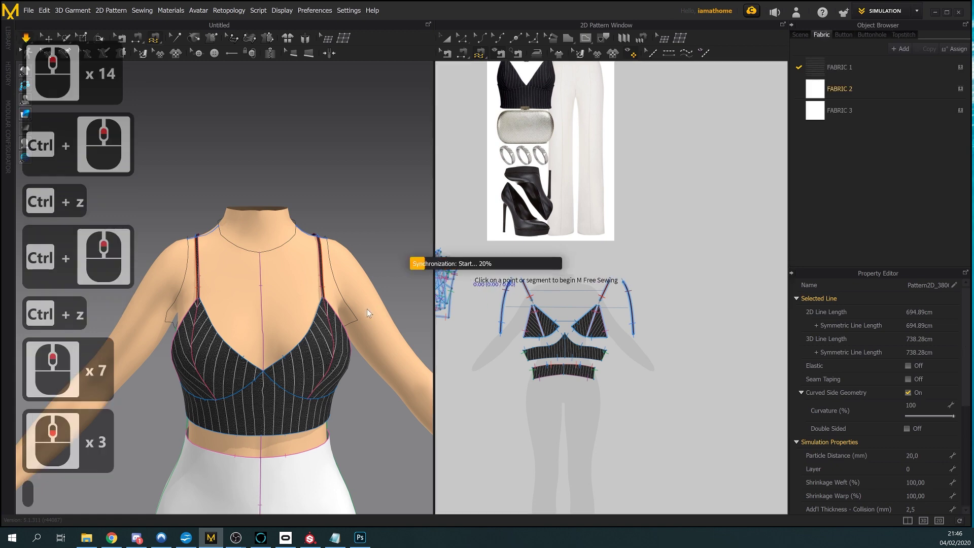
Examine how the simulated strap joins the cup on the avatar from the front and at an angle
scroll(342, 325, down, 3)
scroll(342, 325, up, 2)
scroll(341, 325, down, 2)
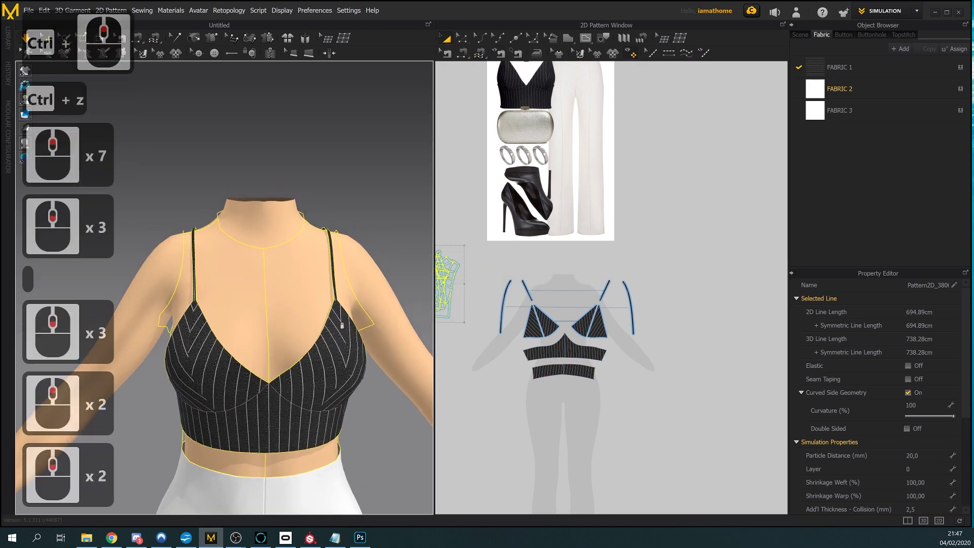
right_drag(342, 325, 285, 316)
scroll(284, 317, up, 3)
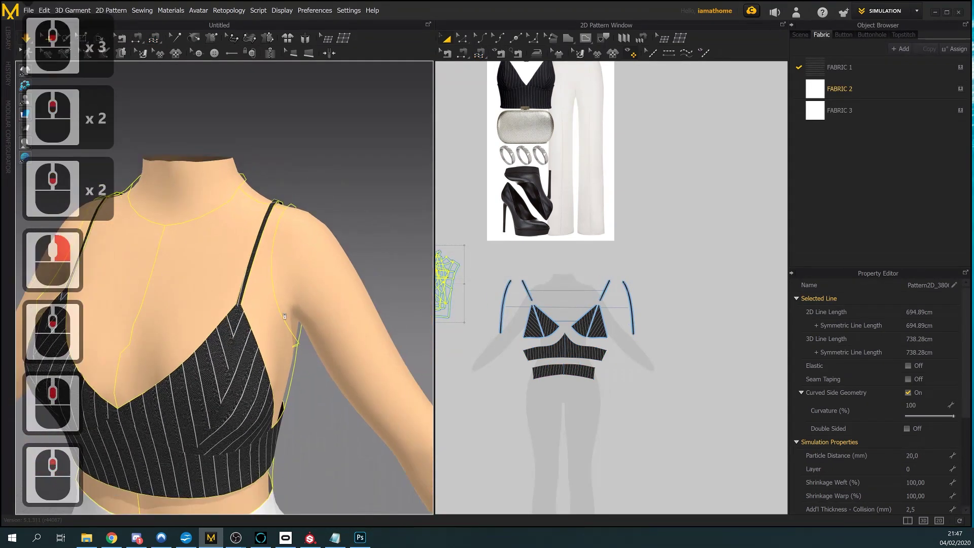
Examine up close how the strap end meets the cup tips on the avatar and in the flat pattern
scroll(284, 316, up, 5)
right_drag(566, 321, 621, 314)
click(314, 318)
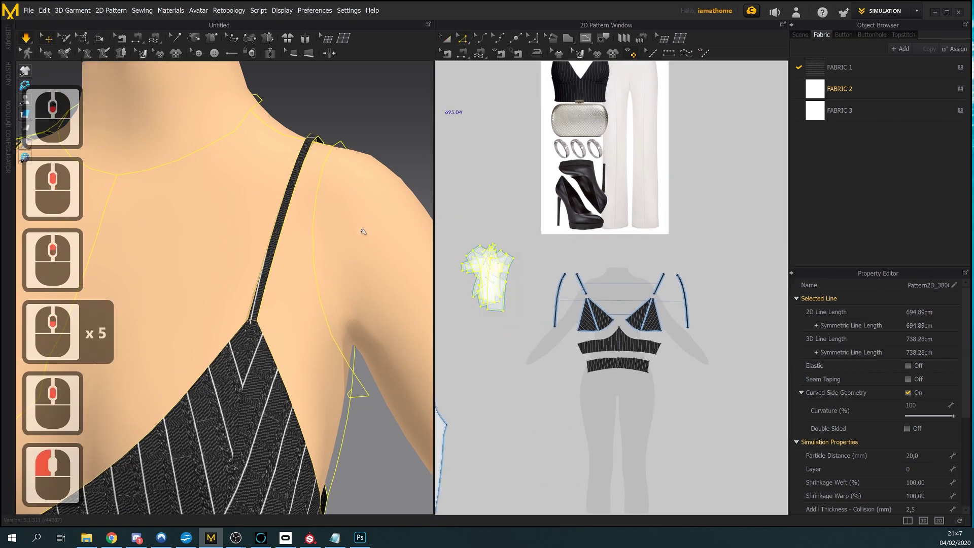
scroll(298, 328, up, 4)
scroll(304, 355, up, 4)
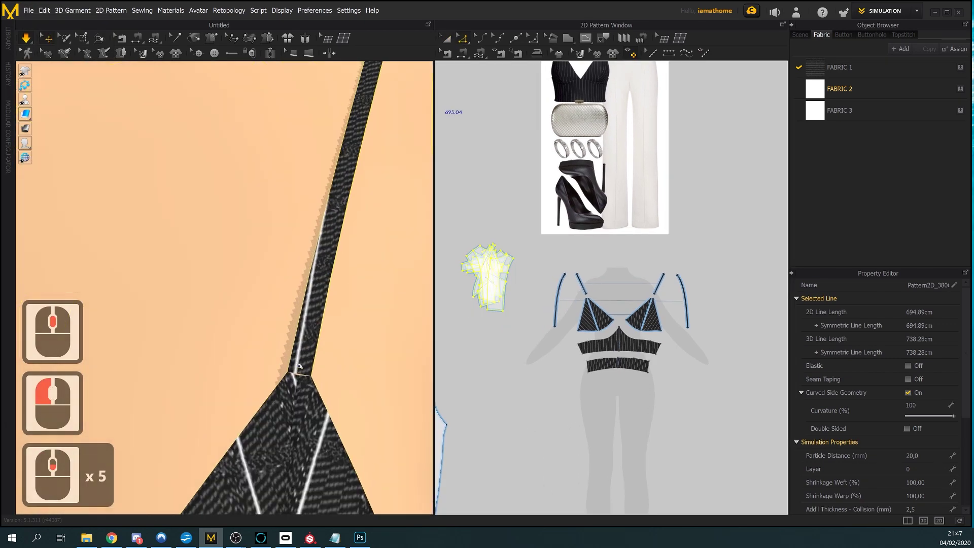
middle_drag(317, 387, 285, 374)
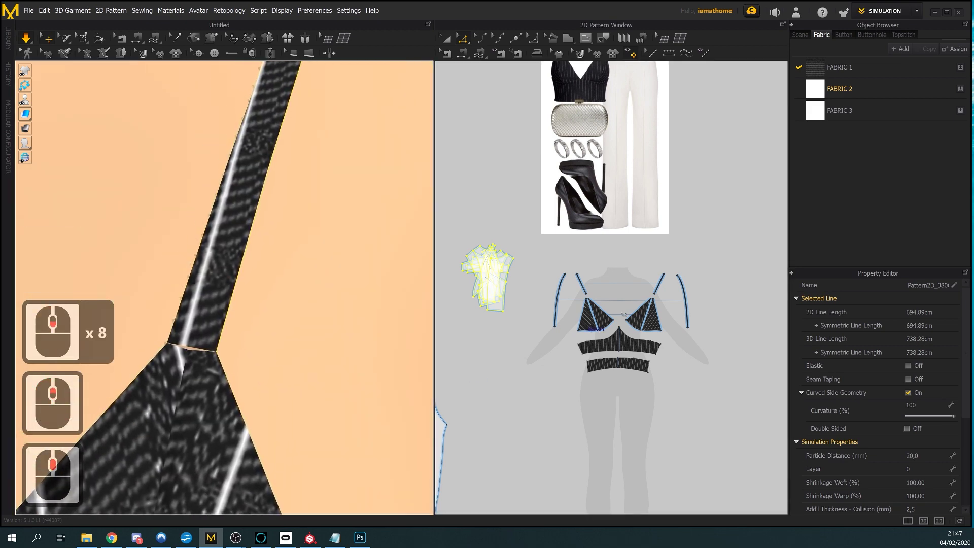
scroll(626, 303, up, 2)
scroll(626, 303, up, 8)
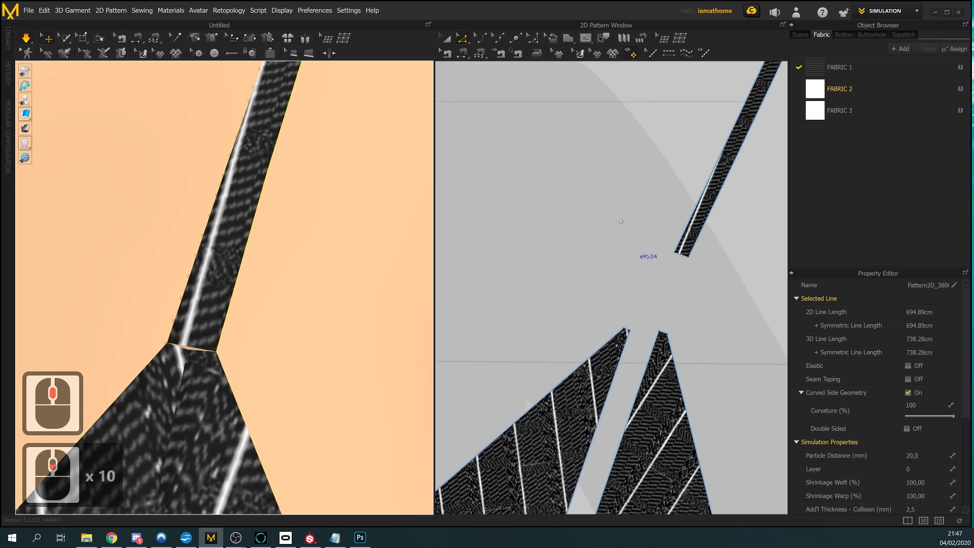
Delete the seam on the strap's lower edge with Edit Sewing and check the neighbouring cup tips
click(445, 54)
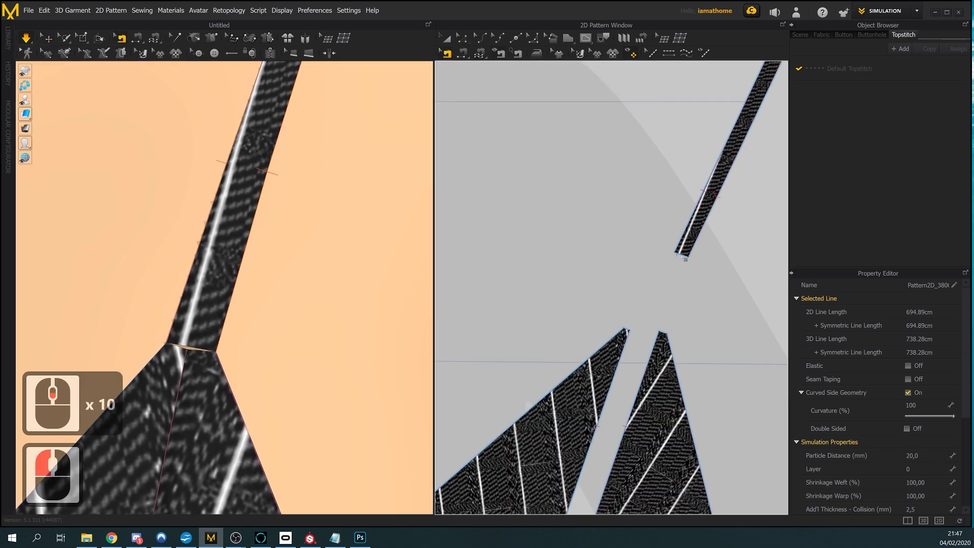
click(683, 257)
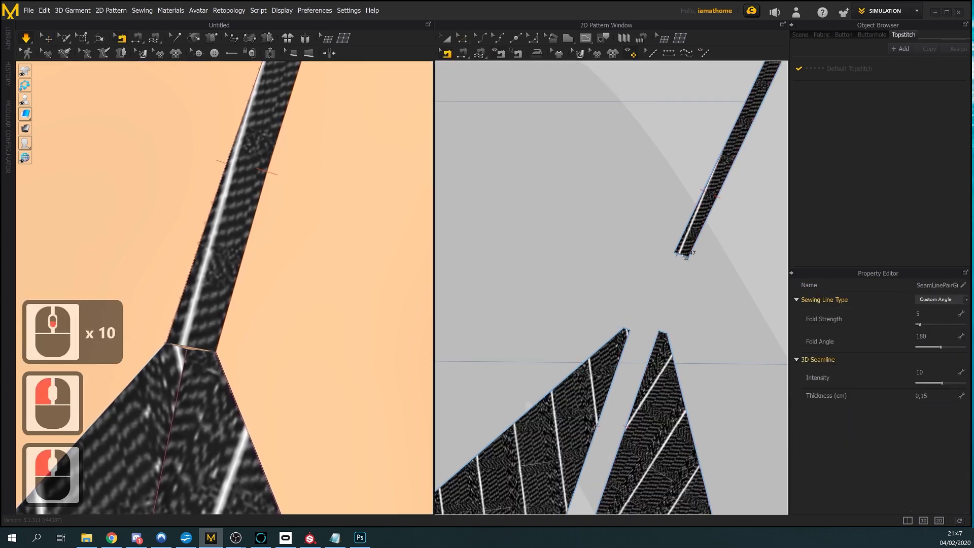
key(Delete)
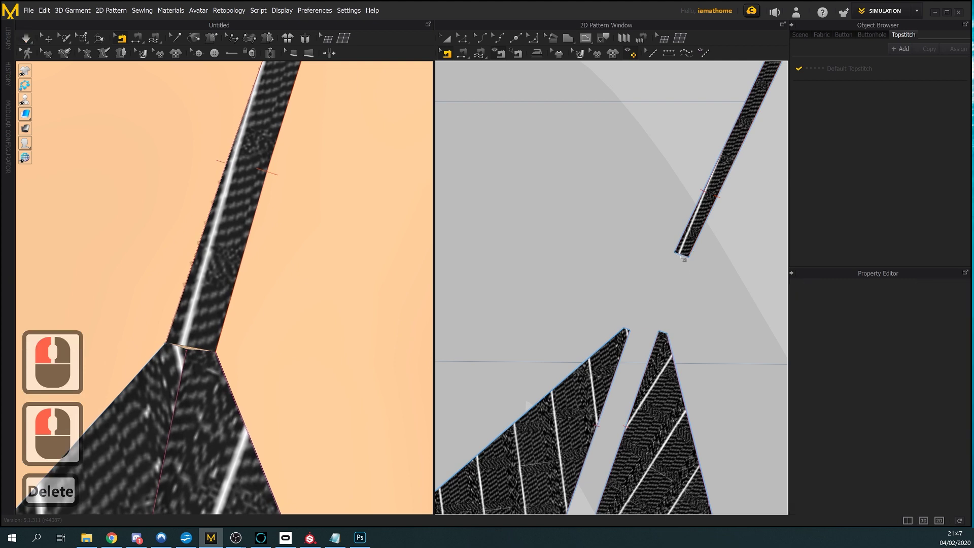
click(650, 329)
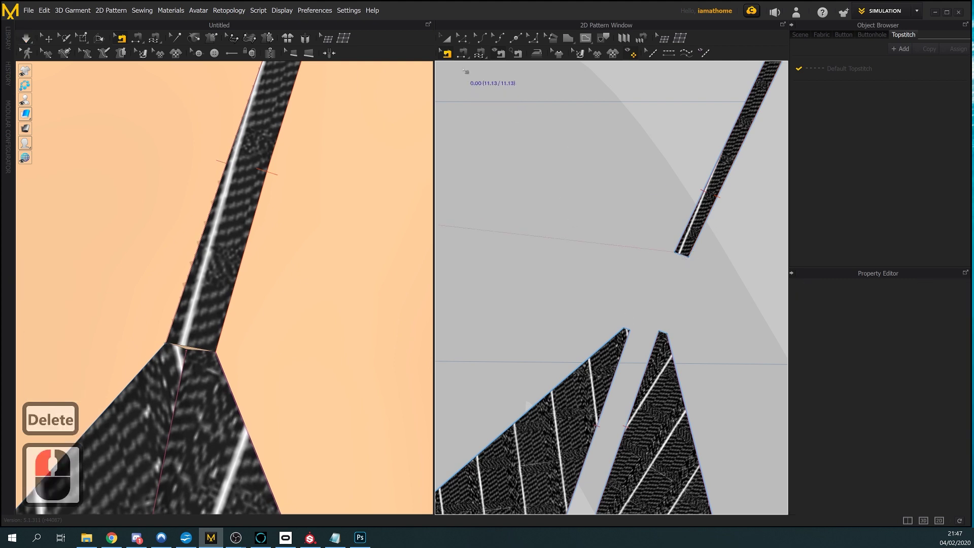
Select the strap's lower edge with Edit Pattern to check its length against the cup tips
click(460, 40)
scroll(683, 249, down, 2)
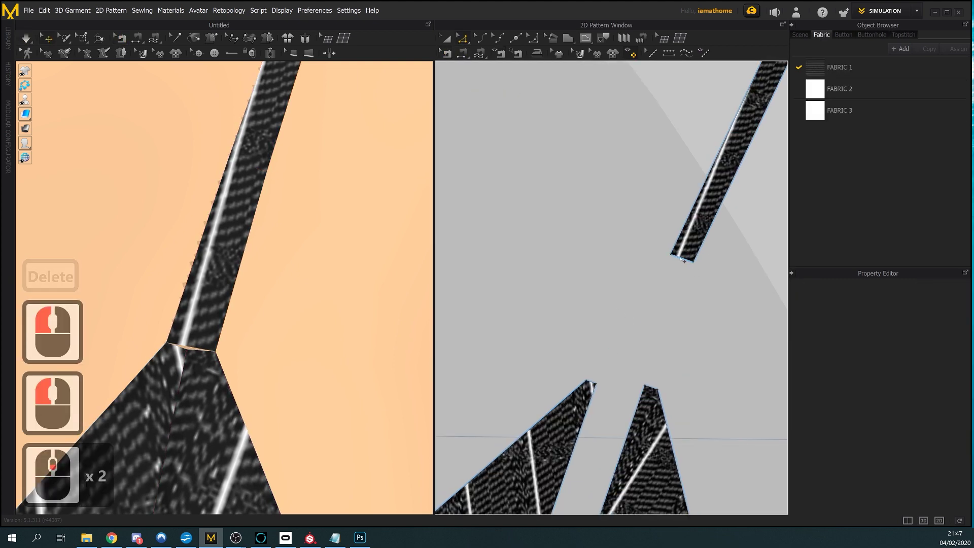
click(683, 259)
right_click(683, 261)
scroll(648, 298, down, 3)
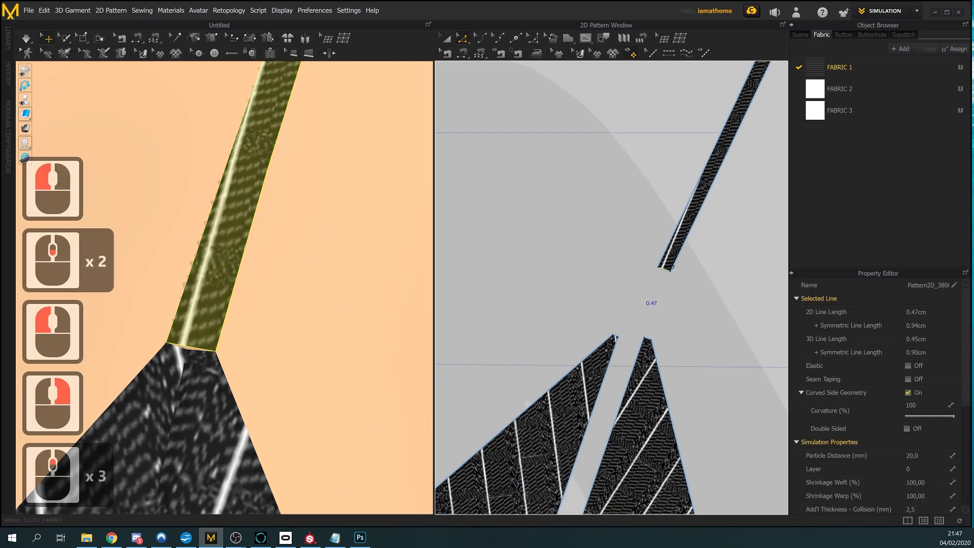
click(648, 298)
Examine the strap-to-cup join on the opposite side of the top, on the avatar and in the flat pattern
scroll(647, 297, down, 5)
scroll(750, 285, up, 5)
middle_drag(749, 285, 773, 285)
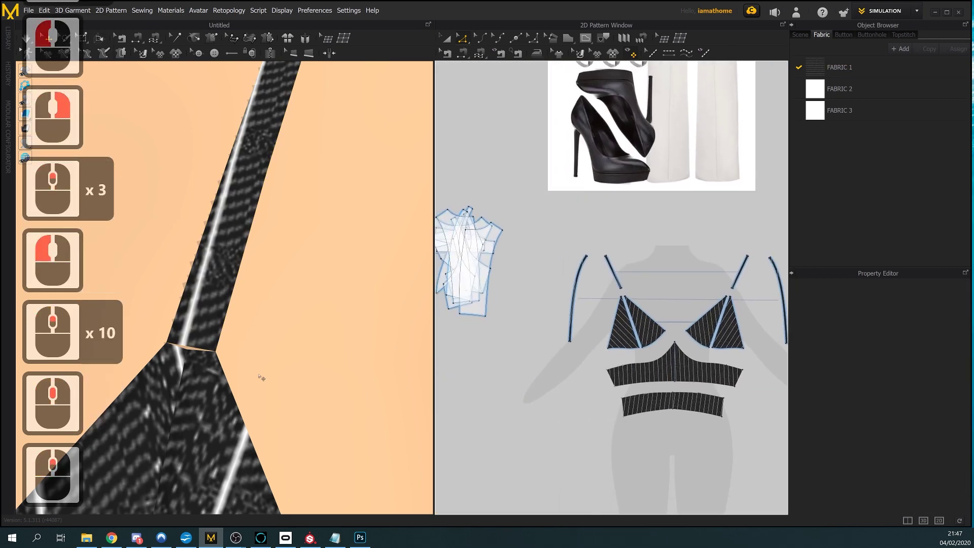
scroll(260, 376, up, 4)
middle_drag(261, 376, 526, 361)
scroll(525, 362, down, 3)
scroll(307, 354, down, 5)
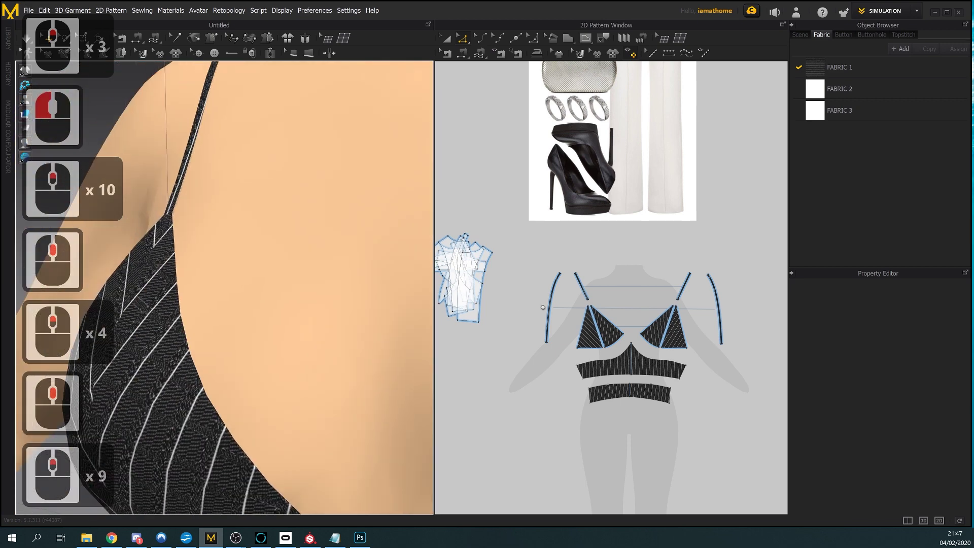
middle_drag(307, 354, 322, 326)
scroll(322, 326, up, 3)
right_drag(322, 326, 322, 333)
scroll(322, 333, up, 8)
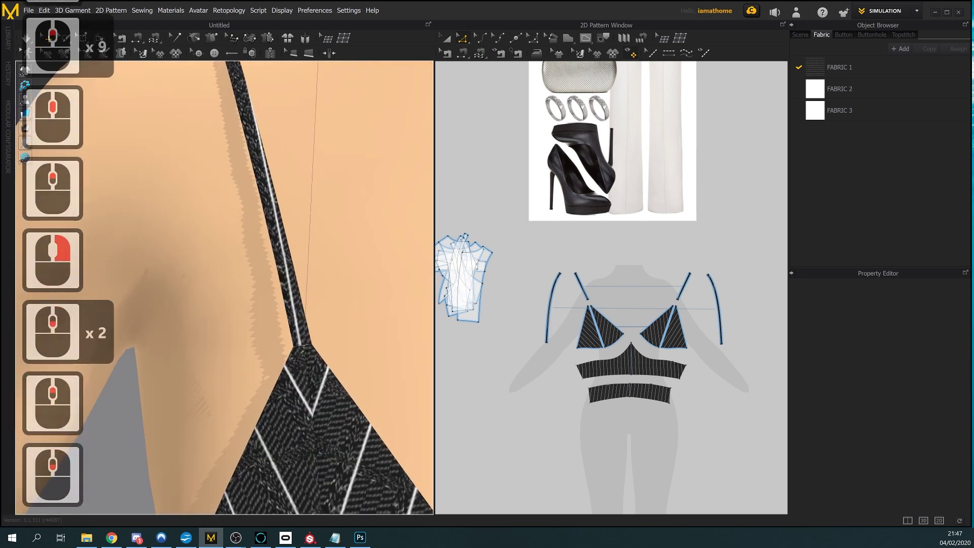
scroll(370, 354, up, 1)
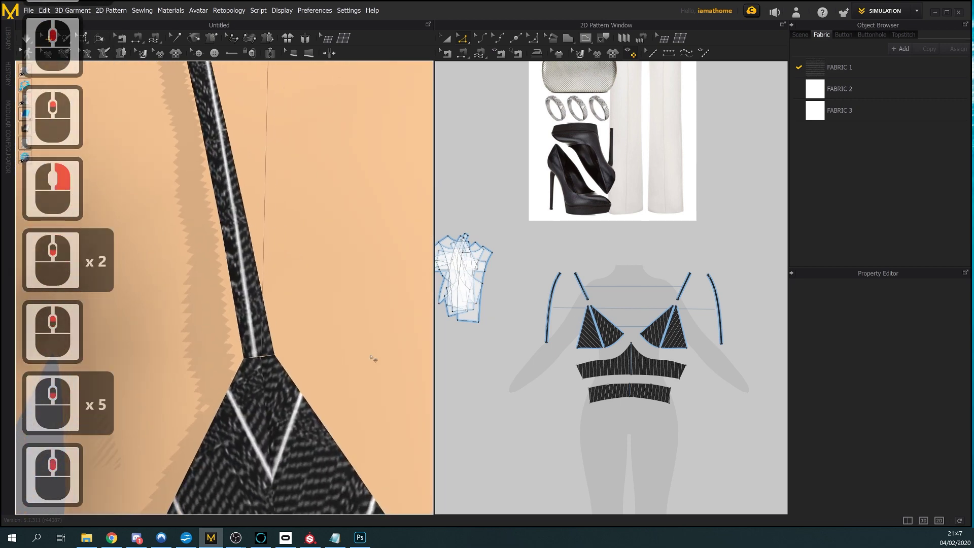
scroll(588, 307, up, 2)
scroll(587, 307, up, 11)
middle_drag(588, 306, 550, 344)
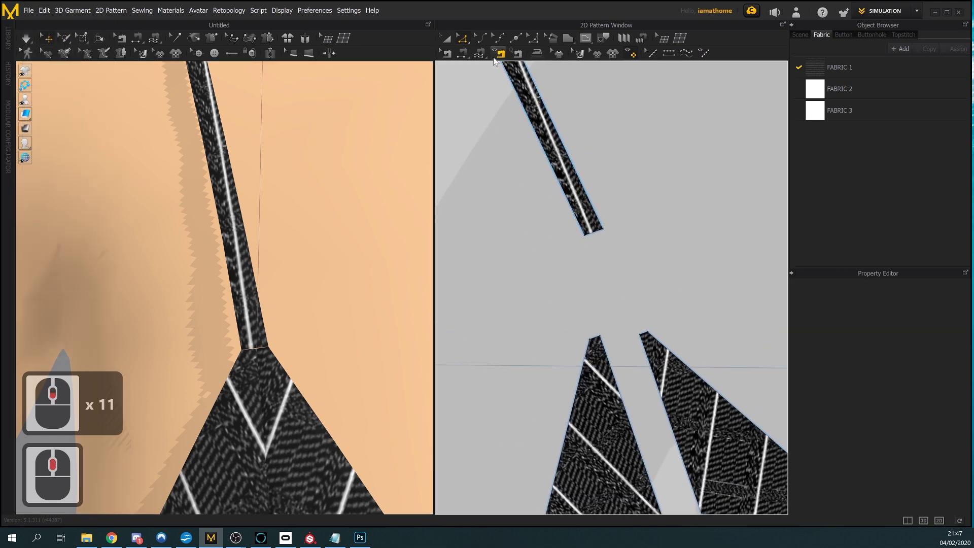
Check the opposite strap end and its two cup tips for existing seams with Edit Sewing
click(446, 53)
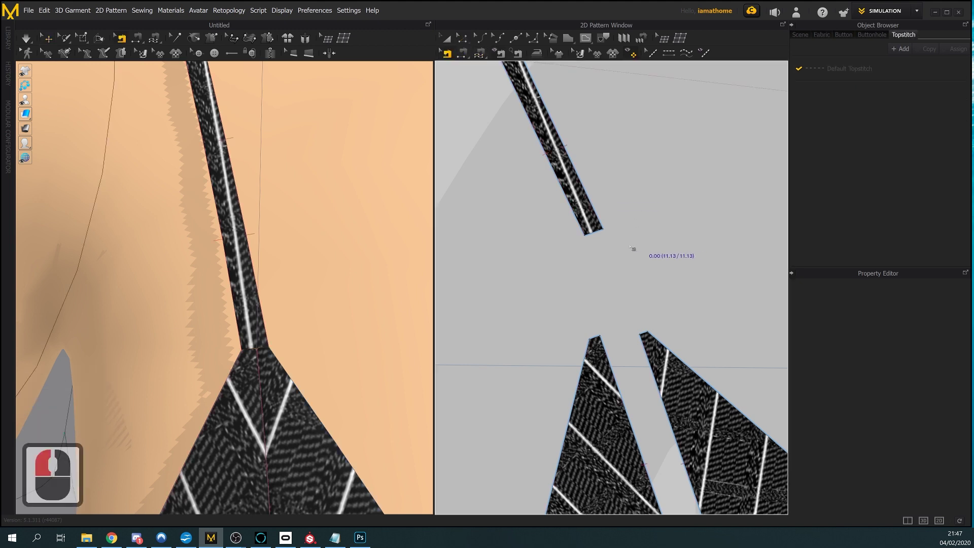
click(594, 339)
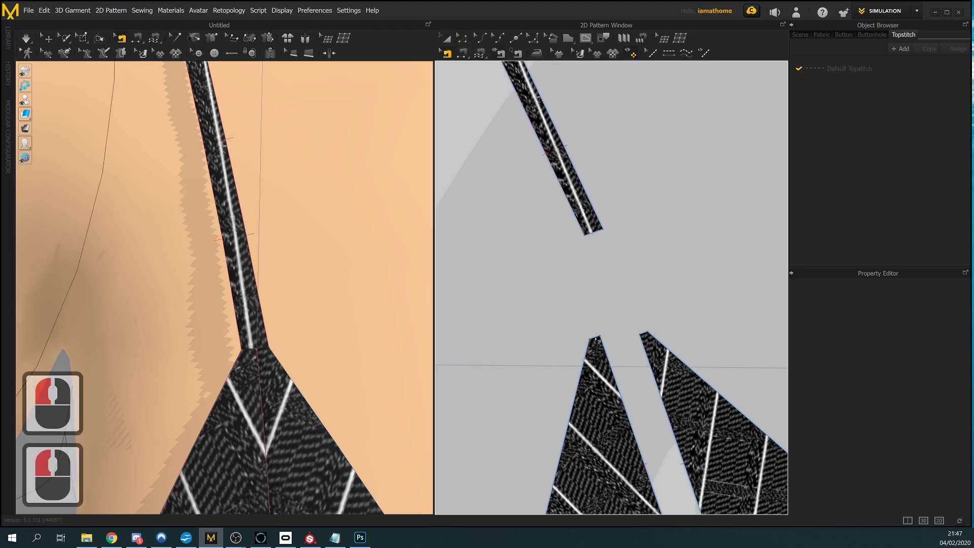
click(649, 337)
click(509, 118)
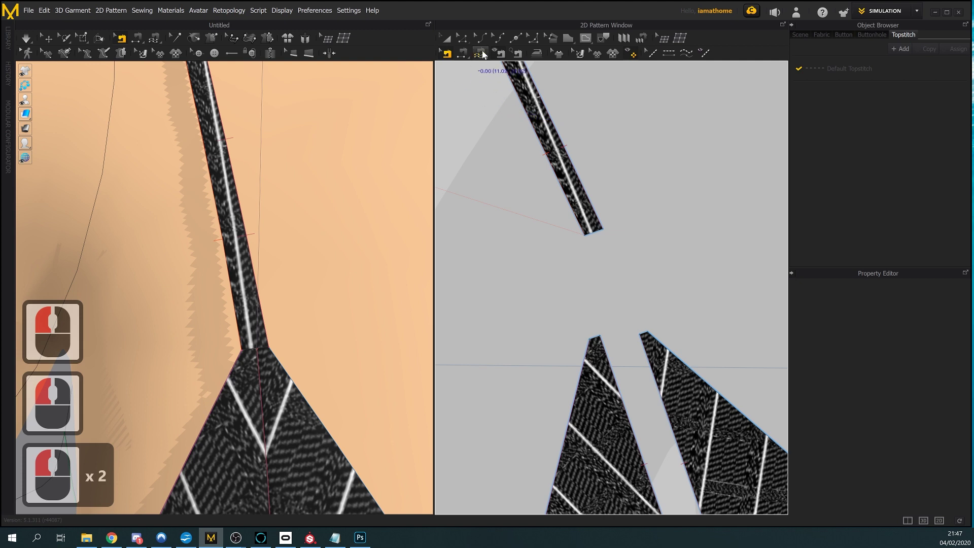
Try to sew the full width of the strap's lower edge to both cup tips with M:N Free Sewing
click(582, 161)
click(593, 233)
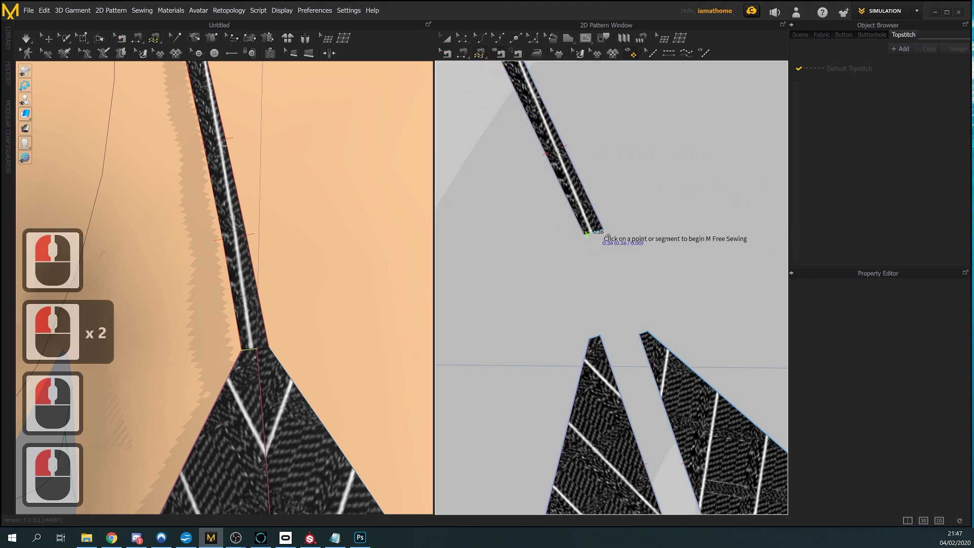
click(601, 231)
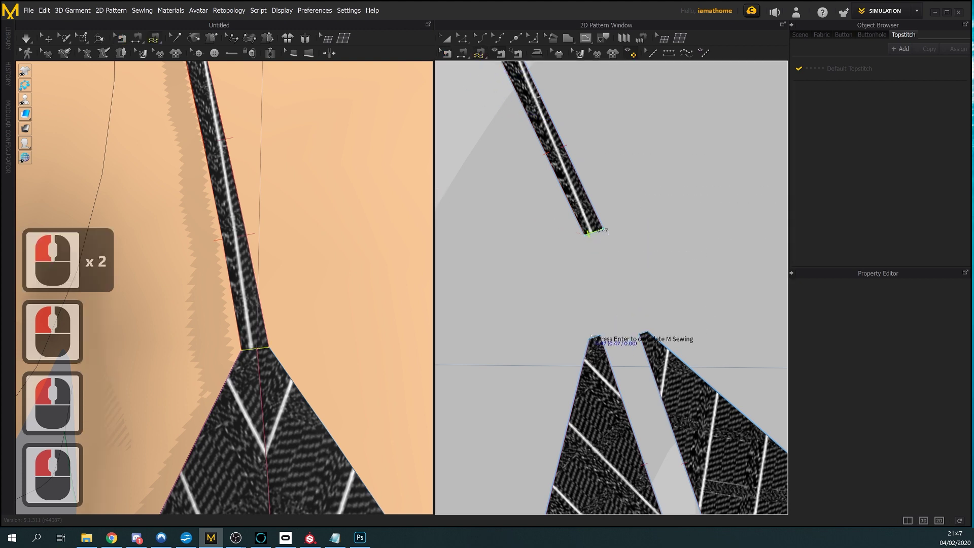
key(Return)
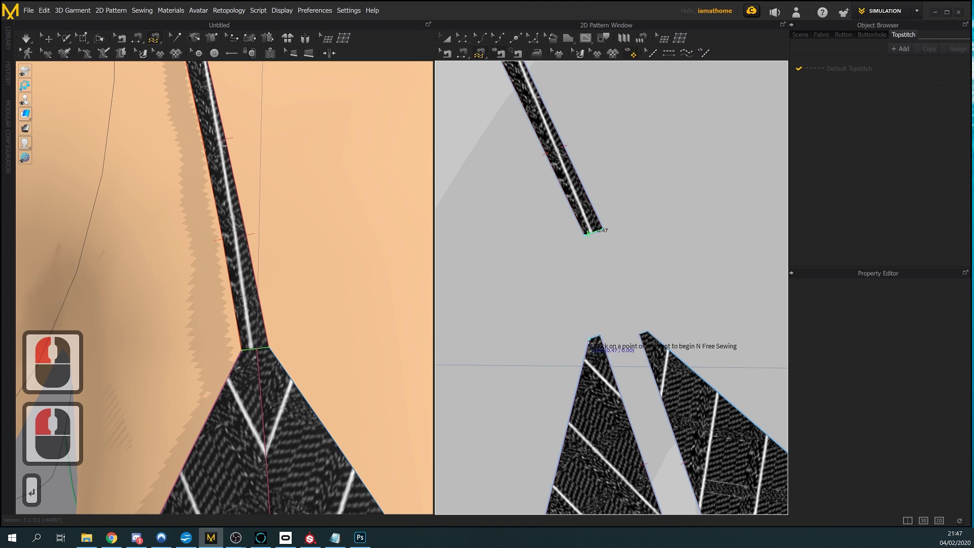
click(591, 338)
click(600, 337)
click(644, 333)
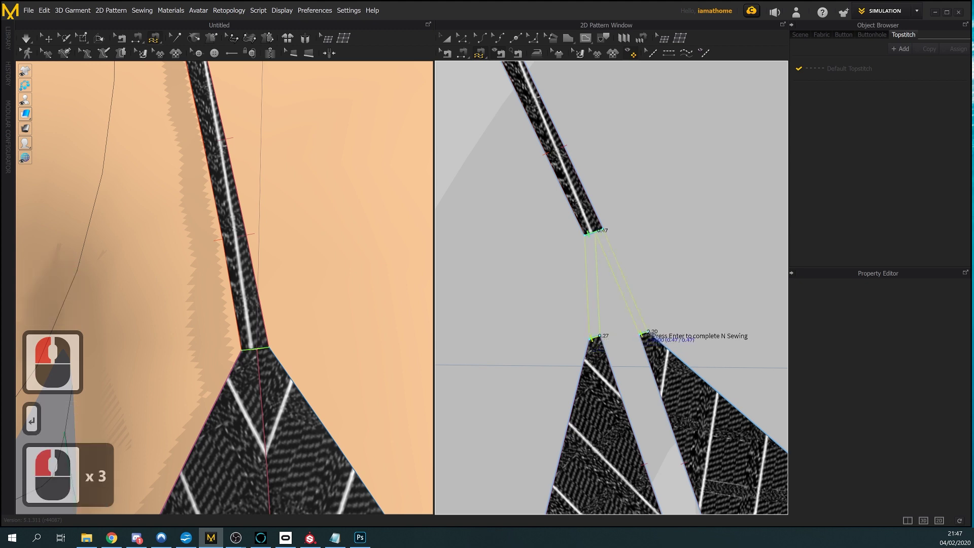
click(642, 333)
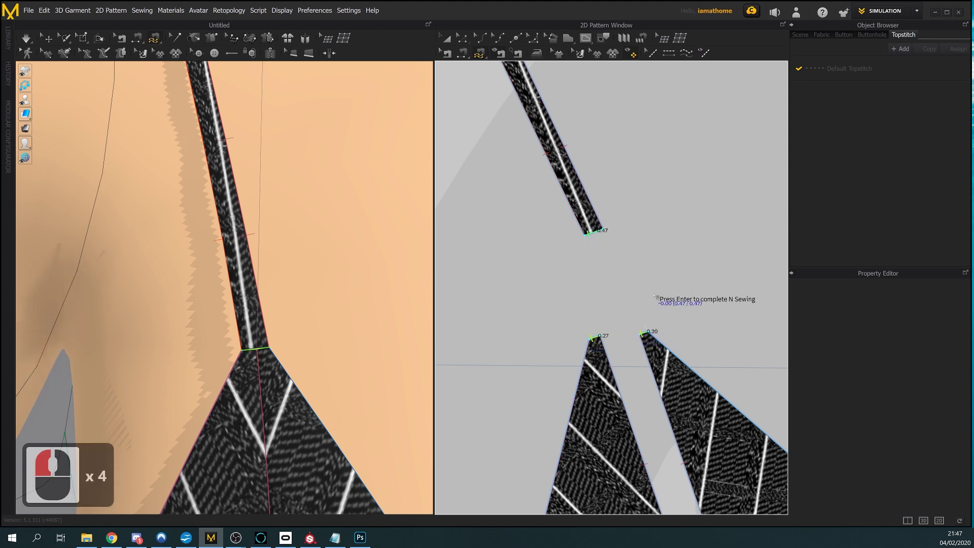
key(Return)
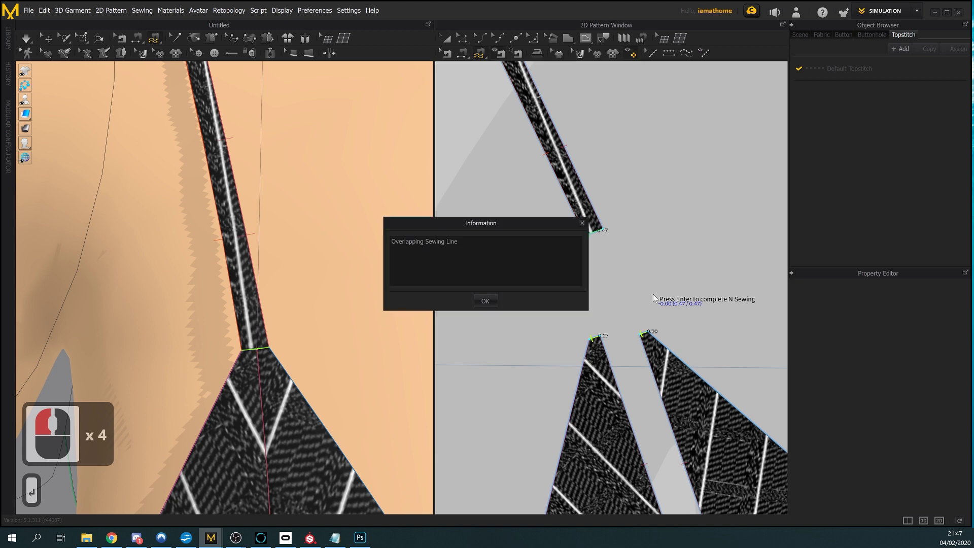
click(484, 301)
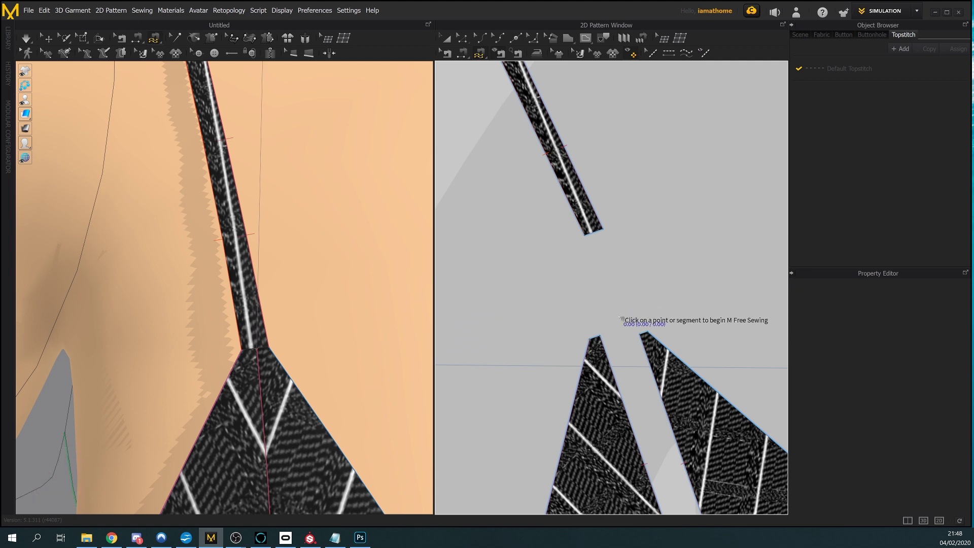
Examine the spacing and alignment of the strap end and the two cup panels in the flat pattern
scroll(652, 336, down, 3)
scroll(653, 337, down, 8)
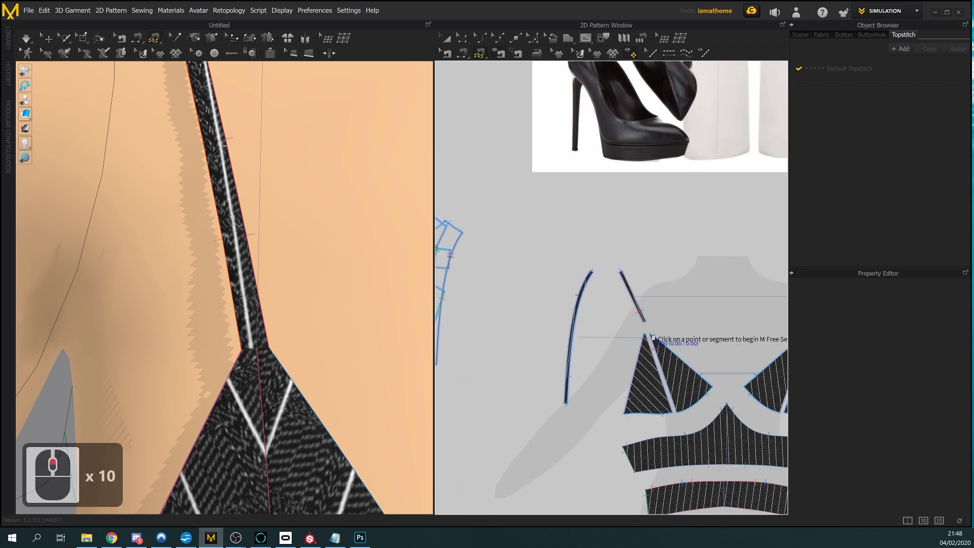
middle_drag(595, 288, 580, 337)
scroll(673, 340, up, 3)
middle_click(673, 338)
scroll(672, 337, up, 6)
scroll(633, 361, up, 2)
middle_drag(634, 362, 595, 313)
middle_click(594, 310)
scroll(588, 296, down, 8)
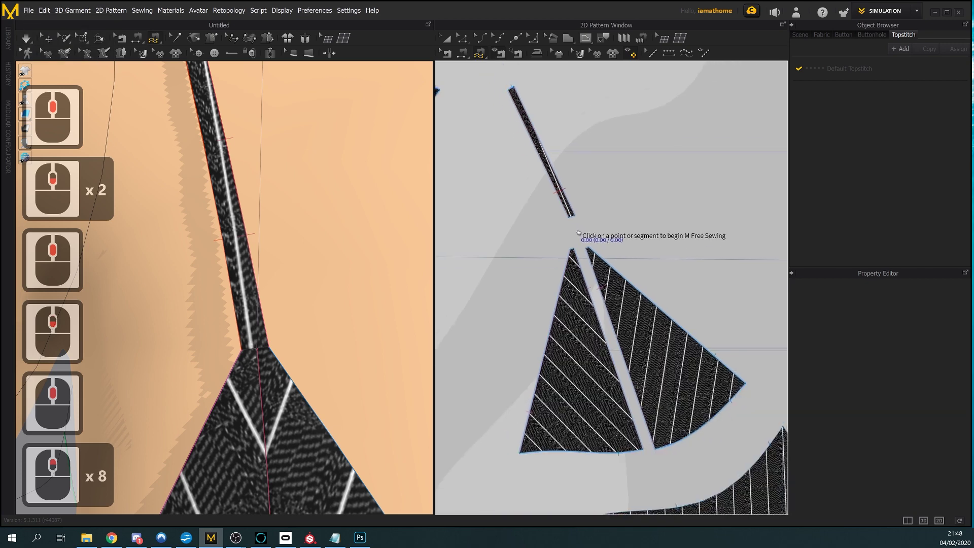
middle_click(573, 210)
Try to merge the two cup panels along their facing long edges with Edit Pattern
click(461, 39)
scroll(621, 379, up, 1)
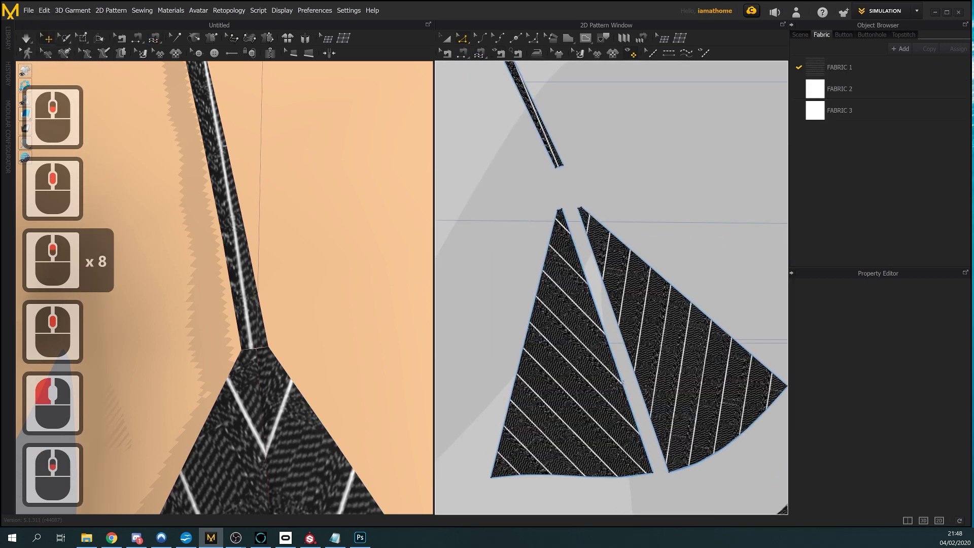
click(622, 379)
click(622, 378)
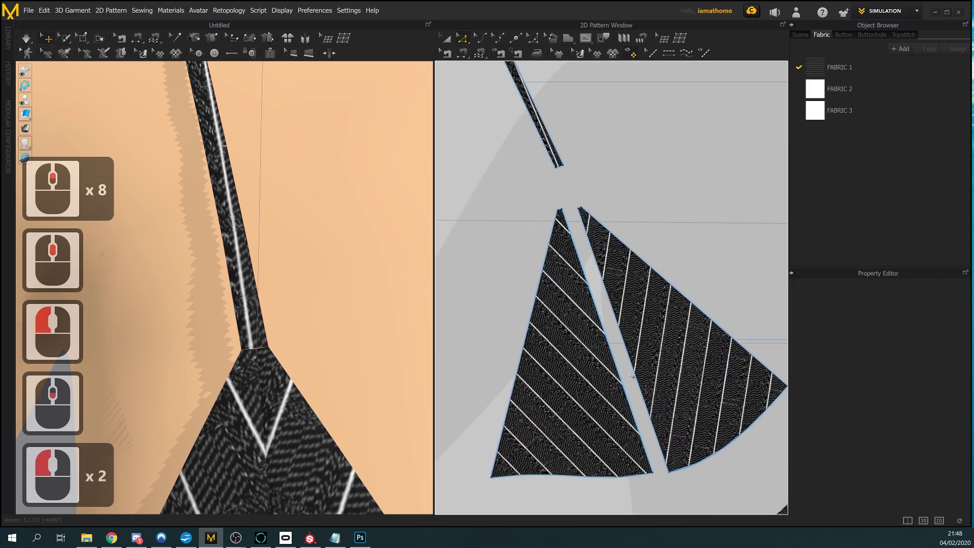
shift+click(634, 373)
right_click(633, 371)
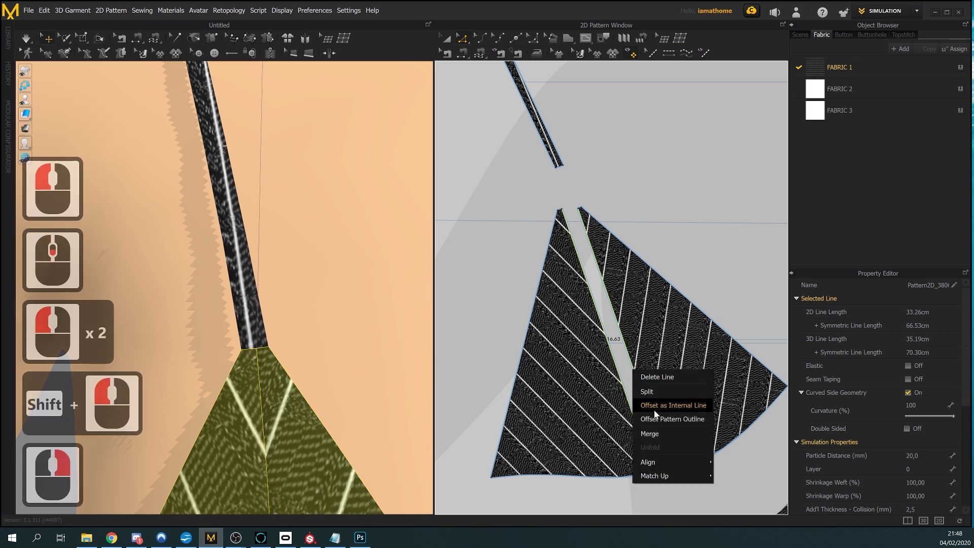
click(659, 439)
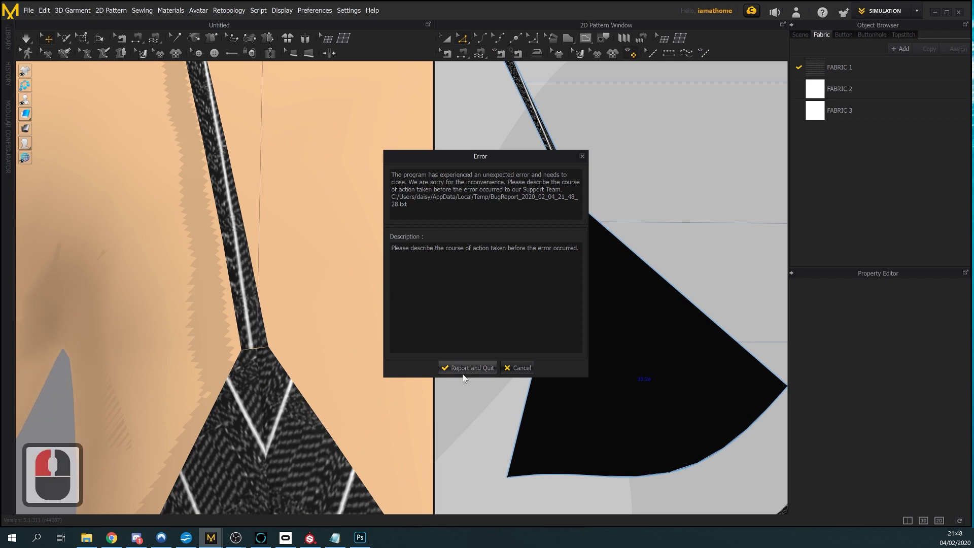
Submit the error report and quit the crashed program
click(472, 370)
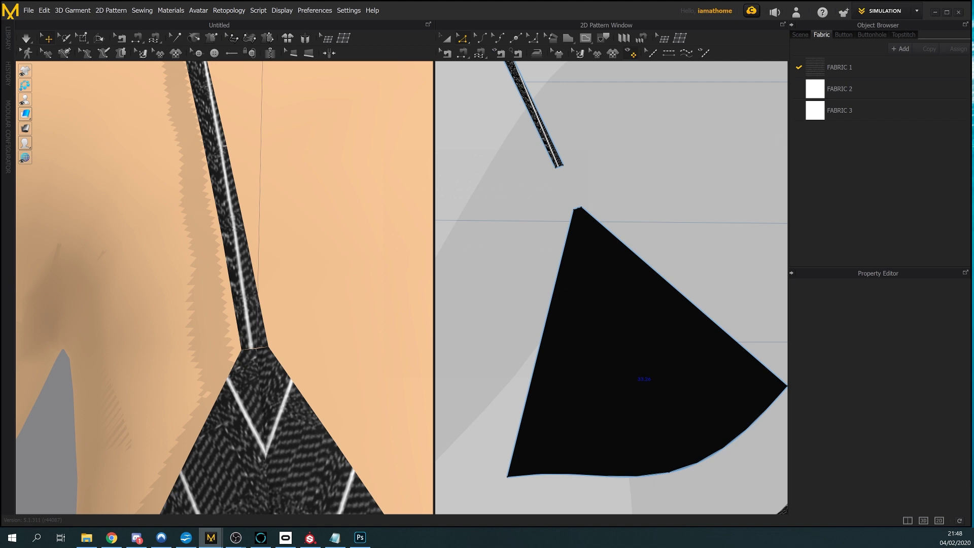
click(664, 141)
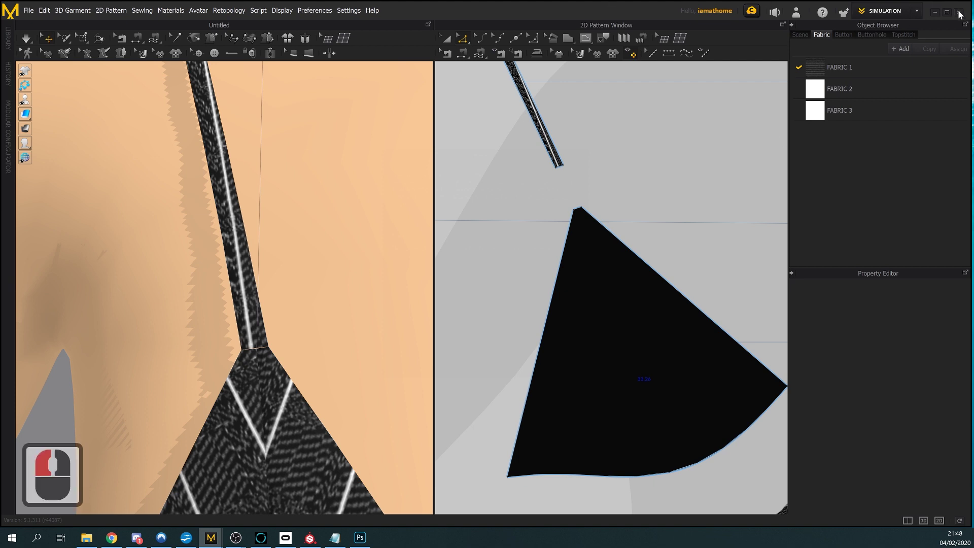
click(610, 186)
click(583, 253)
right_click(583, 253)
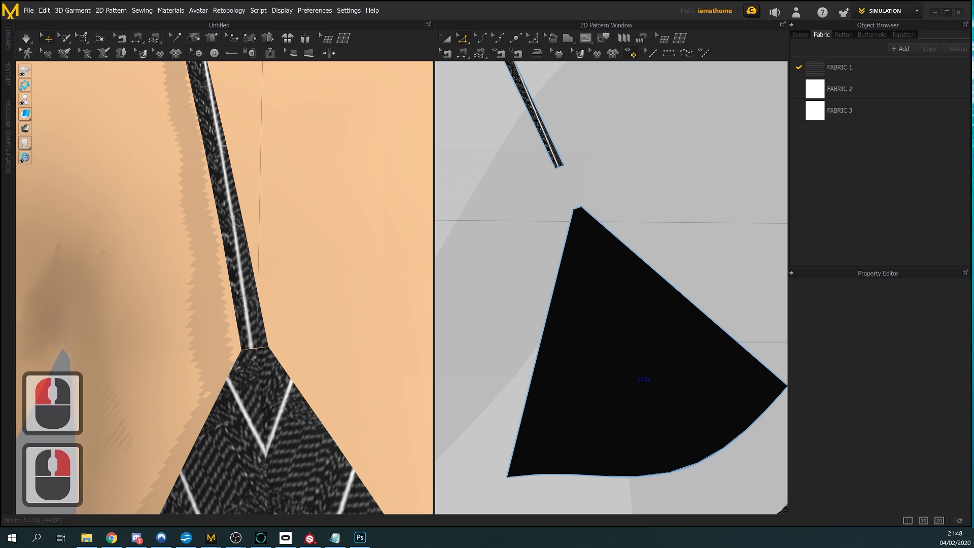
click(385, 537)
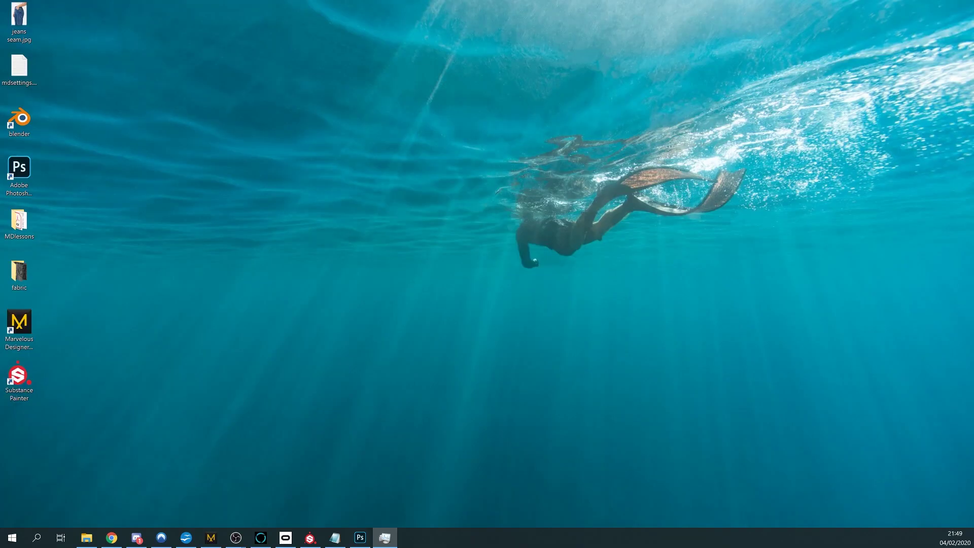
Launch Marvelous Designer again and try to recover the autosave file
double_click(23, 325)
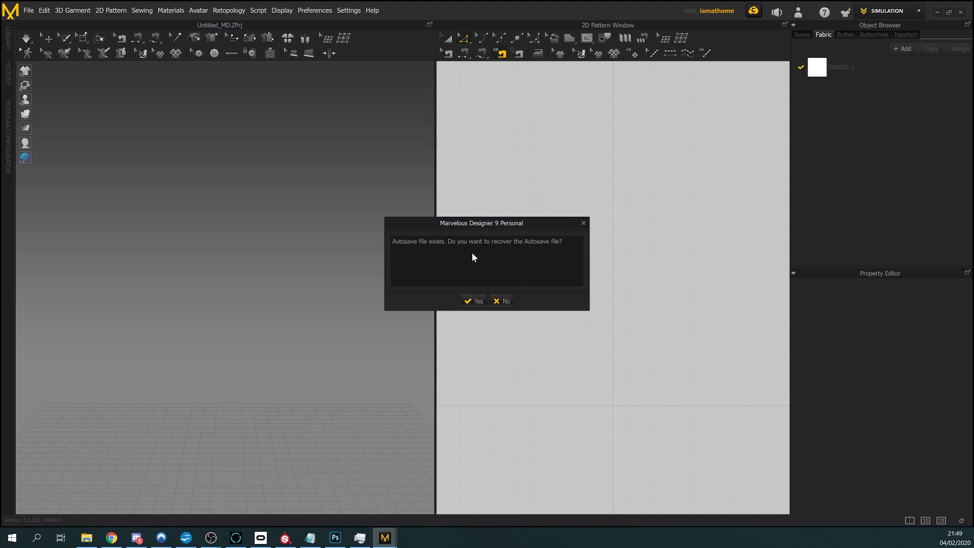
click(474, 301)
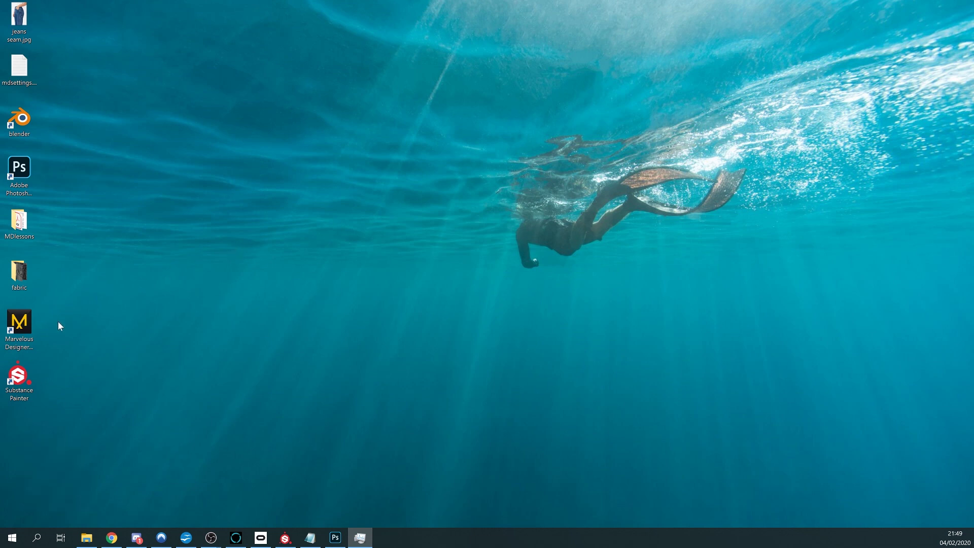
Restart Marvelous Designer and decline recovery of the autosave file
double_click(20, 327)
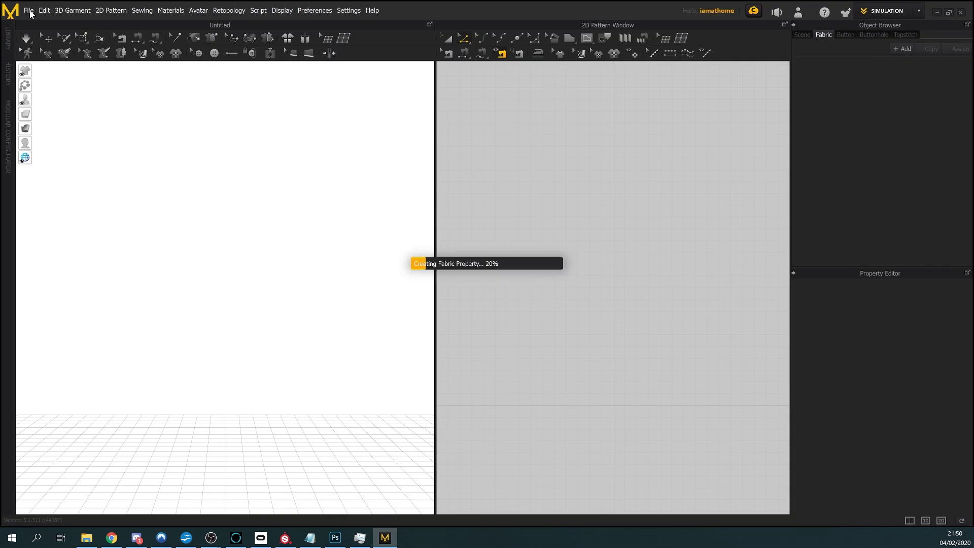
click(29, 10)
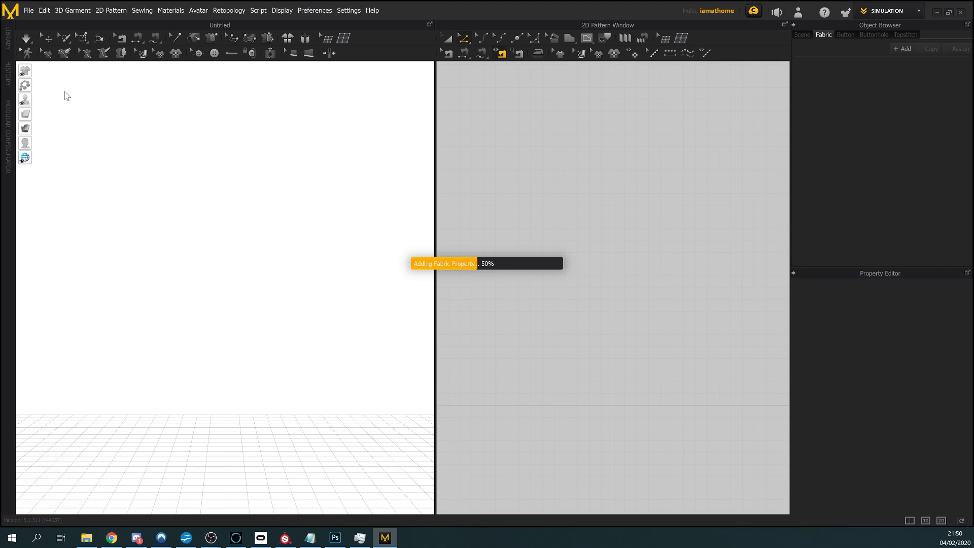
click(27, 10)
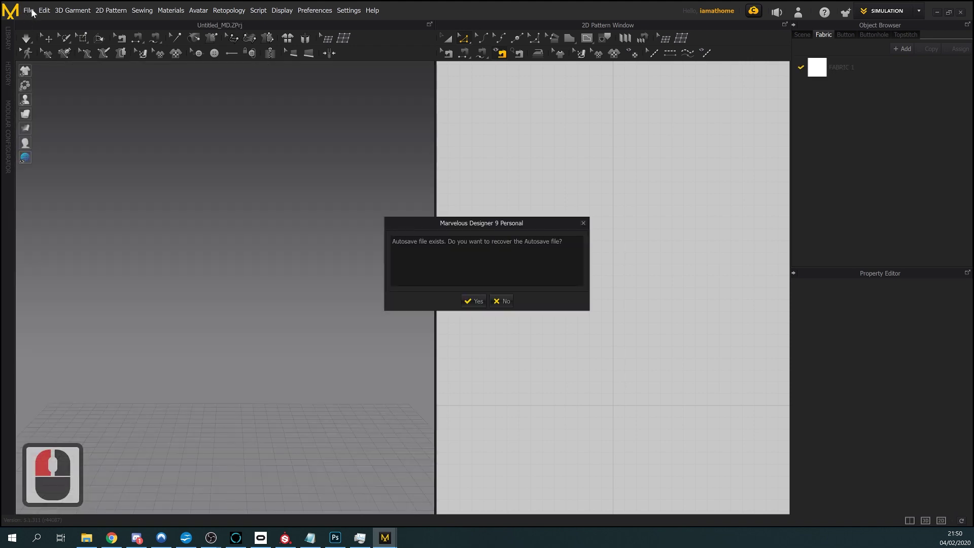
click(499, 302)
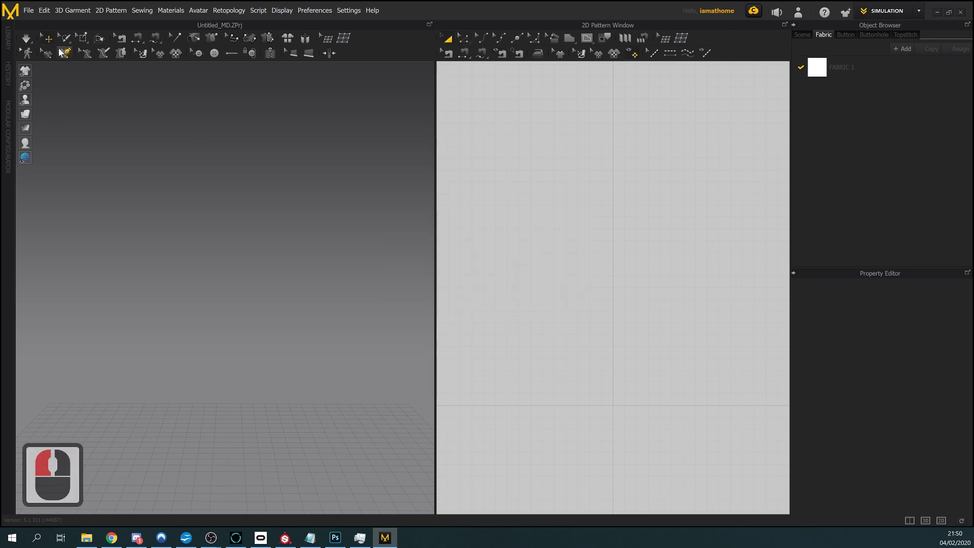
Open the project base2.Zprj from the backup folder of lesson4
click(28, 8)
mouse_move(44, 36)
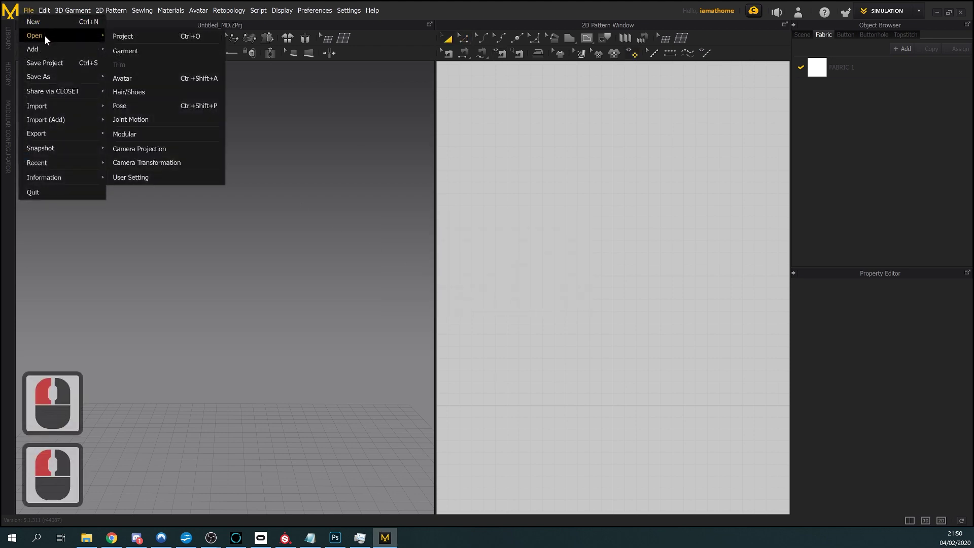
click(159, 38)
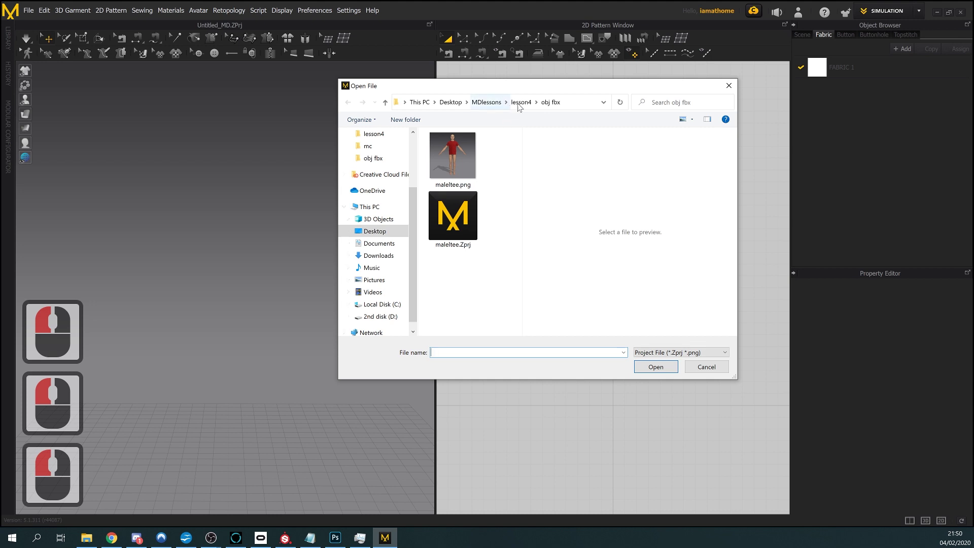
click(521, 102)
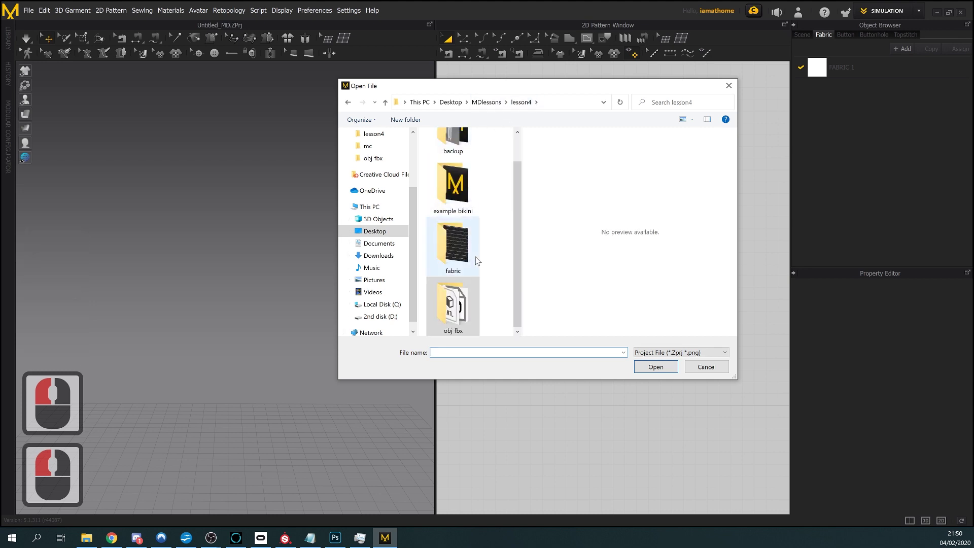
scroll(464, 203, up, 2)
double_click(459, 162)
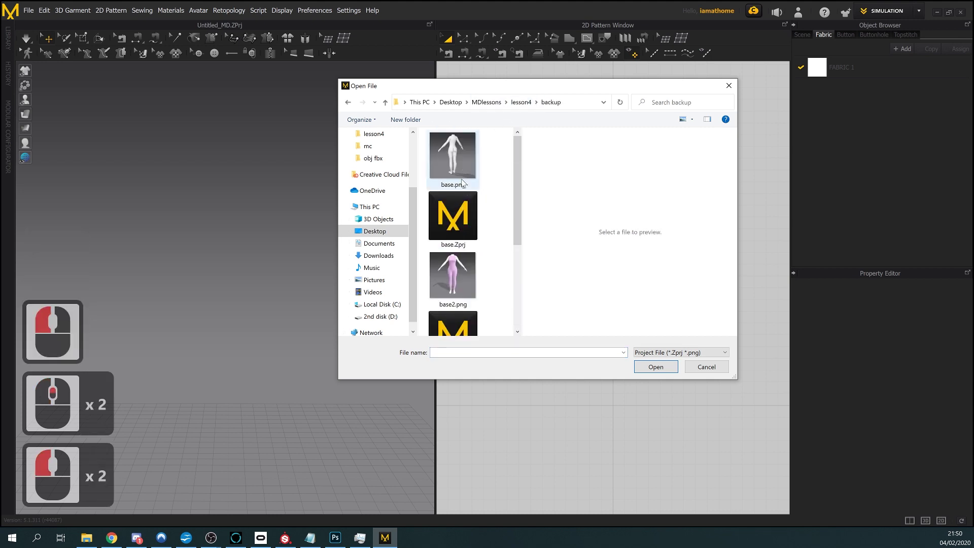
scroll(492, 275, down, 1)
click(450, 258)
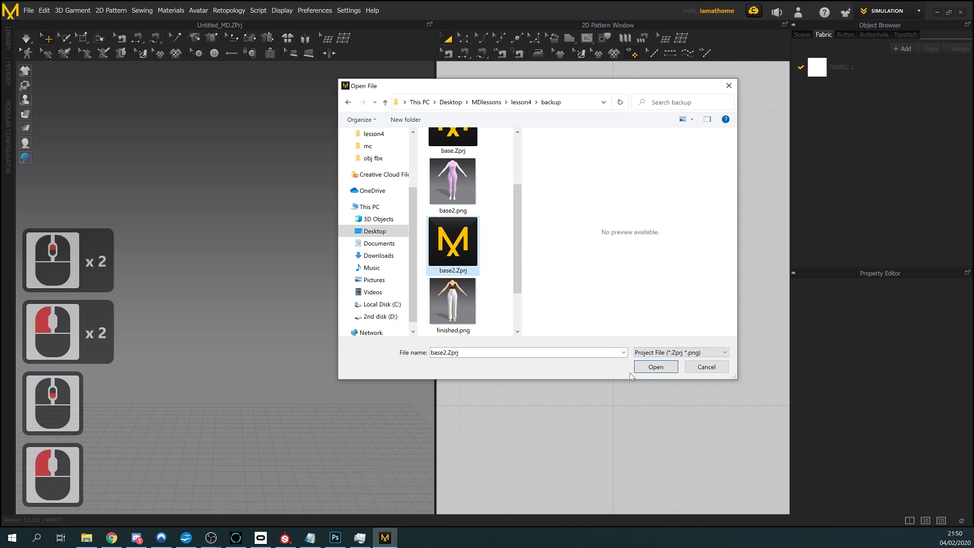
click(654, 367)
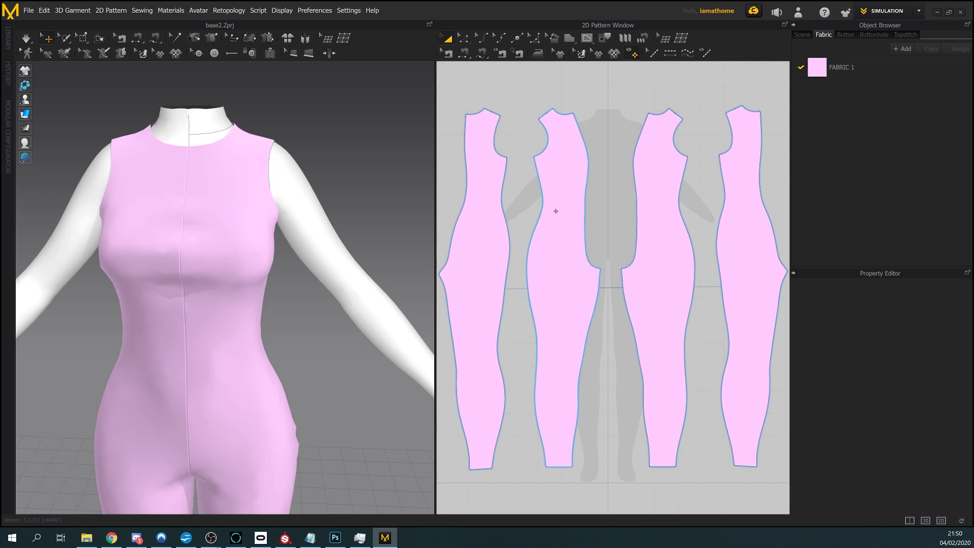
Open the project finished.Zprj from the backup folder, loading both garment and avatar
scroll(306, 247, down, 2)
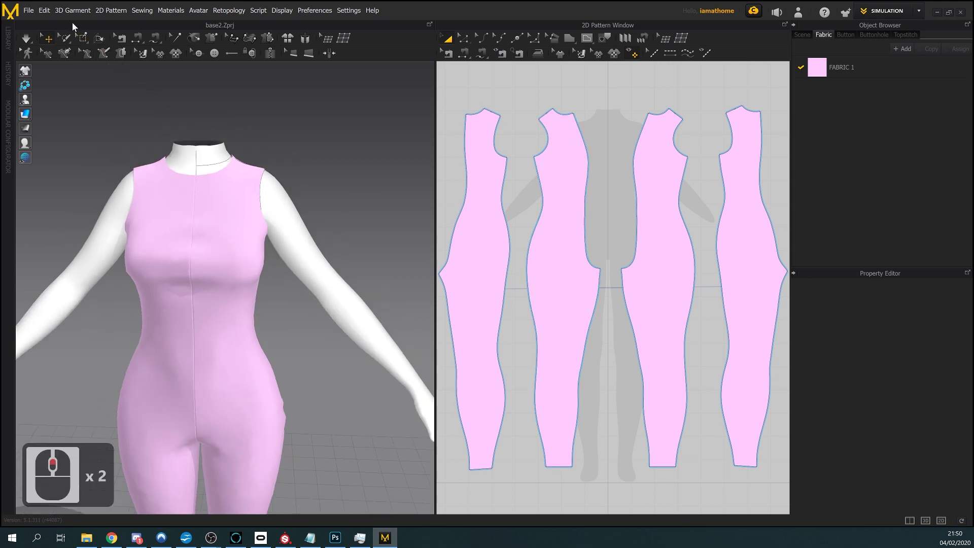
click(44, 10)
mouse_move(29, 10)
mouse_move(61, 35)
click(131, 35)
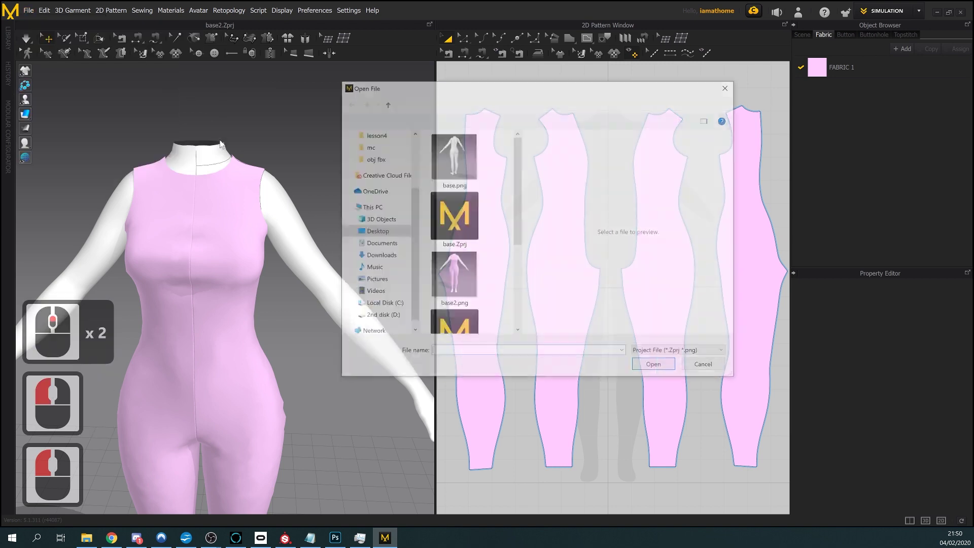
scroll(486, 274, down, 2)
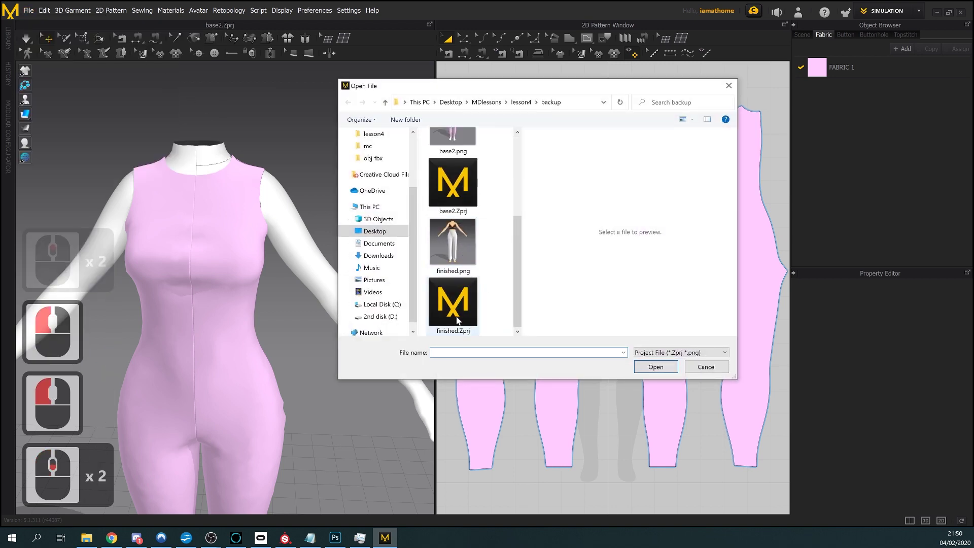
click(452, 302)
click(656, 366)
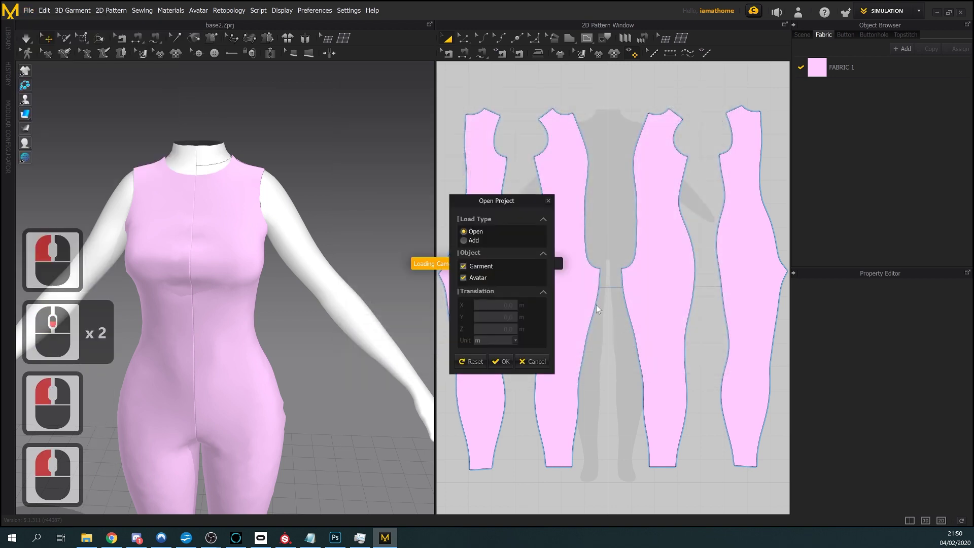
click(501, 362)
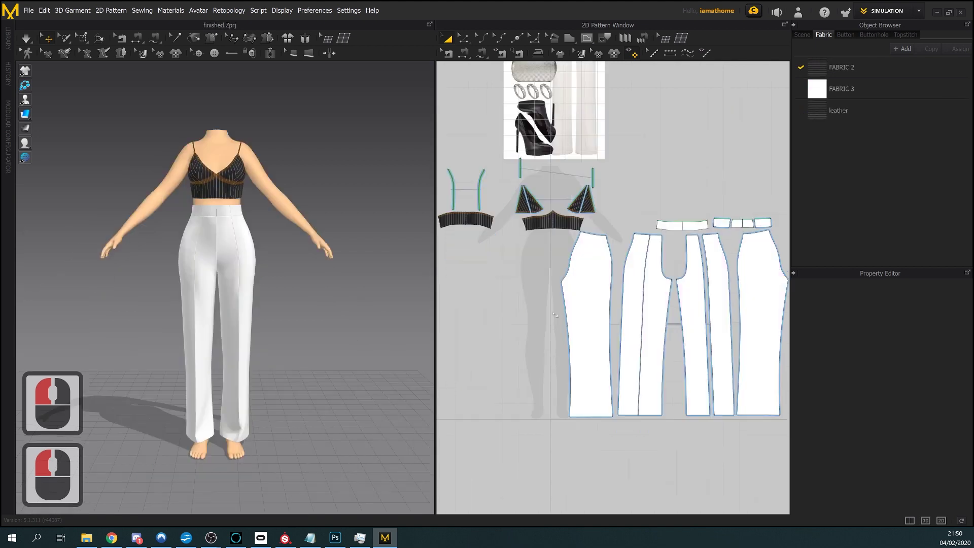
Examine the crop top on the avatar and its strap, cup and band panels in the flat pattern
middle_drag(537, 301, 573, 343)
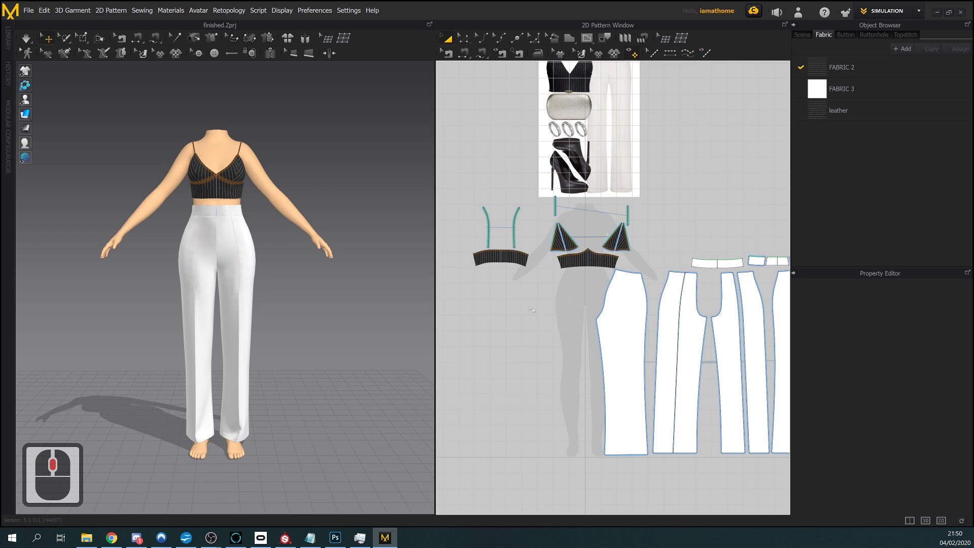
scroll(277, 244, up, 9)
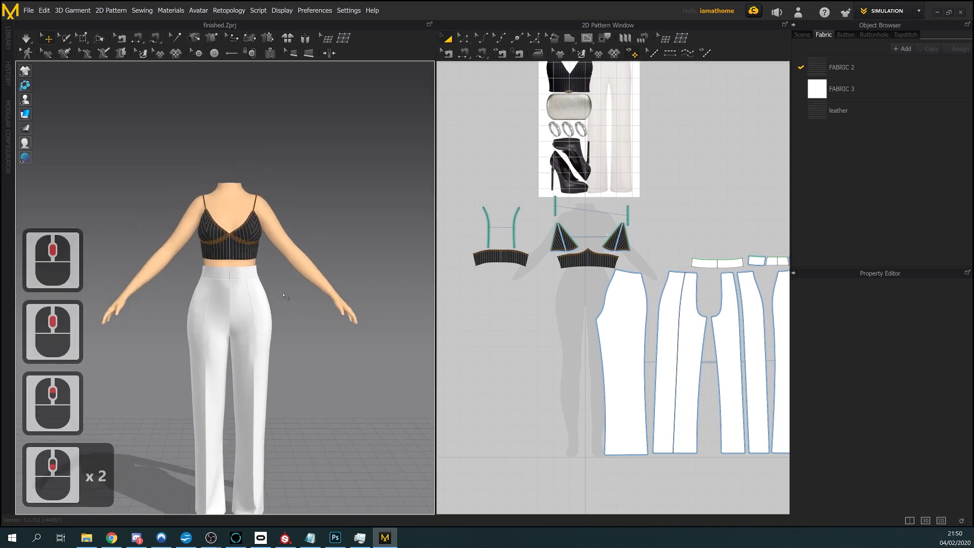
scroll(249, 269, up, 5)
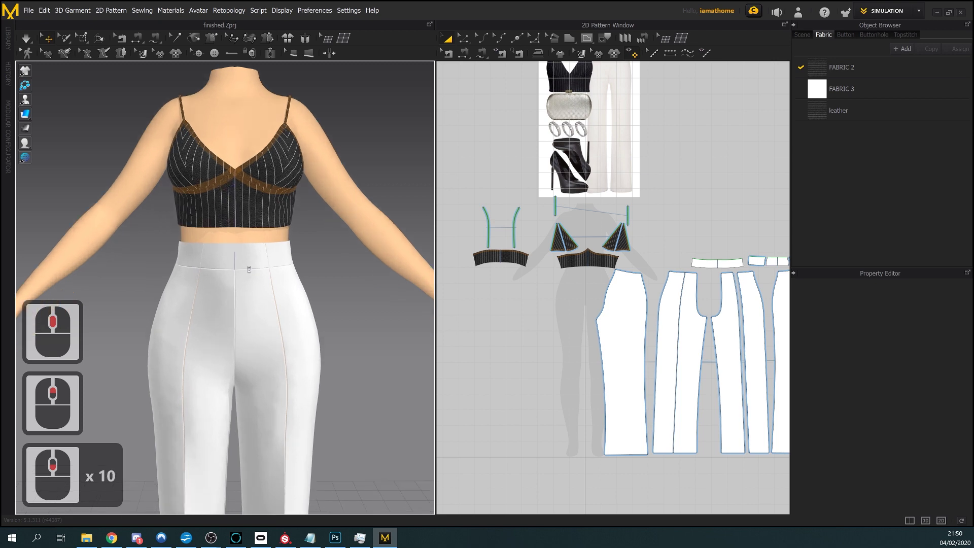
middle_drag(249, 268, 248, 348)
middle_drag(600, 319, 596, 274)
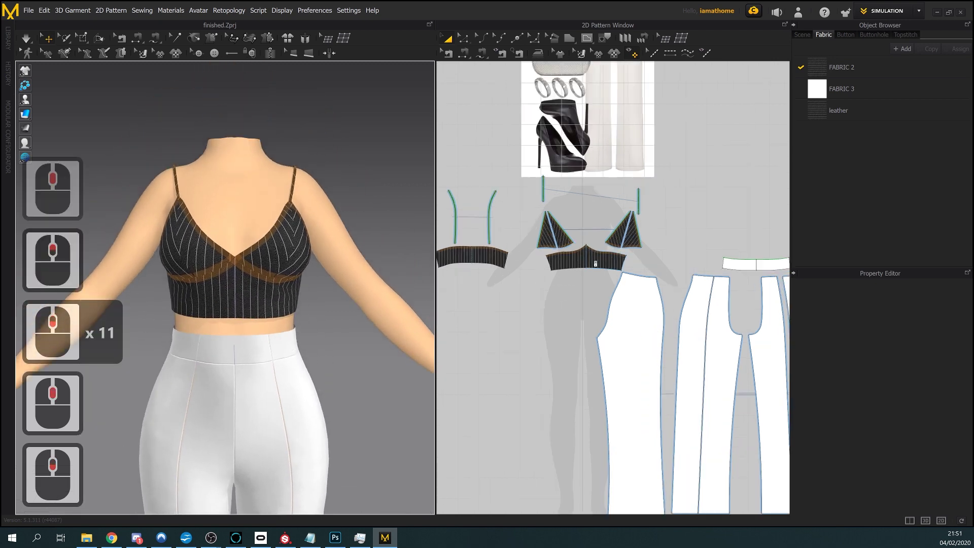
scroll(596, 264, up, 2)
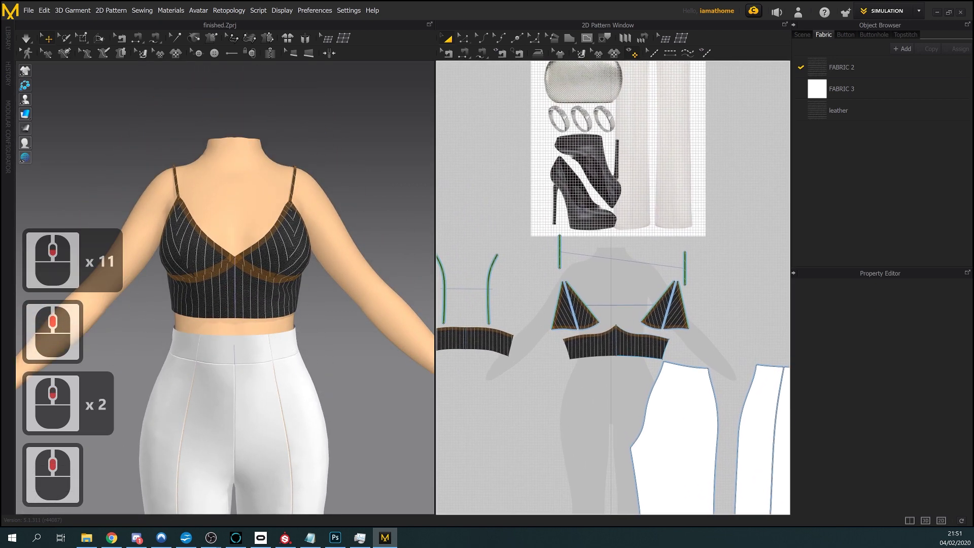
scroll(583, 315, down, 3)
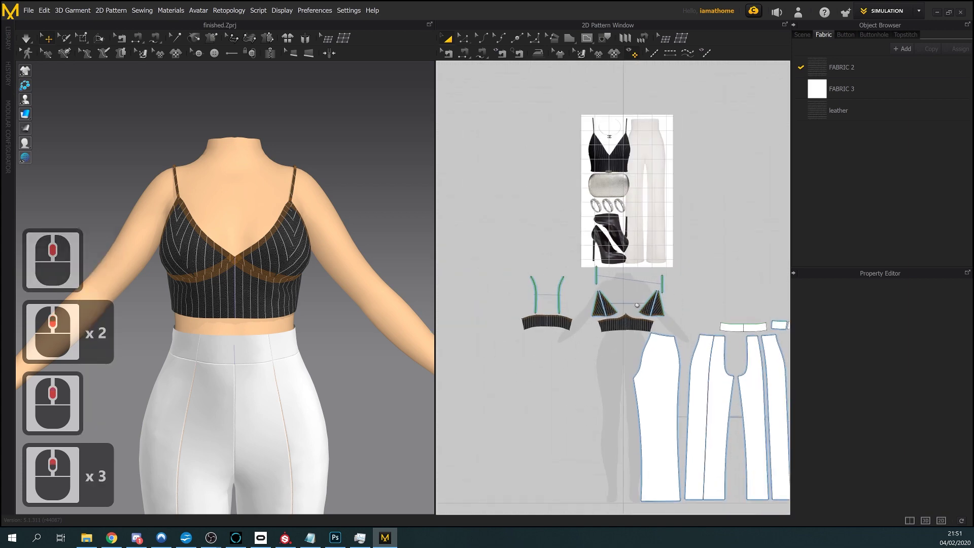
middle_drag(583, 315, 592, 344)
scroll(213, 289, up, 2)
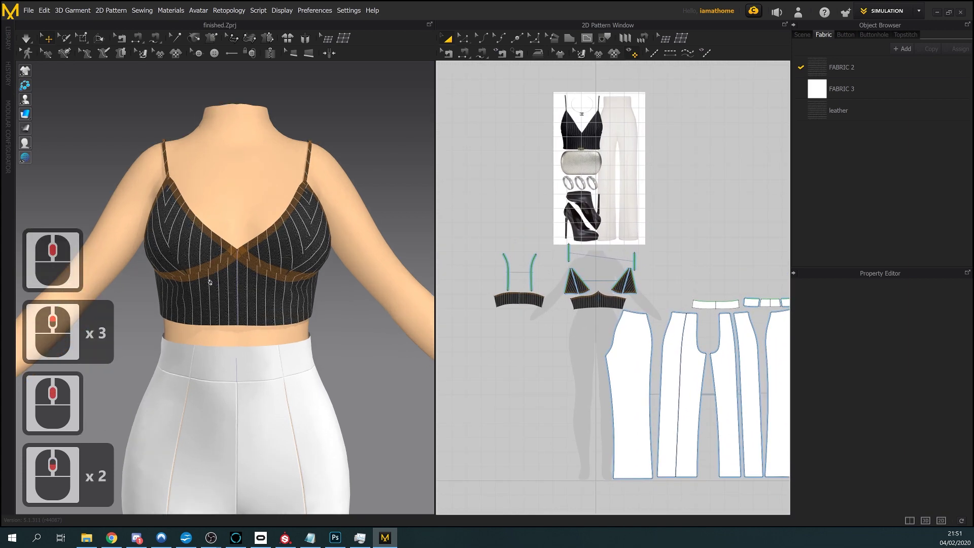
right_click(647, 245)
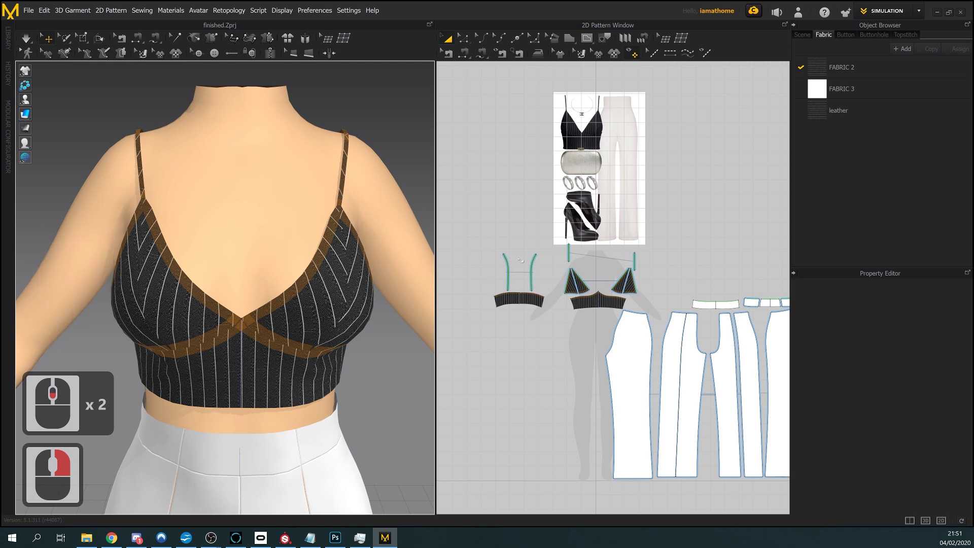
scroll(535, 312, up, 3)
middle_drag(534, 312, 543, 363)
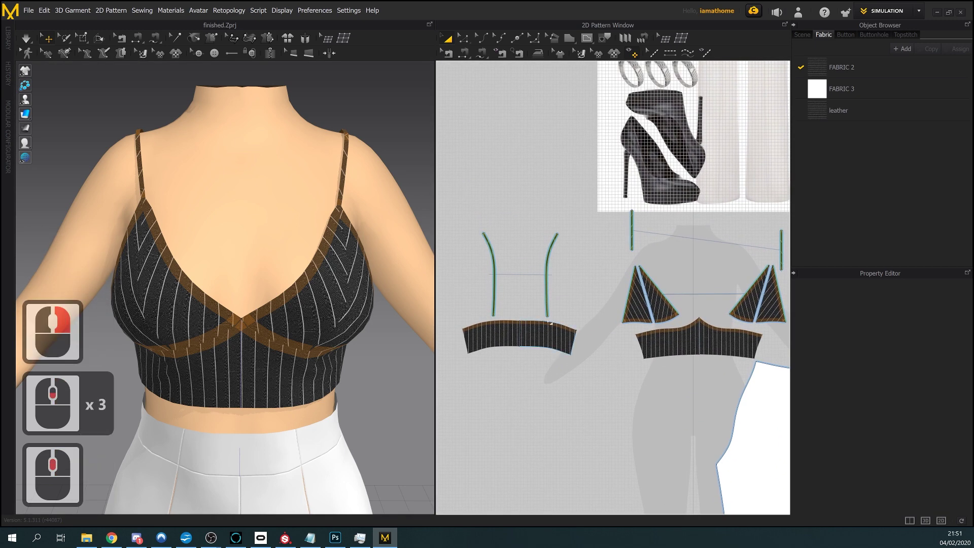
scroll(293, 298, up, 3)
right_click(488, 290)
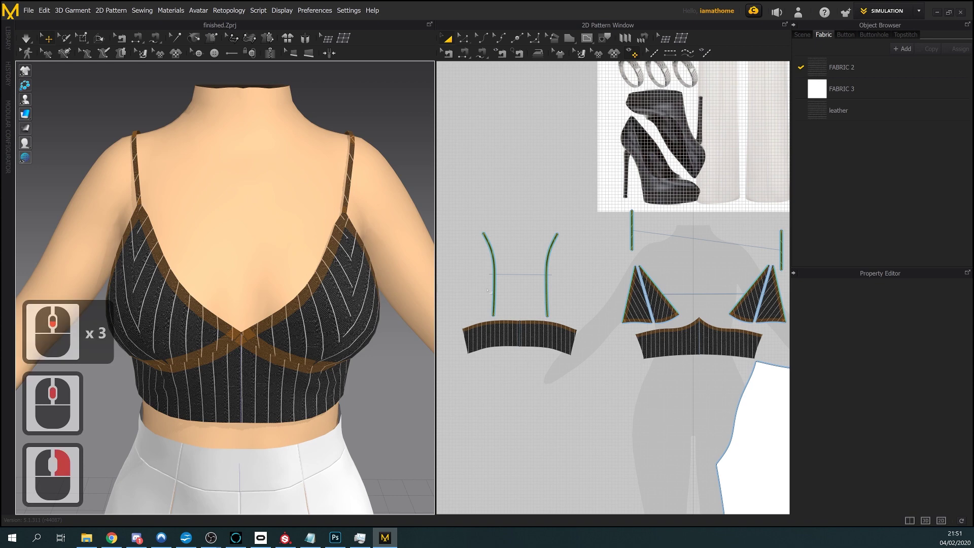
Simulate the garment briefly to test the strap-to-cup sewing, and undo the simulation
click(25, 39)
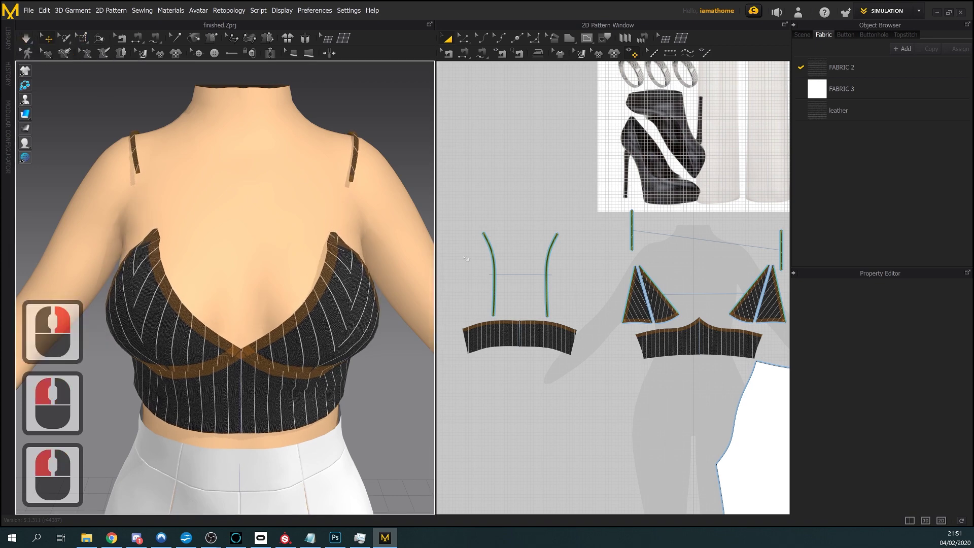
scroll(574, 248, up, 2)
scroll(573, 254, down, 2)
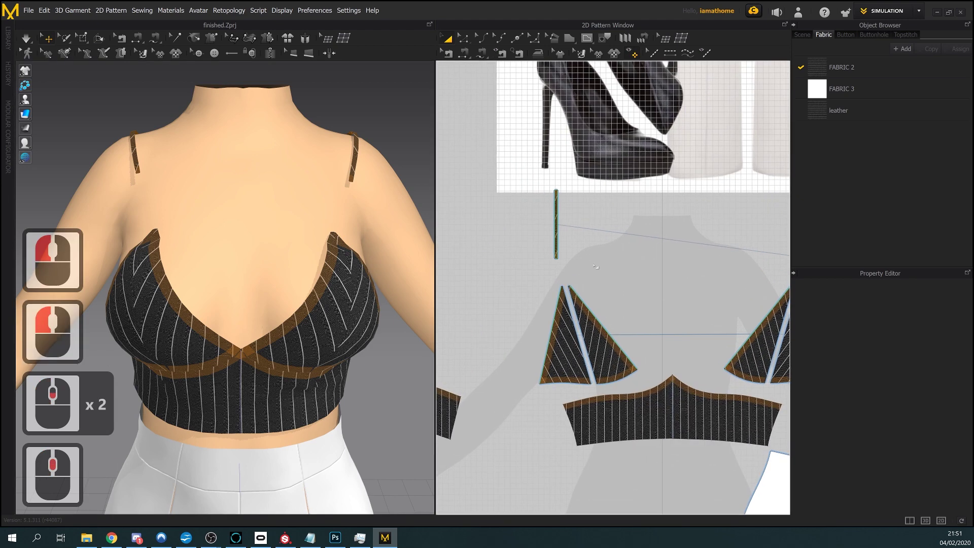
key(ctrl+z)
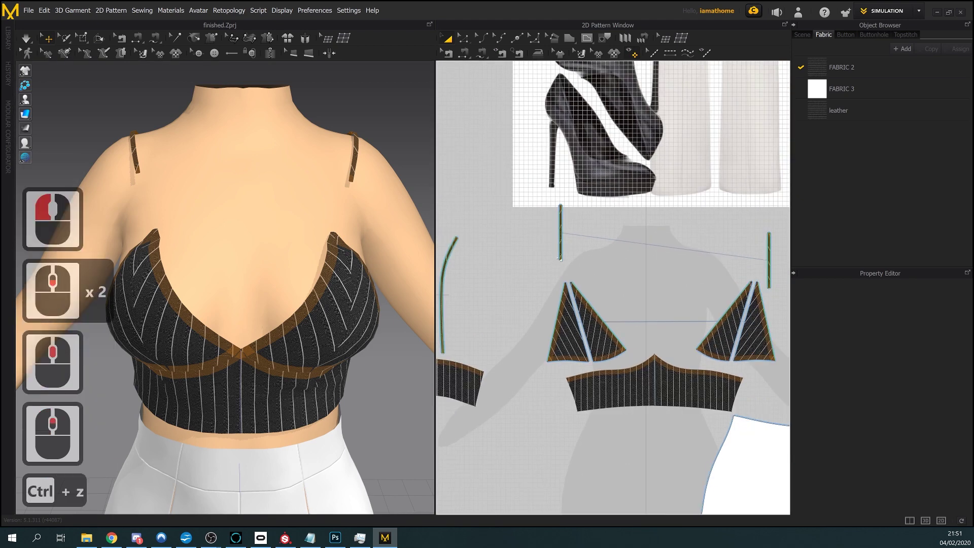
Sew the front strap's lower end to the top edges of the two adjoining cup panels using M:N Free Sewing
scroll(579, 274, up, 7)
middle_drag(594, 287, 624, 277)
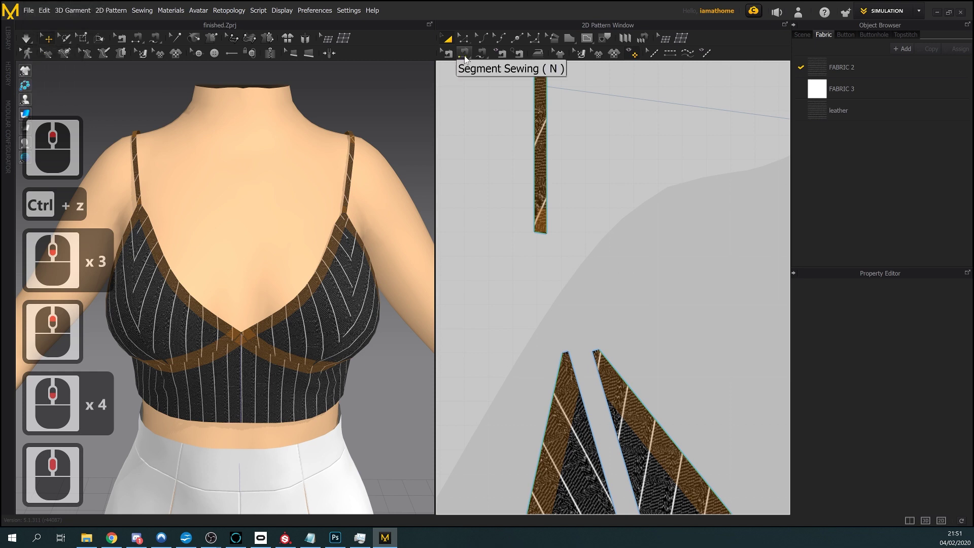
click(480, 53)
click(502, 80)
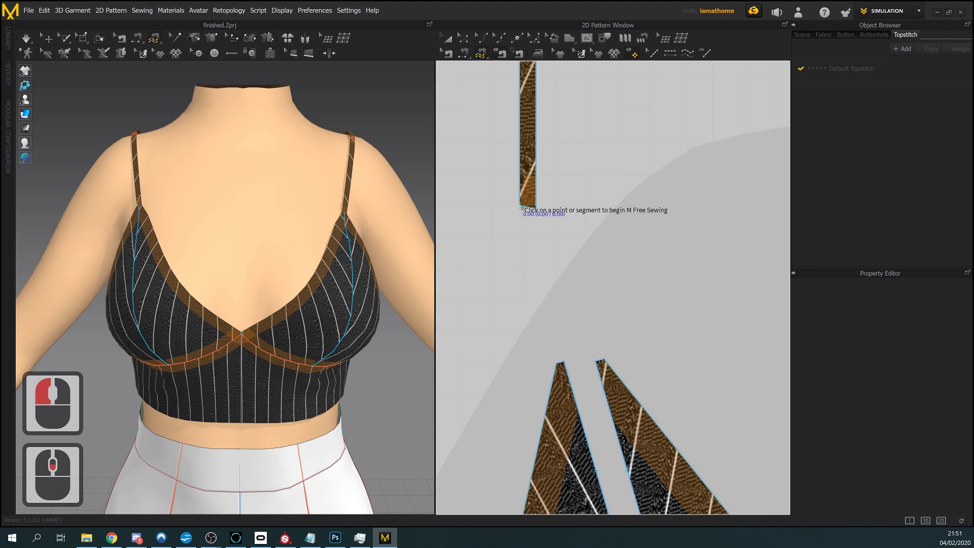
click(541, 213)
click(541, 213)
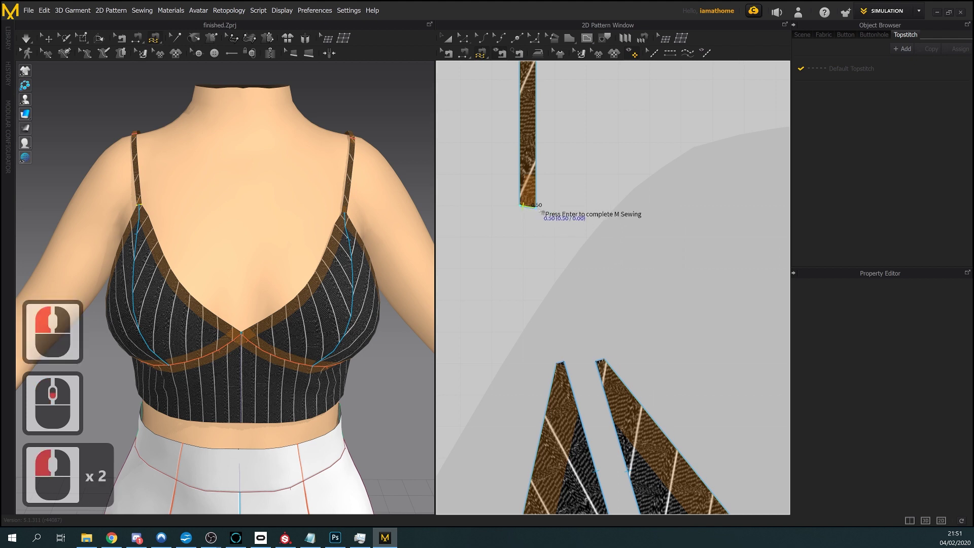
key(Return)
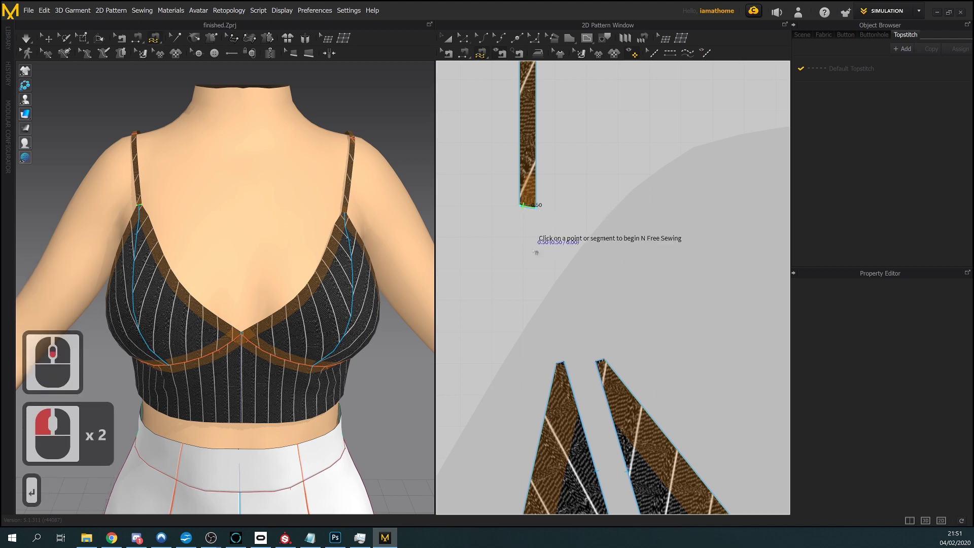
click(559, 363)
click(599, 361)
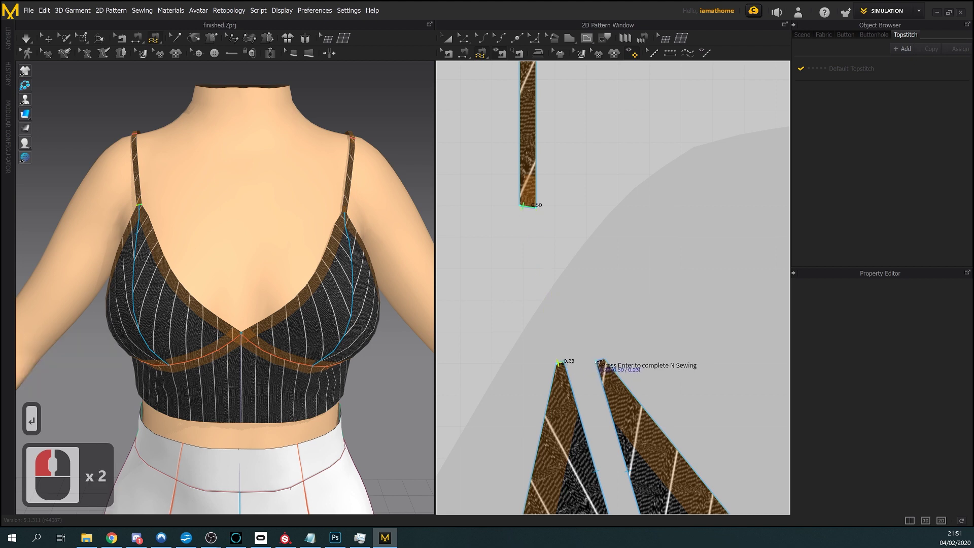
click(604, 361)
click(604, 361)
key(Return)
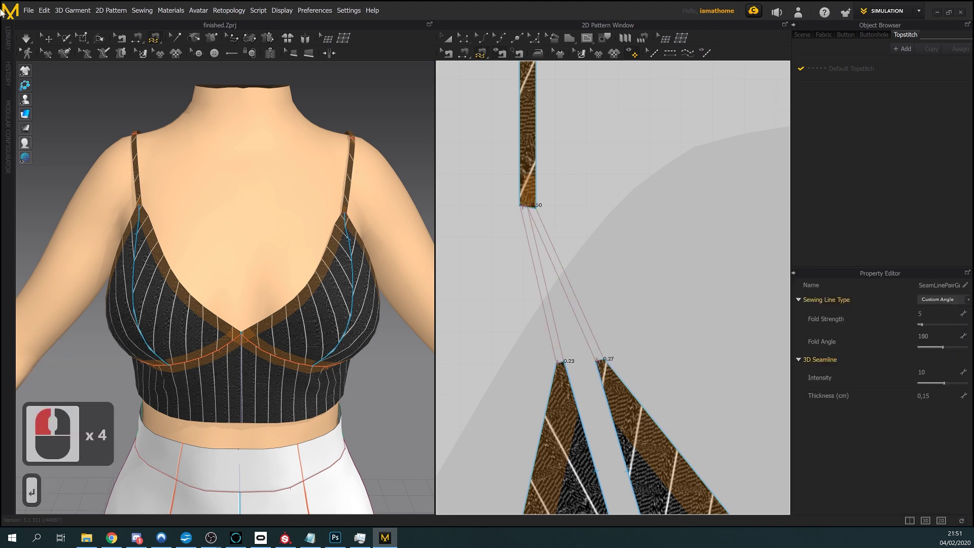
Simulate the garment to test the new strap-to-cup seam and check the whole top on the avatar
click(31, 41)
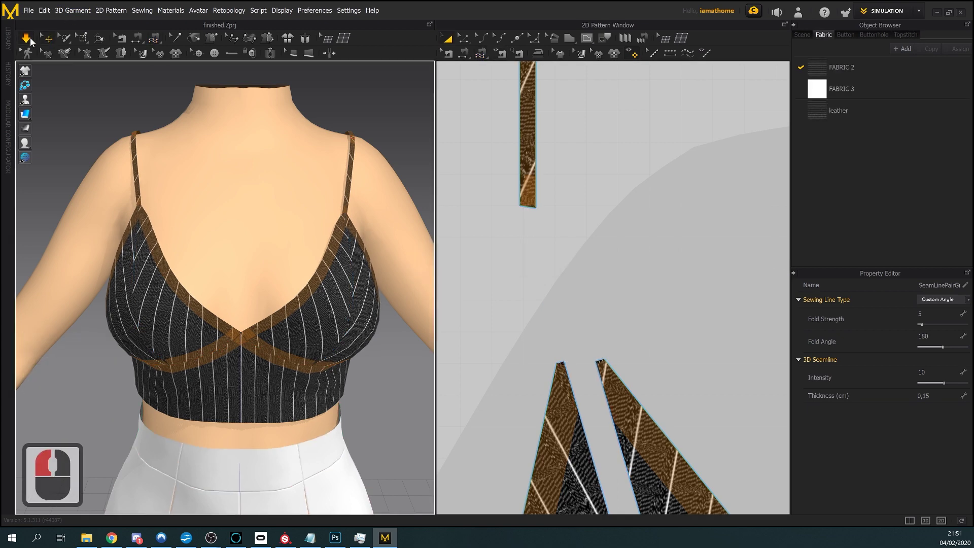
scroll(400, 303, down, 3)
scroll(399, 302, down, 3)
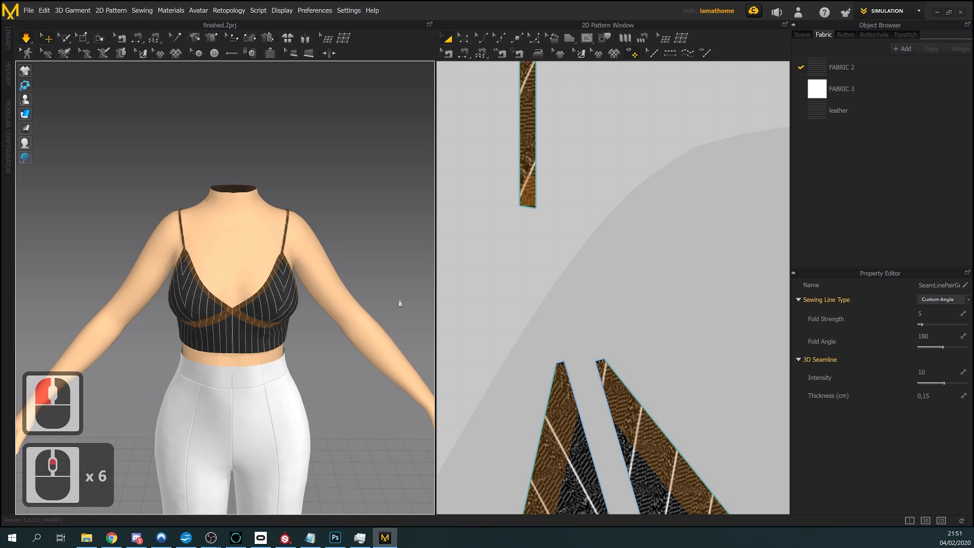
scroll(633, 318, down, 4)
middle_click(630, 304)
scroll(630, 262, down, 2)
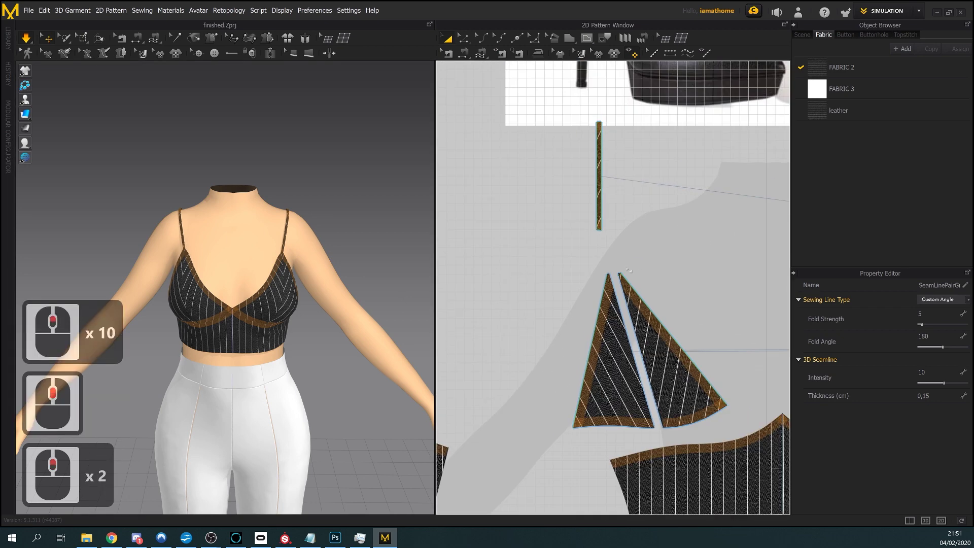
scroll(628, 270, down, 3)
middle_drag(628, 270, 651, 268)
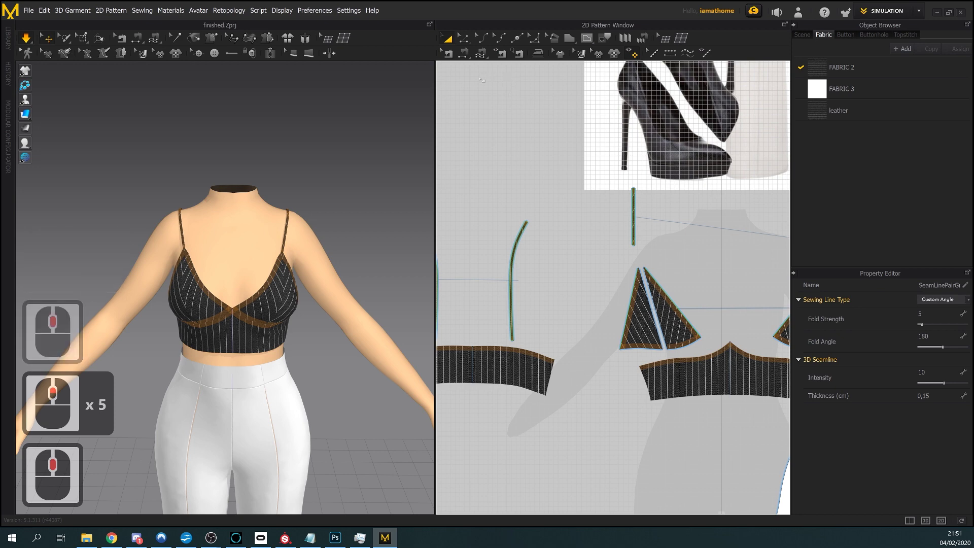
click(154, 37)
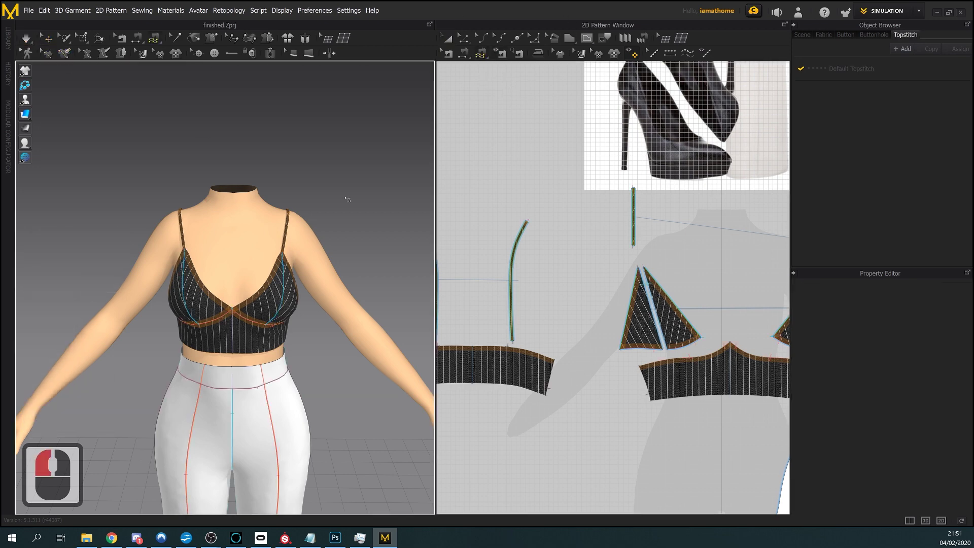
scroll(713, 347, down, 2)
middle_drag(713, 347, 673, 366)
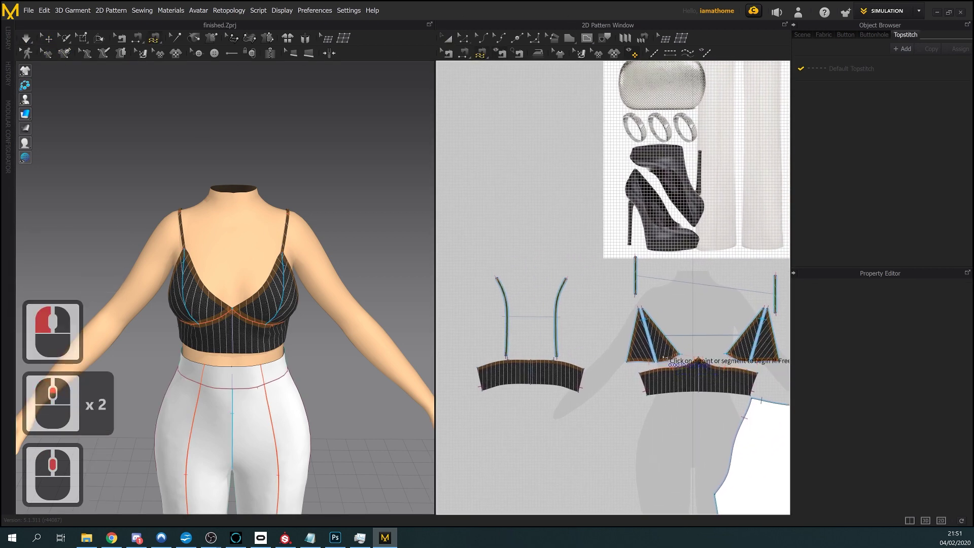
click(446, 40)
scroll(527, 350, up, 2)
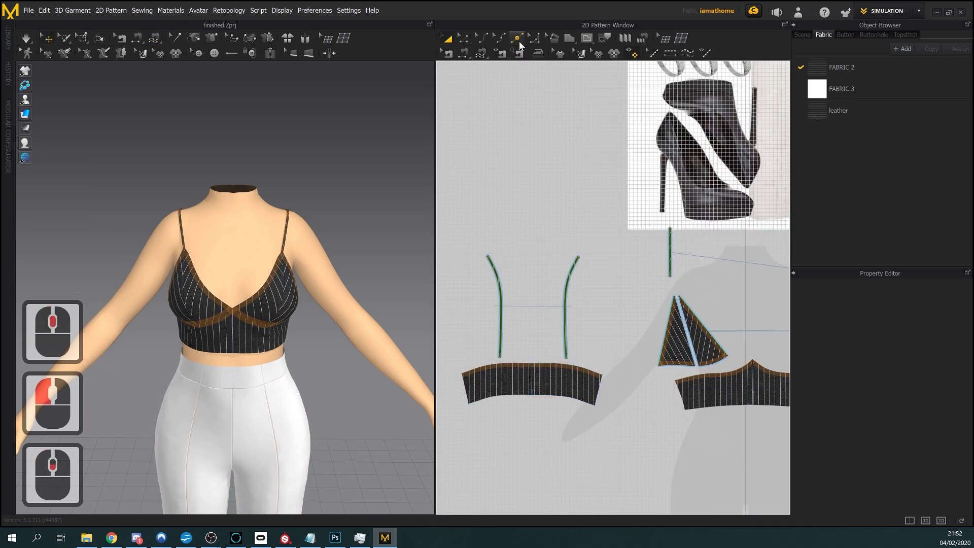
click(463, 39)
scroll(510, 415, up, 2)
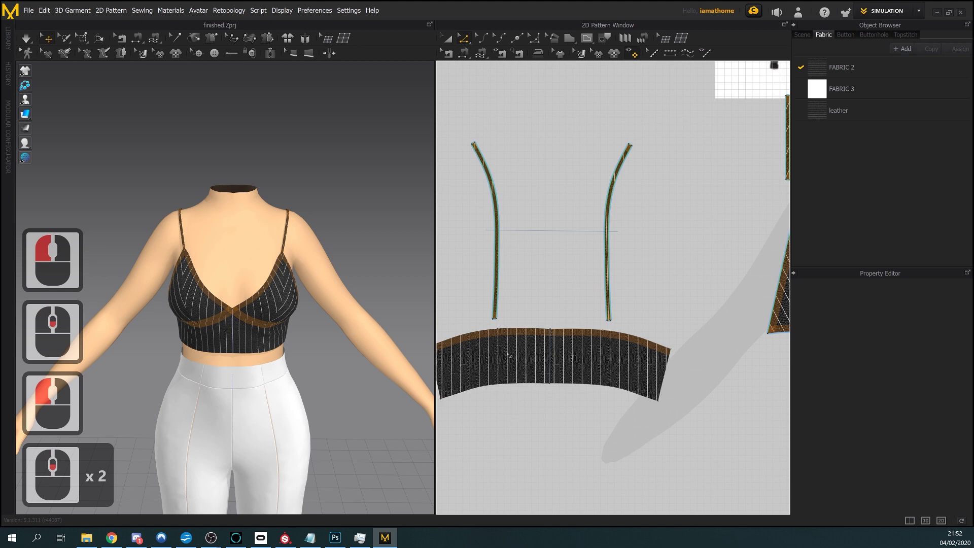
click(446, 40)
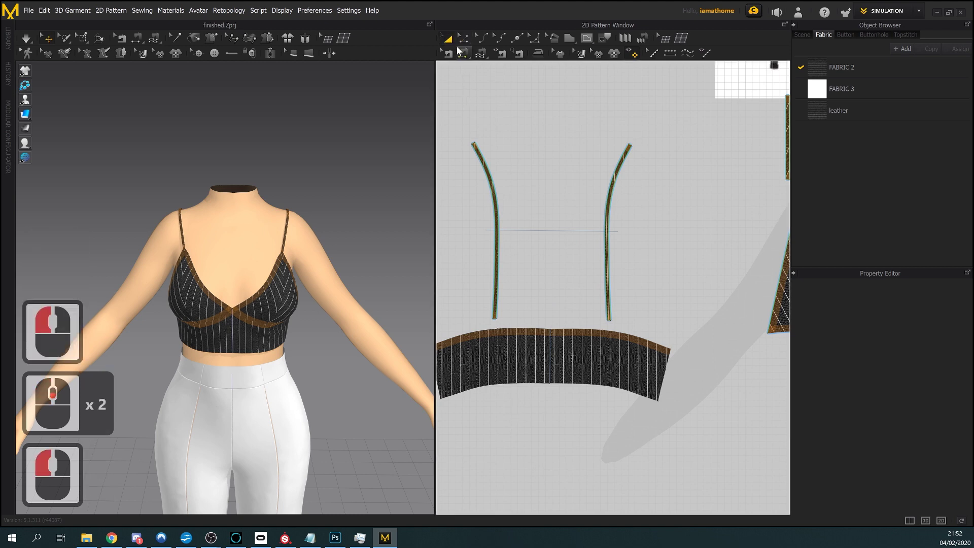
Turn off seam taping on the back and front band panels together
click(660, 394)
click(660, 395)
scroll(662, 395, down, 1)
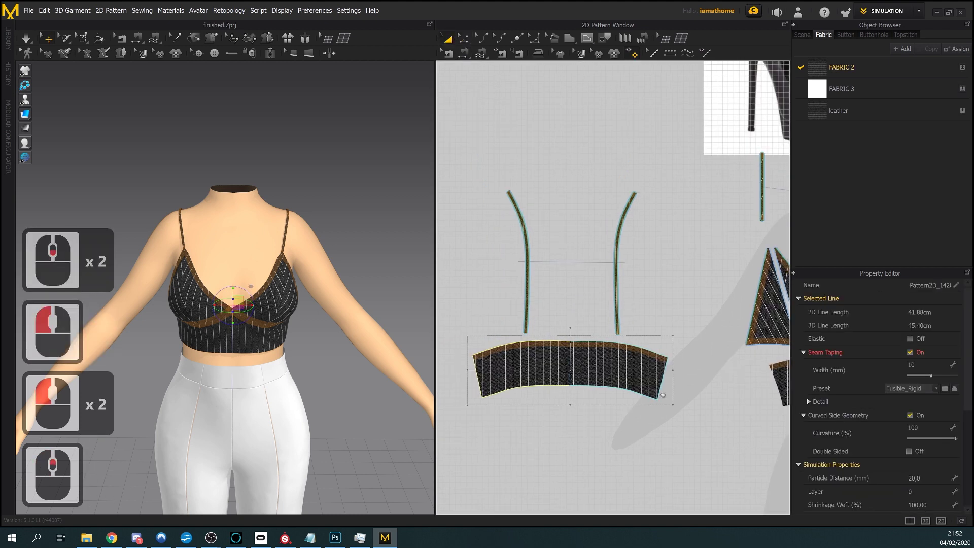
middle_drag(663, 395, 584, 391)
shift+click(707, 382)
middle_drag(707, 381, 575, 382)
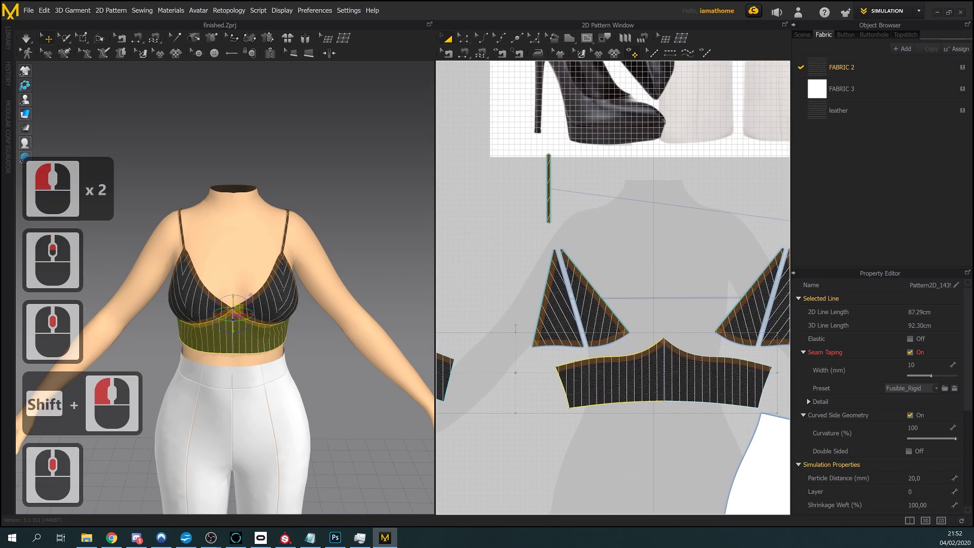
click(911, 352)
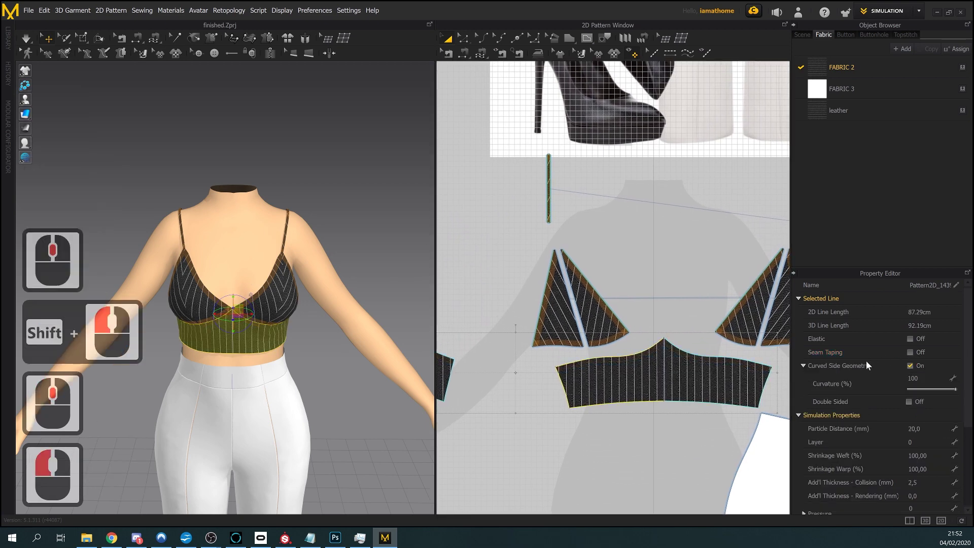
click(749, 292)
middle_drag(749, 292, 711, 297)
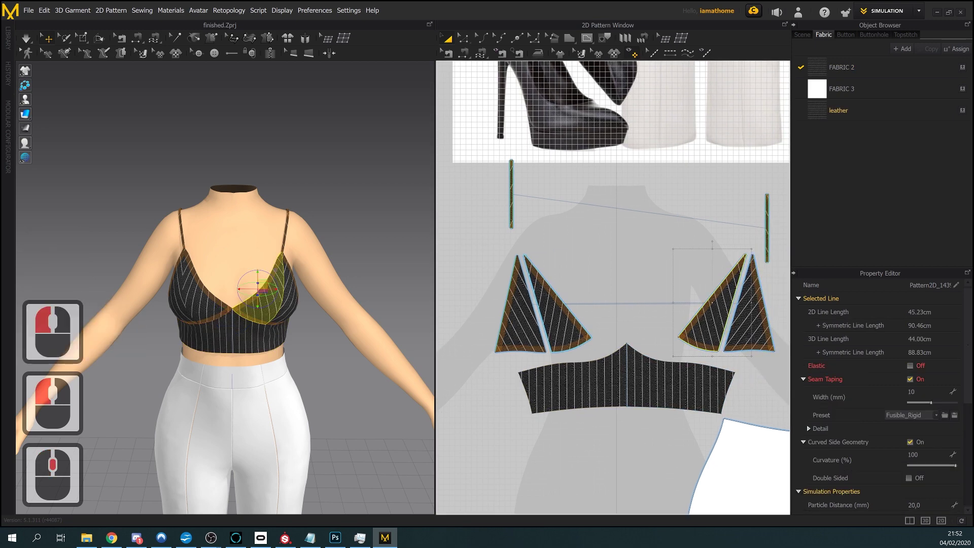
shift+click(586, 327)
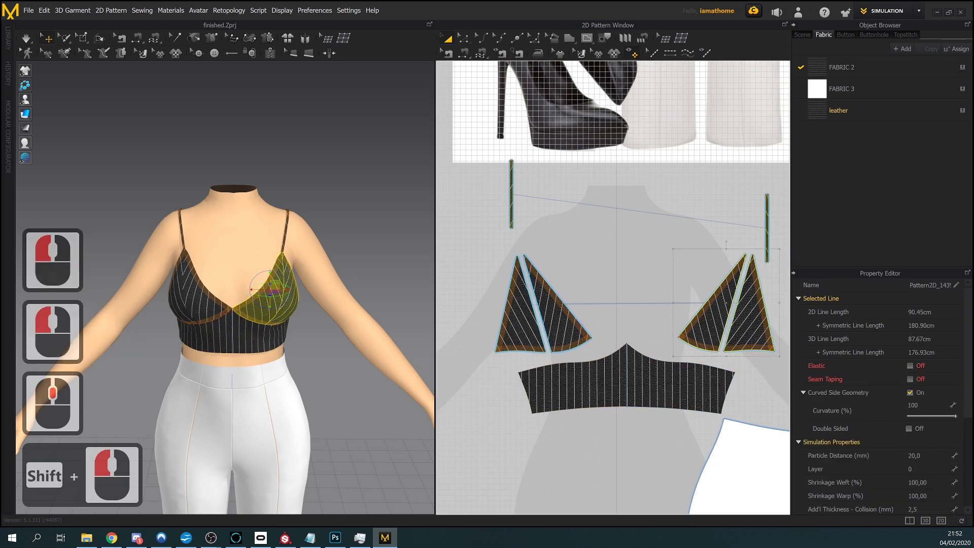
shift+click(267, 269)
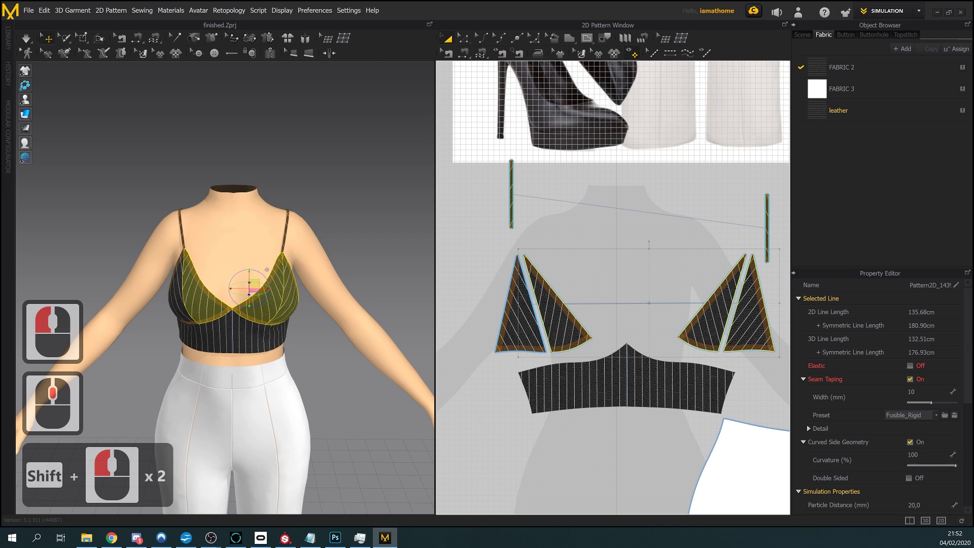
Turn off seam taping on the lower edges and neckline edge of the cup panels with Edit Pattern
click(462, 38)
click(526, 357)
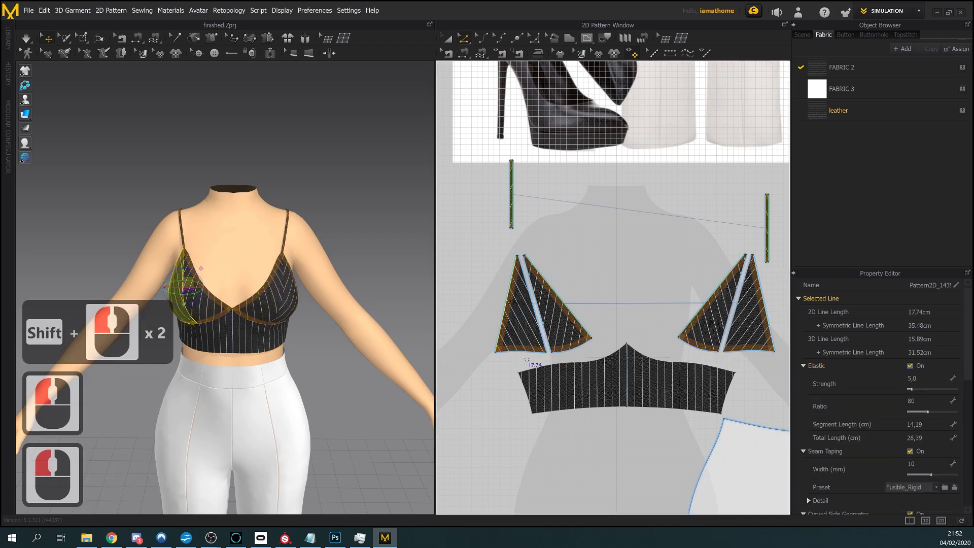
shift+click(576, 357)
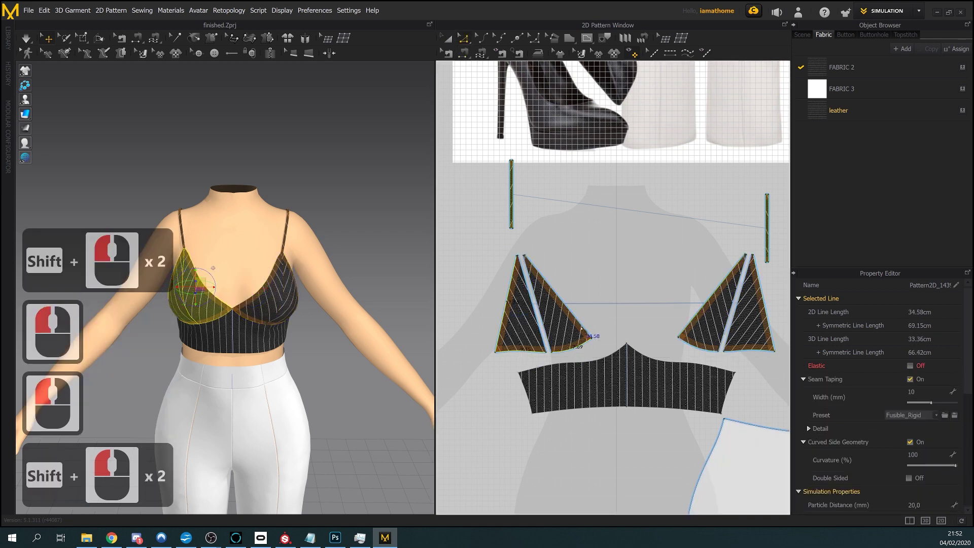
shift+click(558, 297)
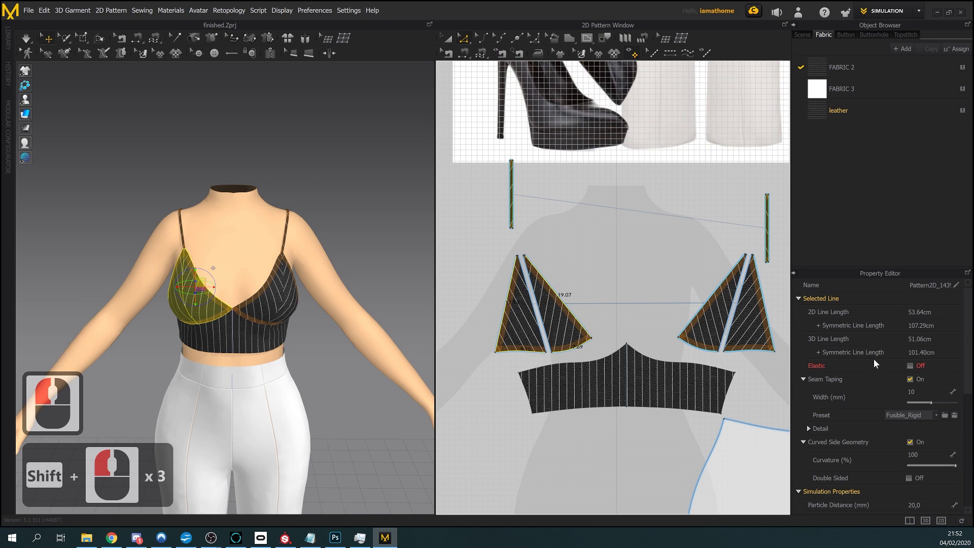
click(910, 379)
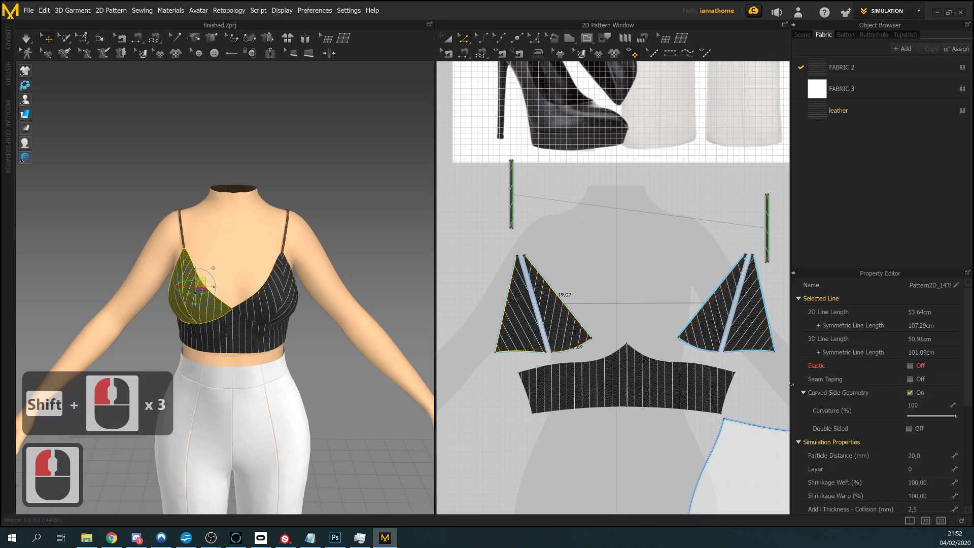
Turn off seam taping on both straight front straps, leaving their elastic on
scroll(674, 347, down, 2)
middle_drag(674, 347, 761, 339)
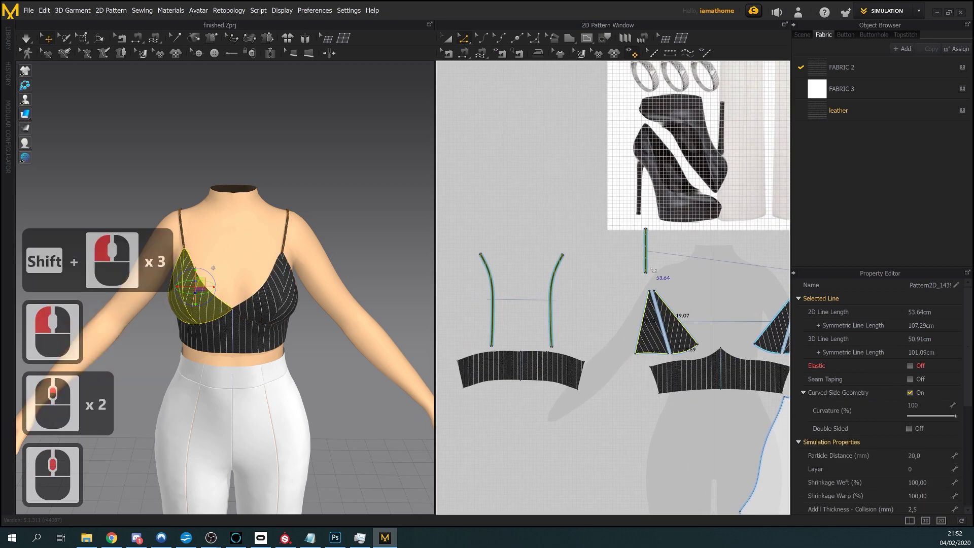
scroll(605, 124, up, 1)
click(453, 42)
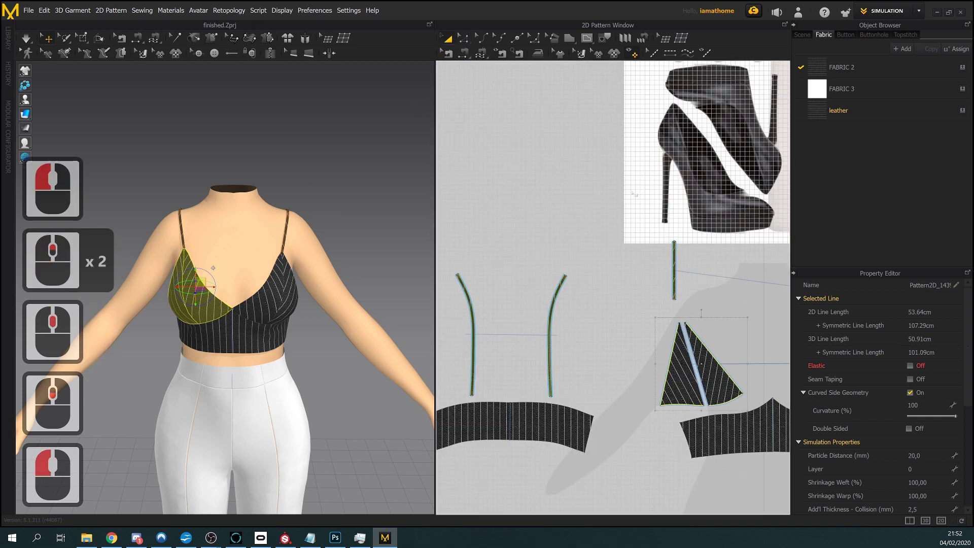
double_click(676, 266)
middle_drag(785, 327, 724, 314)
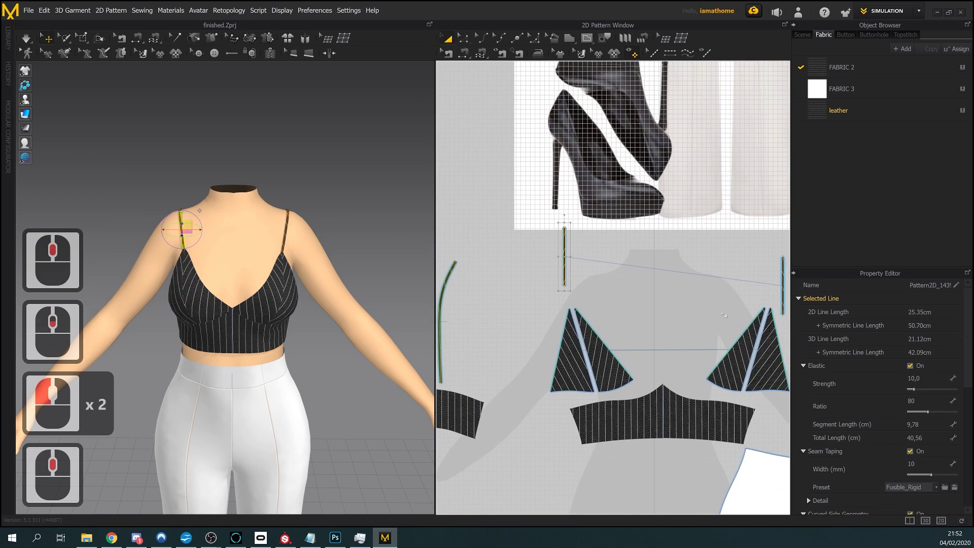
shift+click(782, 284)
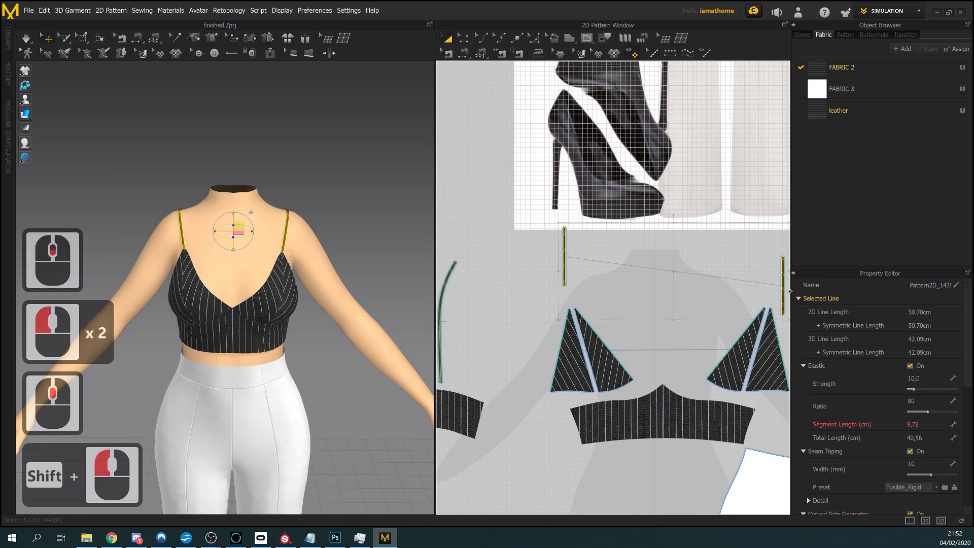
click(910, 366)
middle_drag(583, 314, 728, 286)
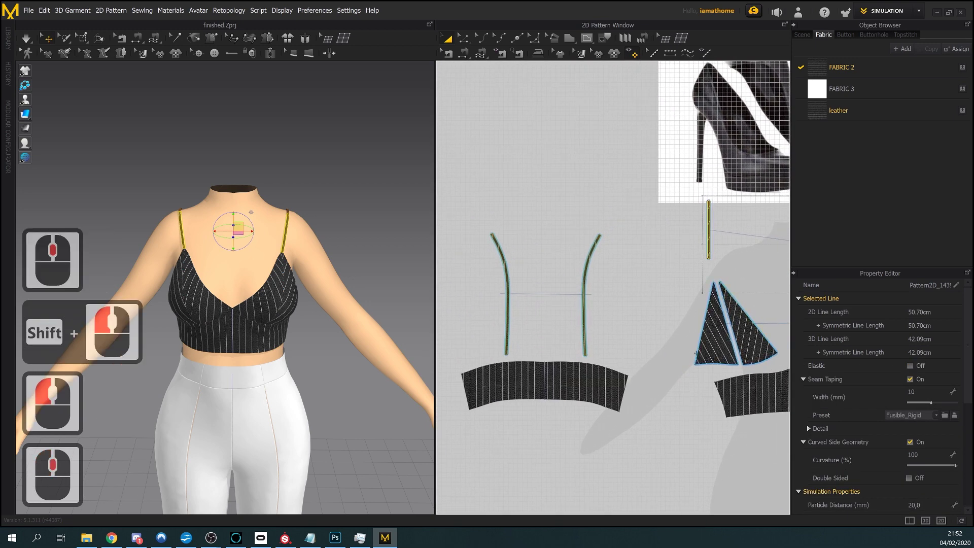
click(910, 365)
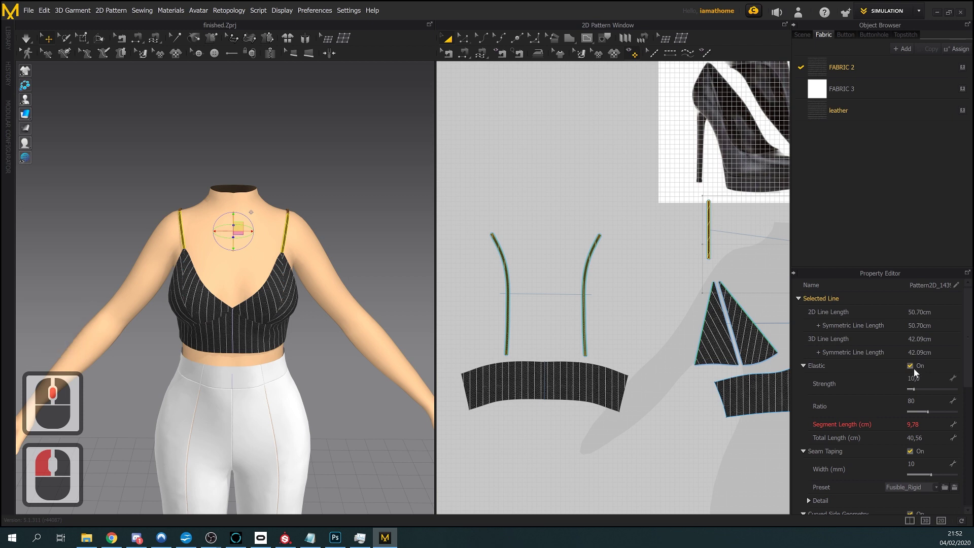
click(909, 450)
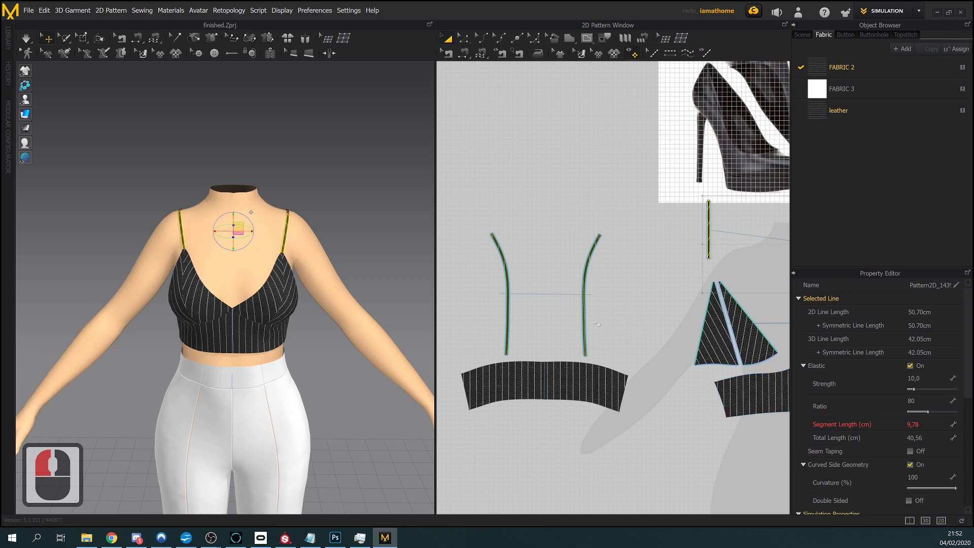
Turn off seam taping on both curved back straps and clear the selection
click(507, 309)
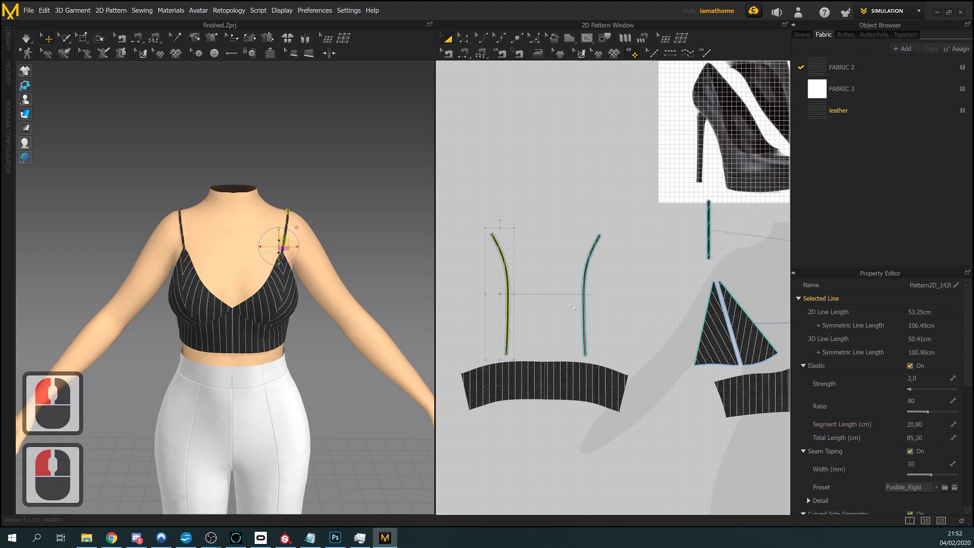
shift+click(585, 304)
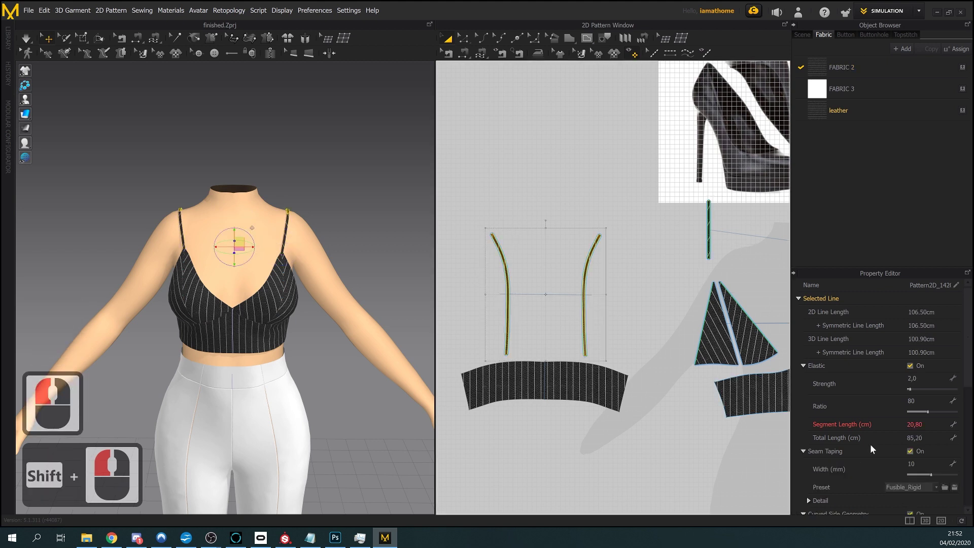
click(911, 452)
middle_drag(731, 448, 614, 434)
click(649, 442)
scroll(650, 432, down, 3)
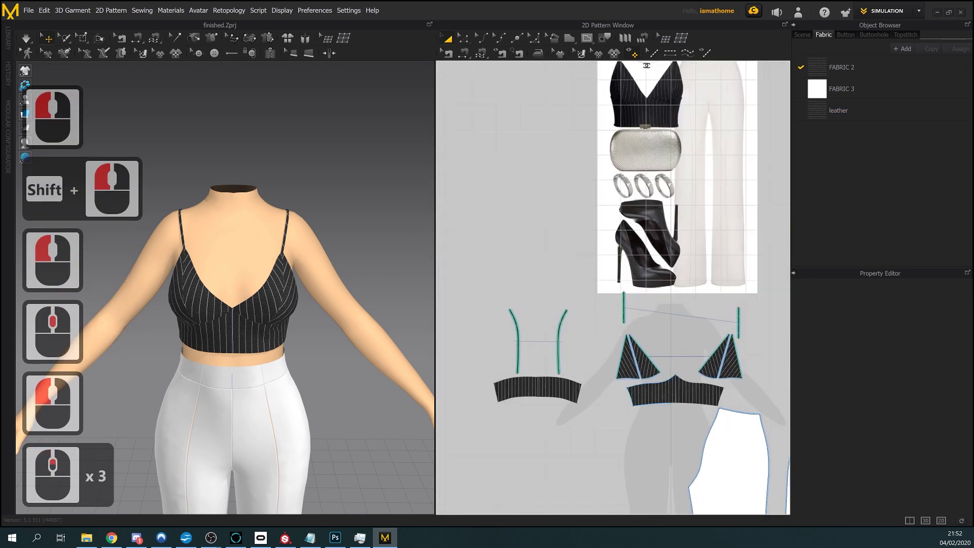
Turn off elastic on both curved back straps together
scroll(491, 314, up, 2)
drag(502, 319, 583, 407)
click(911, 366)
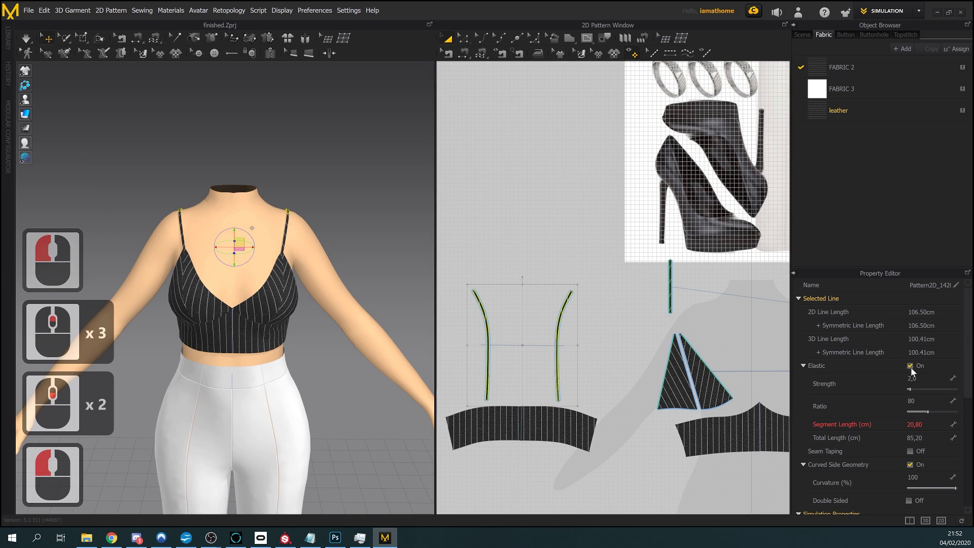
Turn off elastic on both straight front straps together
click(670, 298)
middle_drag(686, 367, 619, 376)
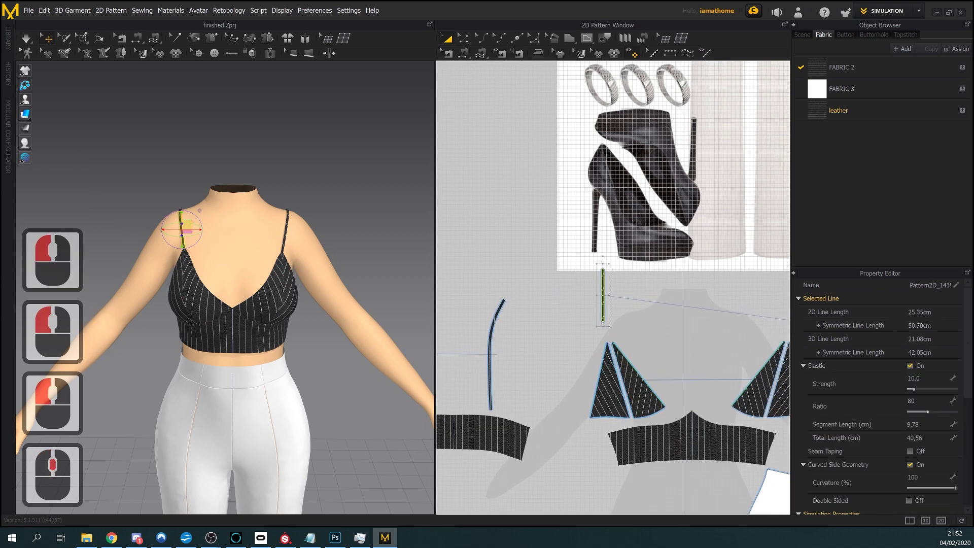
middle_drag(723, 360, 647, 363)
shift+click(730, 334)
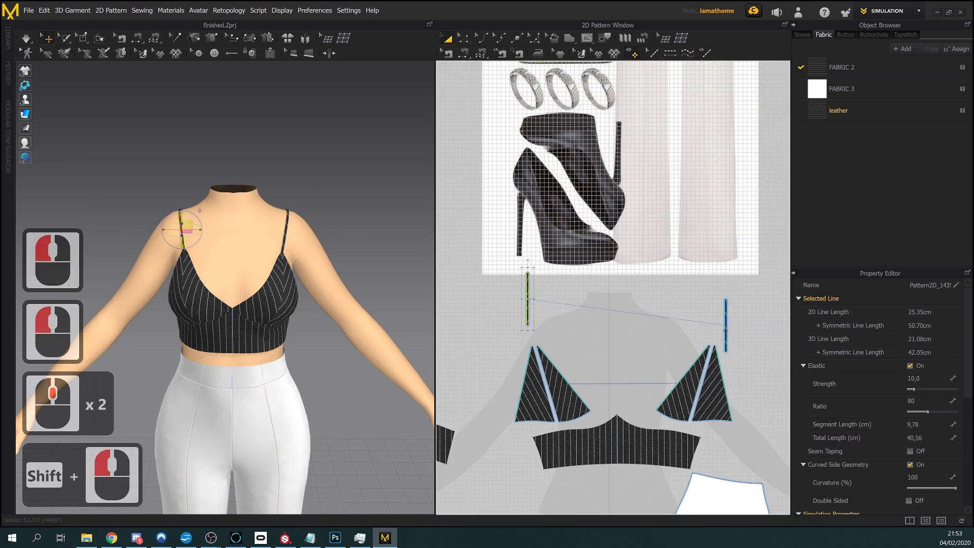
click(910, 365)
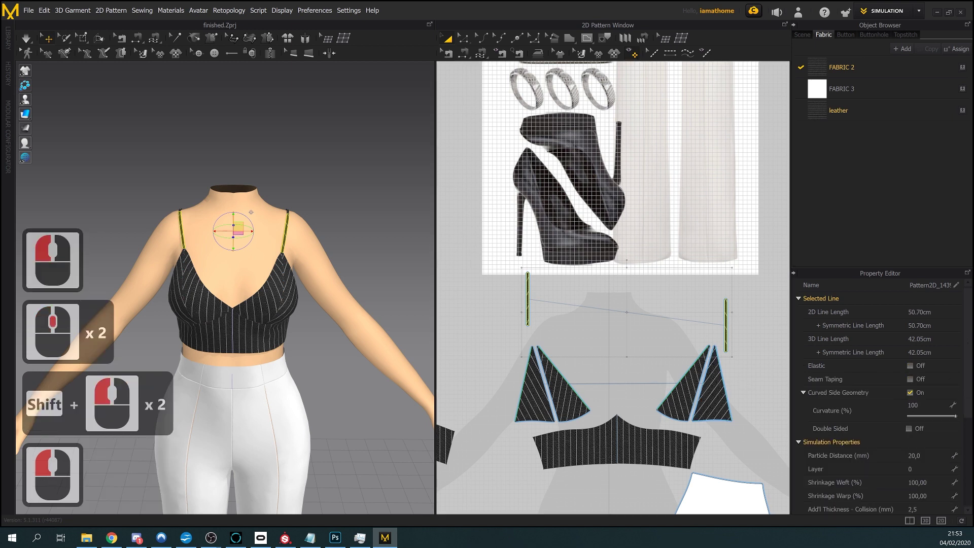
Turn off elastic on the outer side edge and neckline edge of the cup panels with Edit Pattern, and clear the selection
click(722, 384)
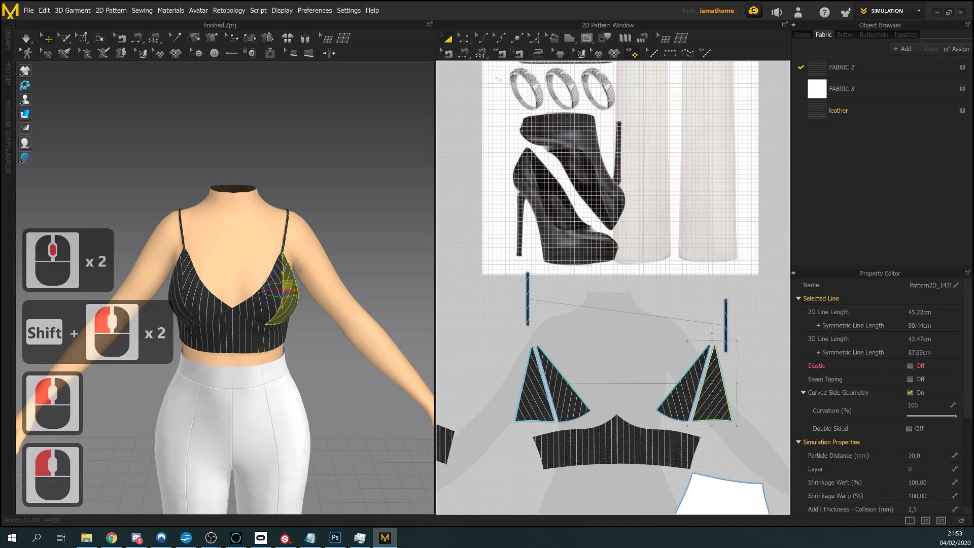
key(z)
click(731, 380)
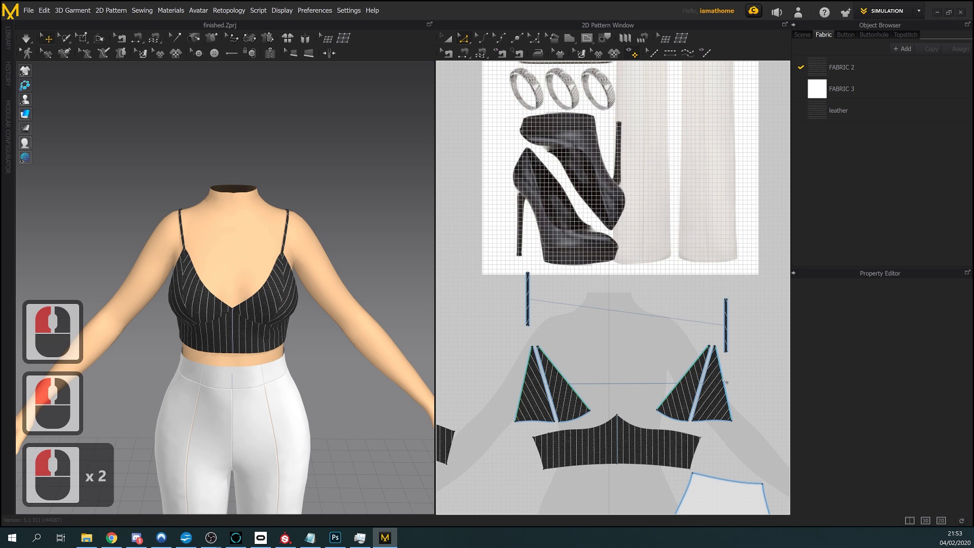
click(726, 382)
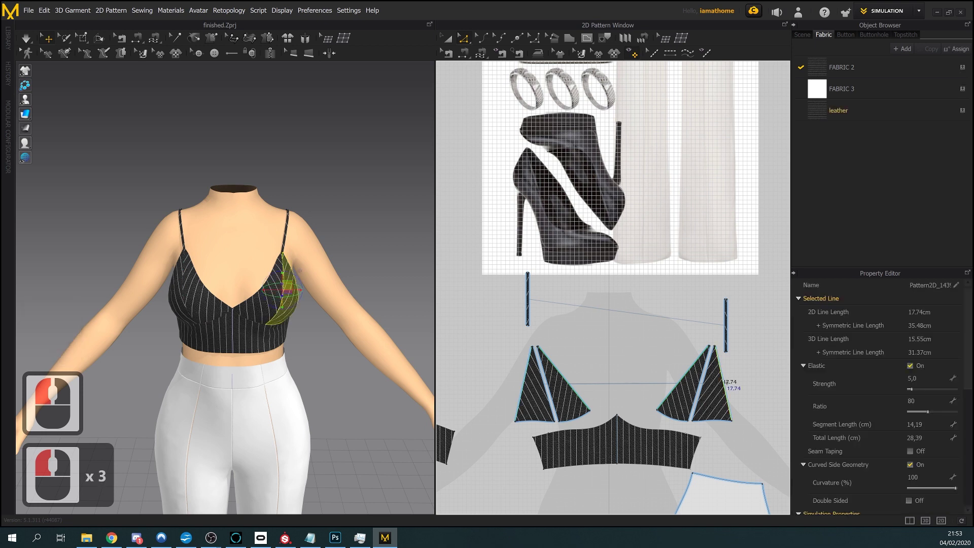
shift+click(679, 391)
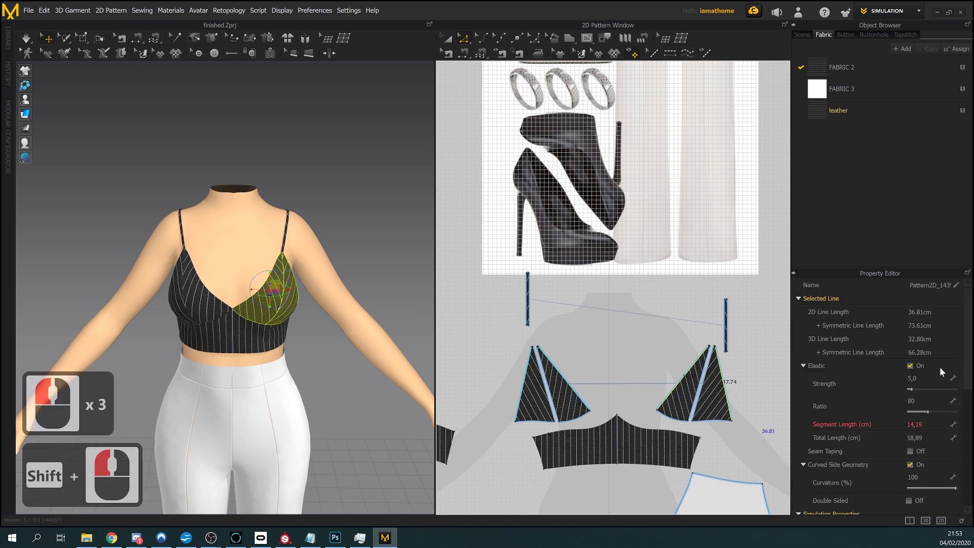
click(917, 365)
click(624, 349)
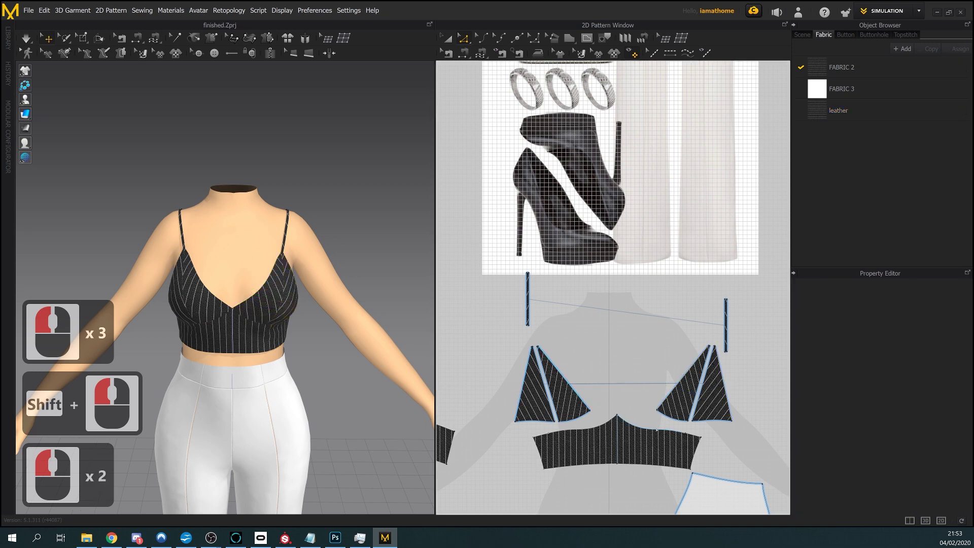
Select both panels of the left-hand cup in the 2D pattern and assign FABRIC 2 to them
scroll(721, 438, down, 2)
scroll(743, 412, down, 1)
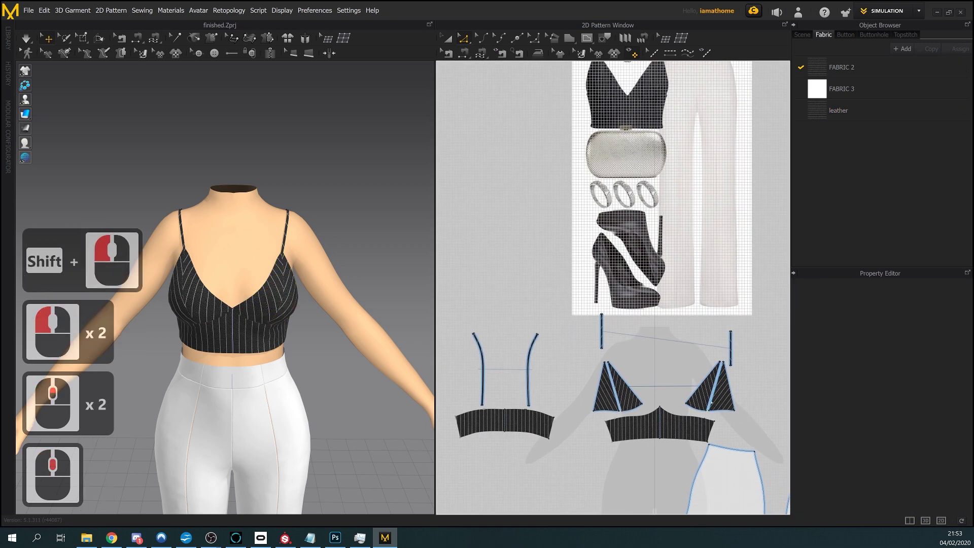
click(447, 38)
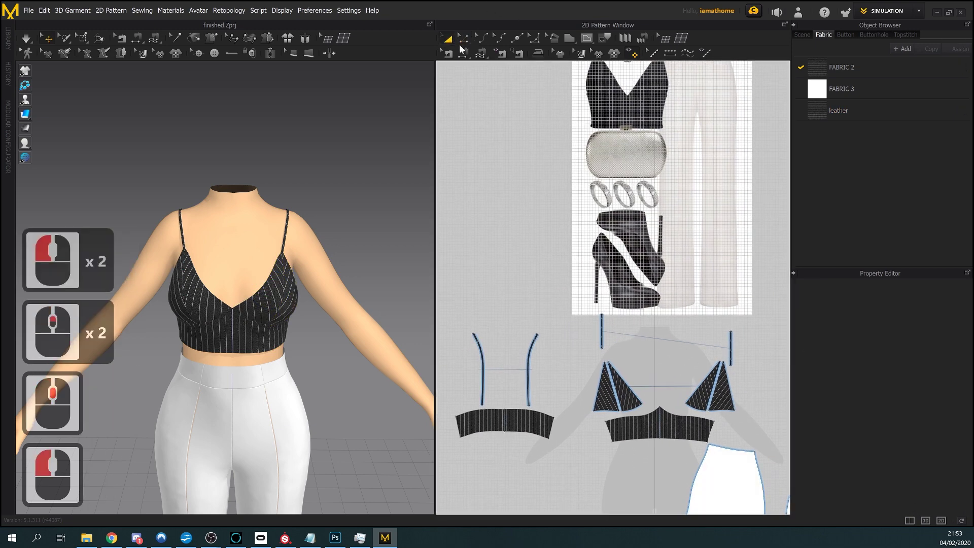
click(601, 385)
shift+click(627, 384)
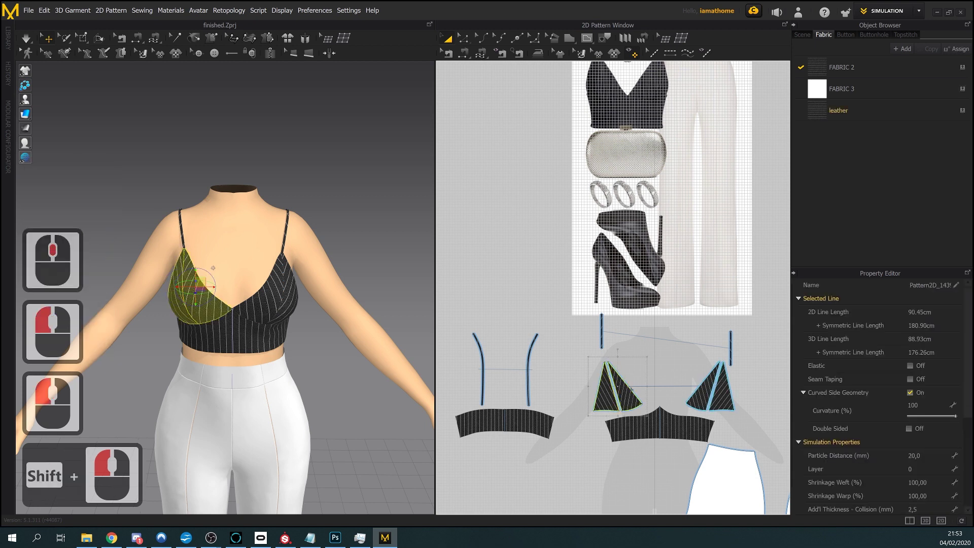
scroll(919, 474, down, 3)
scroll(919, 473, down, 3)
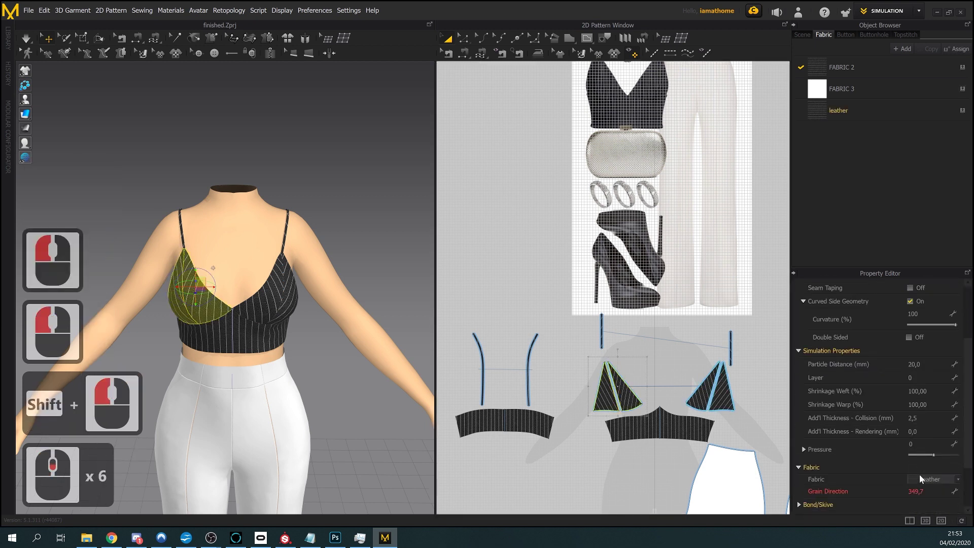
click(926, 480)
click(931, 480)
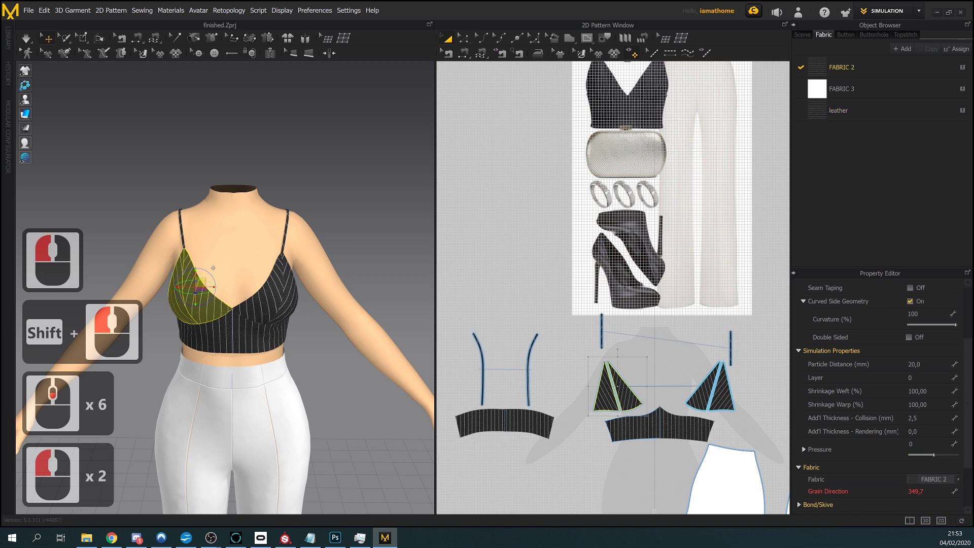
Assign FABRIC 2 to the left-hand front strap and both curved back straps, and clear the selection
click(602, 332)
shift+click(530, 370)
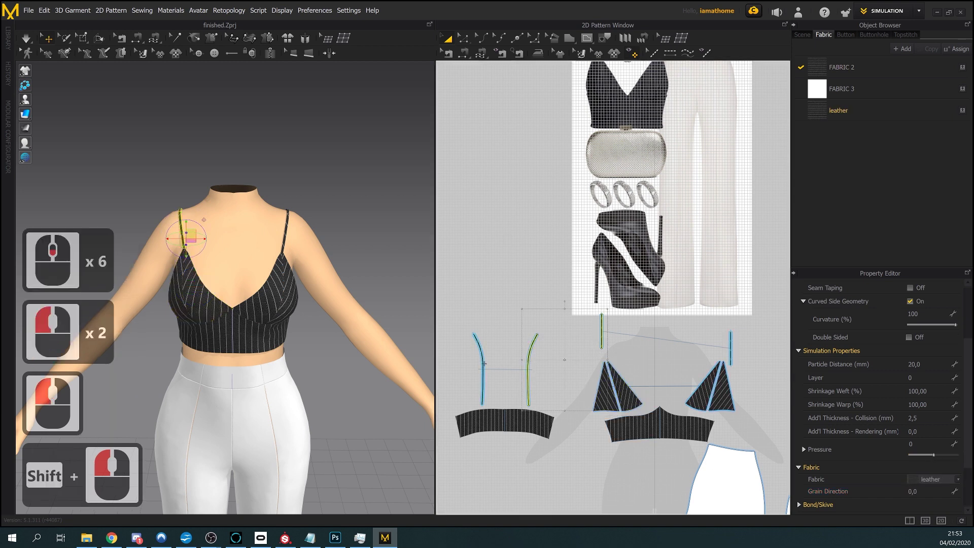
shift+click(482, 371)
click(931, 480)
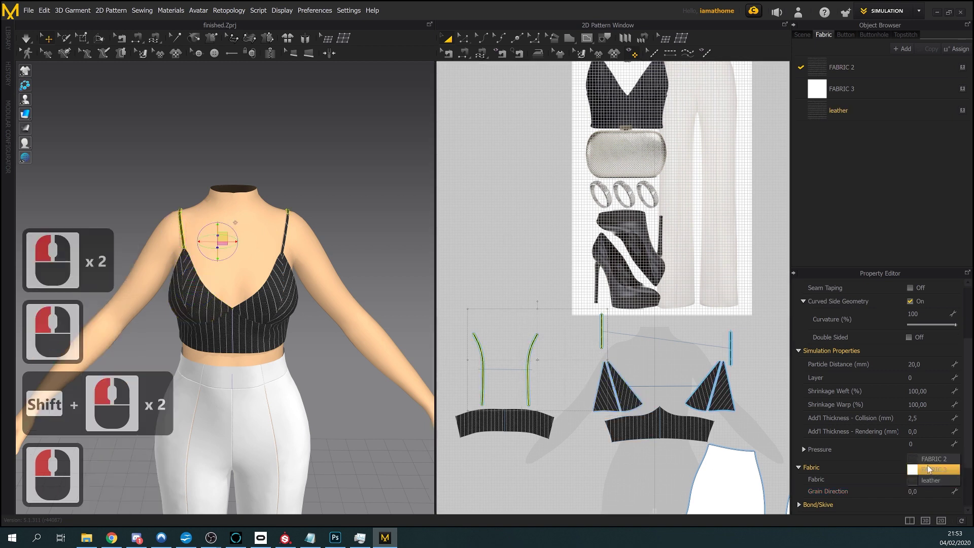
click(931, 479)
click(502, 203)
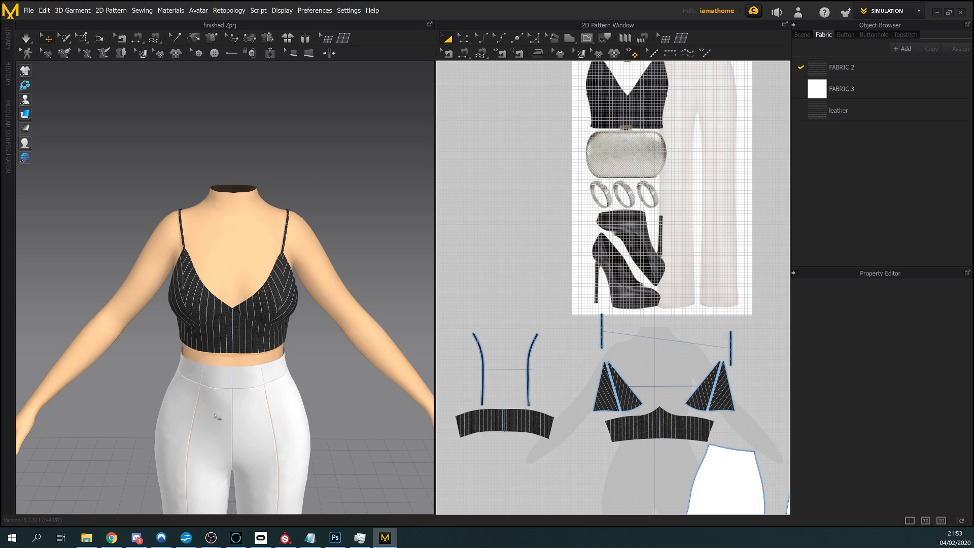
Simulate the garment to test how the top drapes without elastic and seam taping
right_drag(217, 417, 256, 399)
scroll(259, 401, up, 6)
middle_drag(260, 403, 283, 421)
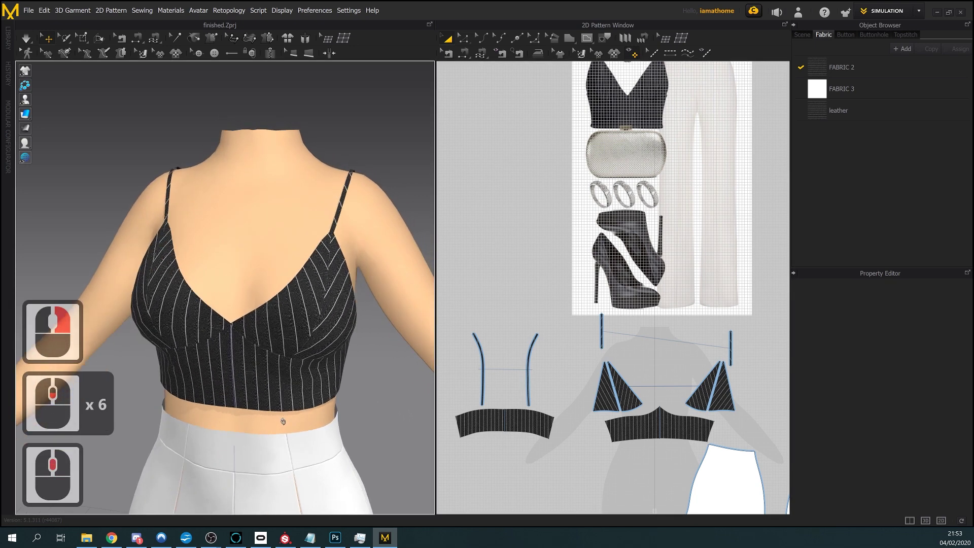
right_drag(283, 421, 261, 396)
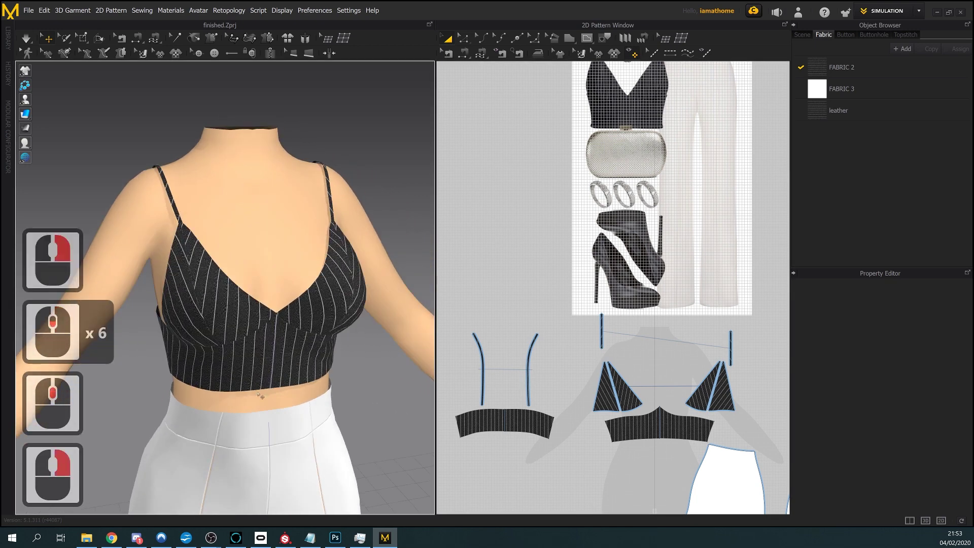
click(25, 39)
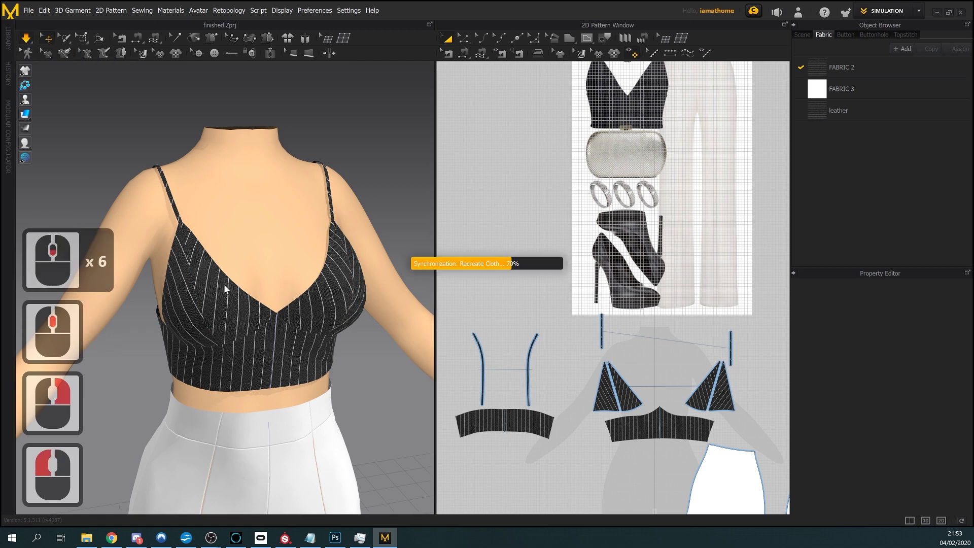
right_drag(259, 323, 251, 327)
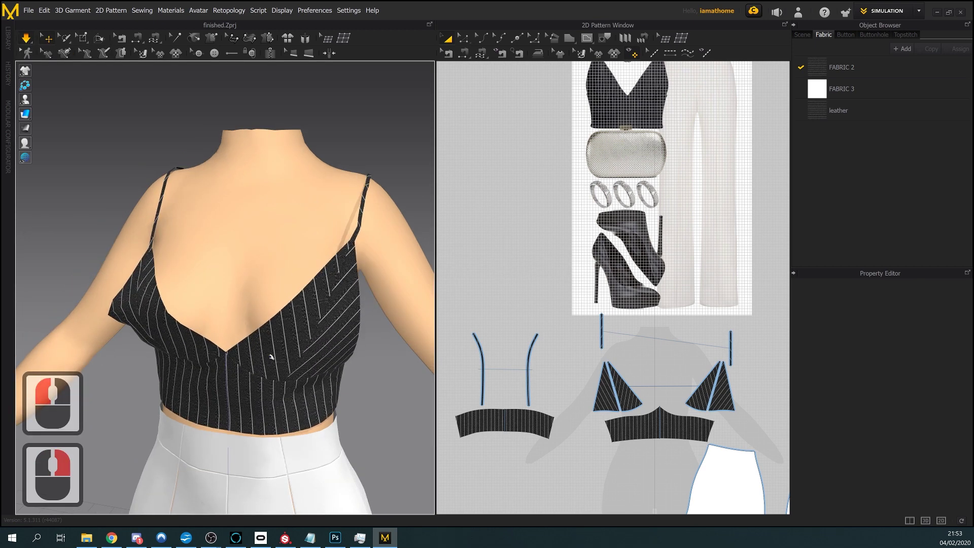
scroll(307, 370, down, 4)
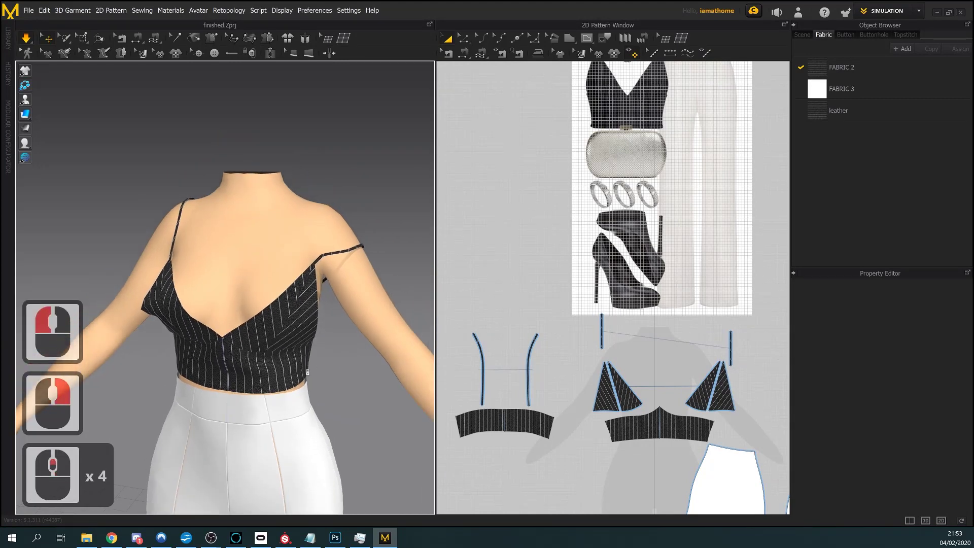
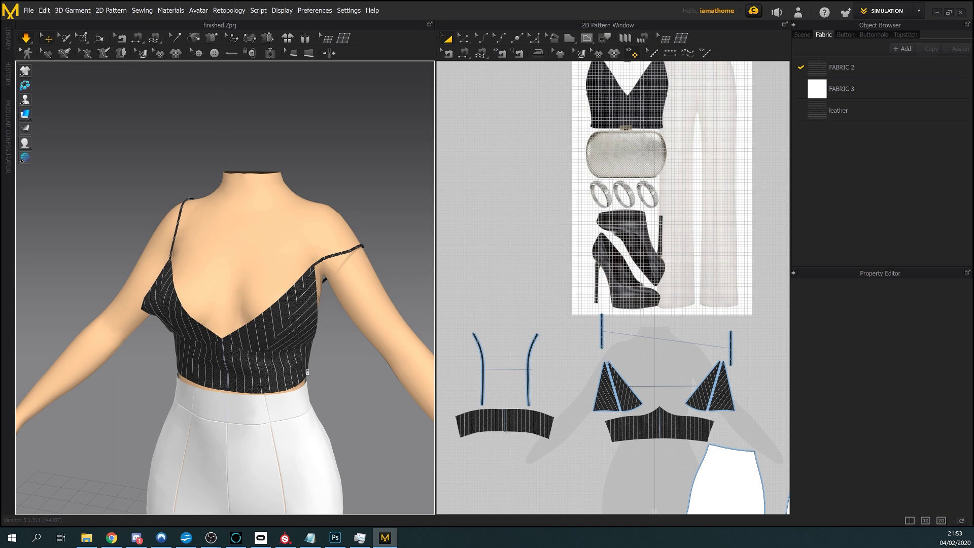
Undo the last simulation of the top
key(ctrl+z)
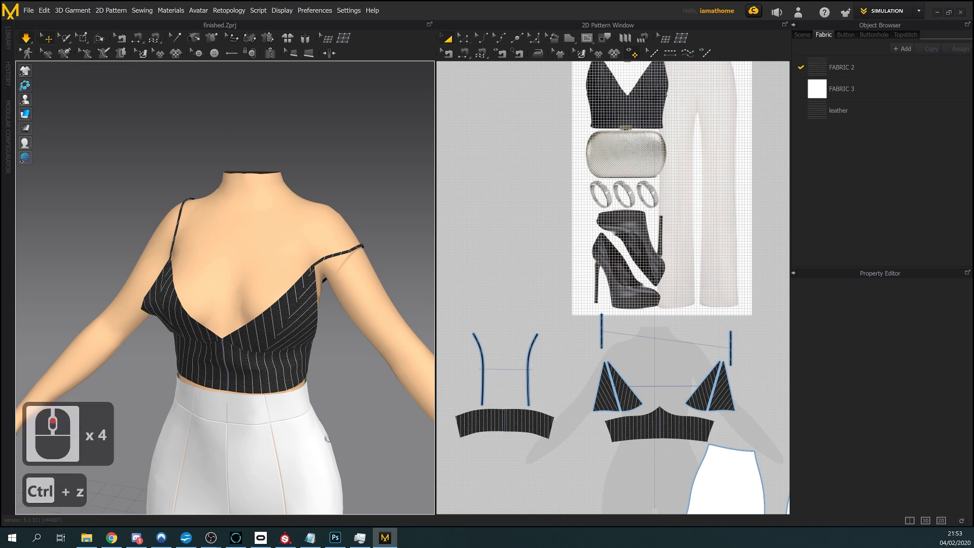
right_drag(331, 418, 372, 424)
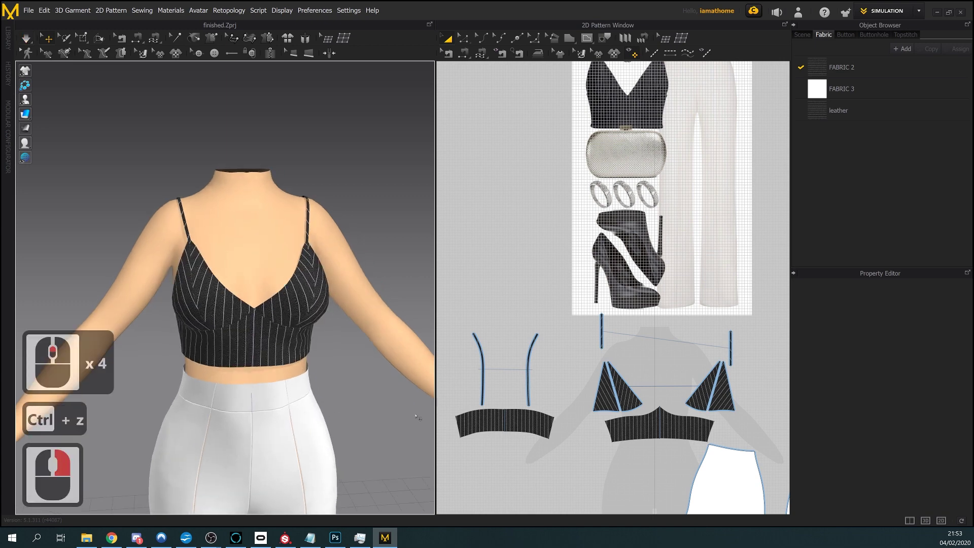
middle_drag(559, 448, 597, 434)
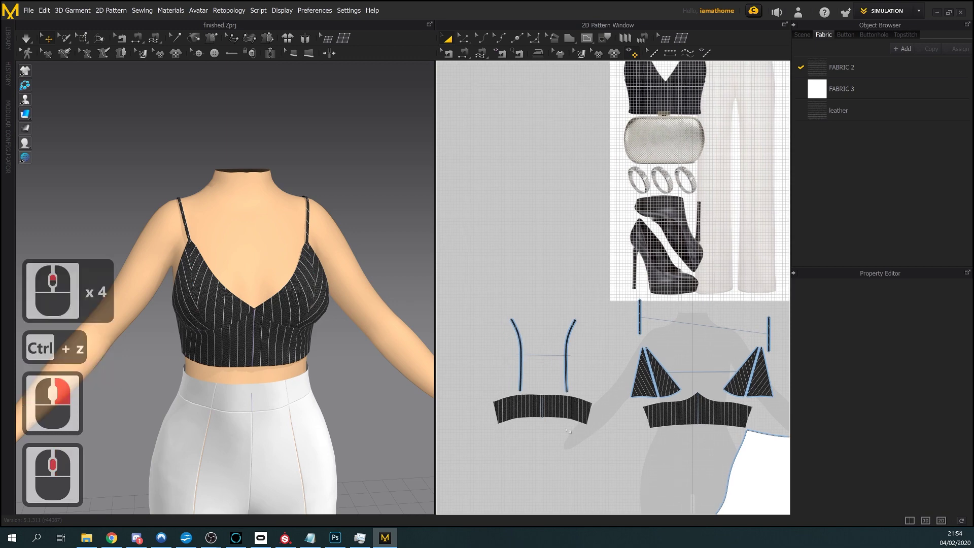
right_drag(336, 327, 308, 318)
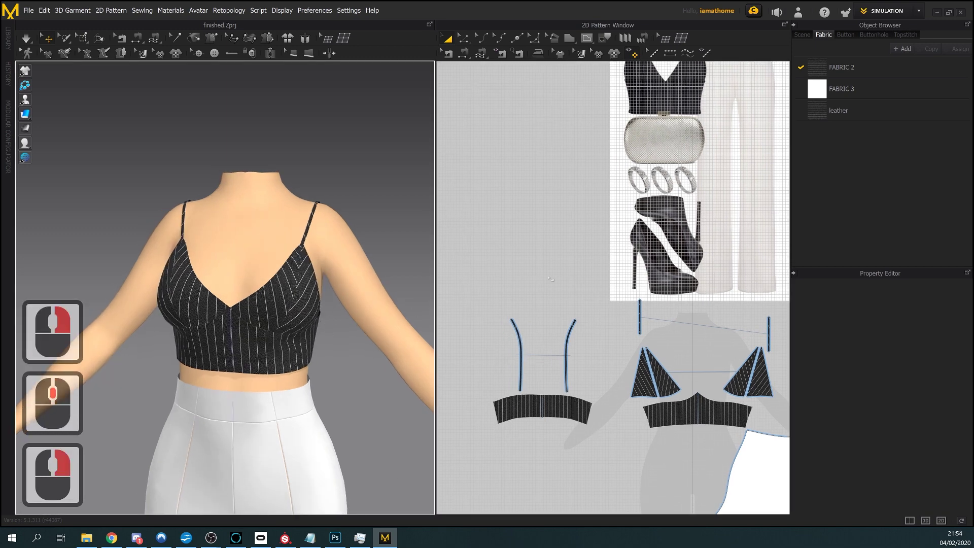
Inspect the FABRIC 2 and leather fabrics, including the leather fabric's physical property preset
scroll(700, 378, up, 2)
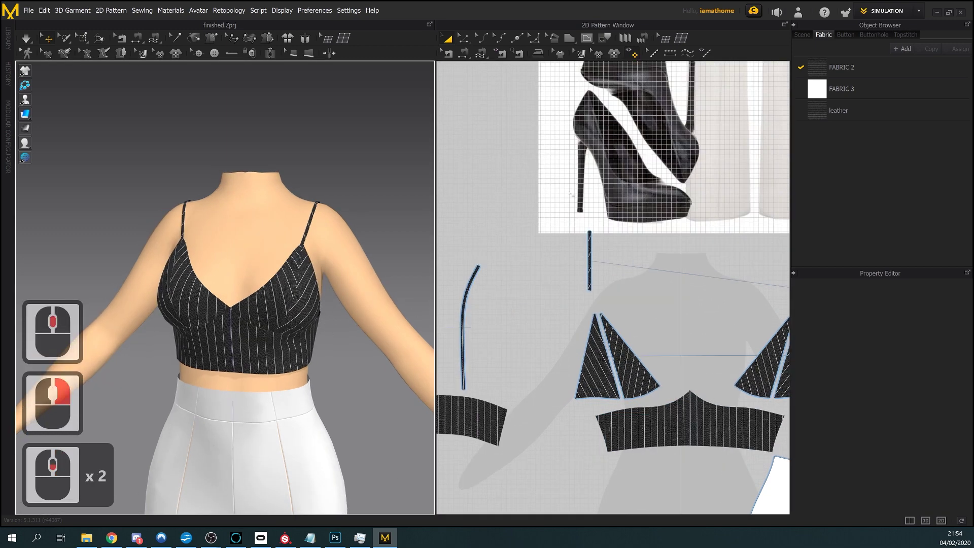
click(860, 72)
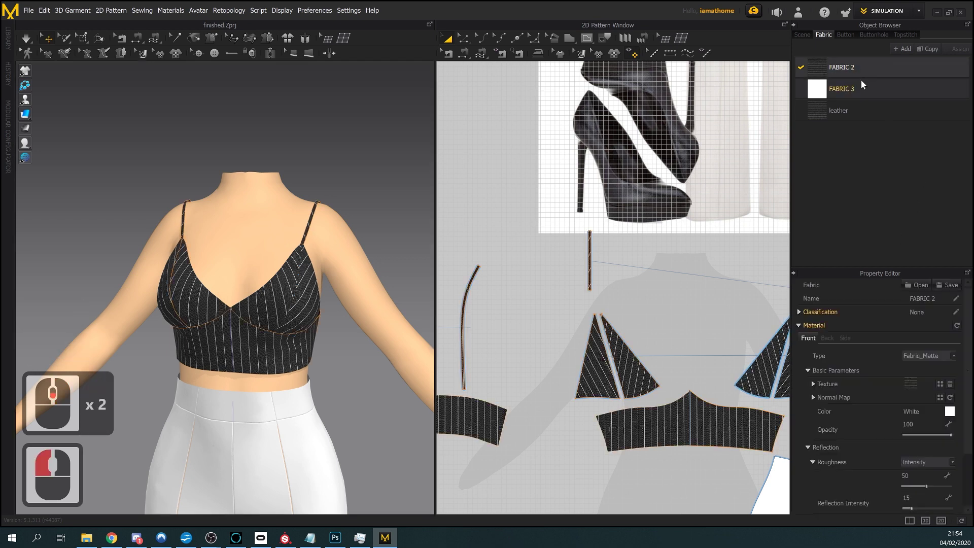
click(862, 111)
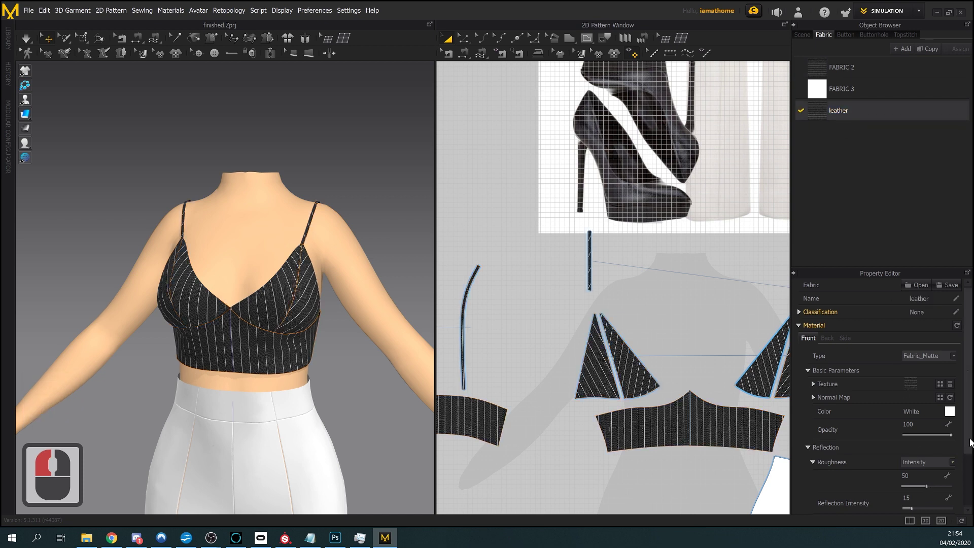
scroll(926, 480, down, 2)
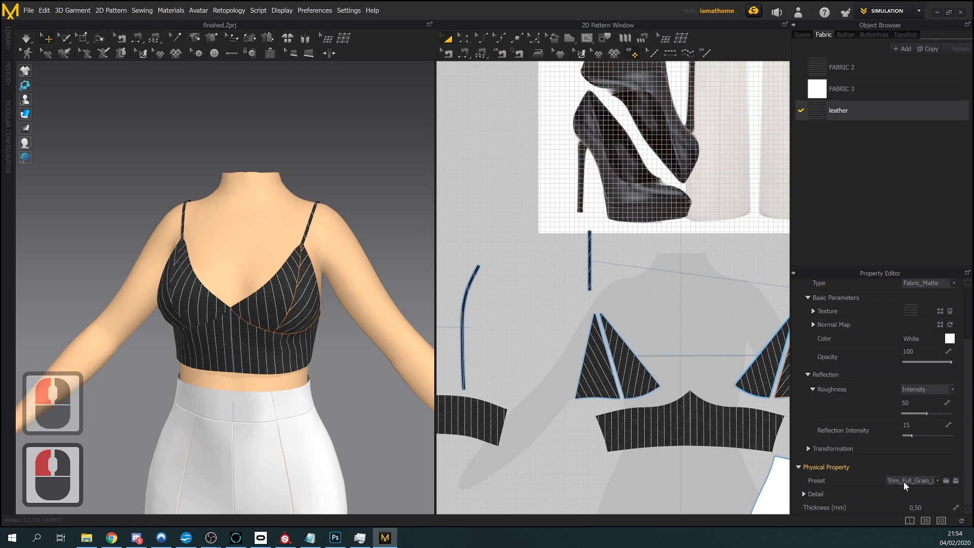
click(933, 483)
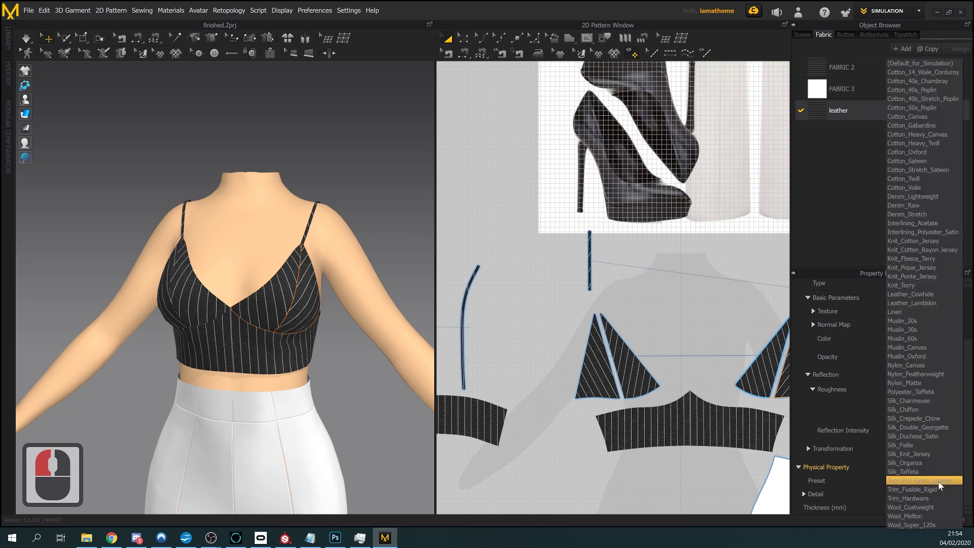
click(939, 480)
Assign the leather fabric to all four cup panels, both front straps and both curved back straps, and clear the selection
scroll(651, 399, down, 2)
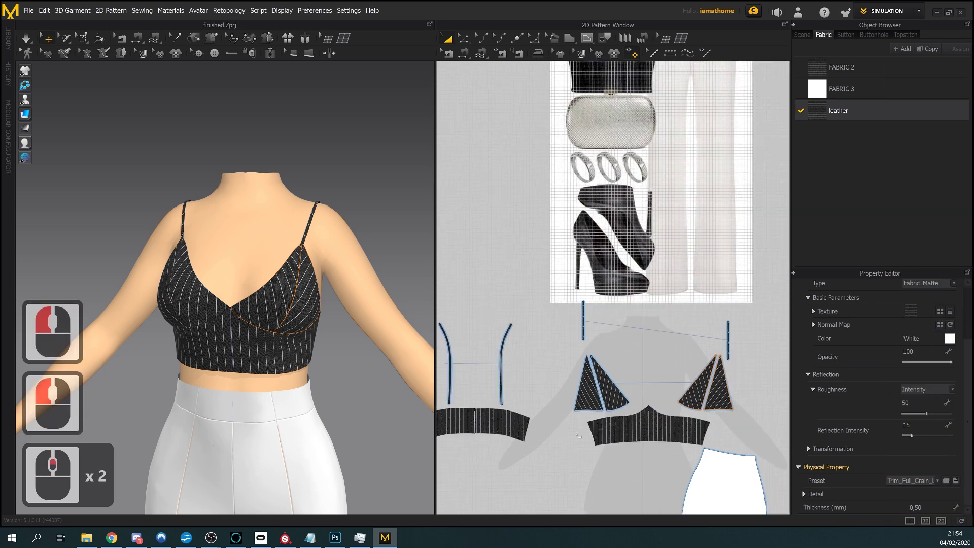
middle_drag(652, 399, 669, 396)
click(638, 378)
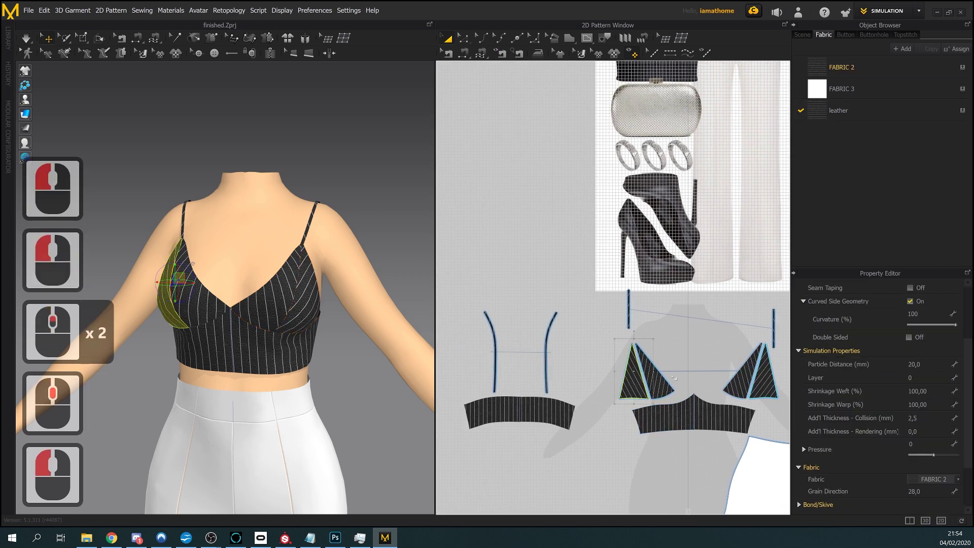
shift+drag(666, 374, 679, 372)
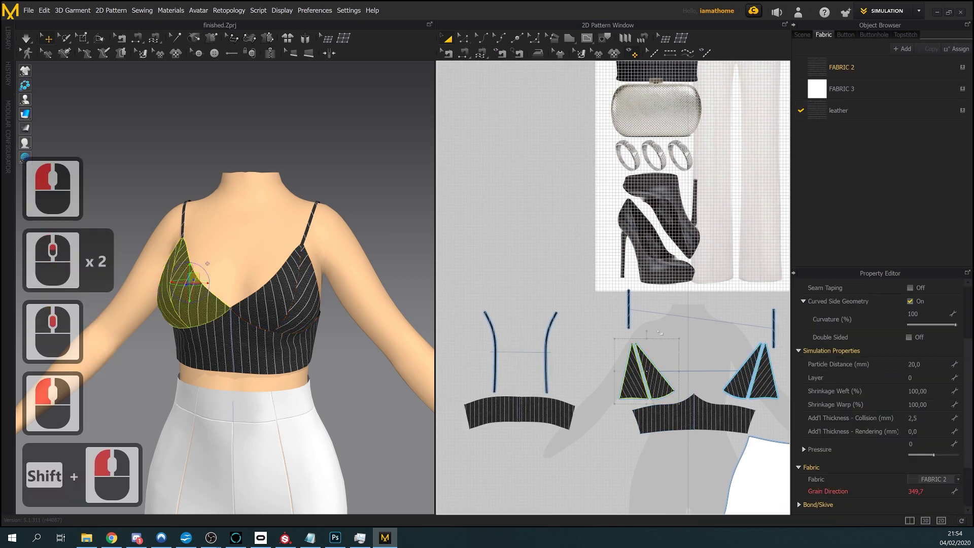
shift+click(629, 309)
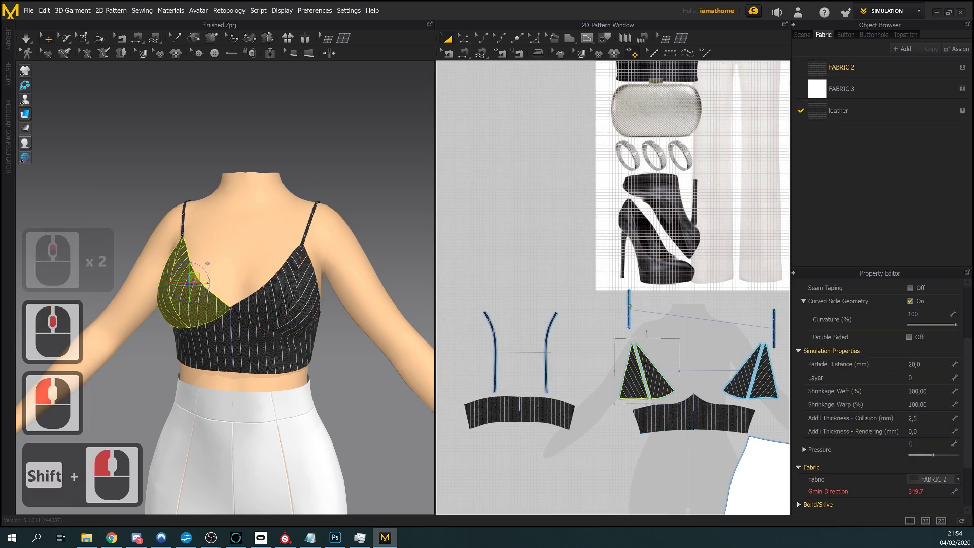
shift+click(547, 338)
shift+click(511, 351)
shift+click(494, 347)
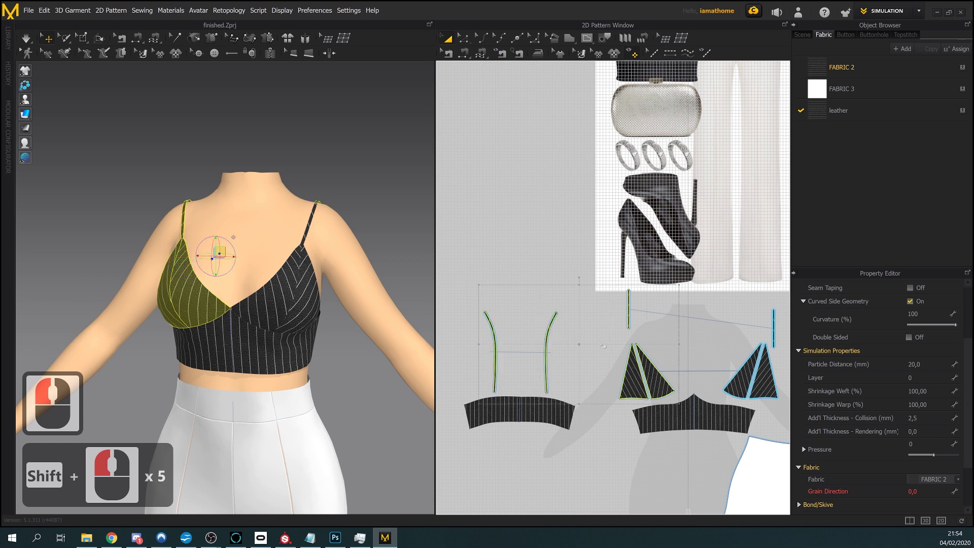
shift+click(773, 333)
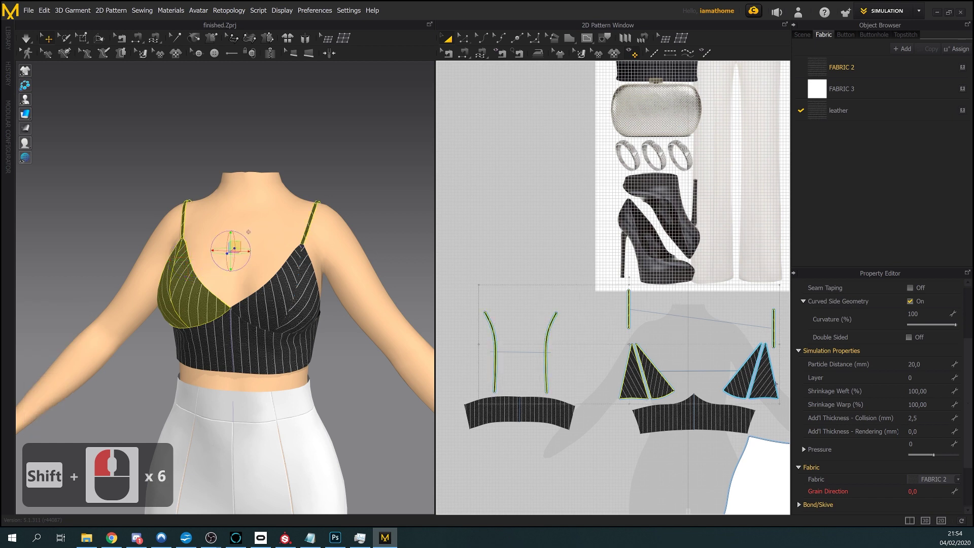
shift+click(761, 365)
shift+click(741, 383)
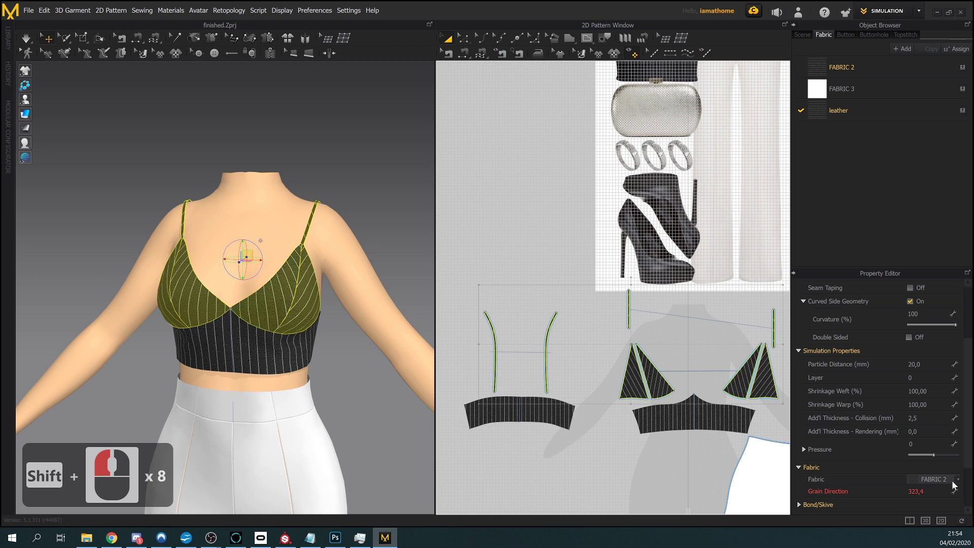
click(952, 481)
click(935, 502)
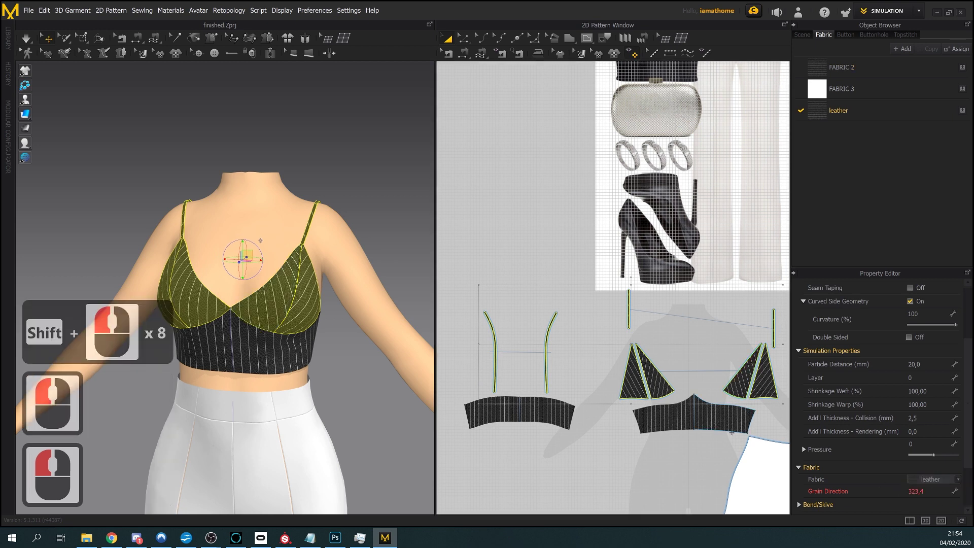
click(397, 418)
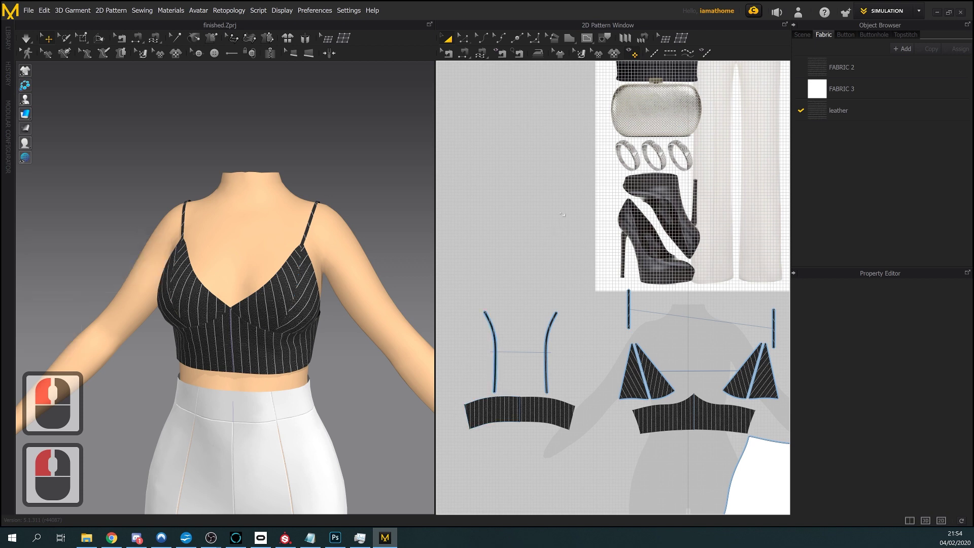
Turn on seam taping for the entire upper edge of the front band pattern
click(463, 38)
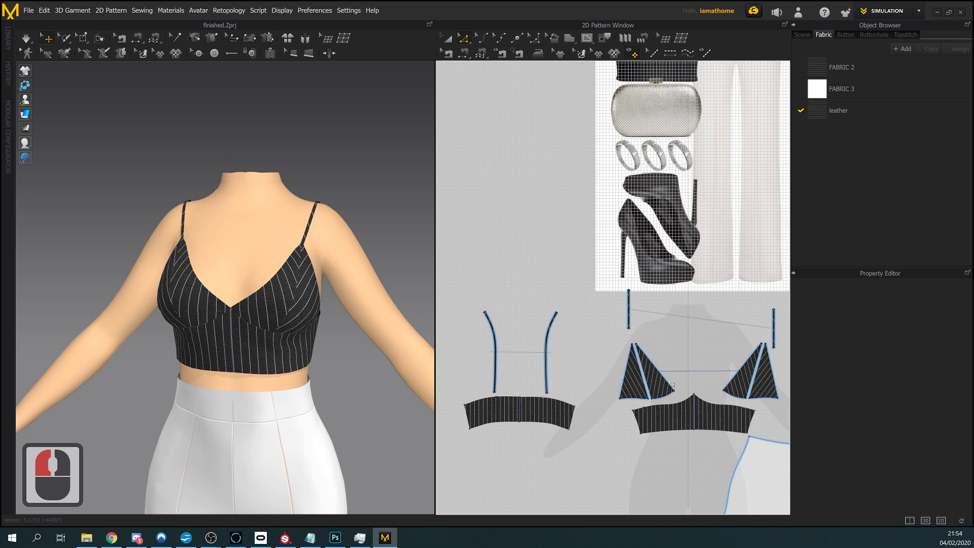
click(671, 385)
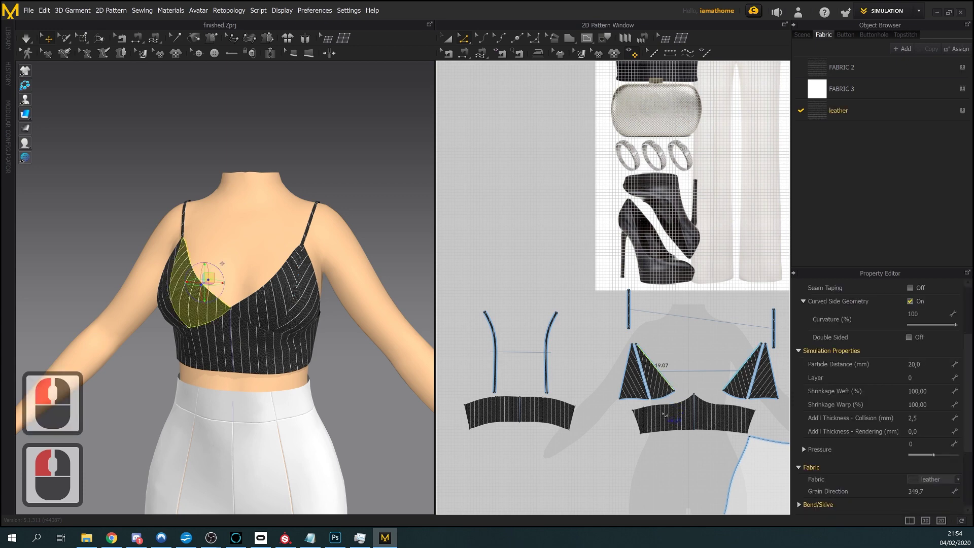
click(664, 415)
scroll(640, 419, up, 3)
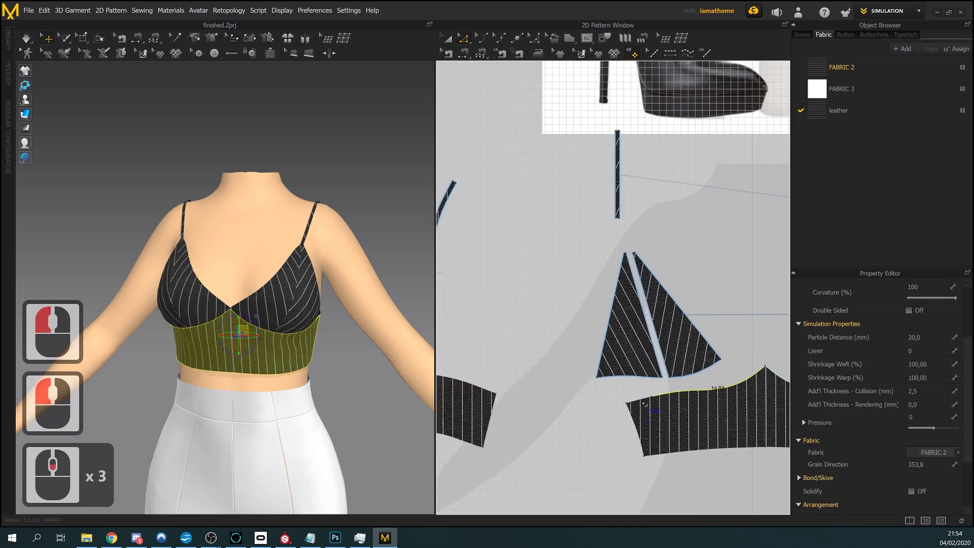
shift+right_drag(786, 386, 636, 375)
scroll(637, 375, down, 2)
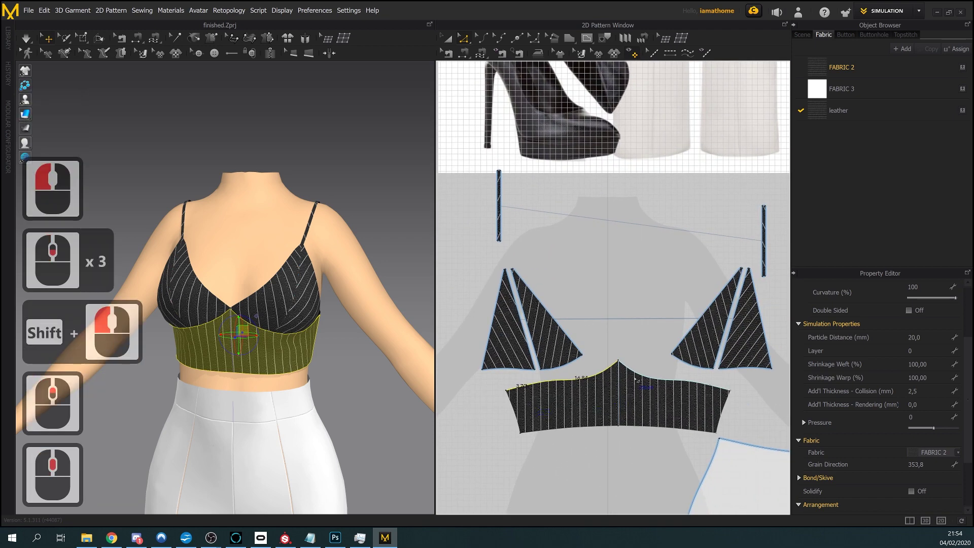
shift+drag(636, 375, 638, 378)
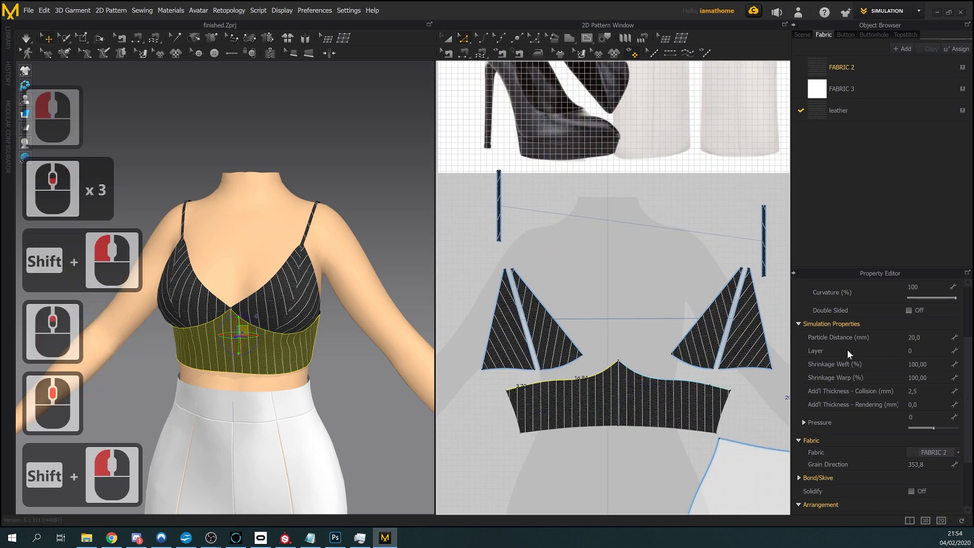
scroll(916, 336, up, 3)
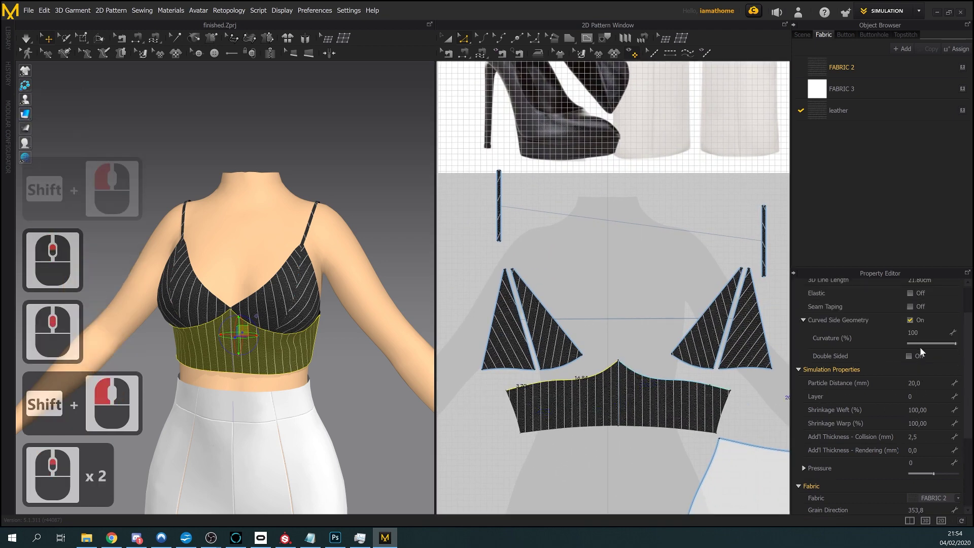
click(909, 306)
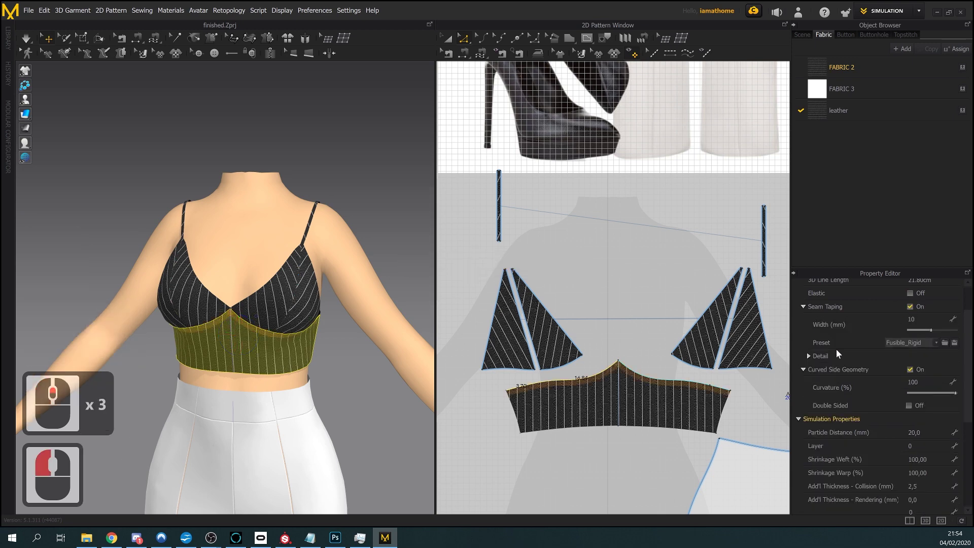
Turn on seam taping along the upper edge segments of the back band pattern
middle_drag(583, 442, 658, 373)
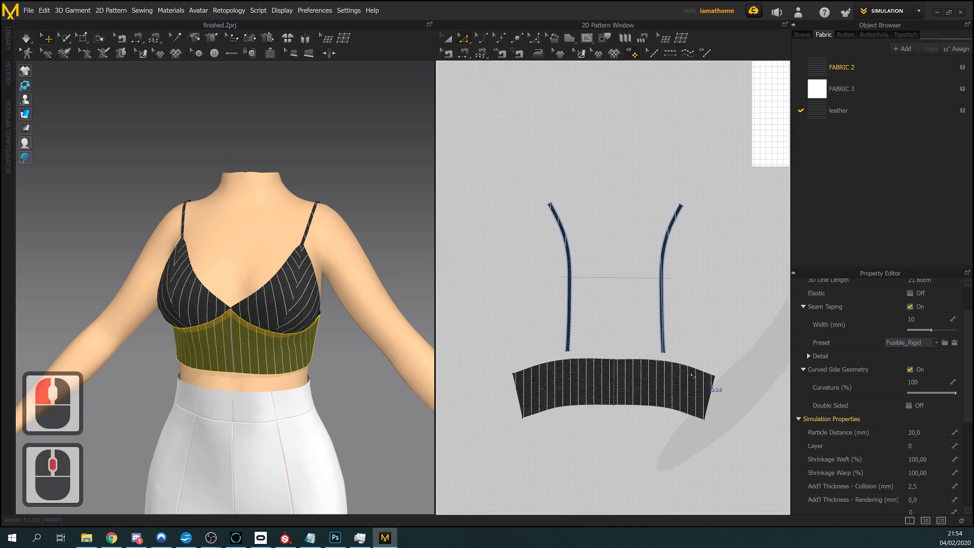
click(658, 373)
scroll(657, 372, up, 4)
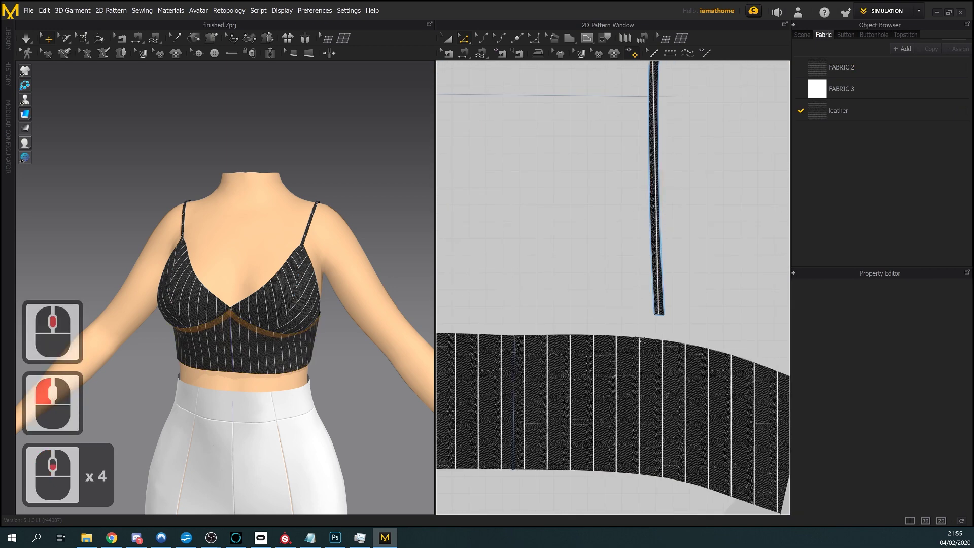
shift+click(614, 337)
shift+click(640, 337)
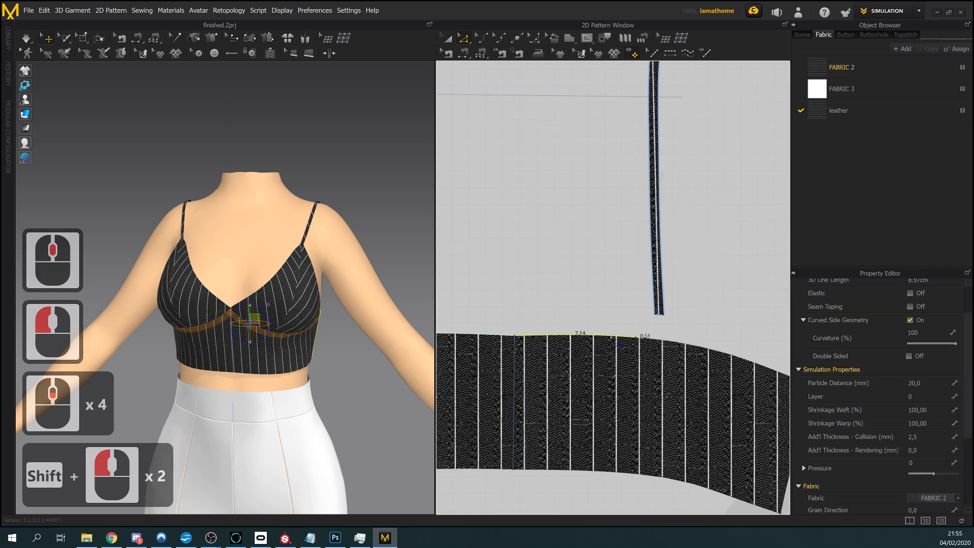
shift+click(682, 345)
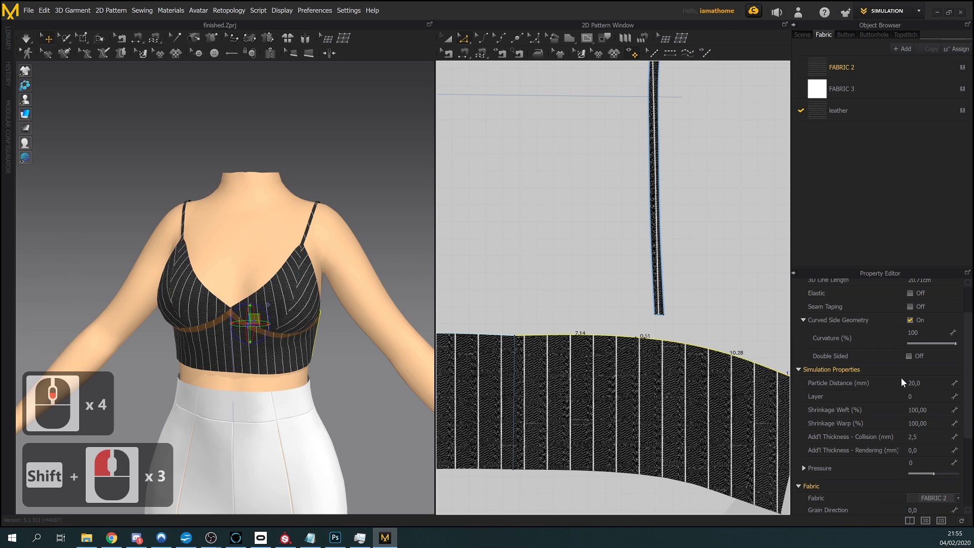
click(911, 306)
Turn on seam taping for the neckline, side and lower edges of the cup panels
scroll(576, 417, down, 7)
middle_drag(563, 413, 576, 417)
scroll(729, 340, up, 3)
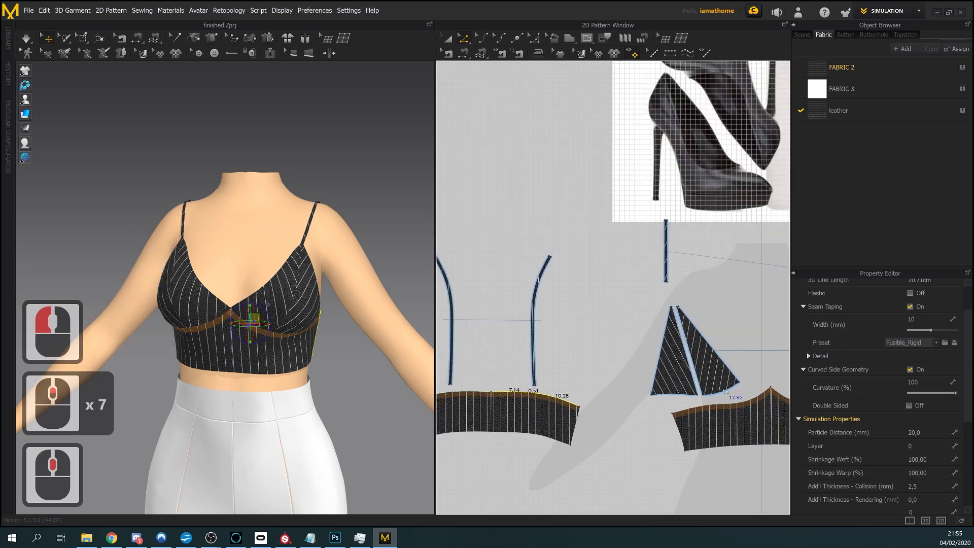
click(683, 352)
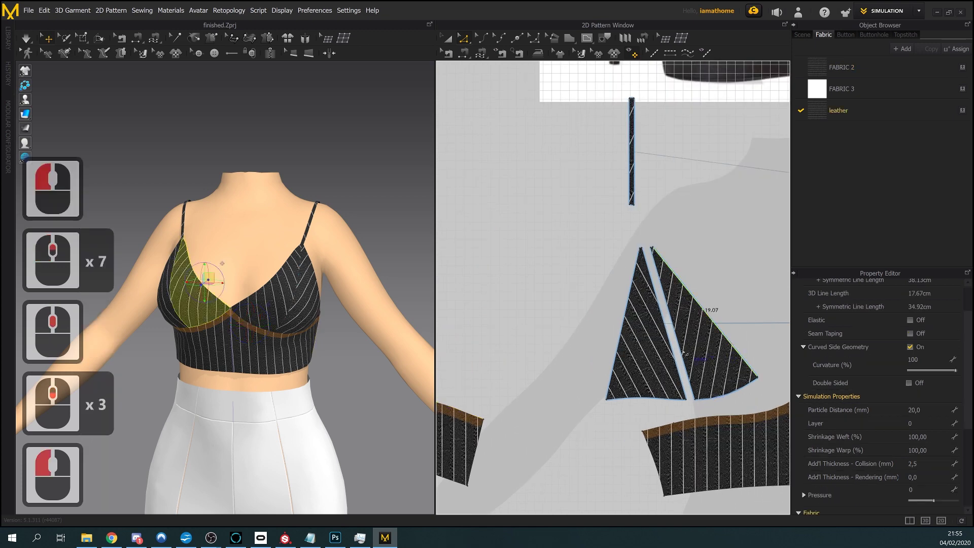
shift+click(623, 325)
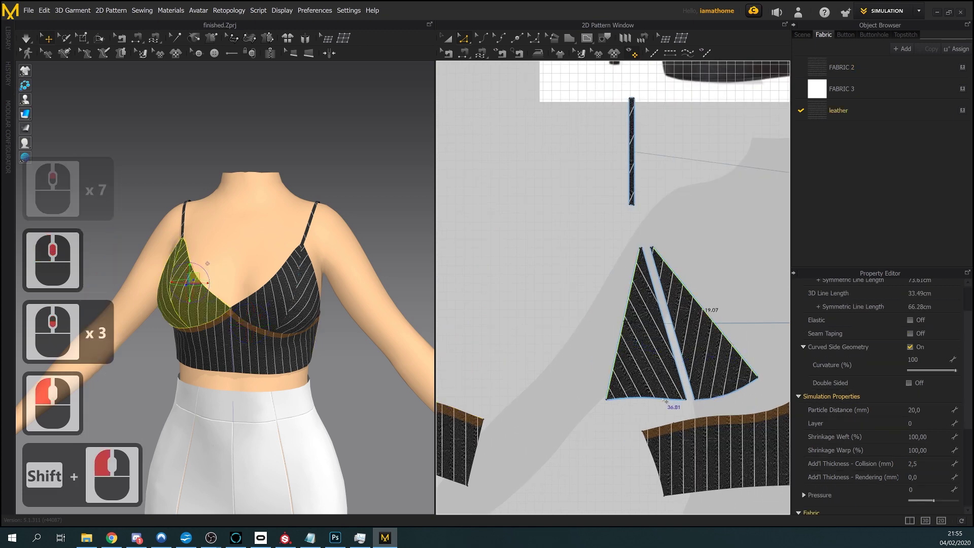
shift+click(647, 398)
shift+click(738, 386)
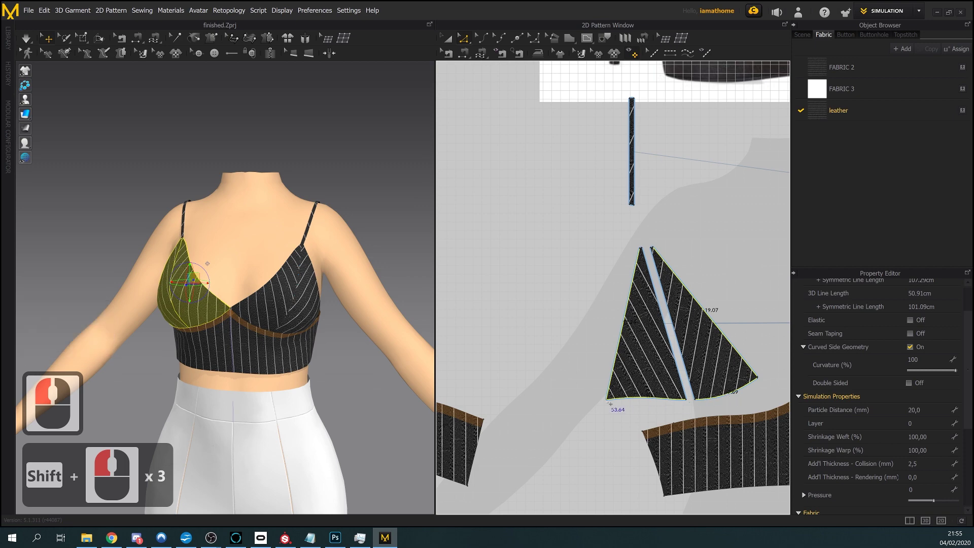
click(910, 334)
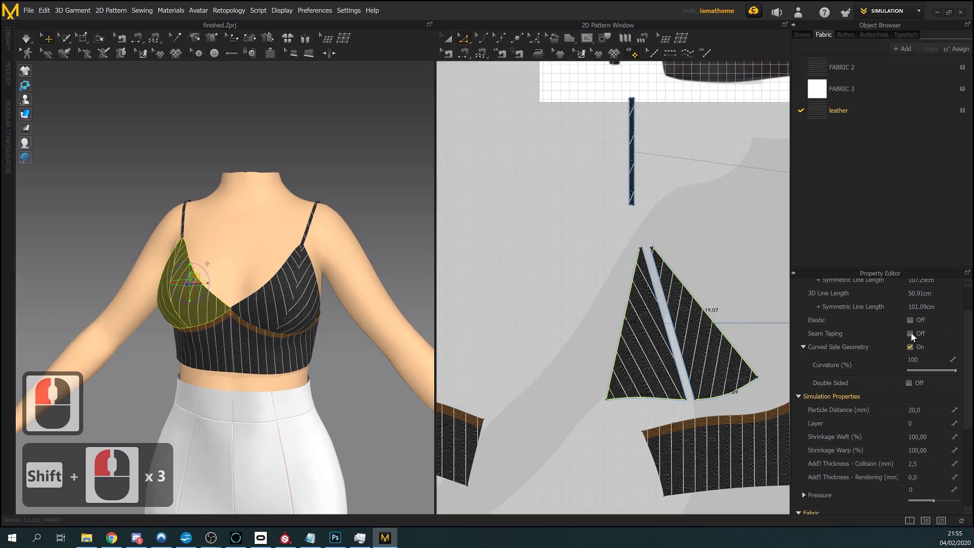
scroll(613, 288, down, 2)
scroll(597, 440, down, 1)
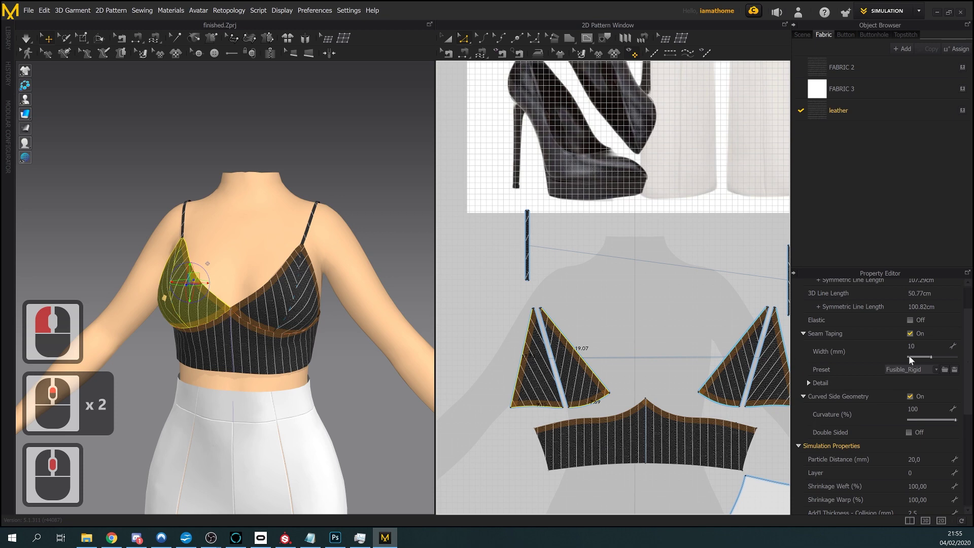
Turn on seam taping for the front and curved back straps, and clear the selection
middle_drag(679, 432, 688, 464)
scroll(689, 464, down, 3)
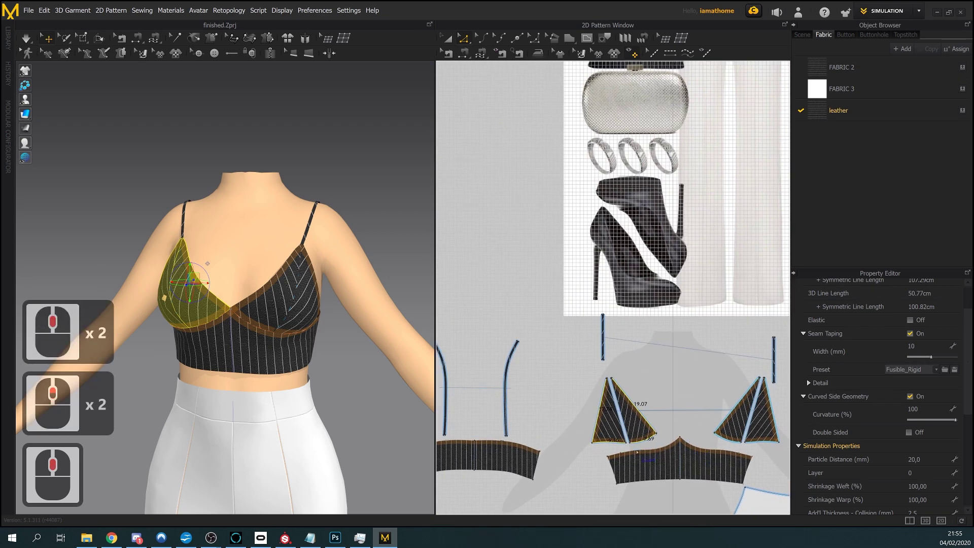
click(445, 41)
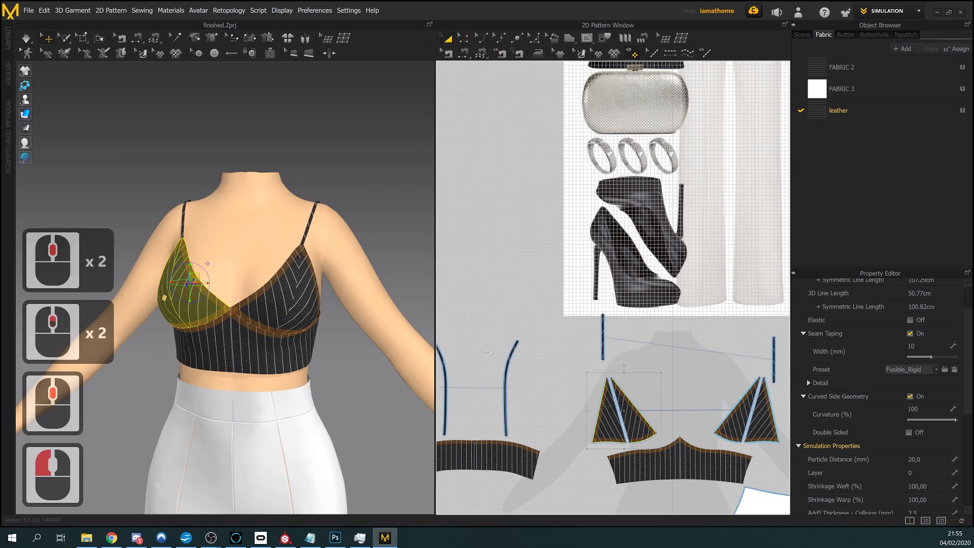
click(509, 364)
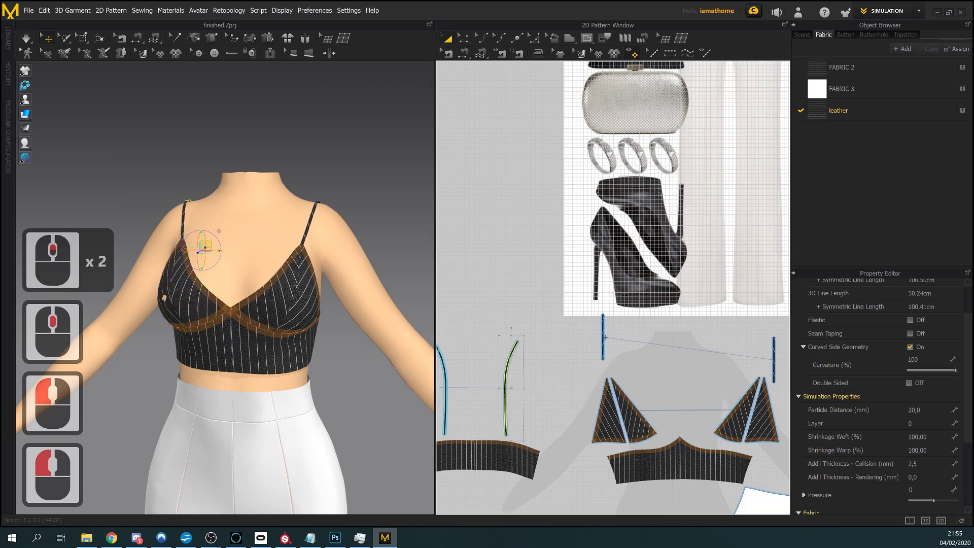
shift+click(602, 337)
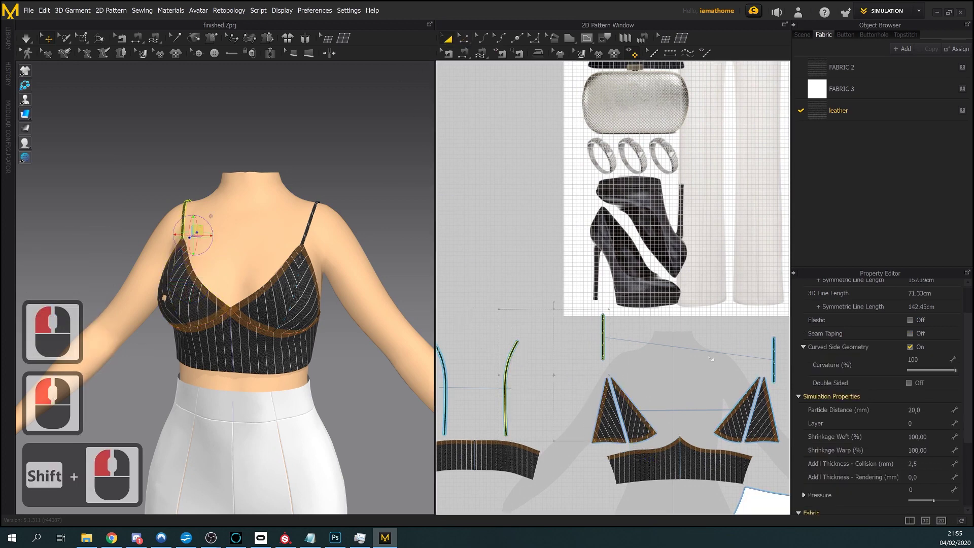
click(910, 333)
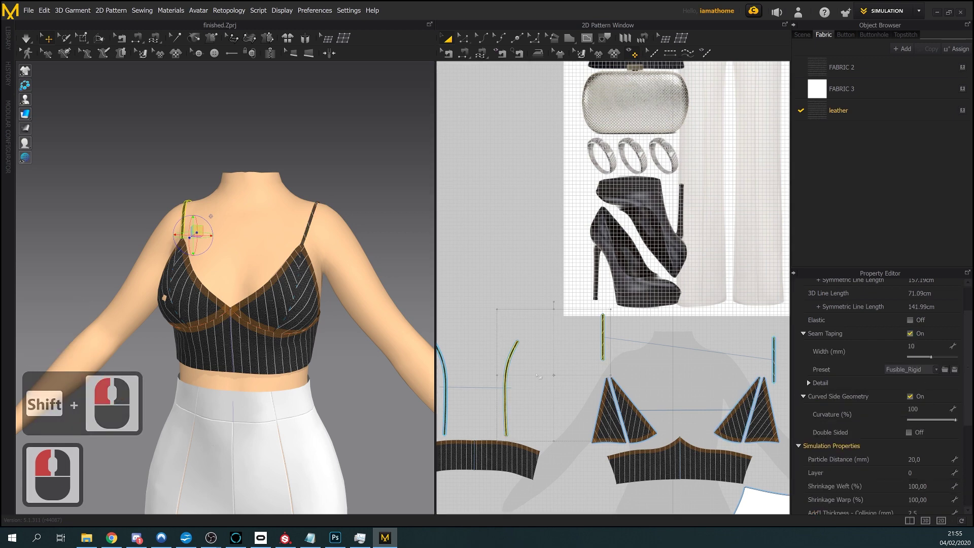
click(530, 382)
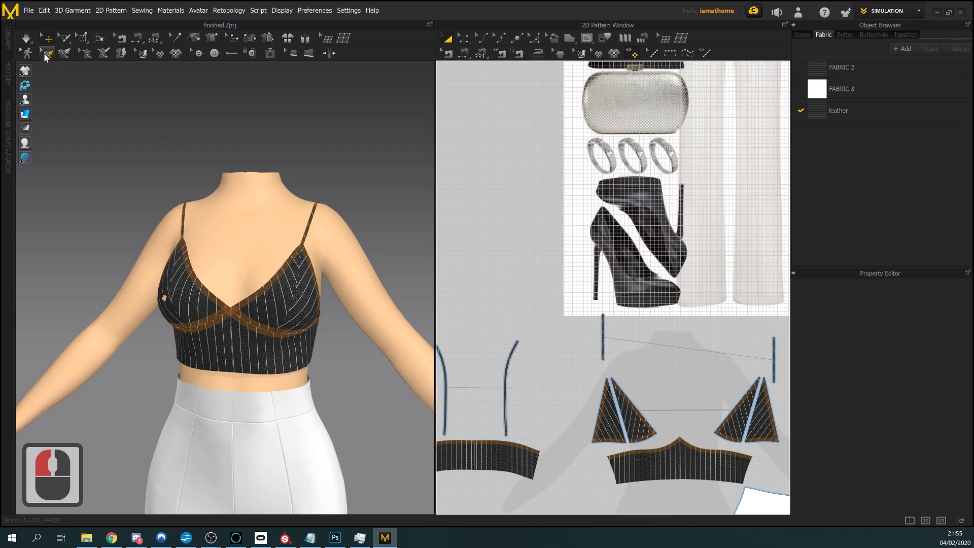
Simulate the garment to test how the top drapes with leather fabric and seam taping, and undo the simulation
click(27, 39)
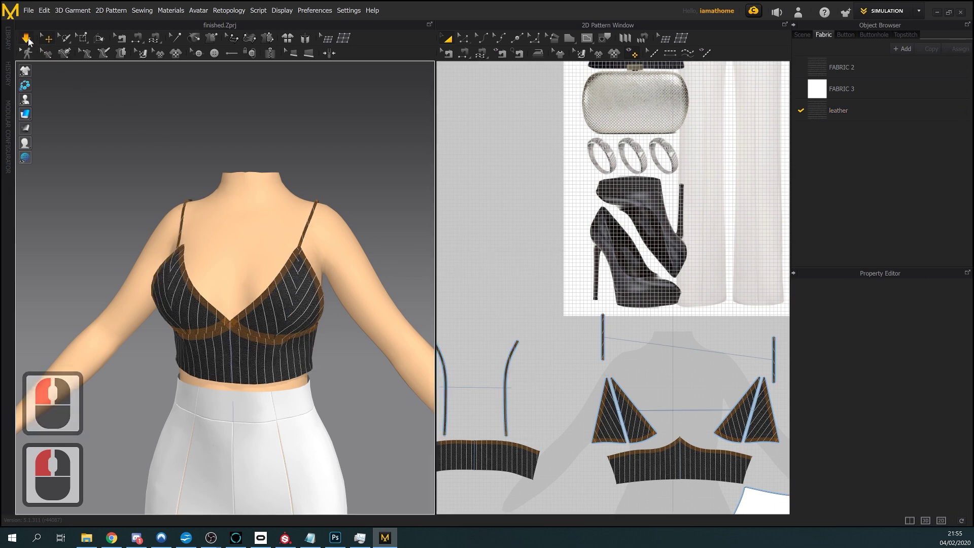
click(26, 39)
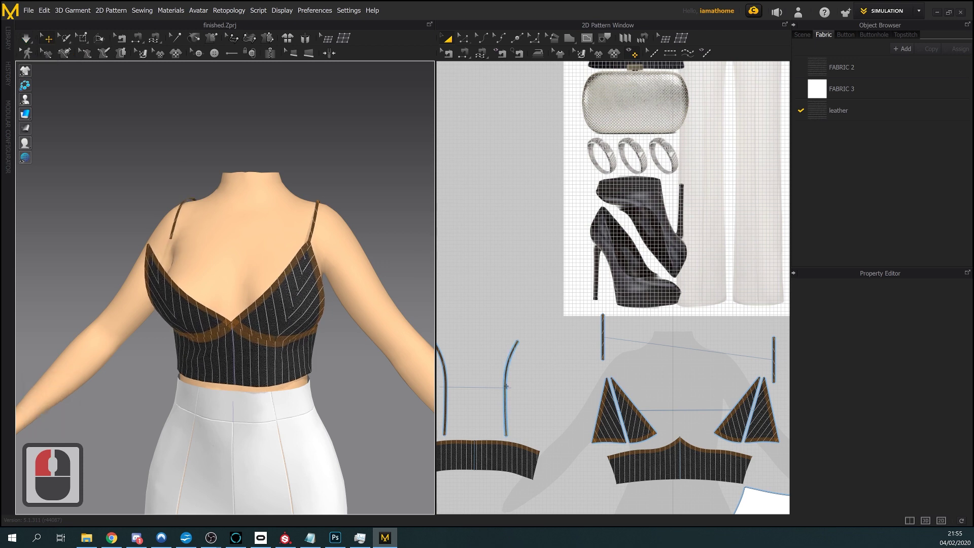
key(ctrl+z)
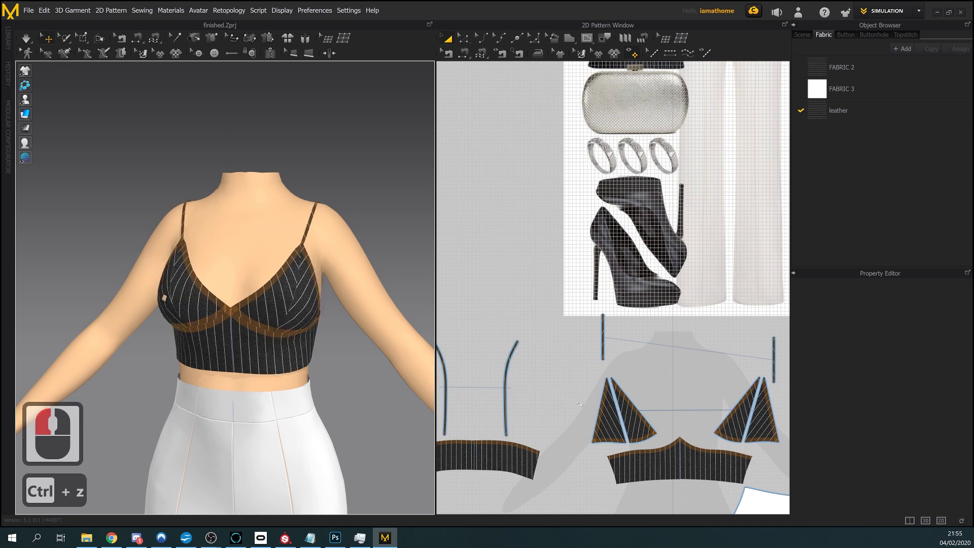
Delete the existing sewing at the lower end of the front strap pattern above the cup panels
scroll(609, 391, up, 3)
scroll(601, 358, up, 3)
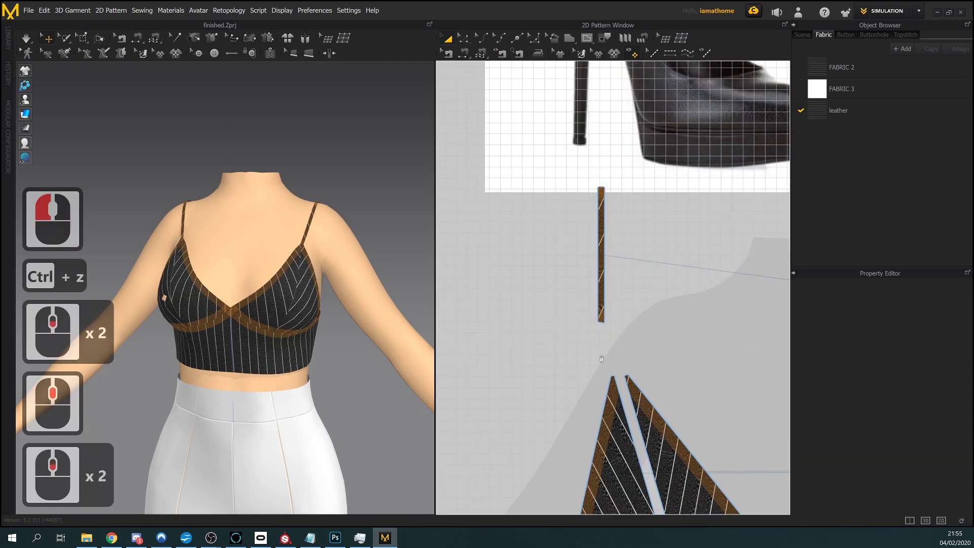
scroll(645, 393, down, 2)
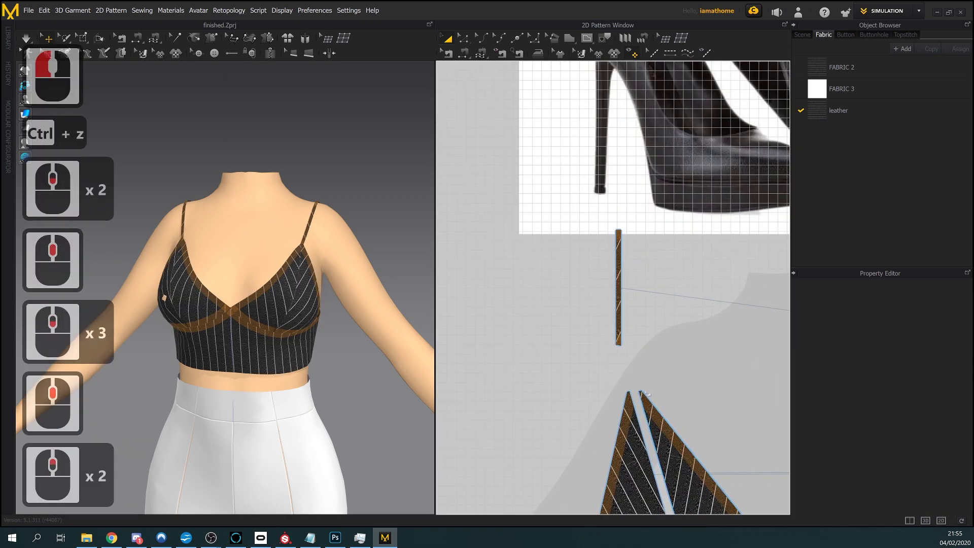
click(463, 38)
scroll(632, 374, up, 4)
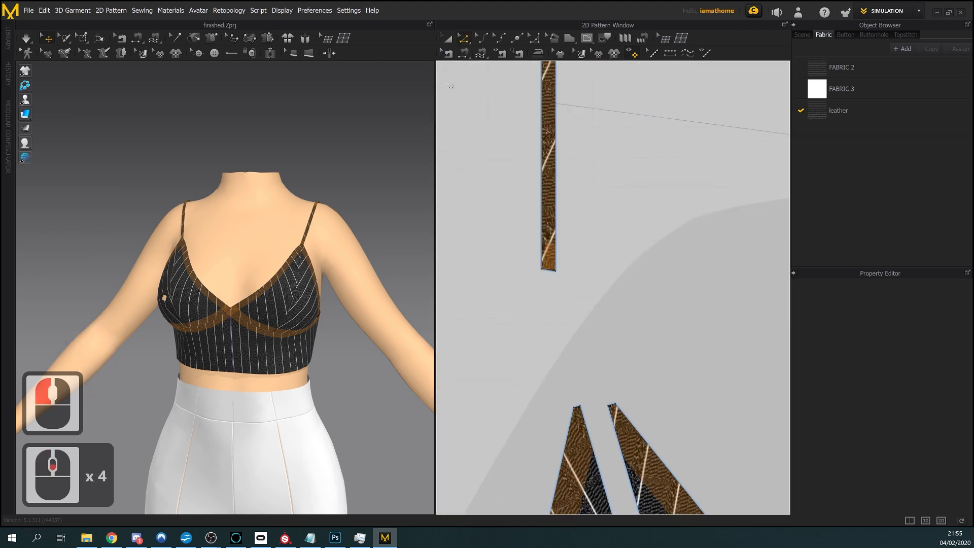
click(448, 54)
click(552, 273)
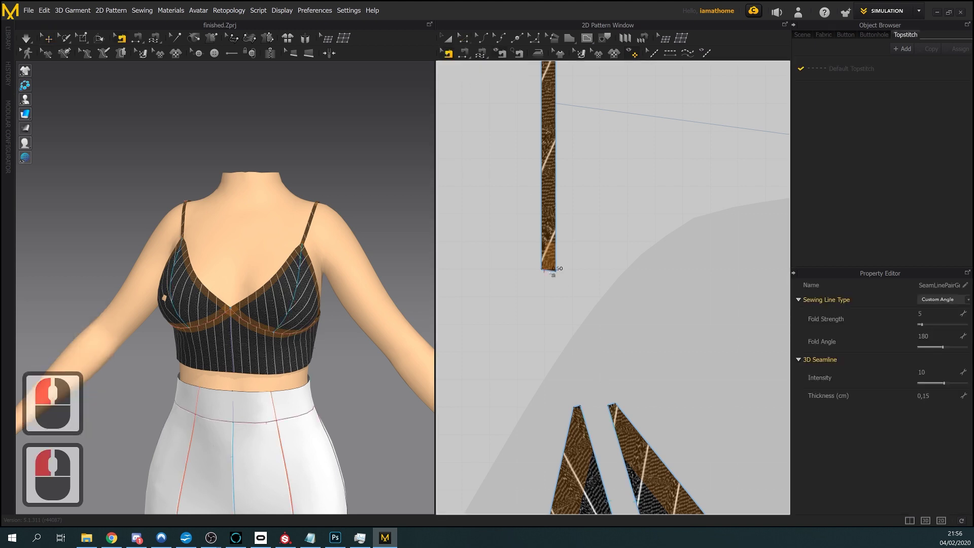
key(Delete)
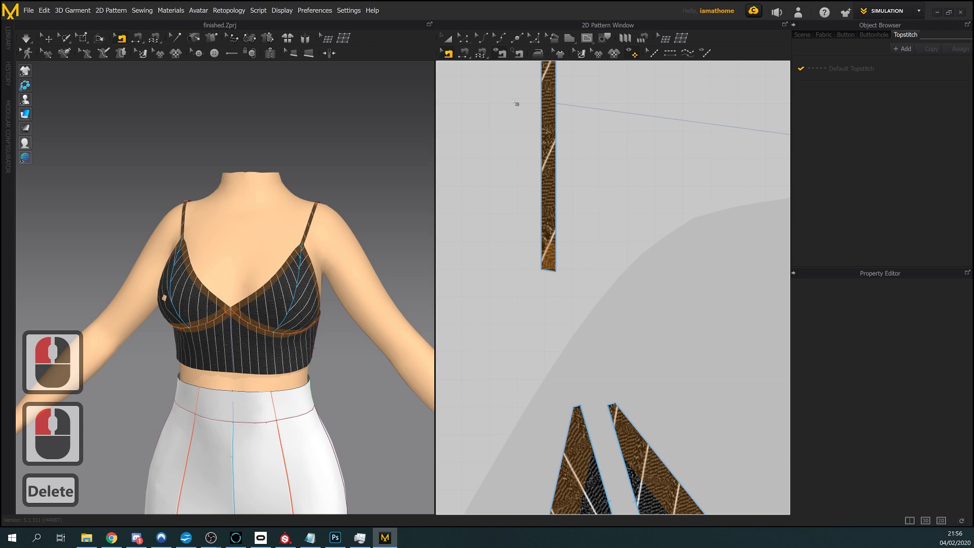
Sew the strap's lower end to the top edges of both adjacent cup panels with M:N Free Sewing
click(481, 53)
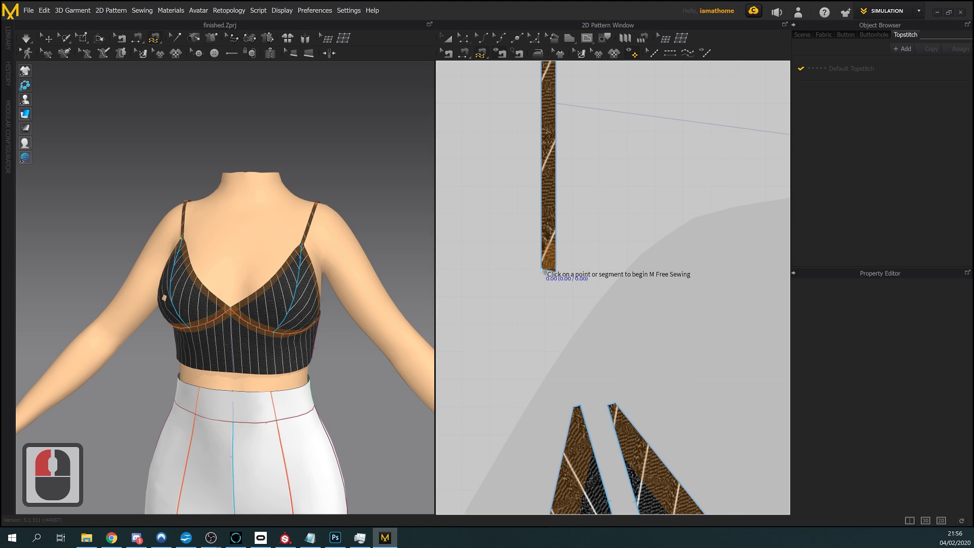
click(544, 273)
click(555, 270)
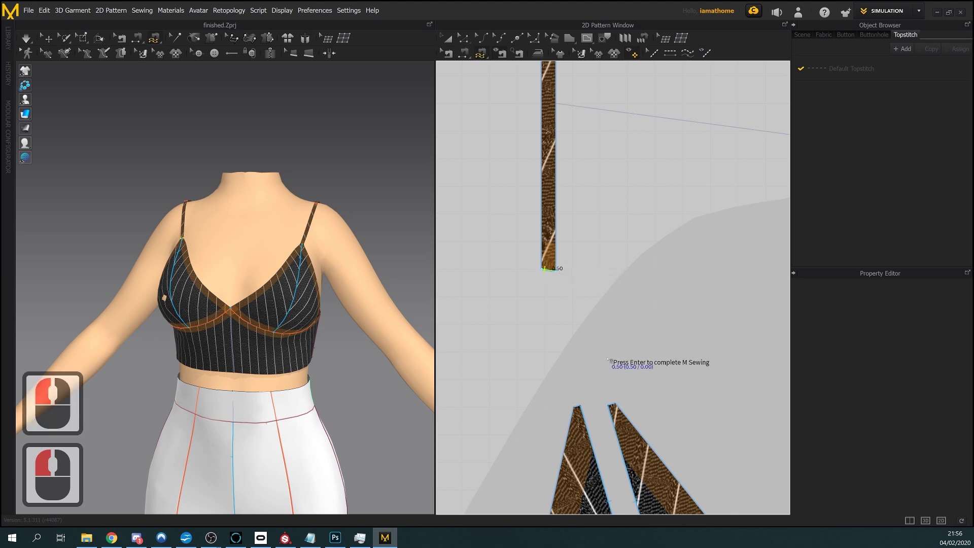
key(Return)
click(577, 406)
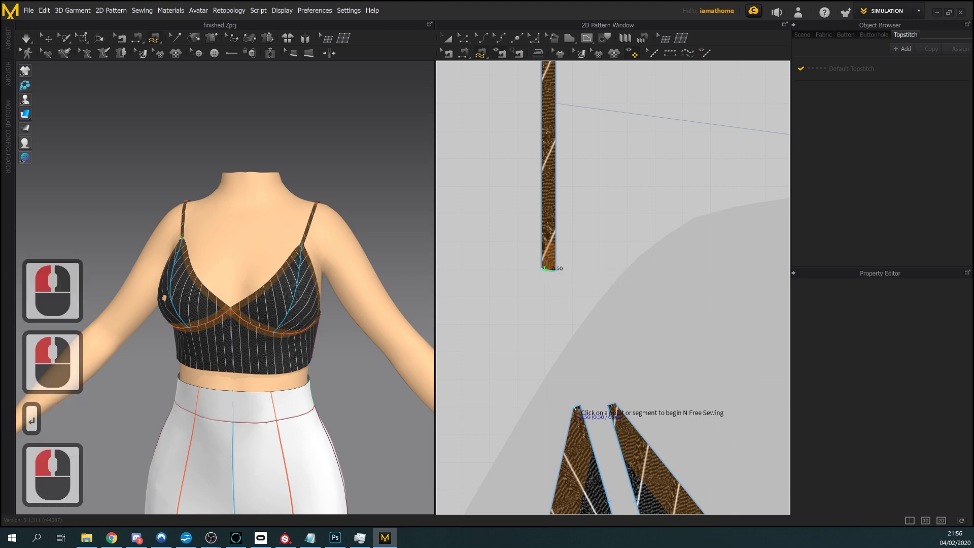
click(582, 407)
click(609, 406)
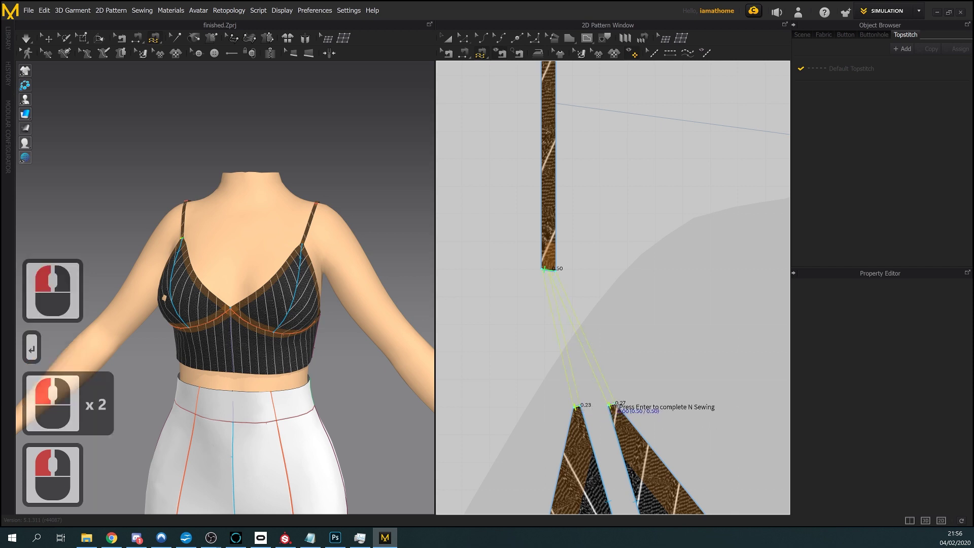
click(618, 403)
key(Return)
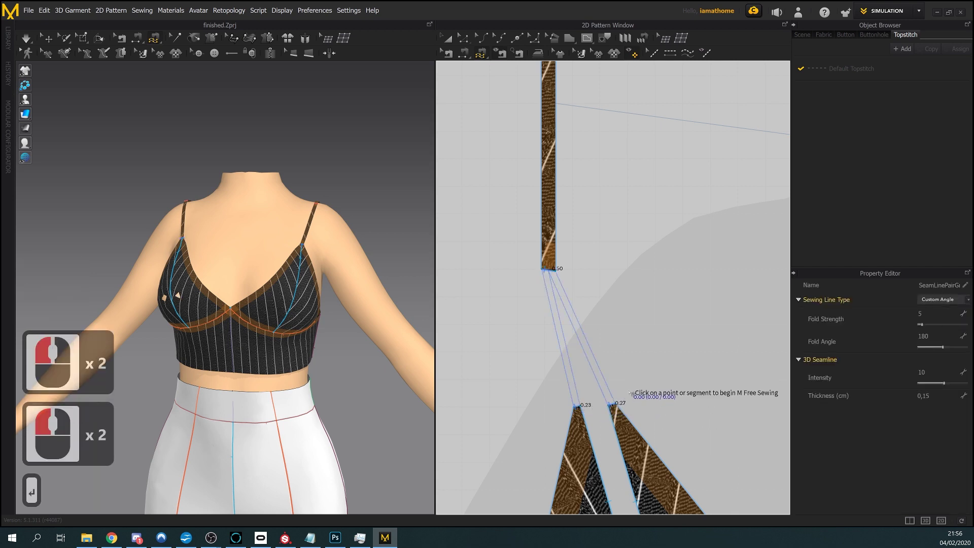
Turn on elastic for the outer side edge and neckline edge of the cup panels, and clear the selection
scroll(645, 381, down, 2)
scroll(645, 382, down, 1)
middle_drag(646, 381, 579, 340)
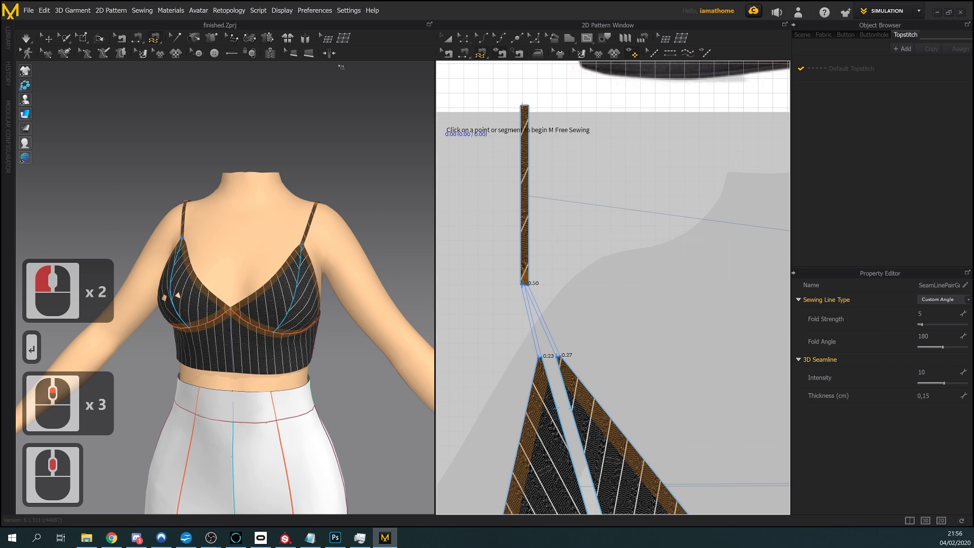
scroll(616, 237, down, 2)
middle_drag(616, 237, 567, 274)
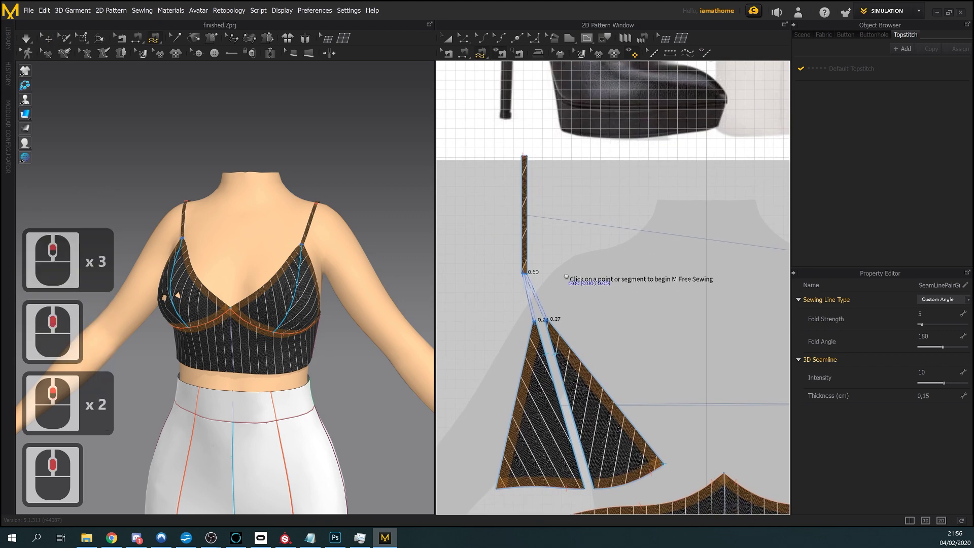
click(463, 38)
scroll(643, 293, down, 2)
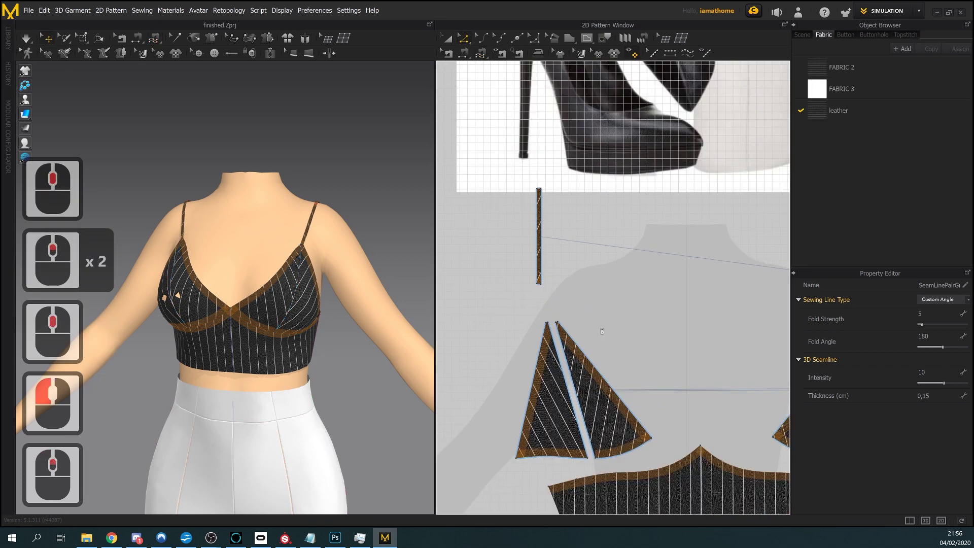
mouse_move(643, 293)
middle_down()
mouse_move(630, 314)
mouse_move(660, 290)
middle_up()
click(634, 352)
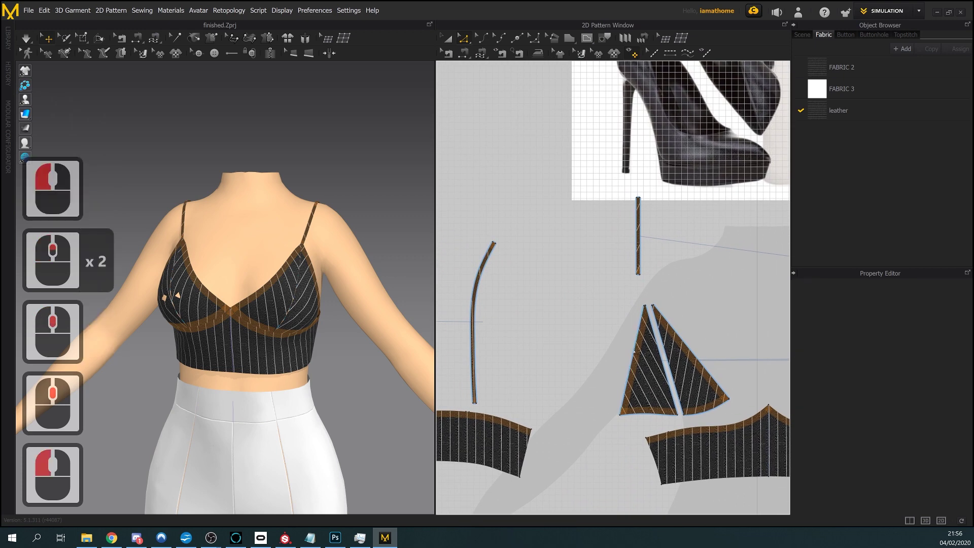
double_click(634, 351)
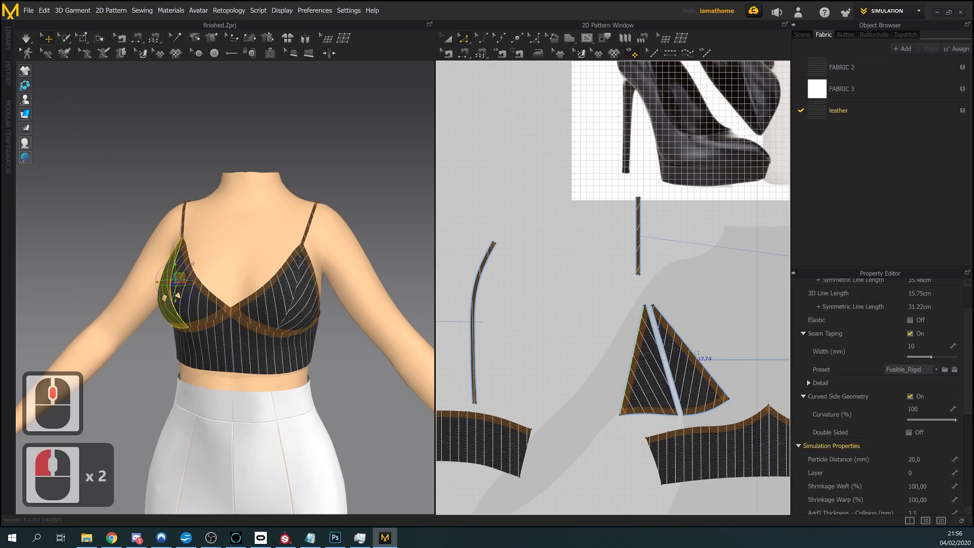
shift+double_click(690, 353)
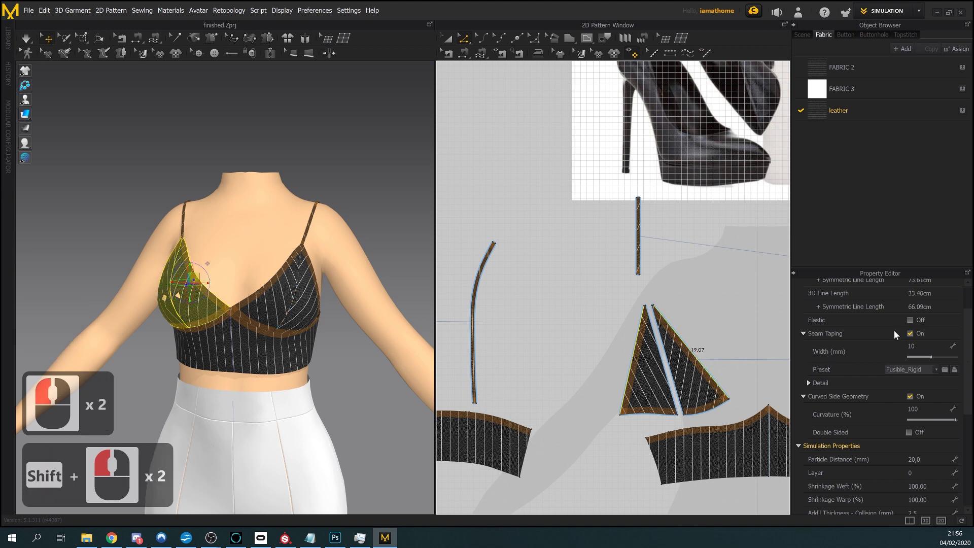
click(910, 321)
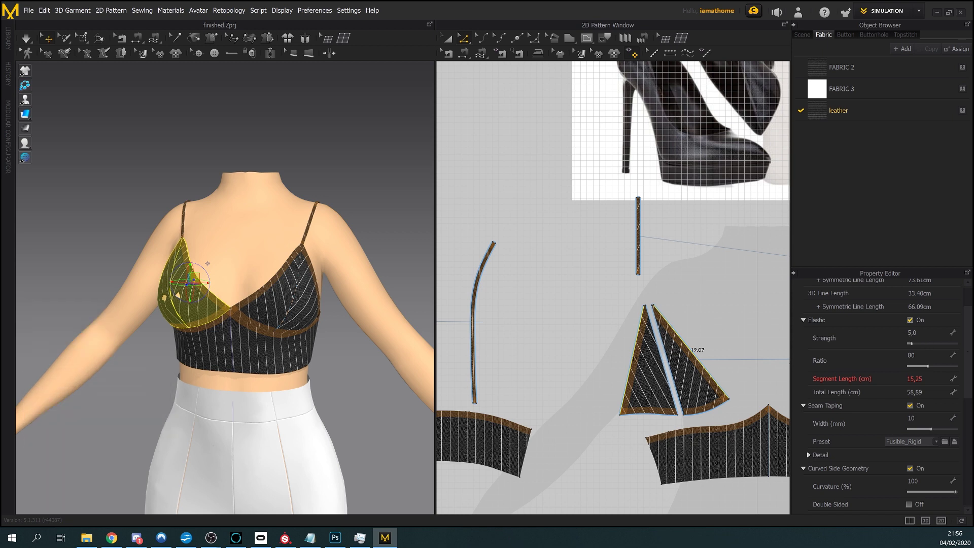
scroll(762, 370, down, 3)
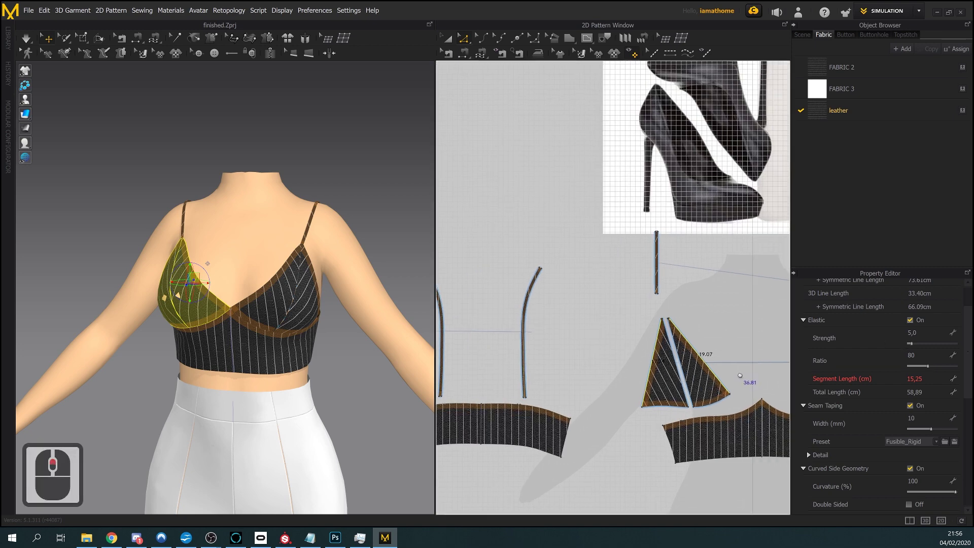
middle_drag(762, 371, 706, 373)
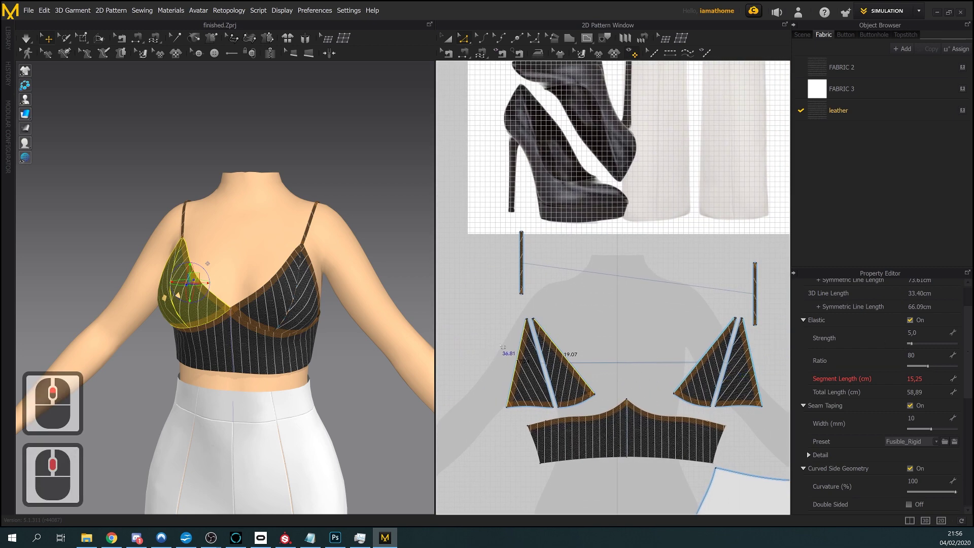
click(688, 343)
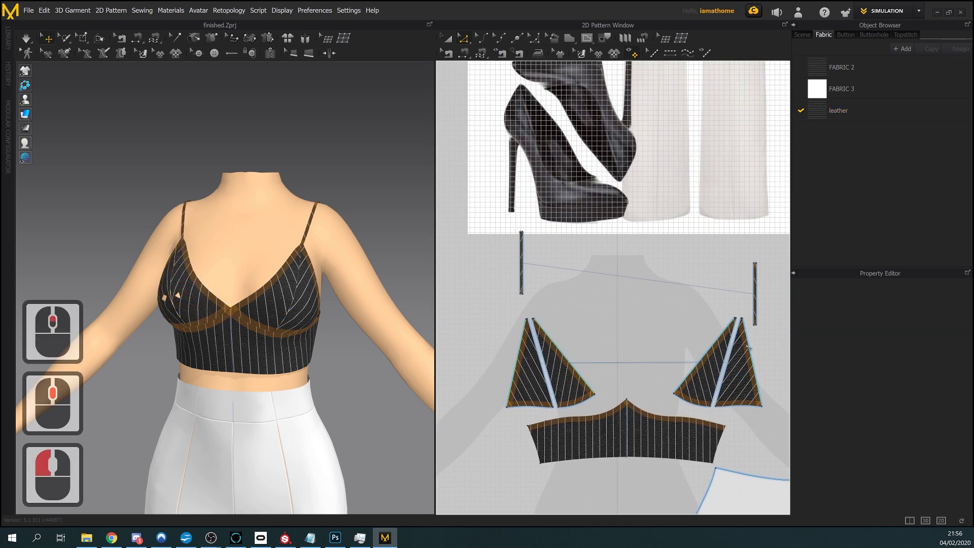
Try turning on elastic for both front strap patterns as a whole
middle_drag(748, 348, 782, 374)
click(447, 38)
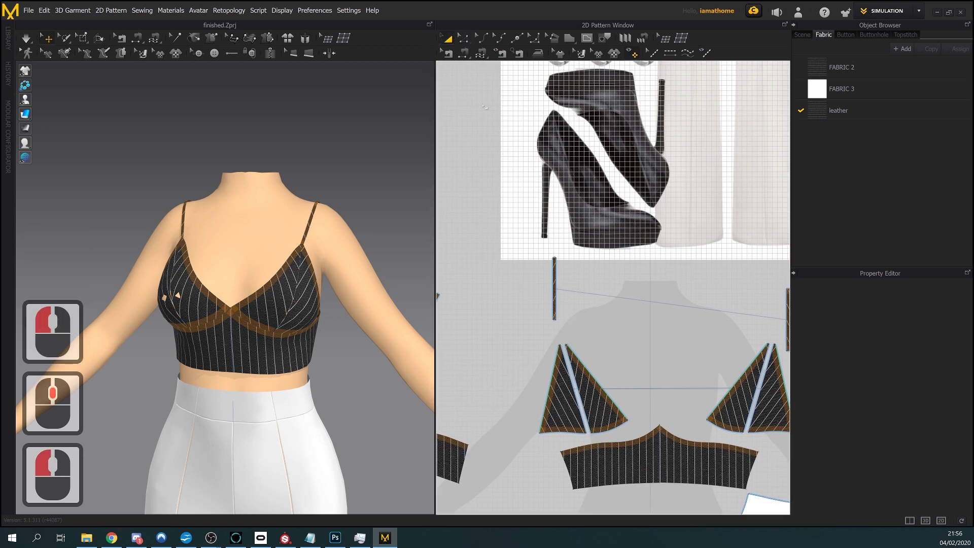
click(555, 288)
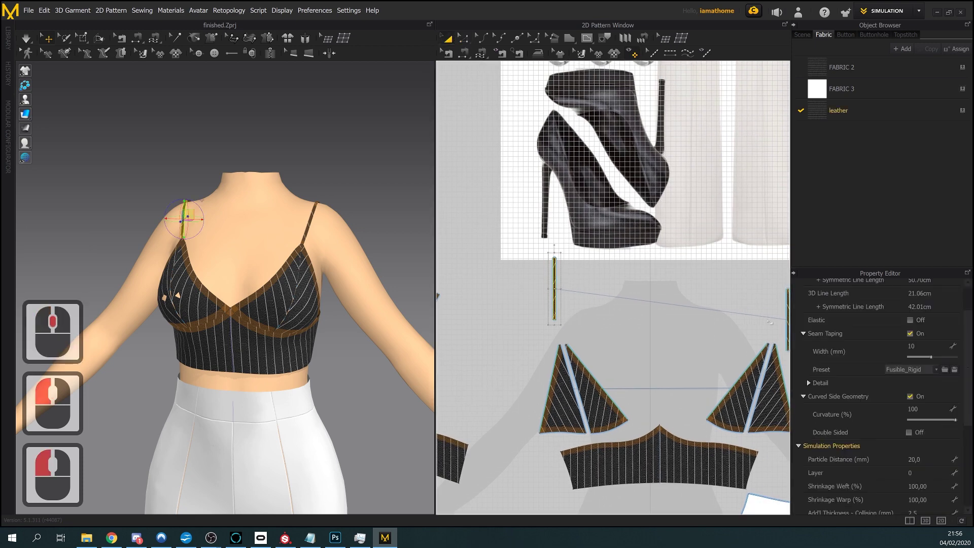
middle_drag(770, 322, 731, 322)
shift+click(748, 324)
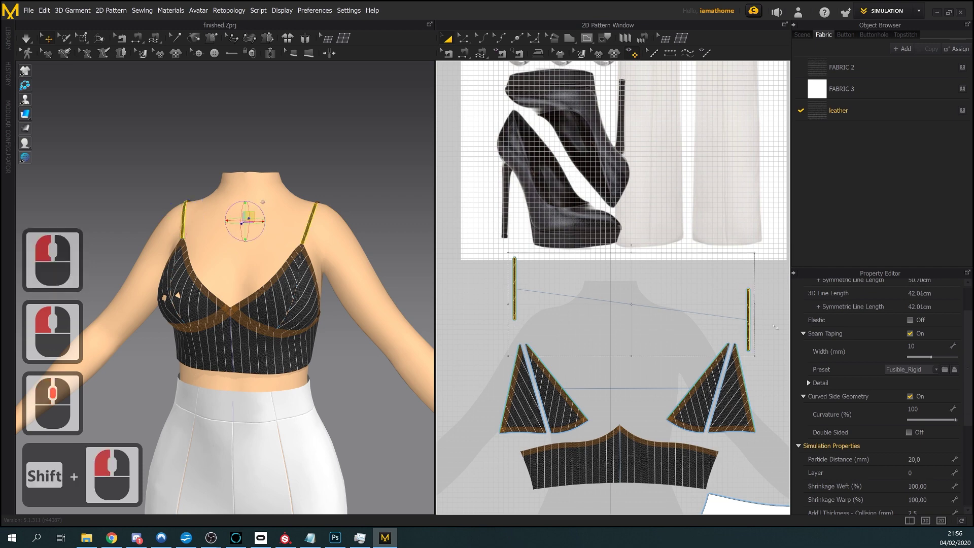
click(909, 319)
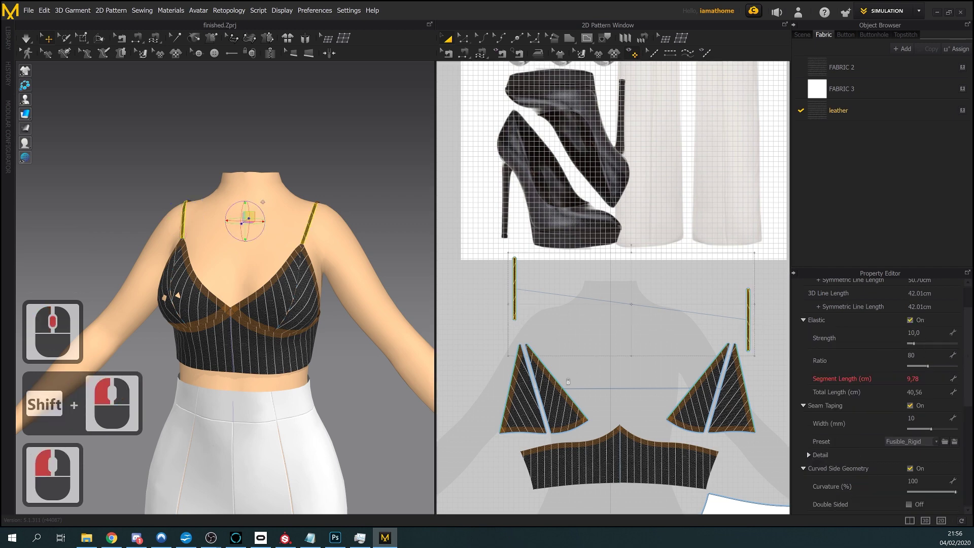
Undo the elastic applied to the whole front strap patterns
scroll(567, 381, down, 2)
middle_drag(499, 360, 601, 370)
scroll(601, 371, up, 2)
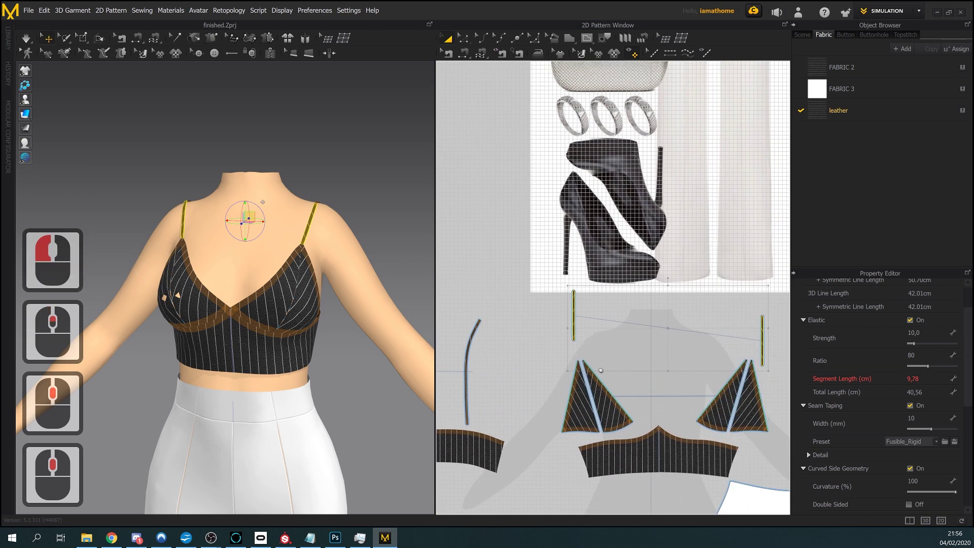
key(ctrl+backslash)
scroll(572, 325, up, 2)
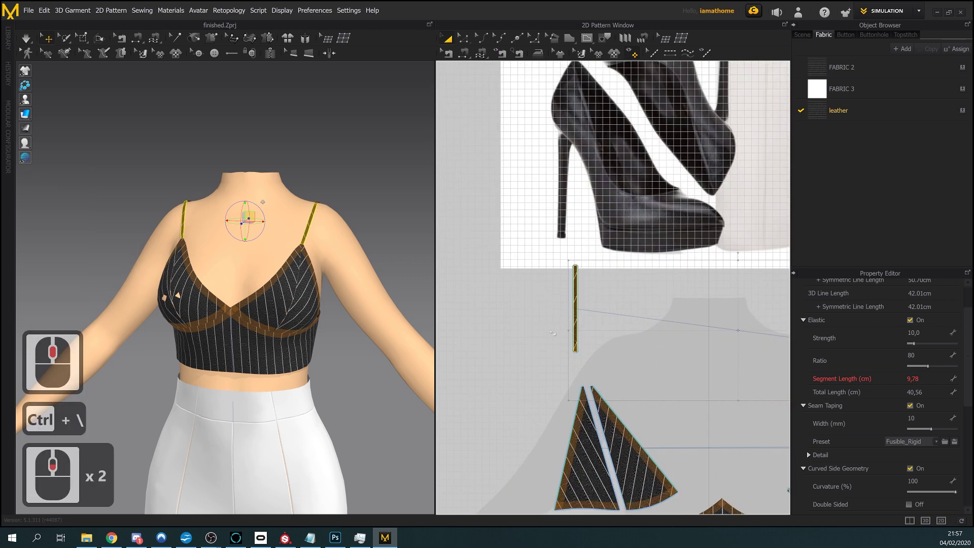
key(ctrl+backslash)
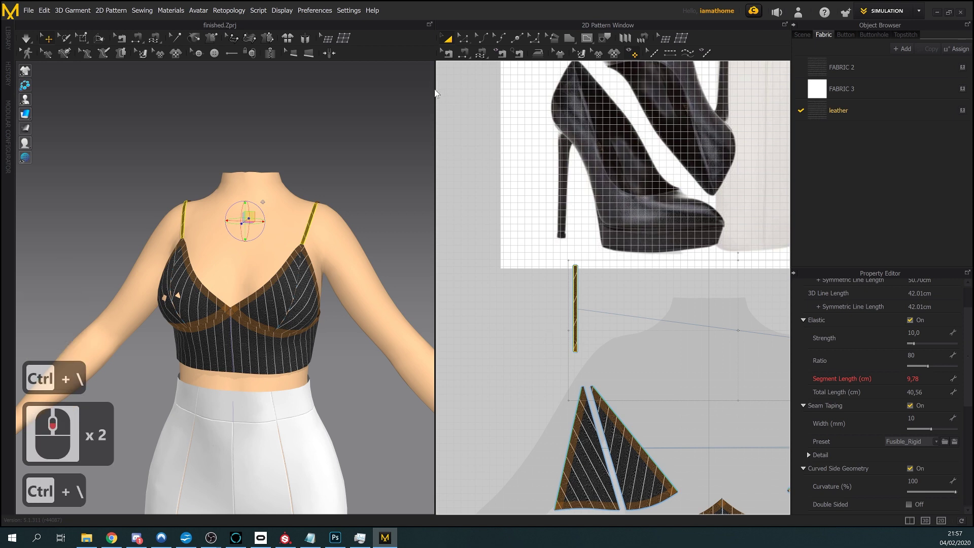
key(ctrl)
key(ctrl+backslash)
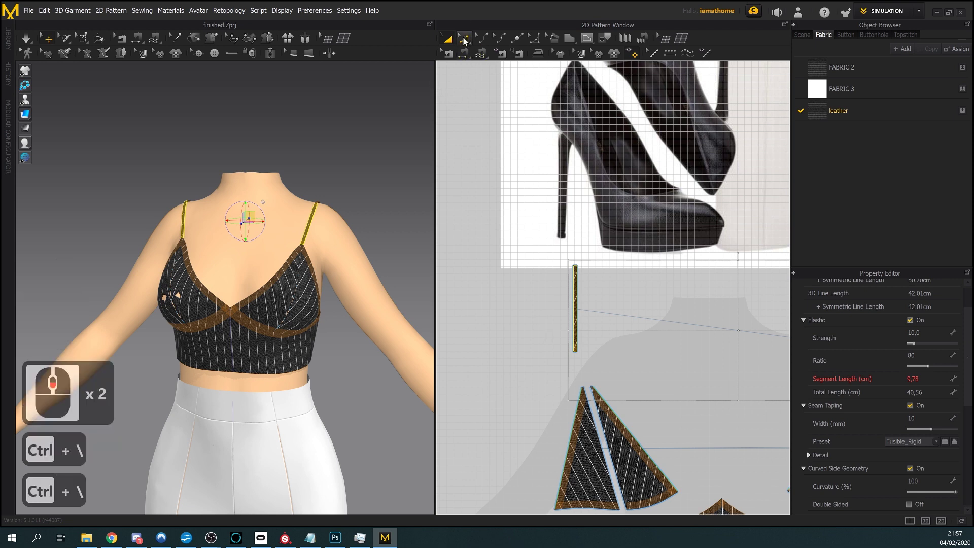
key(ctrl+z)
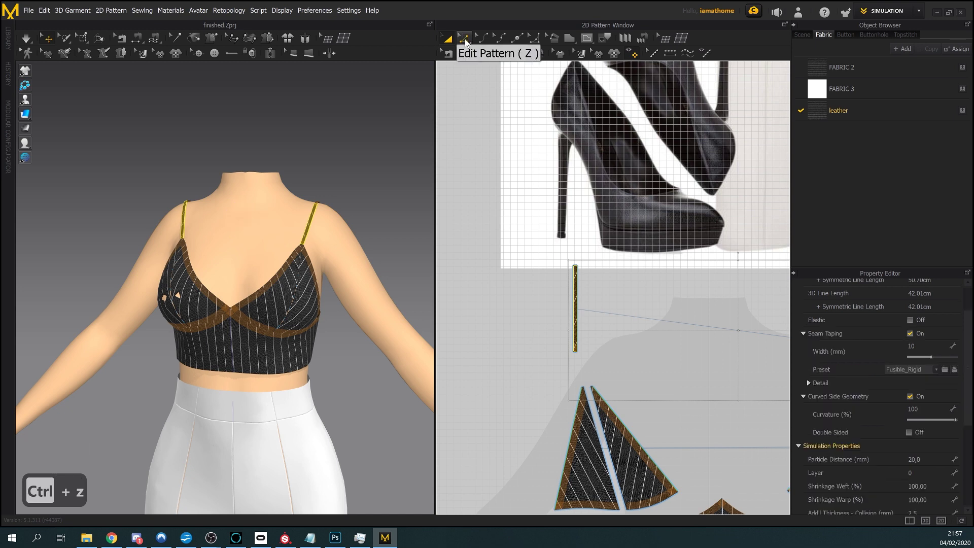
Turn on elastic for only the two long side edges of the front strap
click(465, 42)
click(513, 269)
click(582, 310)
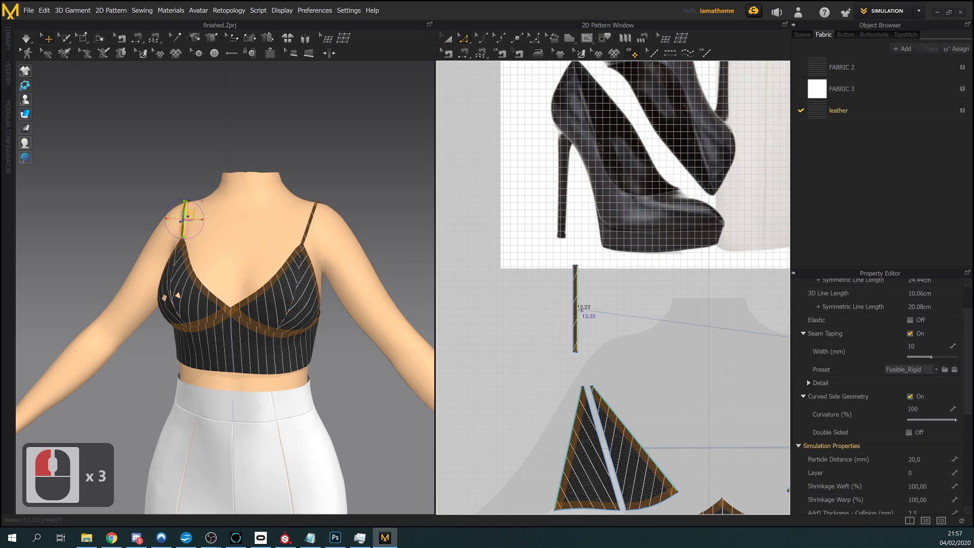
shift+click(577, 310)
middle_drag(594, 316, 683, 377)
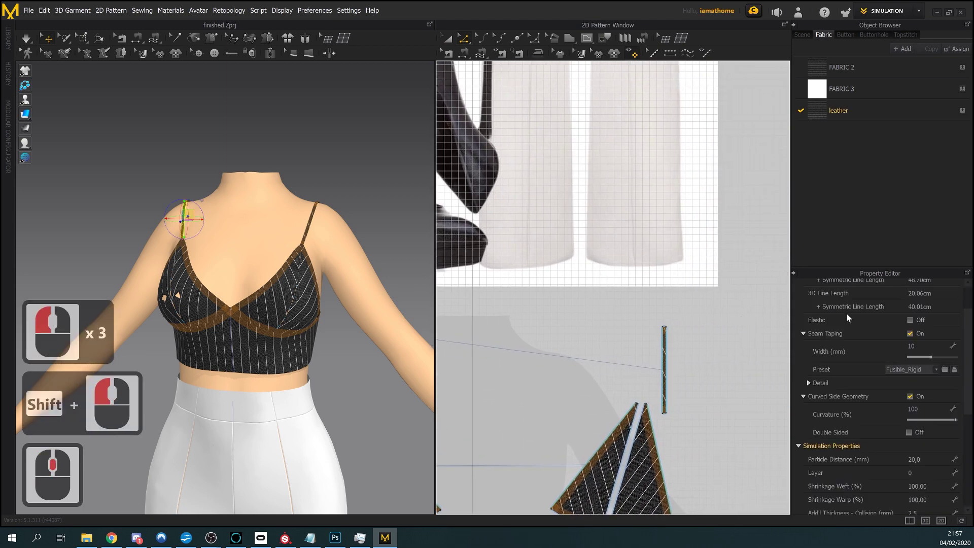
click(911, 321)
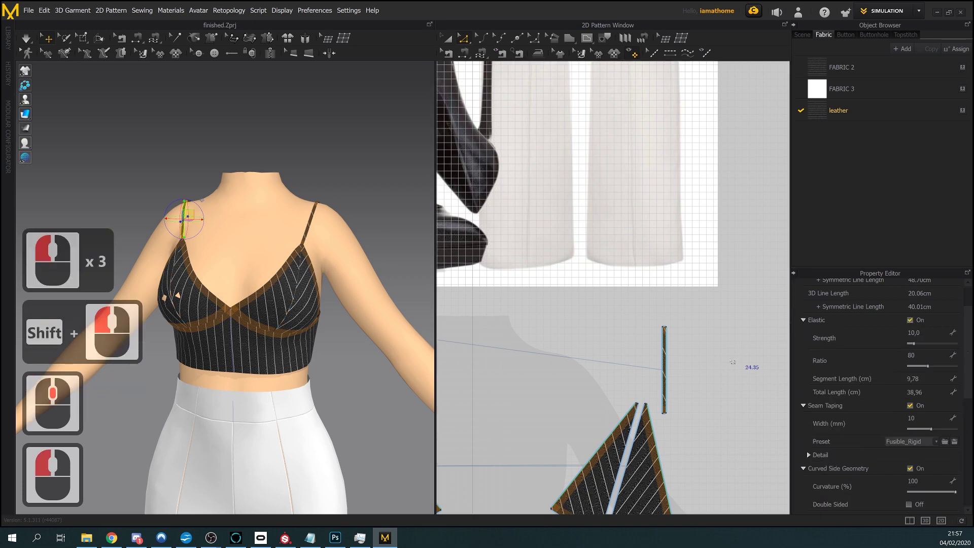
Turn on elastic for the two long curved edges of the back strap above the back band
scroll(663, 370, up, 3)
middle_drag(662, 370, 850, 278)
scroll(549, 285, up, 1)
scroll(549, 286, down, 2)
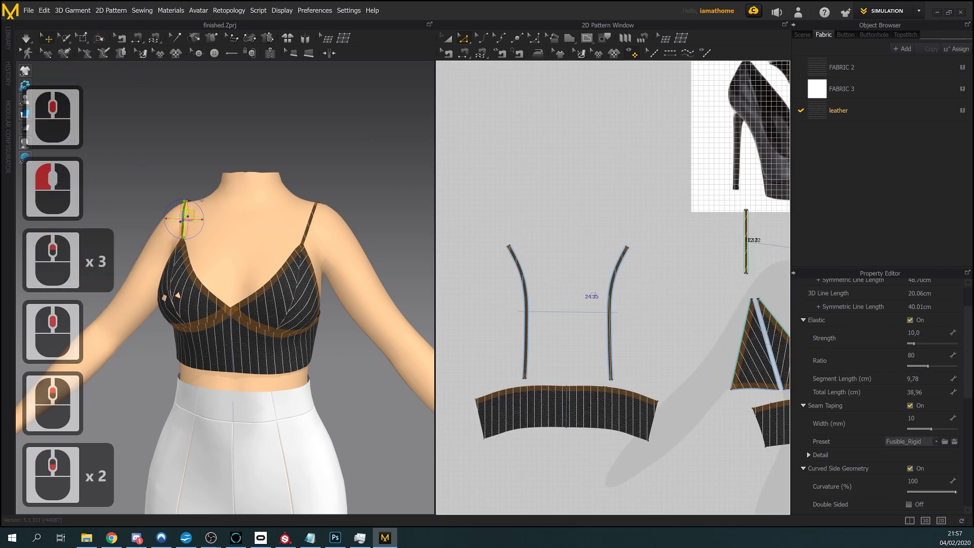
click(613, 279)
shift+click(614, 278)
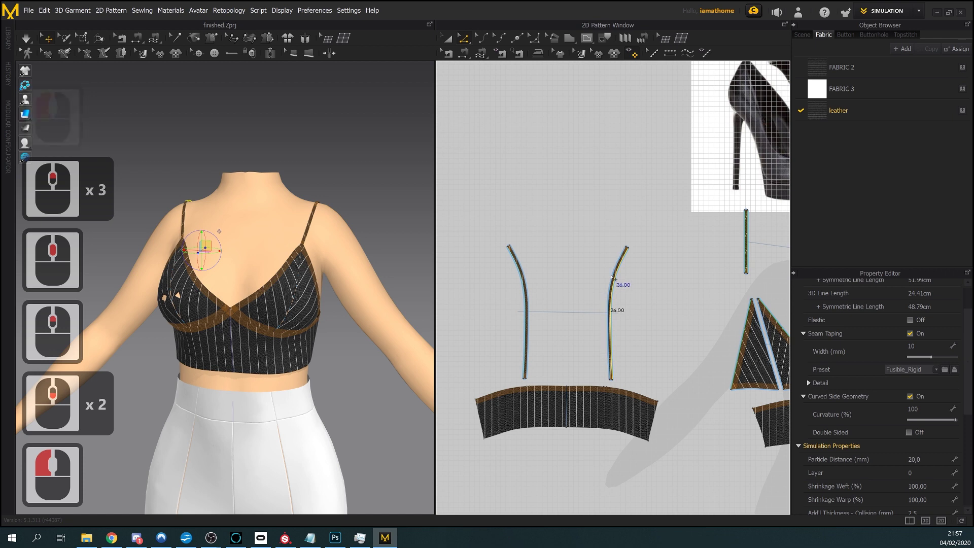
click(910, 319)
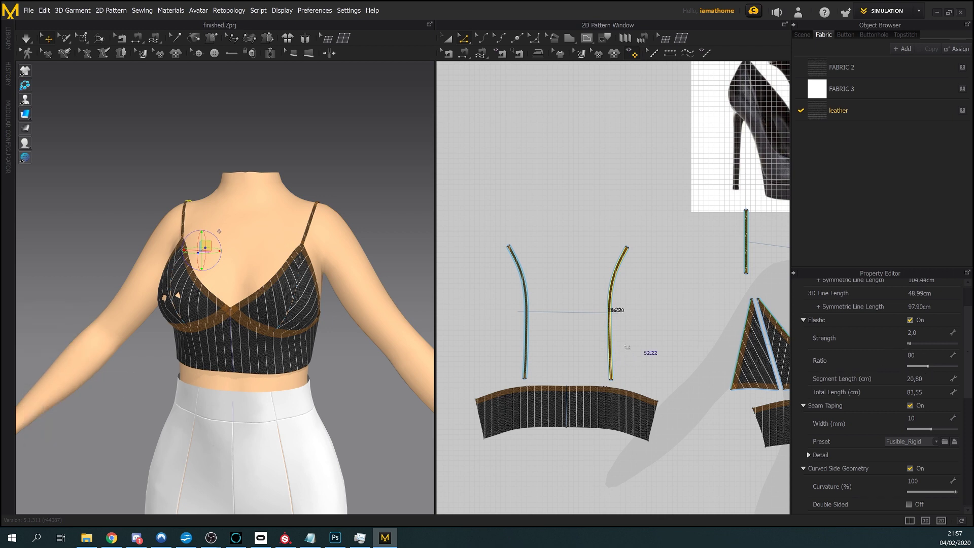
Brush-select the upper section of the strap on the avatar's right shoulder and pin it
scroll(293, 350, up, 3)
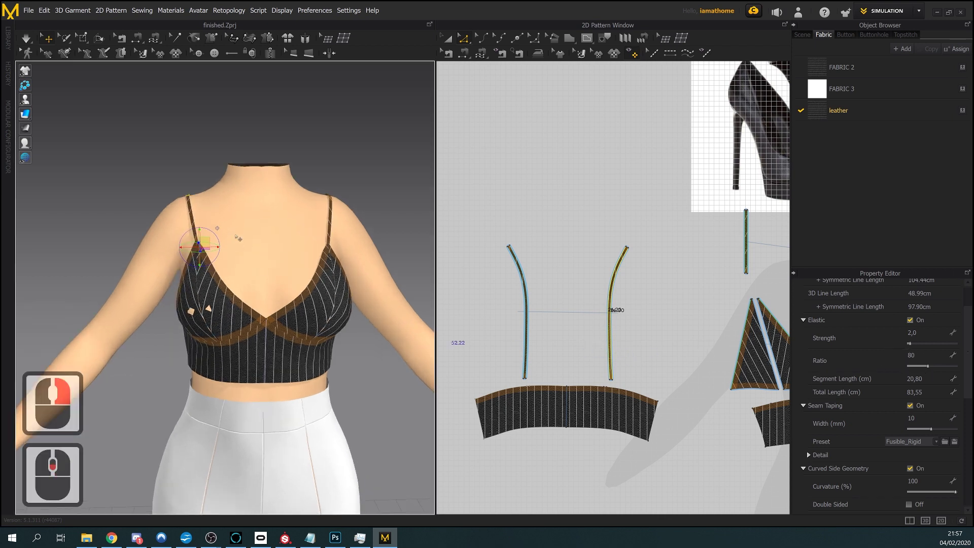
mouse_move(217, 229)
right_down()
mouse_move(206, 226)
mouse_move(227, 212)
right_up()
scroll(227, 212, up, 1)
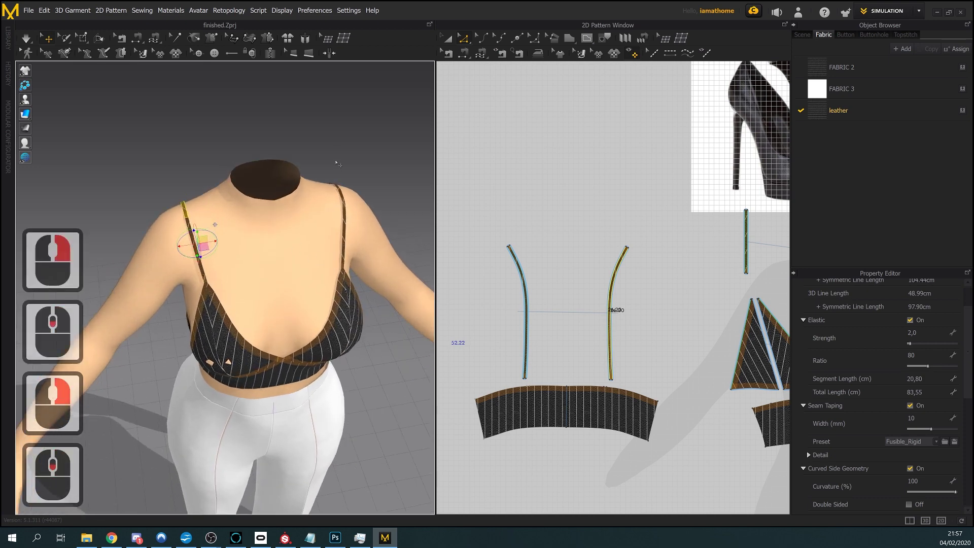
click(237, 219)
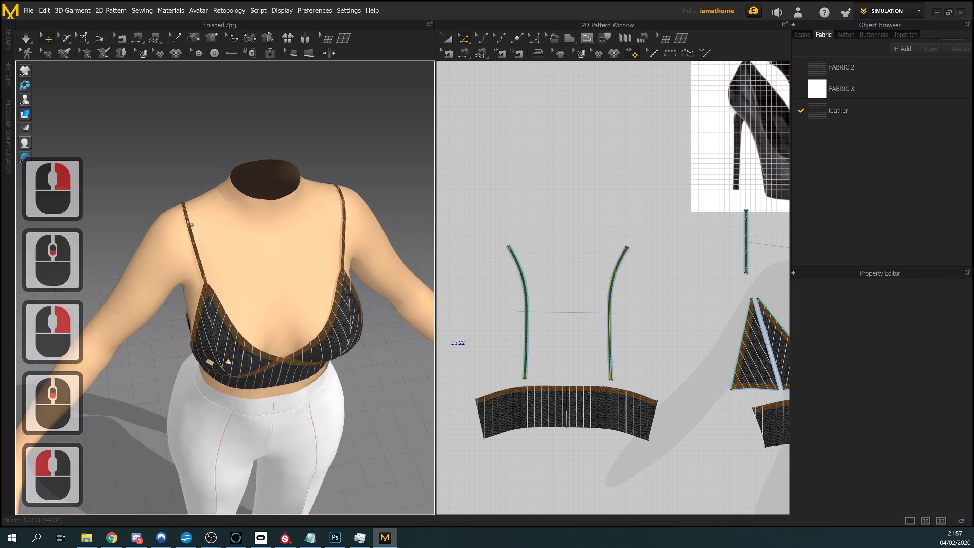
right_drag(190, 225, 196, 218)
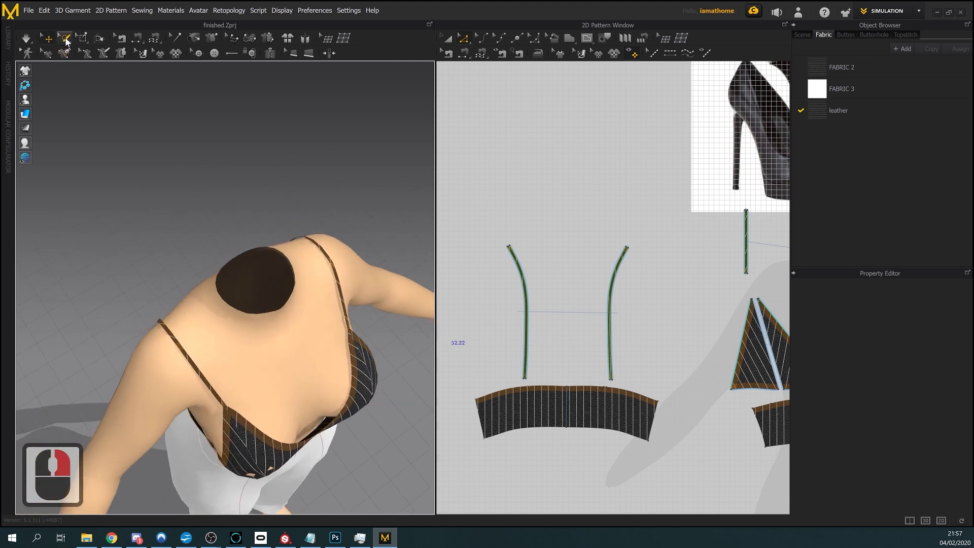
click(65, 39)
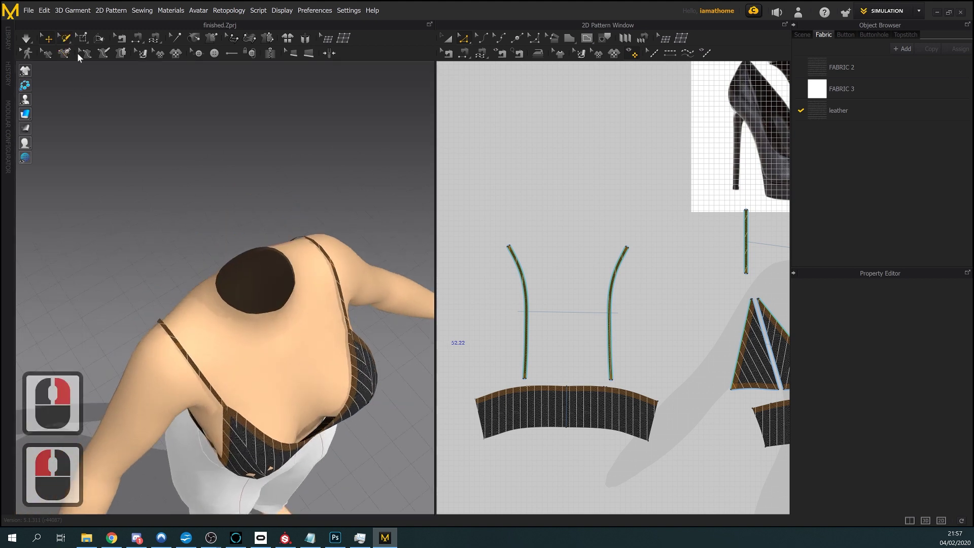
click(173, 336)
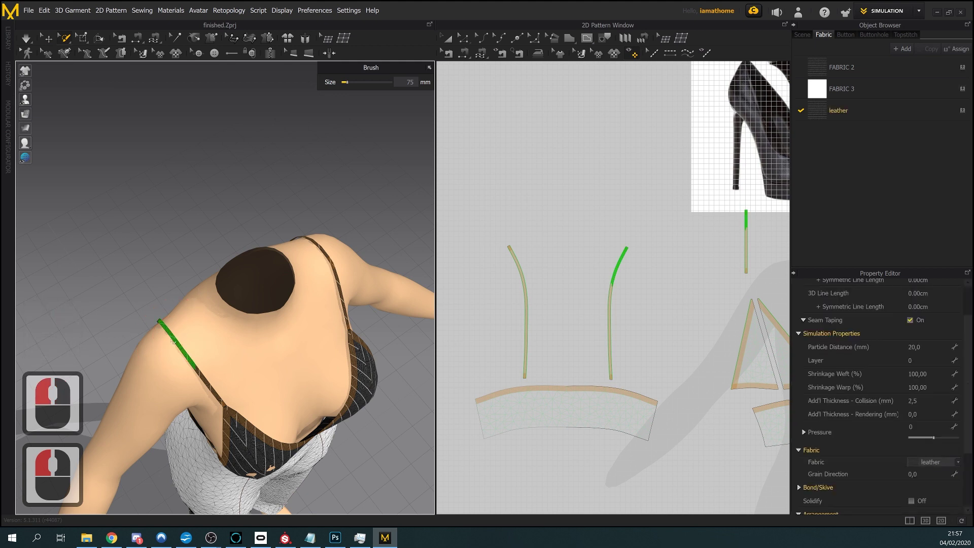
right_click(172, 337)
click(199, 357)
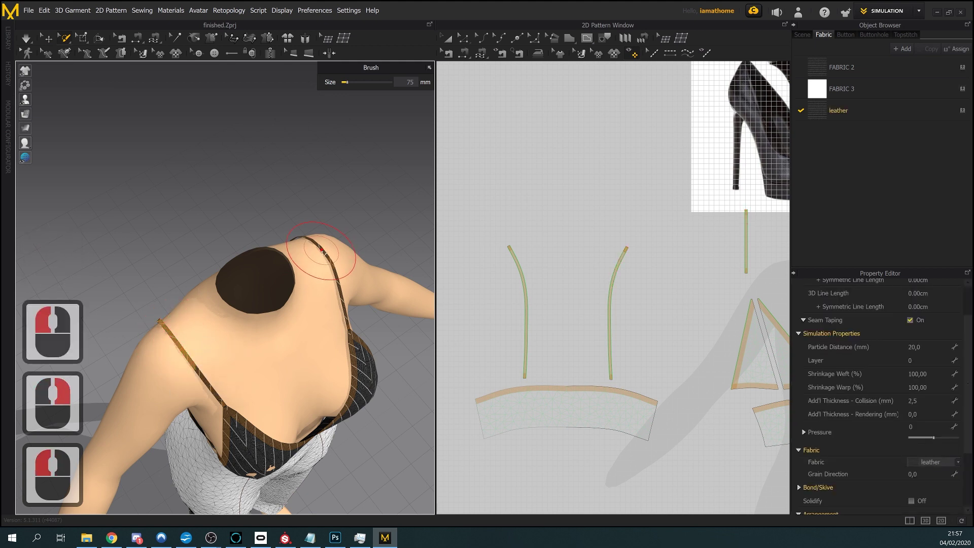
Try to pin the upper section of the strap on the avatar's left shoulder
click(320, 249)
right_drag(320, 249, 311, 281)
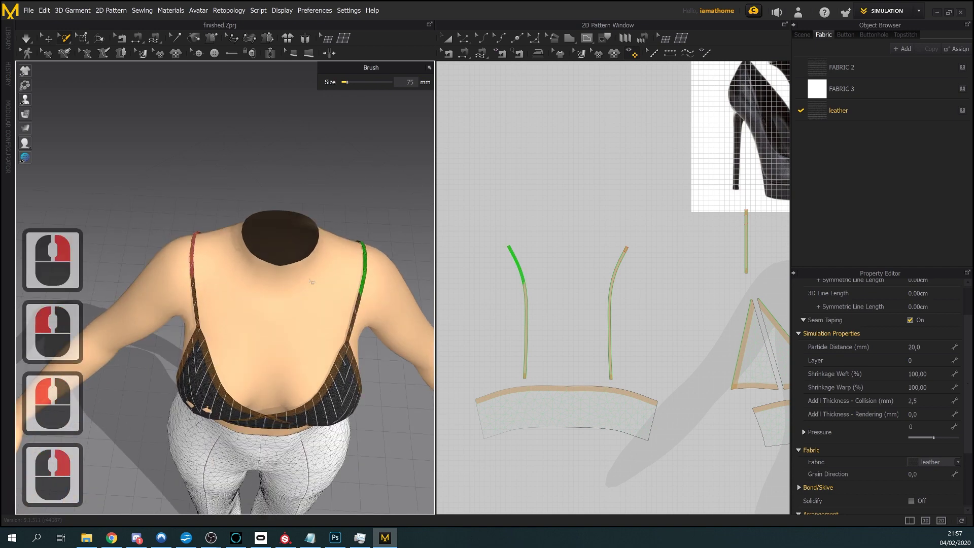
right_click(363, 261)
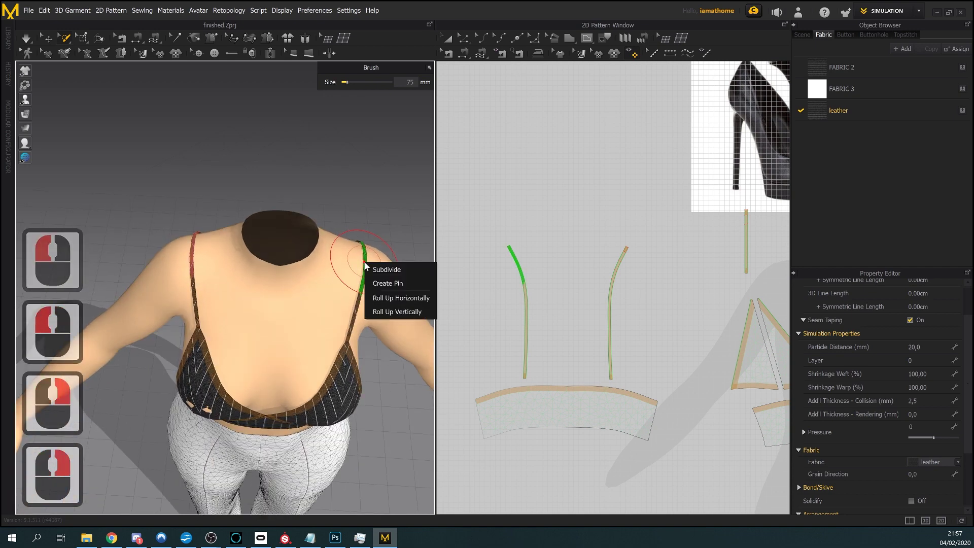
click(403, 281)
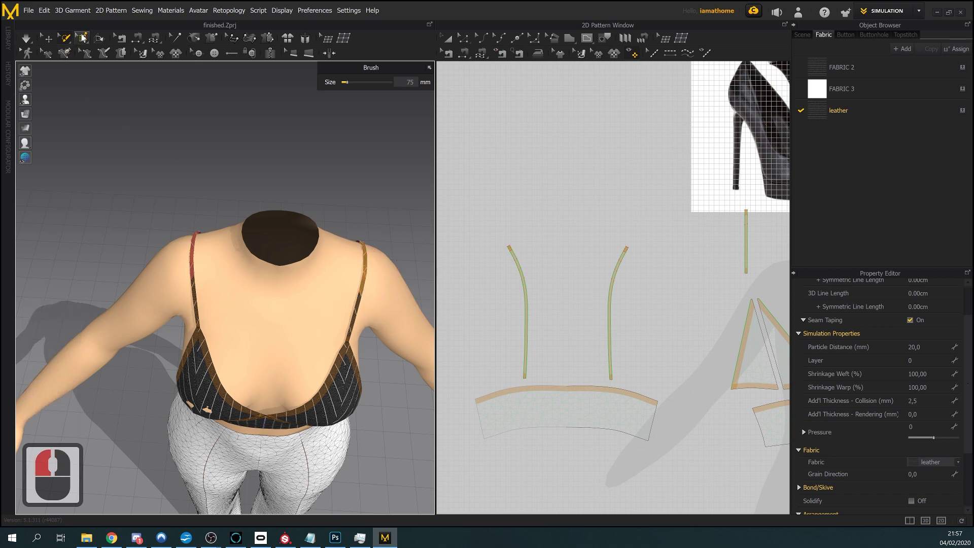
key(ctrl+z)
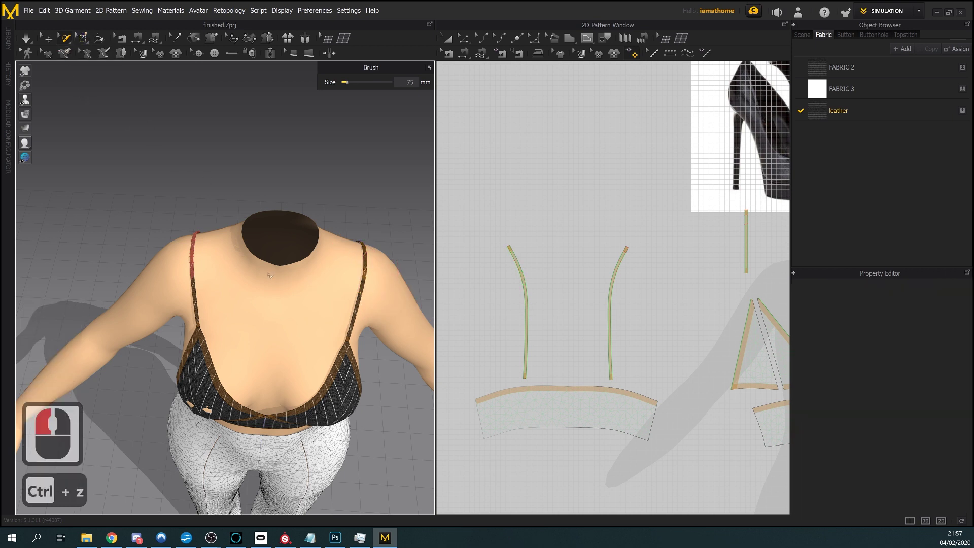
Simulate and pull the pinned right-shoulder strap inward, and pin the upper section of the left-shoulder strap
click(27, 40)
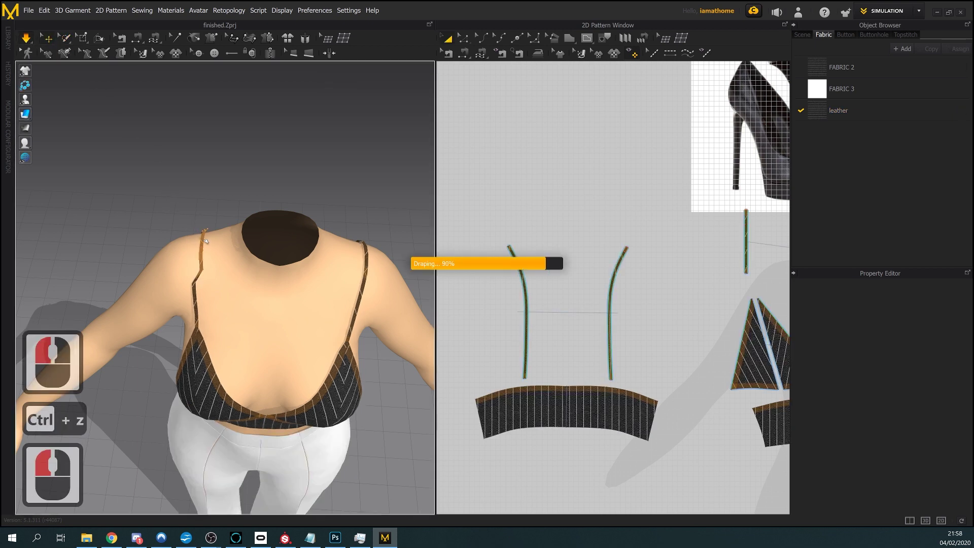
click(362, 269)
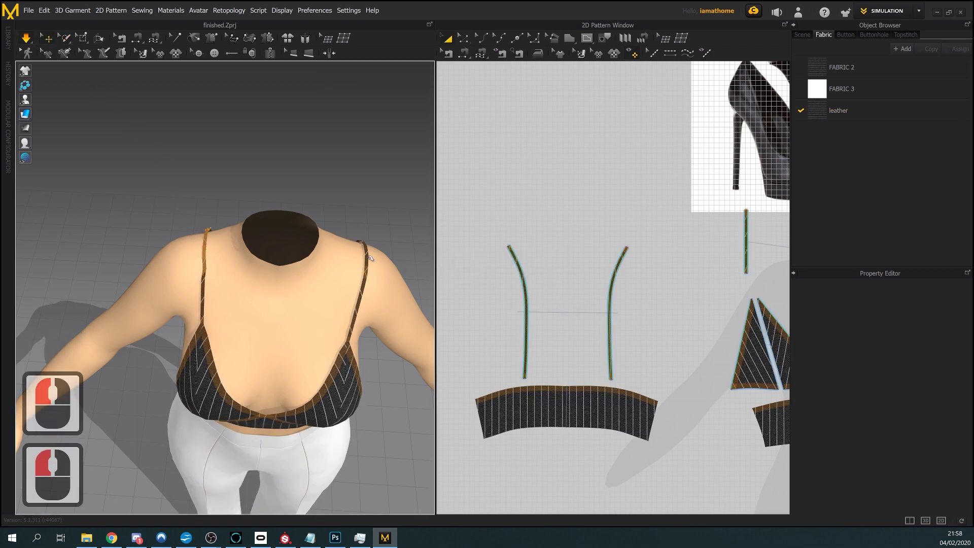
key(w)
click(363, 254)
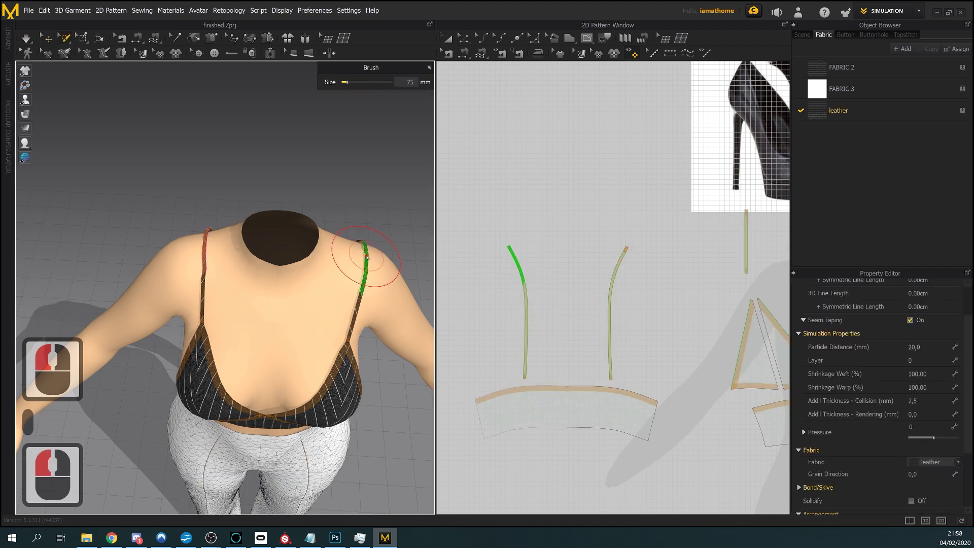
right_click(365, 256)
click(387, 276)
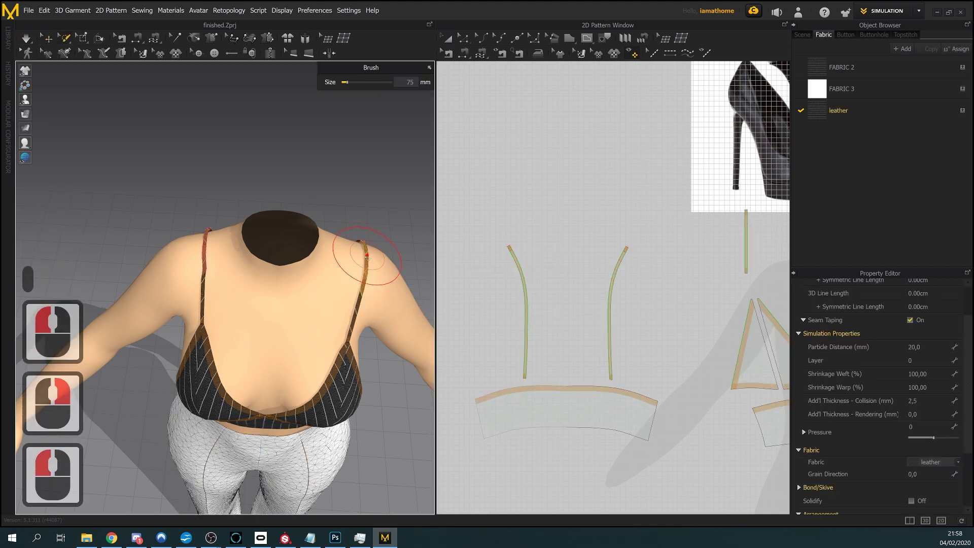
Run the simulation and pull the pinned left-shoulder strap inward toward the neck
click(24, 41)
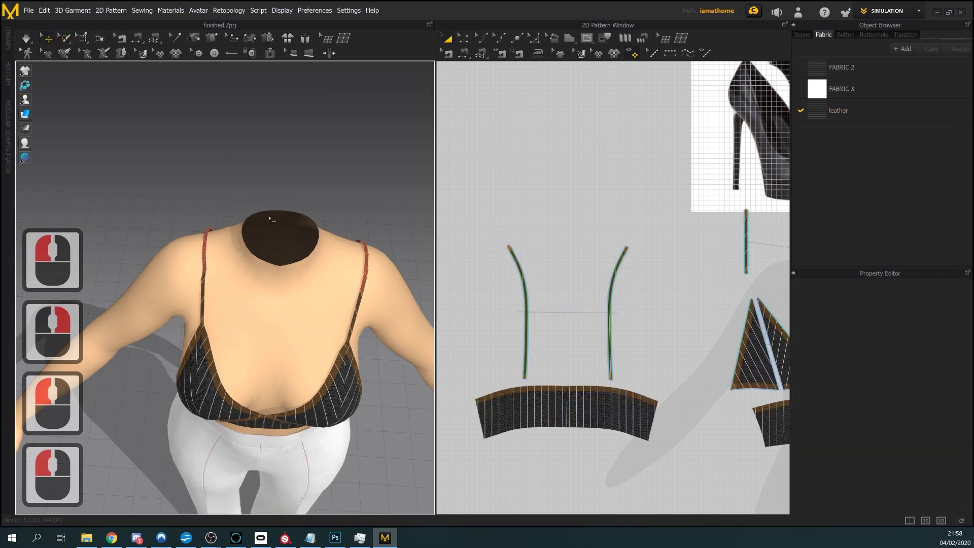
click(329, 243)
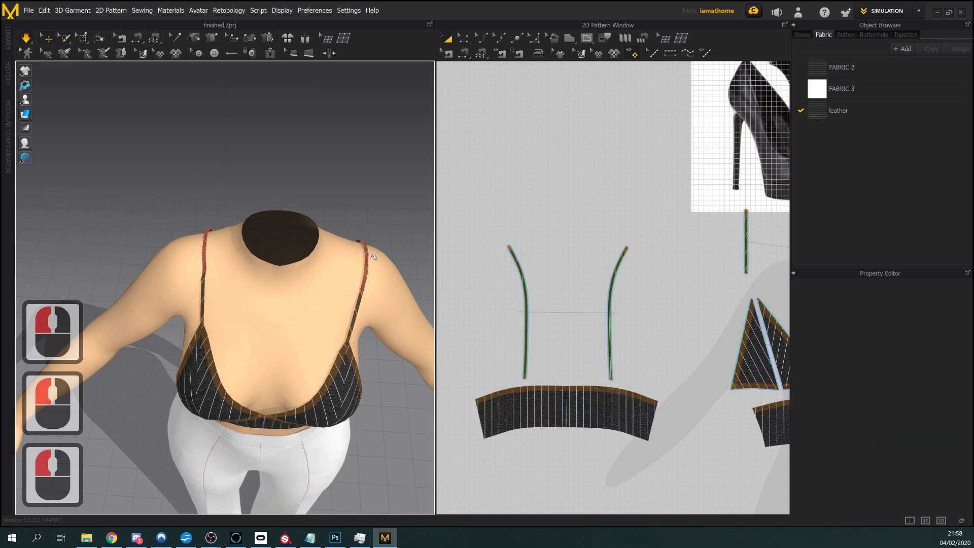
click(357, 255)
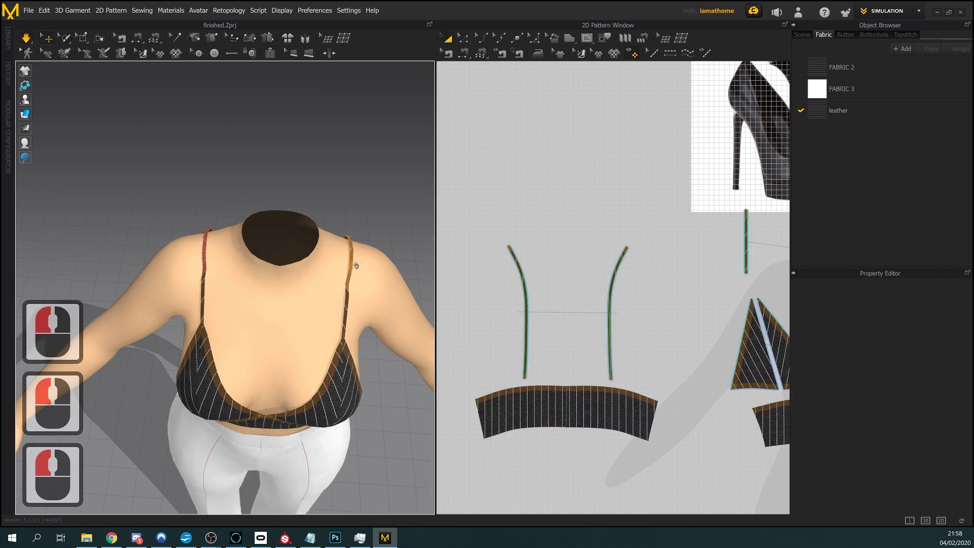
right_drag(357, 255, 356, 254)
scroll(357, 255, down, 2)
middle_drag(357, 255, 335, 259)
right_drag(335, 259, 330, 259)
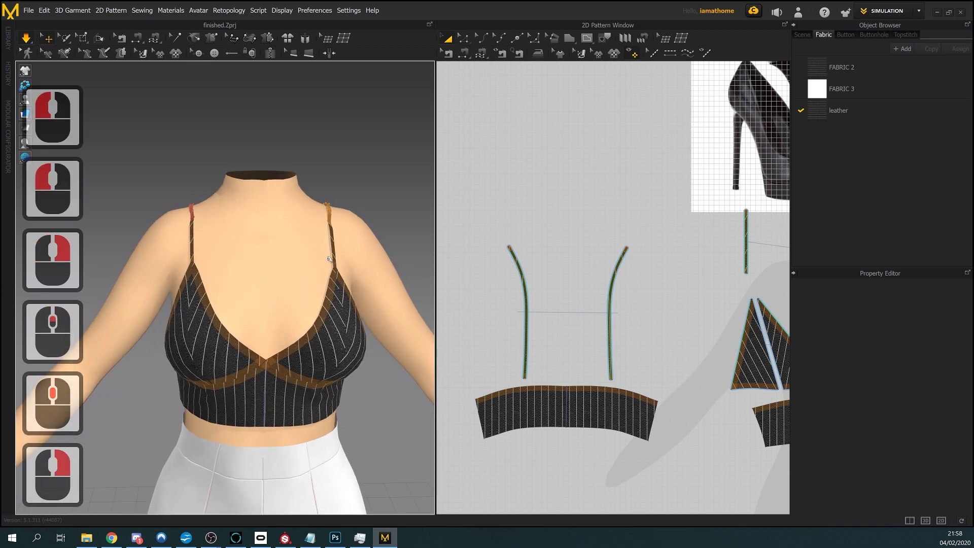
Let the top settle with both straps pinned in their inward positions, and stop the simulation
click(45, 36)
scroll(271, 208, down, 4)
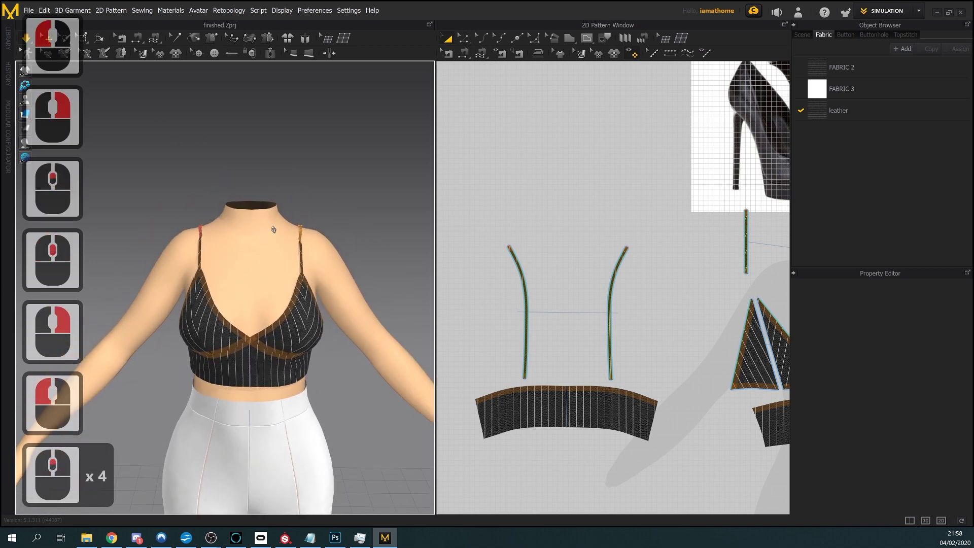
right_drag(263, 213, 275, 230)
click(26, 39)
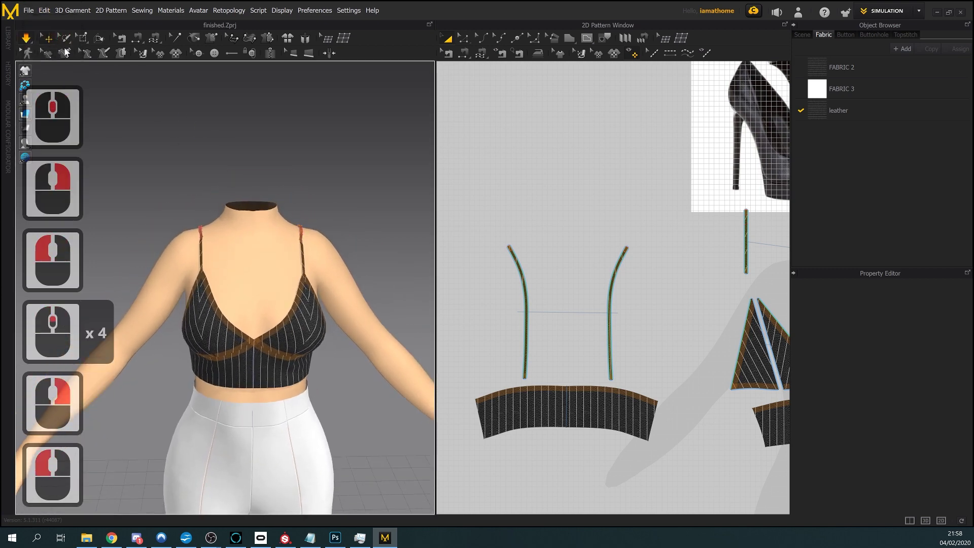
click(25, 39)
scroll(243, 305, down, 4)
right_drag(305, 305, 321, 310)
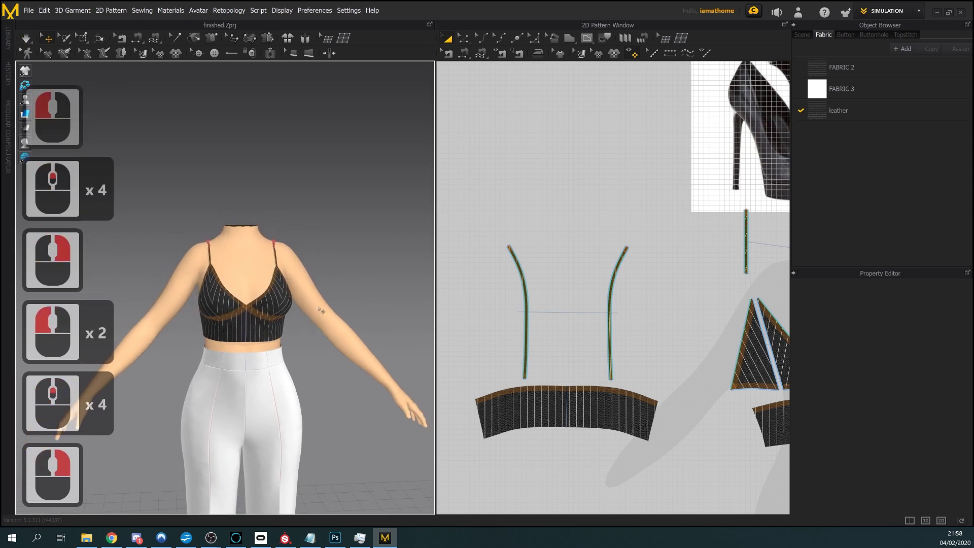
scroll(628, 323, down, 2)
middle_drag(628, 323, 598, 294)
scroll(575, 270, down, 1)
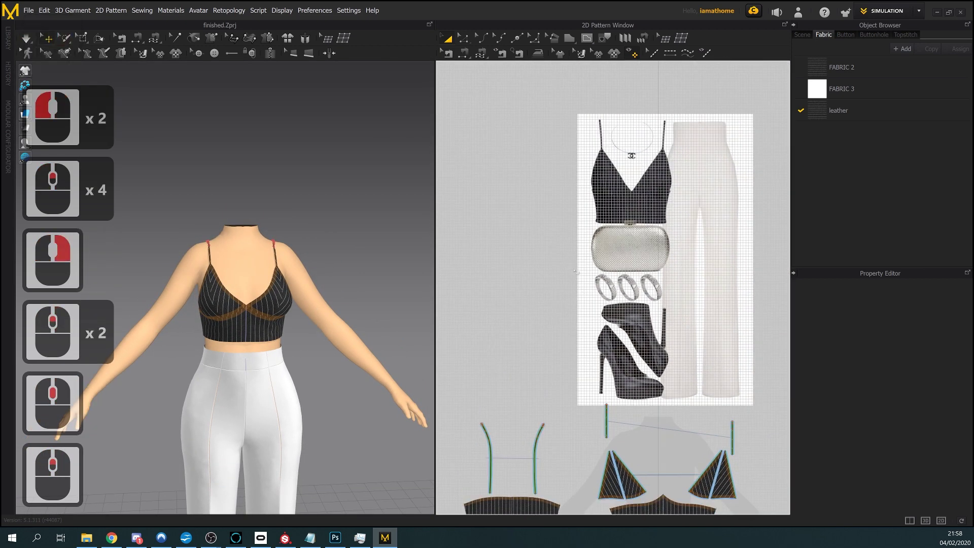
right_click(523, 278)
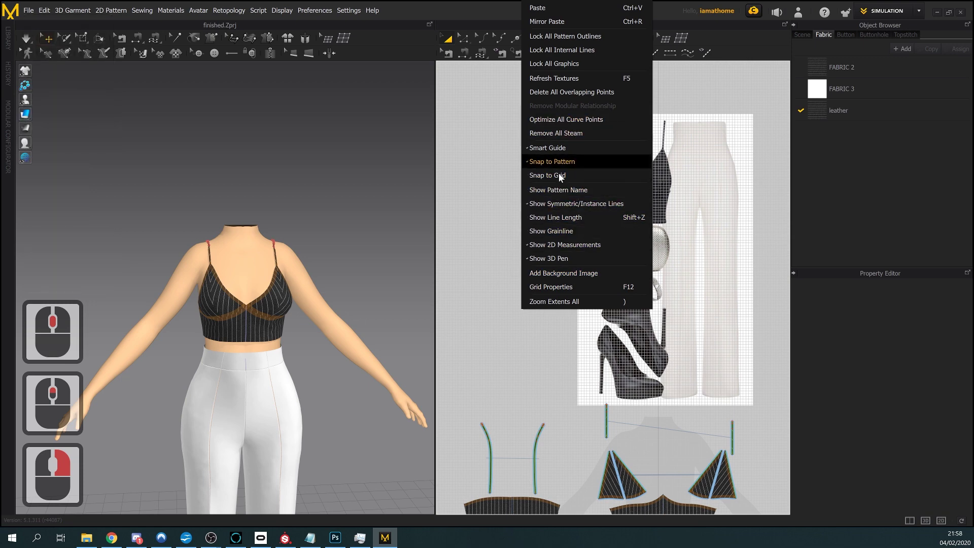
click(576, 272)
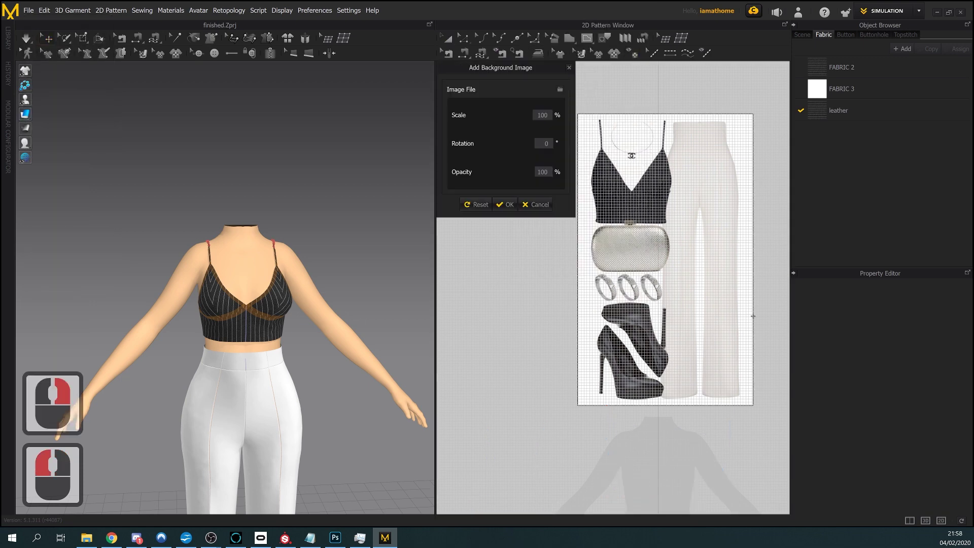
click(526, 204)
Turn off the 2D grid so the outfit reference image in the pattern window is unobstructed
right_click(506, 308)
click(541, 288)
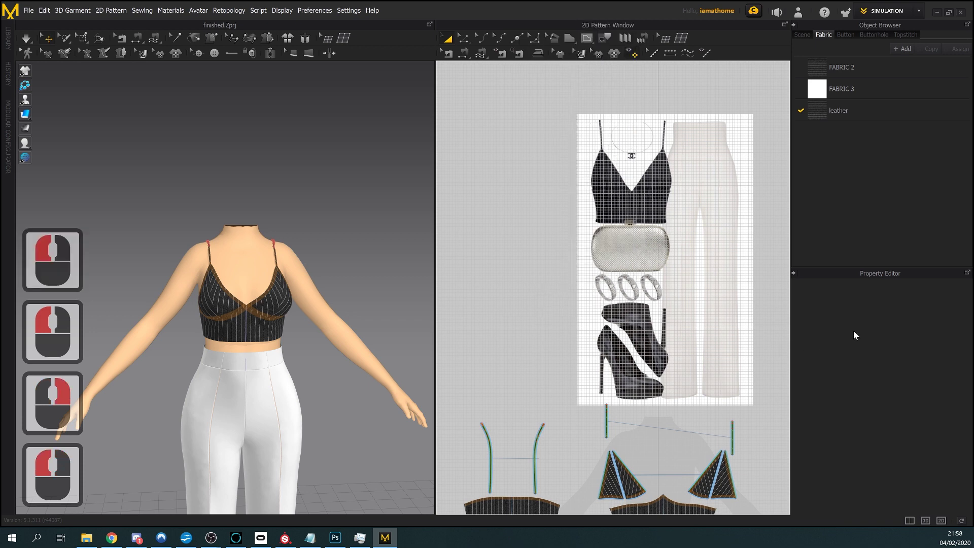
click(919, 298)
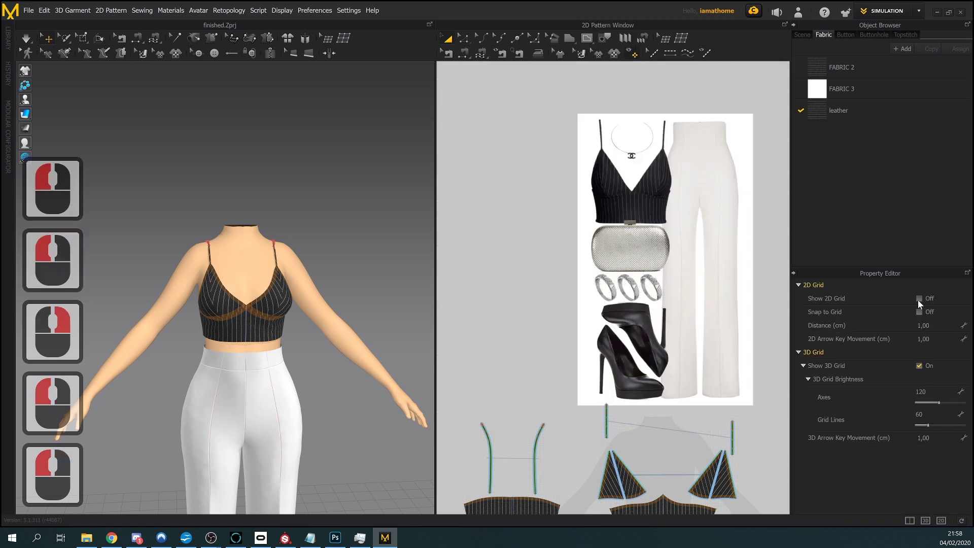
middle_drag(524, 259, 483, 319)
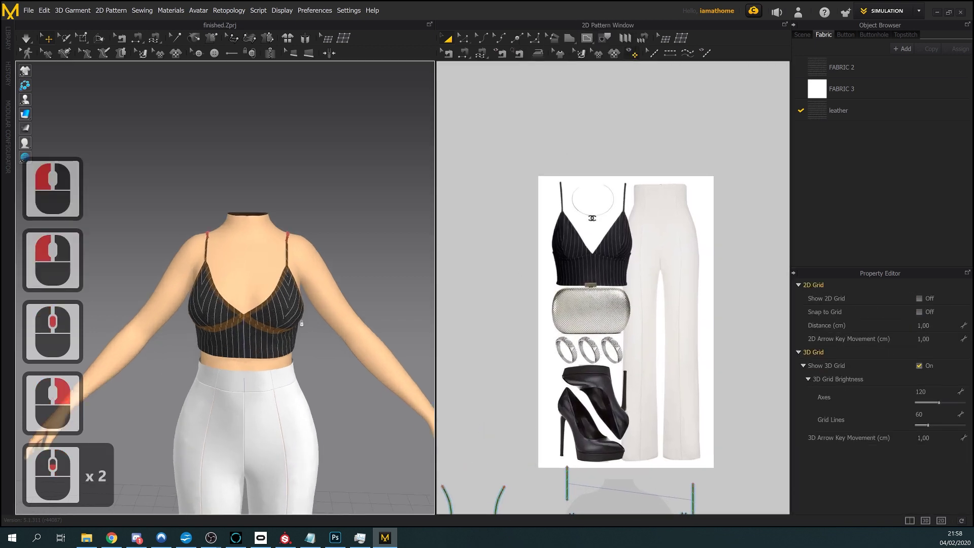
Run the simulation and pull the lower edge of the top's back band slightly downward
right_drag(161, 372, 231, 327)
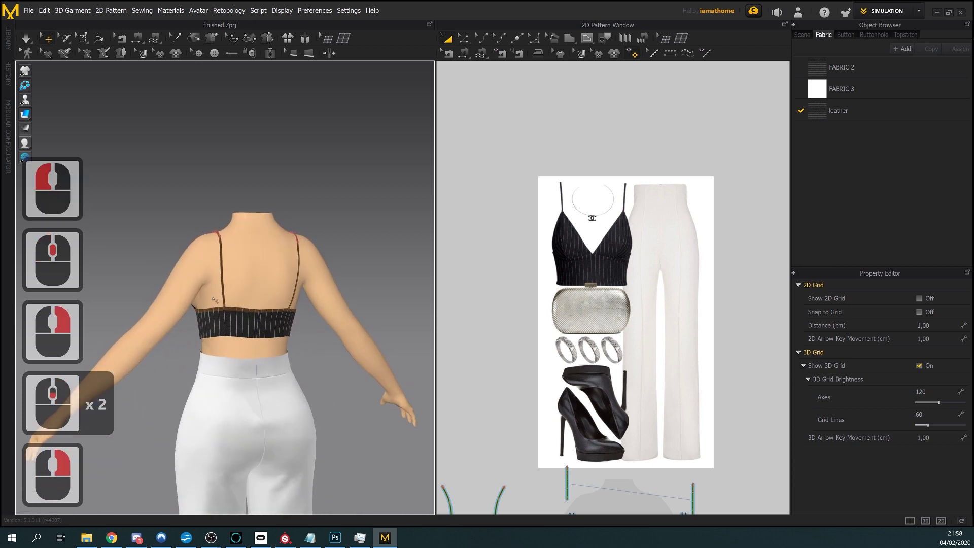
click(26, 37)
click(228, 344)
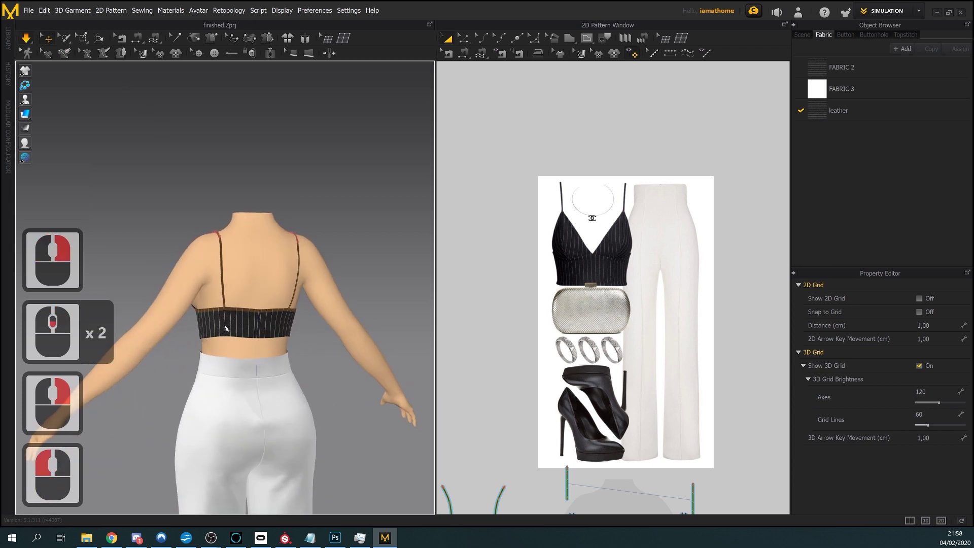
drag(229, 347, 234, 343)
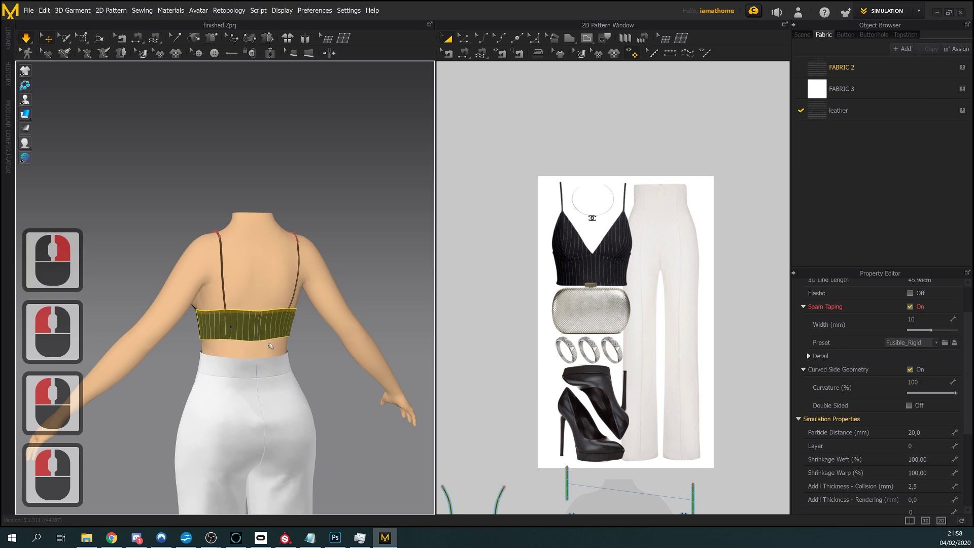
click(287, 327)
double_click(310, 350)
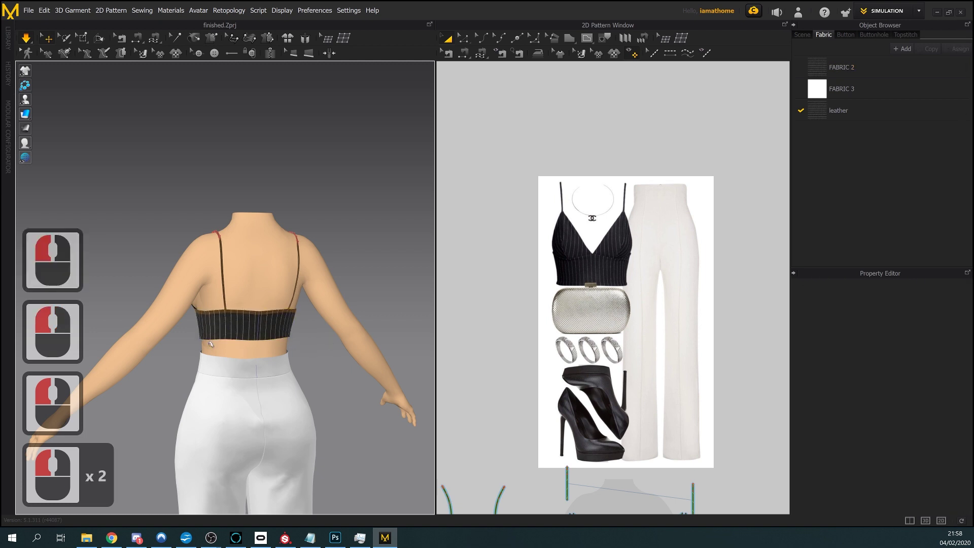
Remove the pin from the strap on the avatar's left shoulder while the simulation runs
mouse_move(309, 350)
right_down()
mouse_move(320, 352)
mouse_move(302, 353)
right_up()
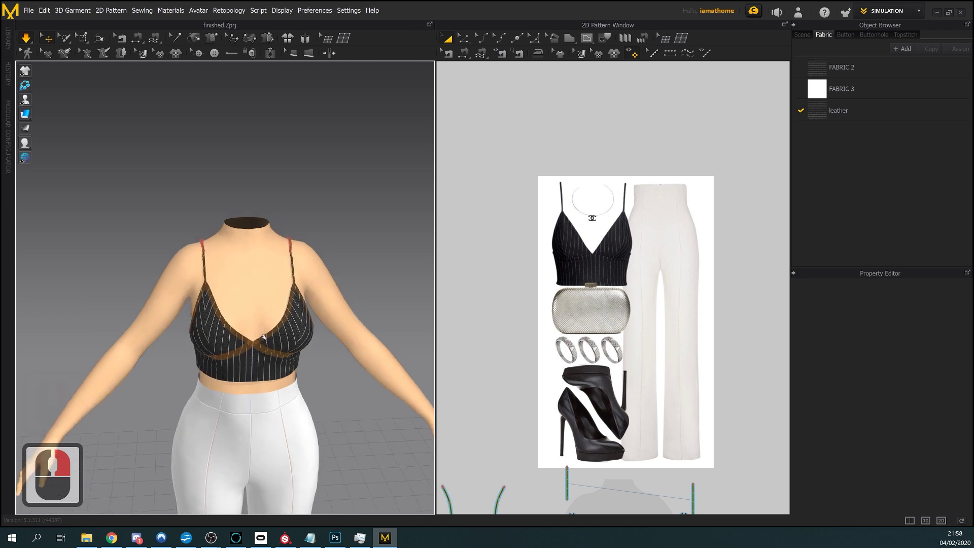
scroll(260, 339, up, 2)
right_drag(259, 336, 321, 246)
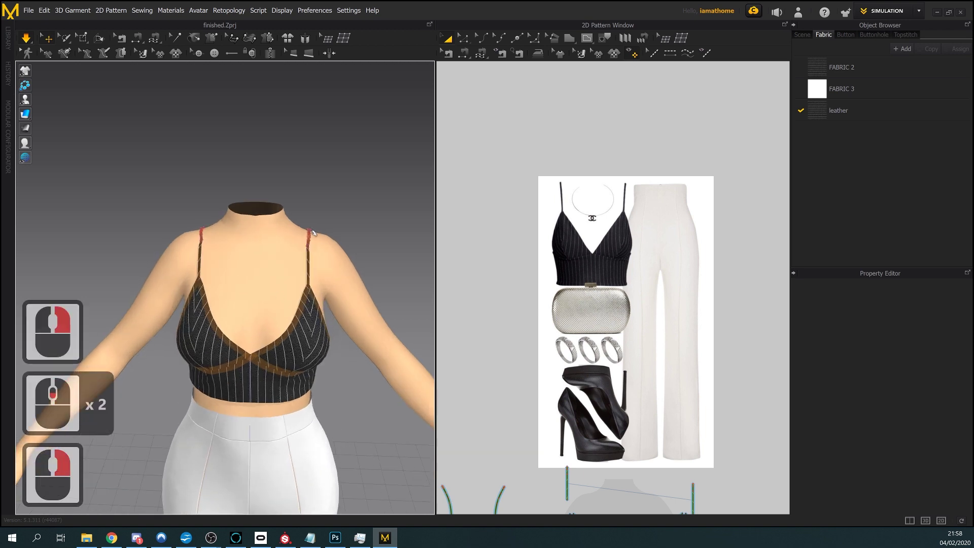
right_click(312, 233)
click(333, 242)
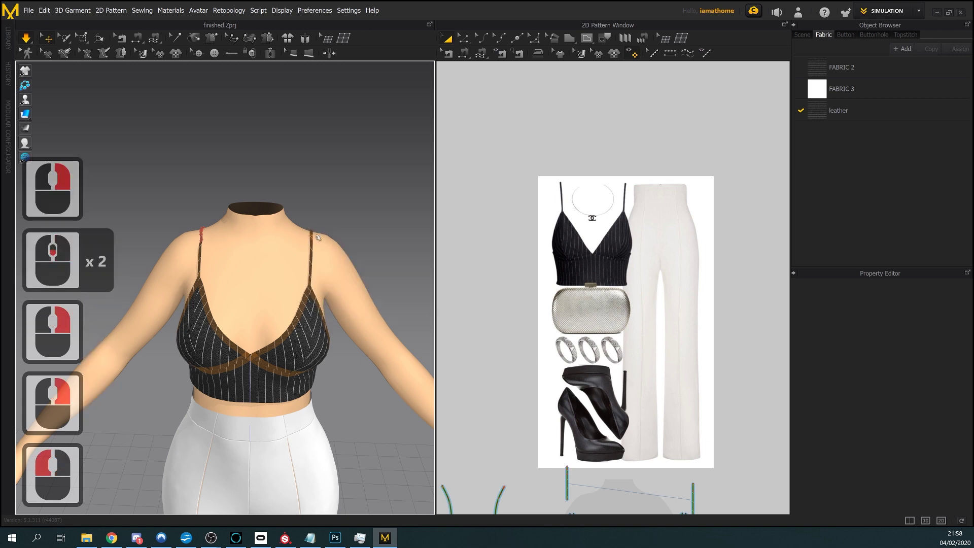
Delete the pin from the strap on the avatar's right shoulder while the simulation runs
right_click(202, 233)
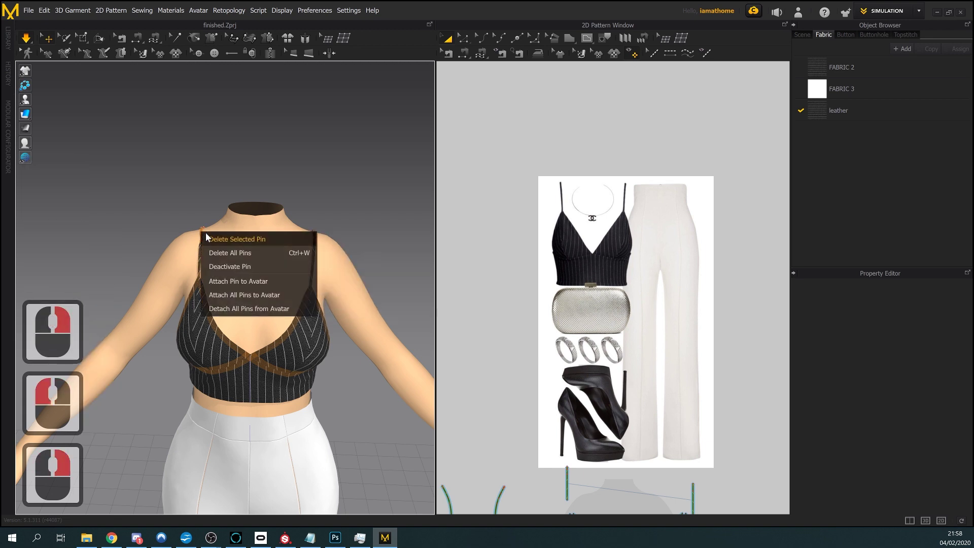
click(218, 239)
click(341, 307)
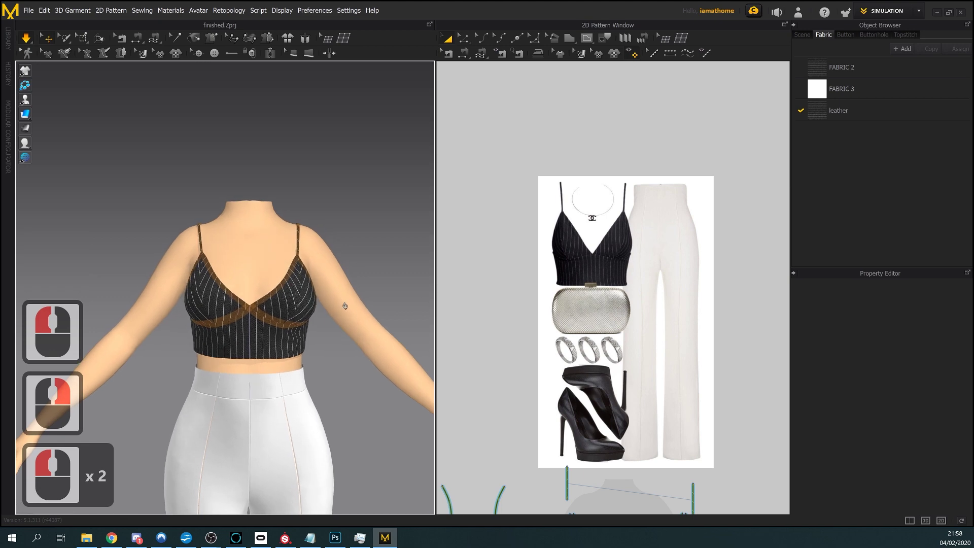
Nudge the top's cups and the strap on the avatar's left shoulder into place while the simulation runs
right_drag(345, 307, 269, 341)
click(303, 327)
click(363, 318)
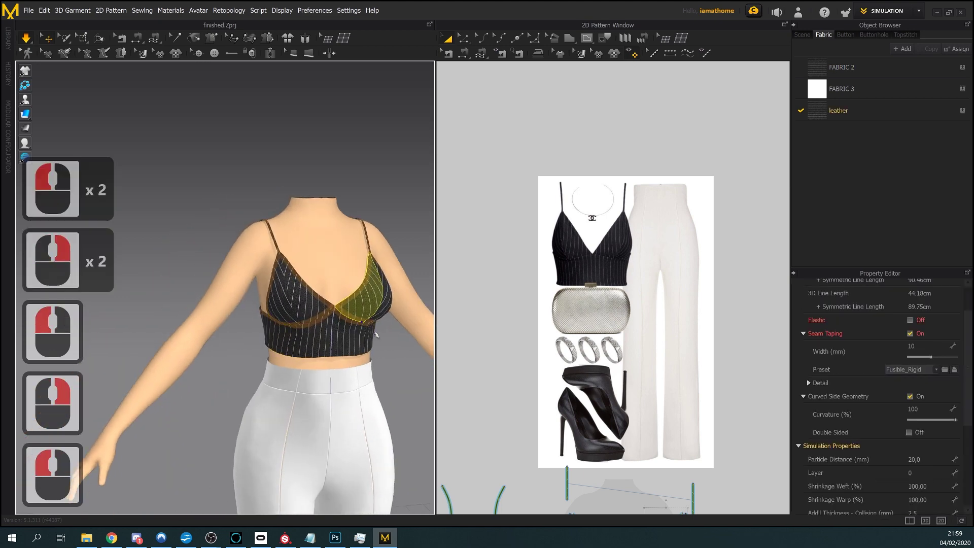
right_drag(363, 318, 342, 321)
click(309, 267)
right_drag(310, 267, 400, 212)
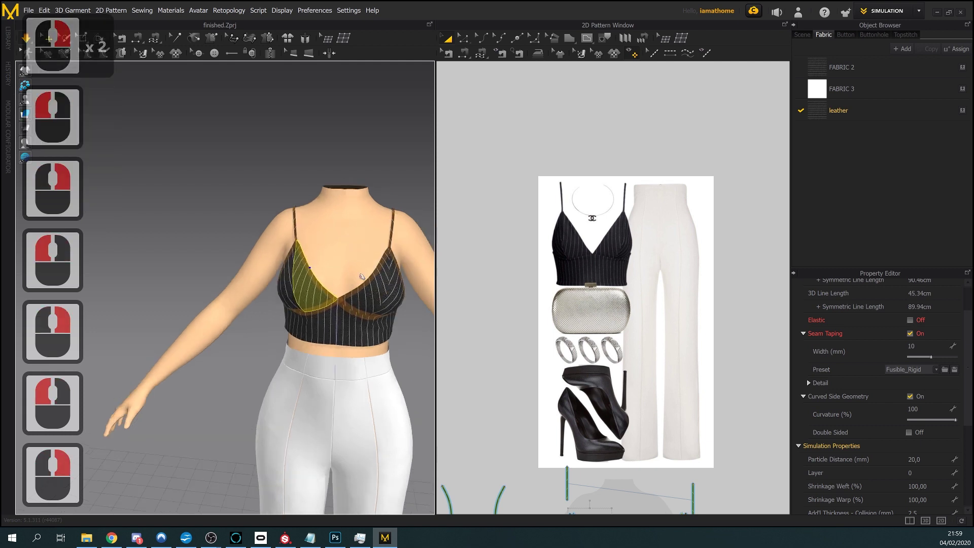
click(395, 209)
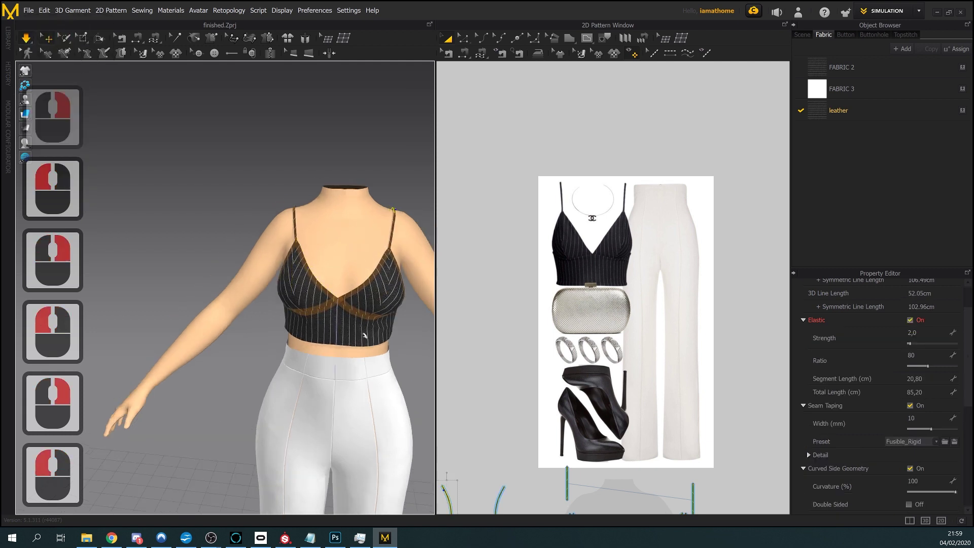
Examine the full outfit on the avatar from the front and compare its proportions with the reference image
scroll(360, 342, down, 5)
scroll(362, 347, down, 7)
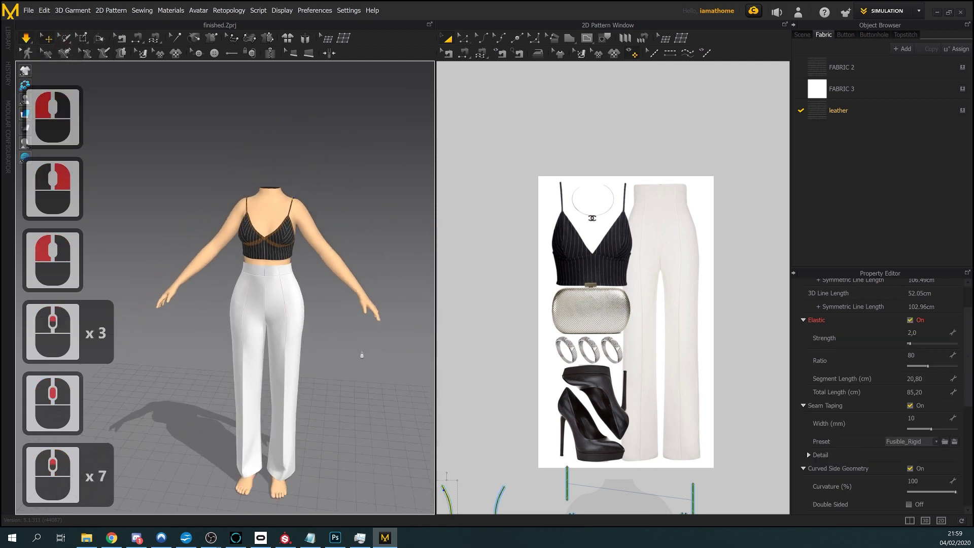
right_click(354, 362)
right_drag(354, 362, 344, 364)
scroll(322, 376, up, 2)
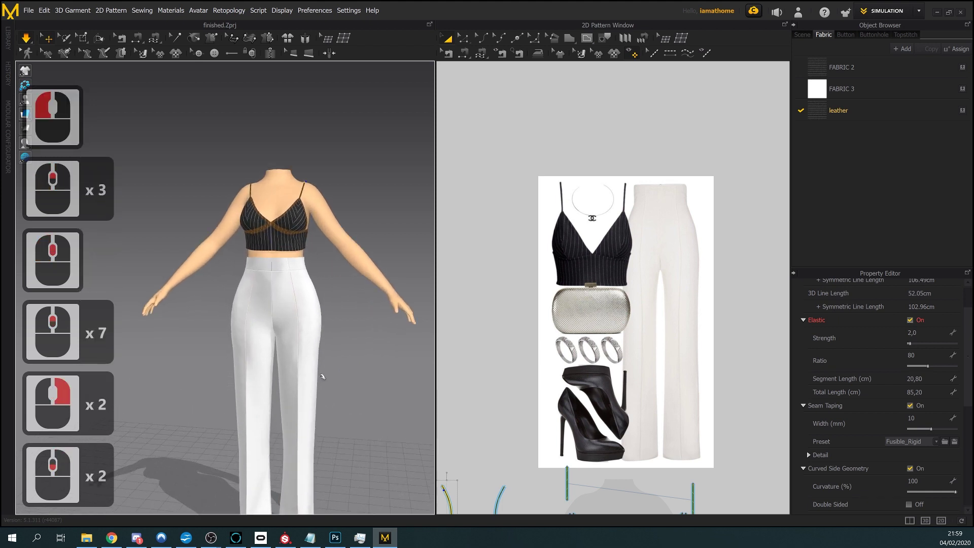
scroll(322, 376, up, 1)
scroll(323, 376, down, 5)
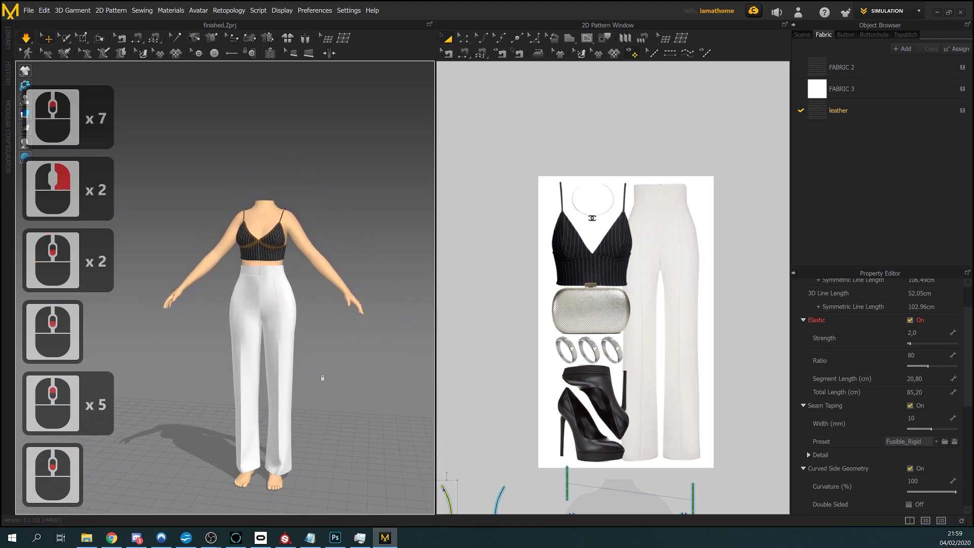
scroll(322, 378, up, 3)
scroll(322, 377, up, 8)
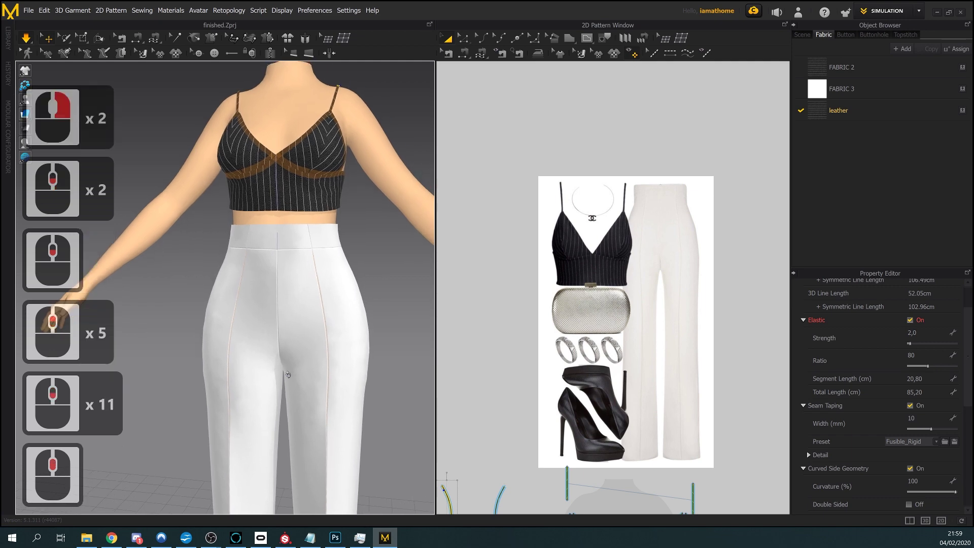
Inspect the trousers' waistband, hips and front leg seams up close from slightly different angles
right_drag(330, 376, 303, 376)
middle_drag(303, 375, 278, 322)
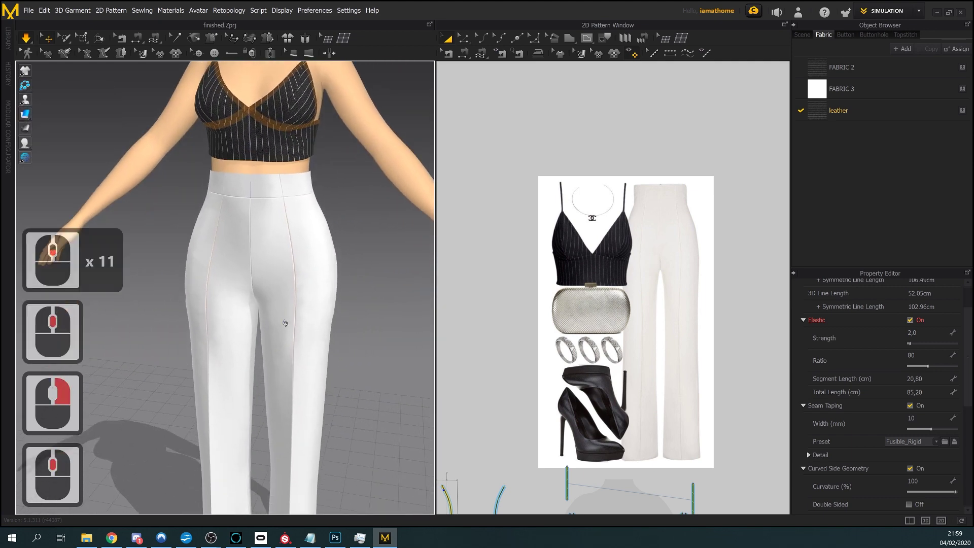
right_drag(279, 321, 314, 335)
scroll(313, 334, down, 1)
middle_drag(314, 337, 306, 328)
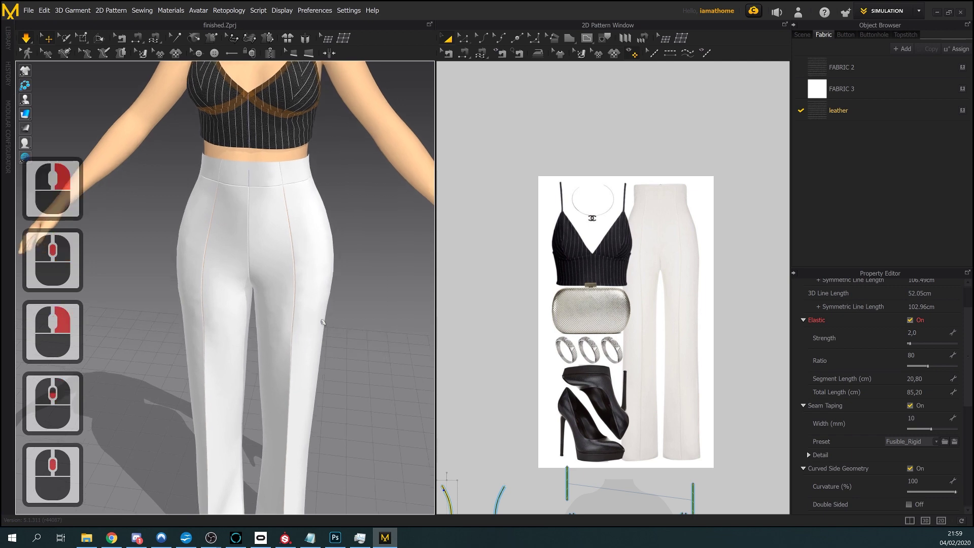
right_drag(319, 321, 305, 339)
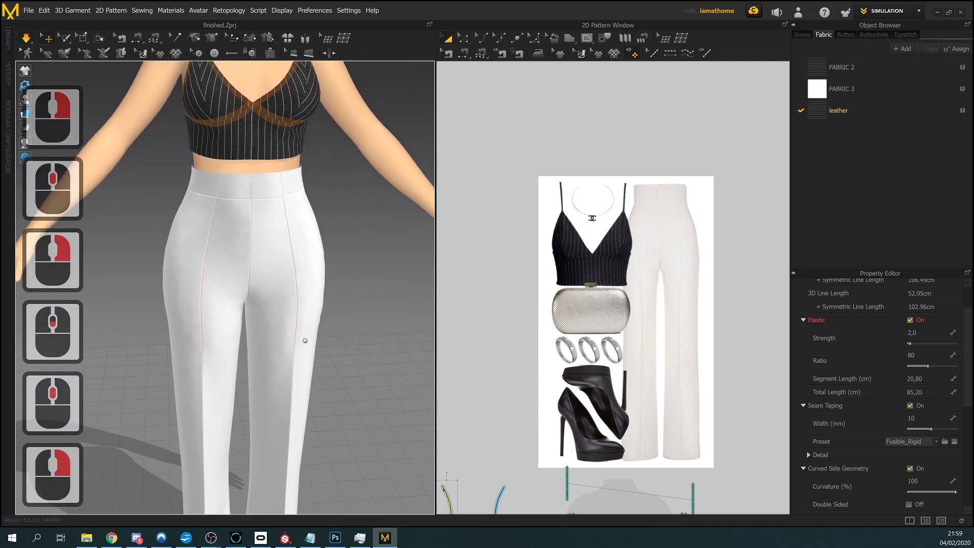
middle_drag(305, 339, 294, 342)
scroll(310, 333, down, 2)
right_drag(311, 333, 307, 331)
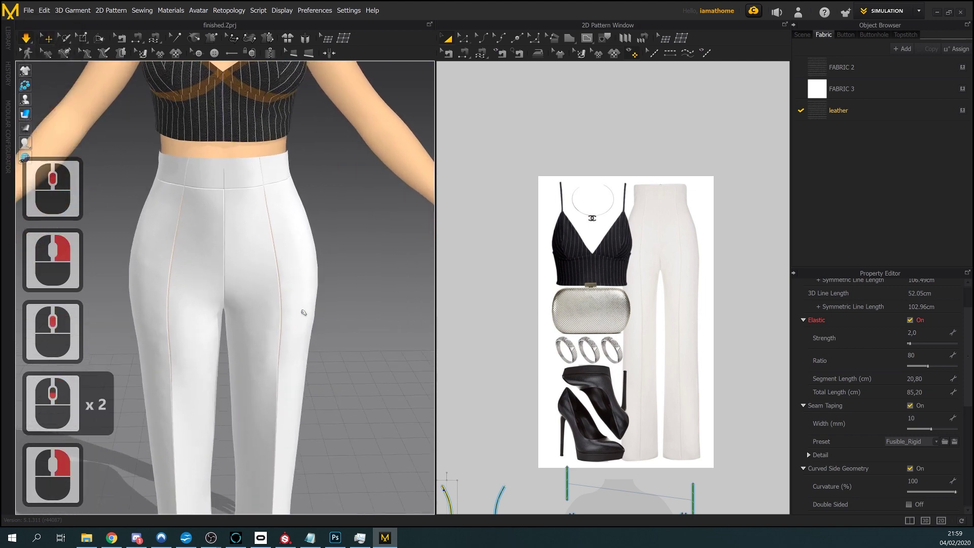
Stop the simulation and try the Custom Angle sewing line type on the trousers' front panel seams
click(26, 38)
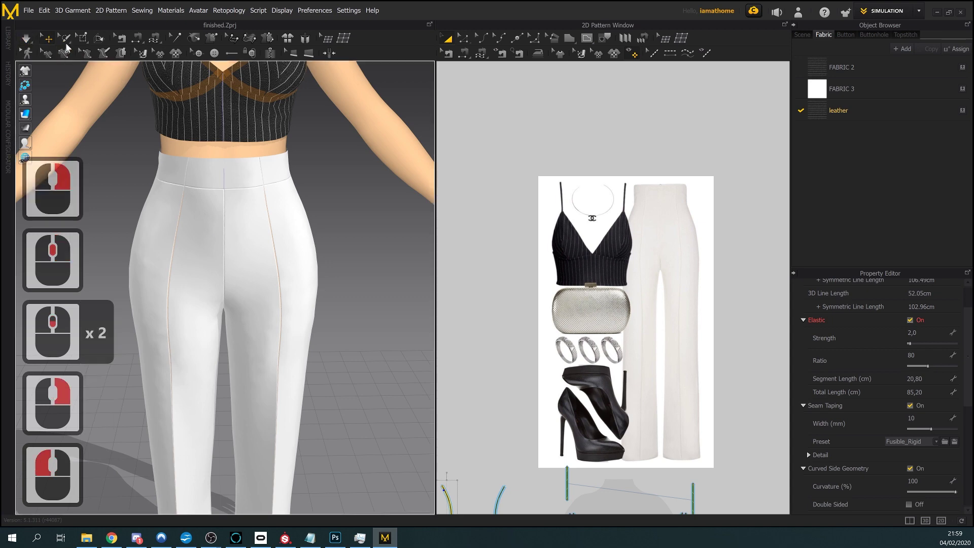
scroll(665, 342, up, 3)
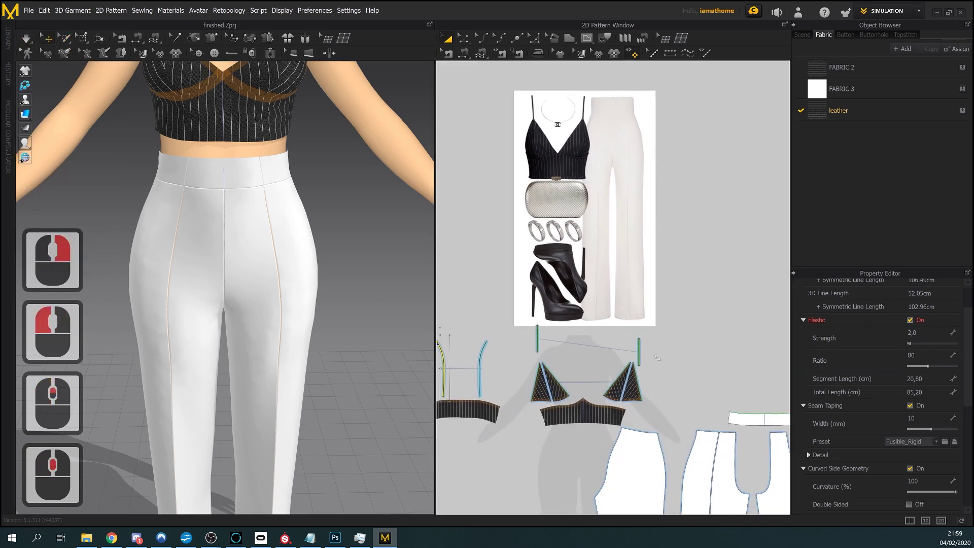
scroll(660, 330, down, 3)
scroll(665, 306, up, 2)
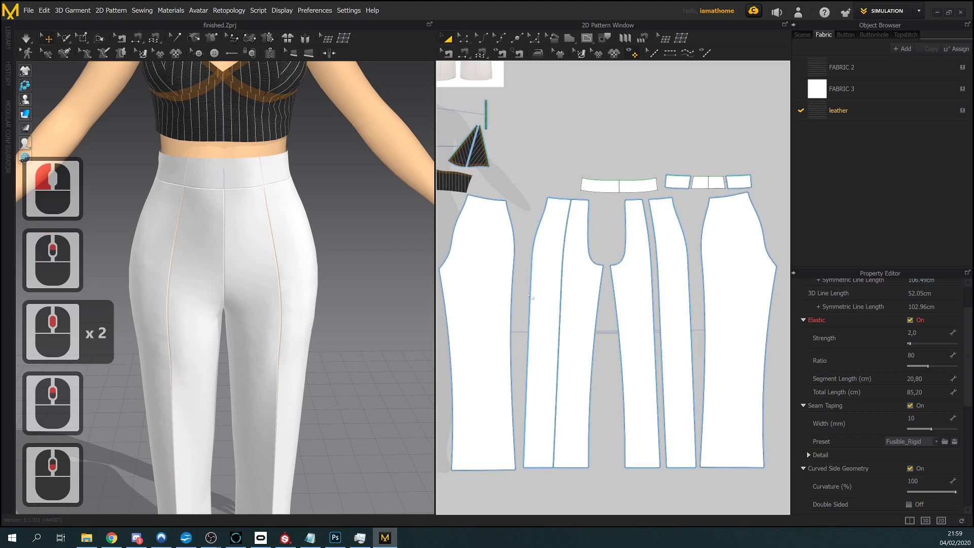
click(463, 39)
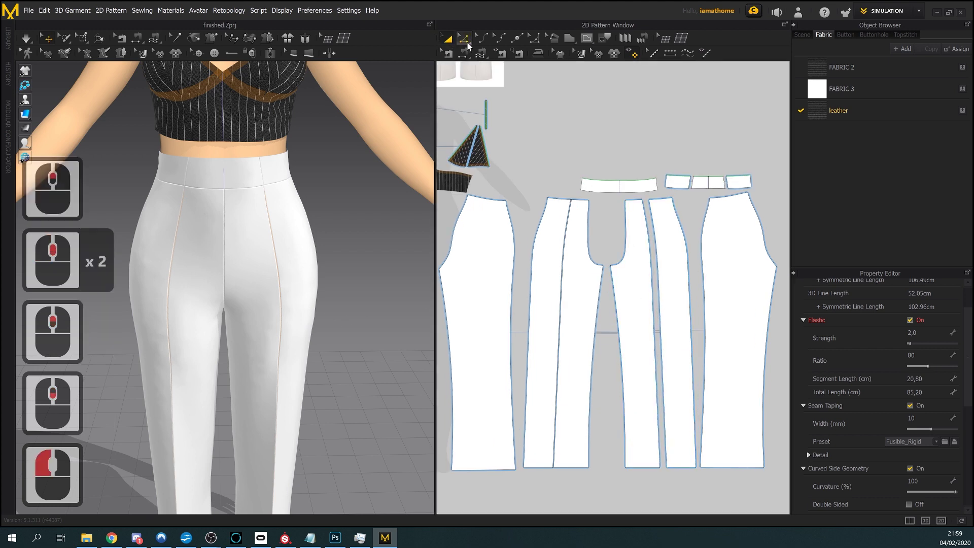
click(447, 53)
scroll(706, 335, down, 2)
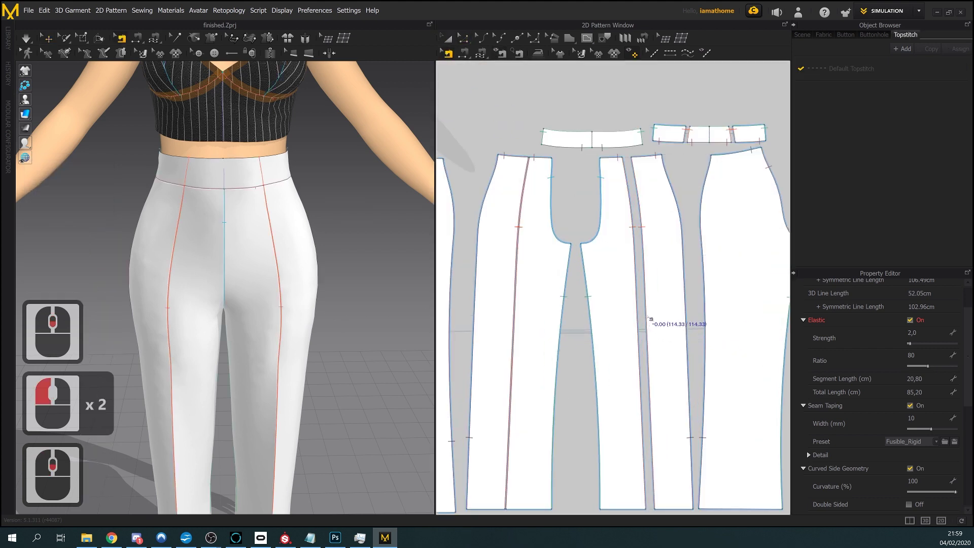
click(641, 330)
click(953, 301)
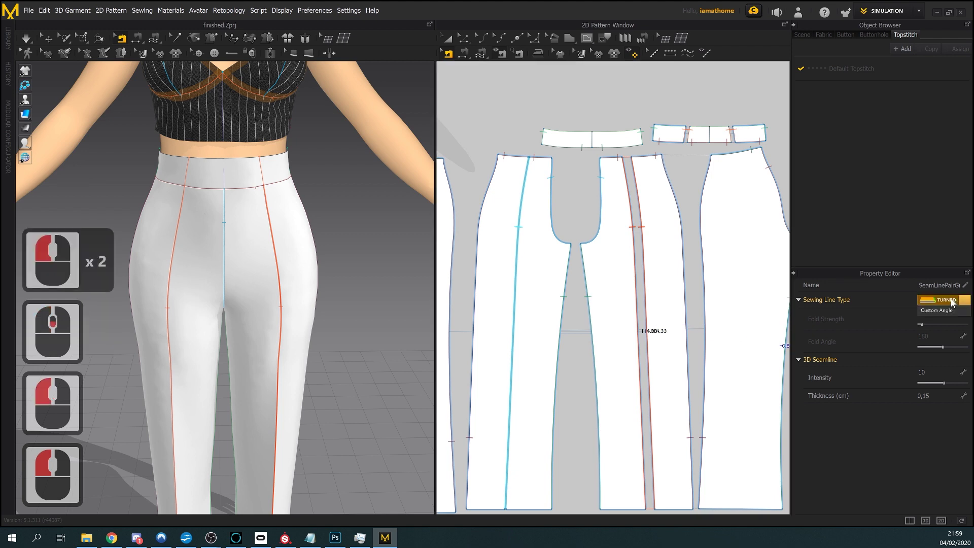
click(940, 311)
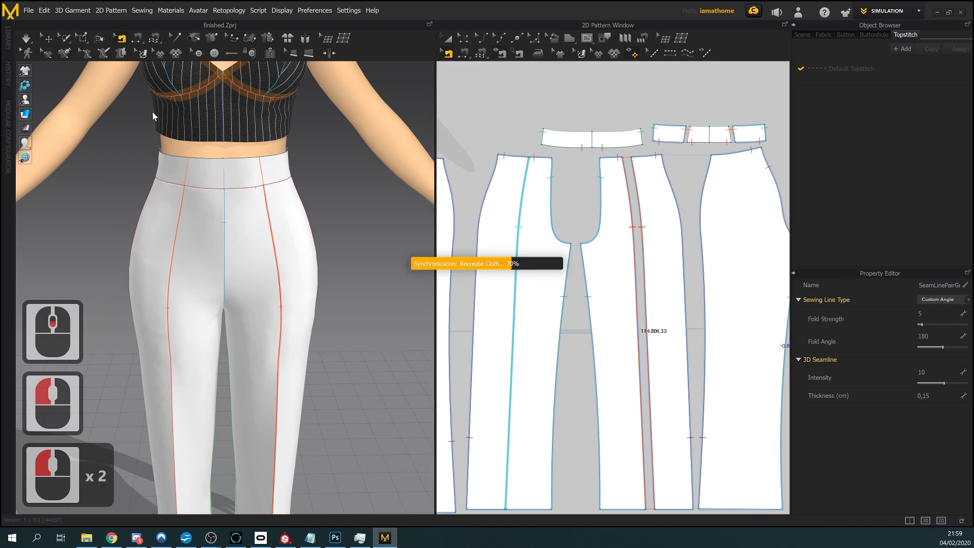
click(347, 283)
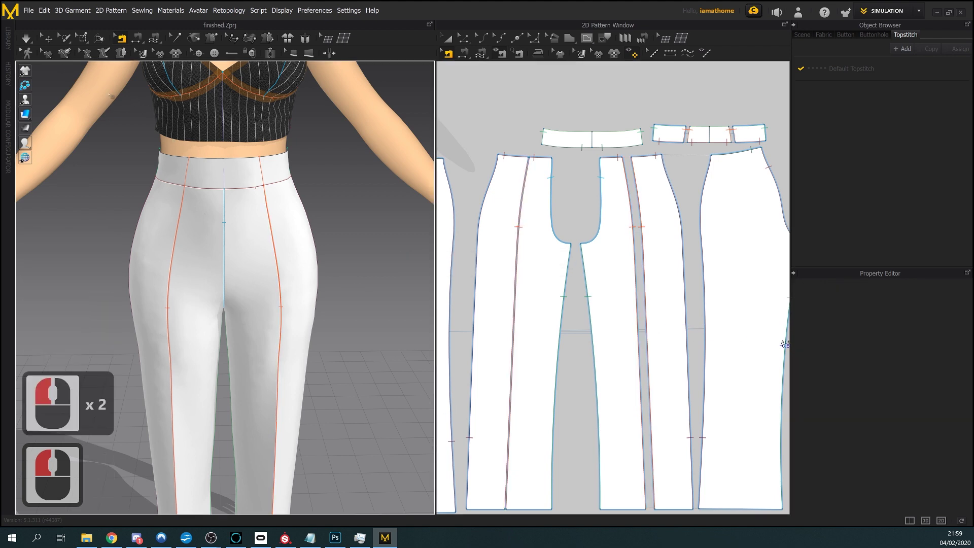
Run the simulation and check how the front panel seams shape the trouser legs from waist to hem
click(26, 38)
scroll(376, 398, down, 3)
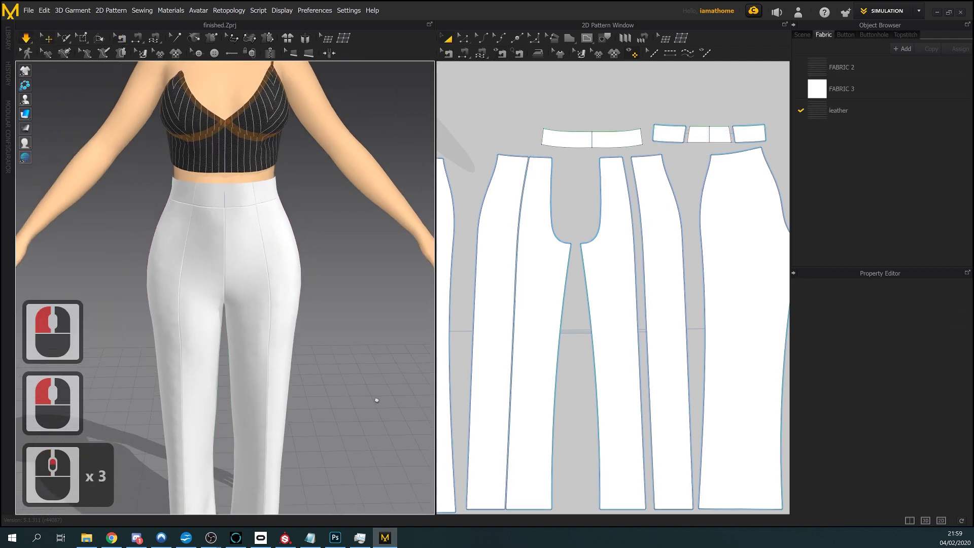
scroll(369, 348, up, 1)
right_drag(369, 348, 365, 343)
scroll(365, 344, down, 2)
scroll(365, 336, up, 1)
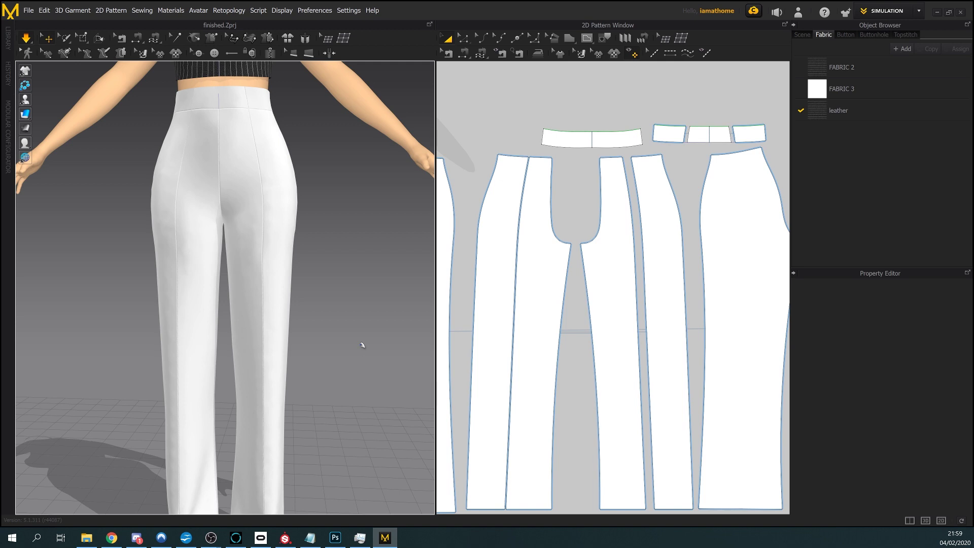
scroll(350, 277, down, 3)
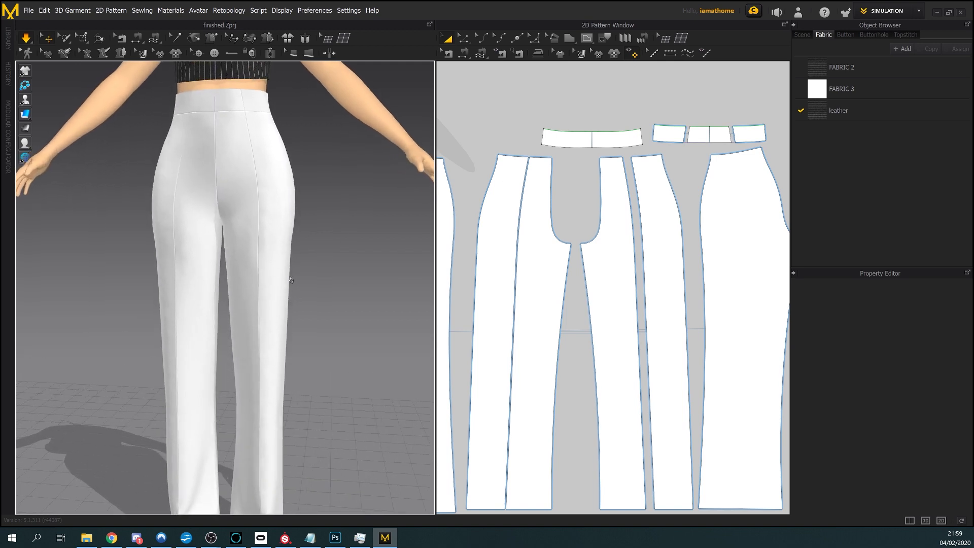
scroll(305, 274, up, 2)
right_drag(300, 269, 295, 260)
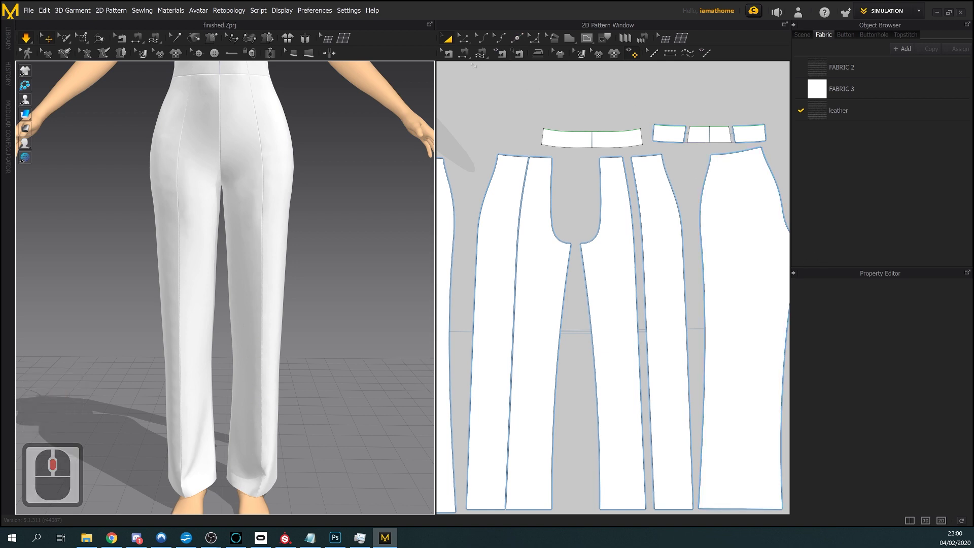
Set the trousers' front panel seams back to the TURNED sewing line type and rerun the simulation
click(447, 53)
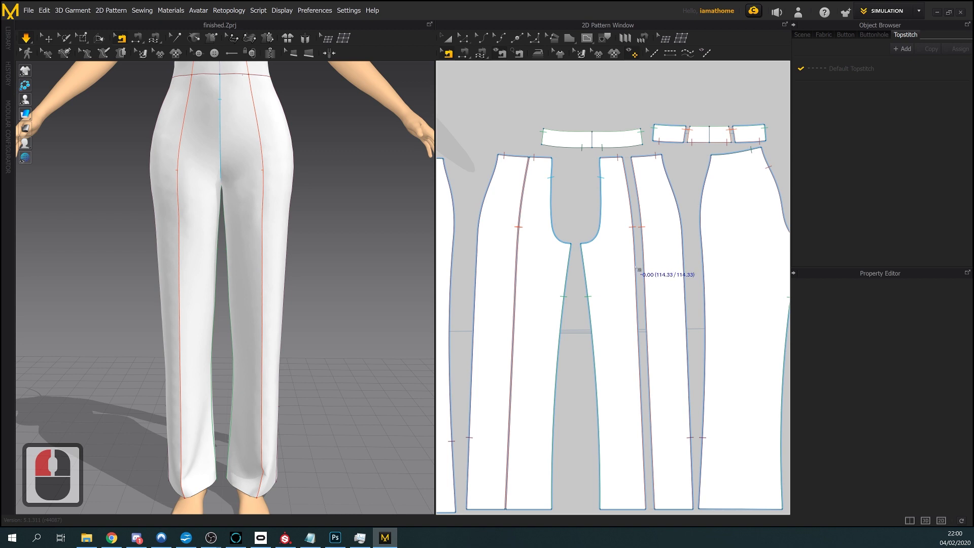
click(639, 270)
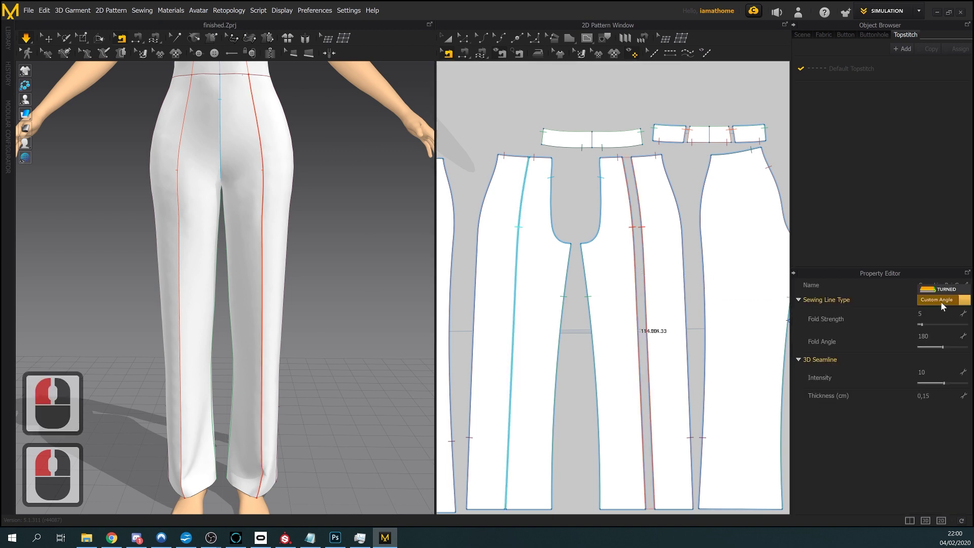
click(940, 301)
click(944, 289)
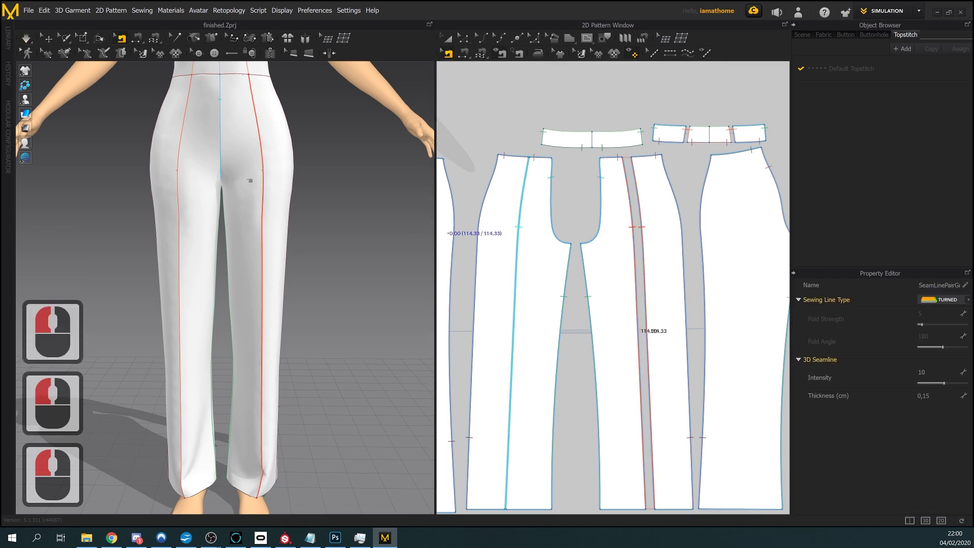
click(28, 38)
click(353, 269)
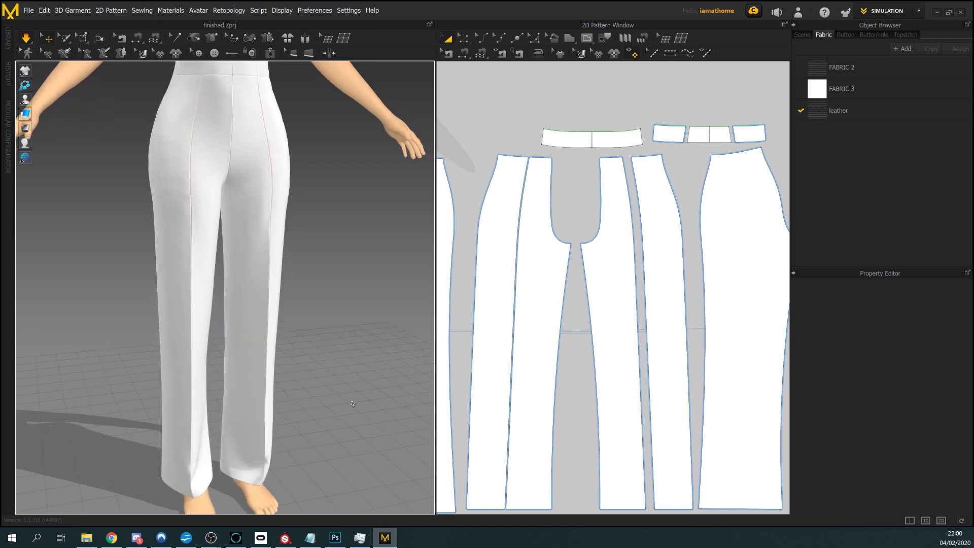
mouse_move(330, 404)
right_down()
mouse_move(179, 405)
mouse_move(206, 413)
mouse_move(344, 400)
right_up()
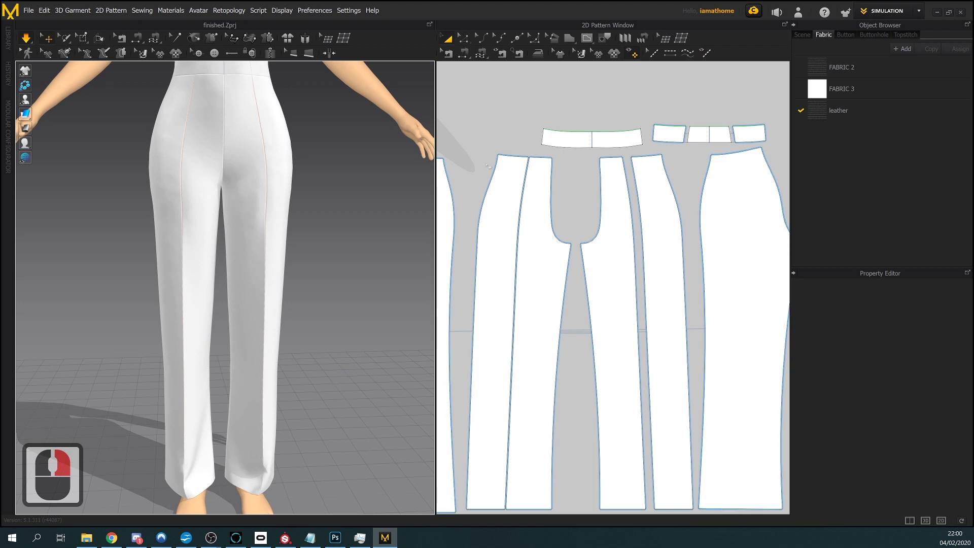
Keep the front panel seams as TURNED, raise their 3D Seamline intensity to about 125, and return to the selection tool
click(447, 52)
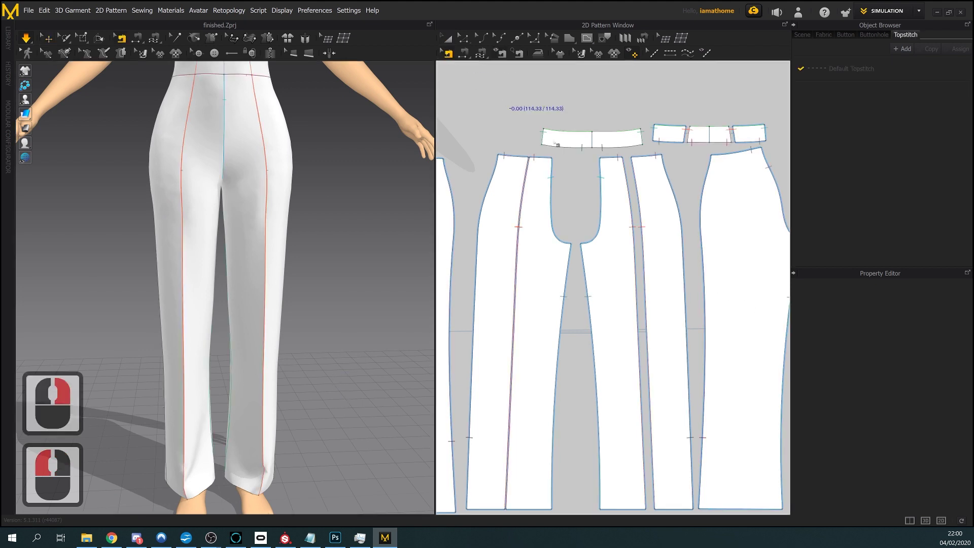
click(638, 264)
click(958, 303)
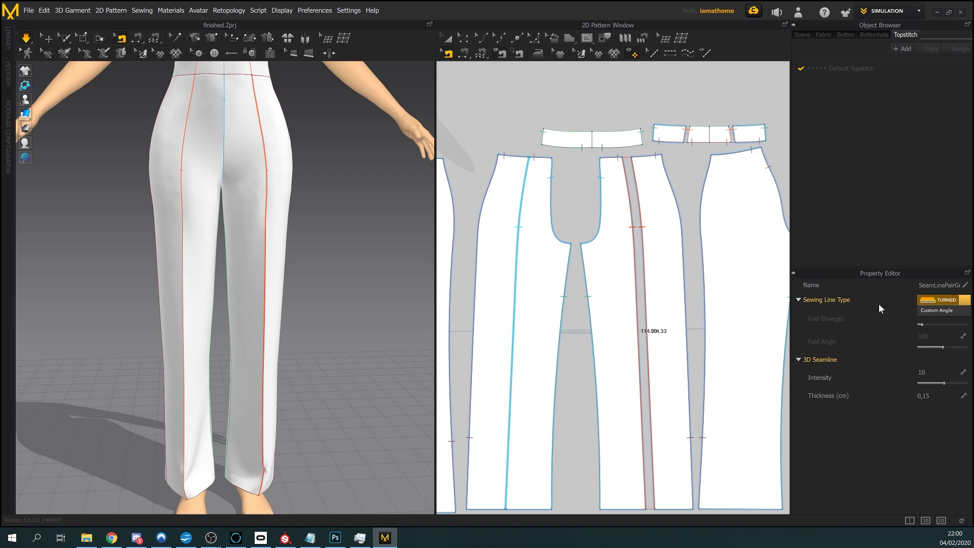
click(944, 382)
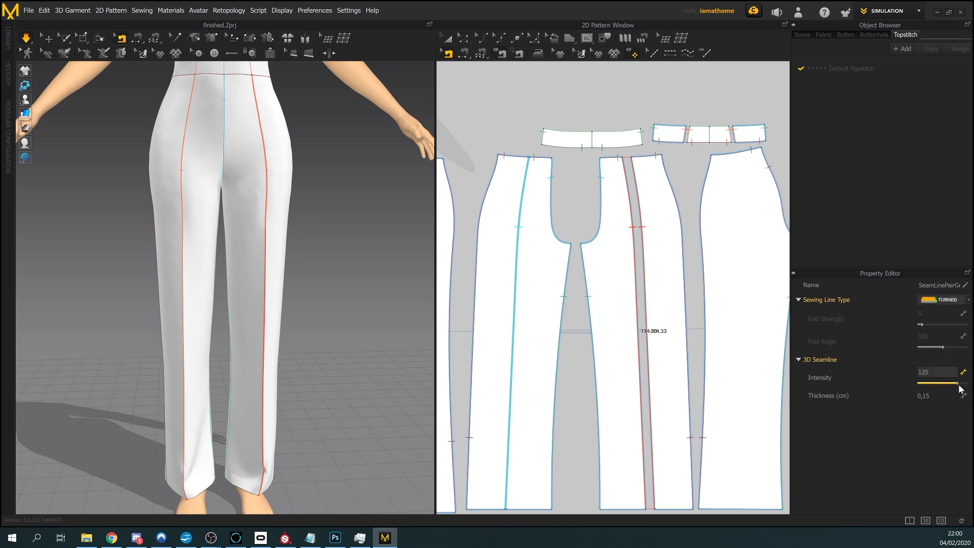
click(963, 384)
click(384, 328)
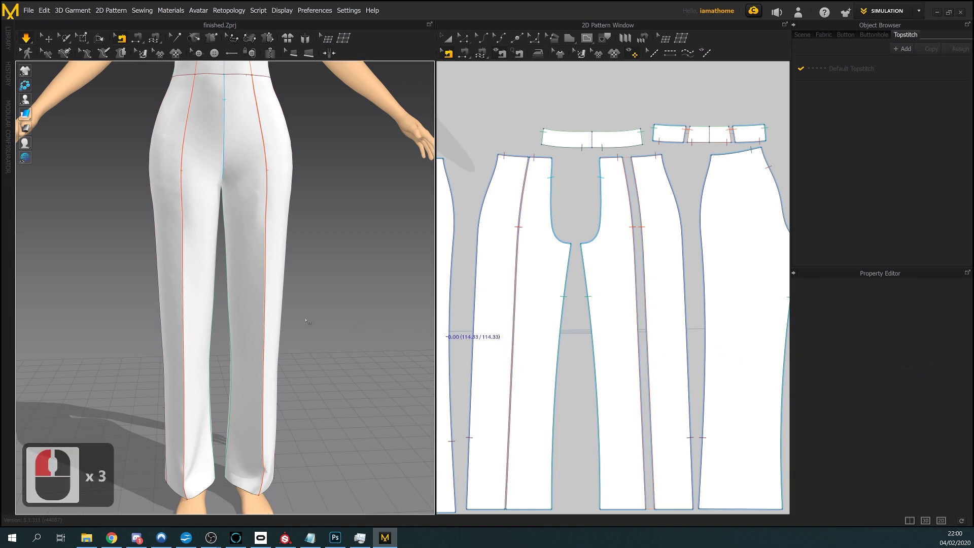
right_drag(376, 324, 302, 307)
click(49, 39)
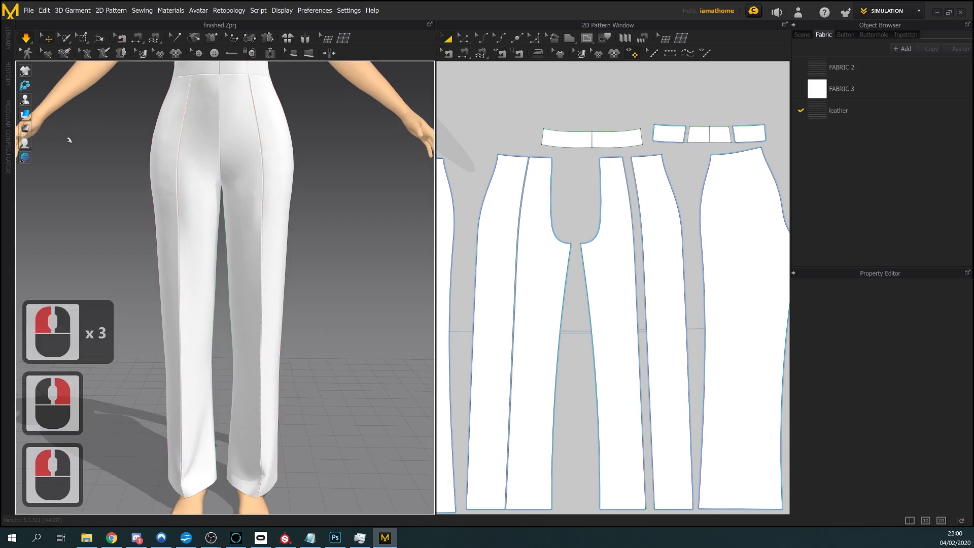
Simulate the trousers and check how the raised seamline intensity looks on the front panel seams
click(76, 171)
right_drag(76, 190, 75, 179)
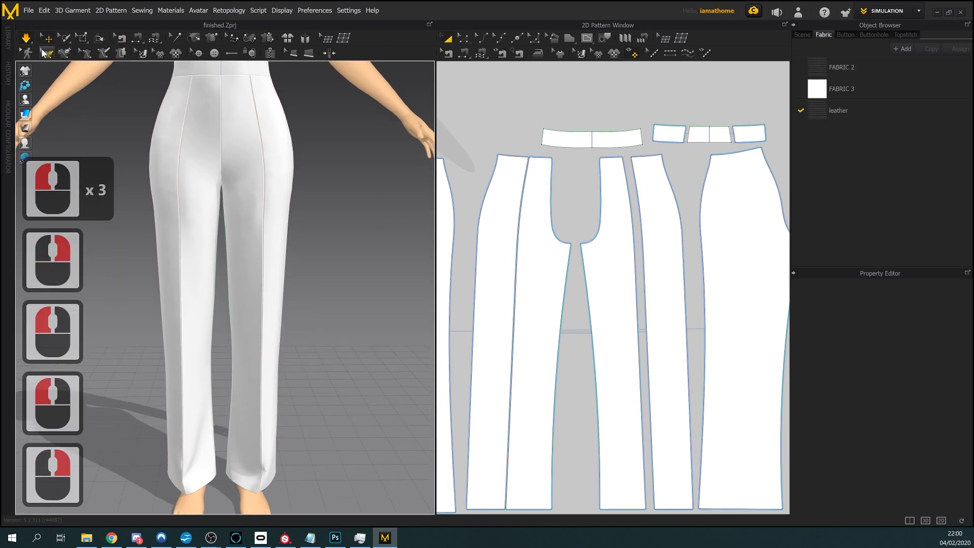
click(23, 40)
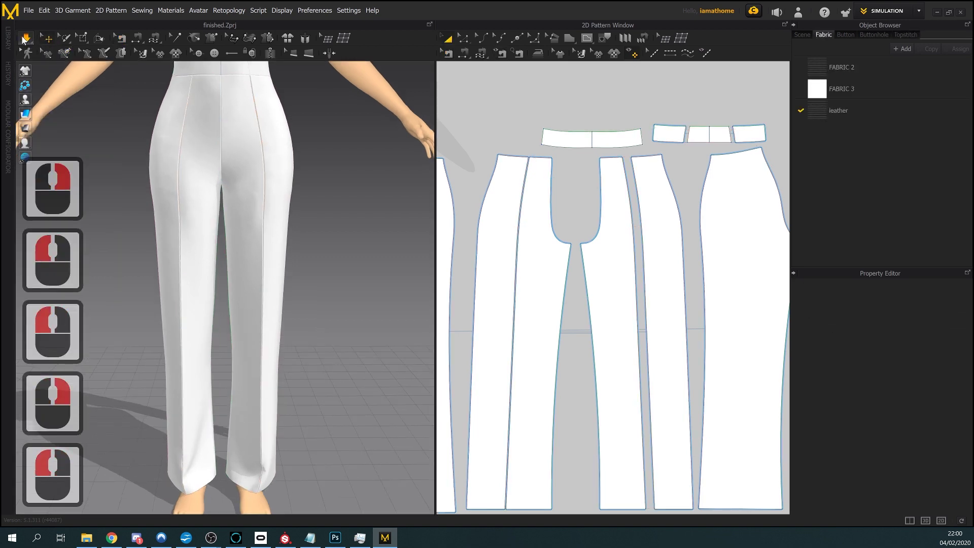
click(339, 333)
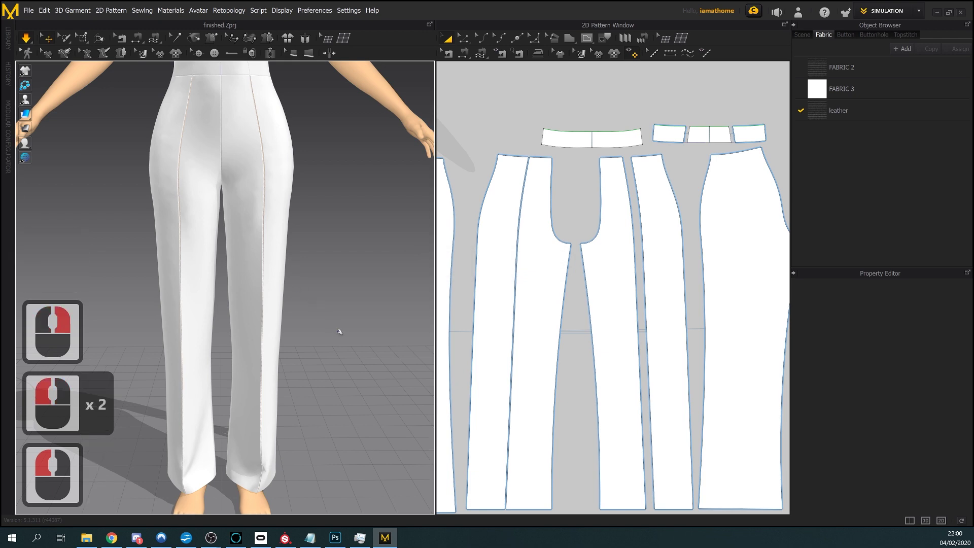
Undo the recent 3D Seamline intensity changes on the trousers' front panel seams
key(ctrl+z)
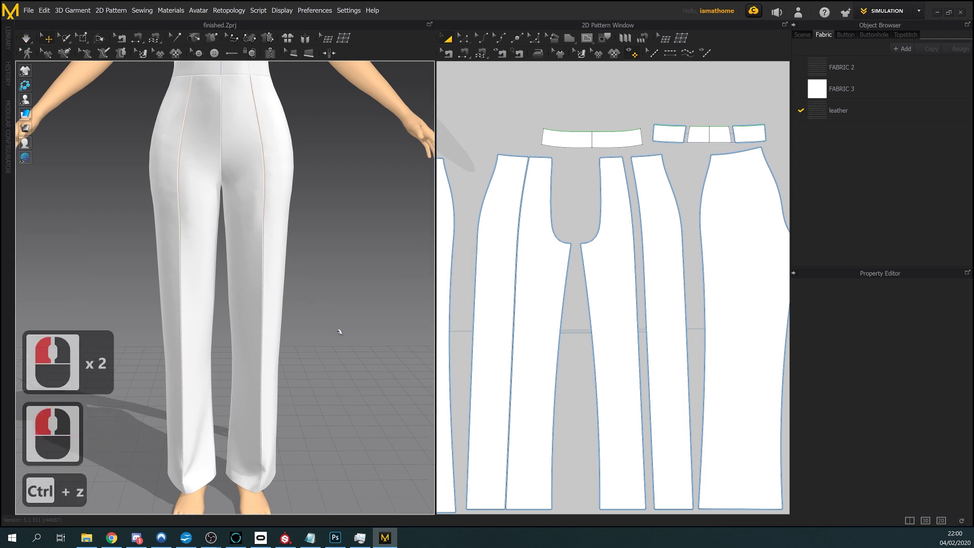
key(ctrl)
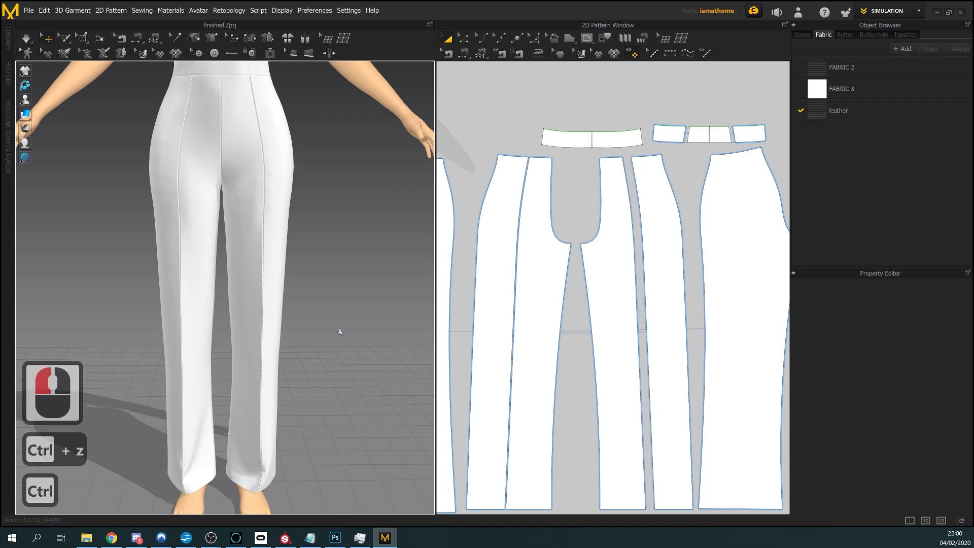
key(ctrl+z)
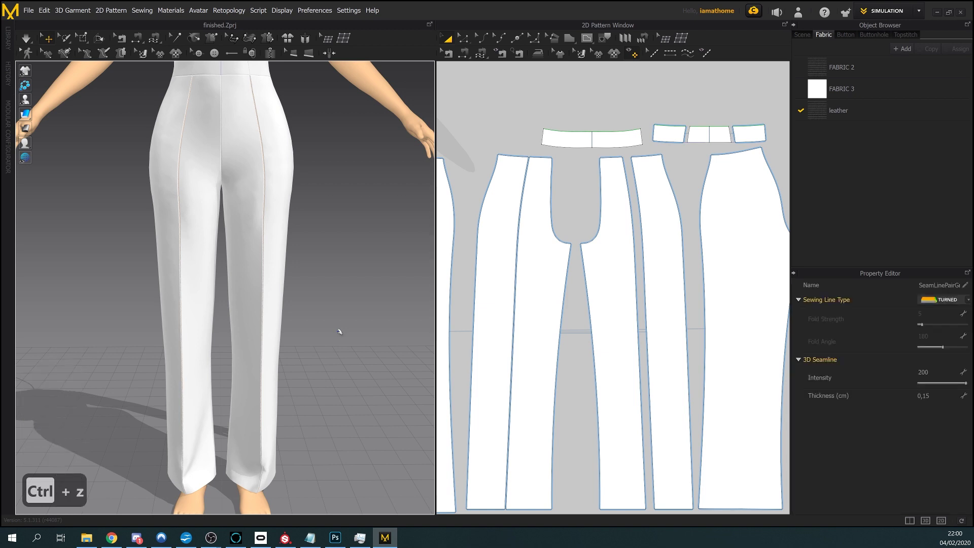
key(ctrl+z)
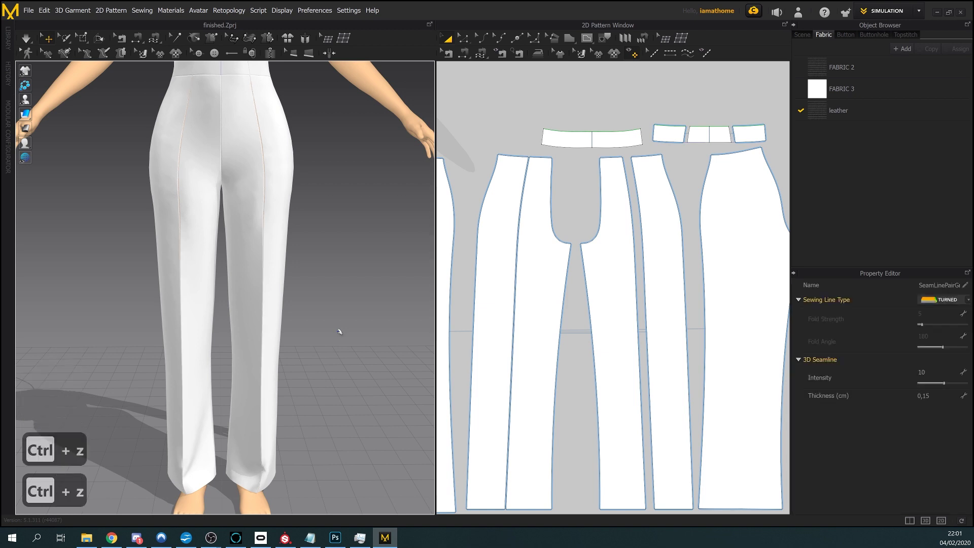
key(ctrl+z)
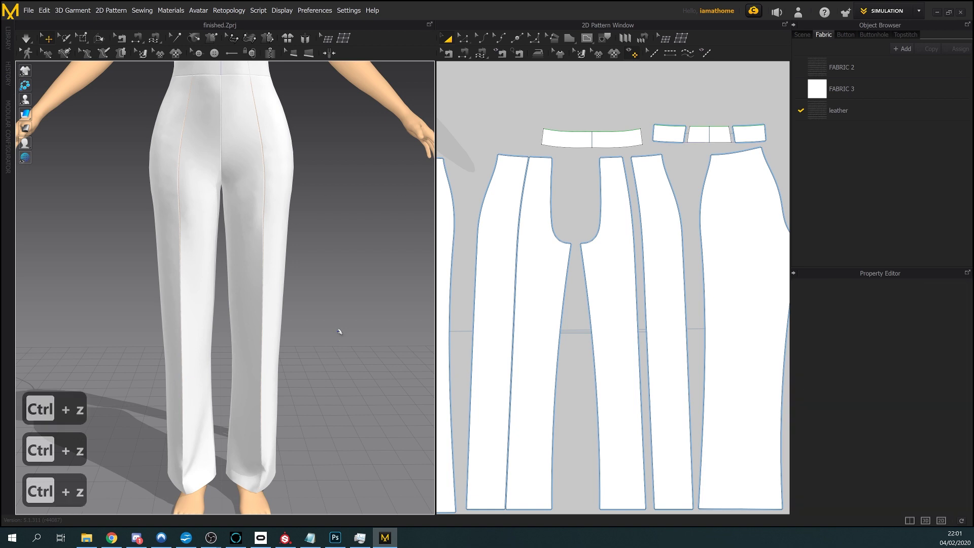
key(ctrl)
key(ctrl+z)
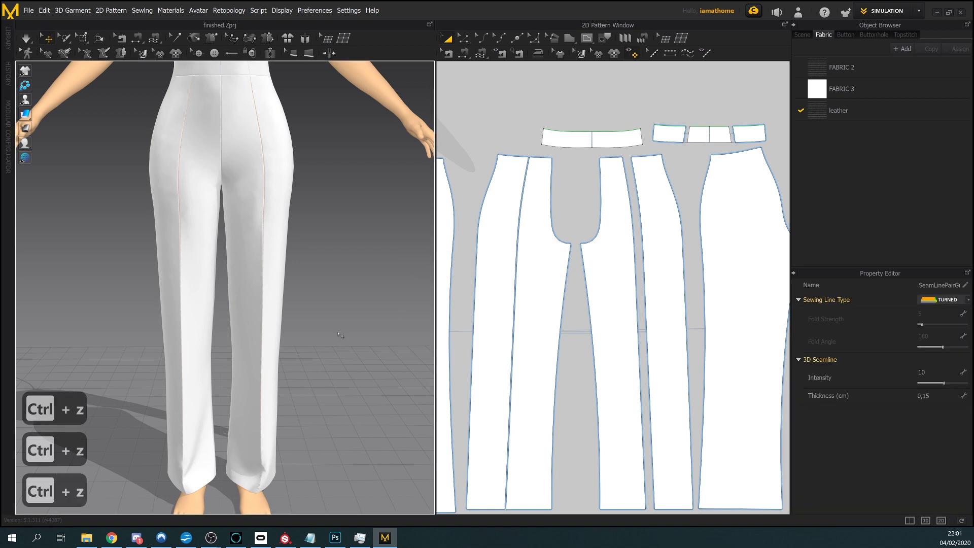
key(ctrl+z)
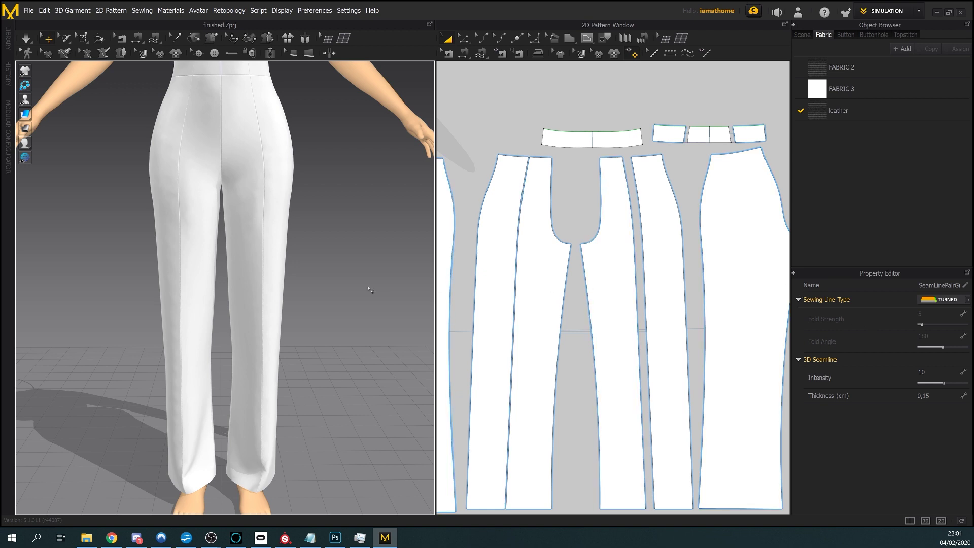
Try shortening the crop top's front strap pattern piece from its upper end to about four fifths of its length
middle_drag(378, 261, 365, 446)
right_drag(327, 325, 304, 293)
scroll(305, 294, up, 2)
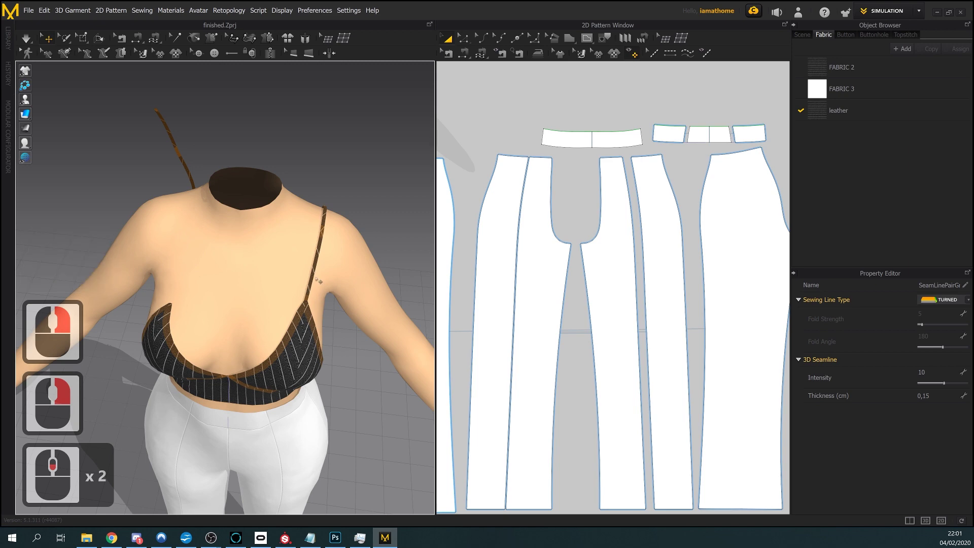
click(315, 276)
scroll(515, 273, down, 3)
scroll(515, 272, down, 2)
scroll(601, 277, up, 6)
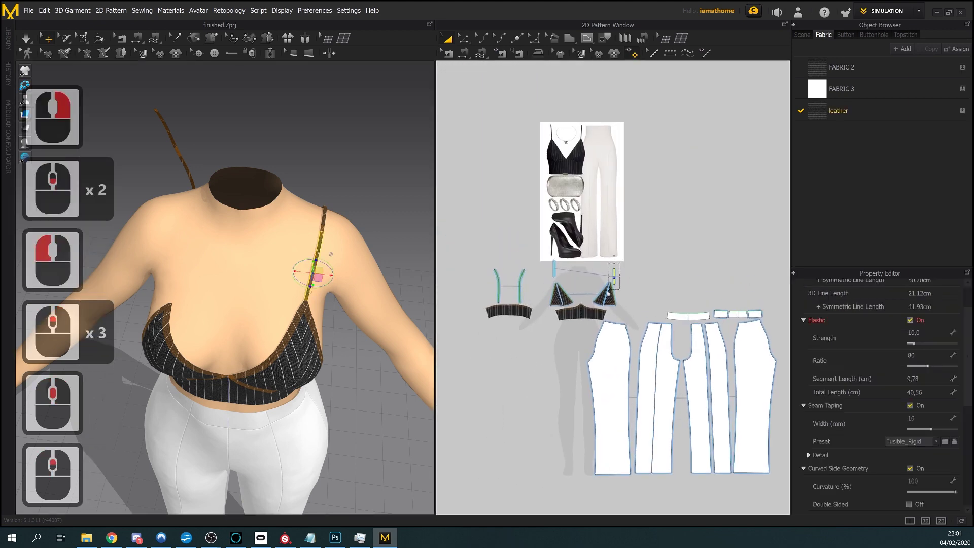
scroll(601, 277, up, 5)
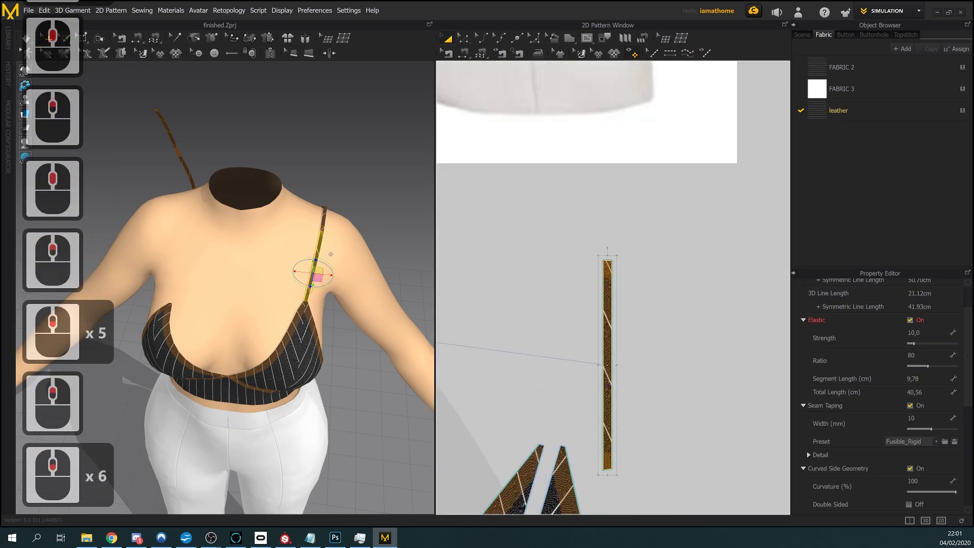
drag(609, 253, 614, 303)
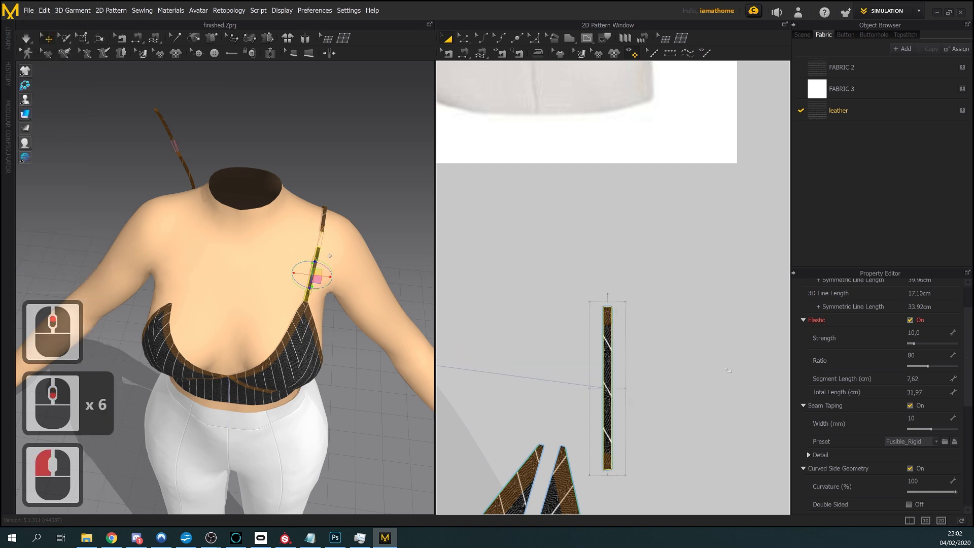
key(ctrl+z)
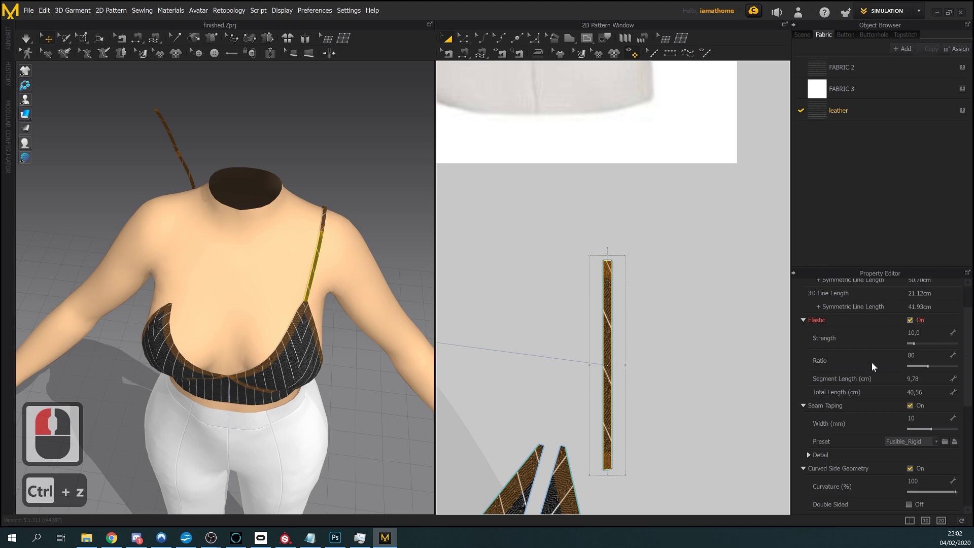
Try a Shrinkage Warp of 80% on the selected crop top strap piece
scroll(903, 422, down, 10)
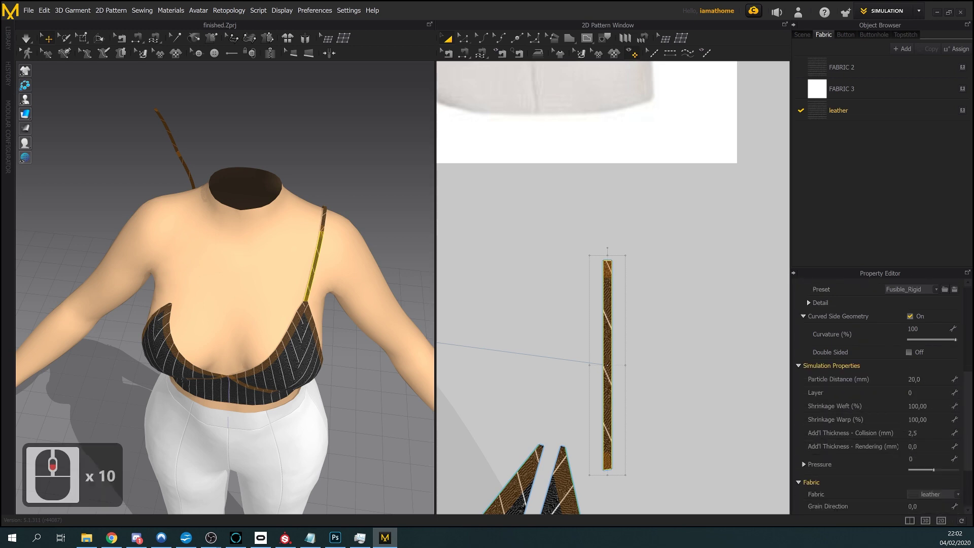
click(927, 419)
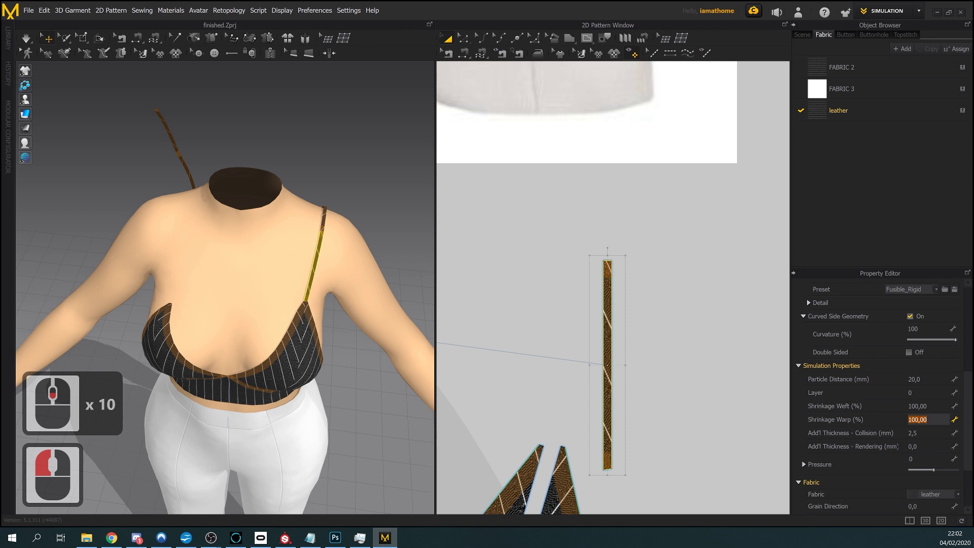
text(80)
key(Return)
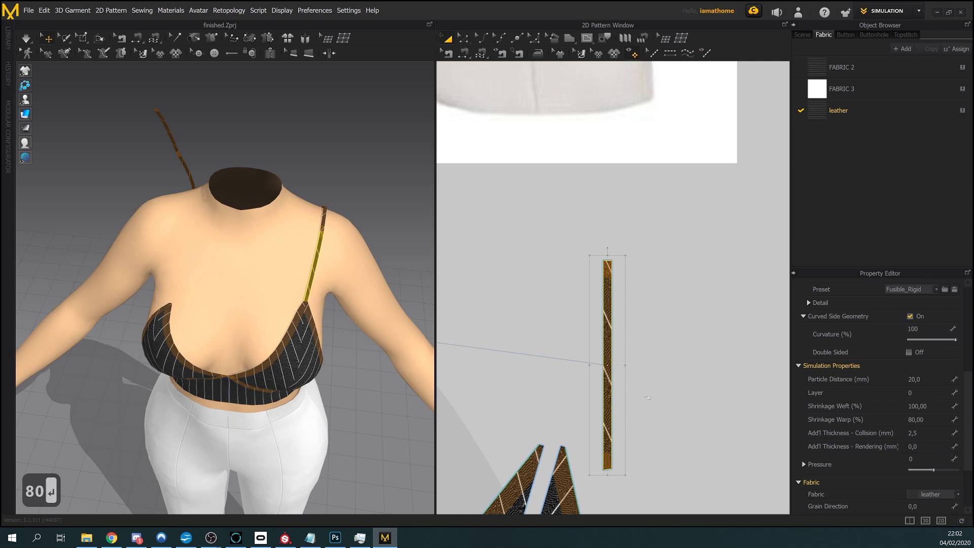
key(ctrl+z)
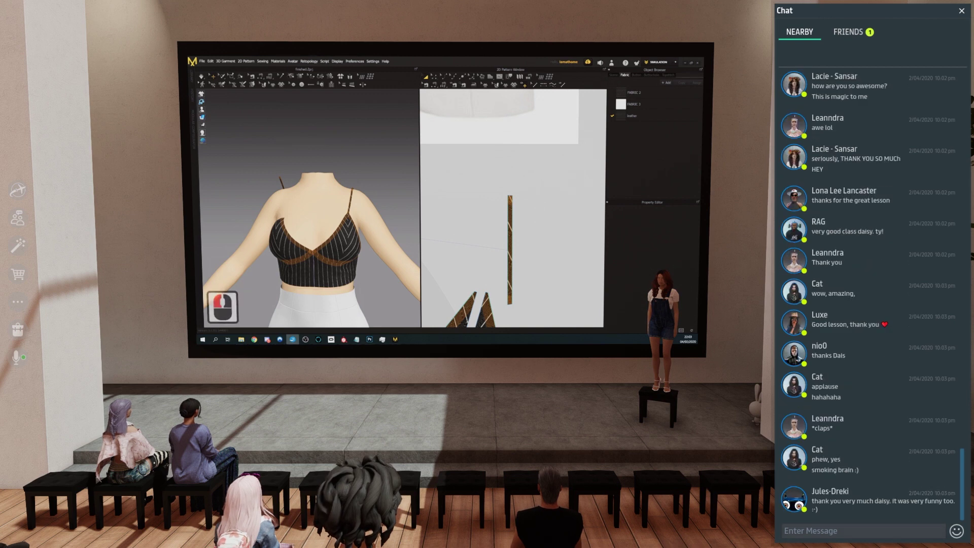
Post the presenter's Twitter, YouTube and Twitch channel links in Sansar's nearby chat
click(827, 531)
text(https://twitter.com/DaisyWinthorpe https://www.youtube.com/channel/UC9qY-BkWHXjs6AaGLA0iE7g https://www.twitch.tv/daisywinthorpe)
key(Return)
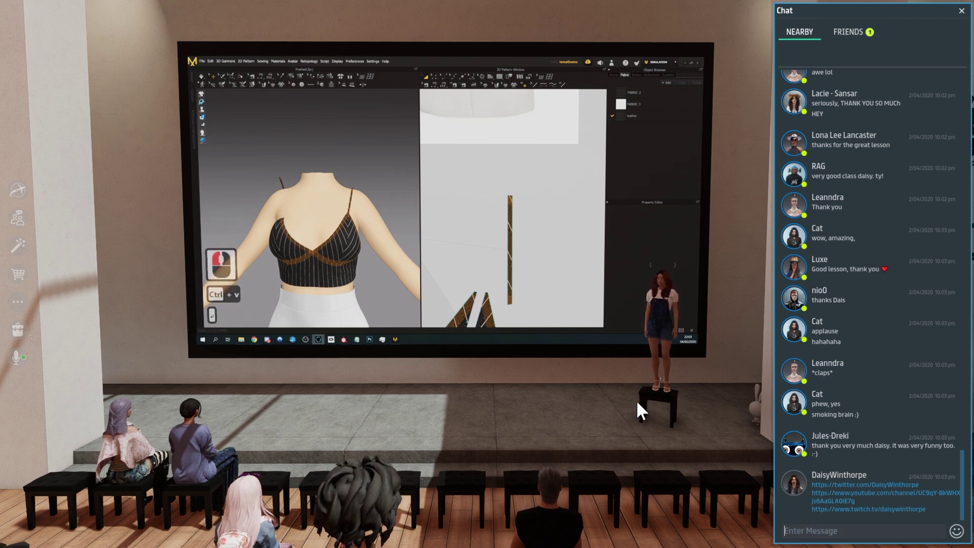
click(511, 424)
right_drag(587, 454, 589, 504)
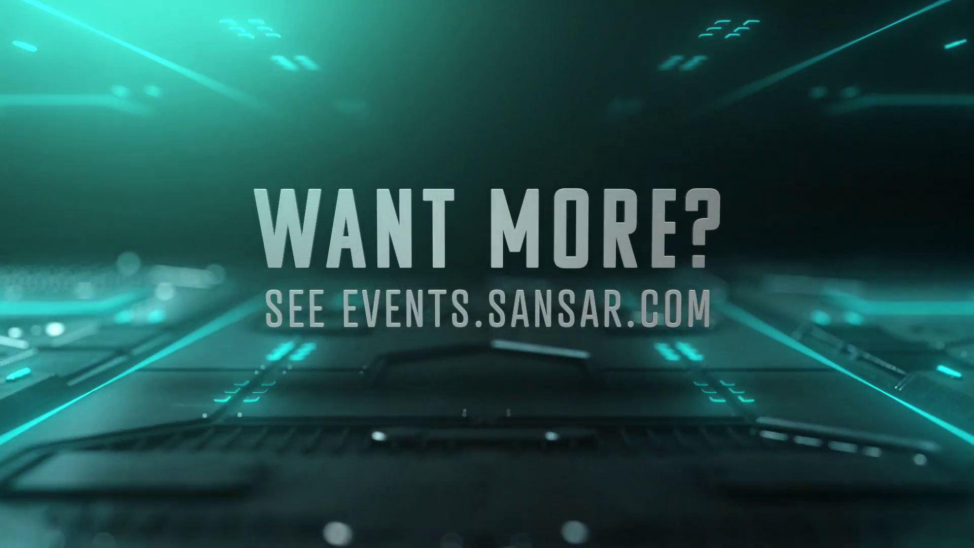